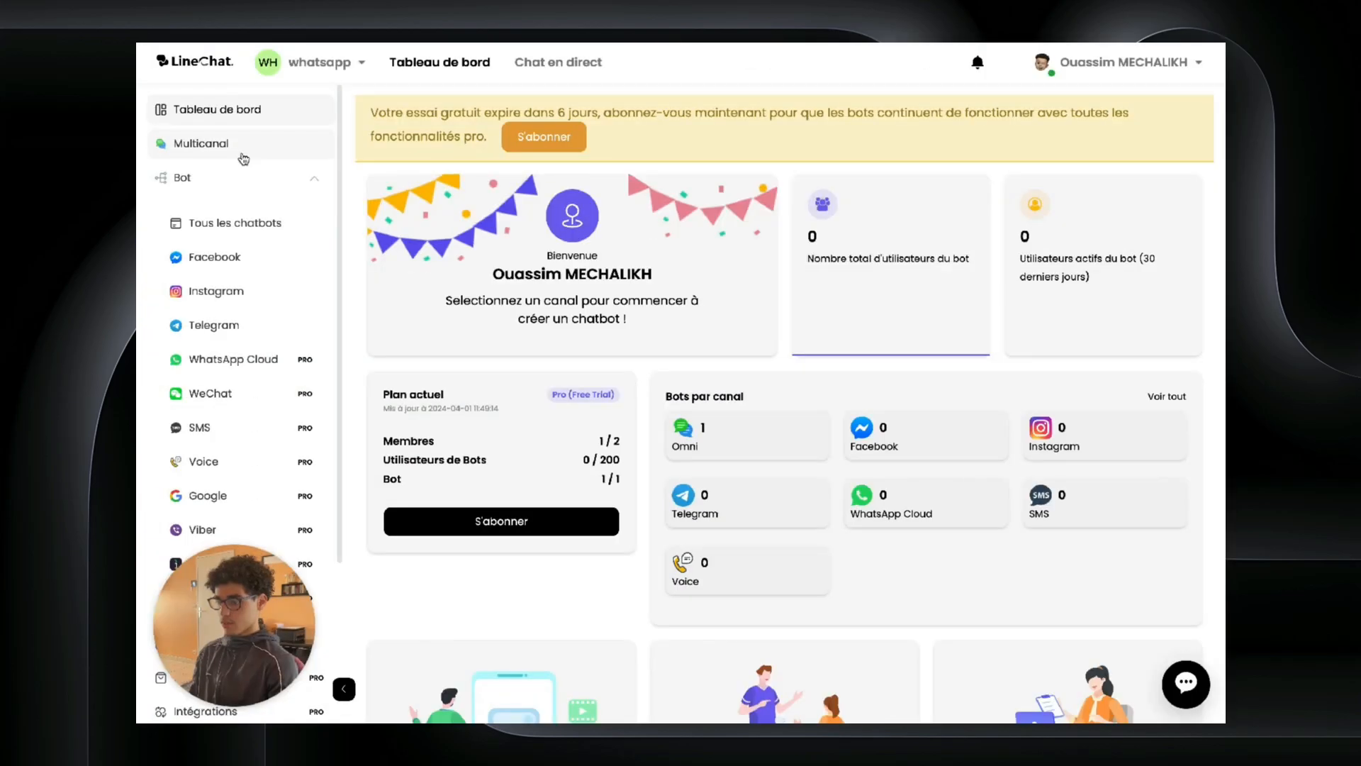
Step: From the Multicanal overview, open the EvanNutrition chatbot's Main Flow in the builder
click(241, 154)
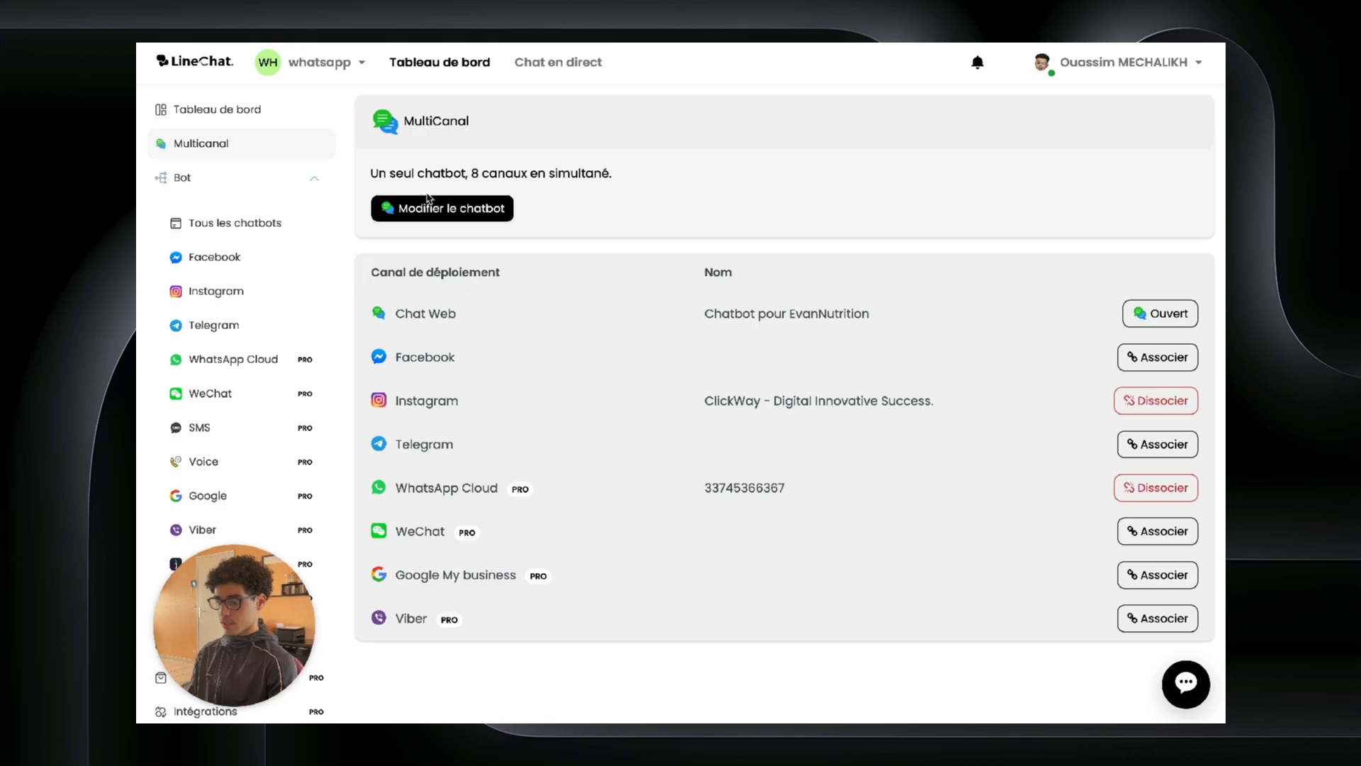
click(403, 199)
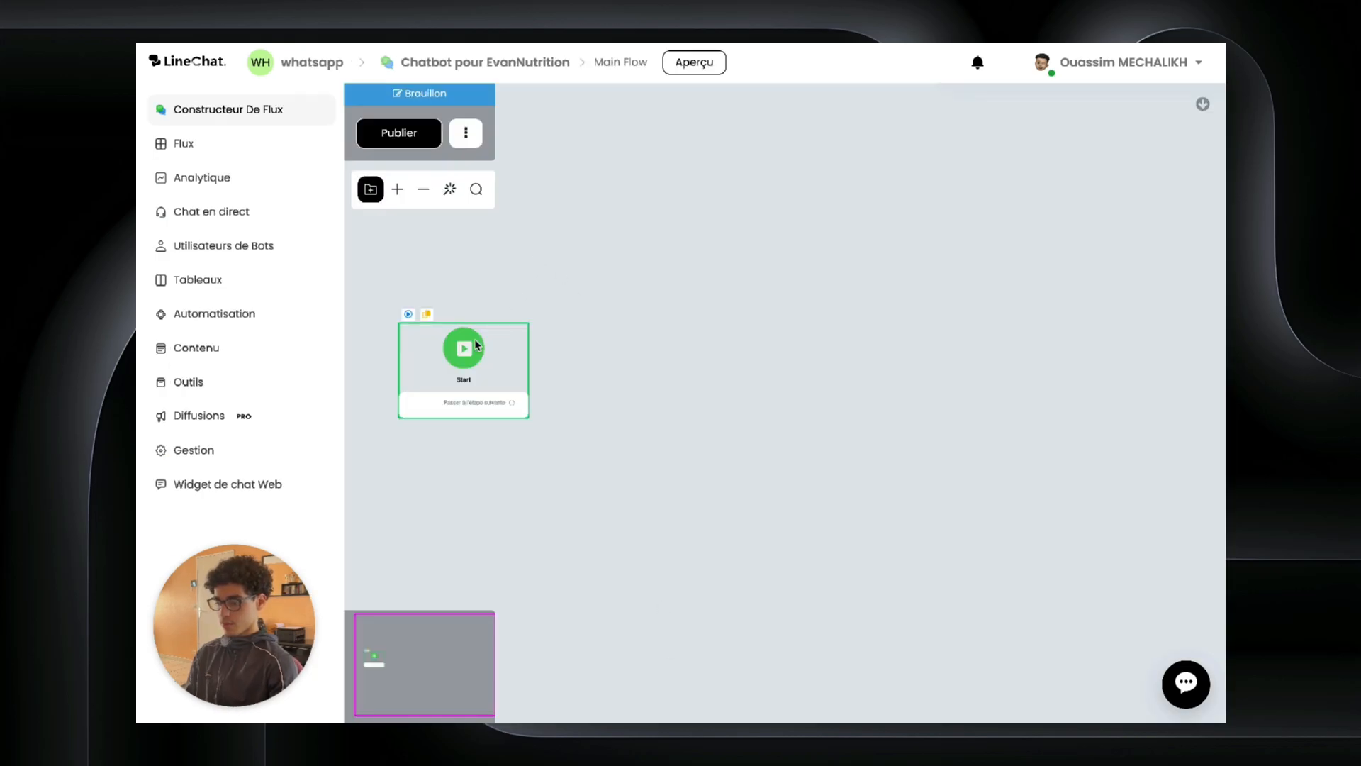
scroll(503, 376, right, 1)
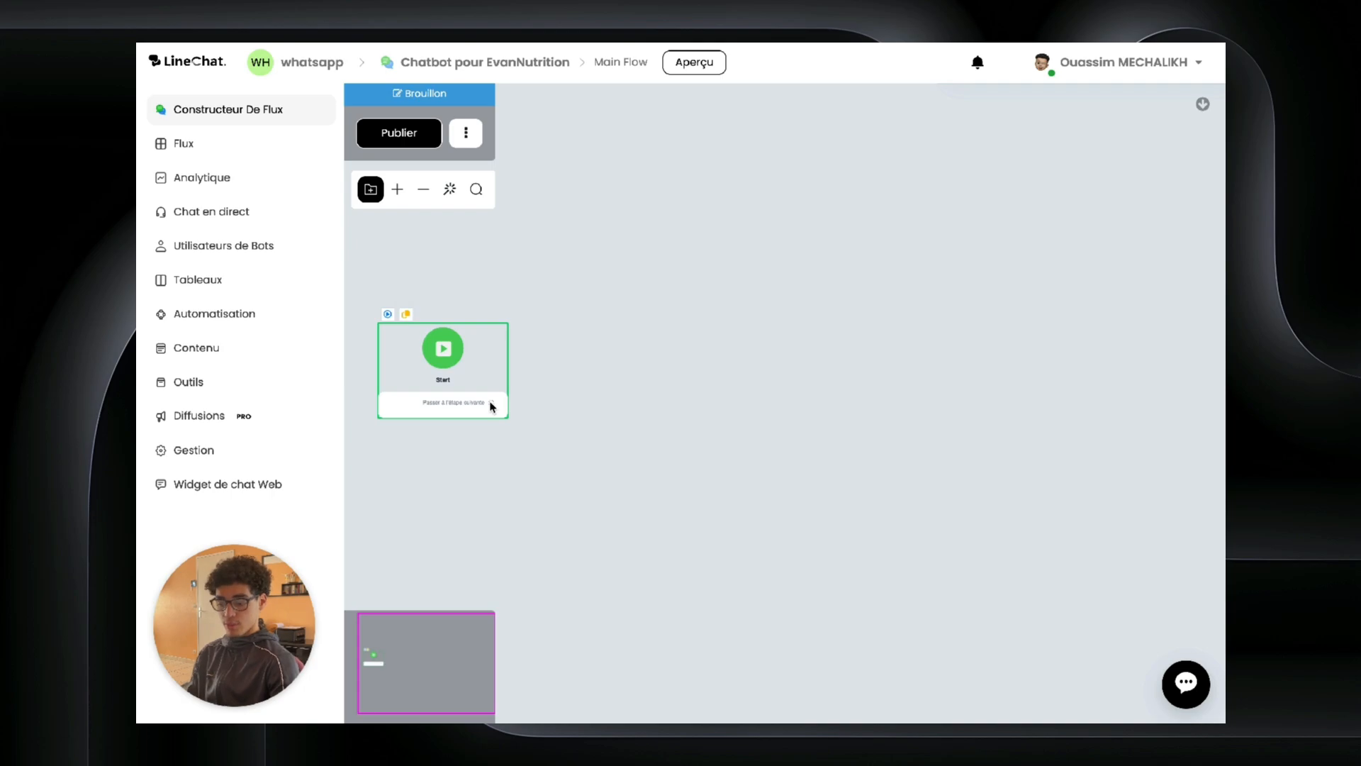
Step: Link a new Condition step after Start and add a condition group with one condition
drag(492, 404, 625, 358)
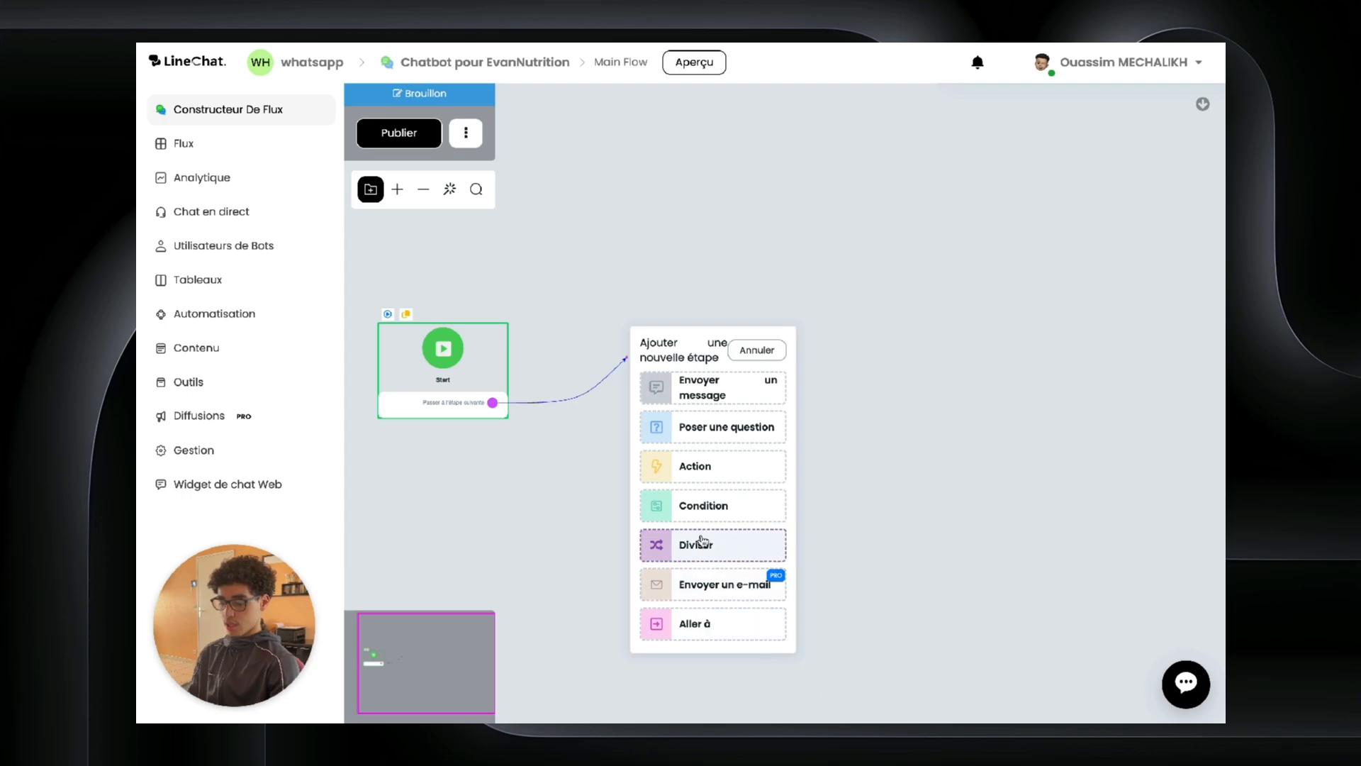
click(702, 506)
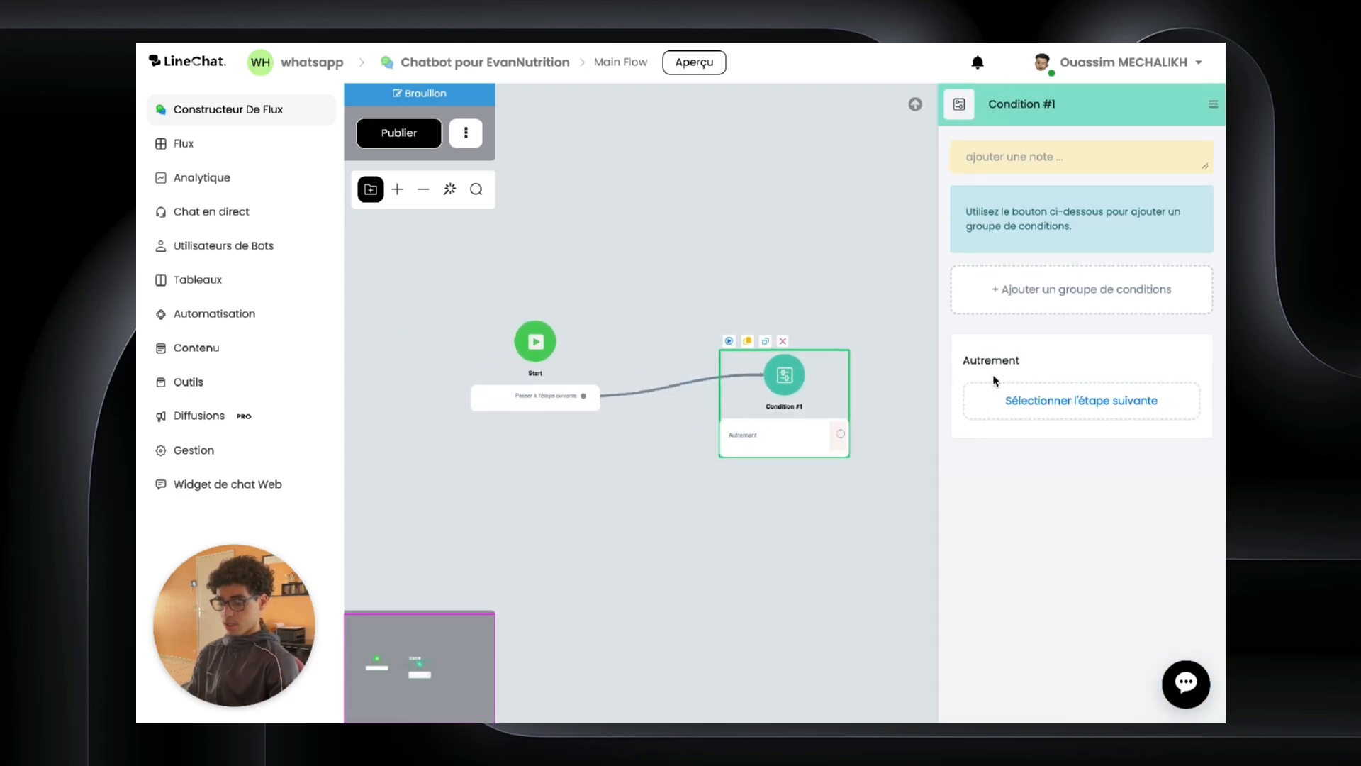
click(999, 397)
click(1089, 101)
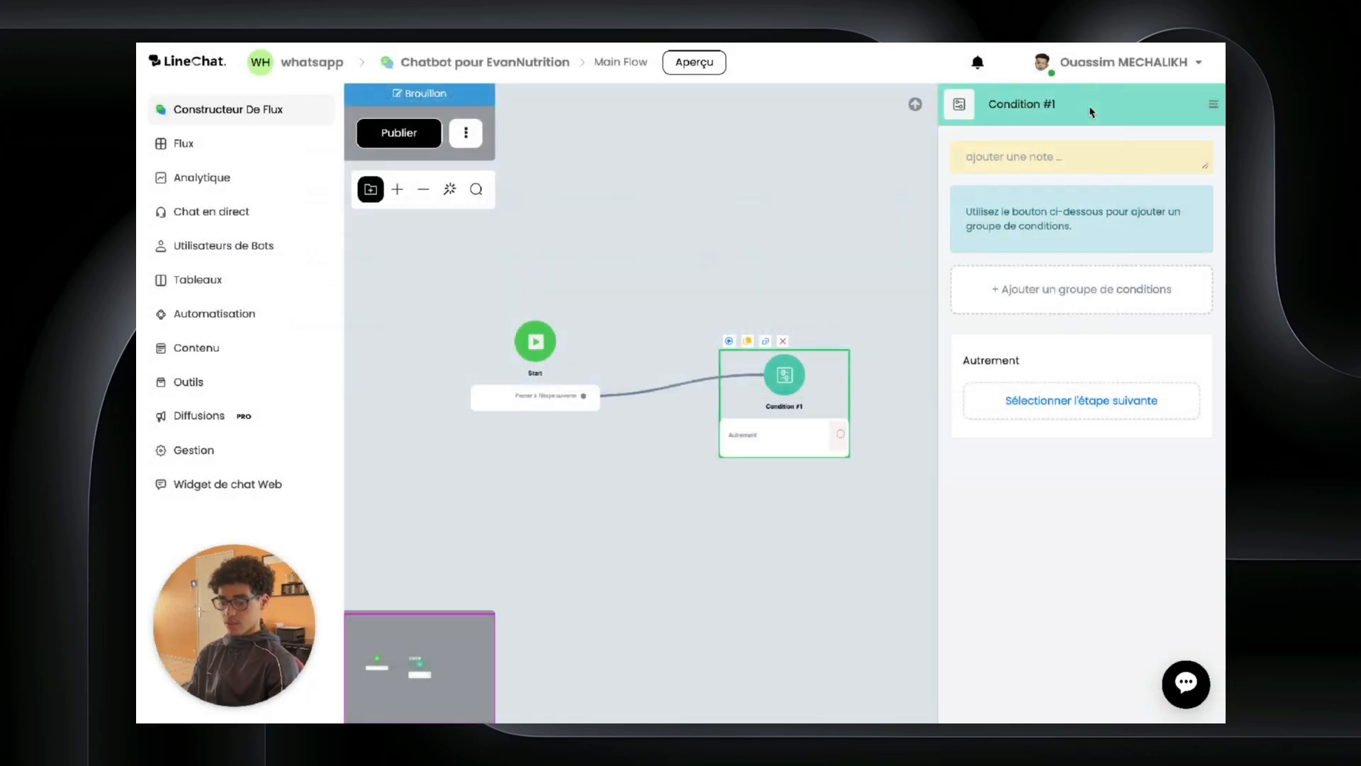
click(1017, 293)
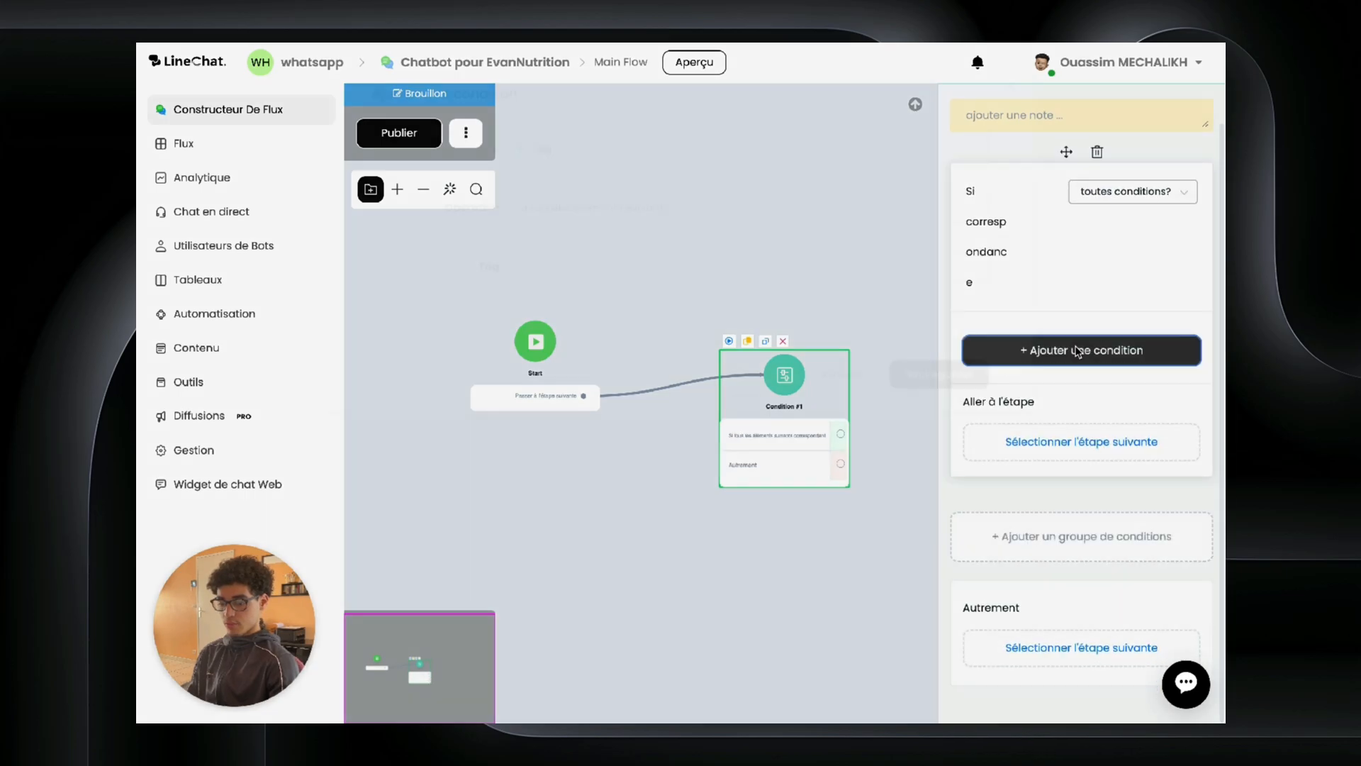
click(1077, 352)
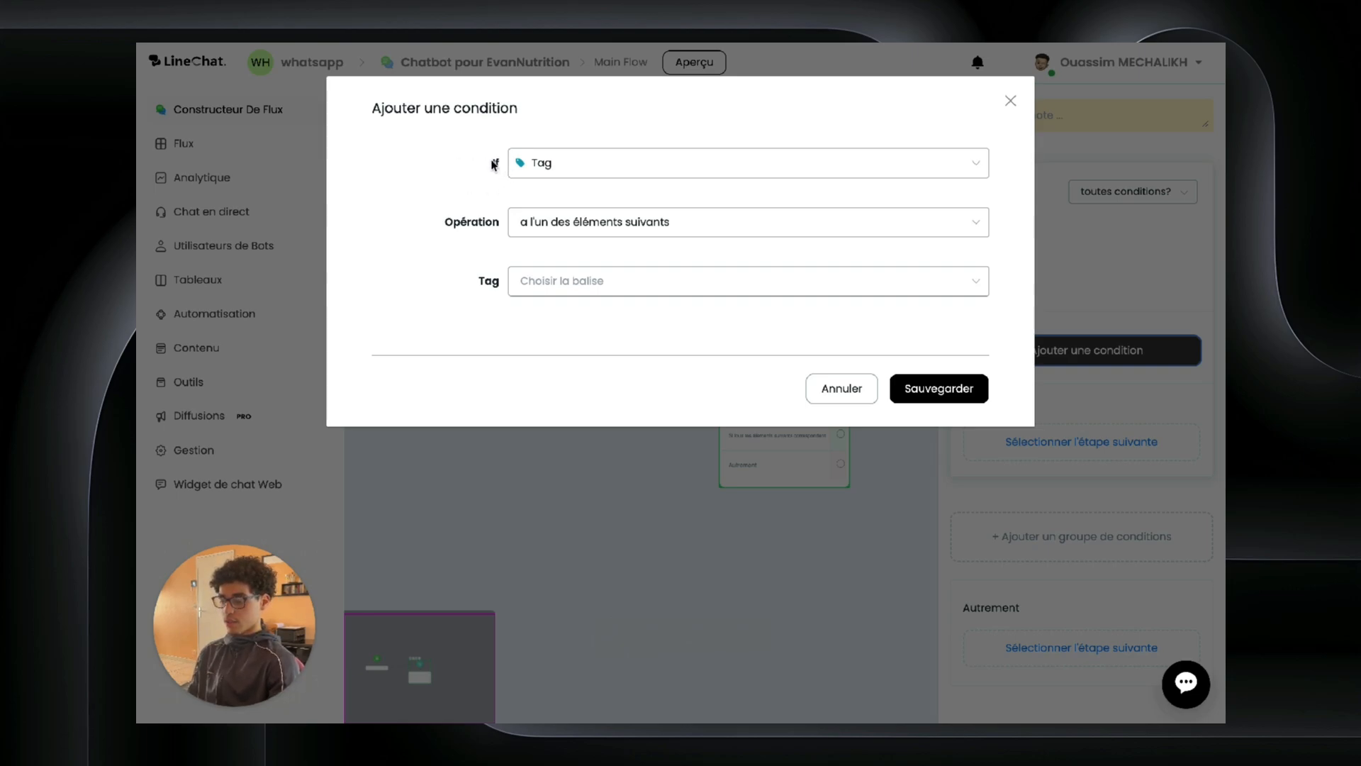
Step: Set the condition to 'Canal de déploiement est Instagram' and save it
click(531, 163)
scroll(564, 287, down, 5)
scroll(563, 289, up, 1)
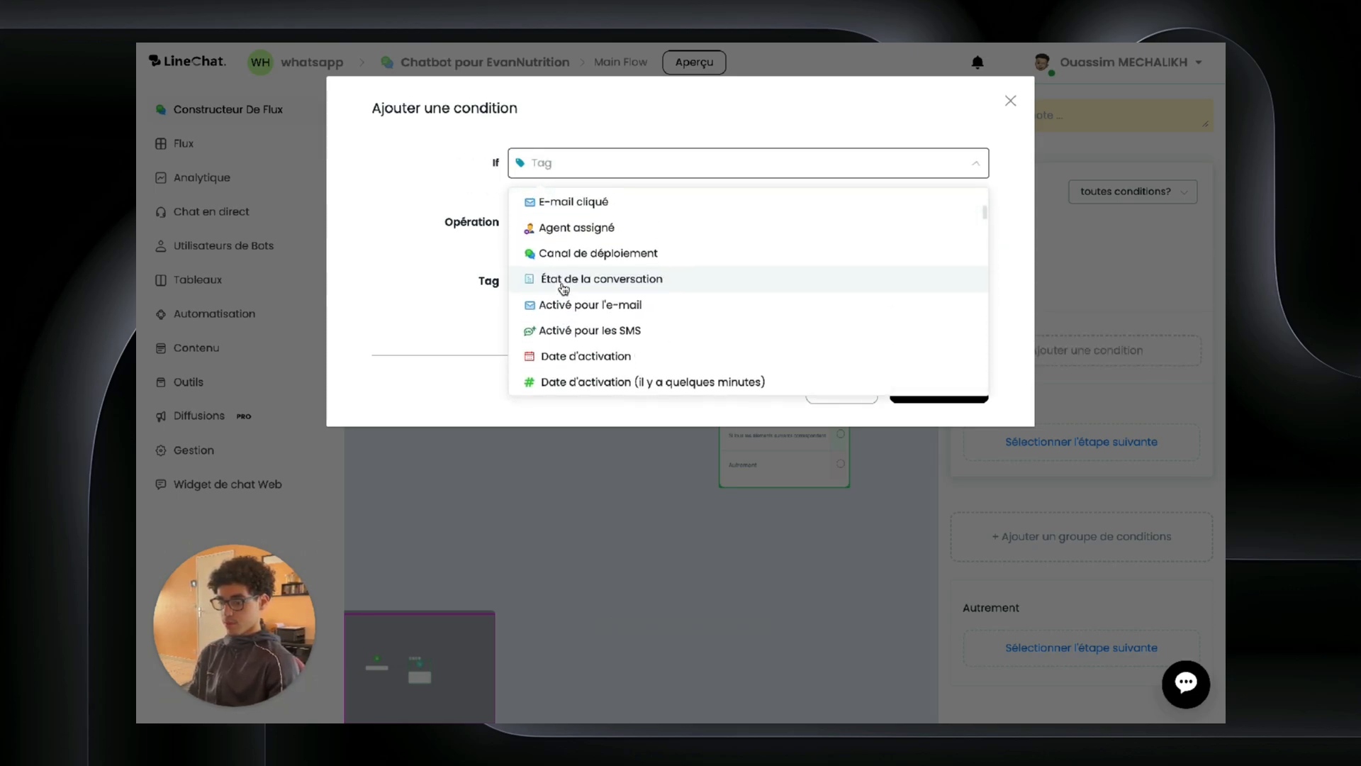
click(567, 248)
click(559, 229)
click(559, 289)
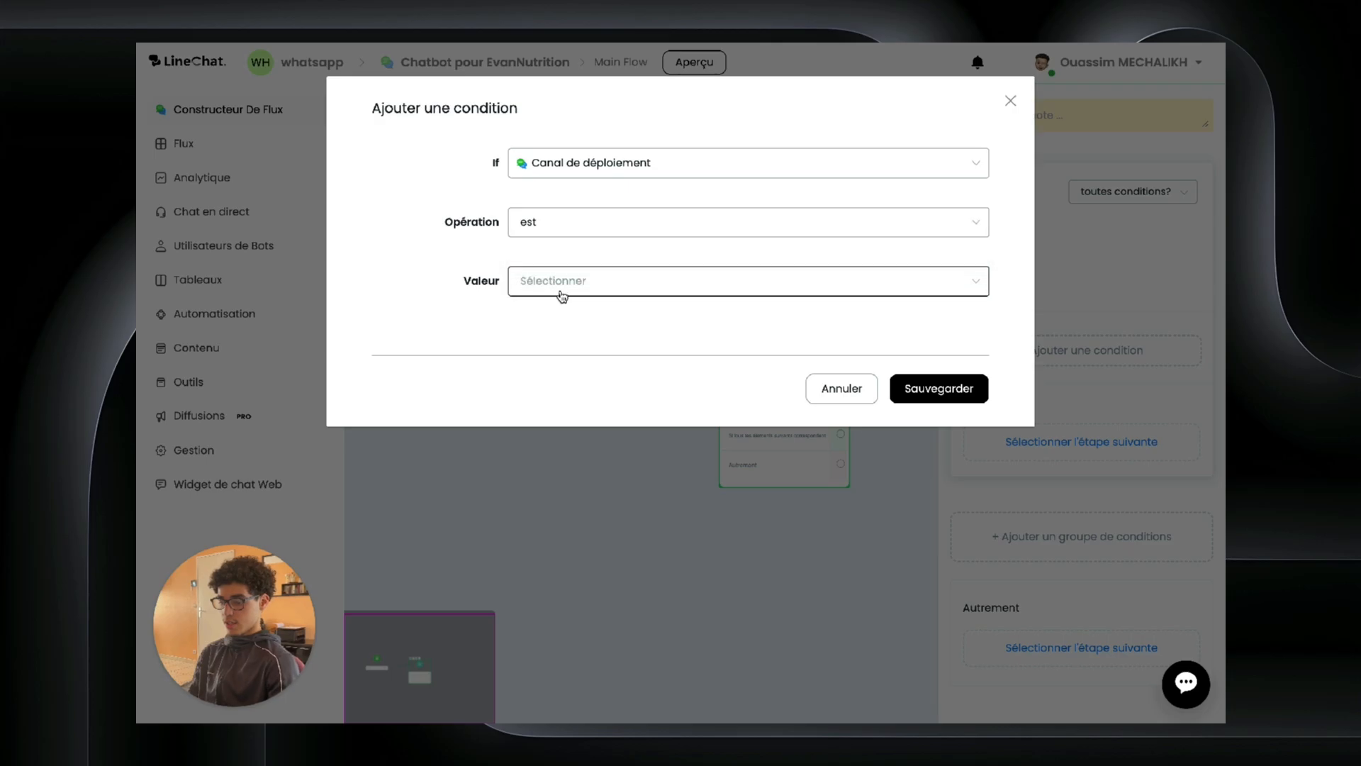
click(565, 350)
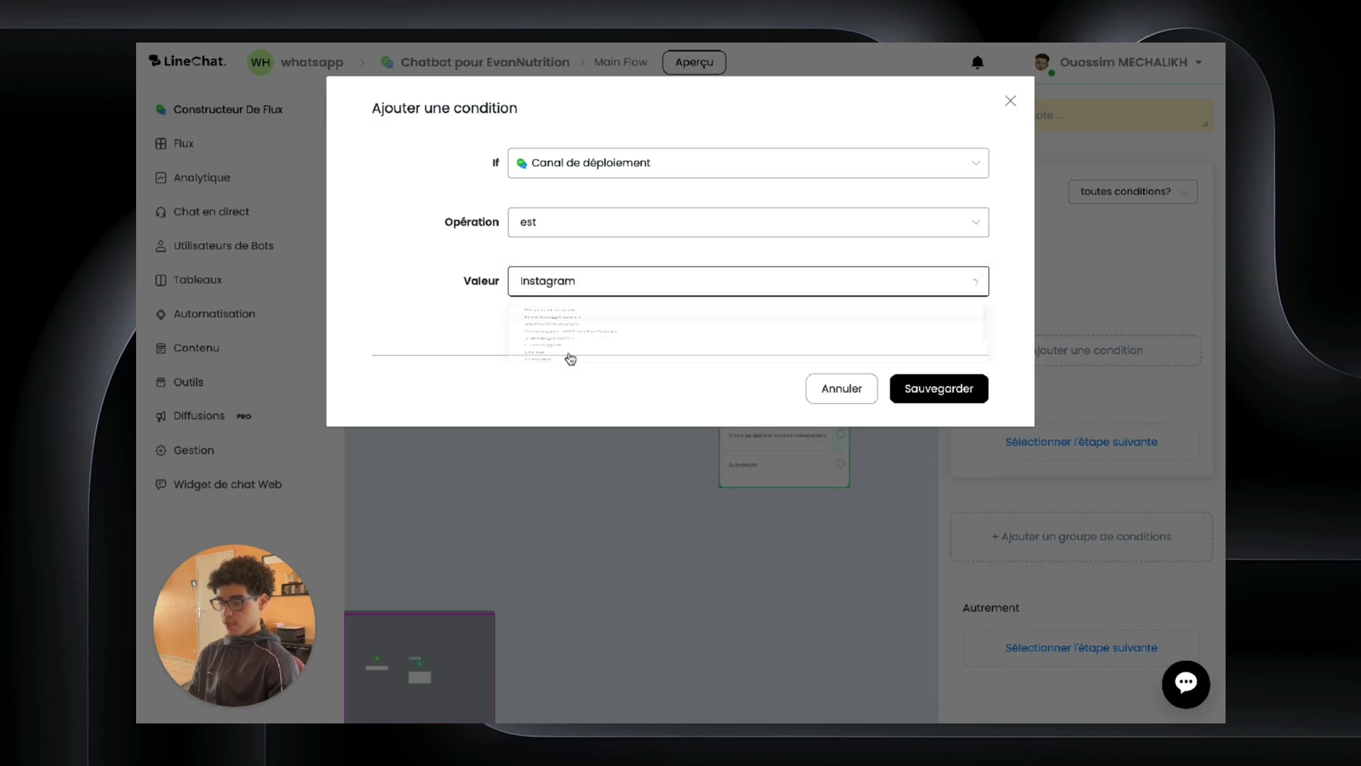
click(942, 385)
drag(867, 410, 610, 416)
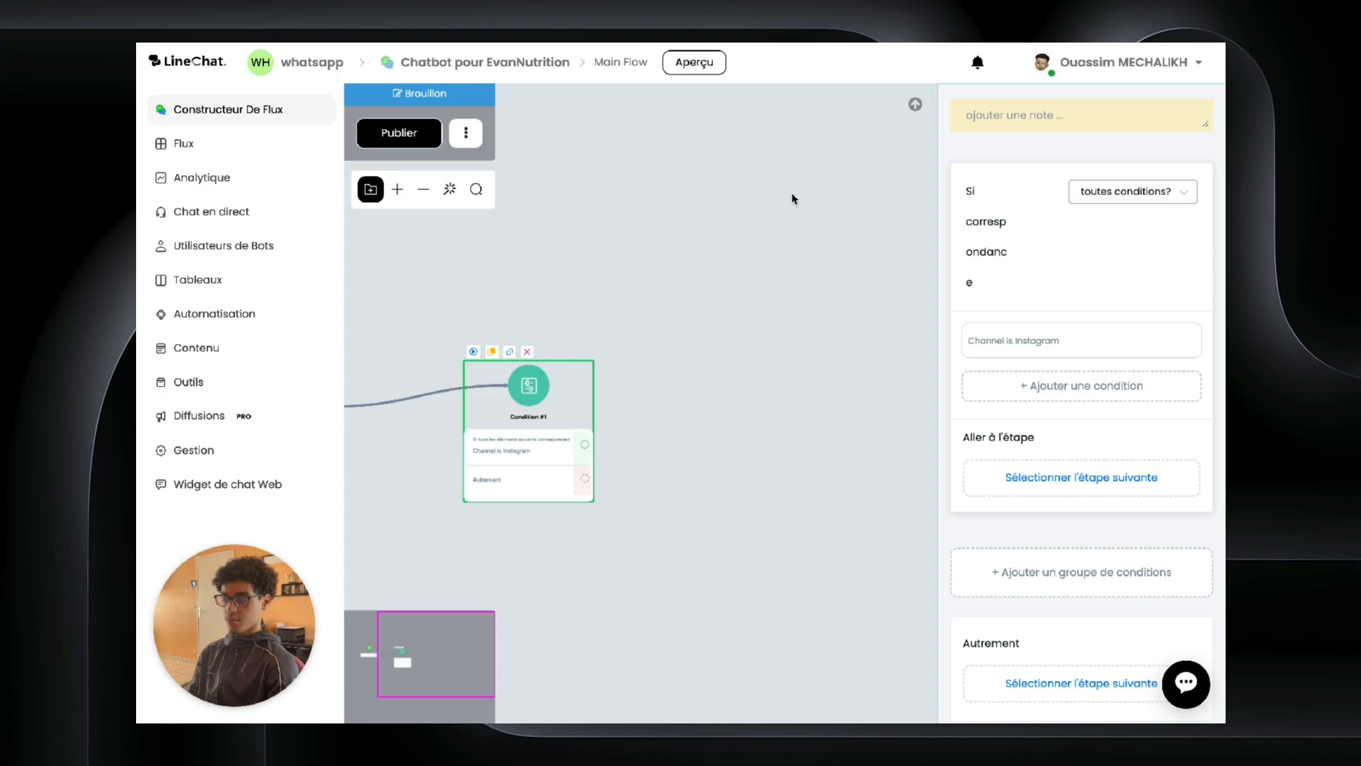
Step: Scroll and pan the canvas to check Condition #1's WhatsApp Cloud and Web branches
scroll(1030, 551, down, 1)
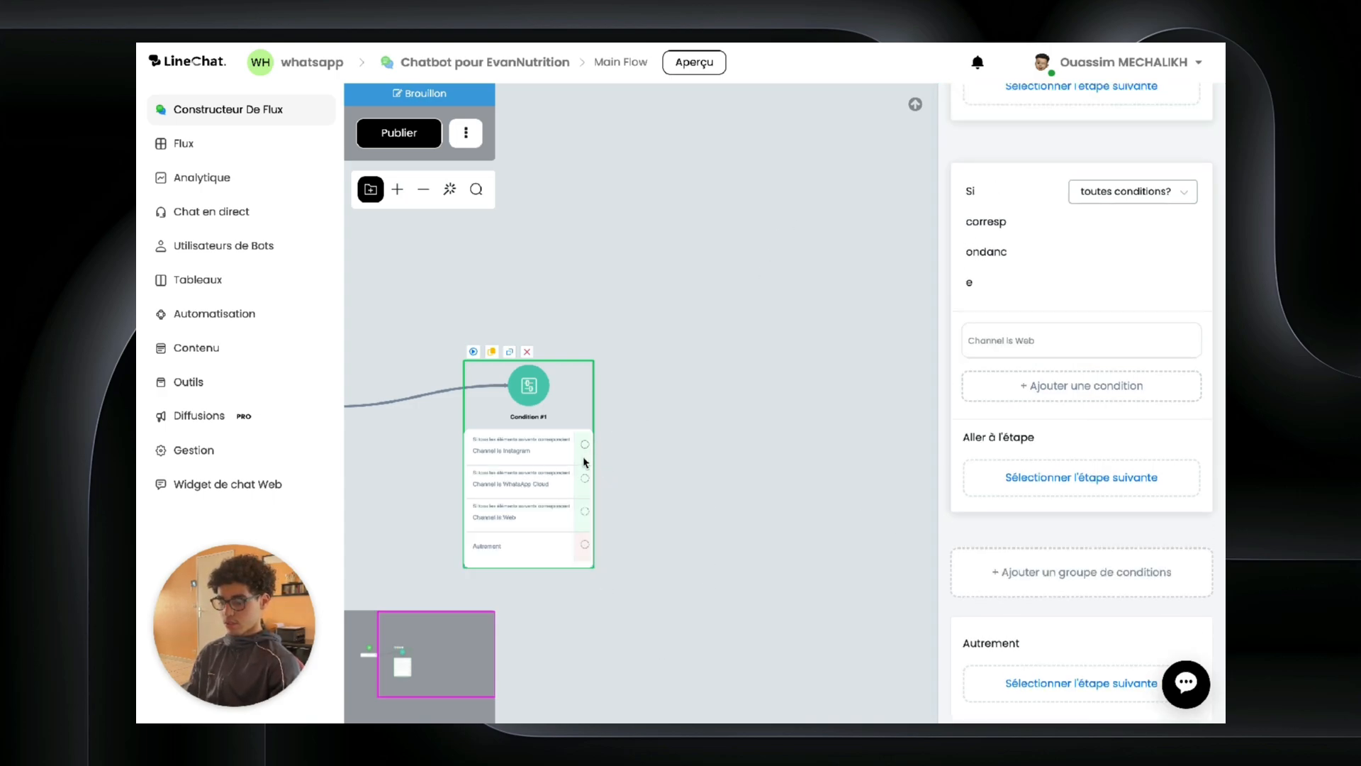
scroll(567, 468, down, 2)
scroll(567, 467, up, 2)
scroll(568, 468, up, 3)
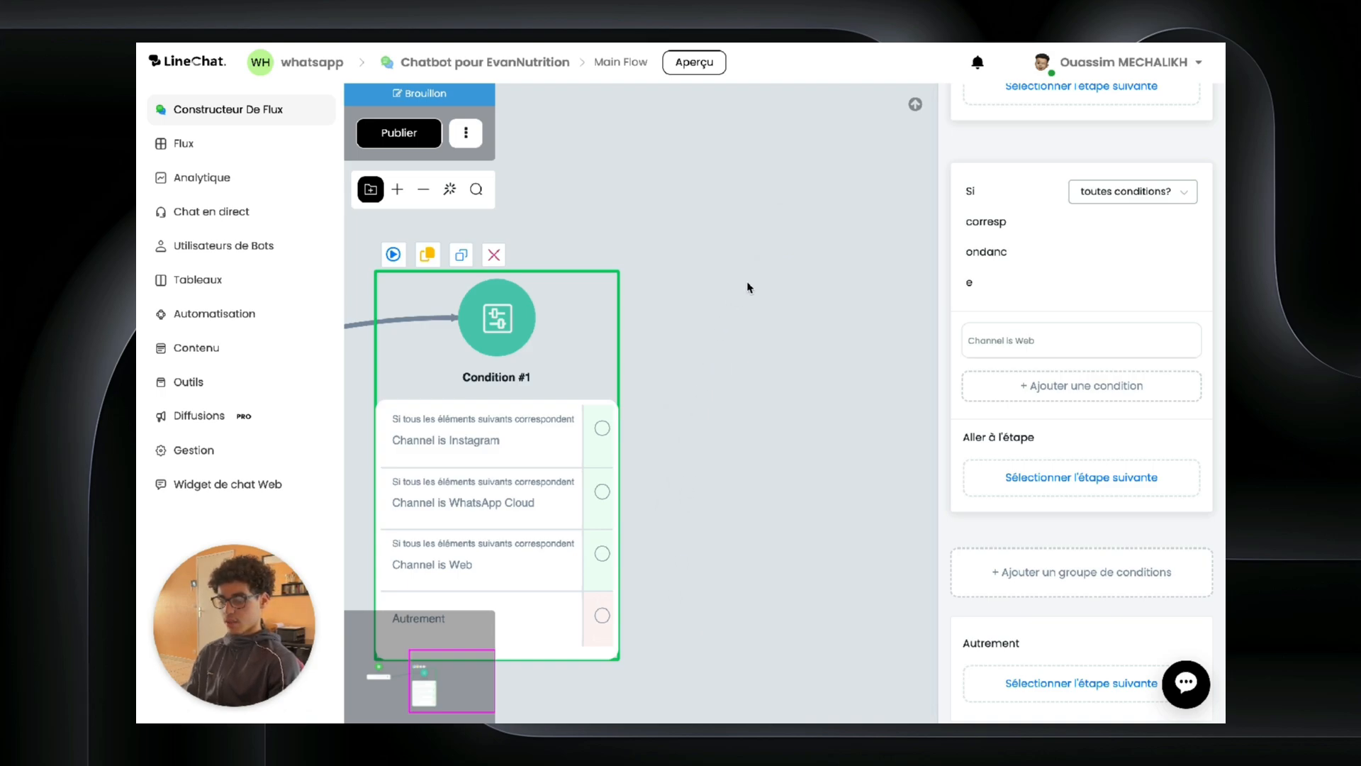
drag(714, 328, 626, 358)
scroll(709, 227, up, 2)
scroll(744, 225, down, 5)
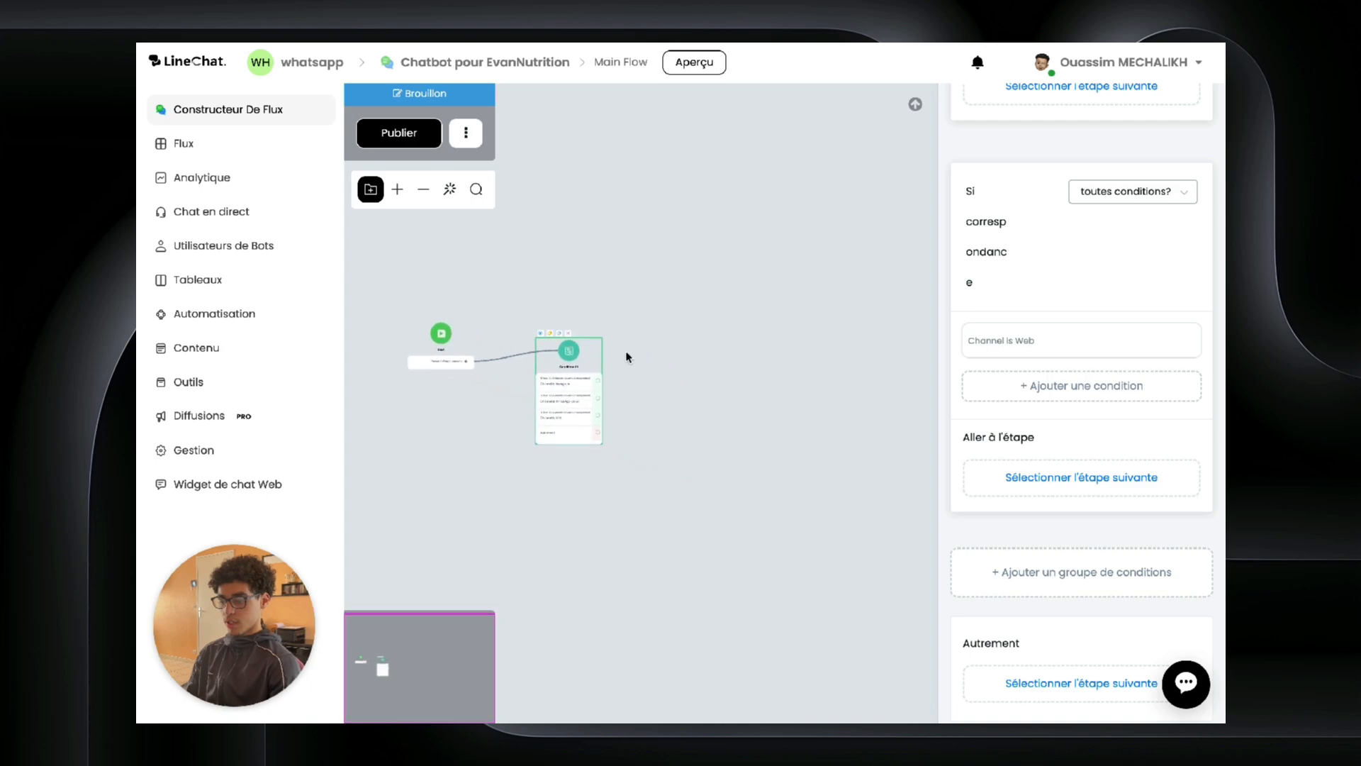
Step: From the Flux list, start a new Web sub-flow and name it Conseil client
click(239, 155)
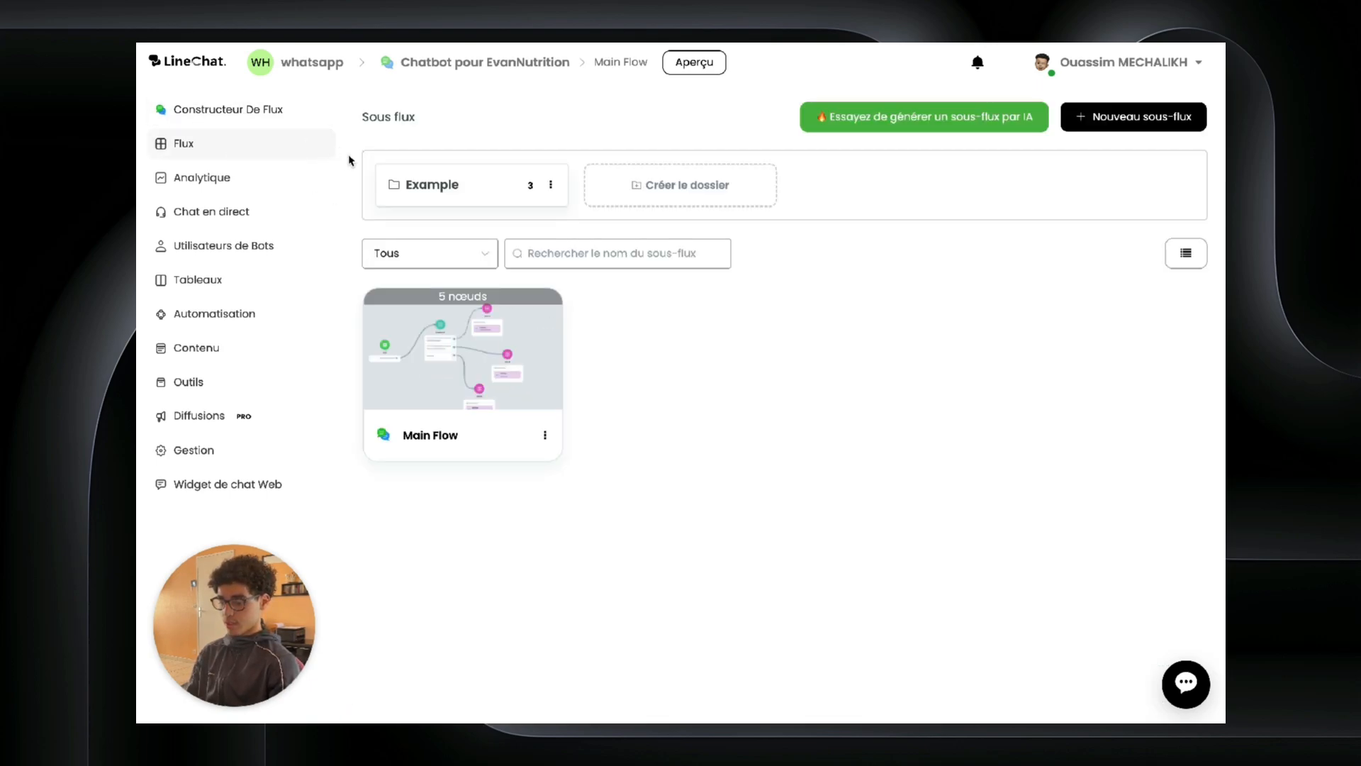
click(1112, 124)
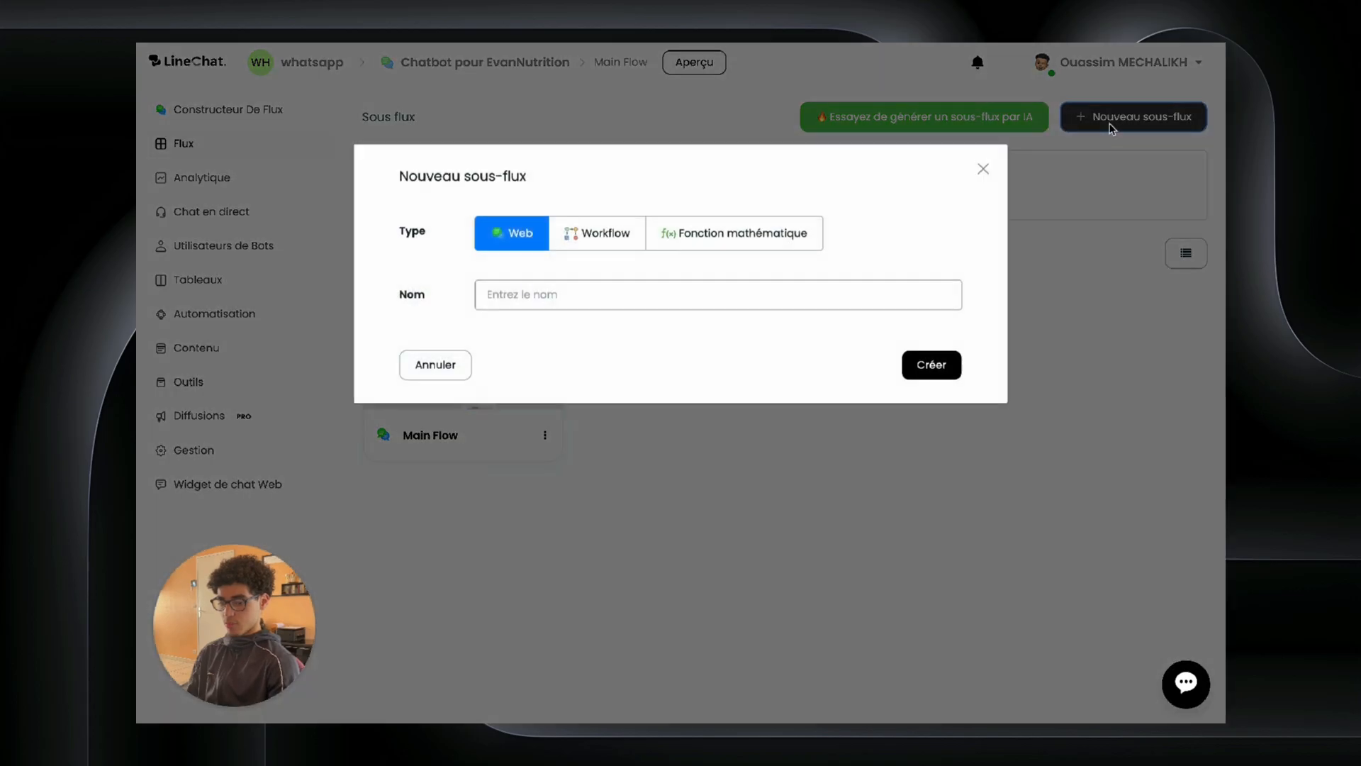
click(640, 294)
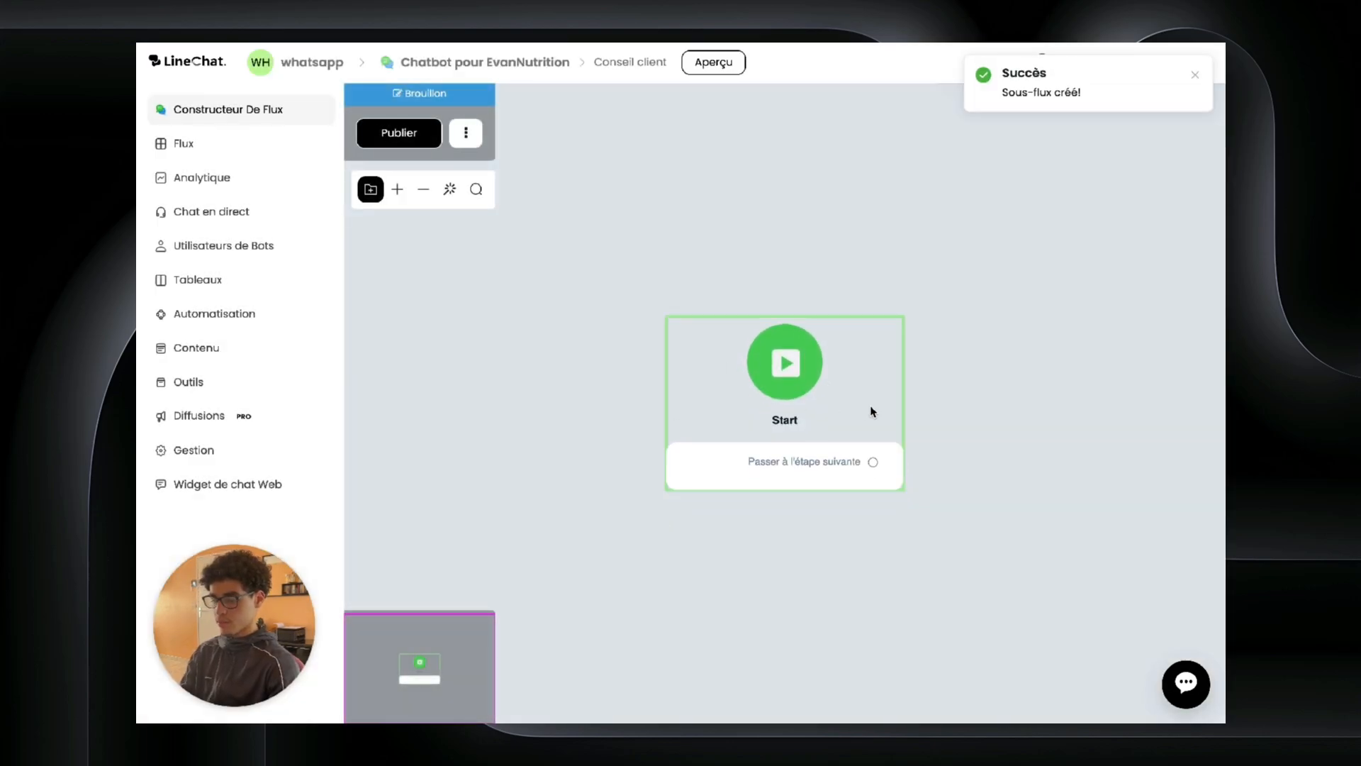
Step: Link a Send Message step after Start with a text welcoming visitors to EvanNutrition
drag(872, 411, 667, 403)
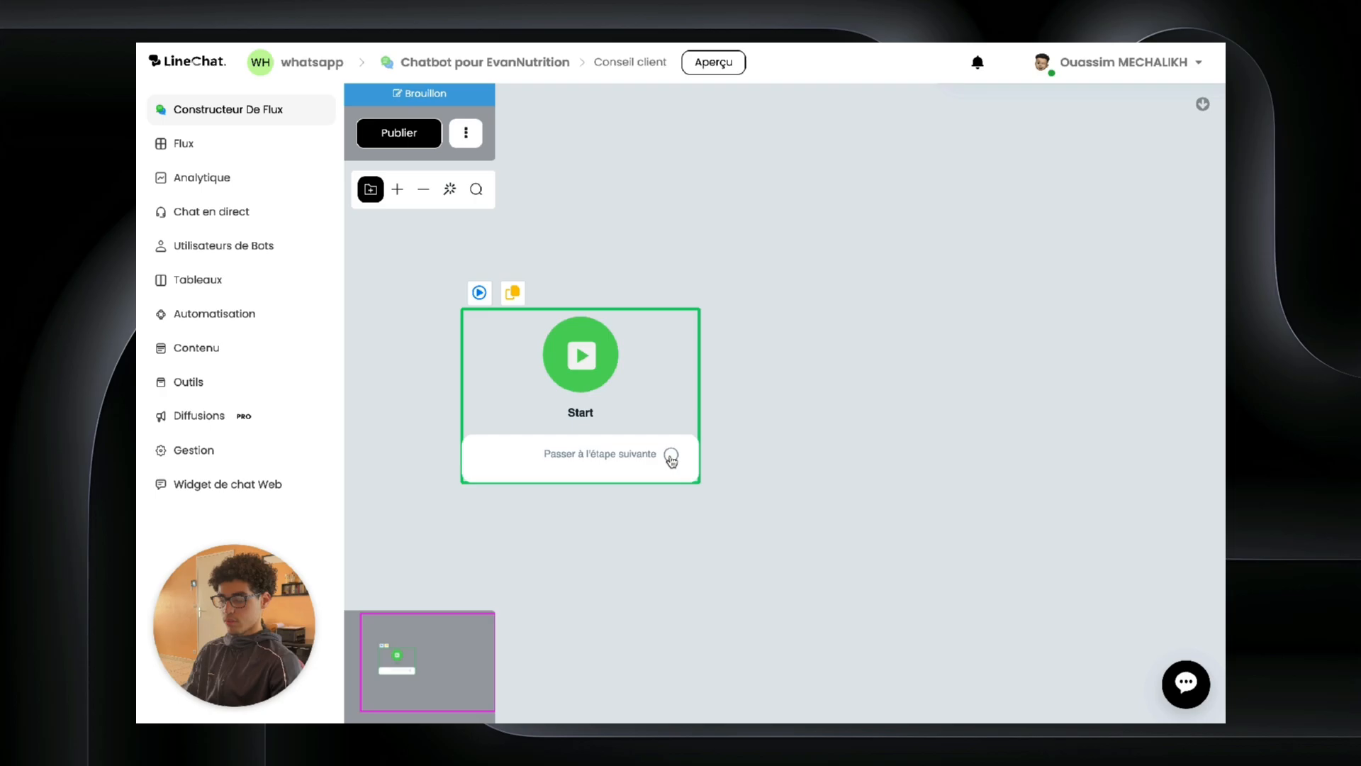
drag(671, 459, 1006, 198)
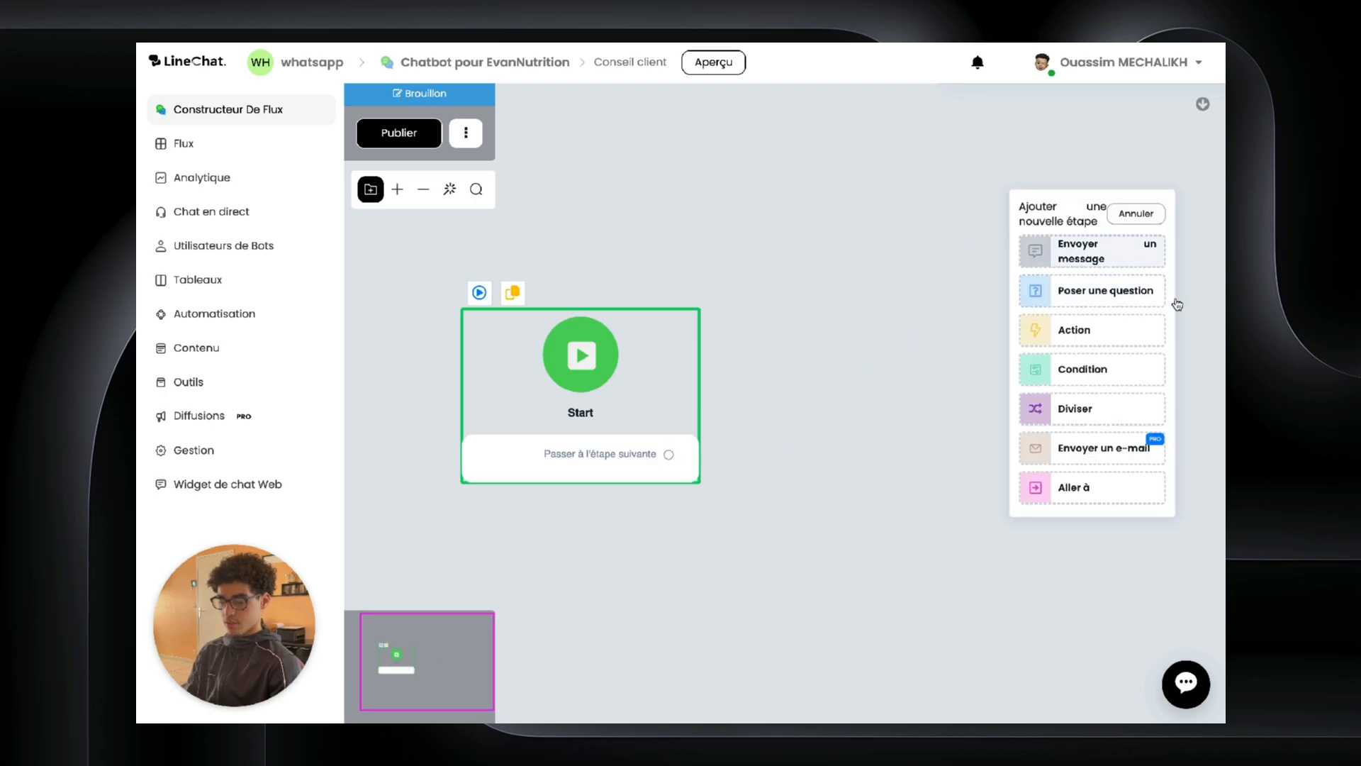
click(1085, 251)
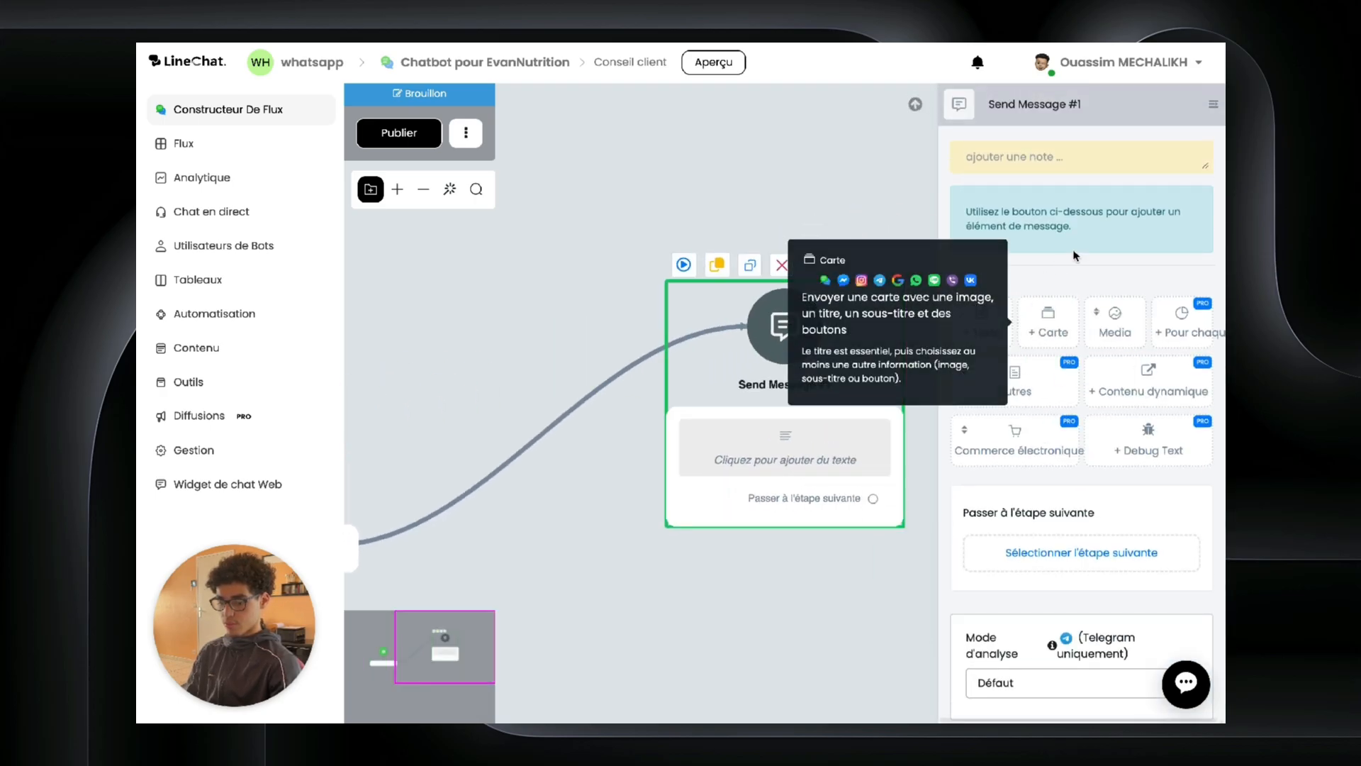
click(982, 322)
text(Bonjour et bienvenue chez EvanNutrition, comment puis-je vous aider ?)
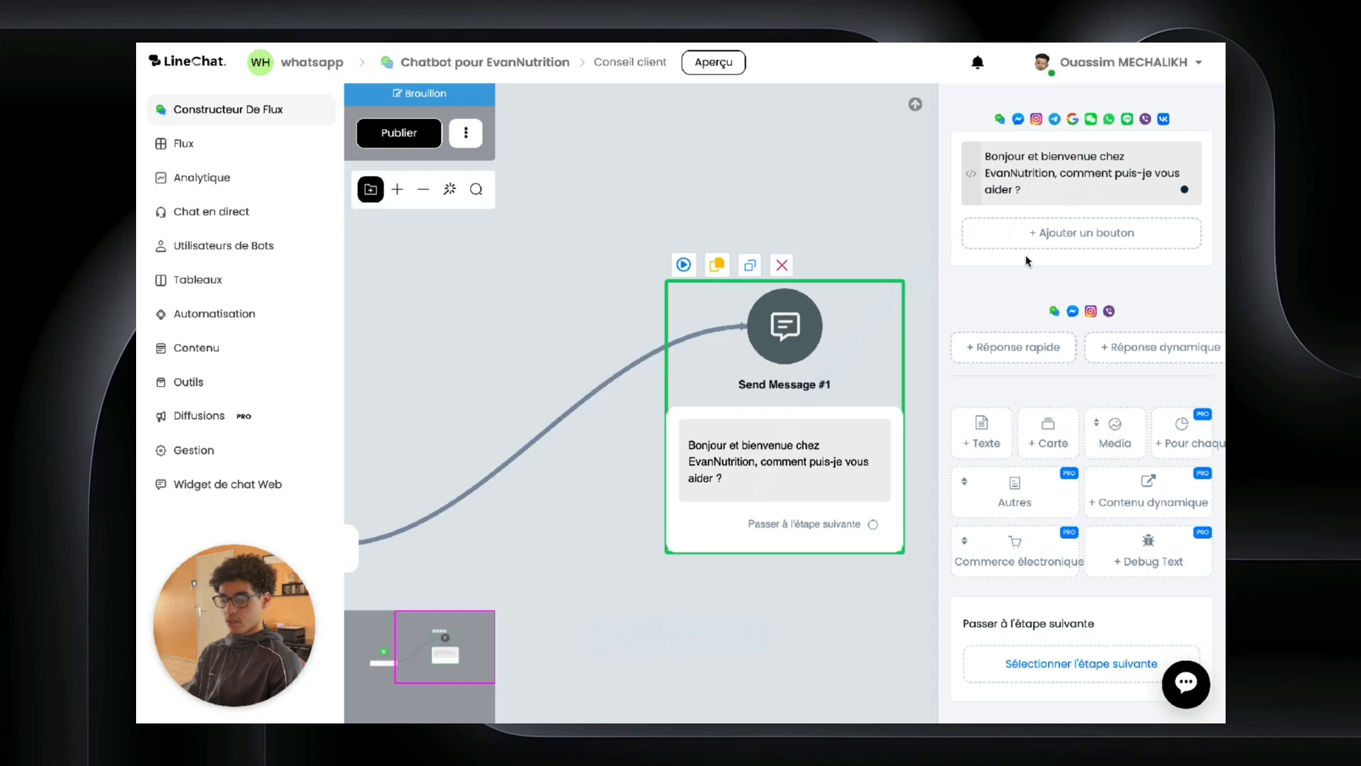
Step: Add a 'Conseillez moi !' button under the greeting and save it
click(1023, 347)
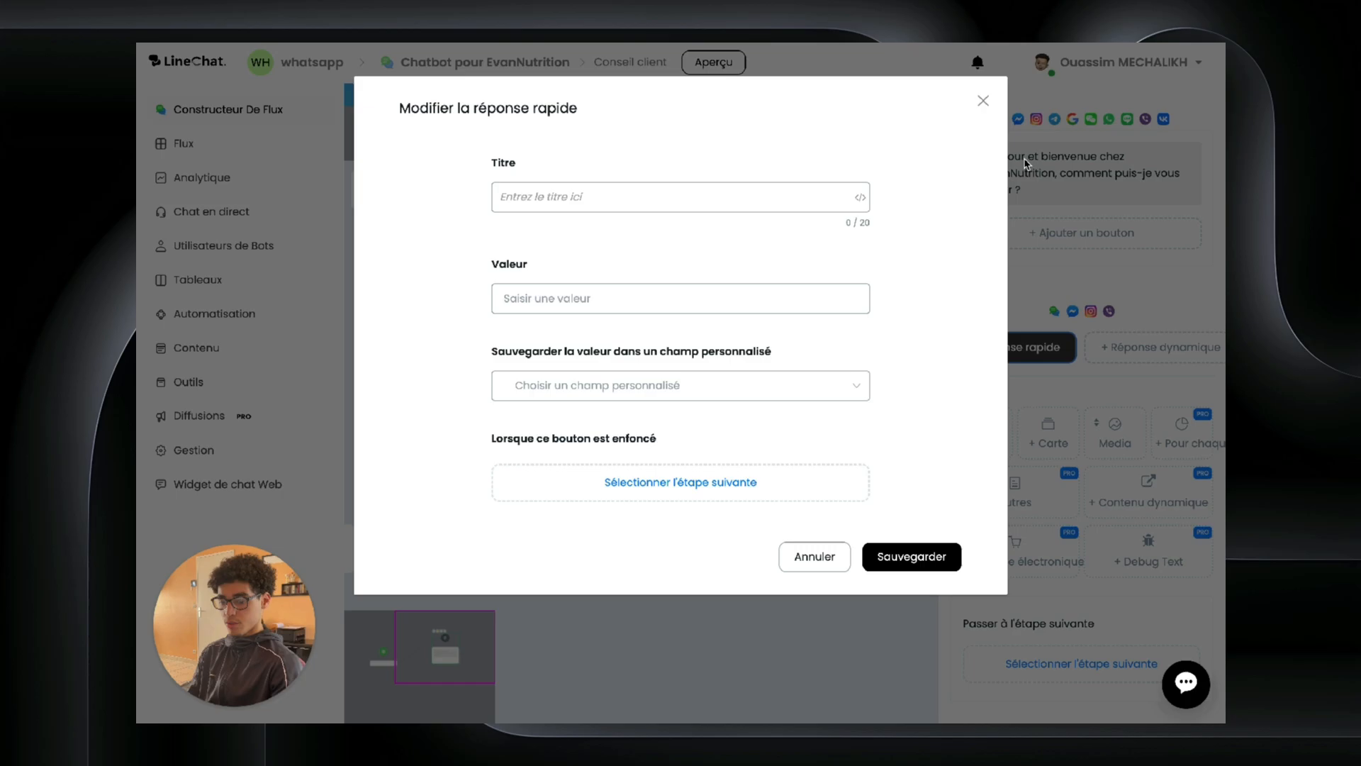
click(983, 101)
click(985, 347)
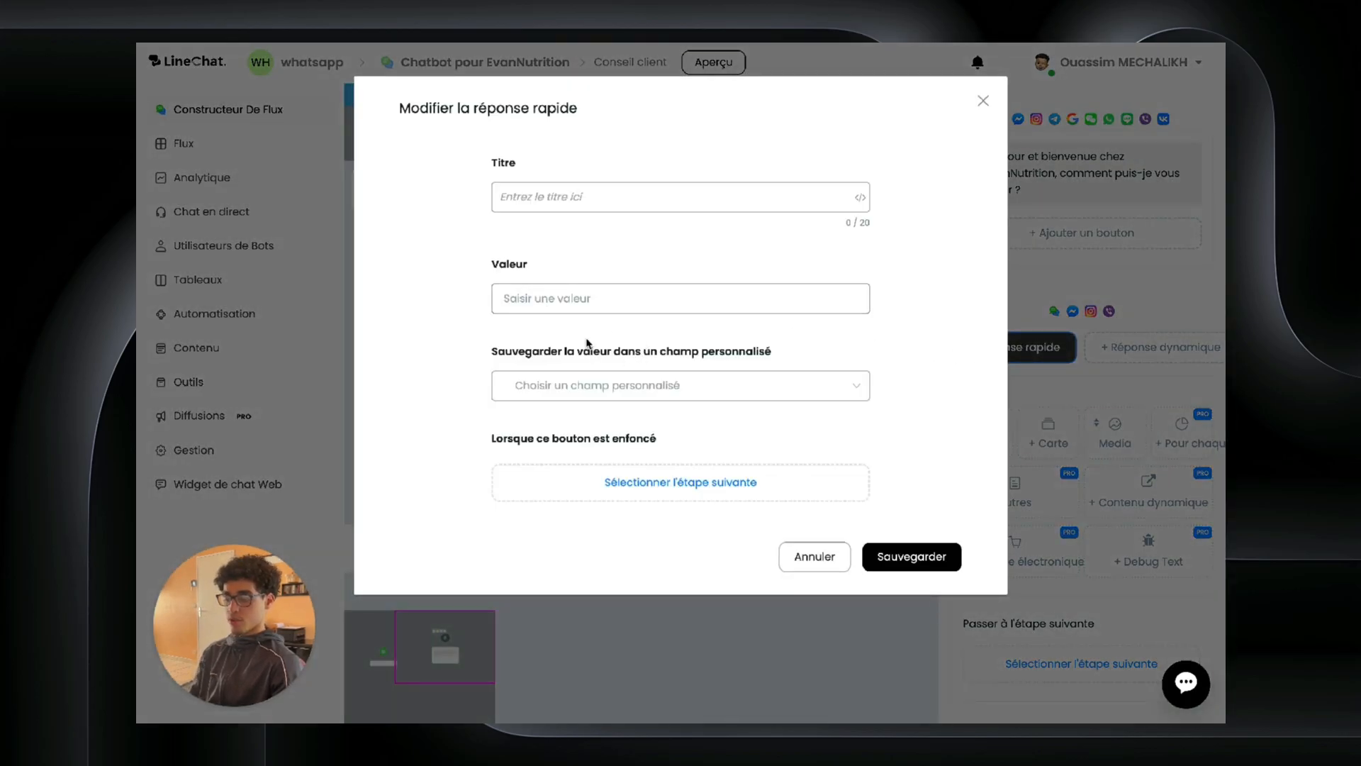
click(982, 100)
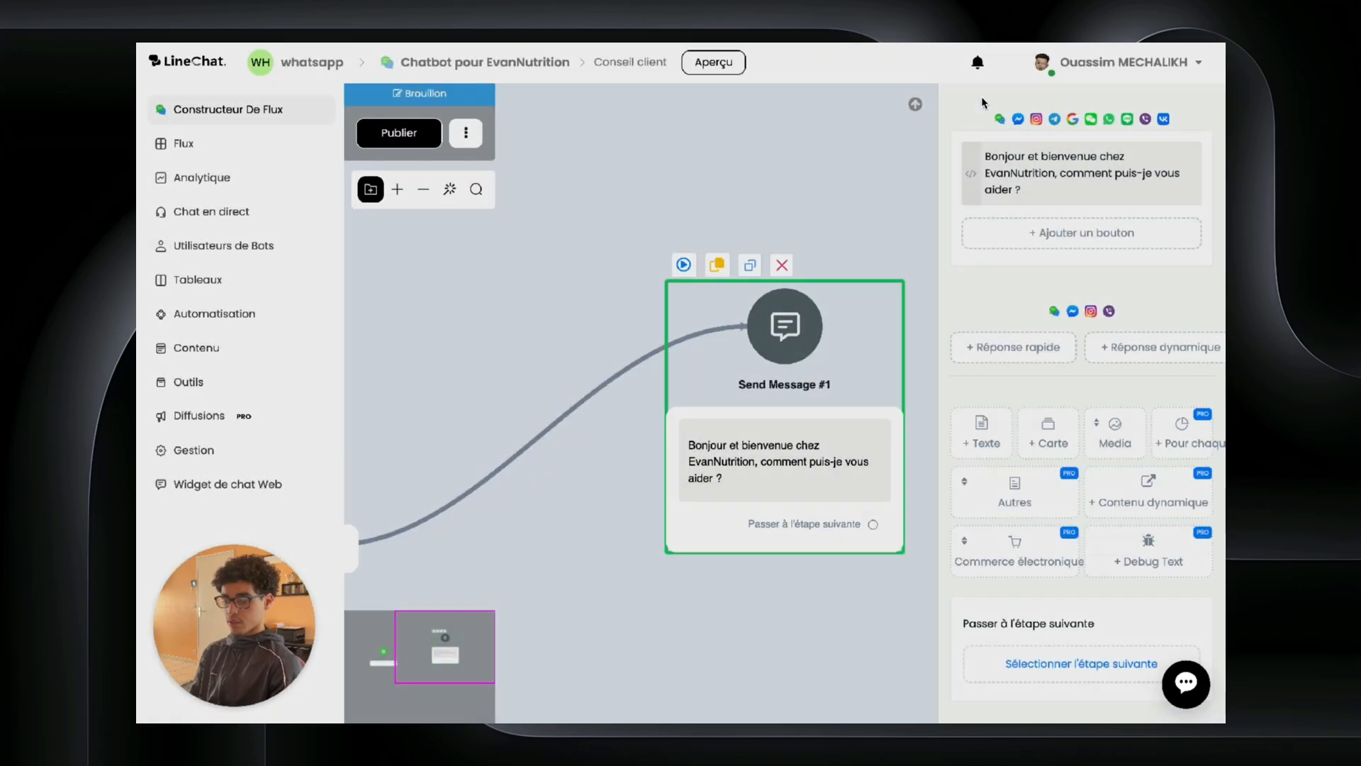
click(1086, 232)
key(ctrl+a)
text(Conseillez moi !)
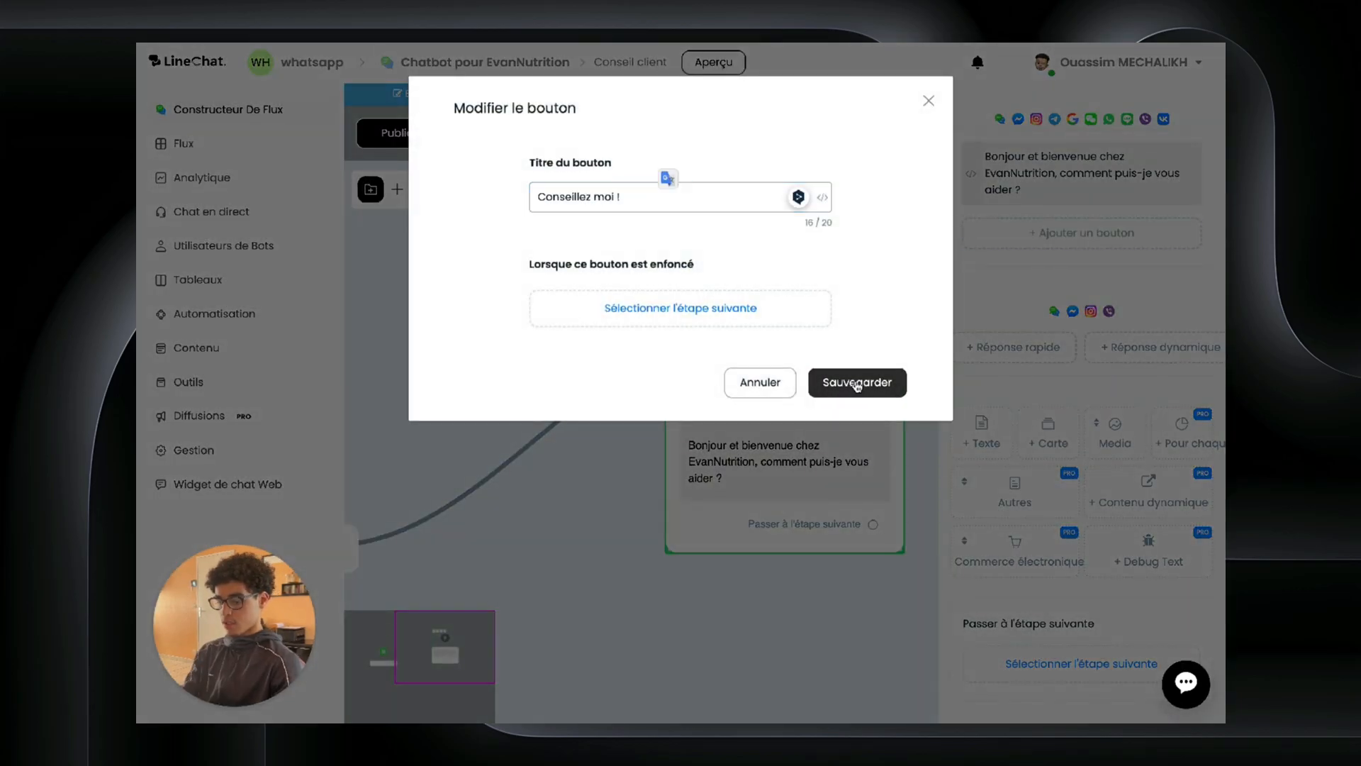
click(855, 382)
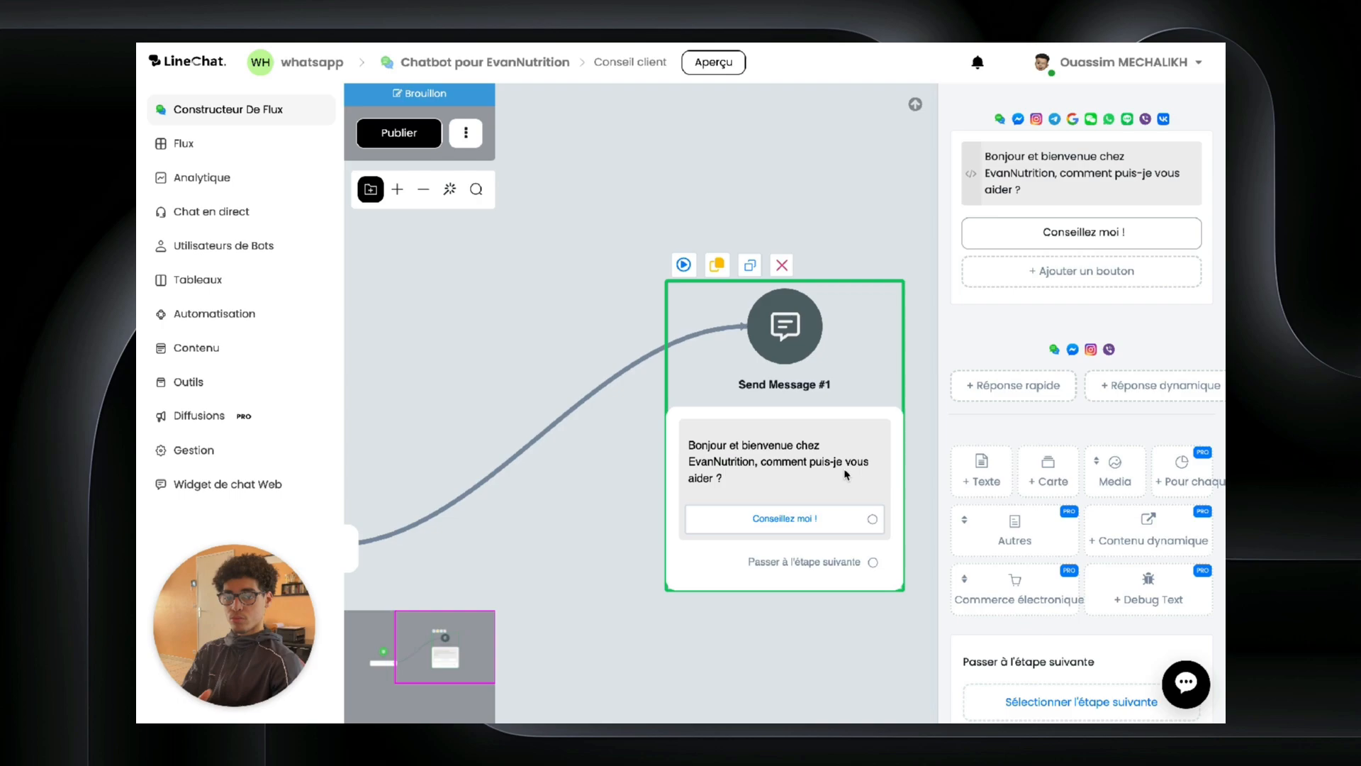
drag(868, 351, 711, 334)
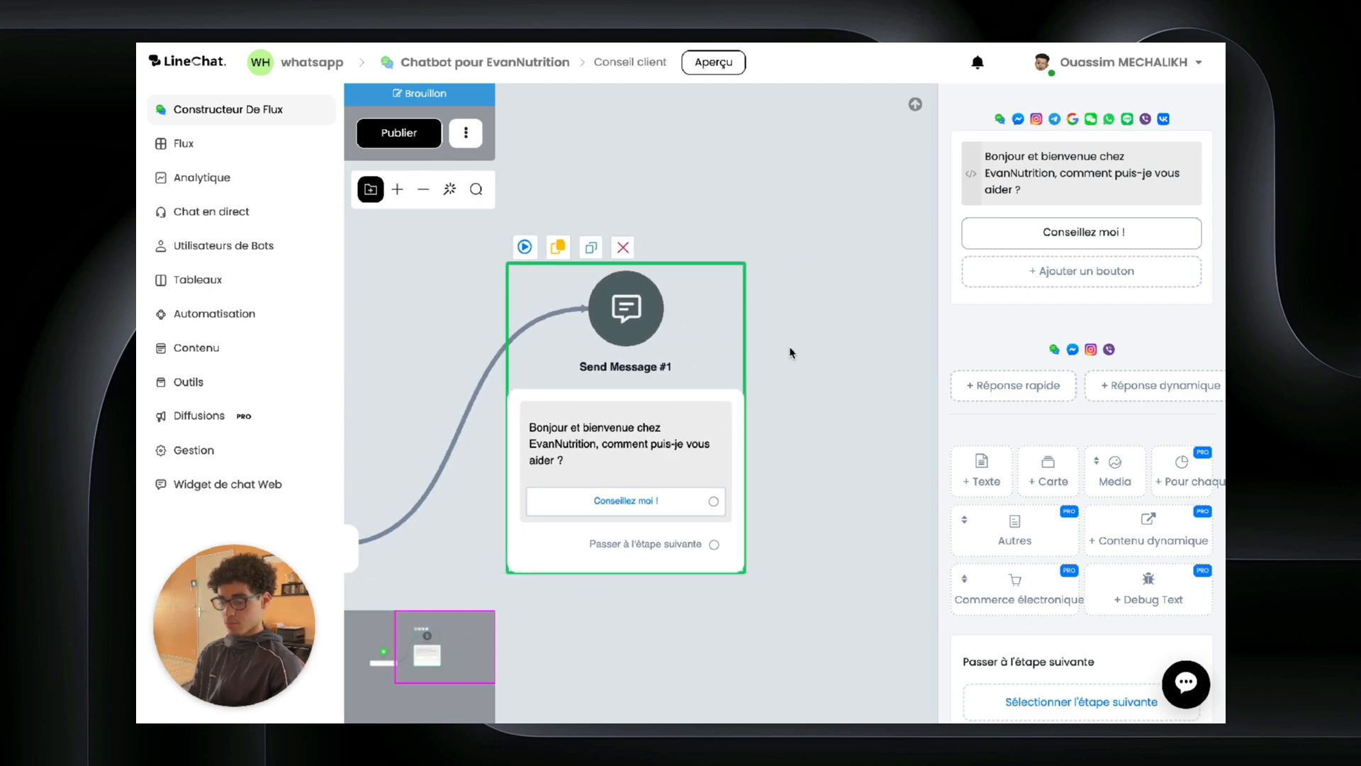
drag(794, 351, 544, 398)
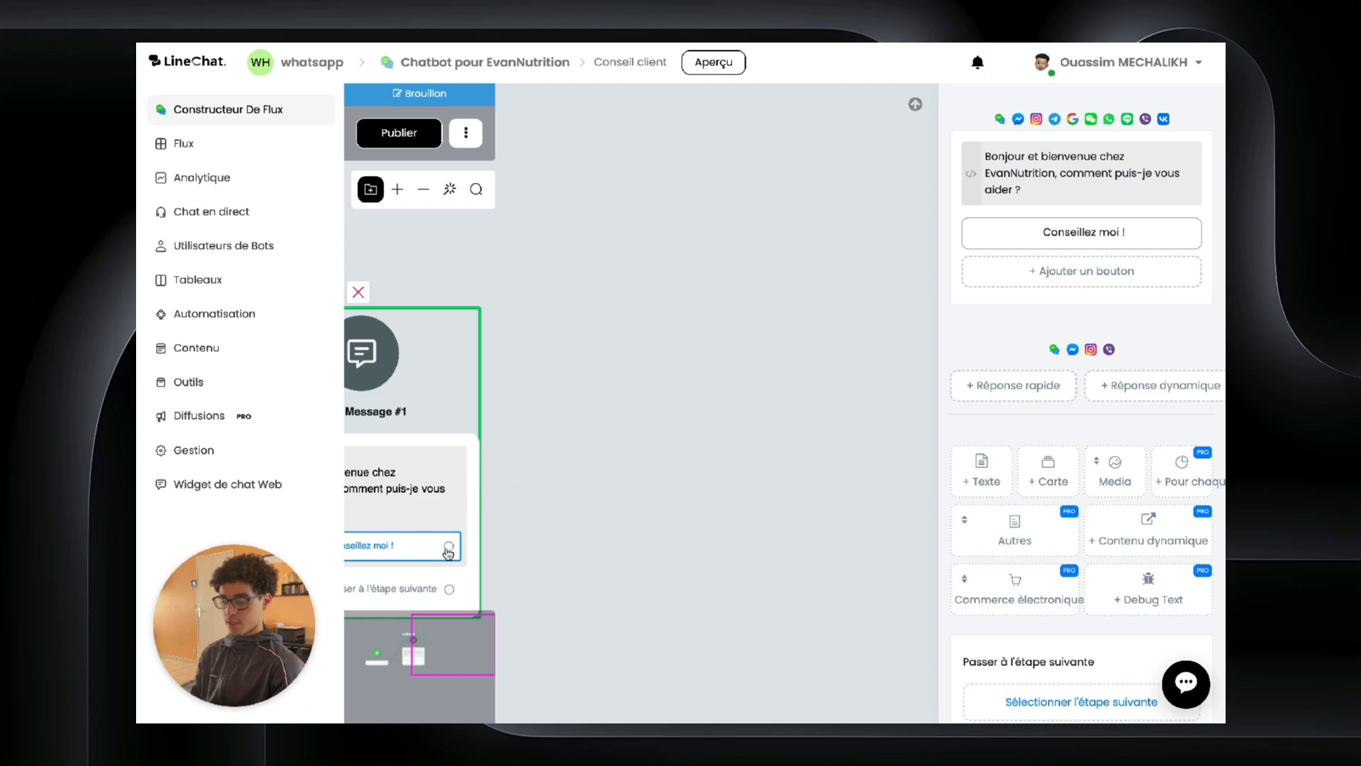
Step: Link the Conseillez moi ! button to a question: 'Avec plaisir, quels sont vos objectifs en passant par EvanNutrition'
drag(448, 547, 630, 352)
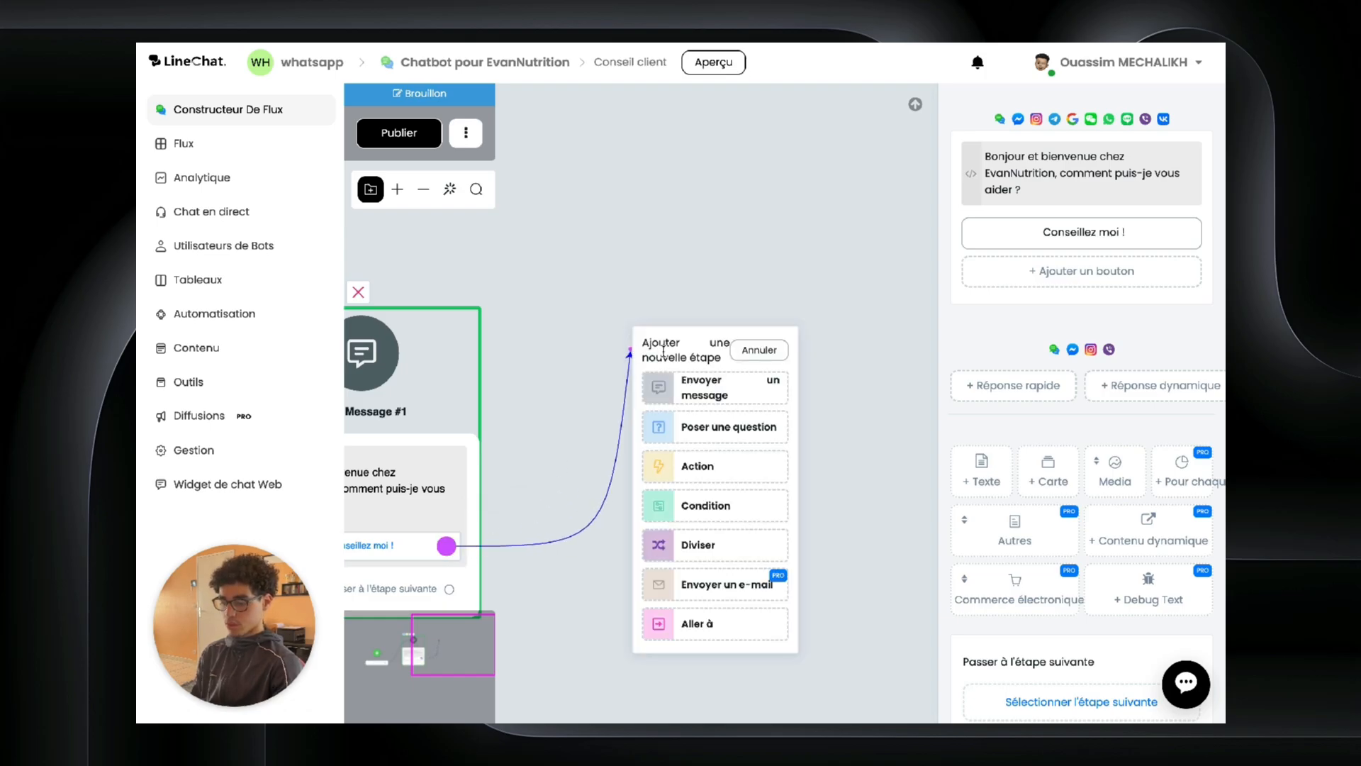
click(729, 426)
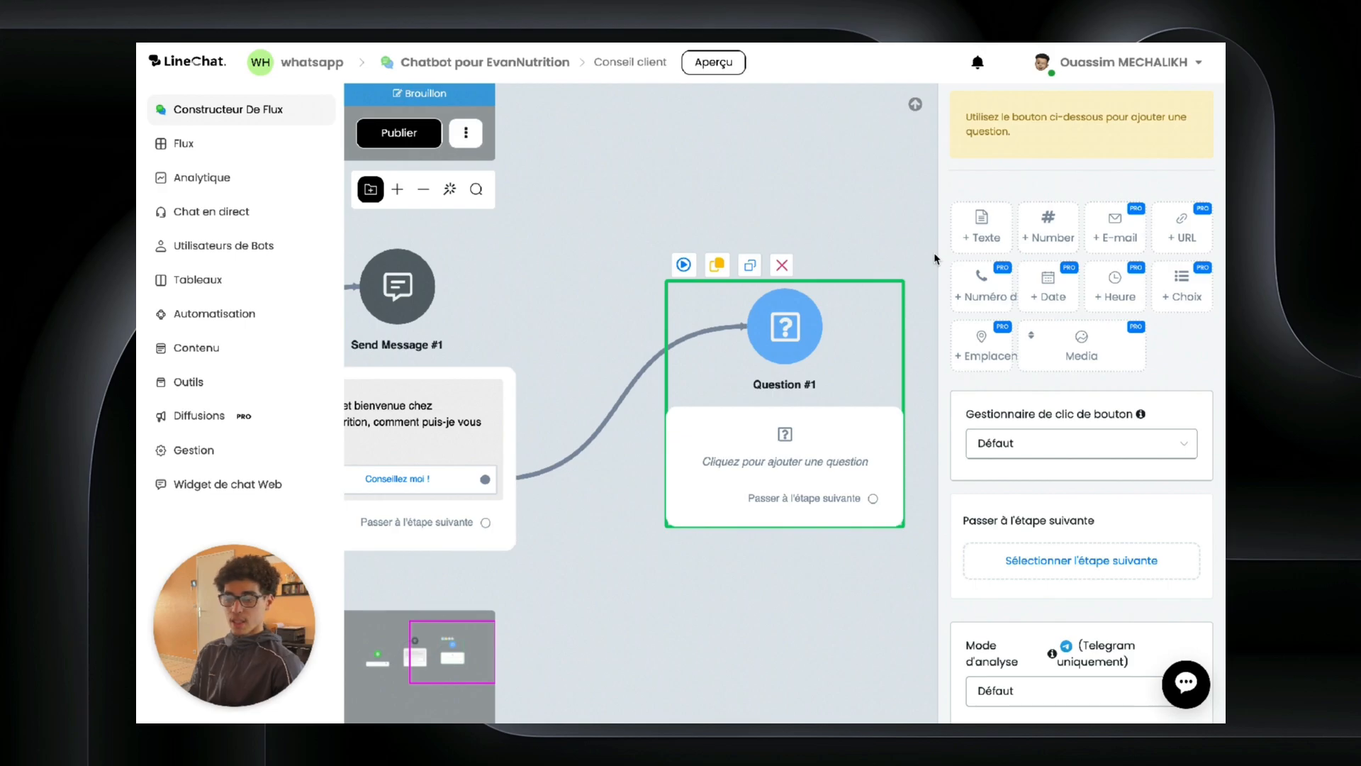
drag(981, 227, 790, 389)
text(Avec)
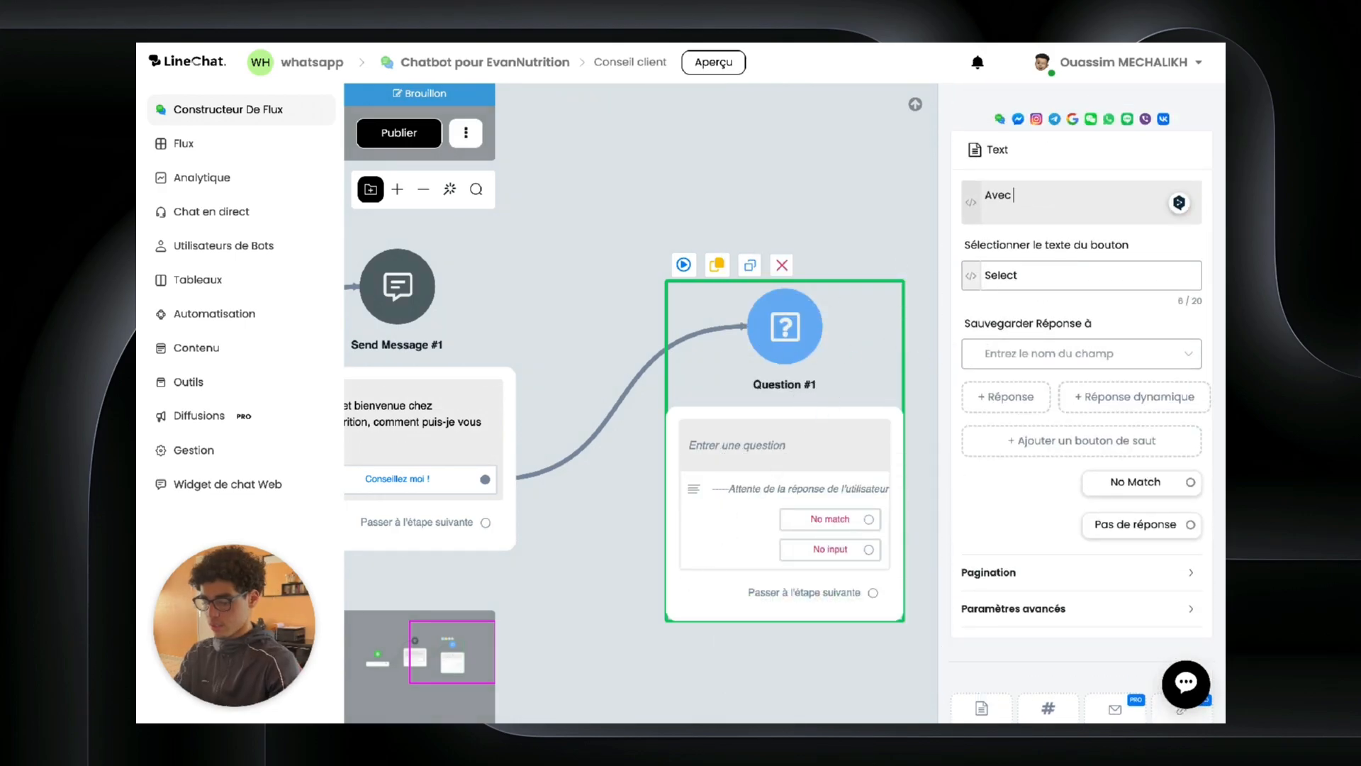
text( plaisir, quels sont vos objectifs en passant par EvanNutrition)
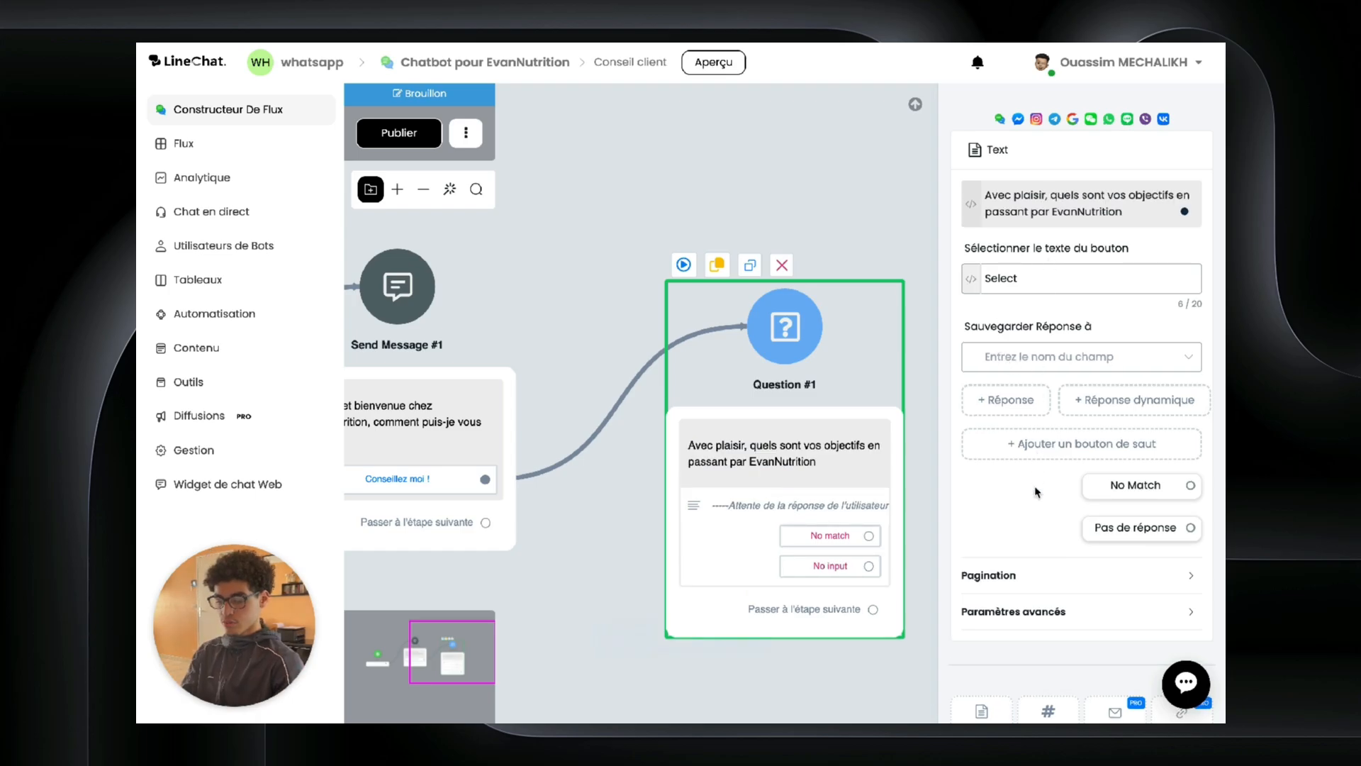
scroll(1026, 366, down, 2)
scroll(1026, 367, up, 2)
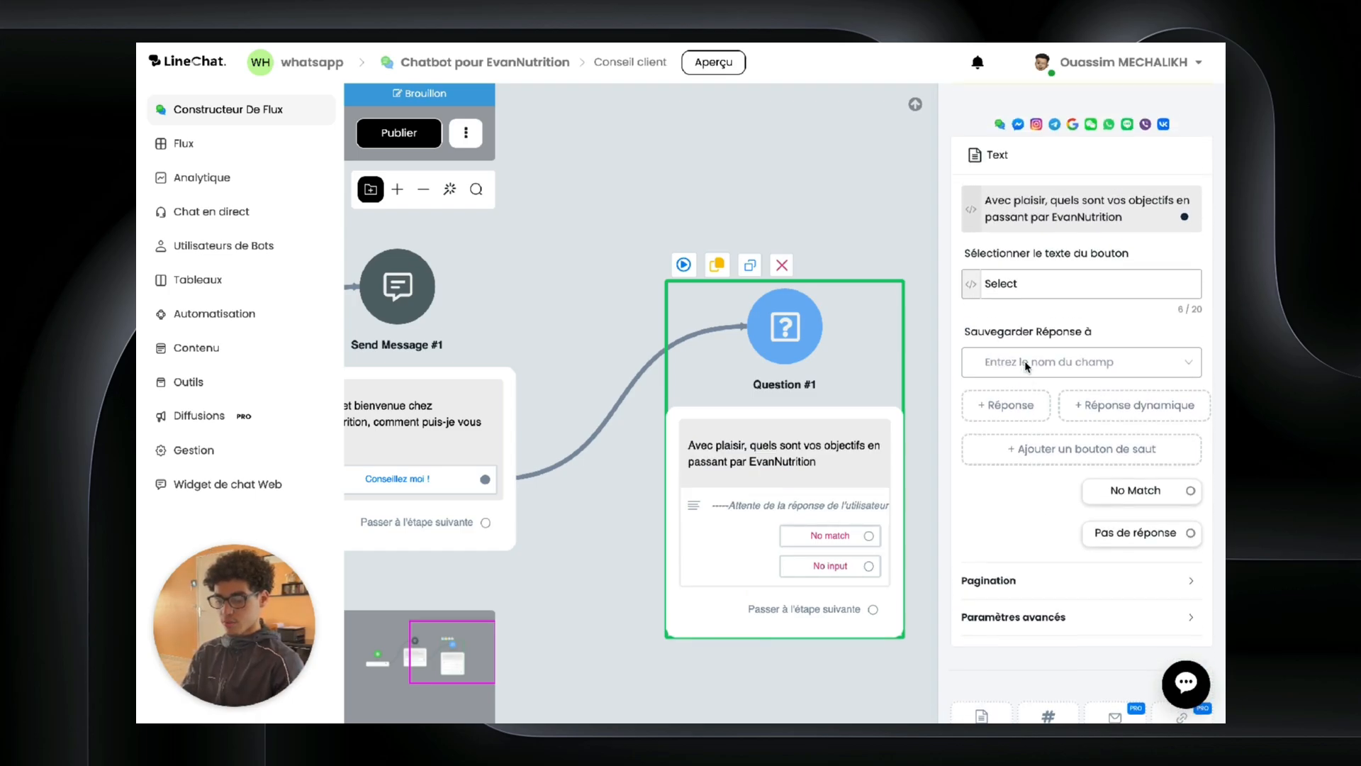
Step: Add a 'Perdre du poid' answer choice with value 'Perdre du poid' and save it
click(1007, 409)
double_click(506, 200)
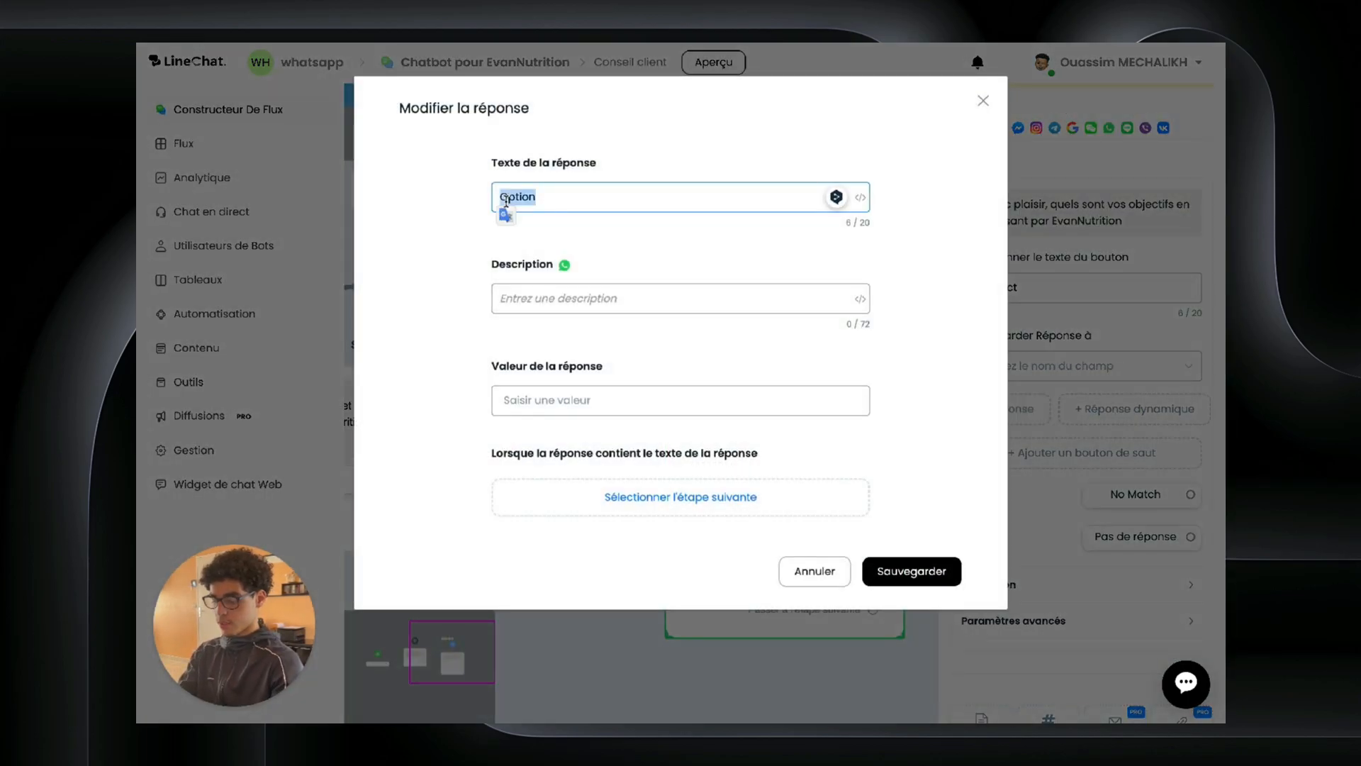
text(Perdu)
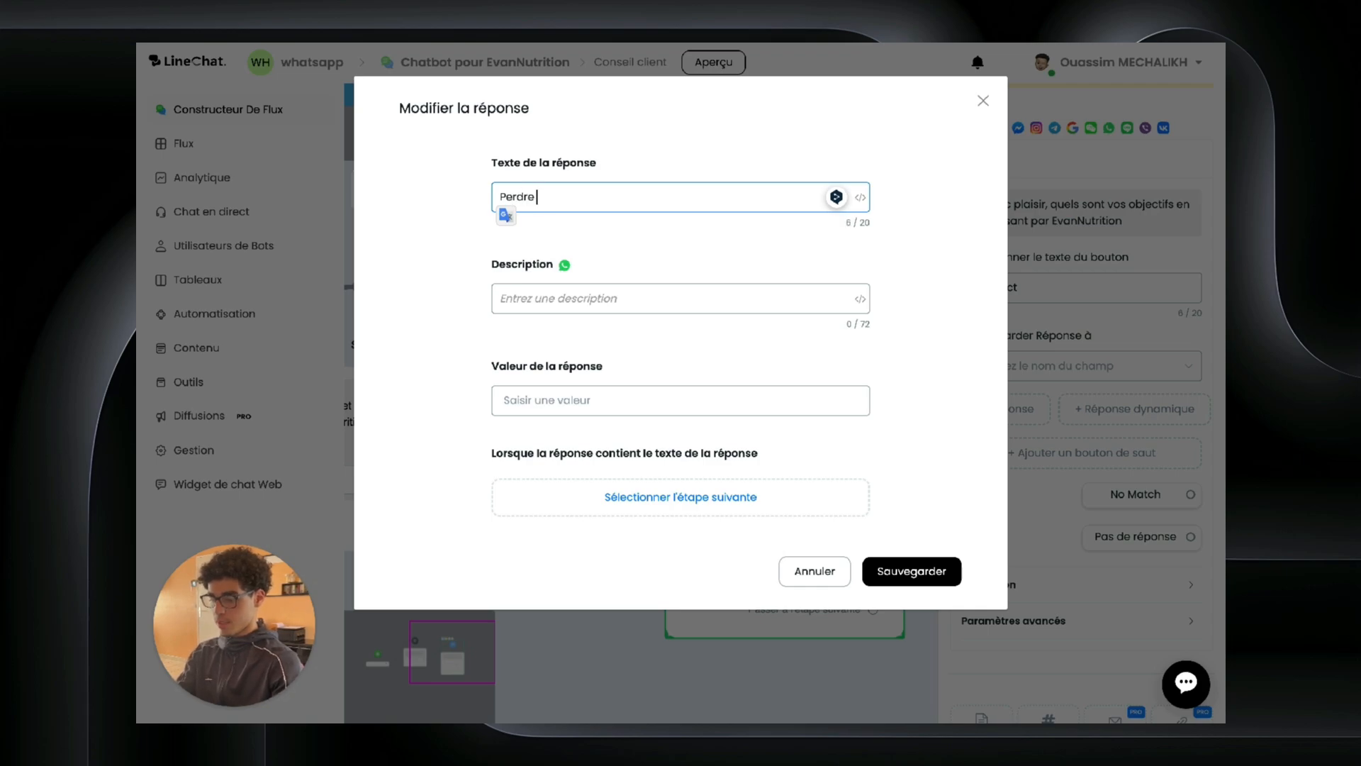
text( du pod)
click(584, 390)
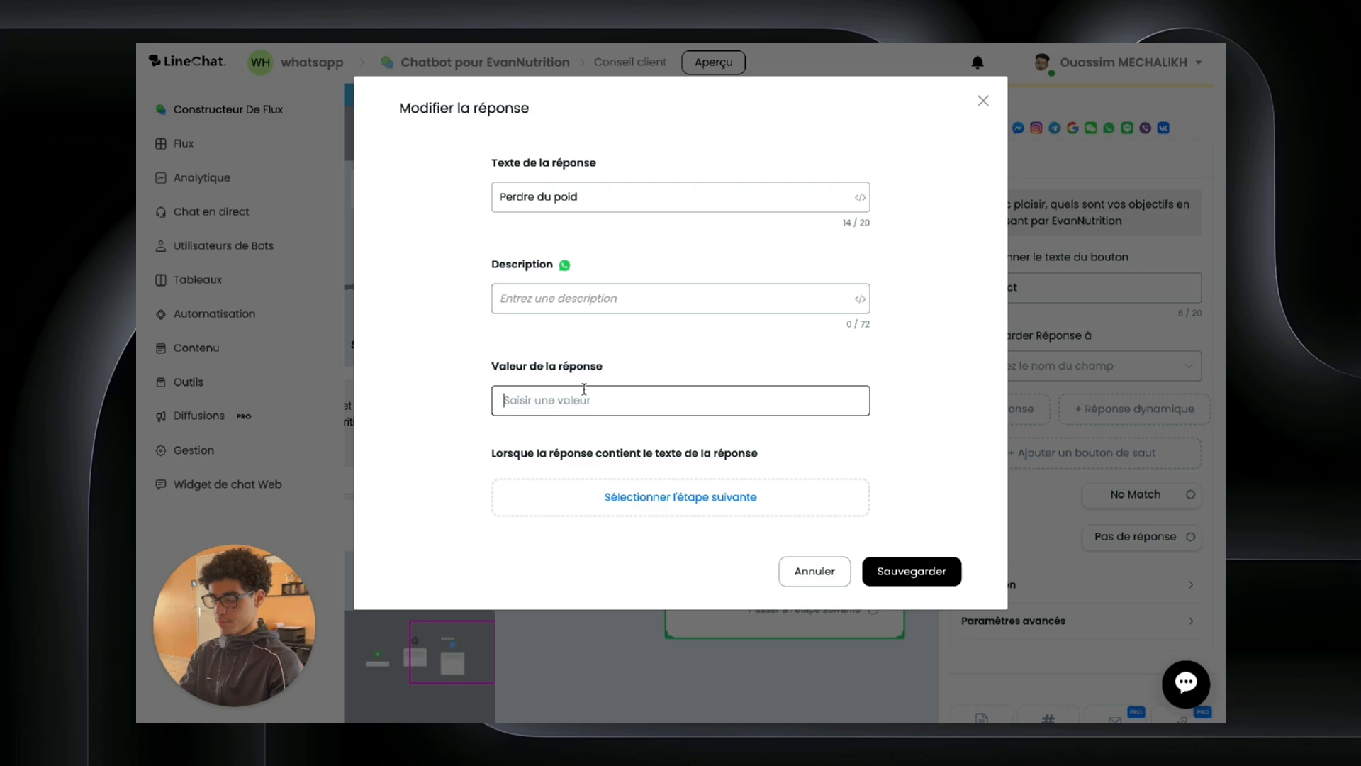
text(Perde)
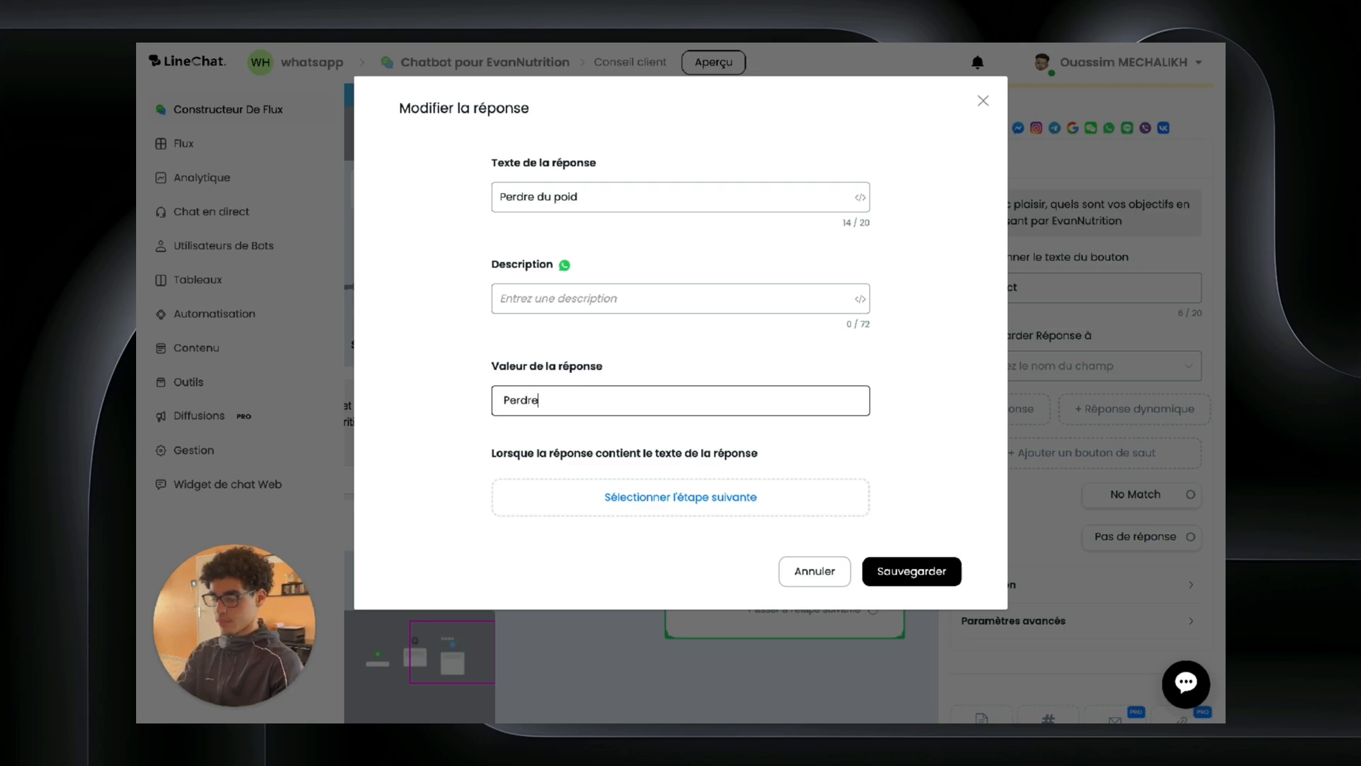
key(BackSpace)
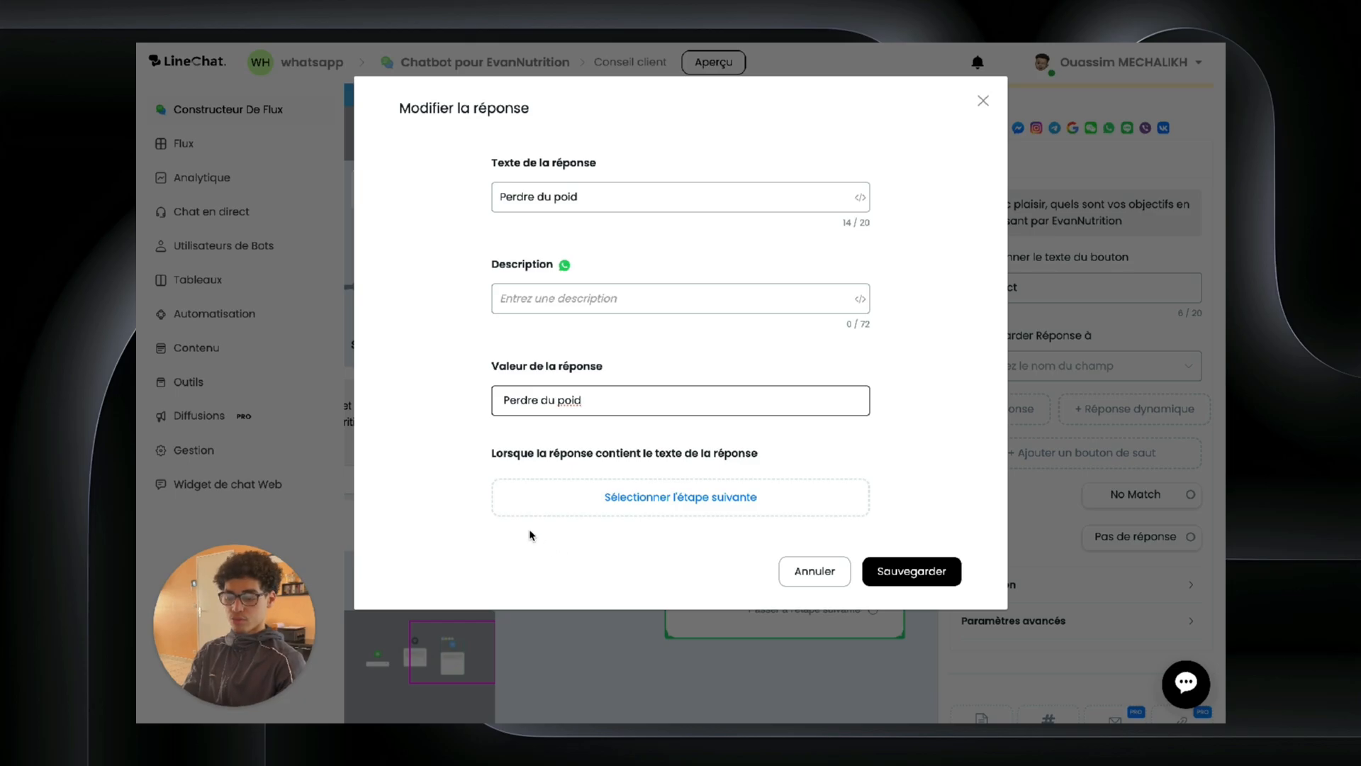
click(922, 571)
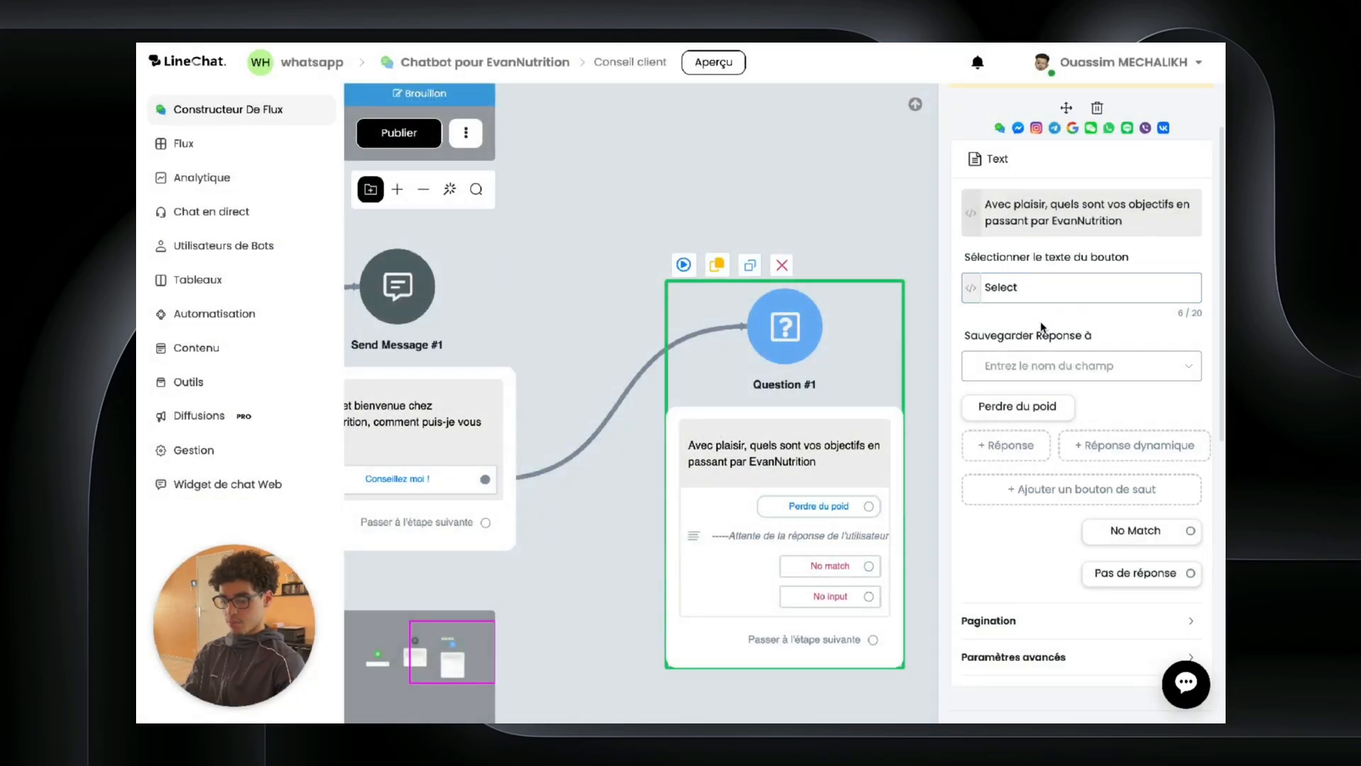
Step: Add a 'Prise de masse' answer and search the reply-storage fields for objectif
click(1030, 448)
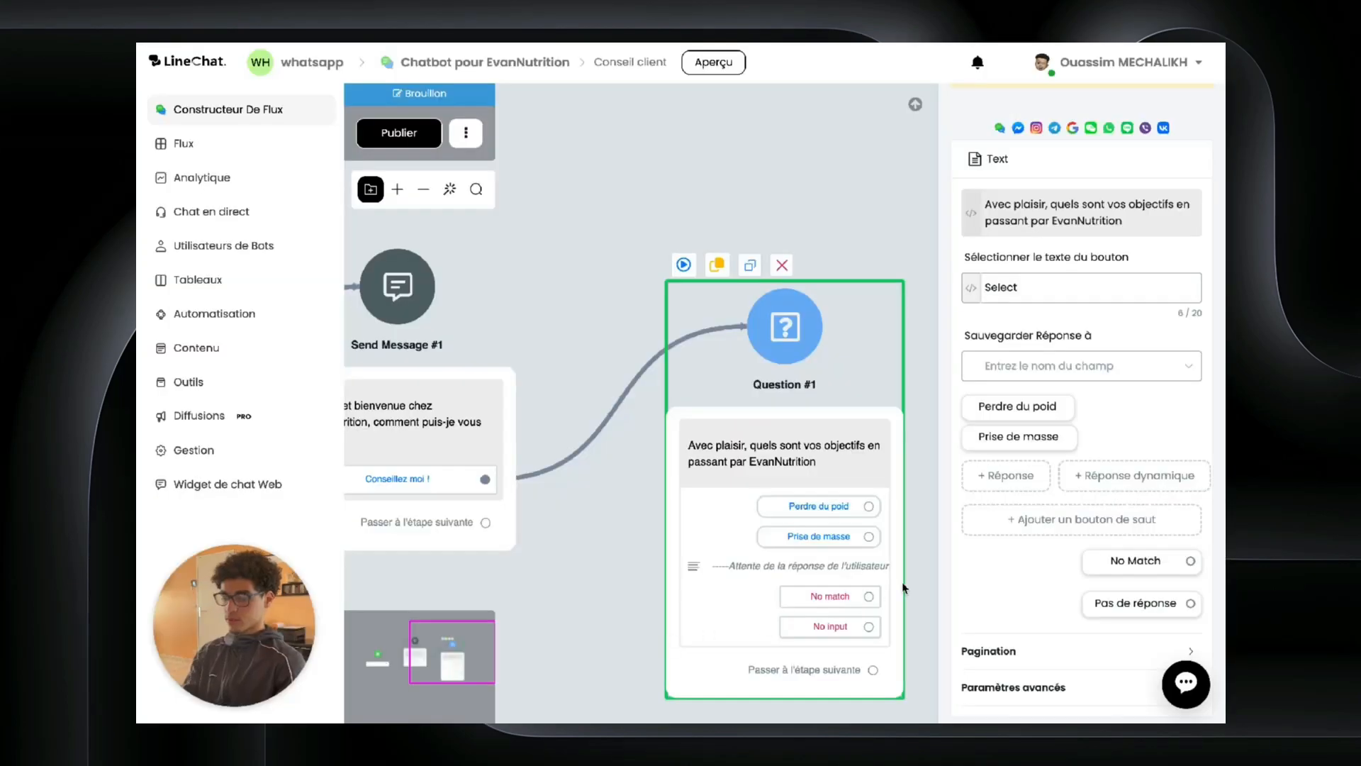
click(1047, 368)
scroll(967, 502, down, 2)
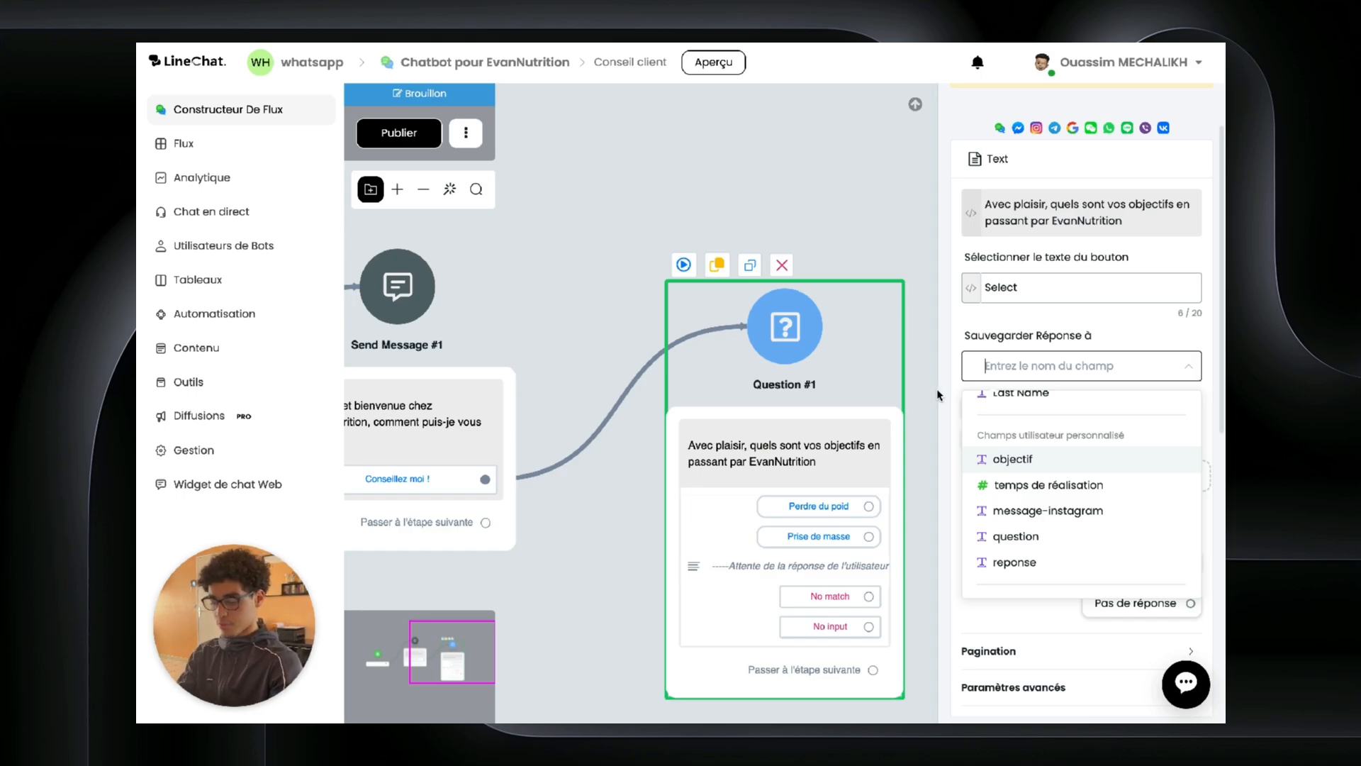
text(o)
key(BackSpace)
text(objectf)
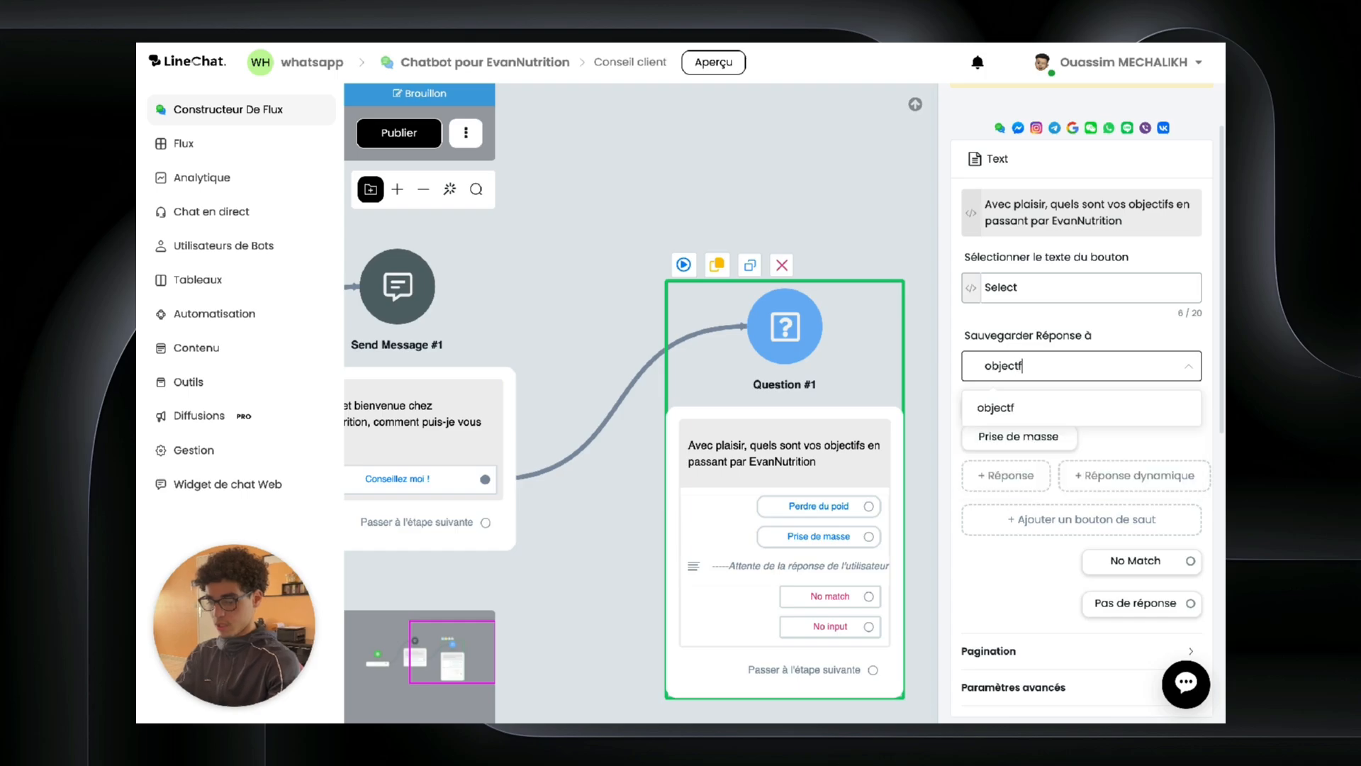
key(BackSpace)
text(if )
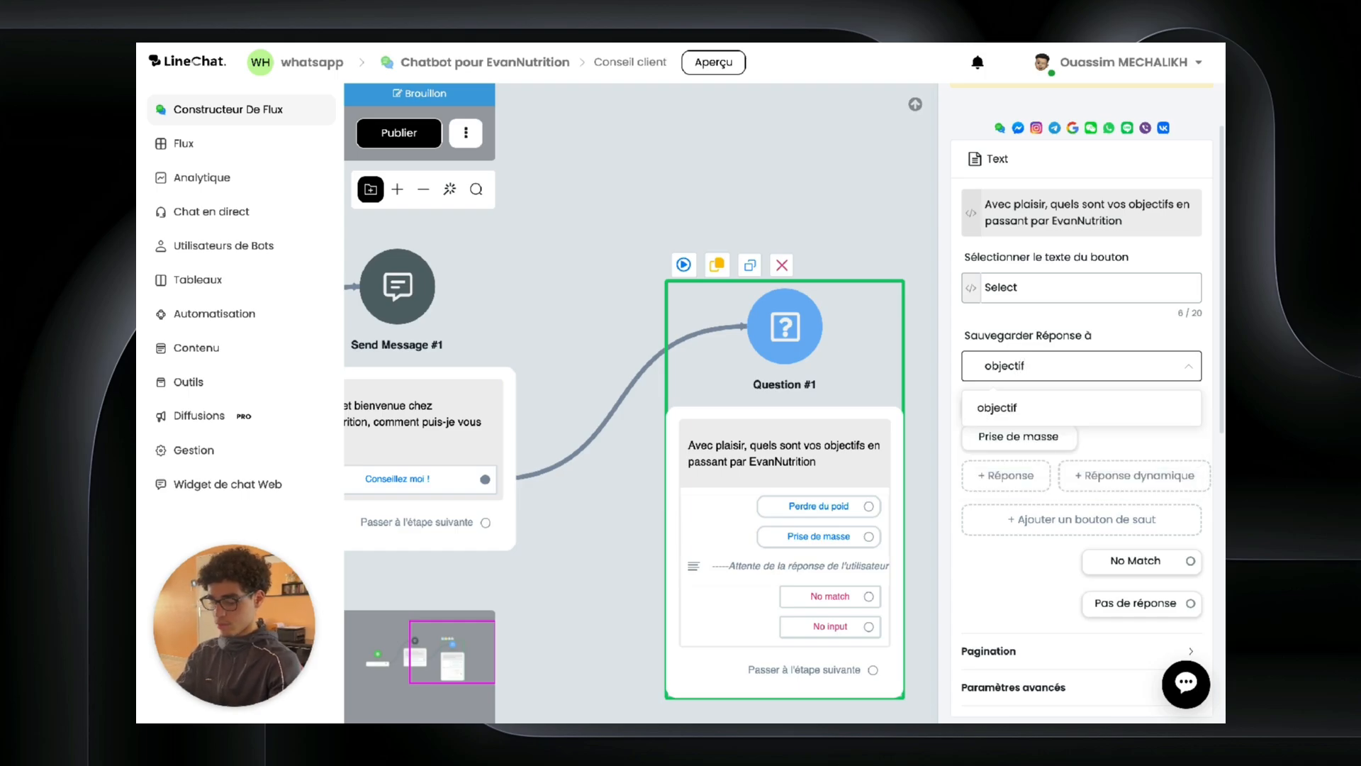
text(nutri)
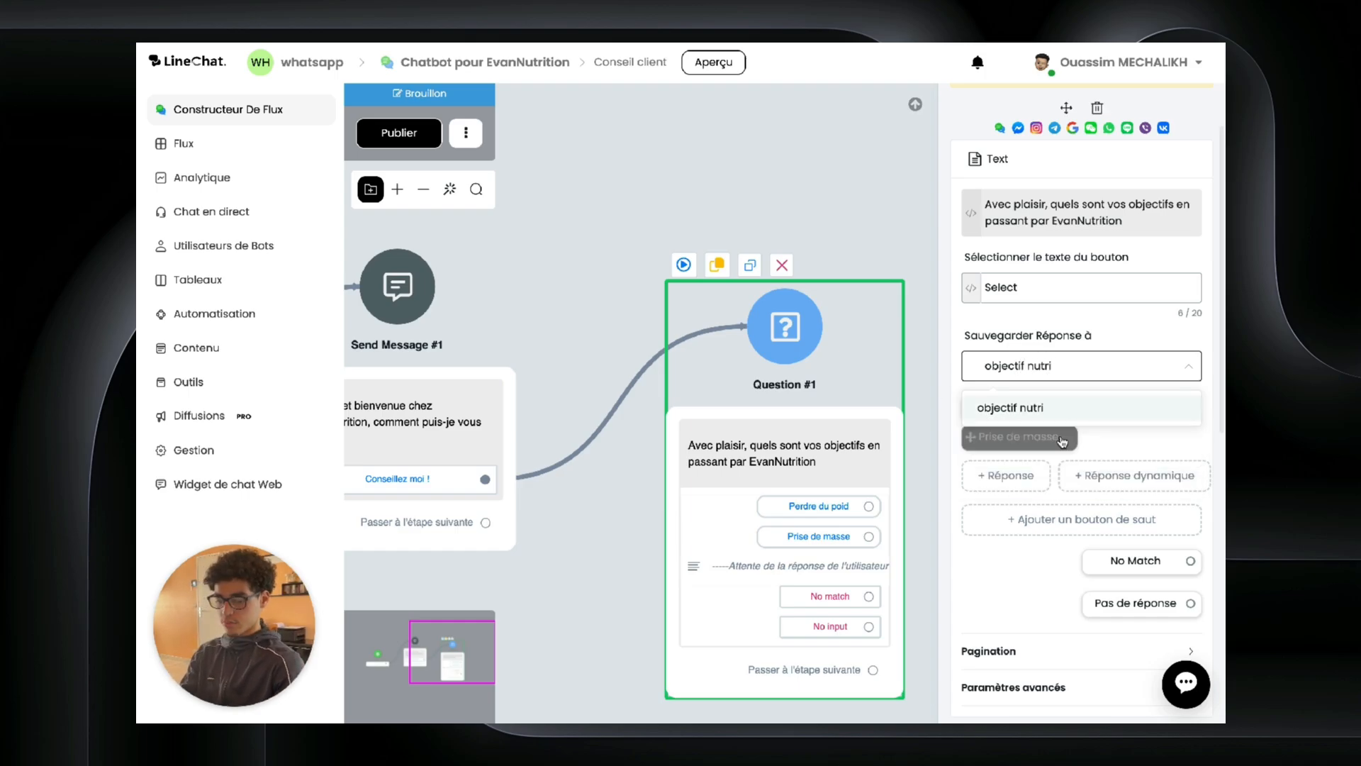
click(993, 410)
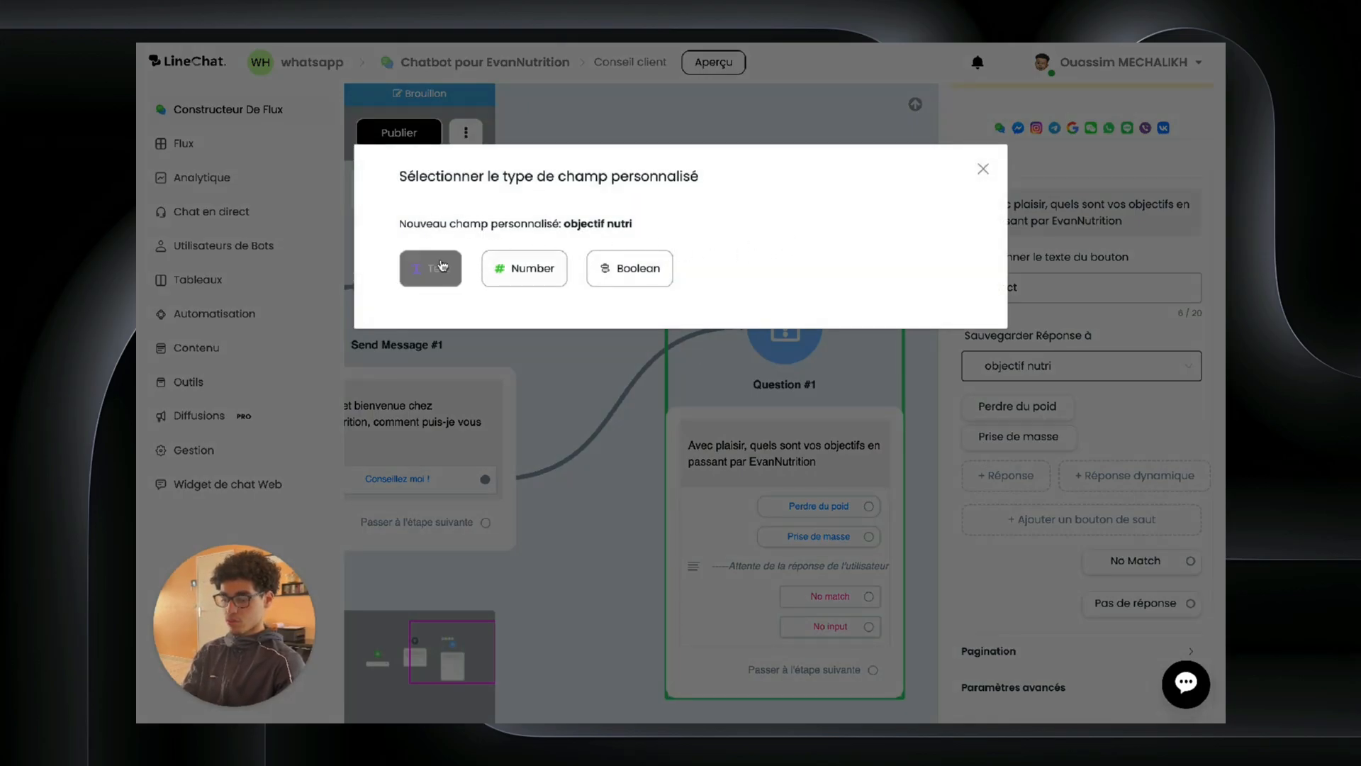
click(982, 169)
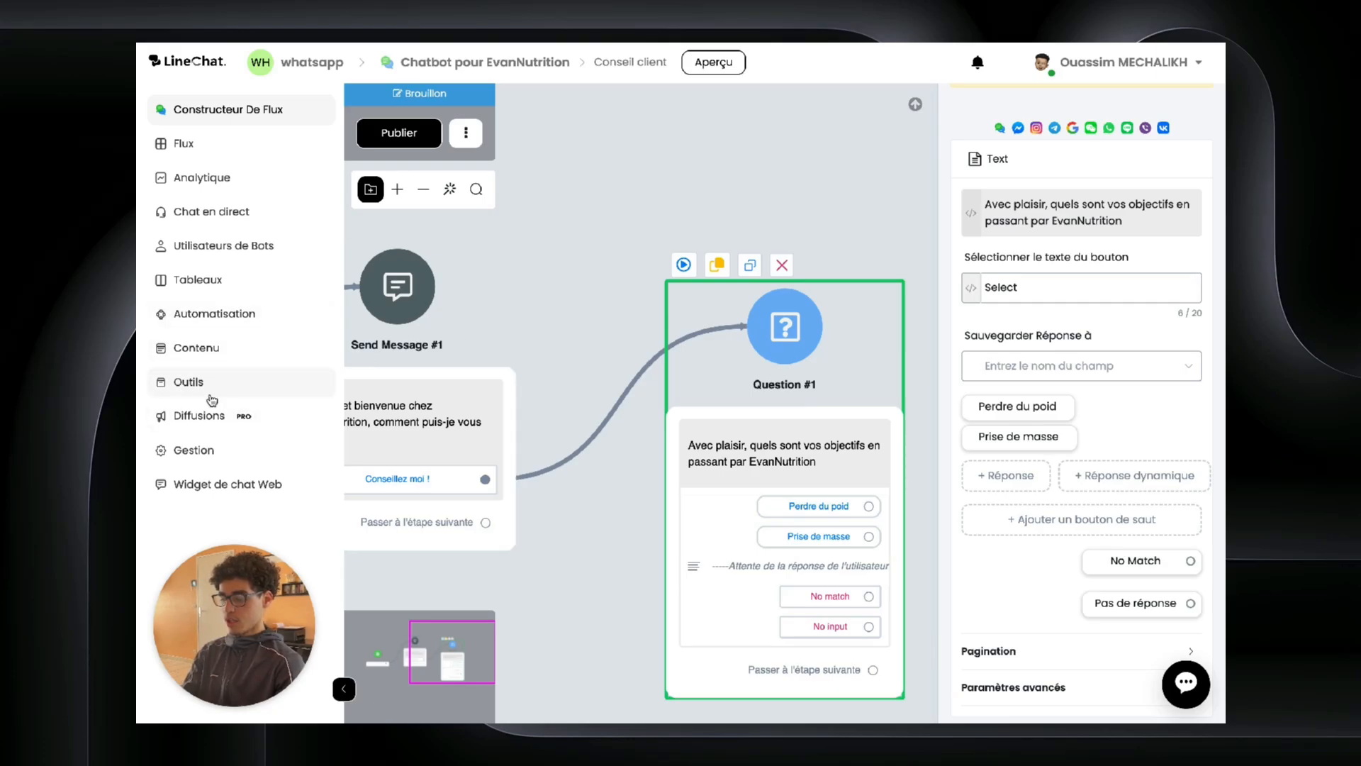
Step: Check the existing user fields, then save the reply into the objectif field
click(206, 349)
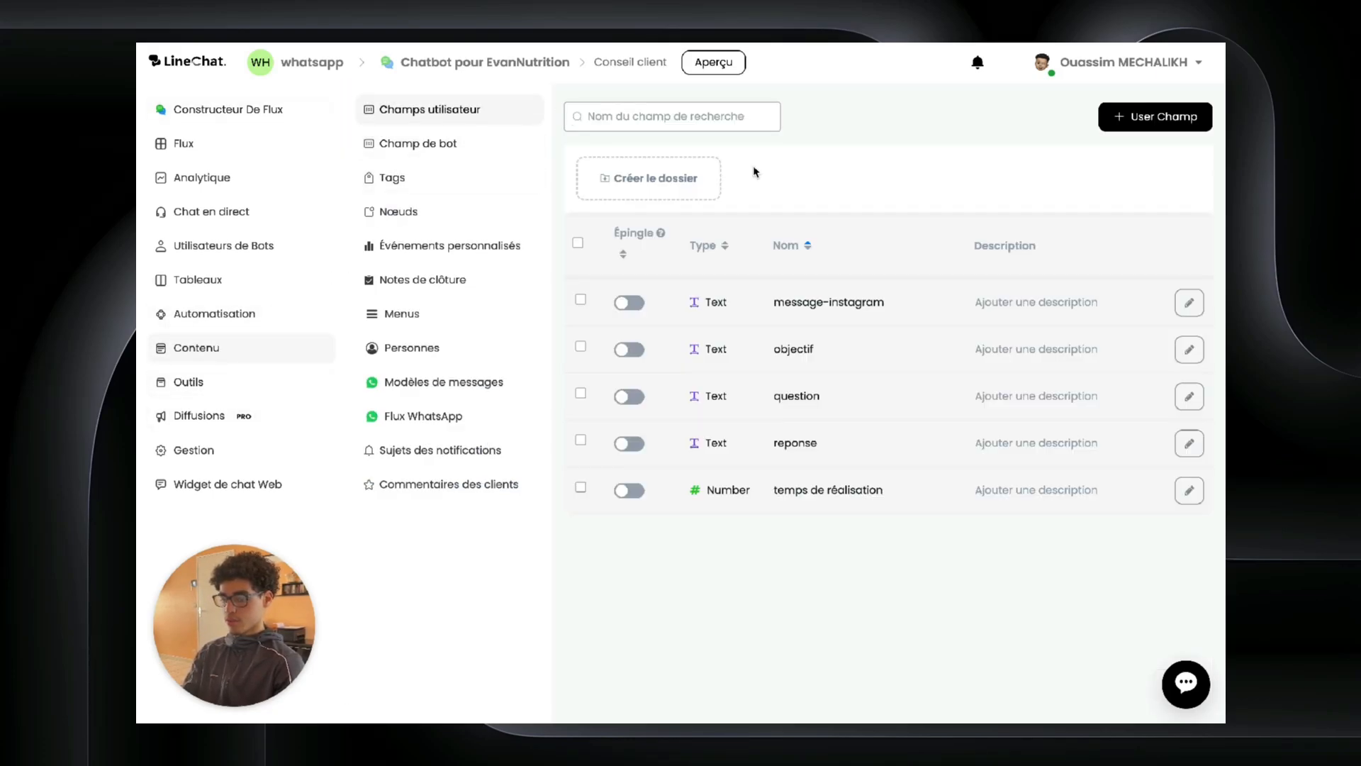
click(234, 124)
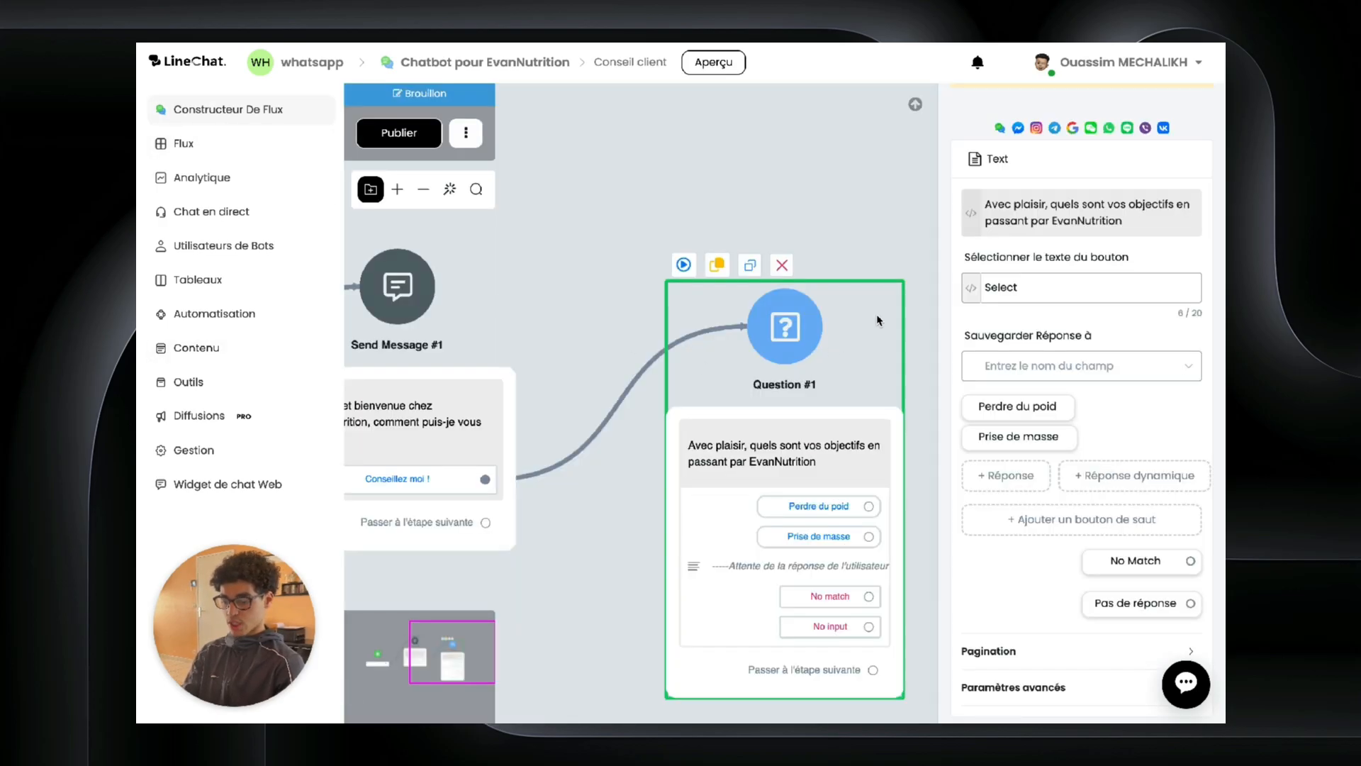
drag(879, 334, 832, 217)
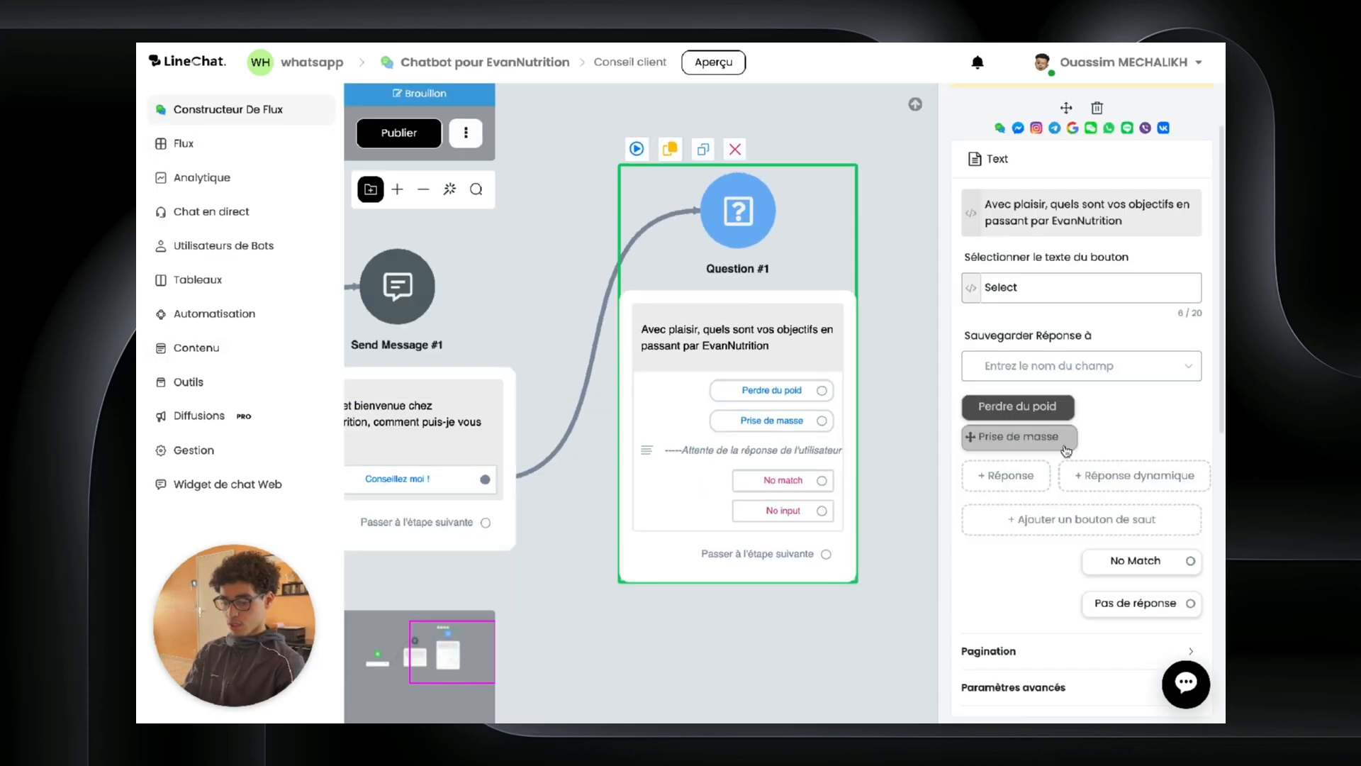
click(1049, 366)
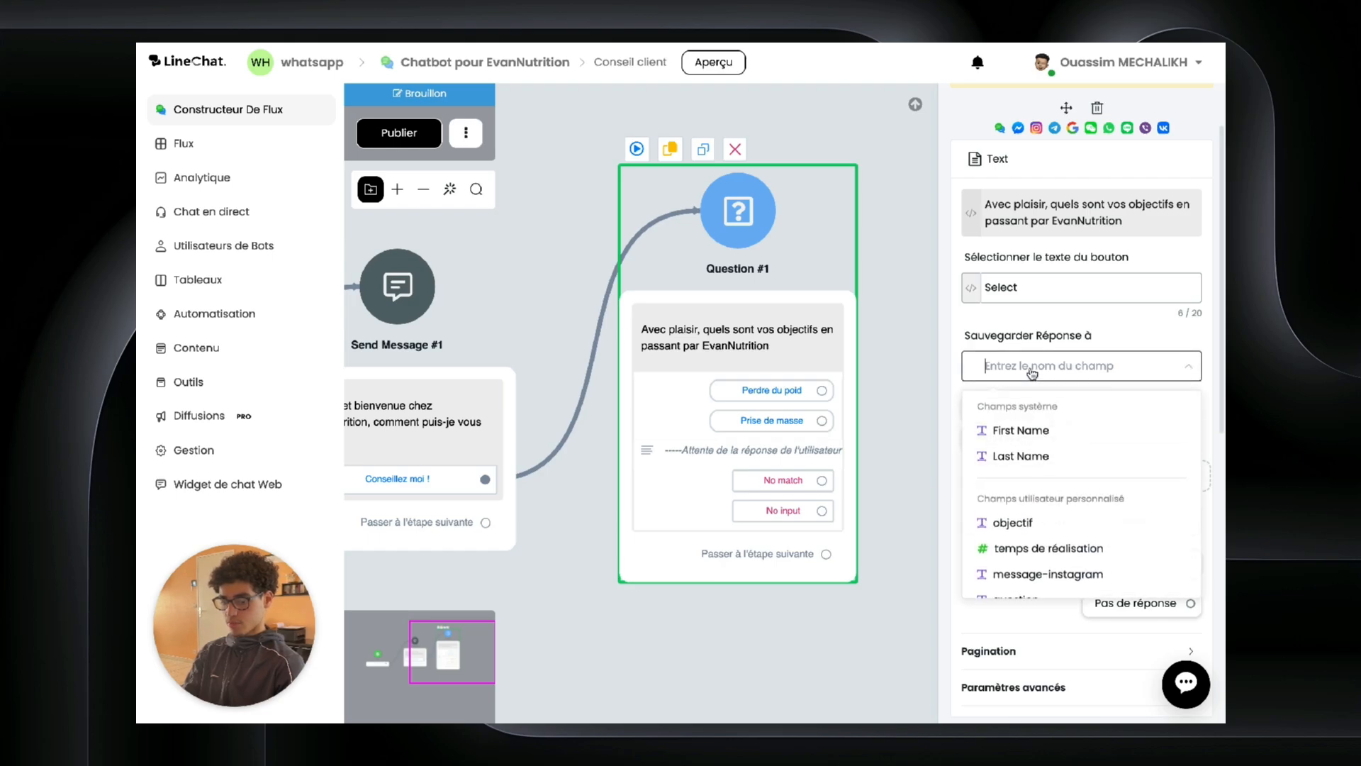
scroll(1016, 523, down, 2)
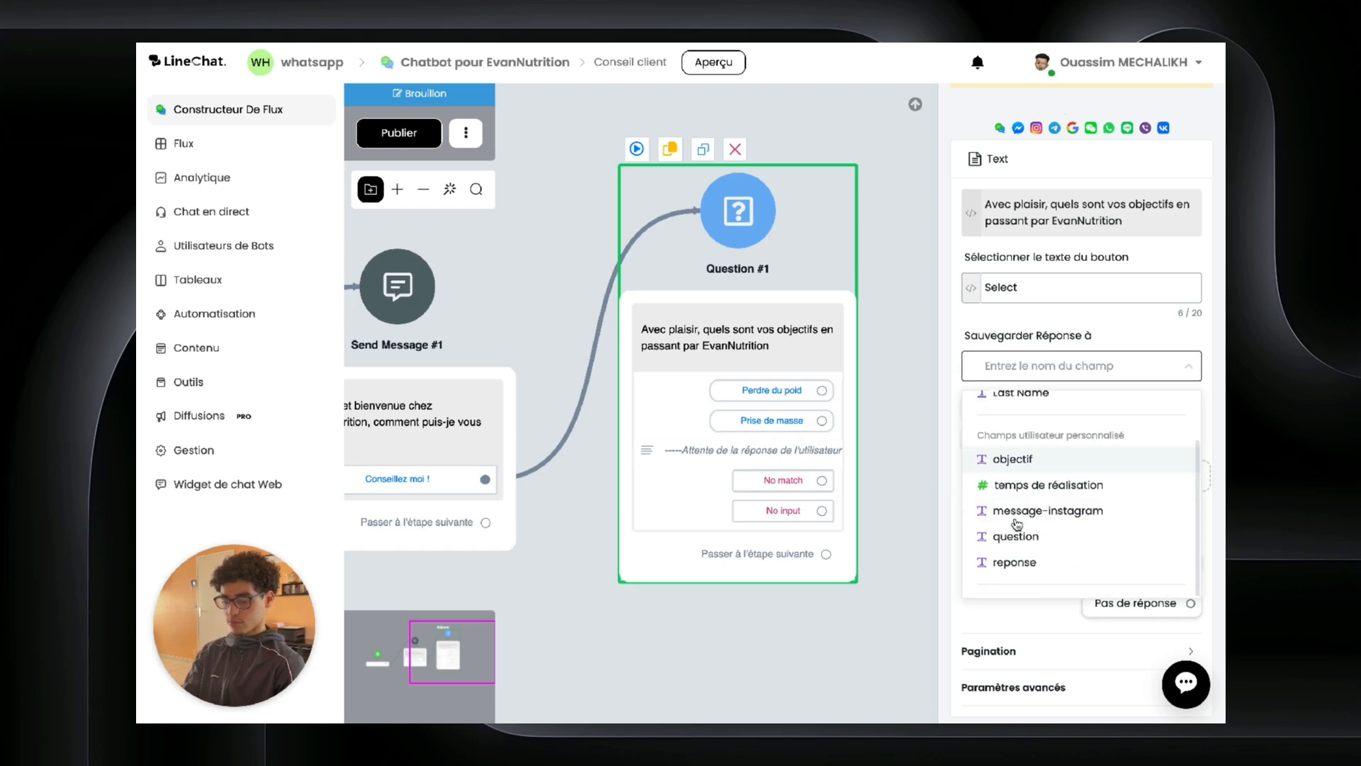
click(1021, 461)
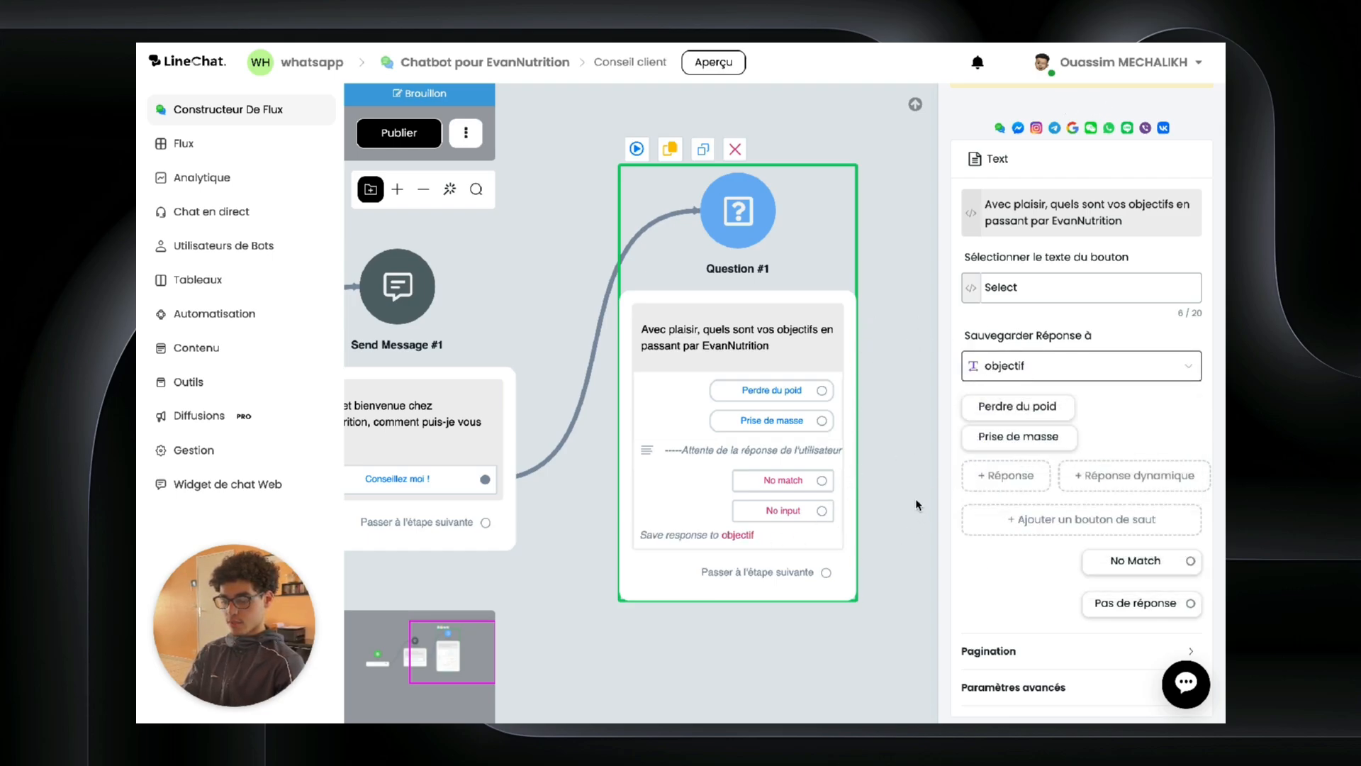
drag(904, 499, 669, 571)
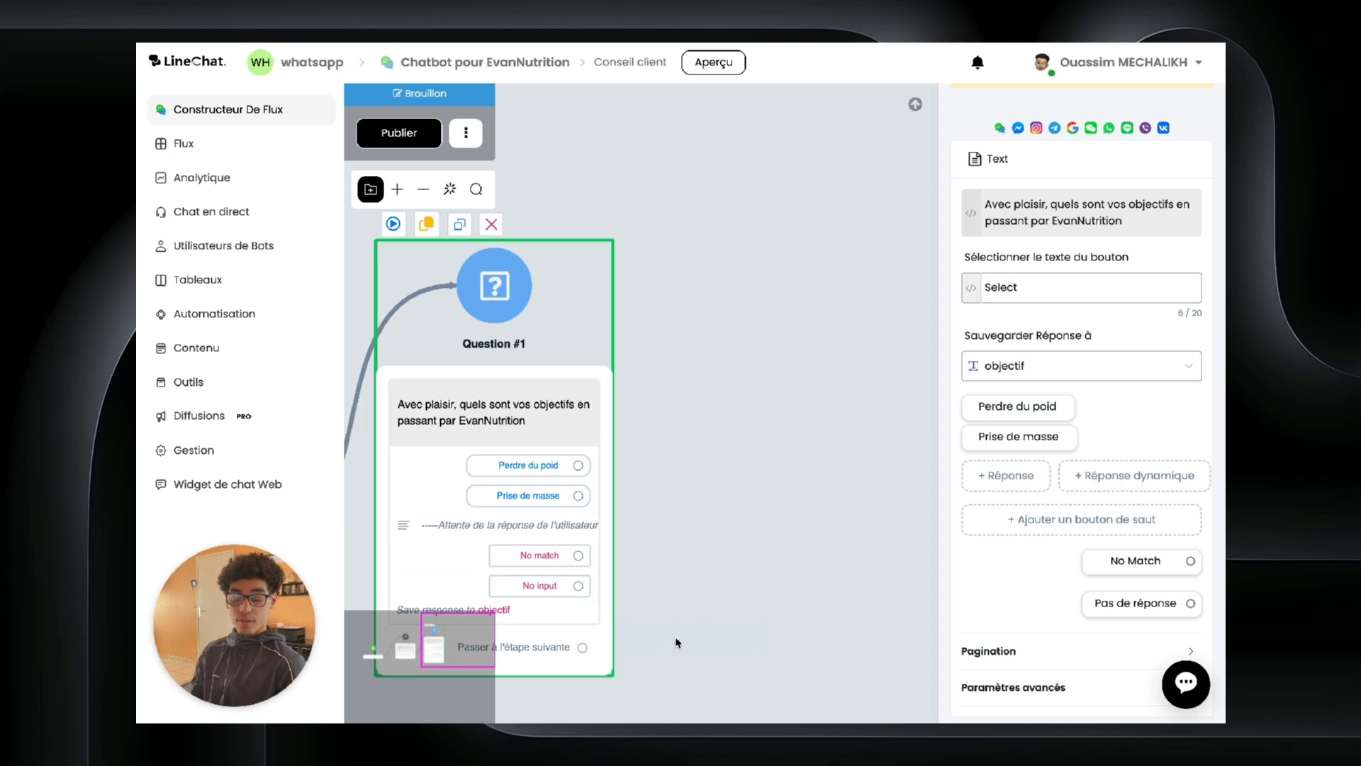
Step: Close the settings panel and position Question #3 (months available) after Question #1
click(676, 642)
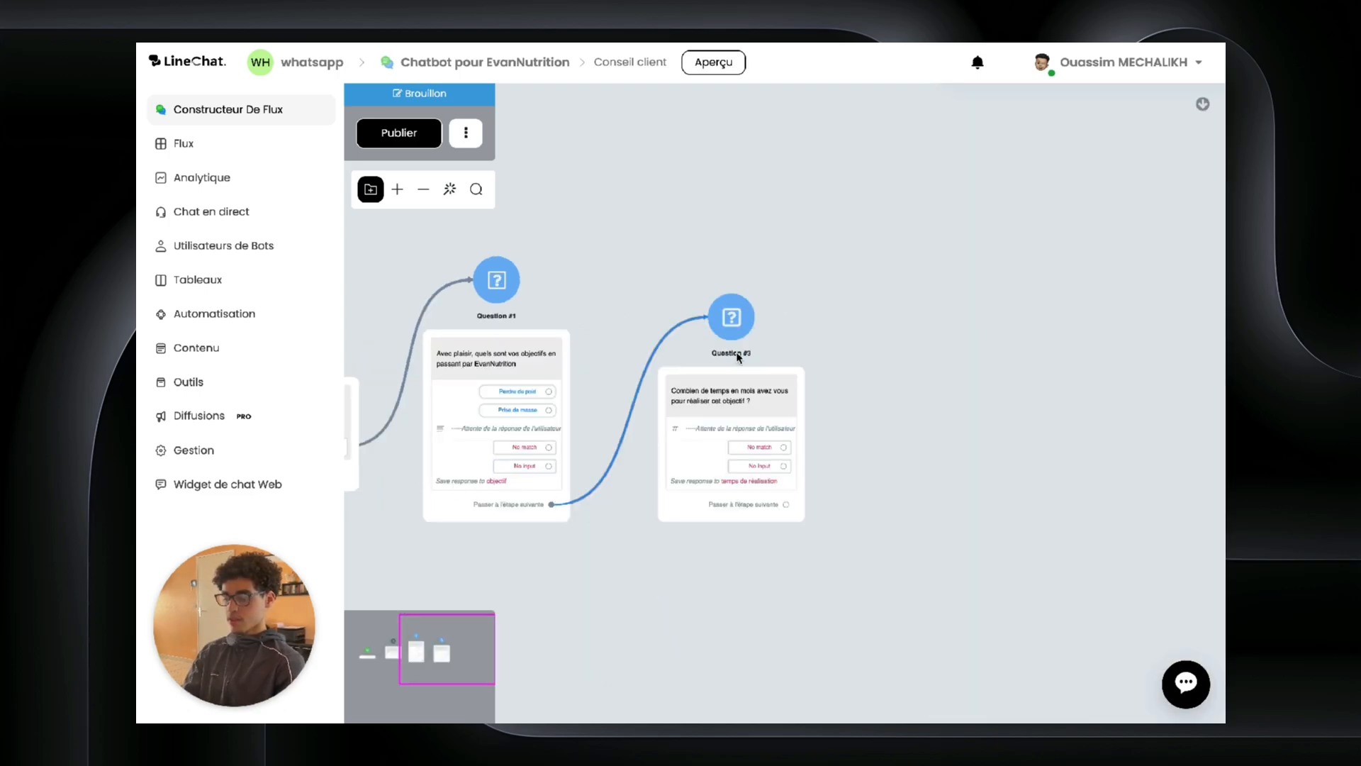
drag(796, 352, 580, 360)
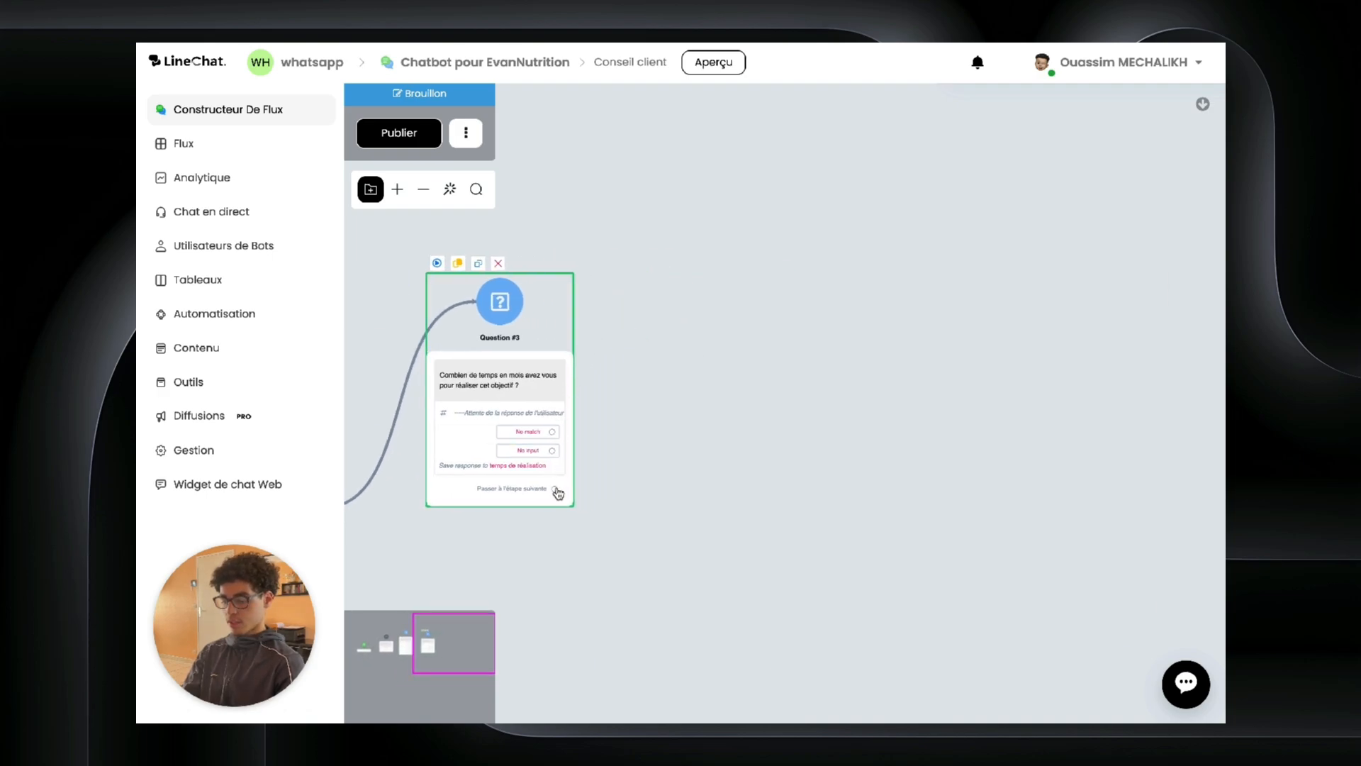
Step: Link a Condition step from Question #3's next-step connector and add its first condition group
drag(558, 493, 722, 288)
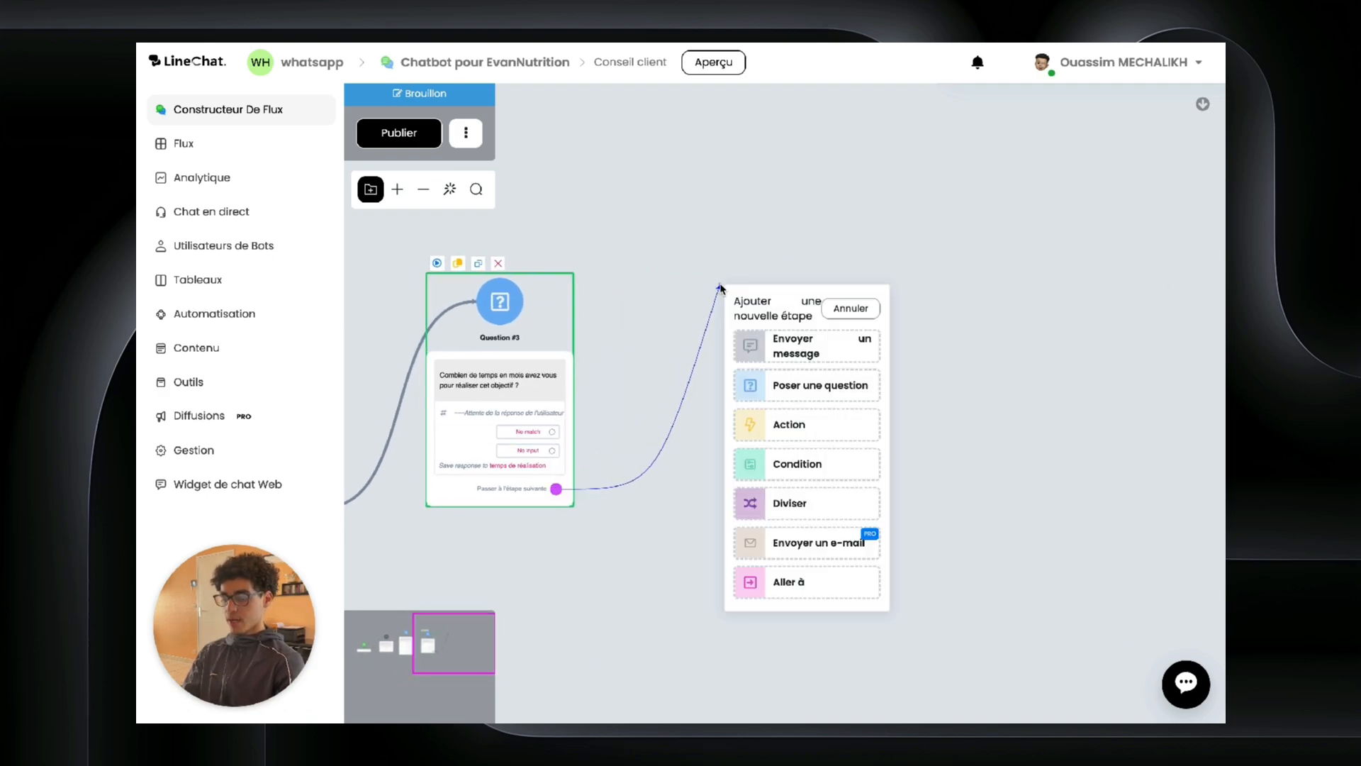
click(775, 462)
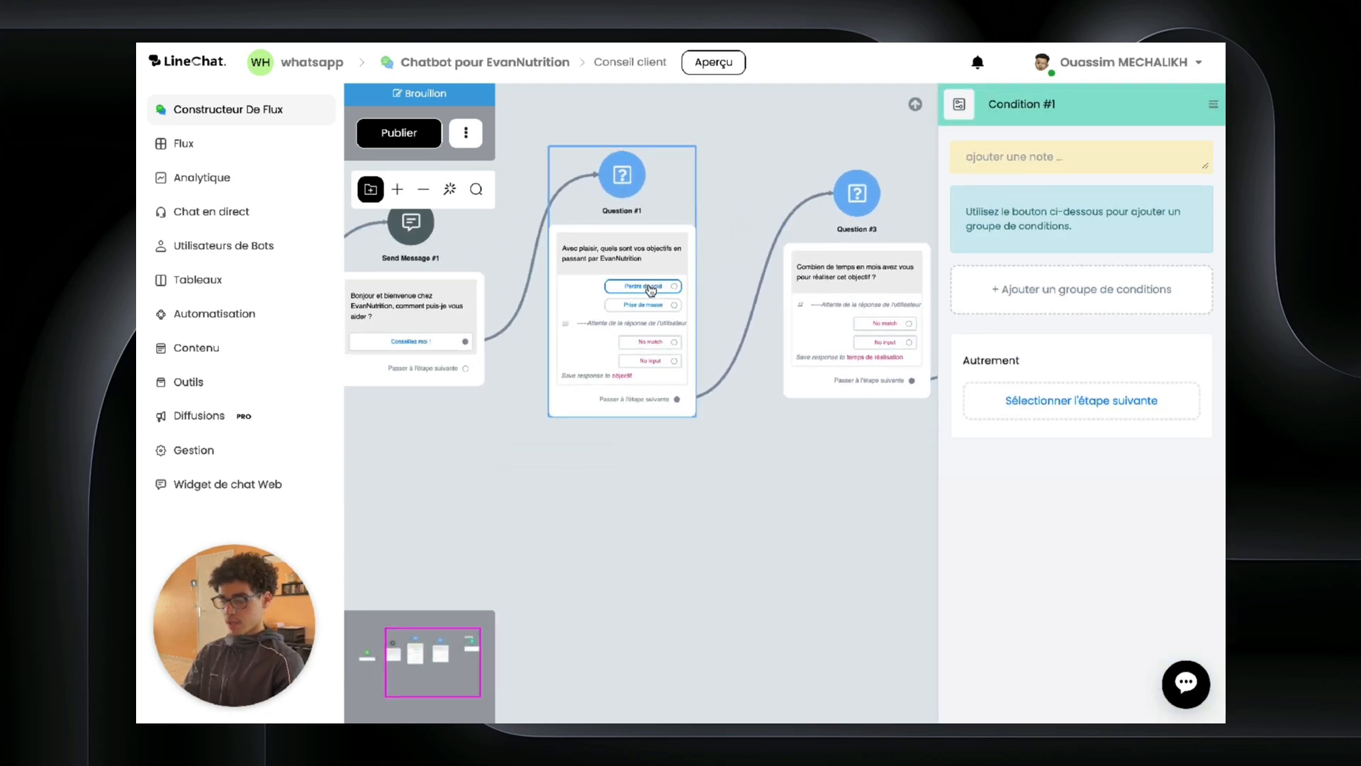
drag(770, 434, 378, 529)
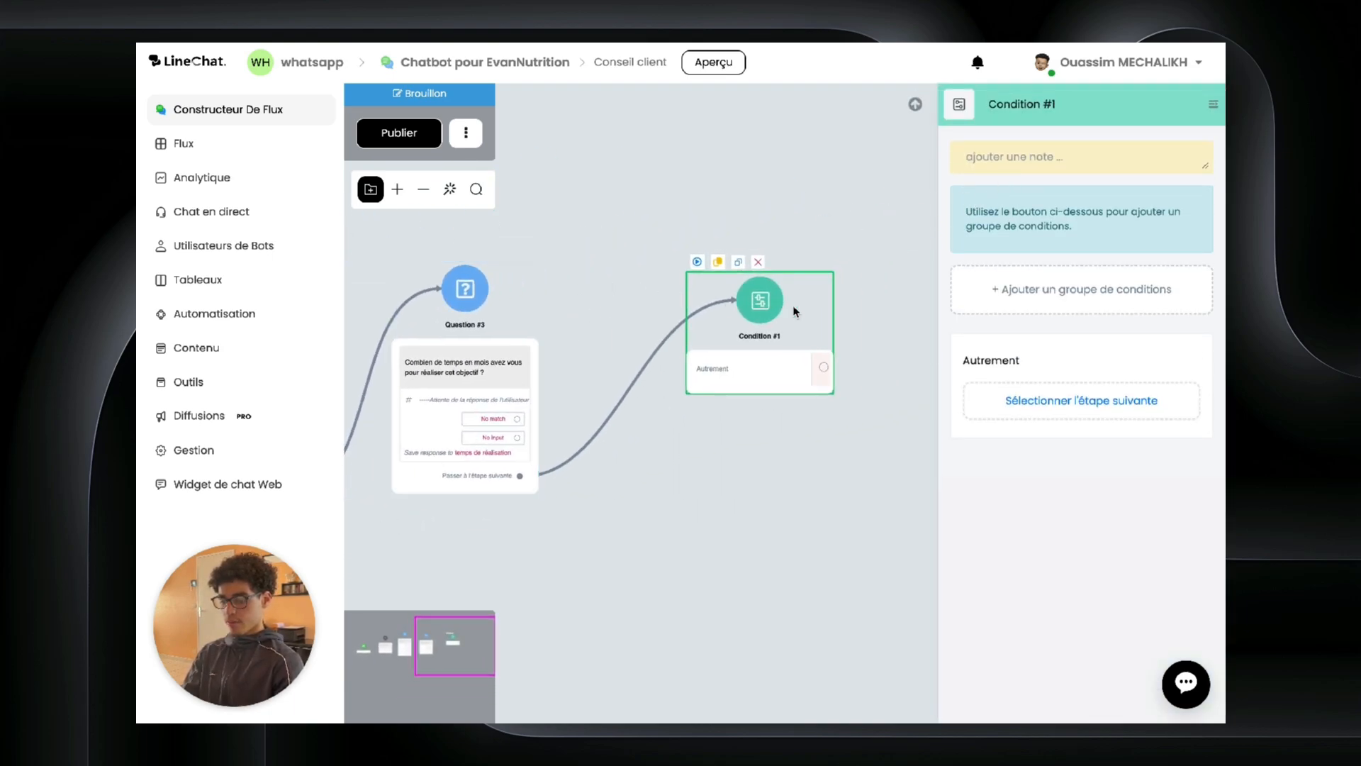
click(1063, 289)
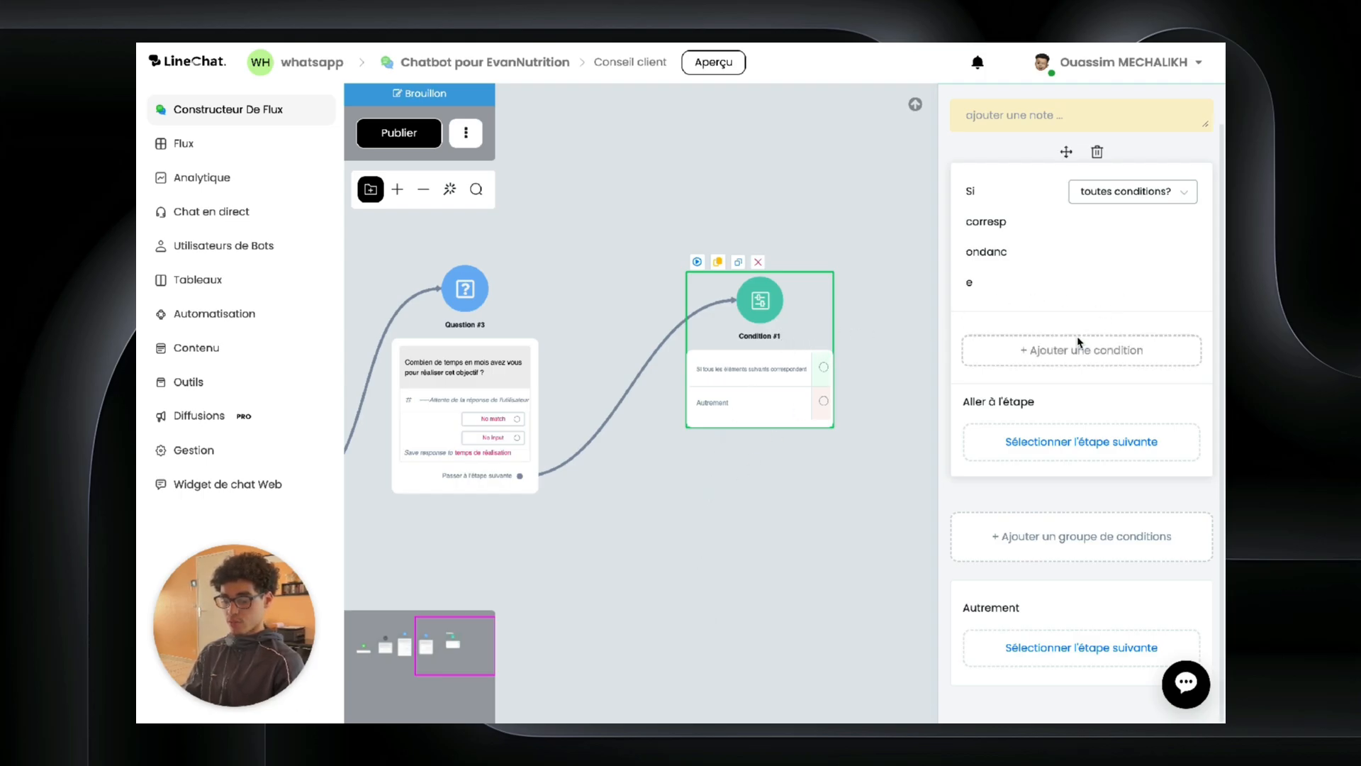
Step: Add and save the rule 'objectif EST Prise de masse' in Condition #1's first group
click(1060, 351)
click(643, 174)
scroll(641, 213, down, 10)
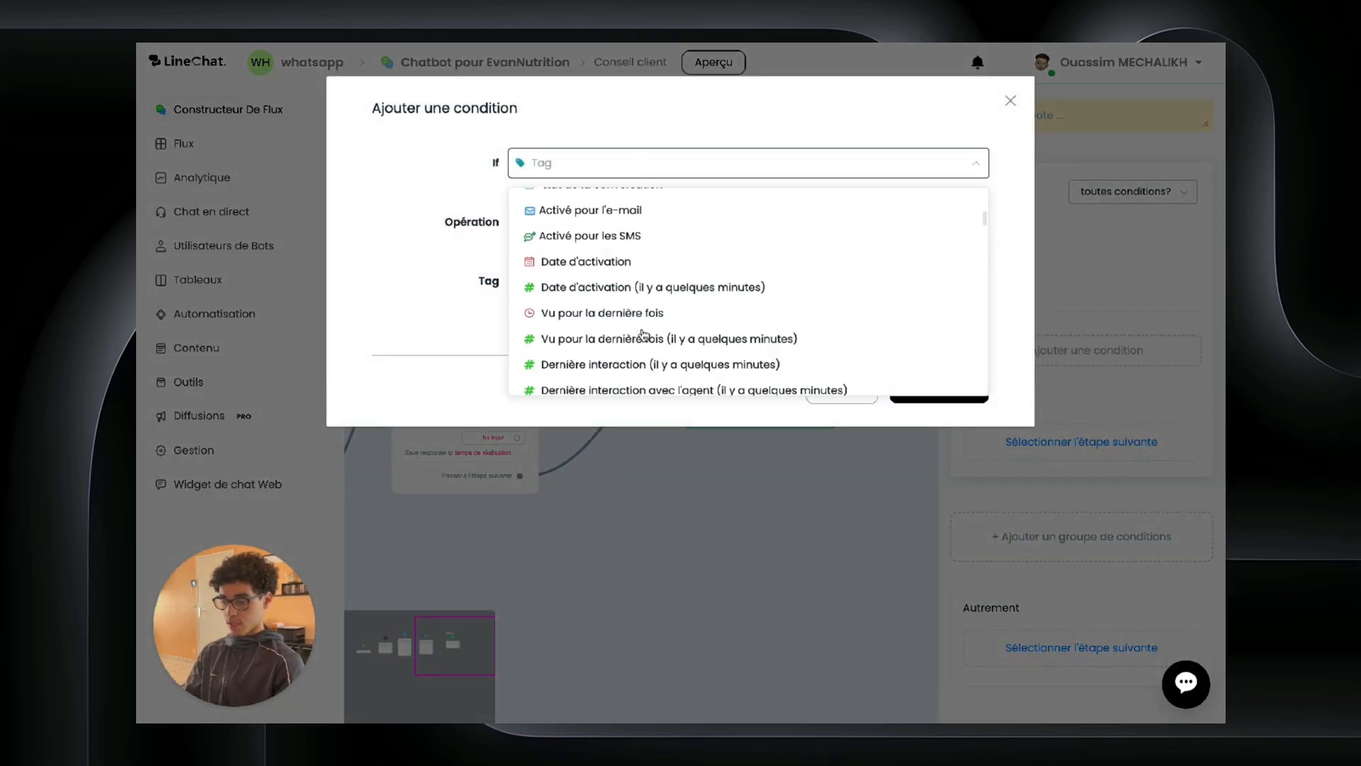
scroll(627, 317, down, 5)
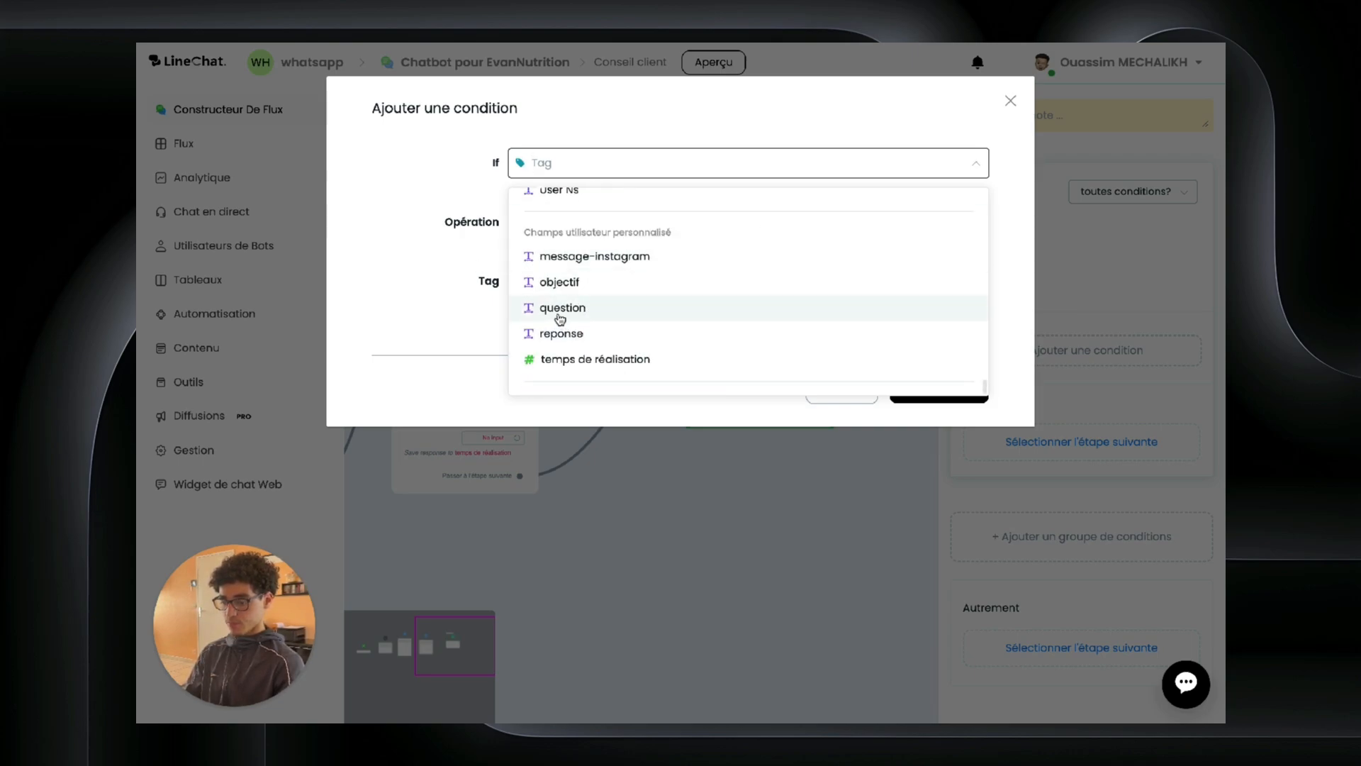
click(560, 285)
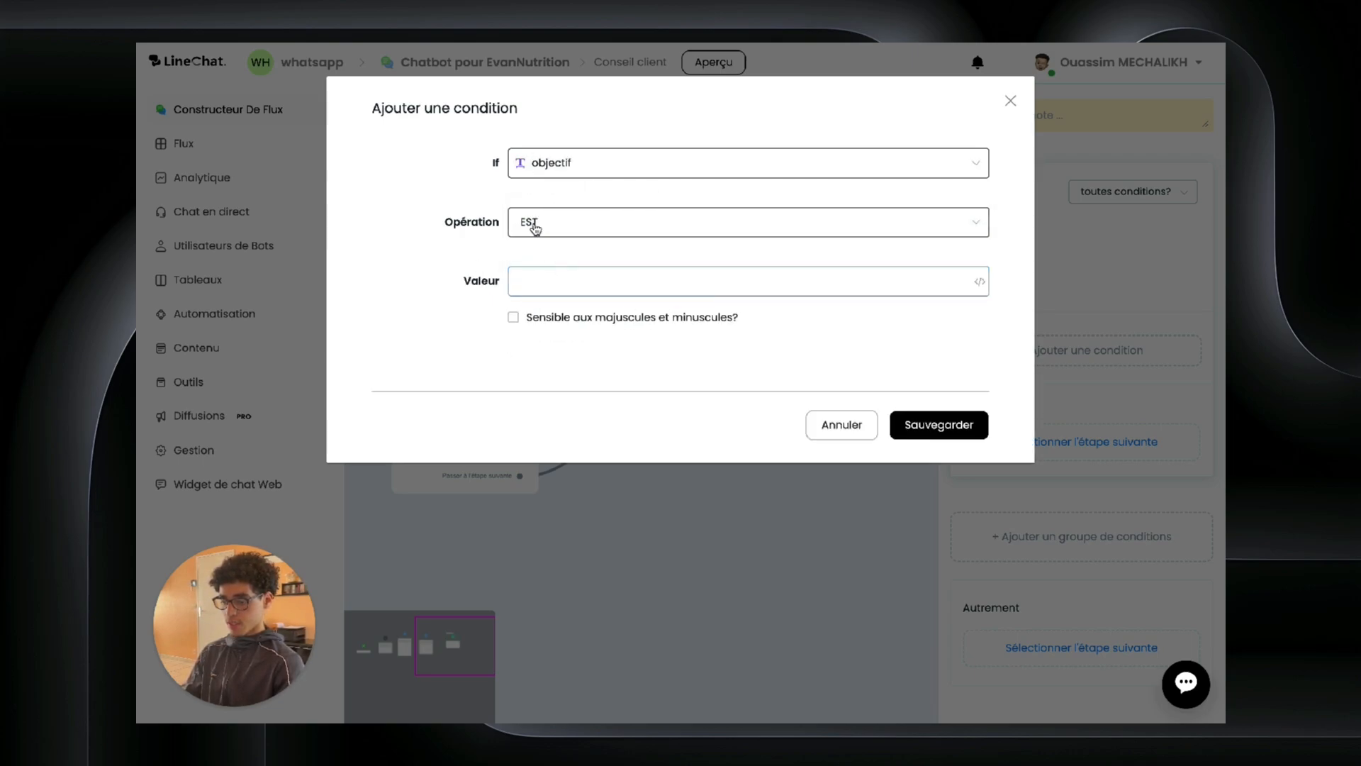
click(556, 281)
text(Pr)
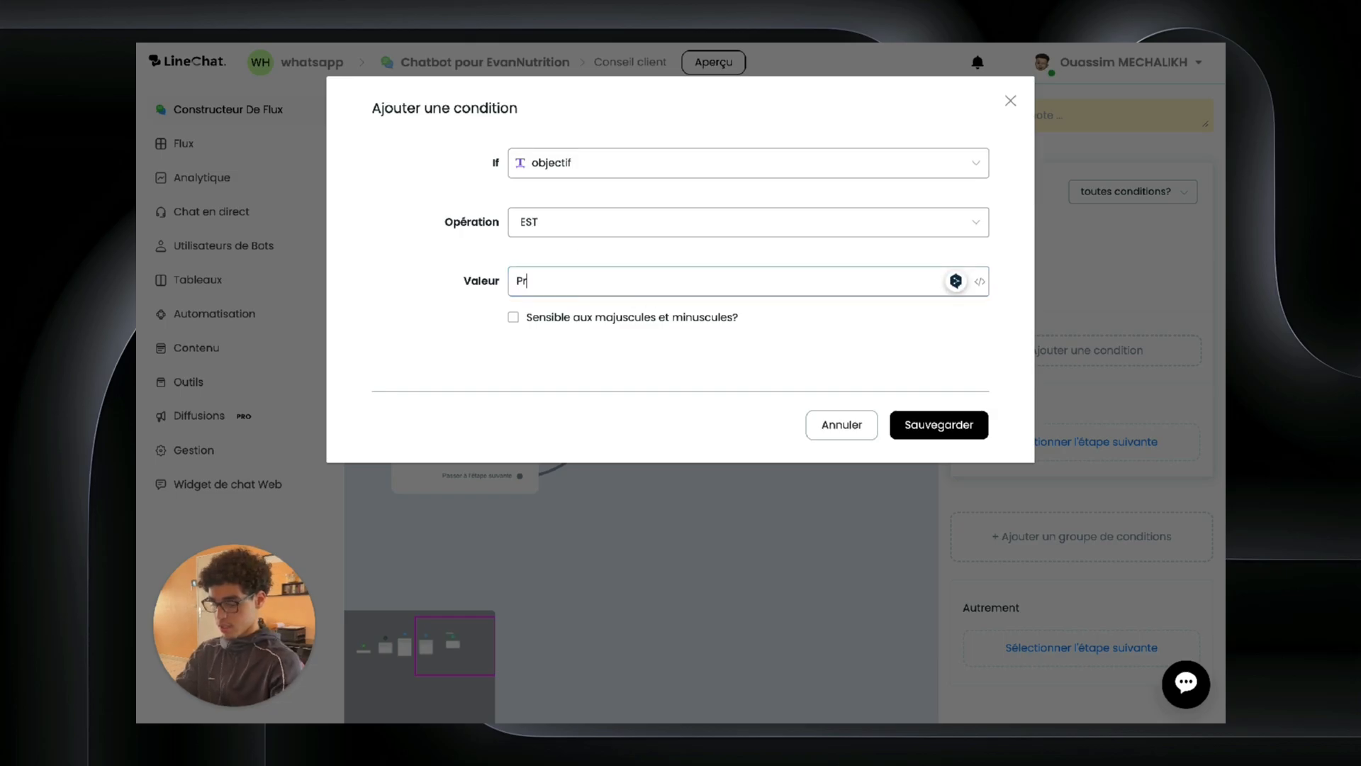
text(ise de masse)
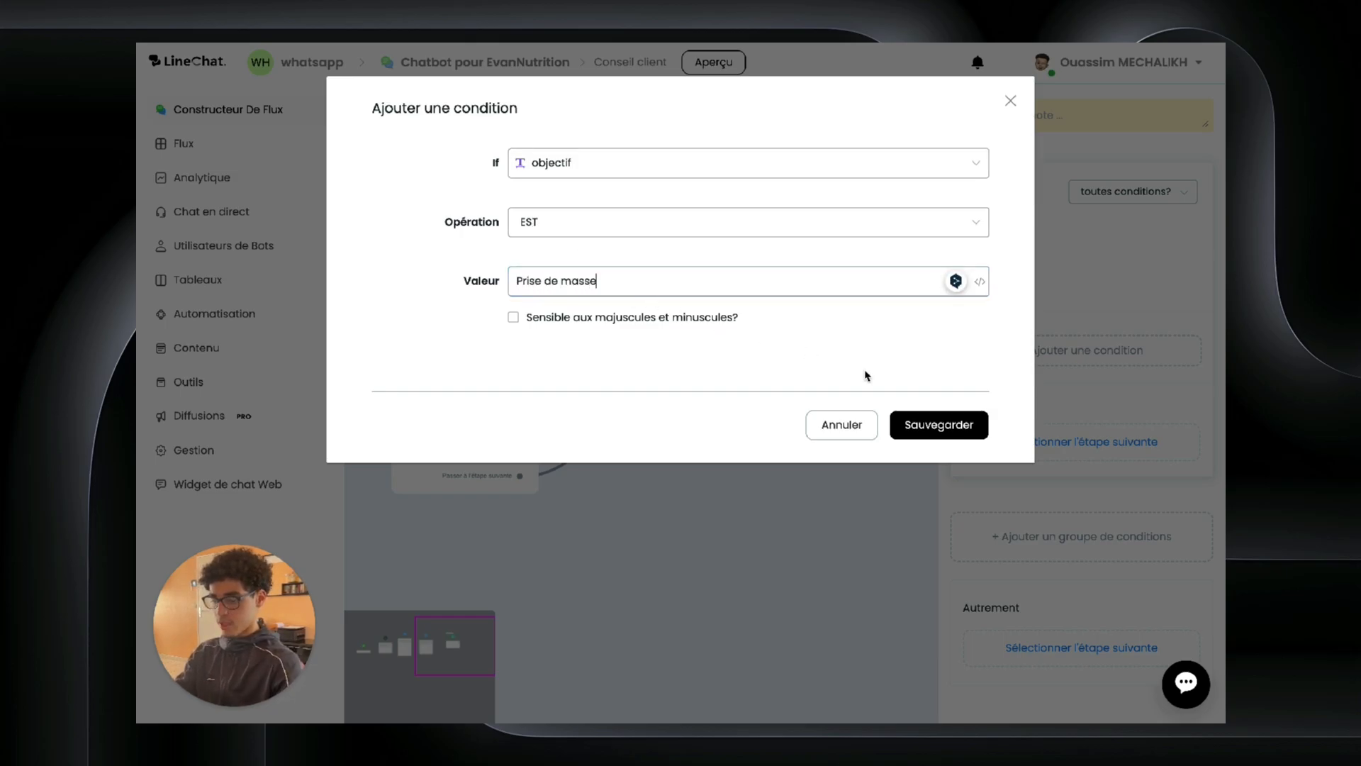
click(939, 424)
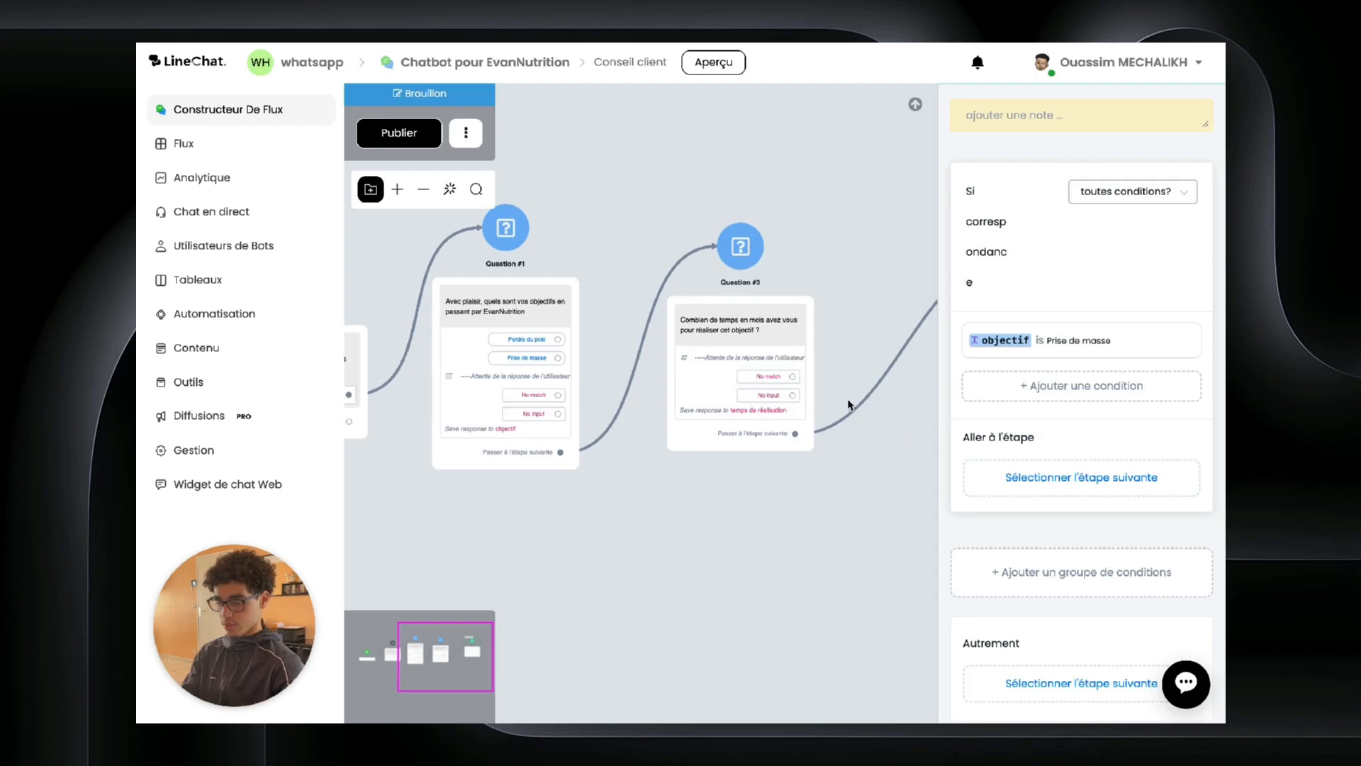
Step: Confirm Question #1's Prise de masse answer stores Prise de masse, then reopen Condition #1's settings
click(642, 341)
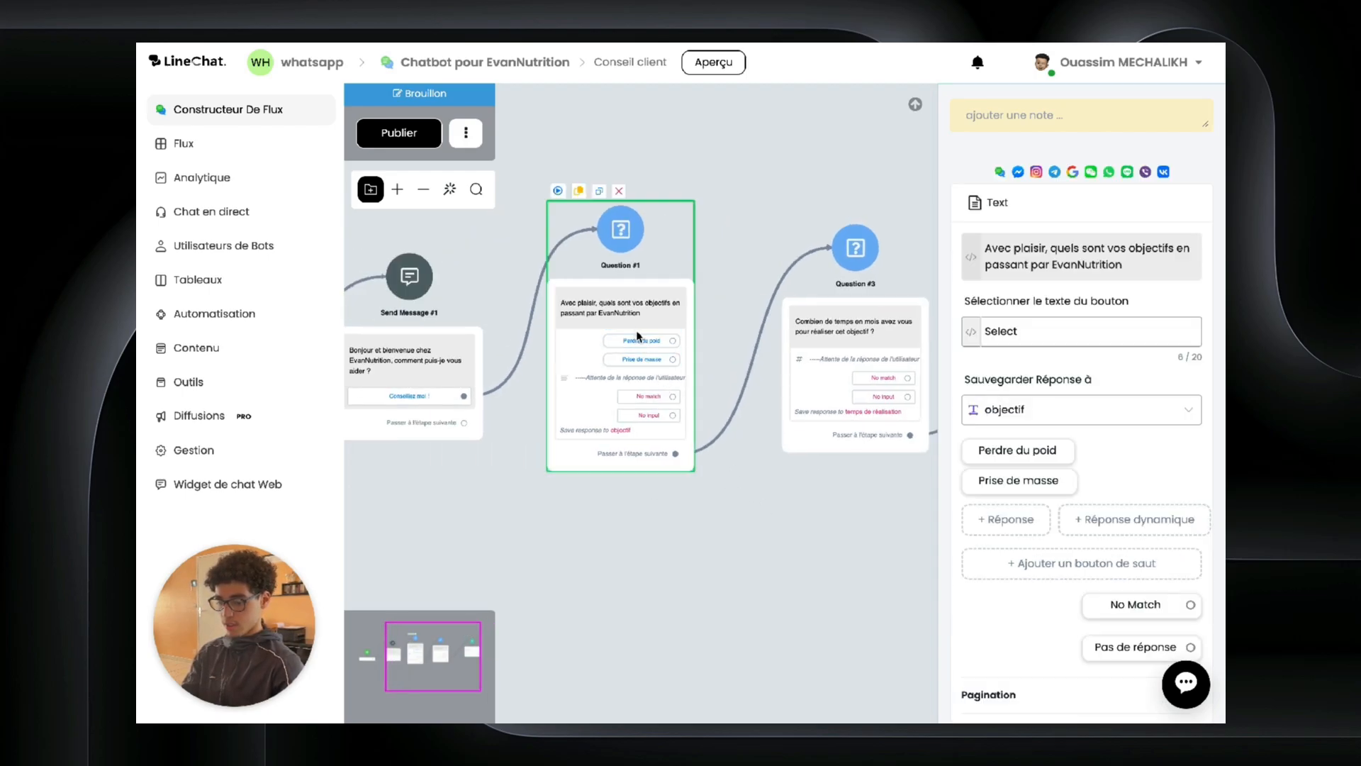
click(1018, 478)
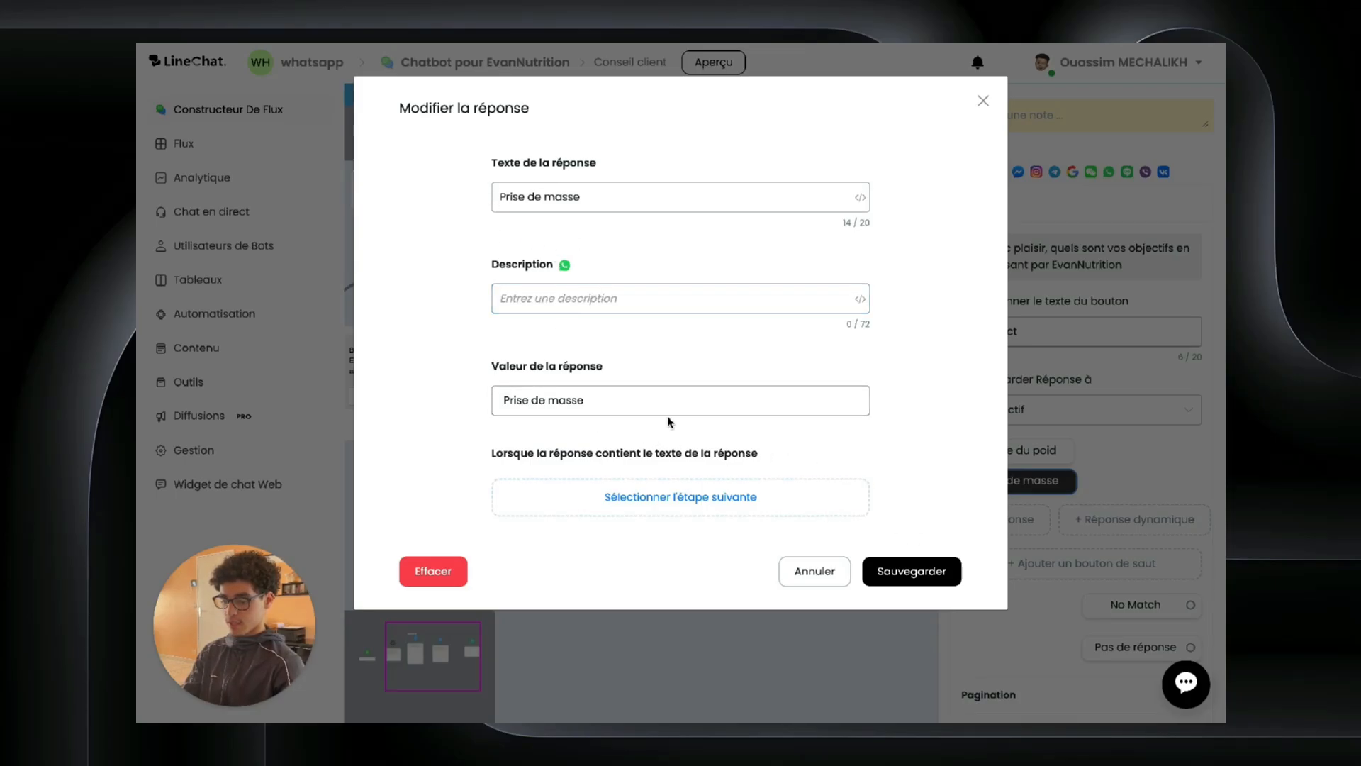
click(890, 567)
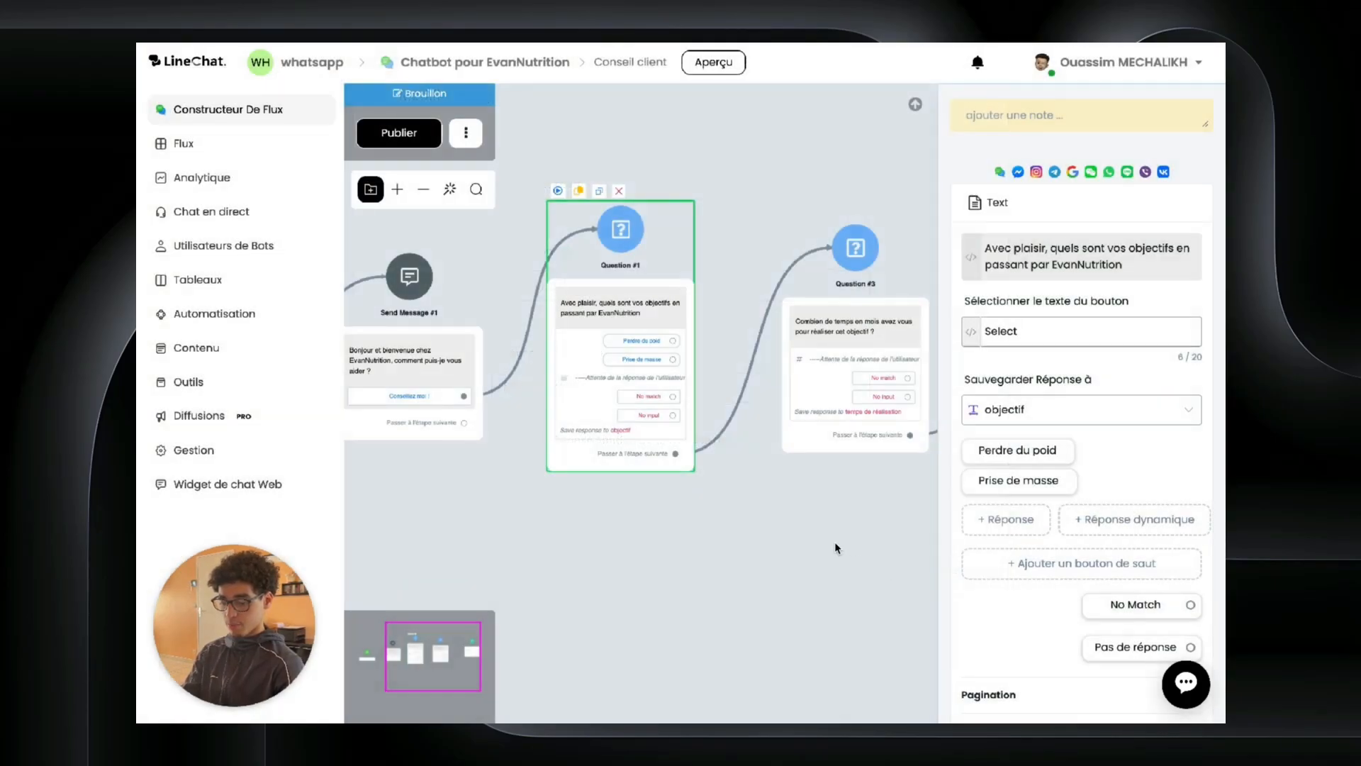
drag(656, 541, 383, 516)
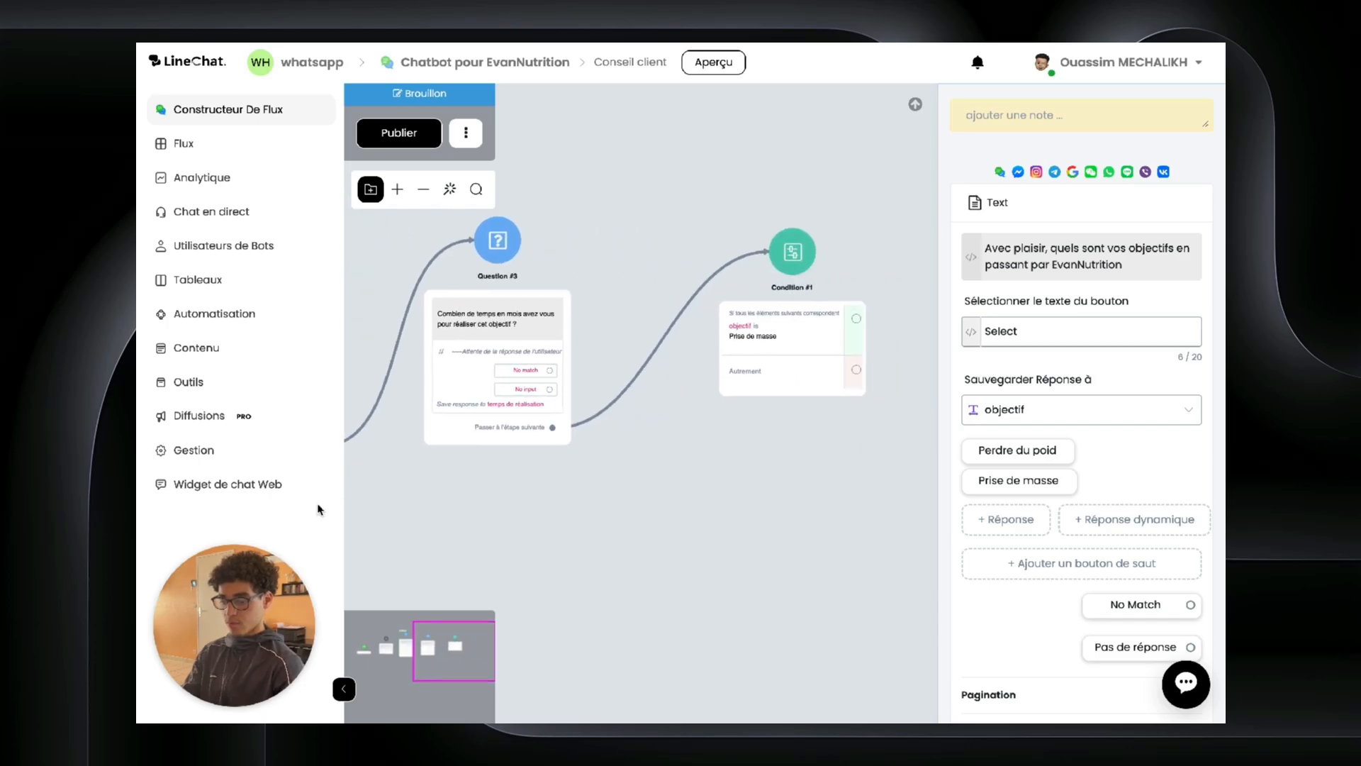
click(747, 309)
scroll(1001, 502, down, 1)
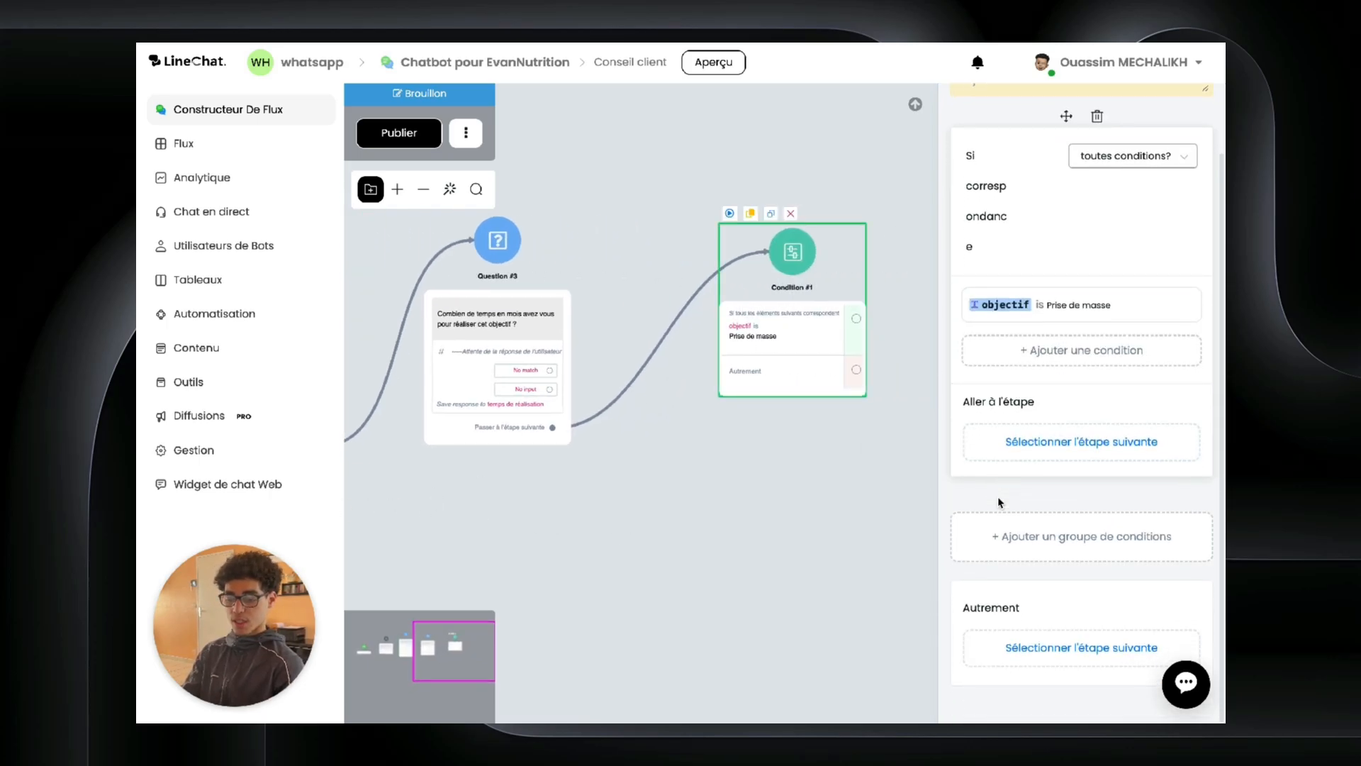
Step: Add a second condition group to Condition #1 with the saved rule 'objectif EST Perte de poid'
click(1033, 558)
click(1042, 350)
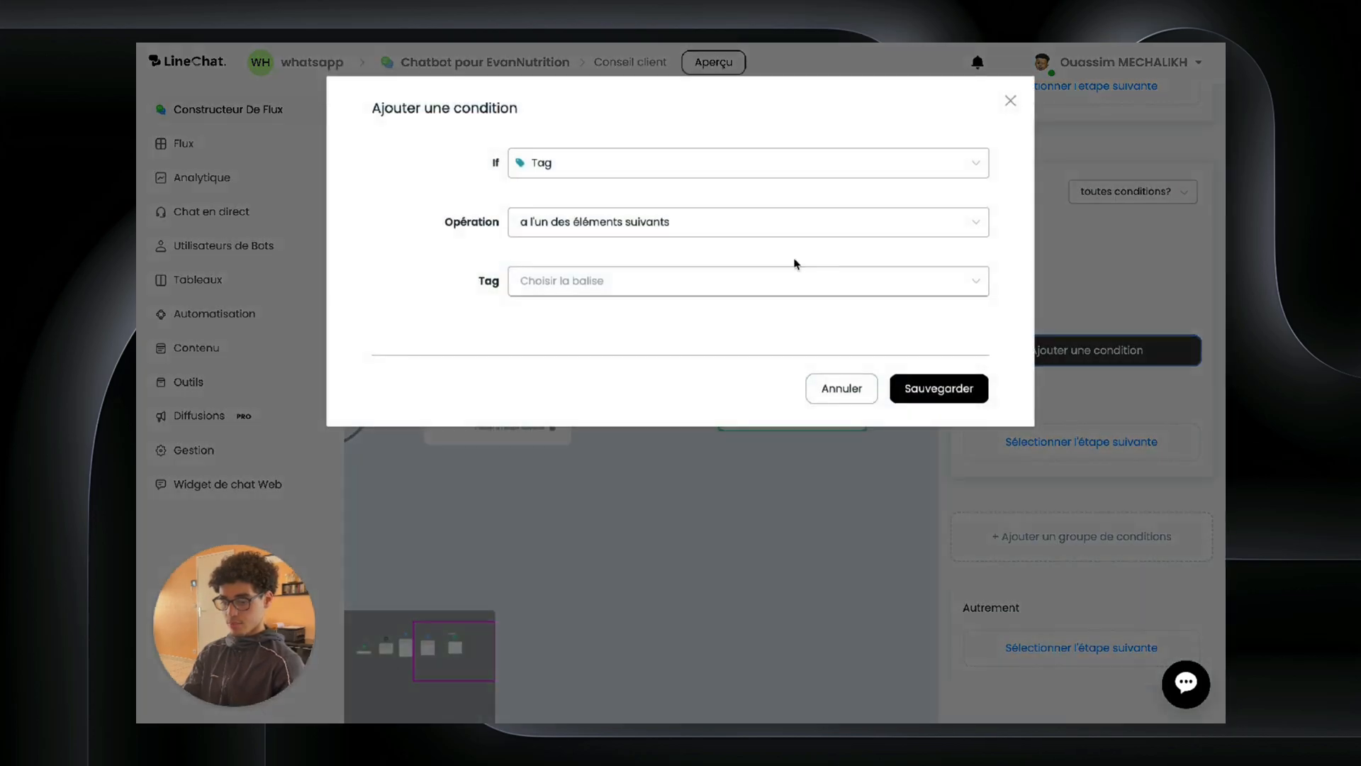
click(602, 164)
scroll(581, 354, down, 10)
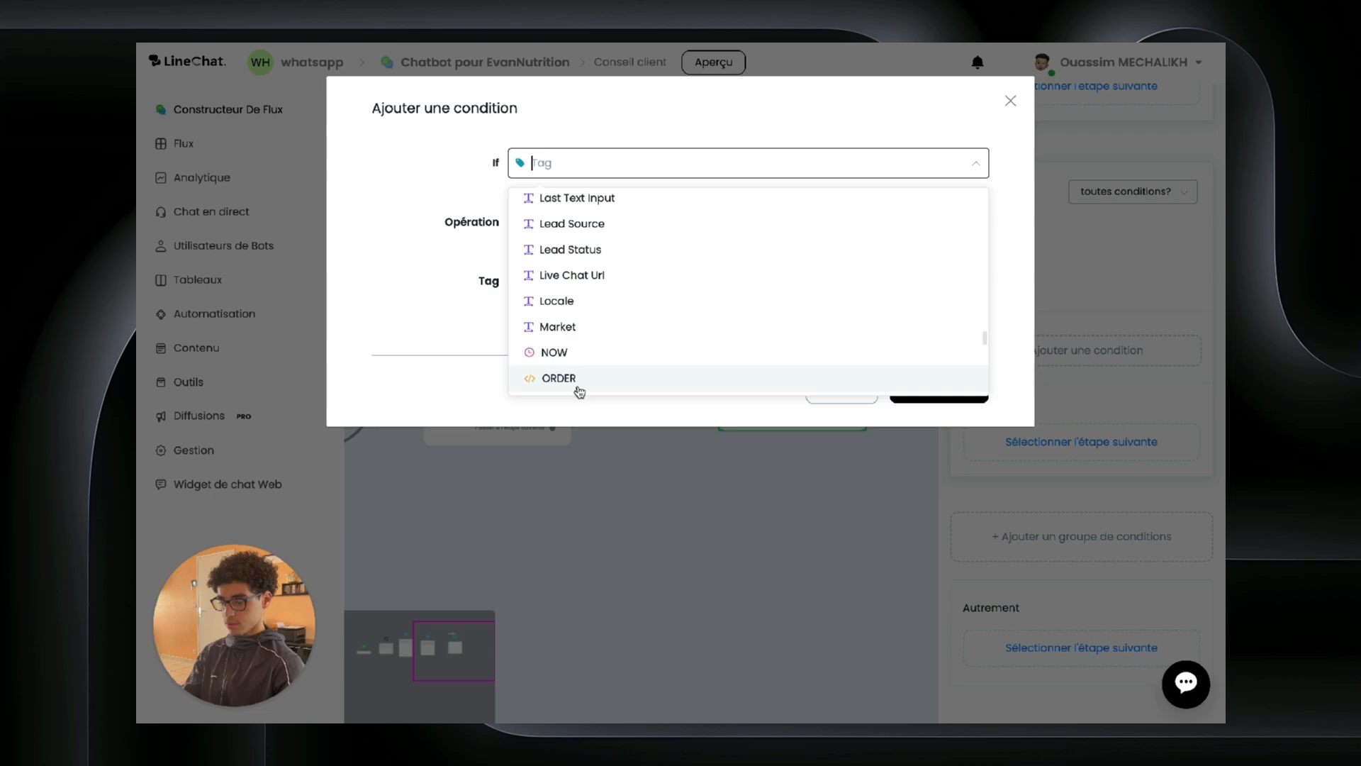
scroll(586, 291, down, 10)
click(583, 283)
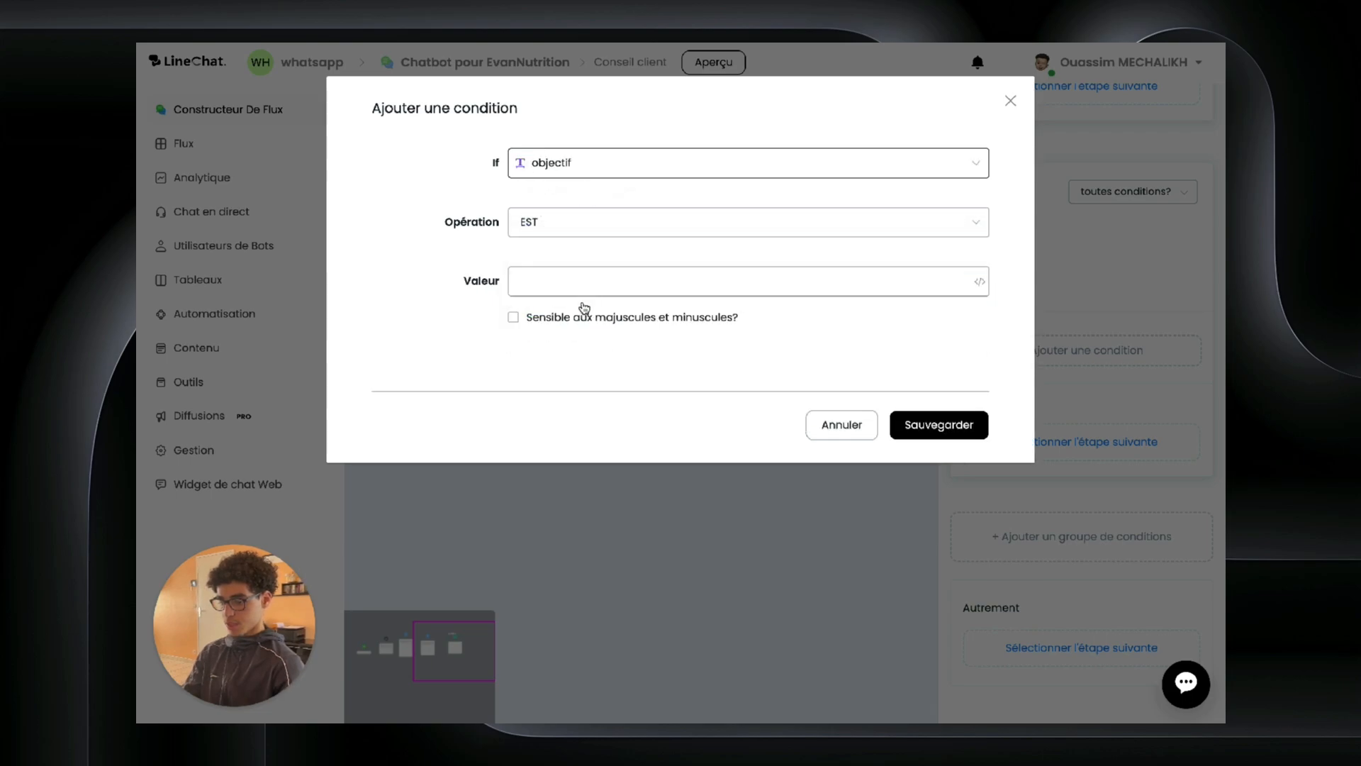
click(567, 282)
text(Pe)
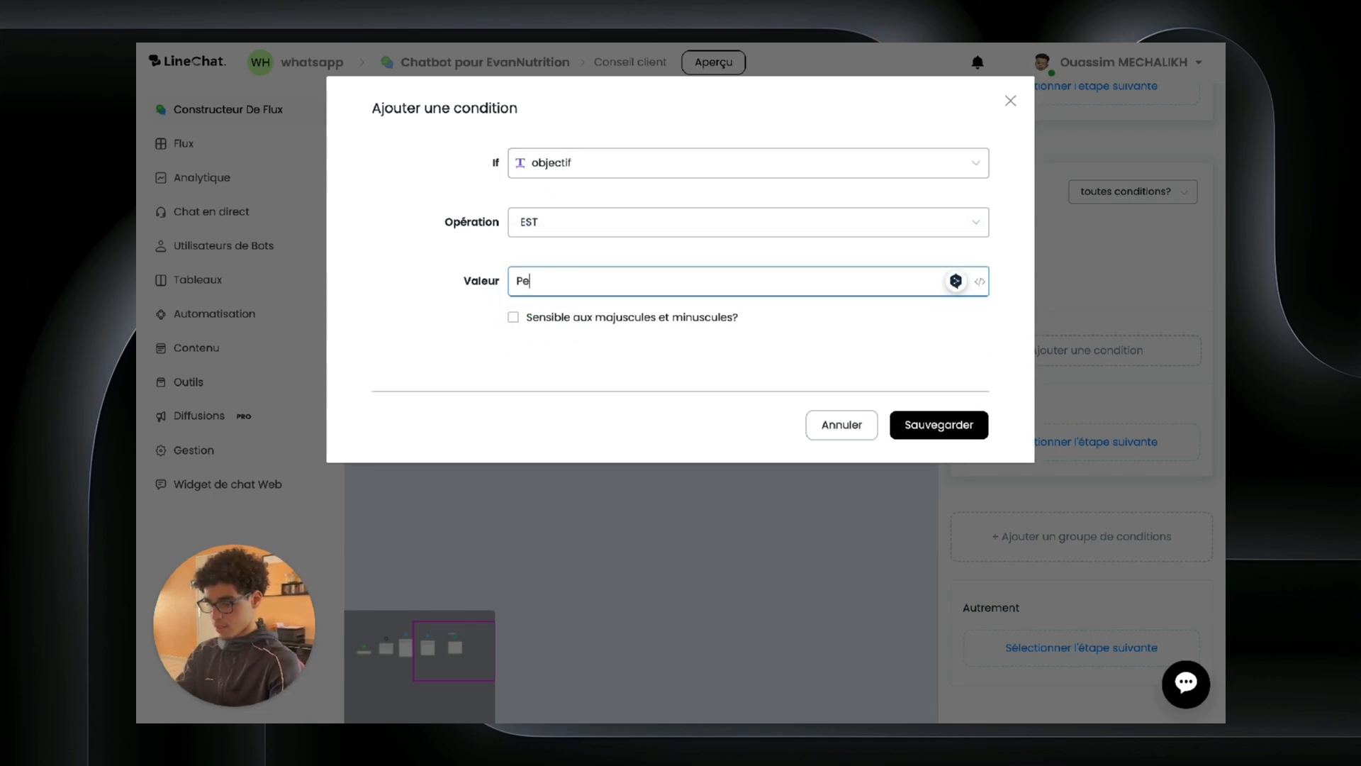
text(rte de poid)
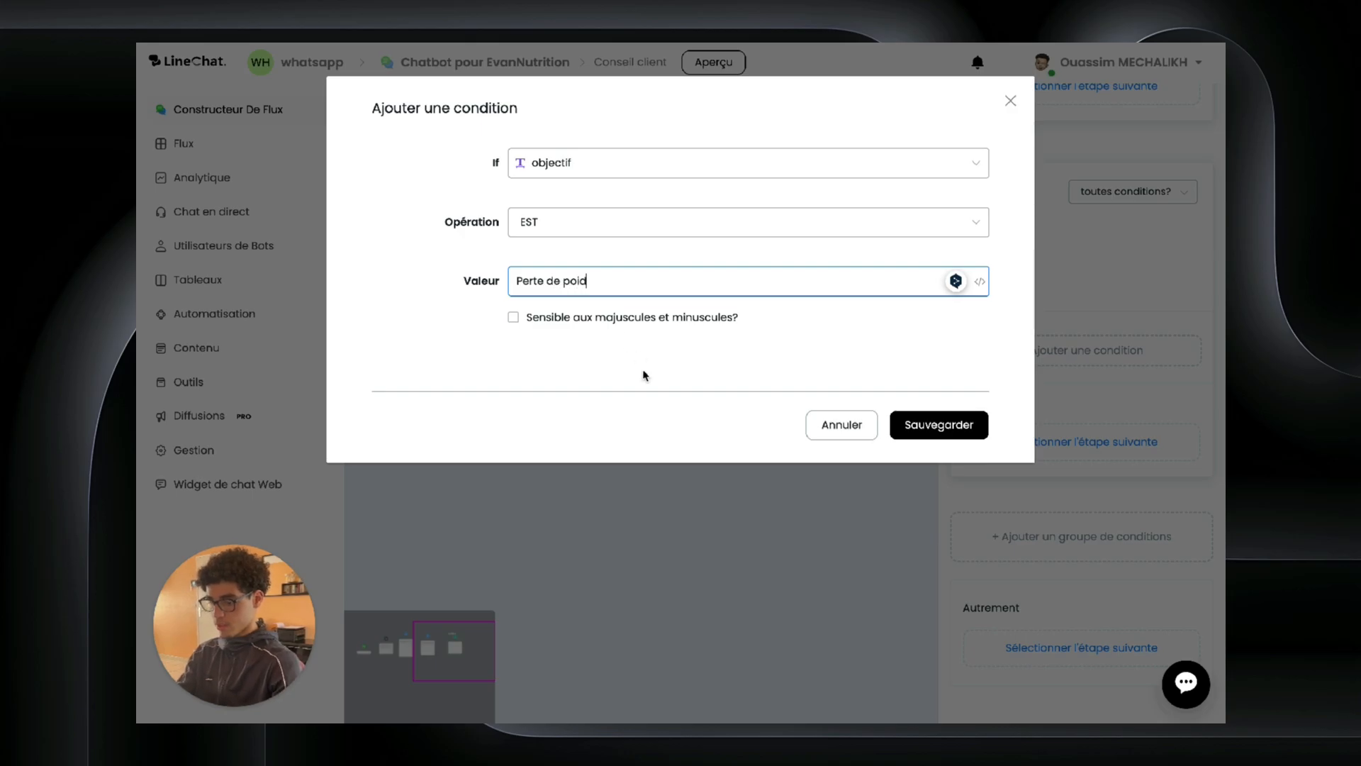
click(940, 428)
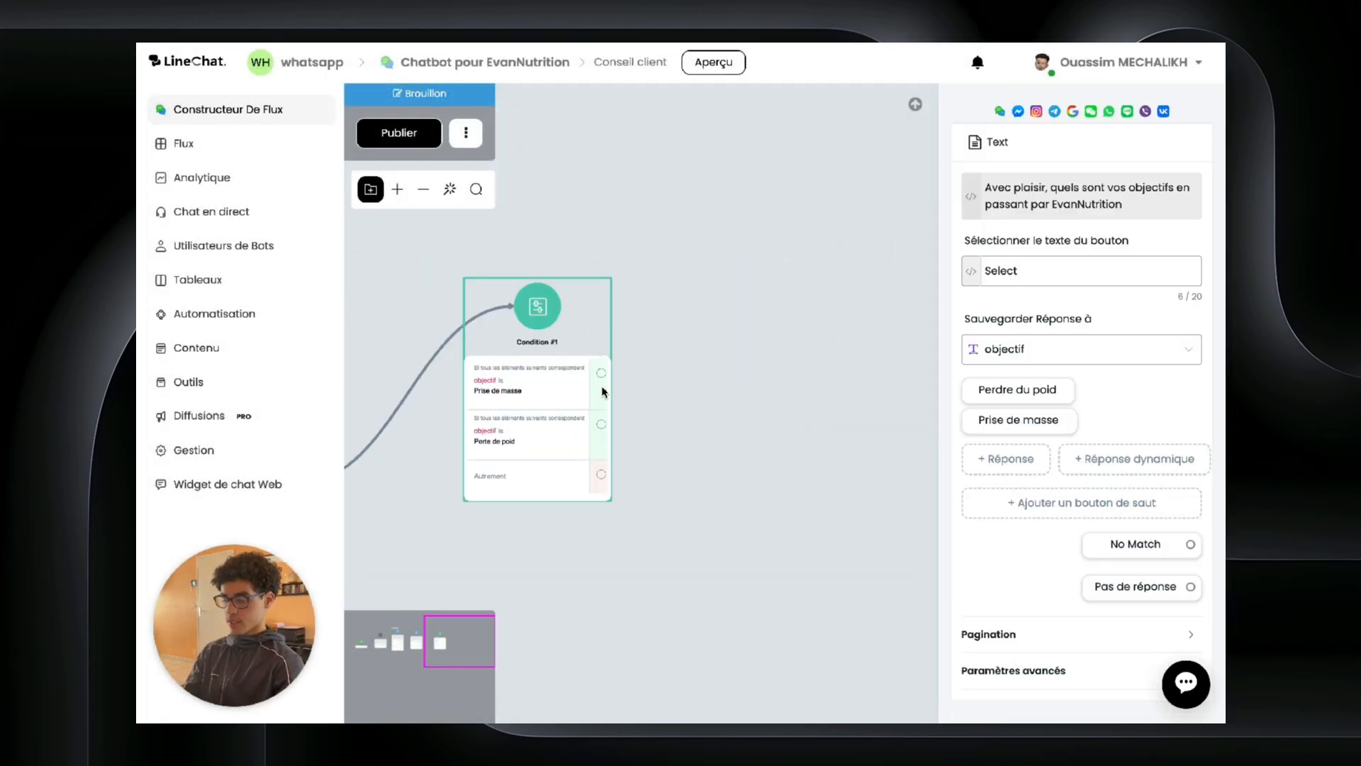
Step: Branch a new Condition #2 off the Prise de masse outcome with a rule testing temps de réalisation
drag(602, 380, 713, 220)
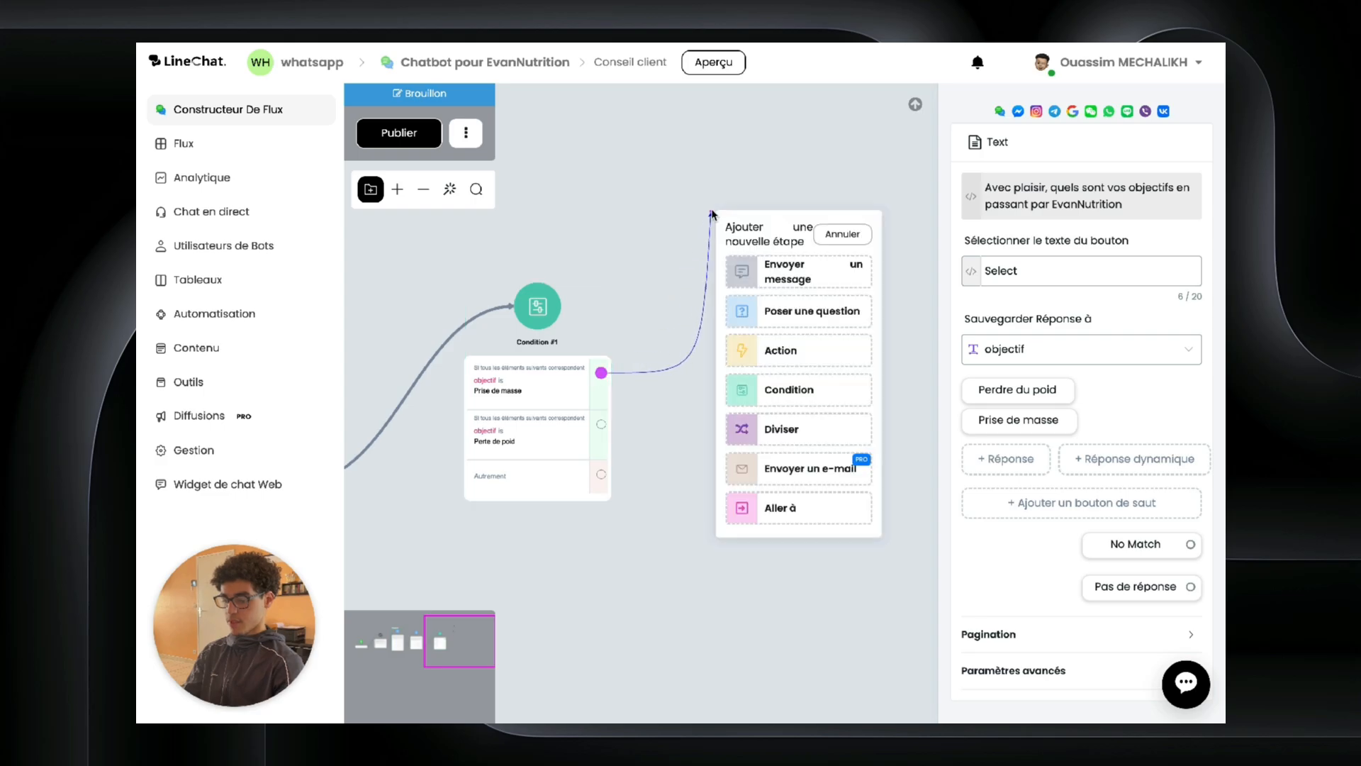
click(763, 388)
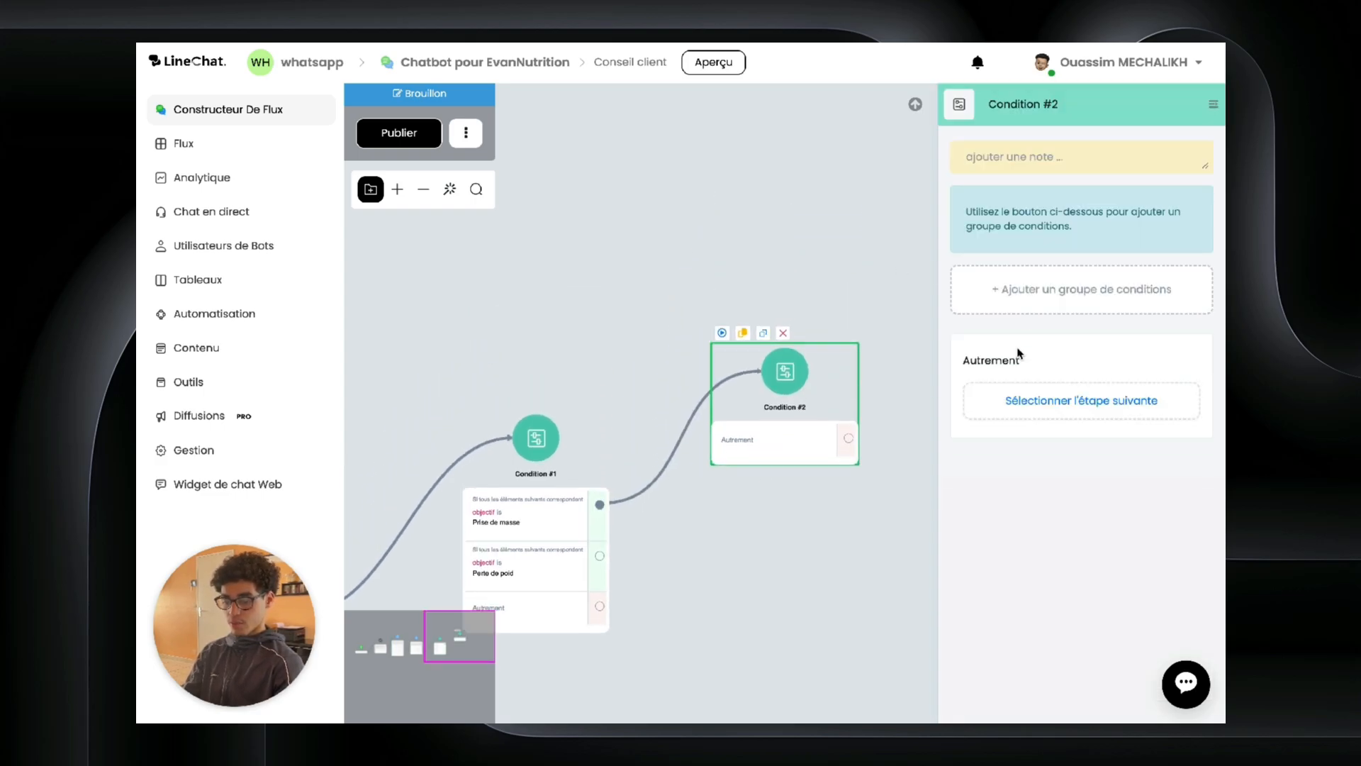
click(1063, 289)
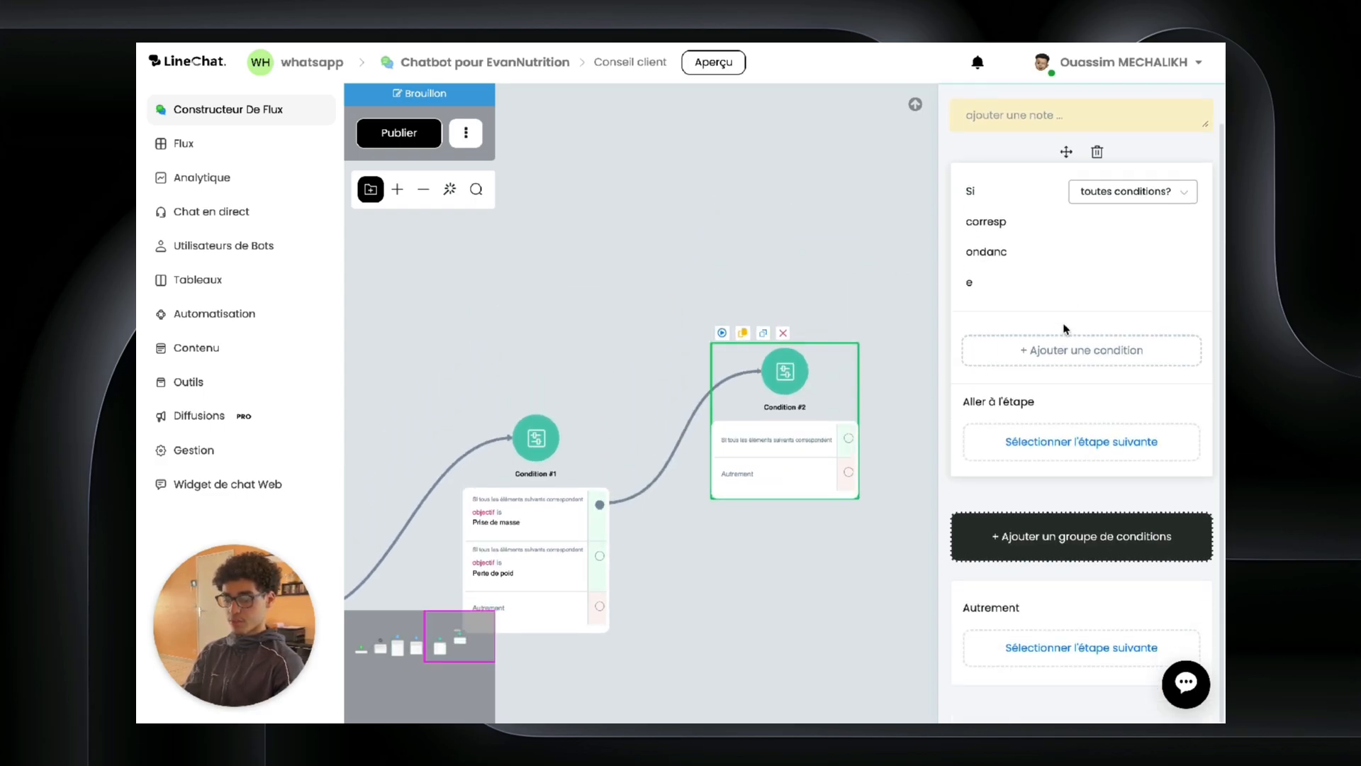
click(1047, 352)
click(760, 169)
scroll(707, 282, down, 5)
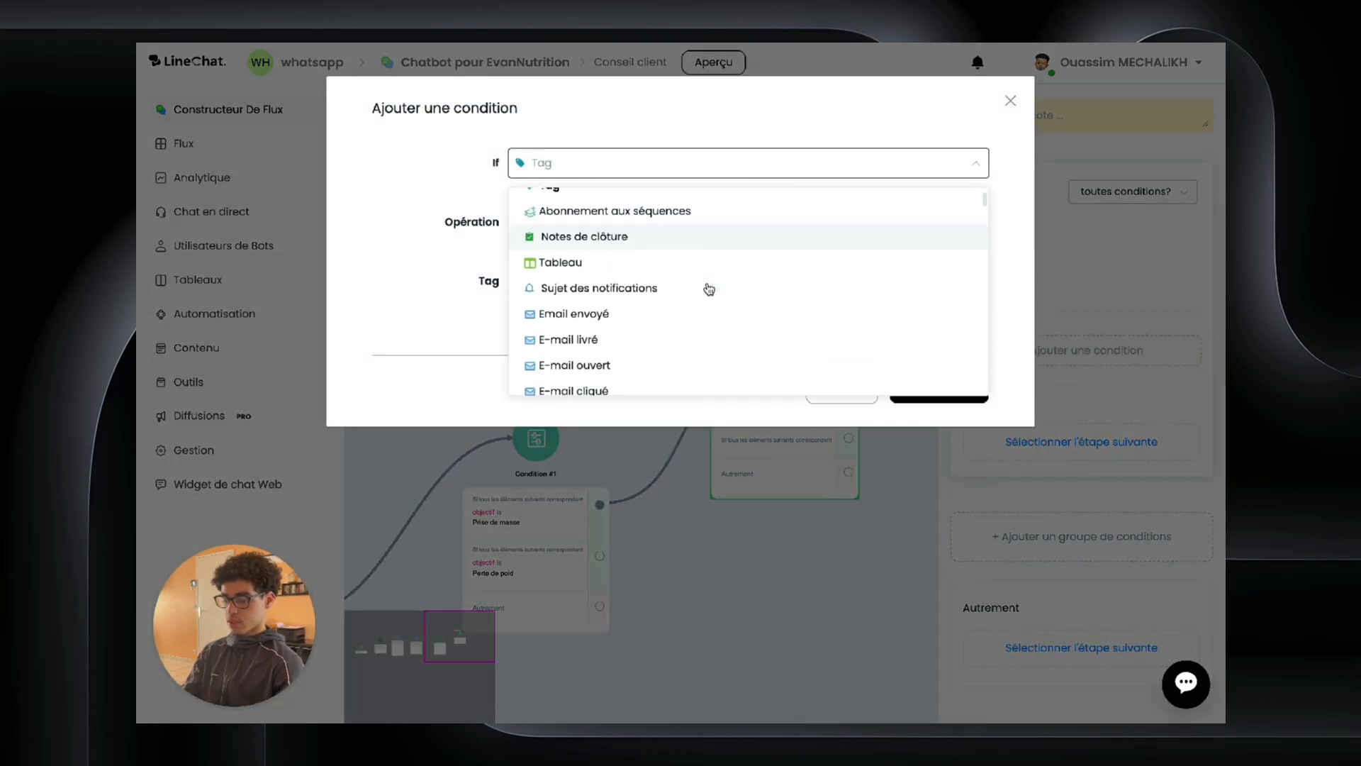
scroll(707, 288, down, 10)
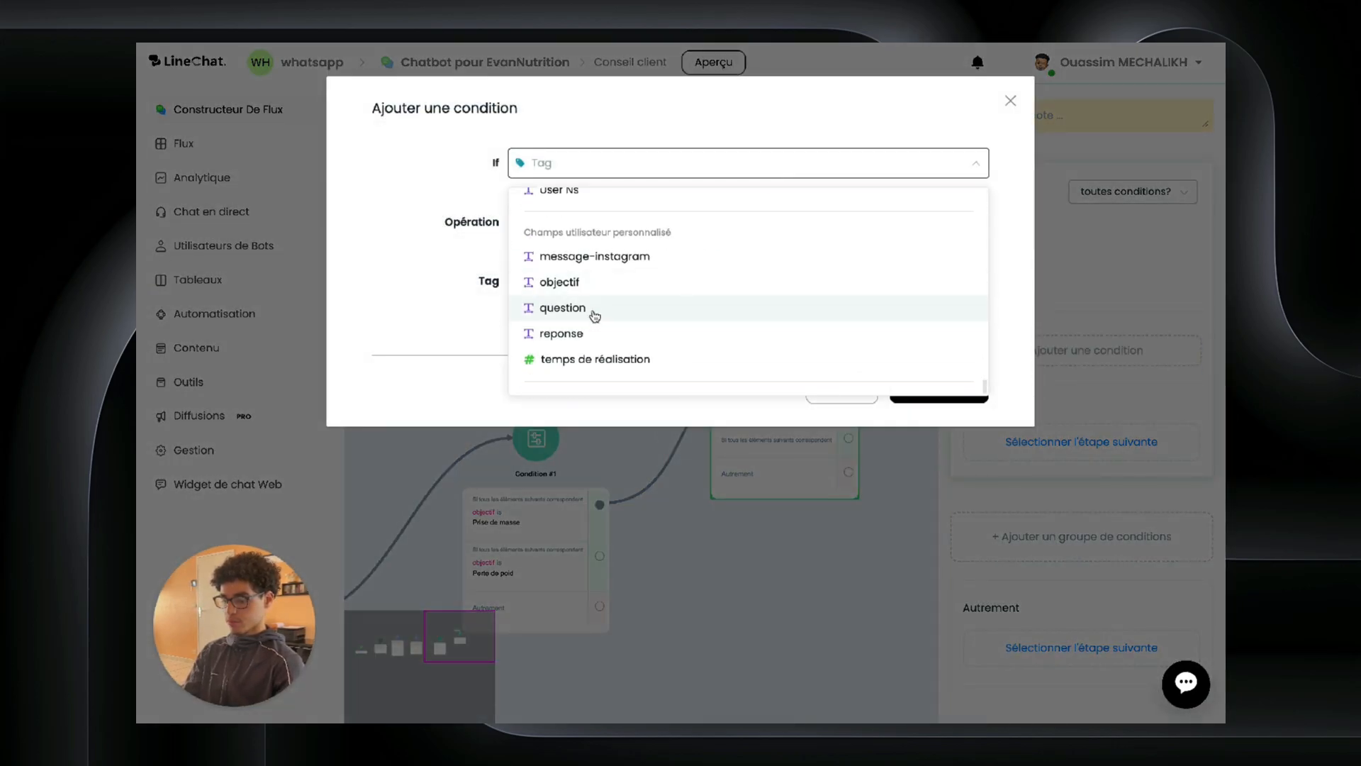
click(599, 360)
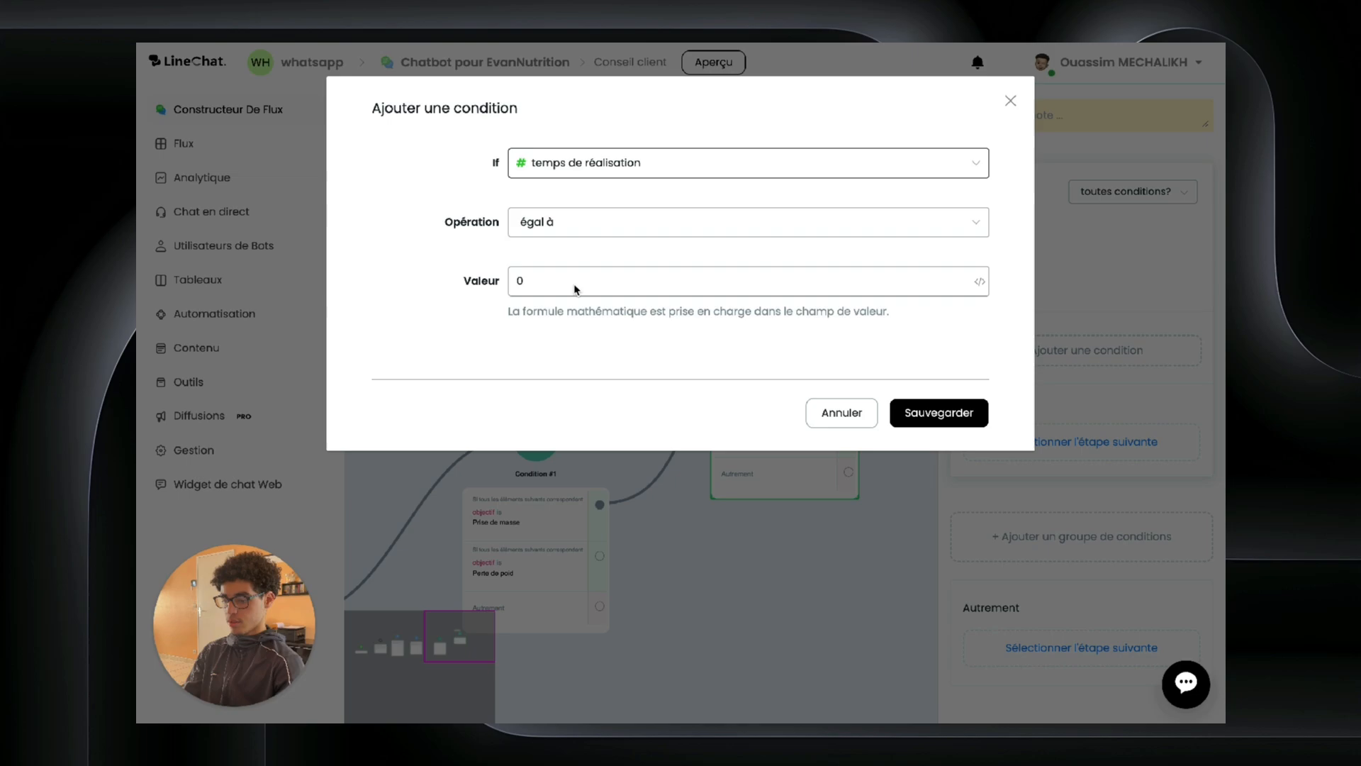
Step: Set the rule to temps de réalisation inférieur ou égal à 3 and save it
click(550, 228)
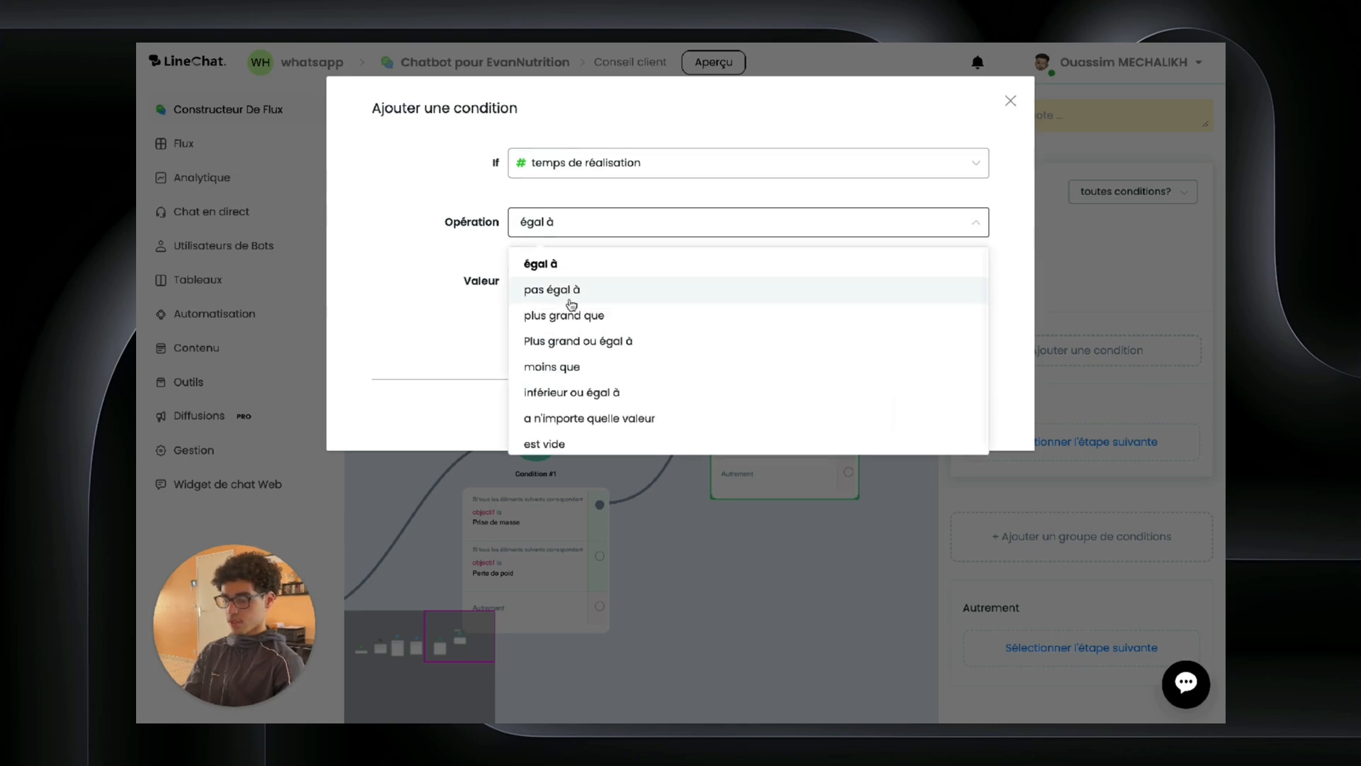
click(571, 393)
click(552, 273)
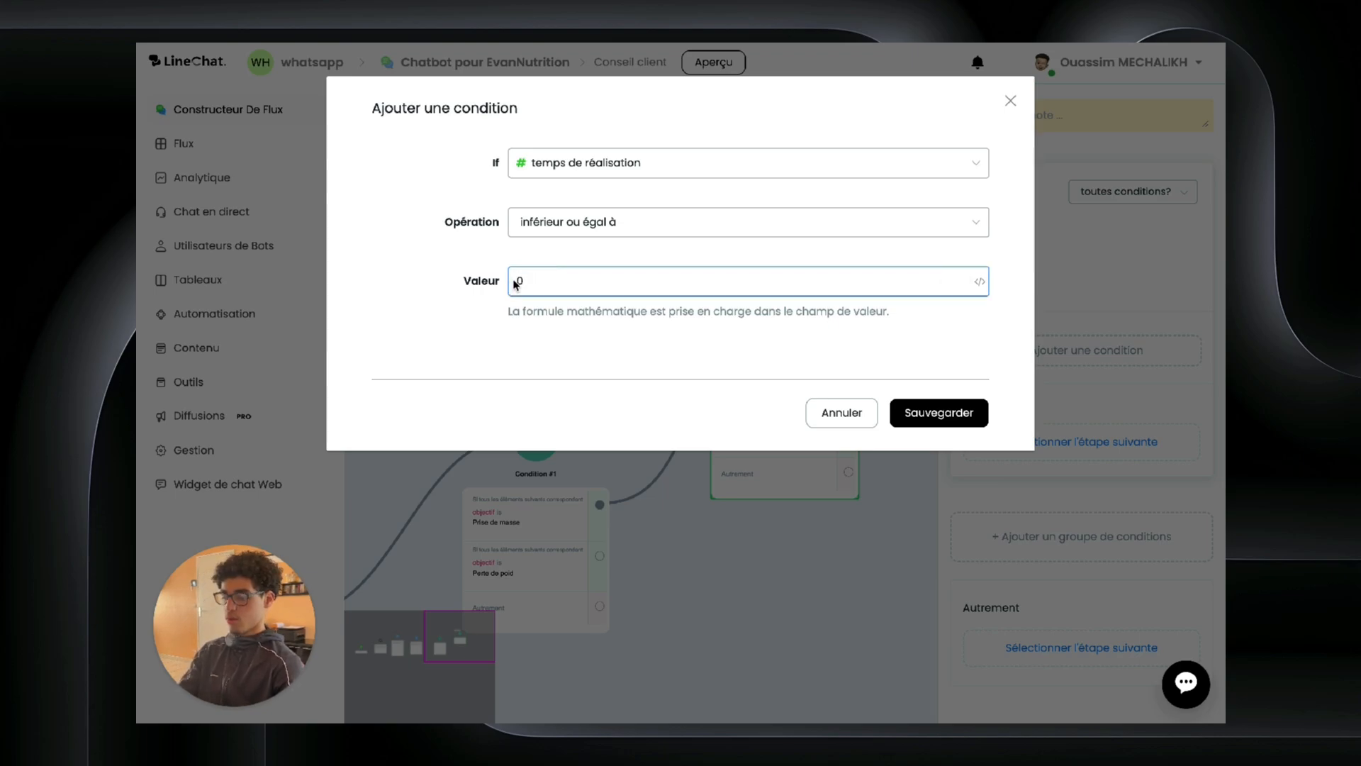
key(BackSpace)
text(3)
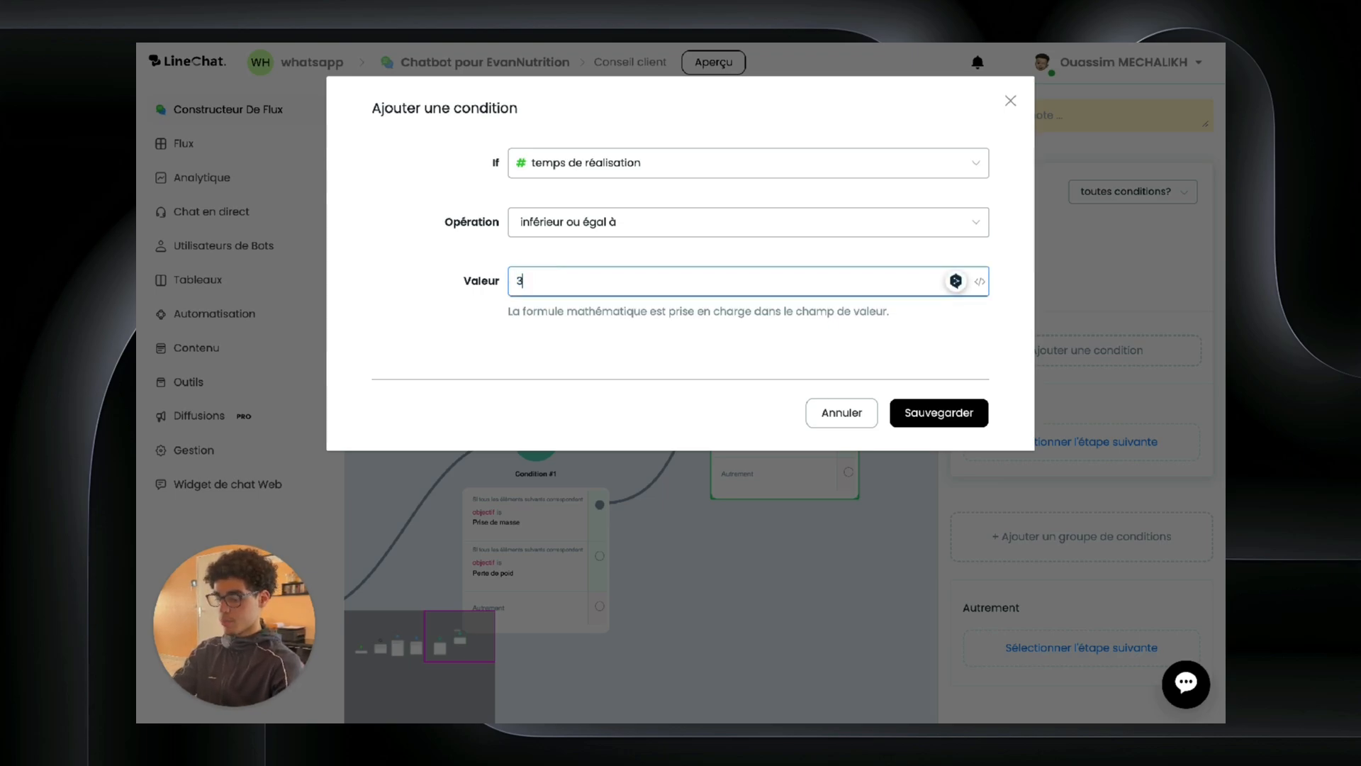
click(806, 399)
click(949, 419)
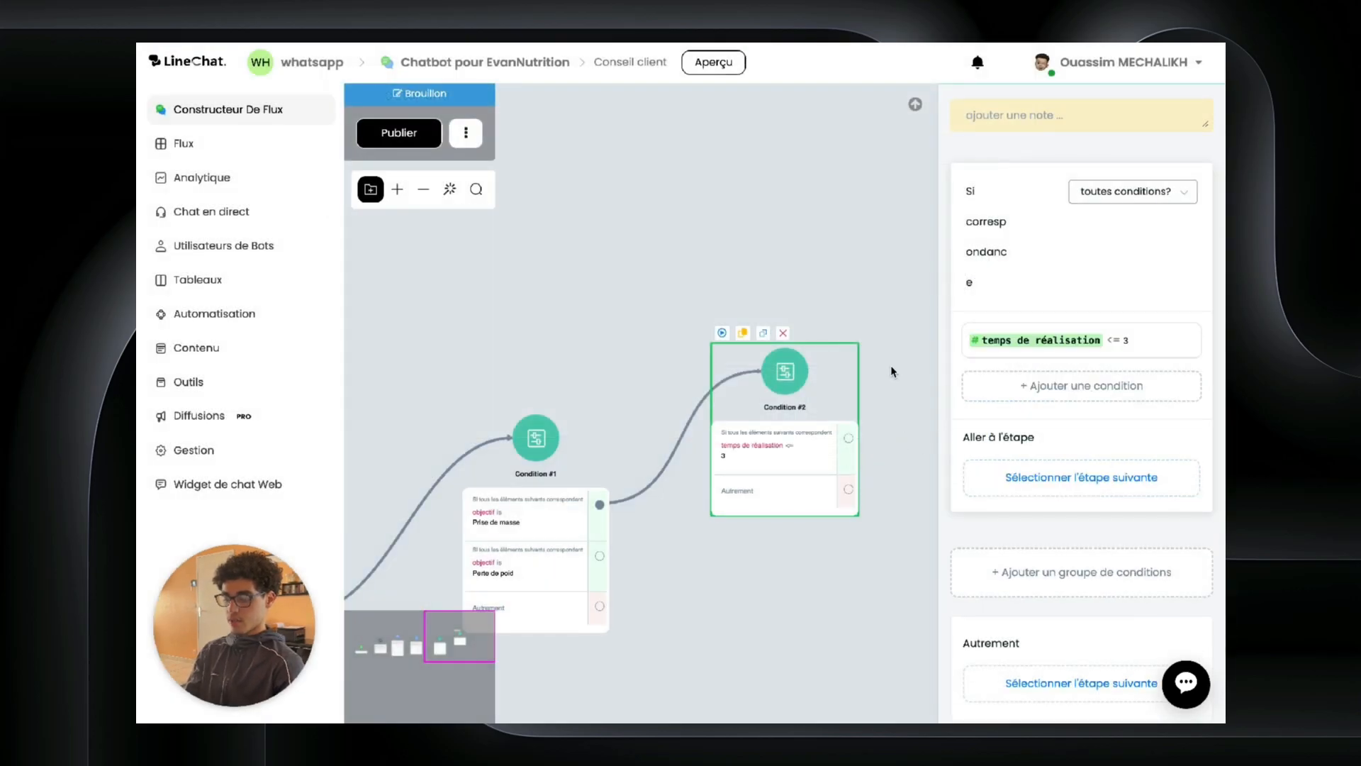
Step: Recentre Condition #2 and discard an unfinished connection from its matching branch
drag(891, 365, 731, 365)
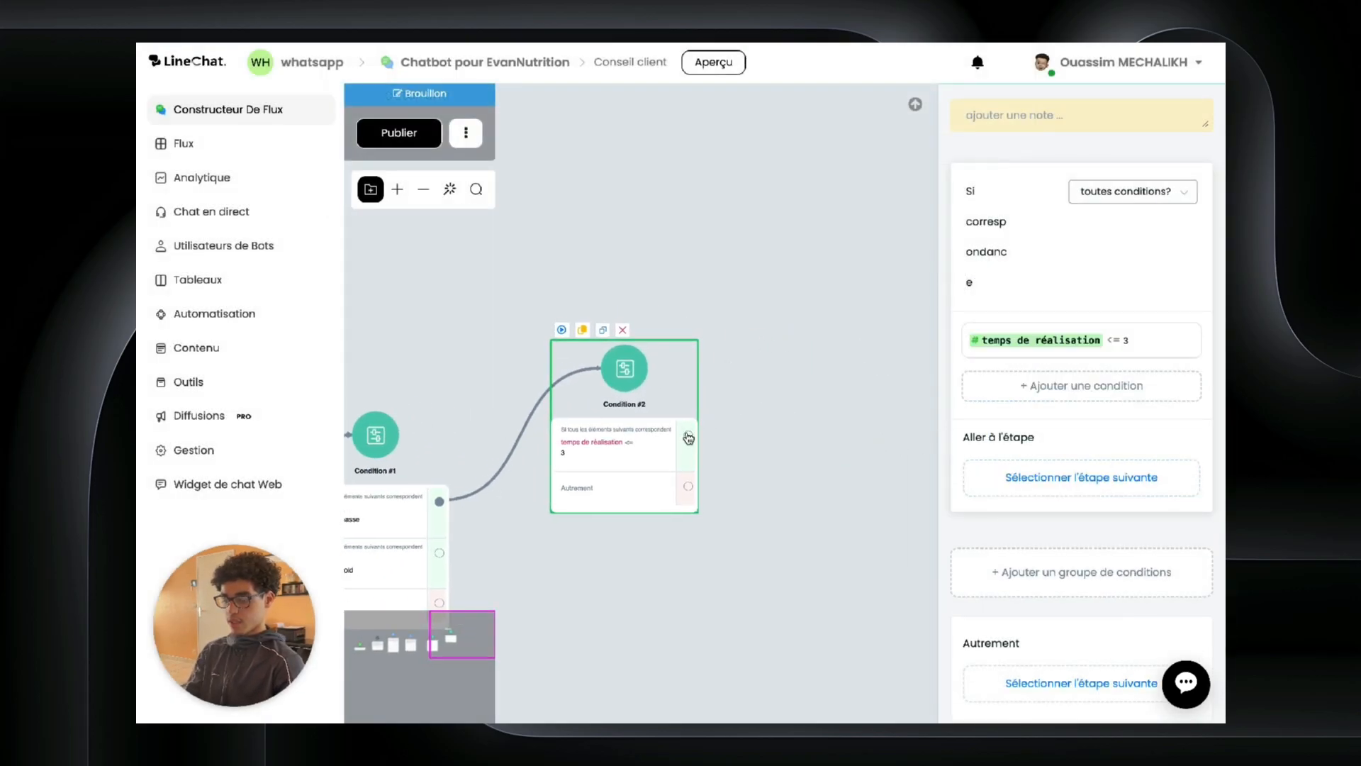
drag(689, 438, 793, 278)
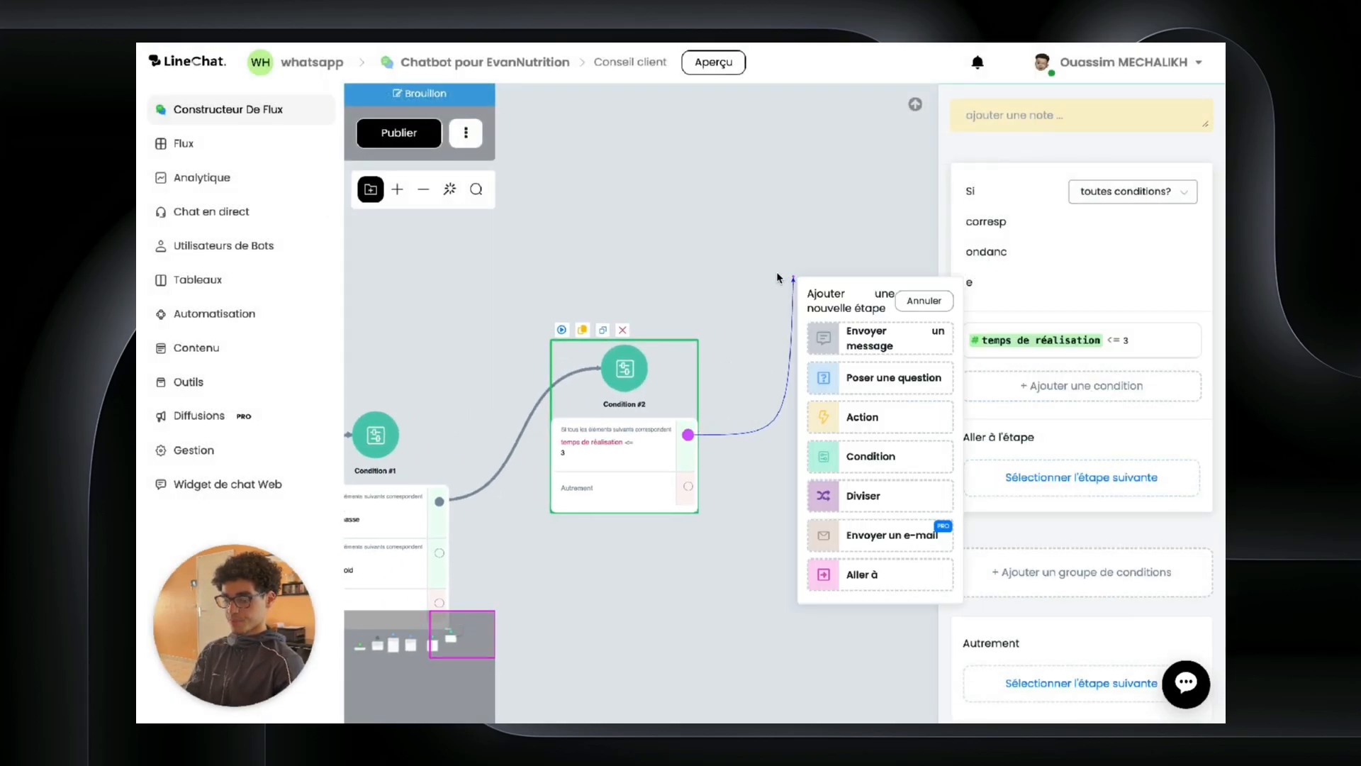
click(778, 278)
drag(771, 446, 874, 337)
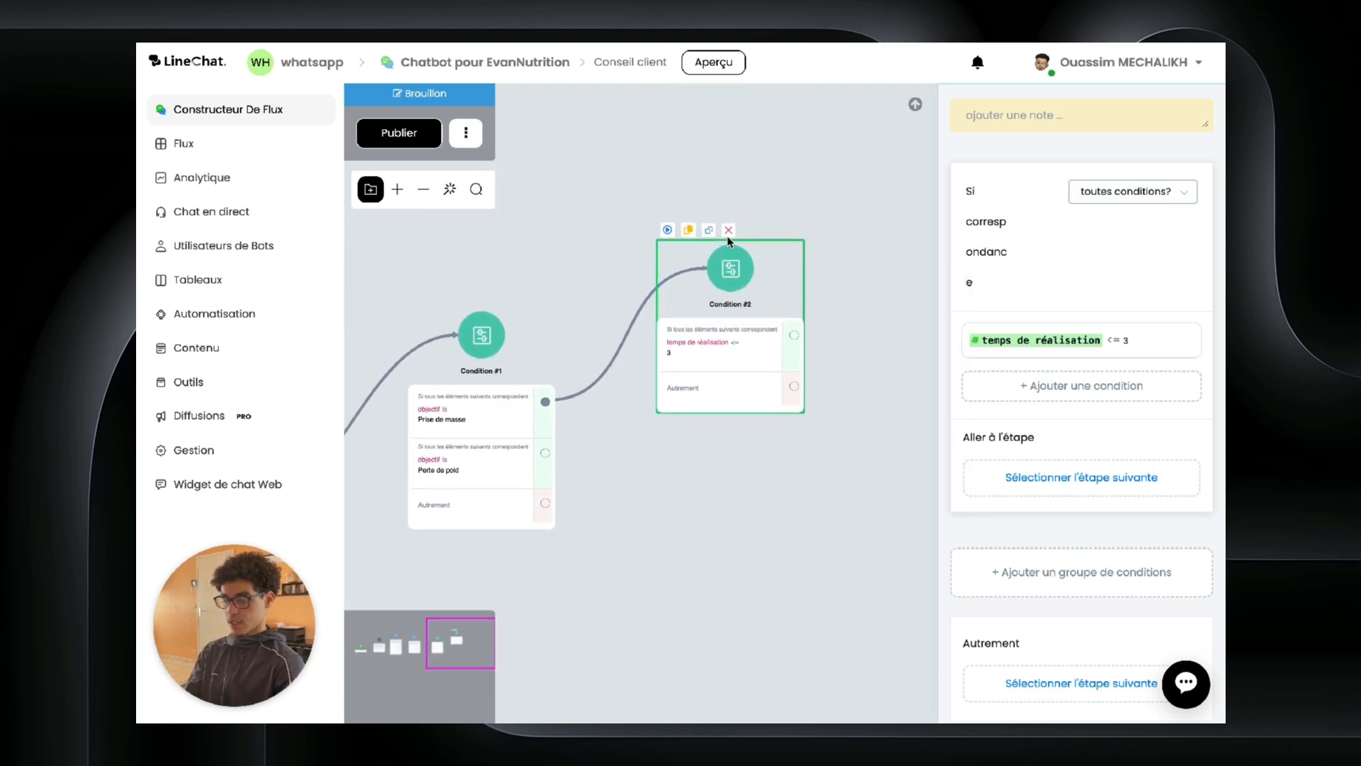
Step: Duplicate Condition #2, place the copy below, and link Condition #1's Perte de poid branch to it
click(709, 231)
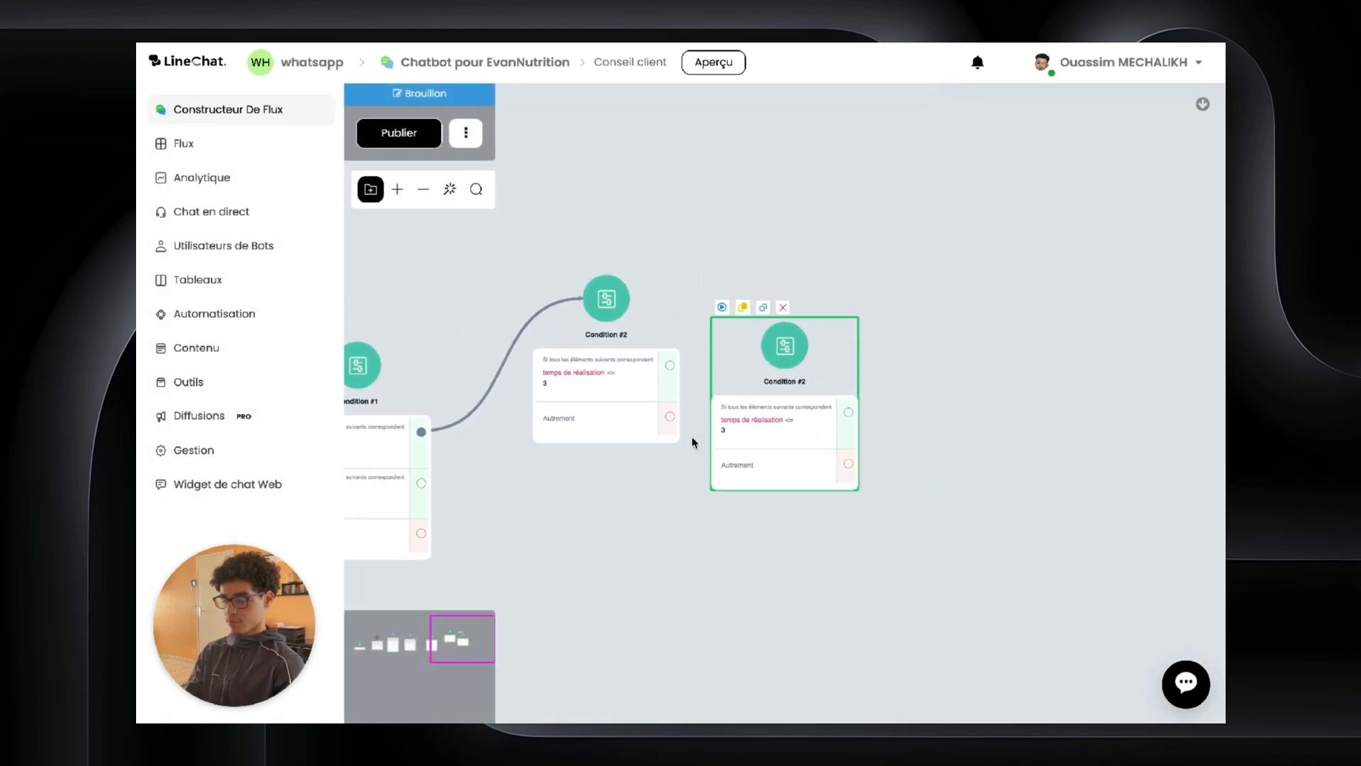
drag(693, 443, 828, 259)
drag(927, 209, 754, 421)
drag(555, 301, 740, 383)
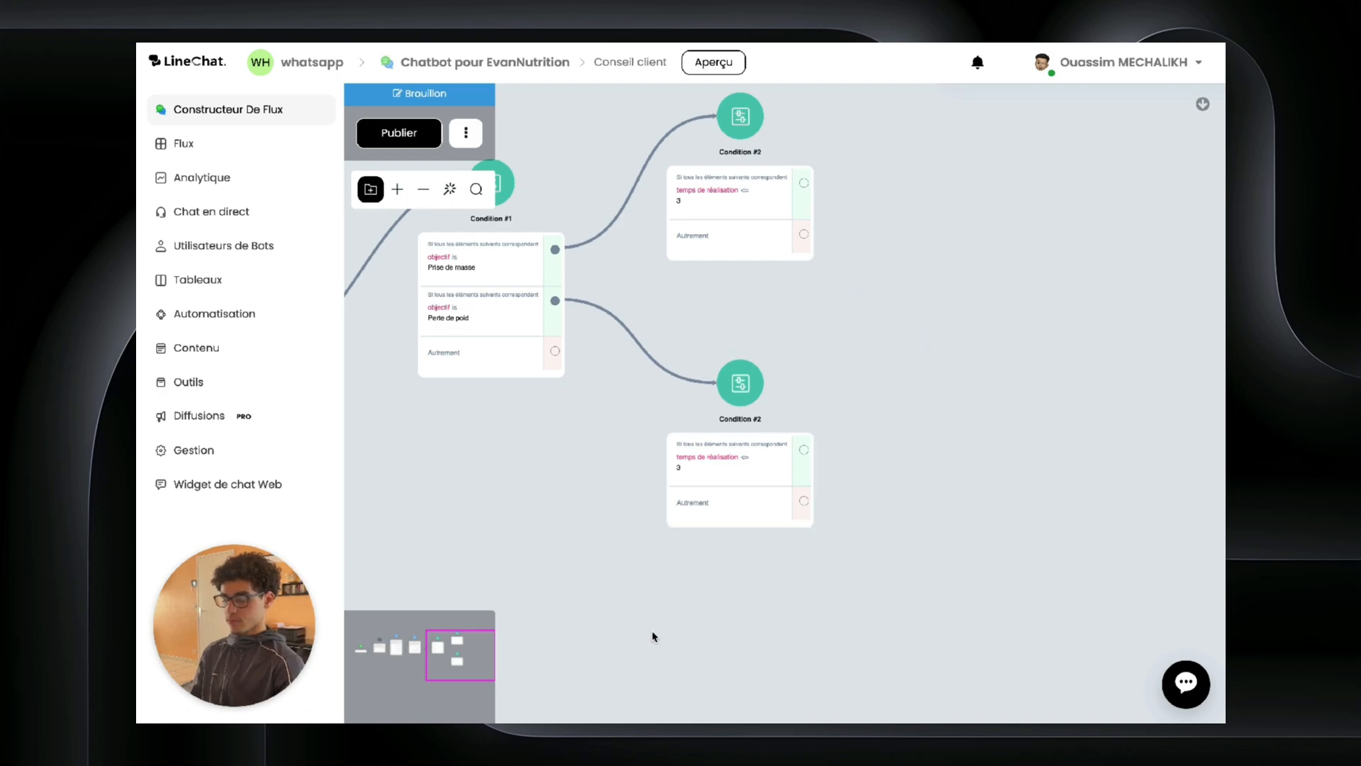
scroll(665, 636, down, 3)
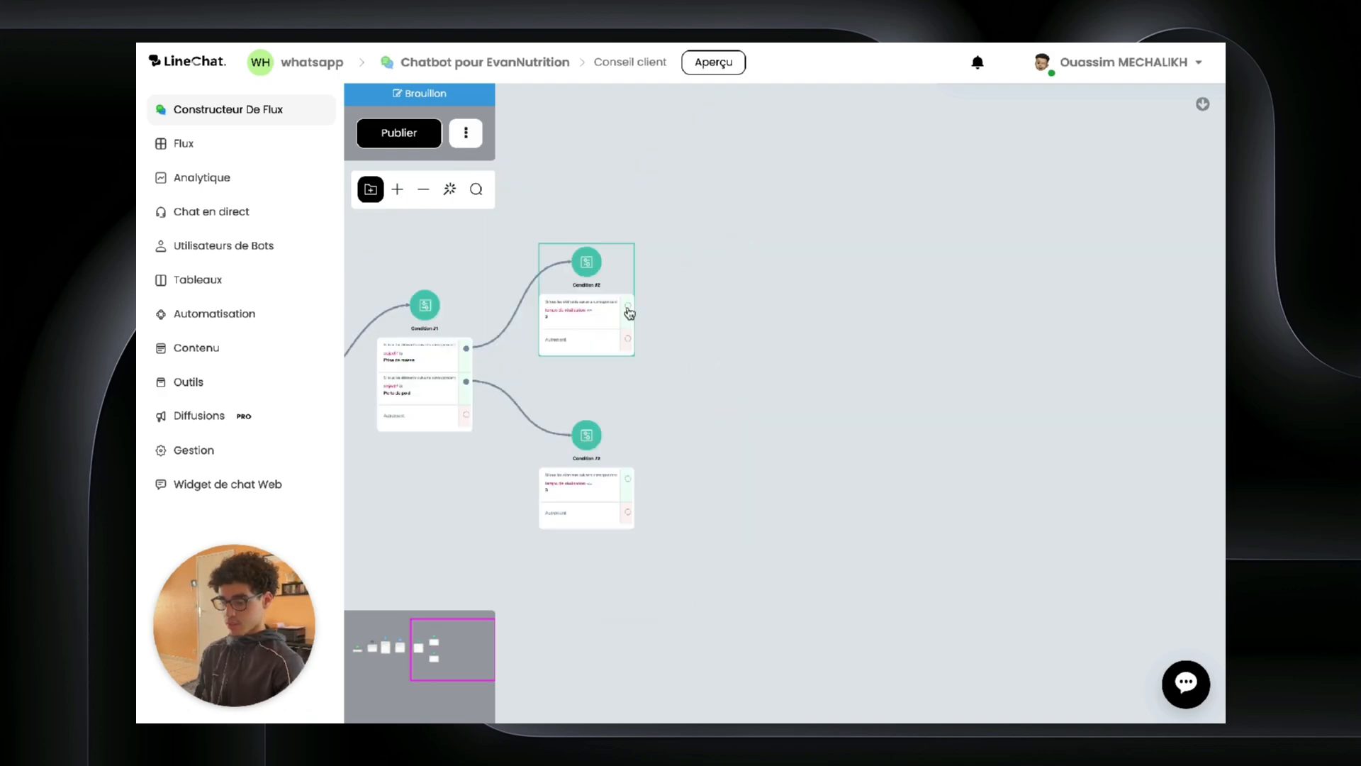
drag(628, 307, 764, 242)
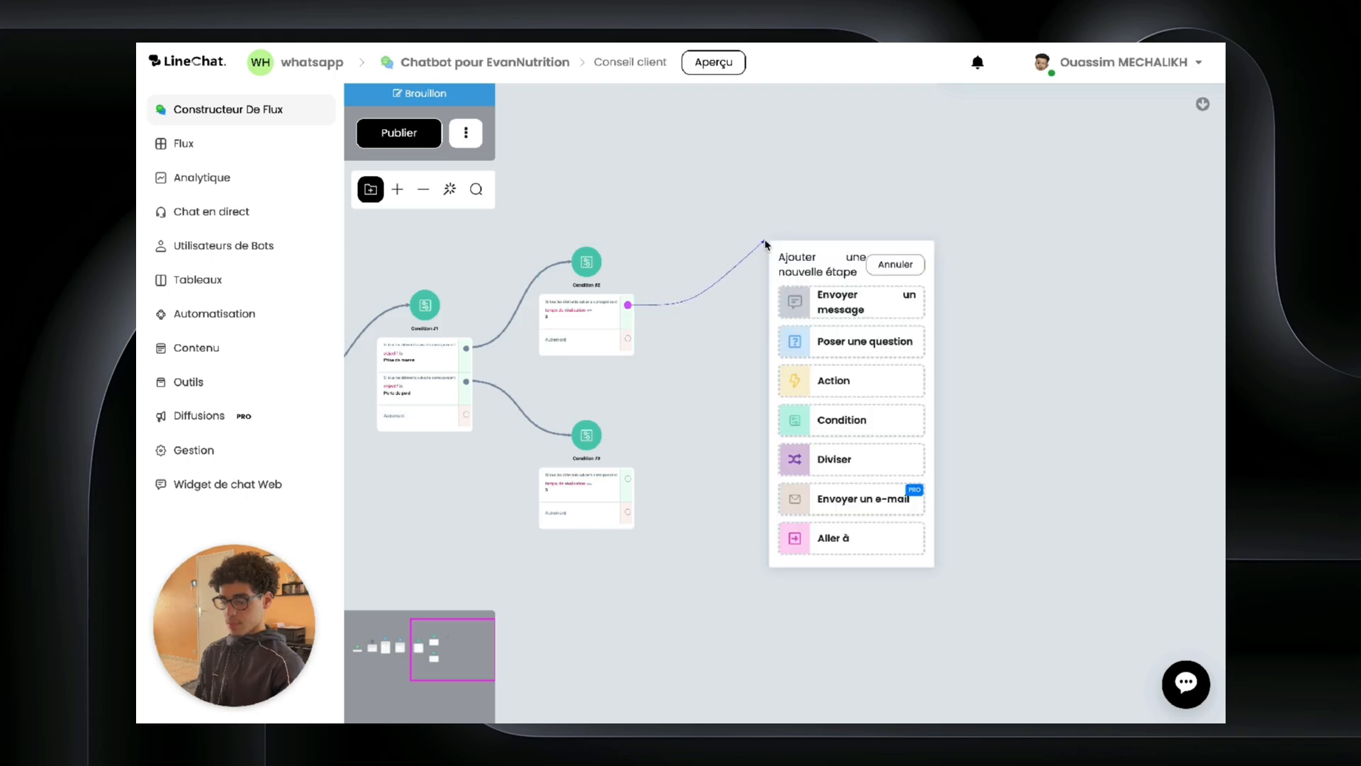
Step: Add Send Message #2 after Condition #2 with a card holding empty title, subtitle and a button
click(839, 319)
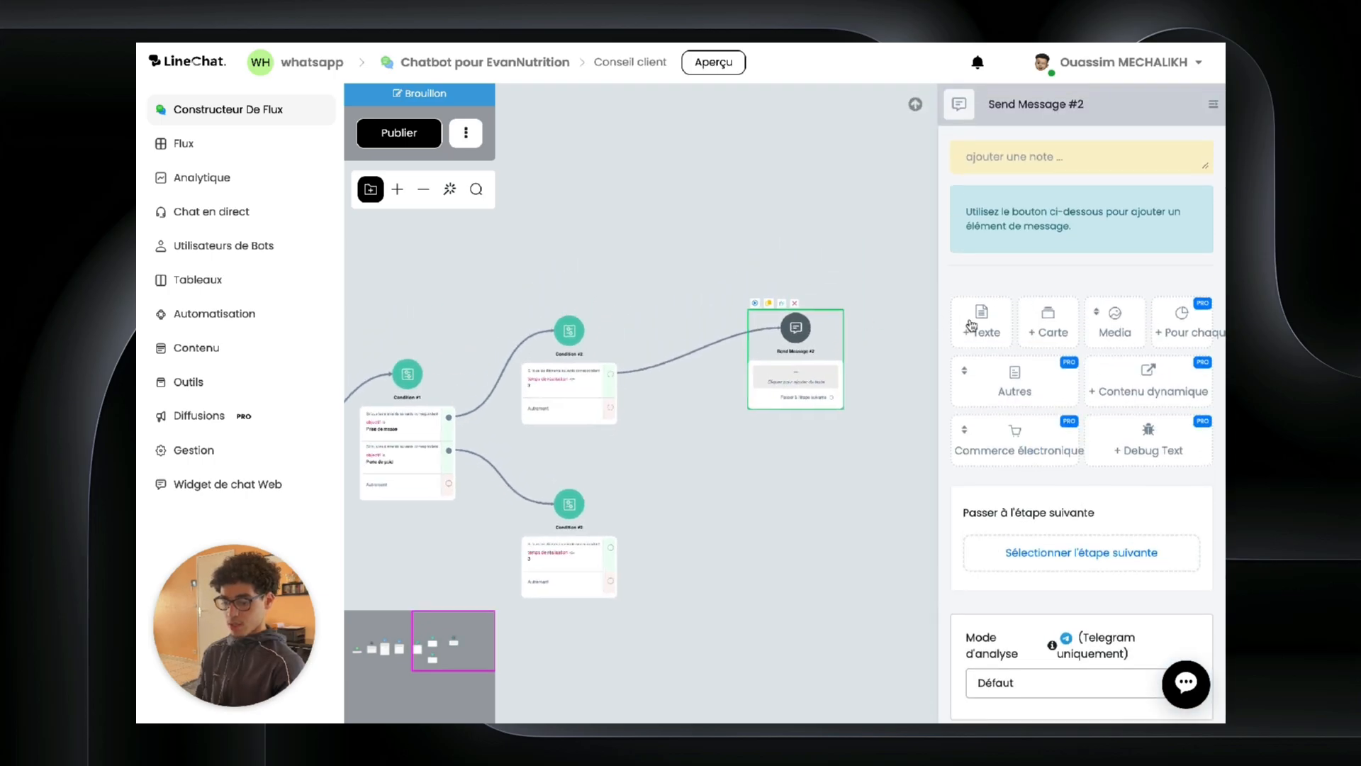
click(1026, 346)
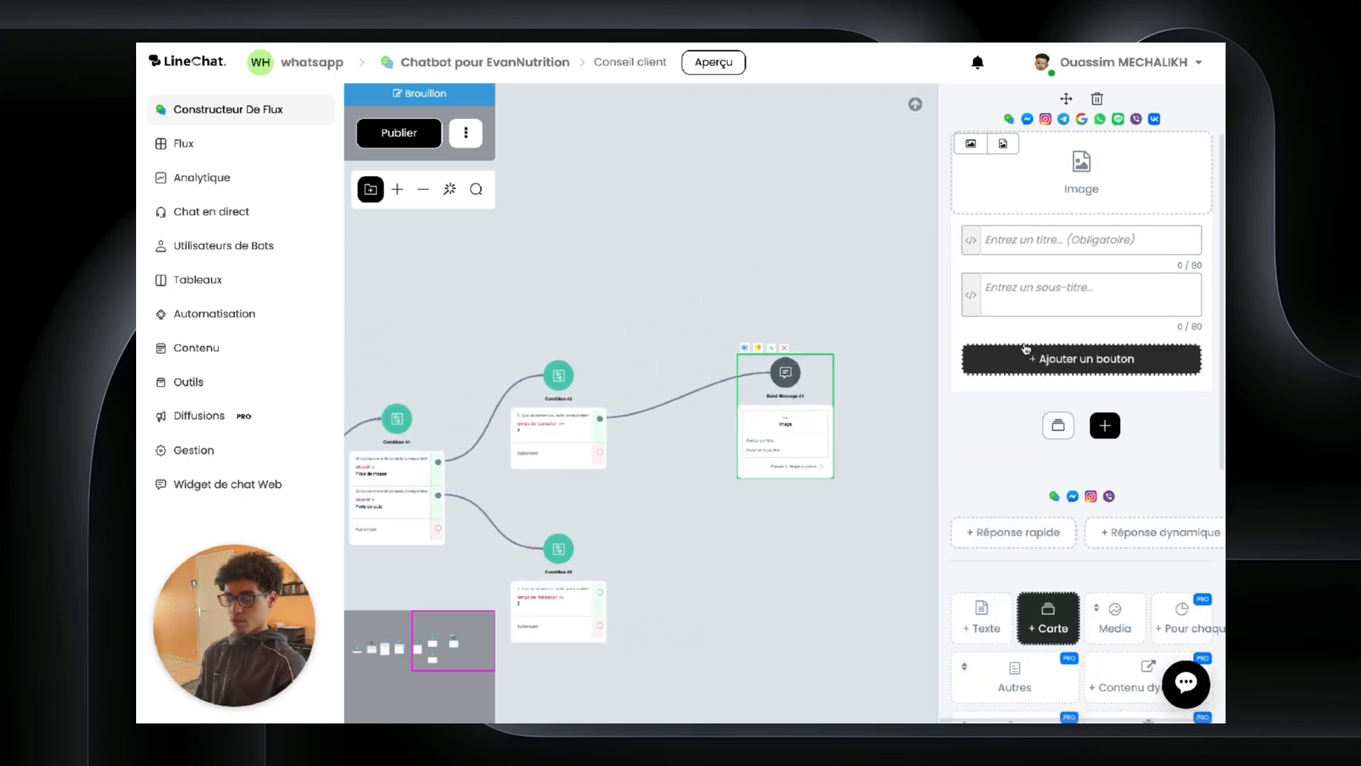
click(1037, 248)
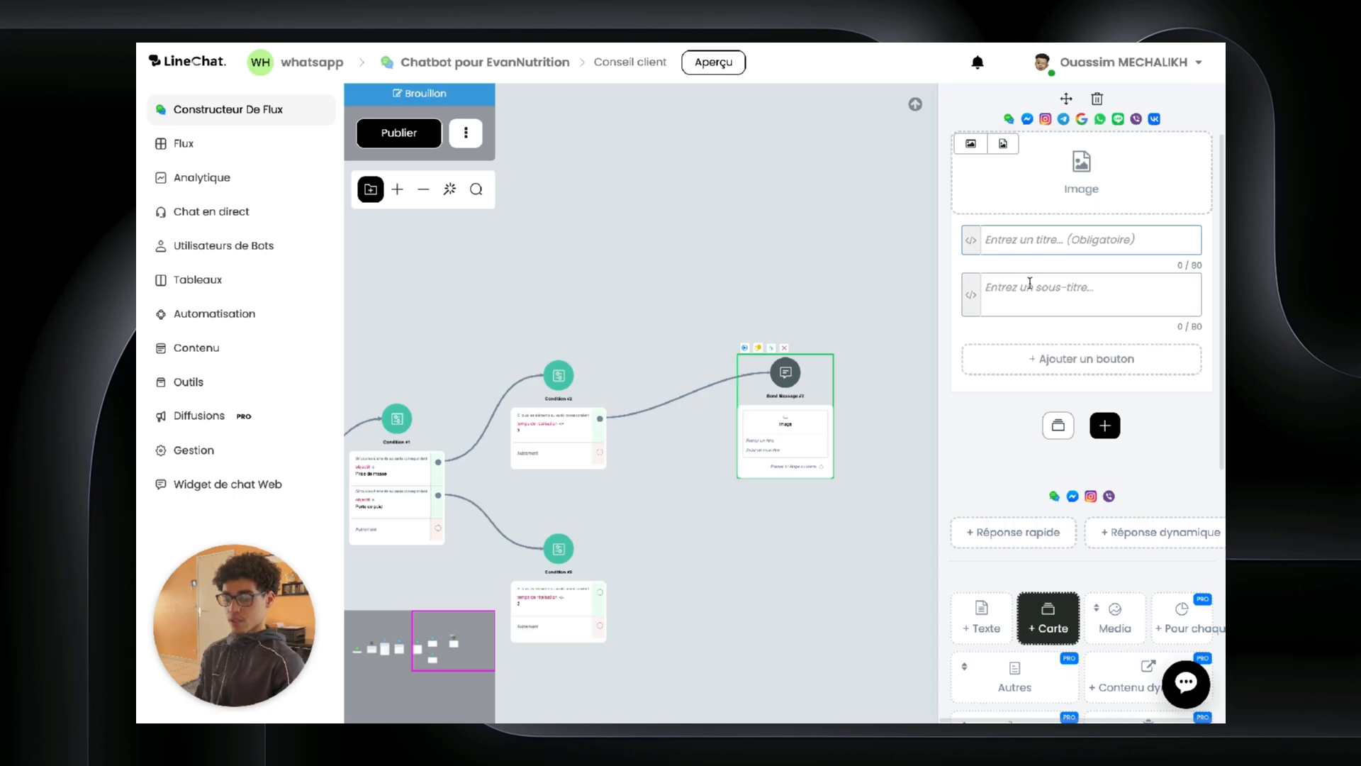
click(995, 301)
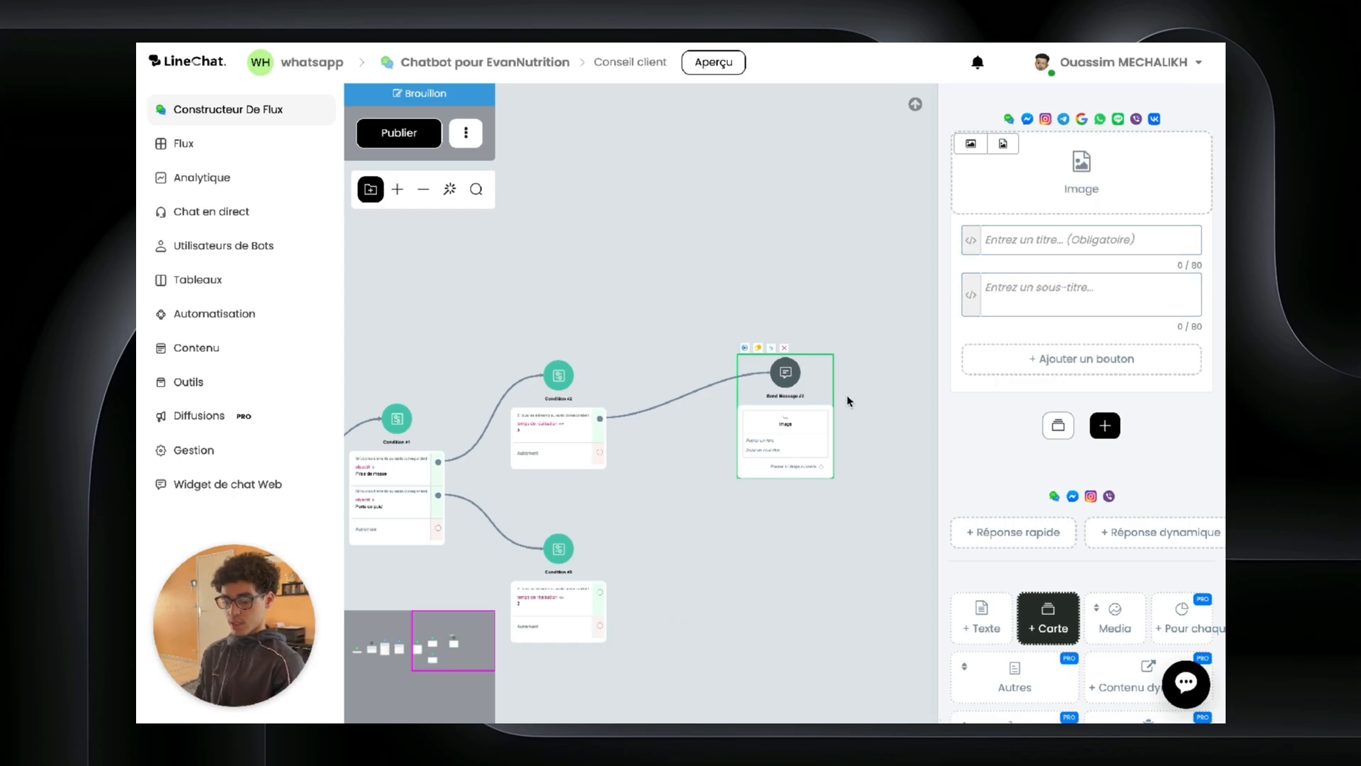
click(1084, 359)
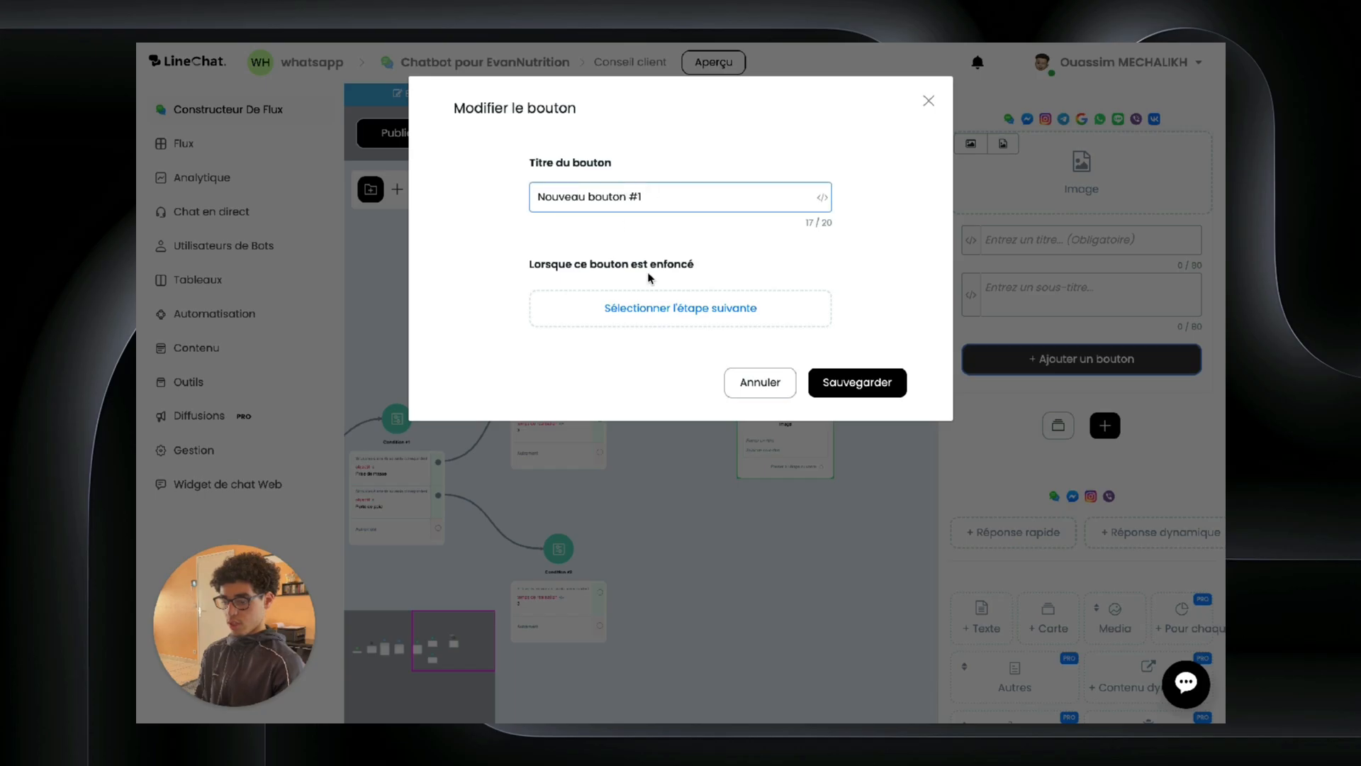
click(646, 301)
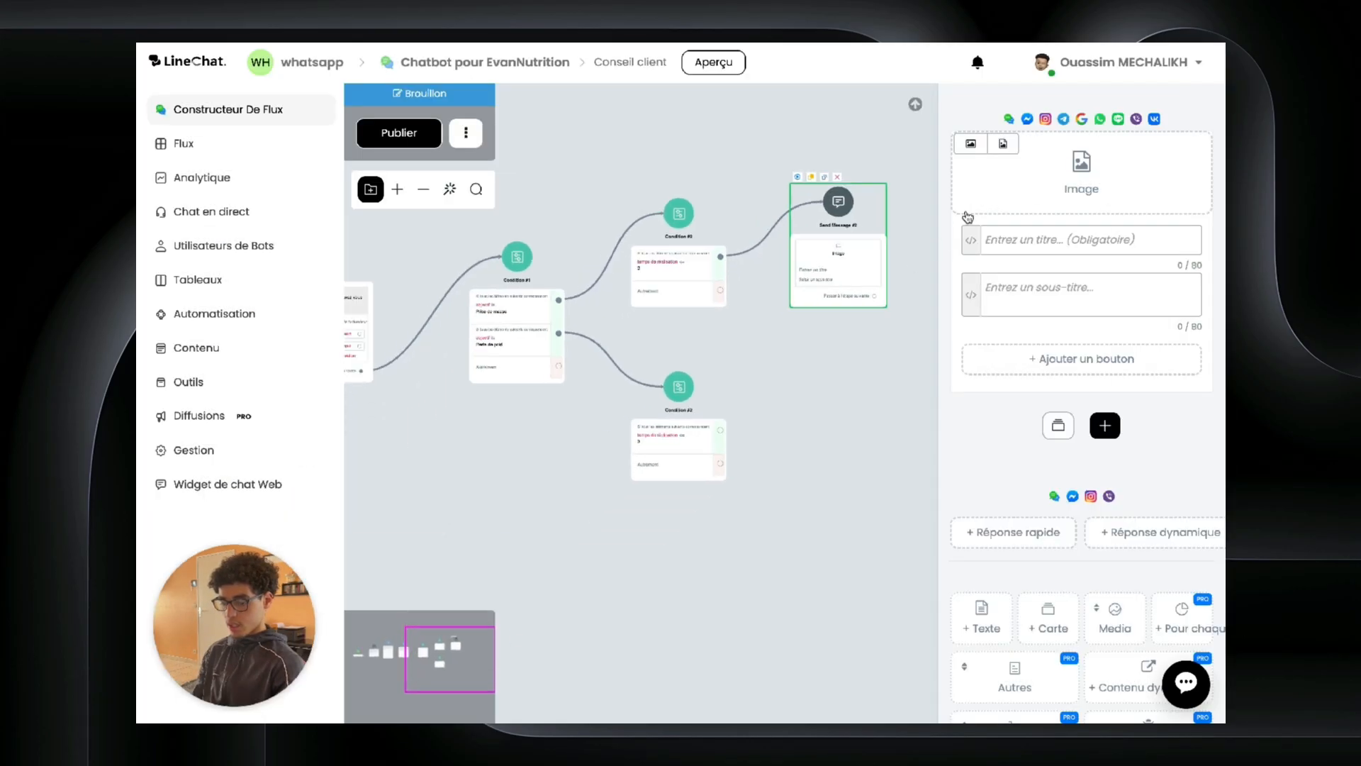
drag(964, 214, 892, 339)
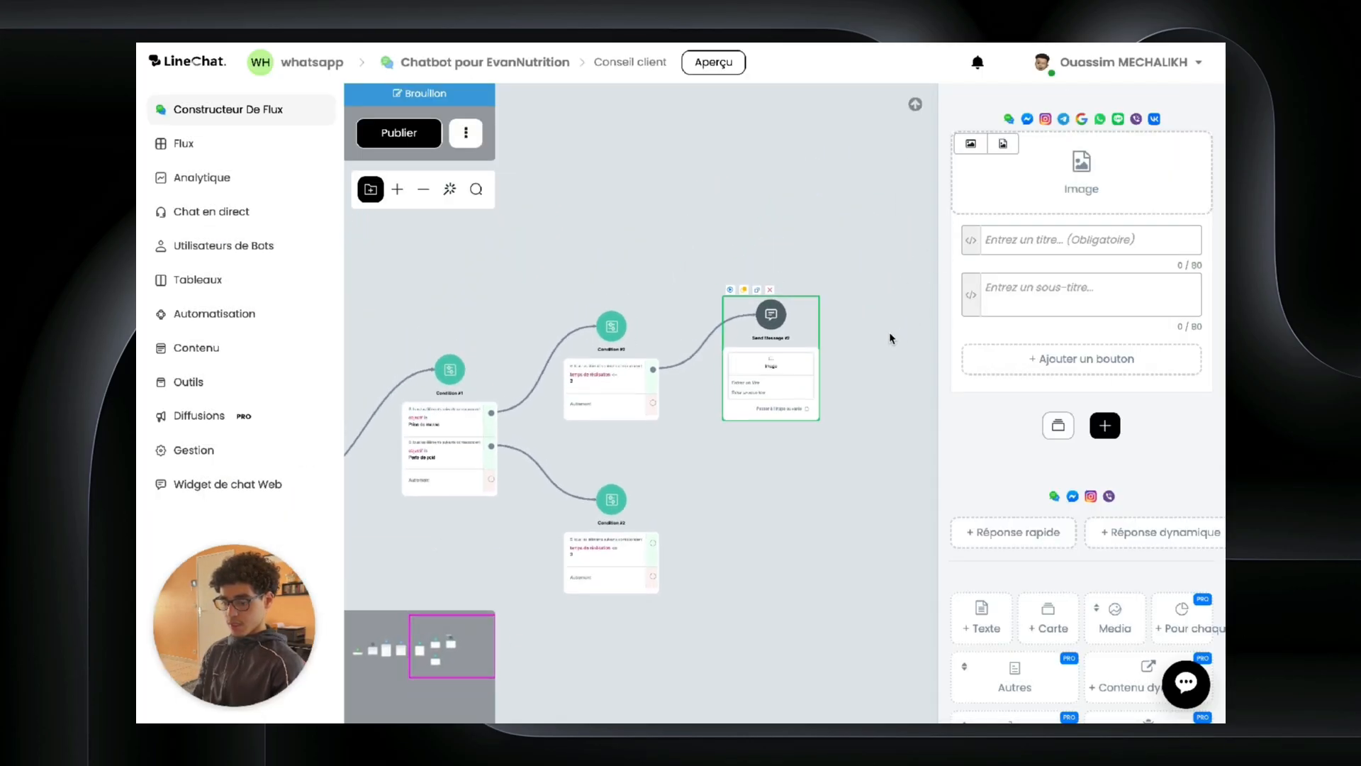
scroll(672, 439, up, 2)
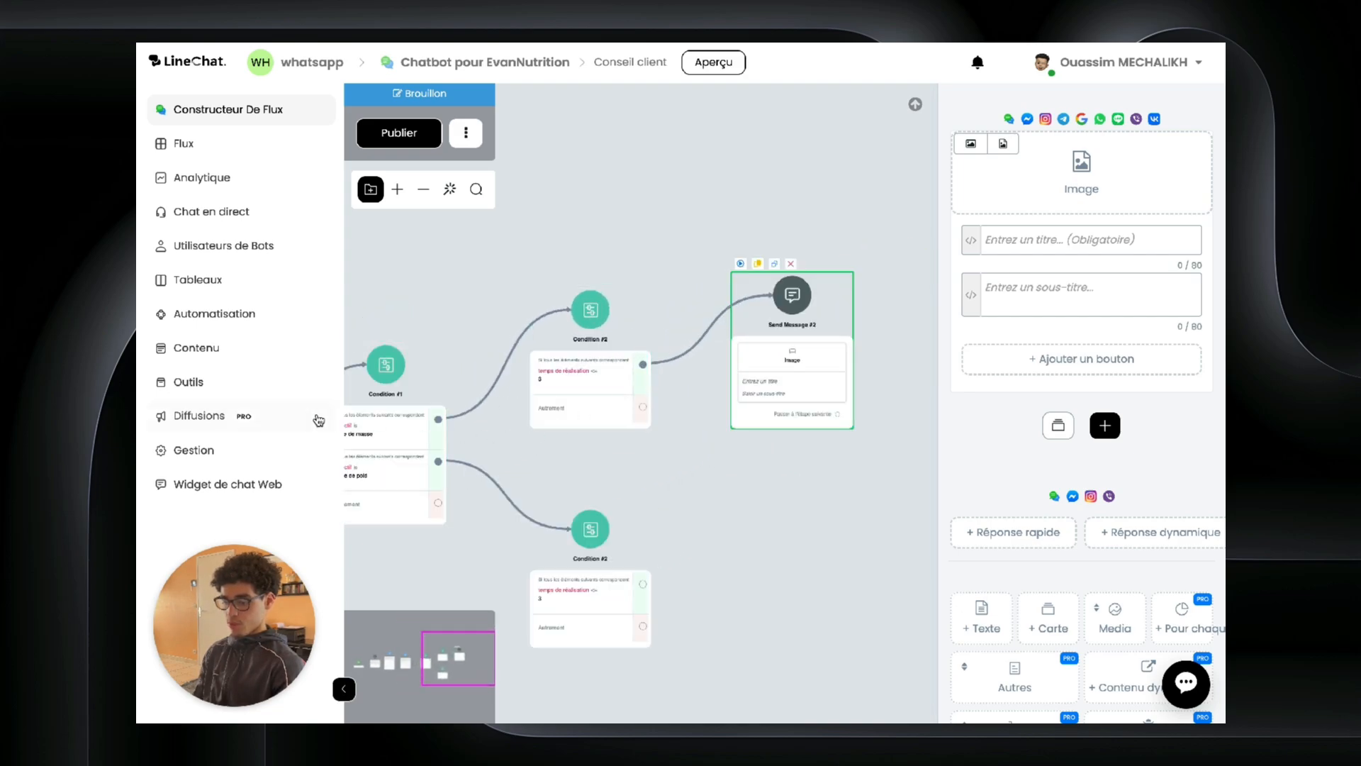
Step: Move Send Message #2 up and the lower Condition #2 down, then close the step editor
drag(811, 321, 810, 266)
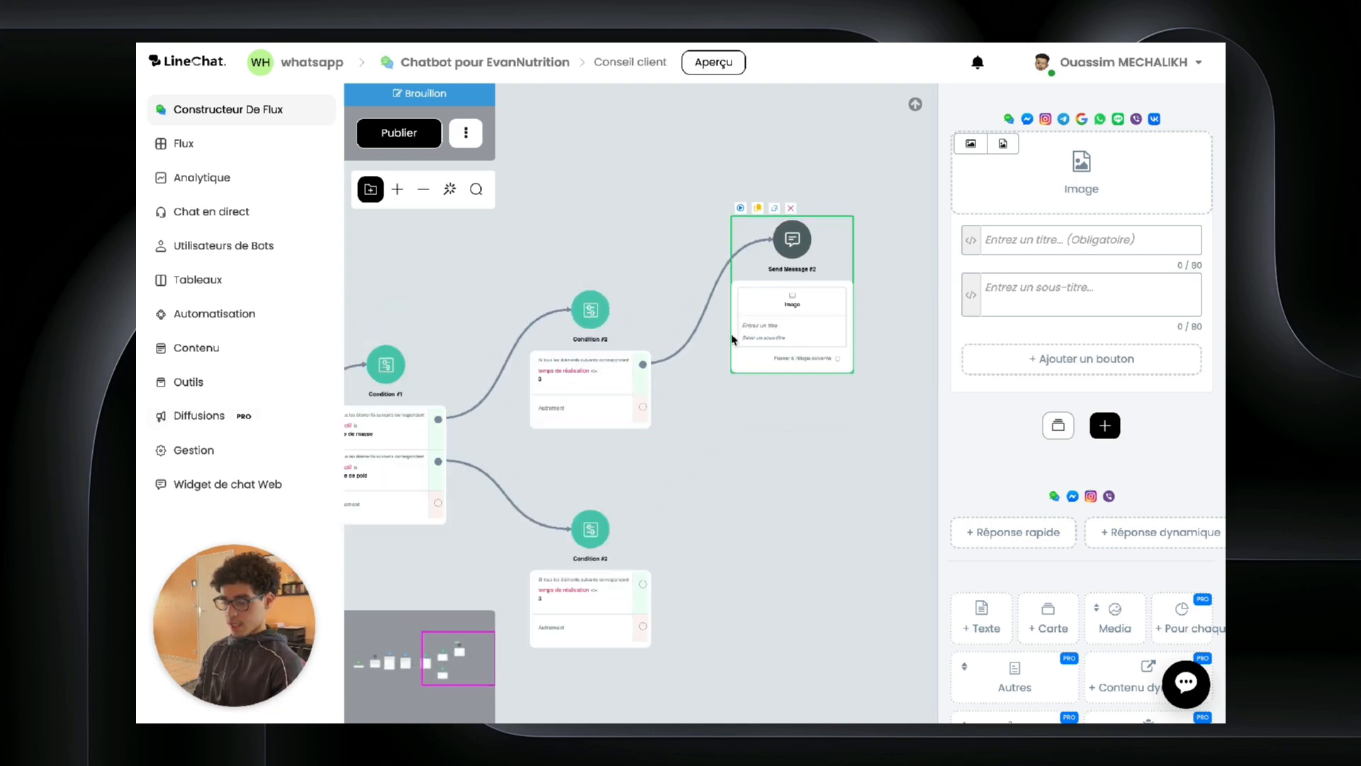
drag(698, 404, 691, 439)
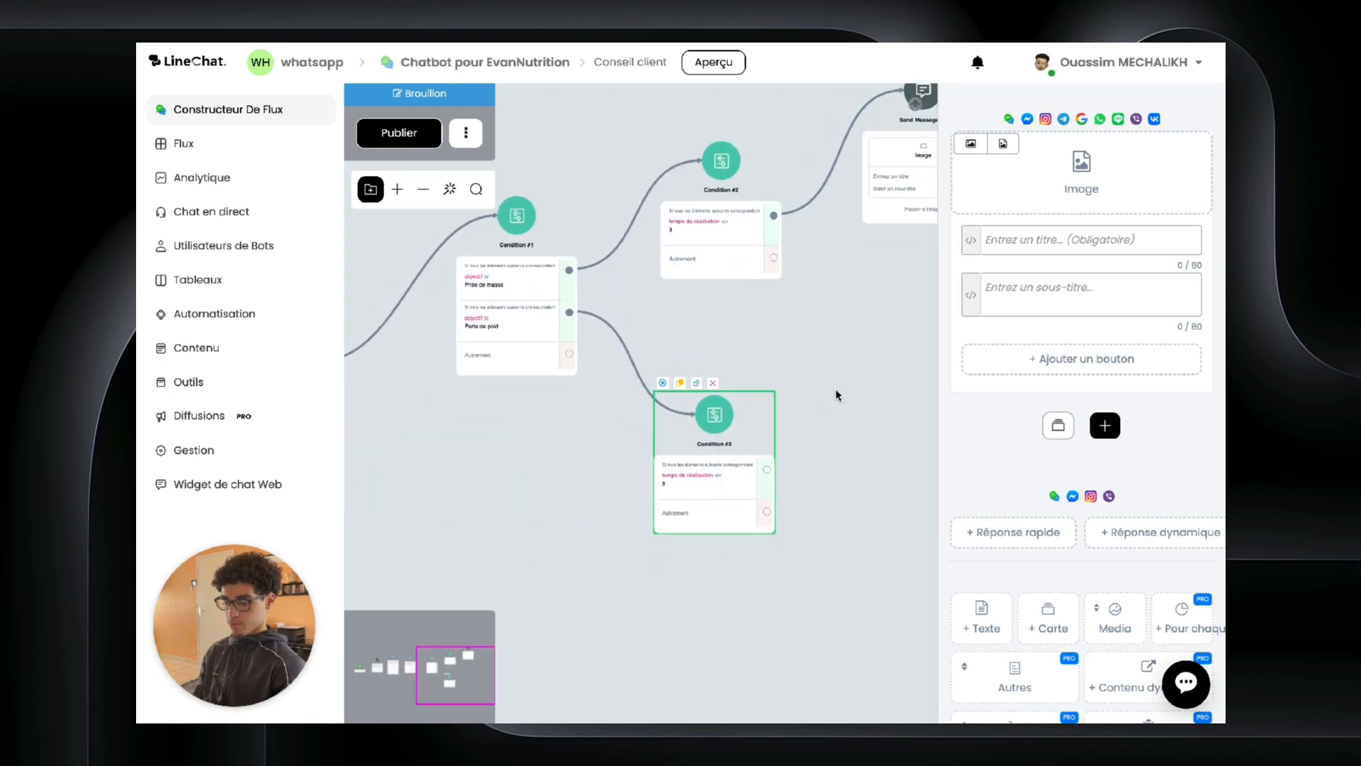
drag(837, 395, 644, 425)
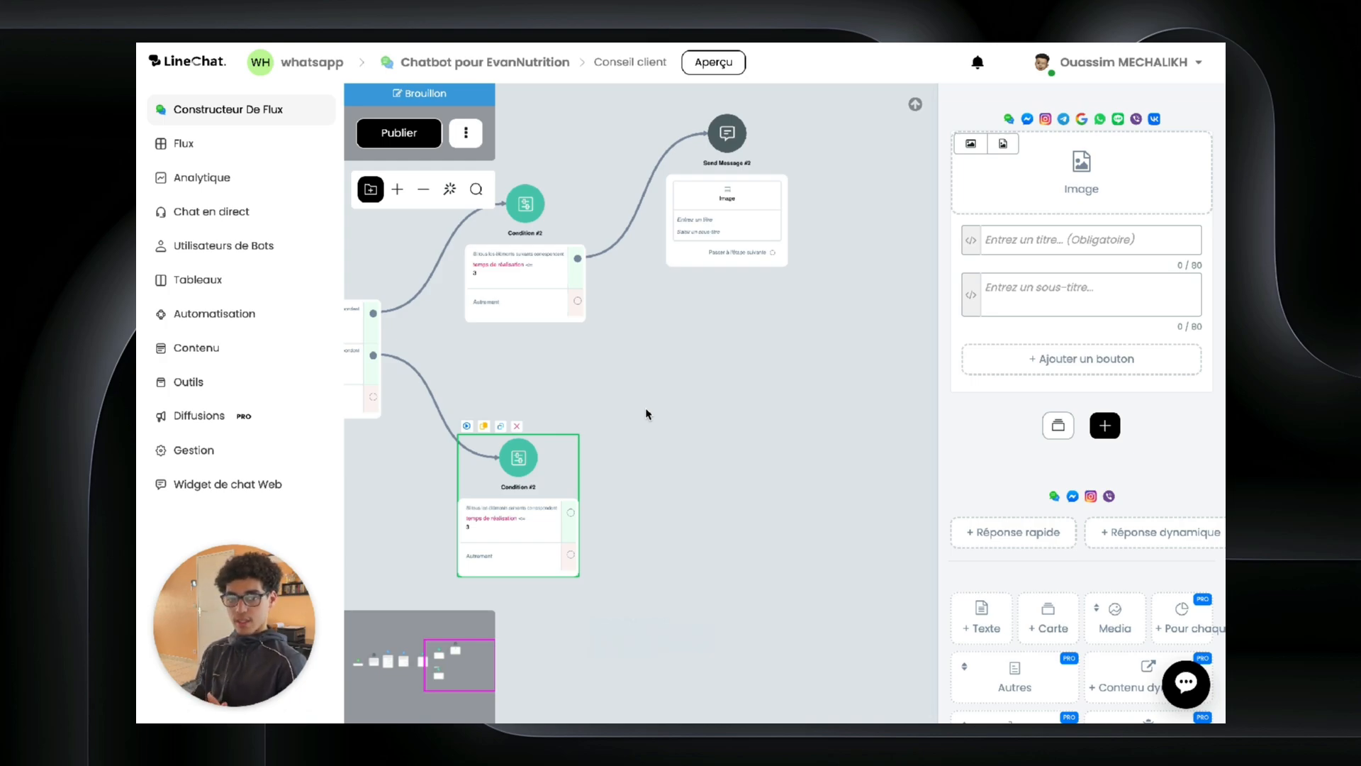
drag(646, 414, 950, 411)
drag(690, 289, 526, 403)
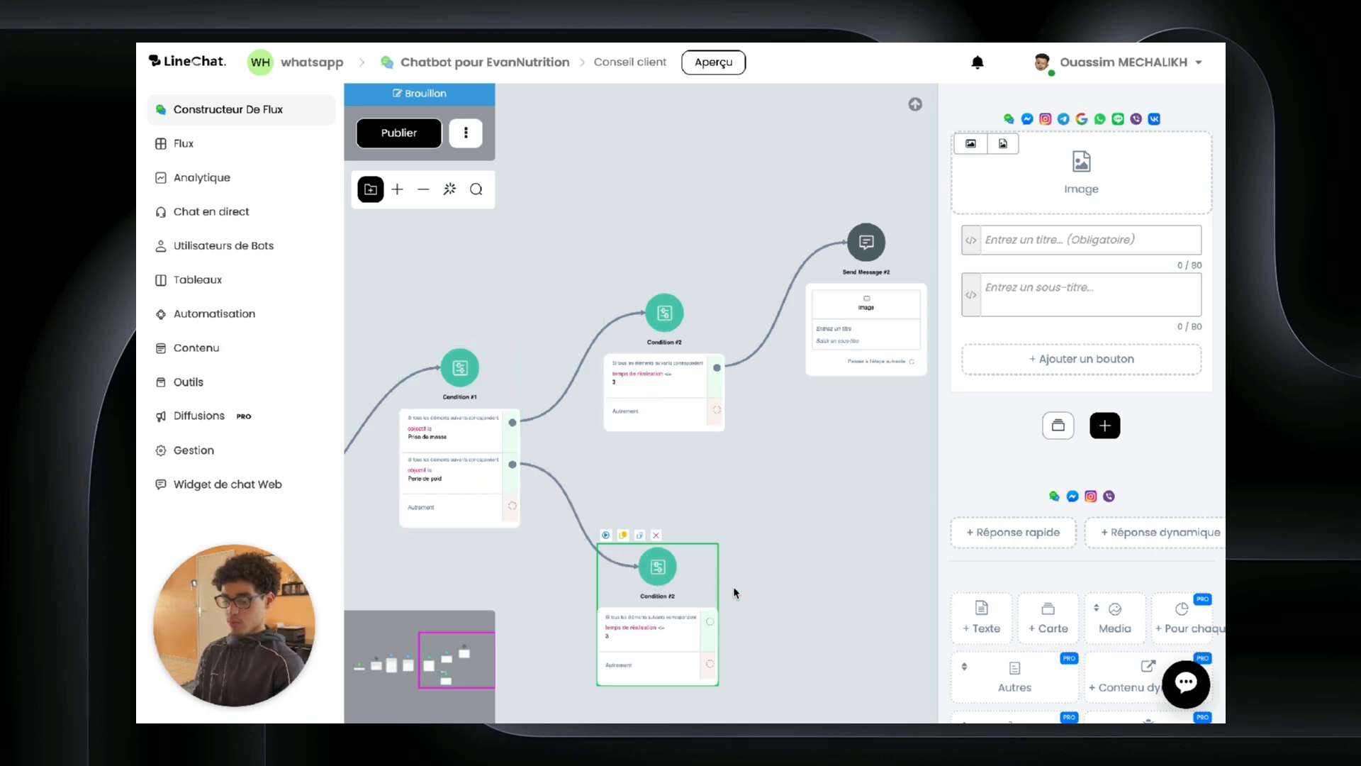
scroll(799, 389, down, 3)
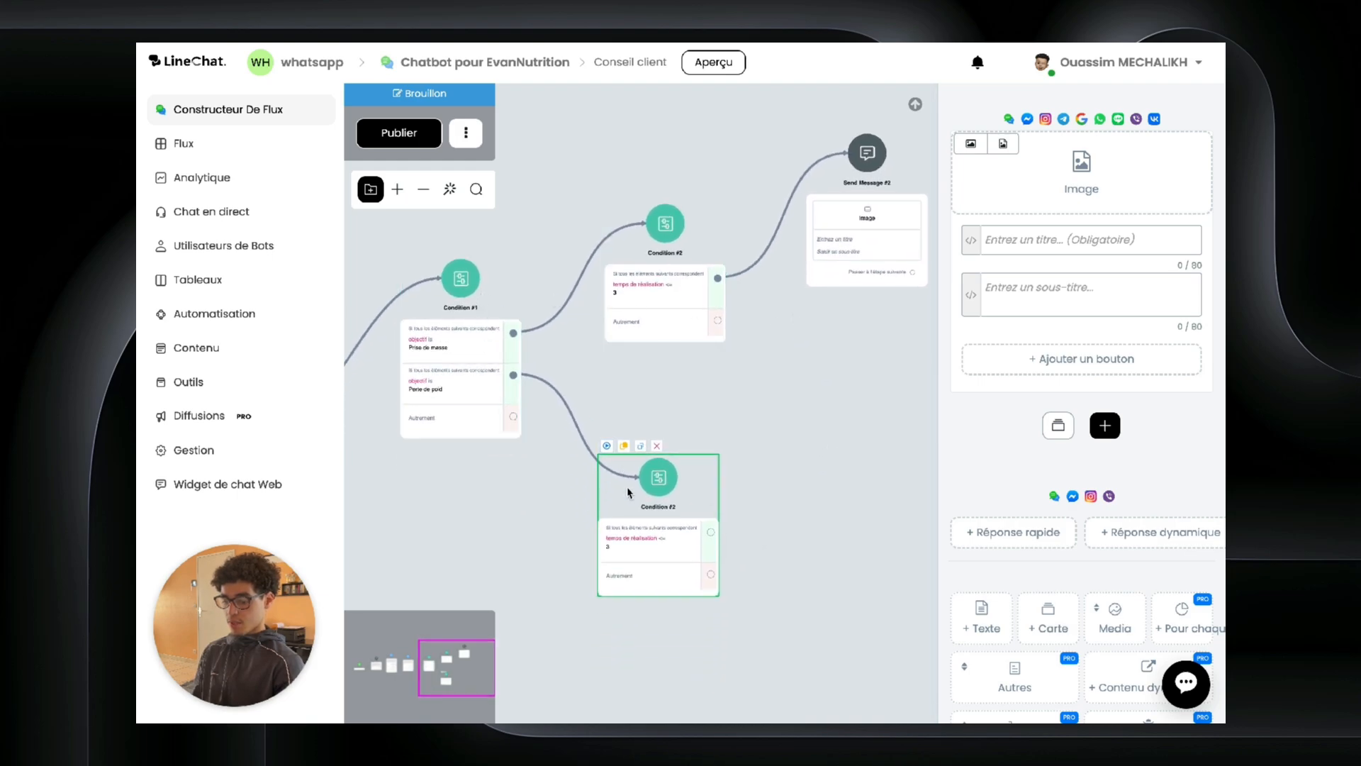
click(724, 494)
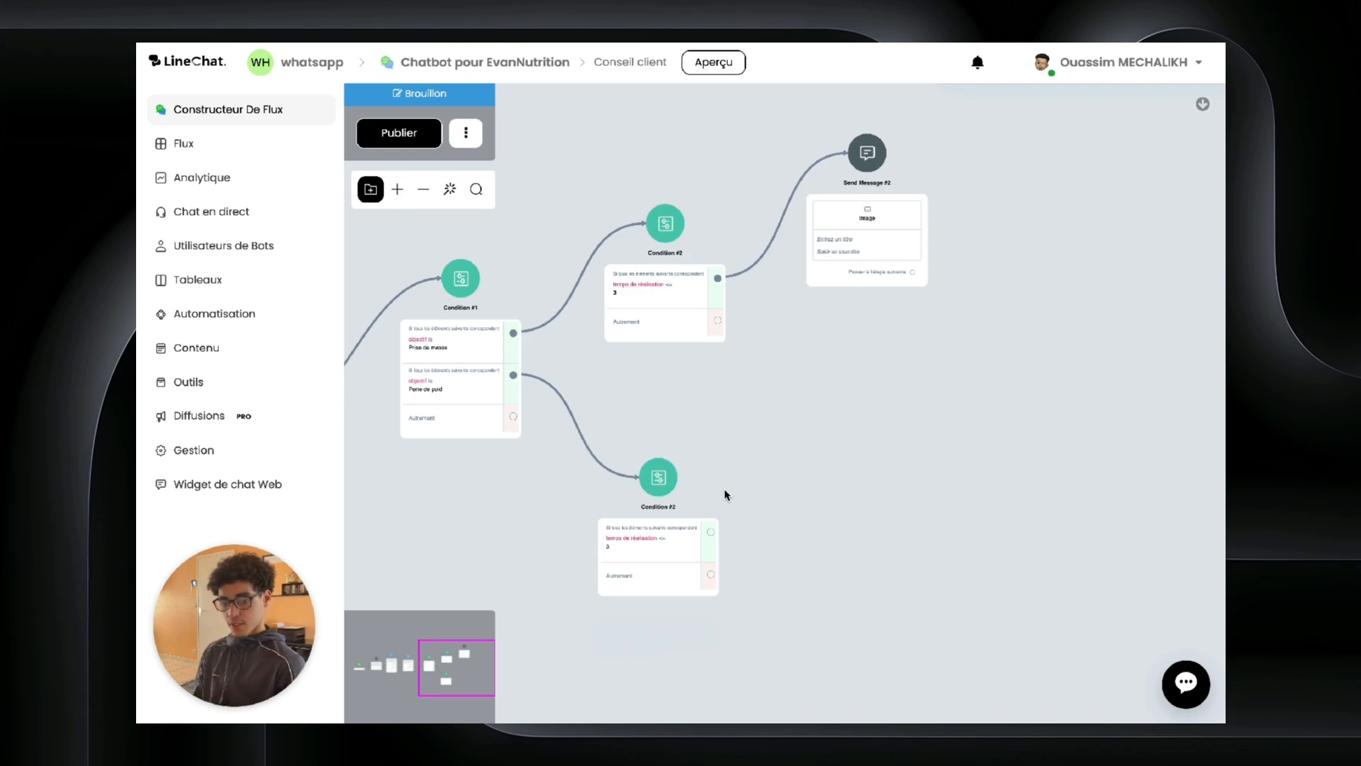
drag(725, 494, 1039, 507)
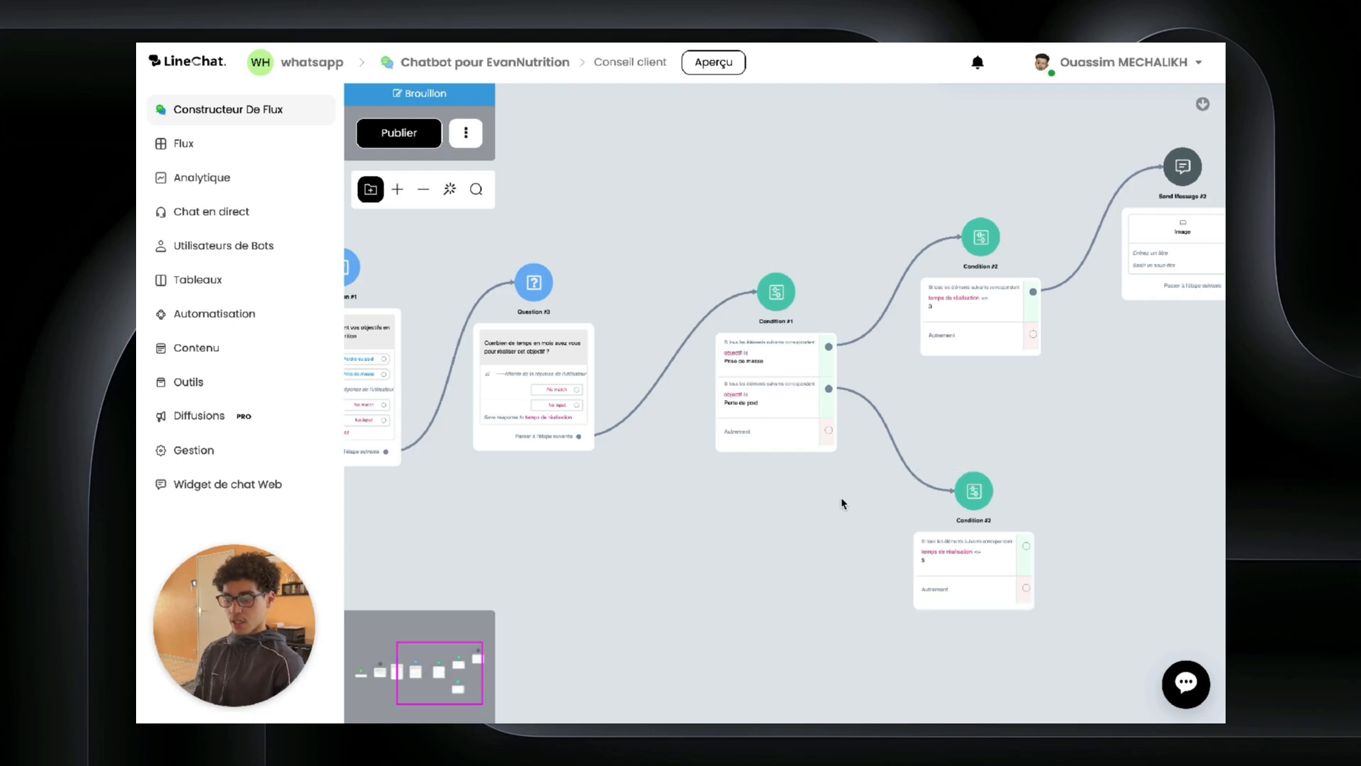
Step: Look over the lower Condition #2's Send Message #4 and product cards, and move Send Message #5 left
scroll(718, 542, down, 3)
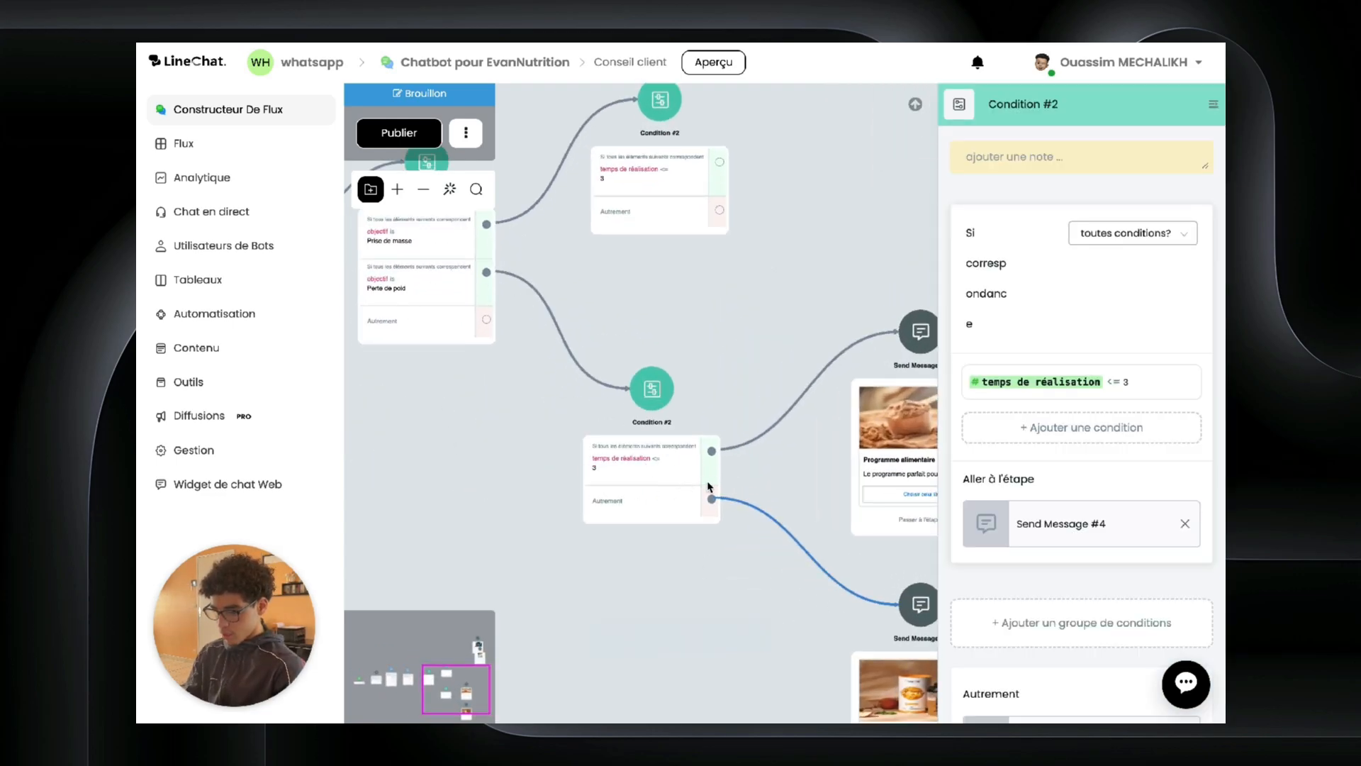
drag(750, 360, 595, 385)
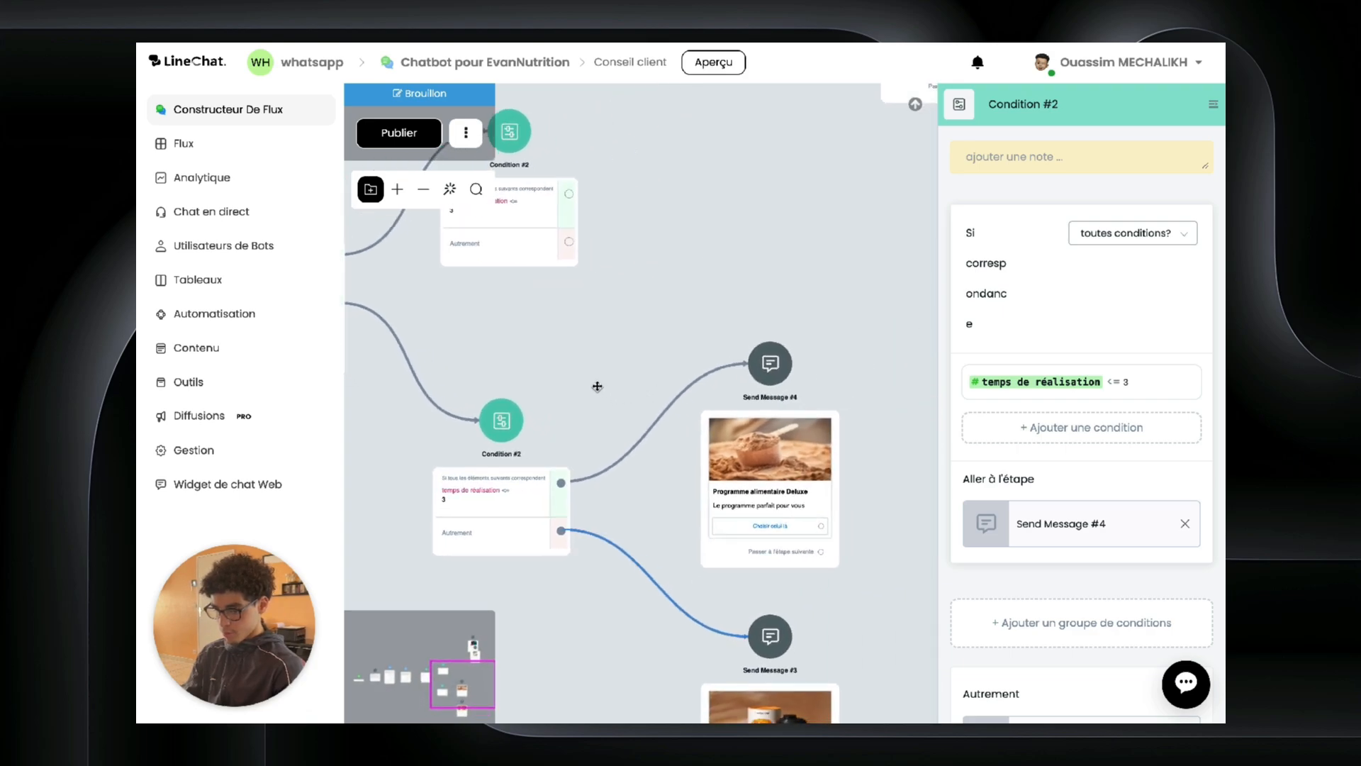
click(772, 521)
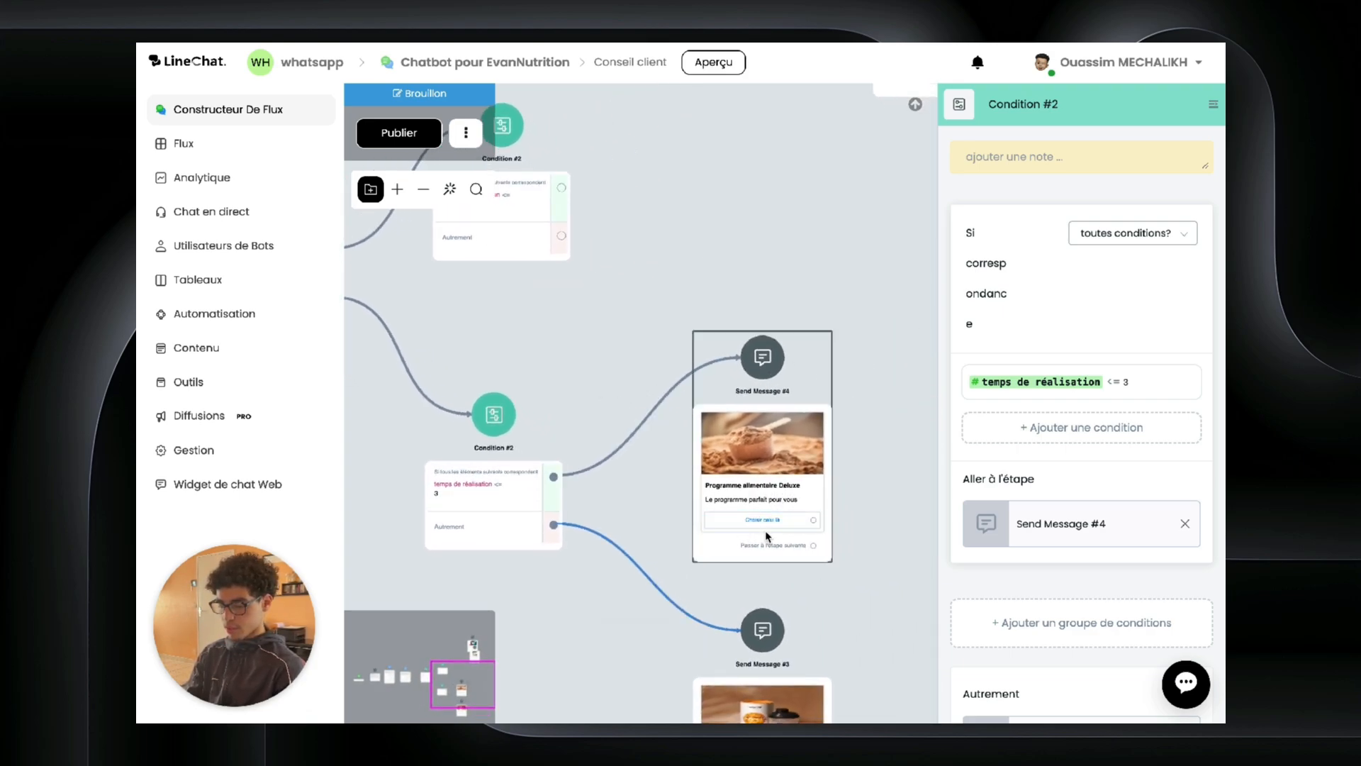
scroll(805, 601, down, 4)
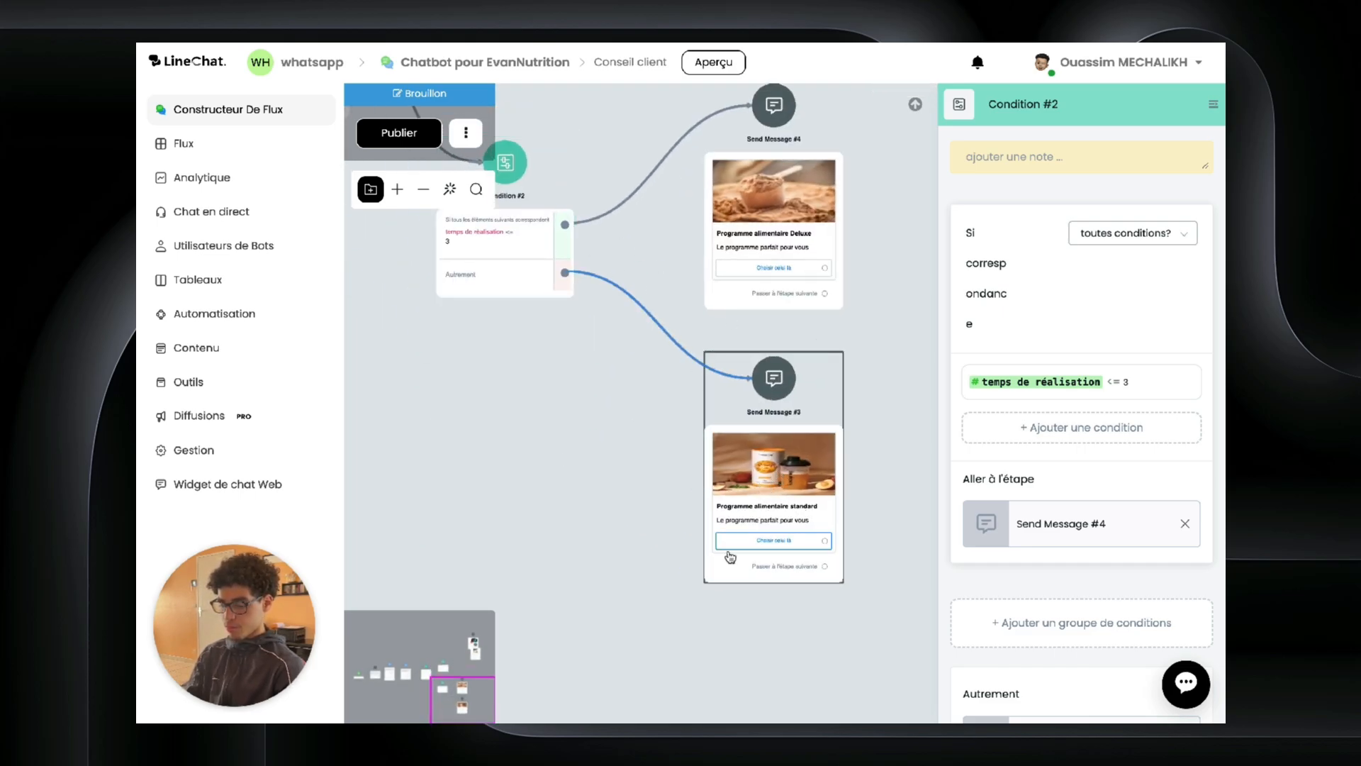
scroll(668, 457, up, 4)
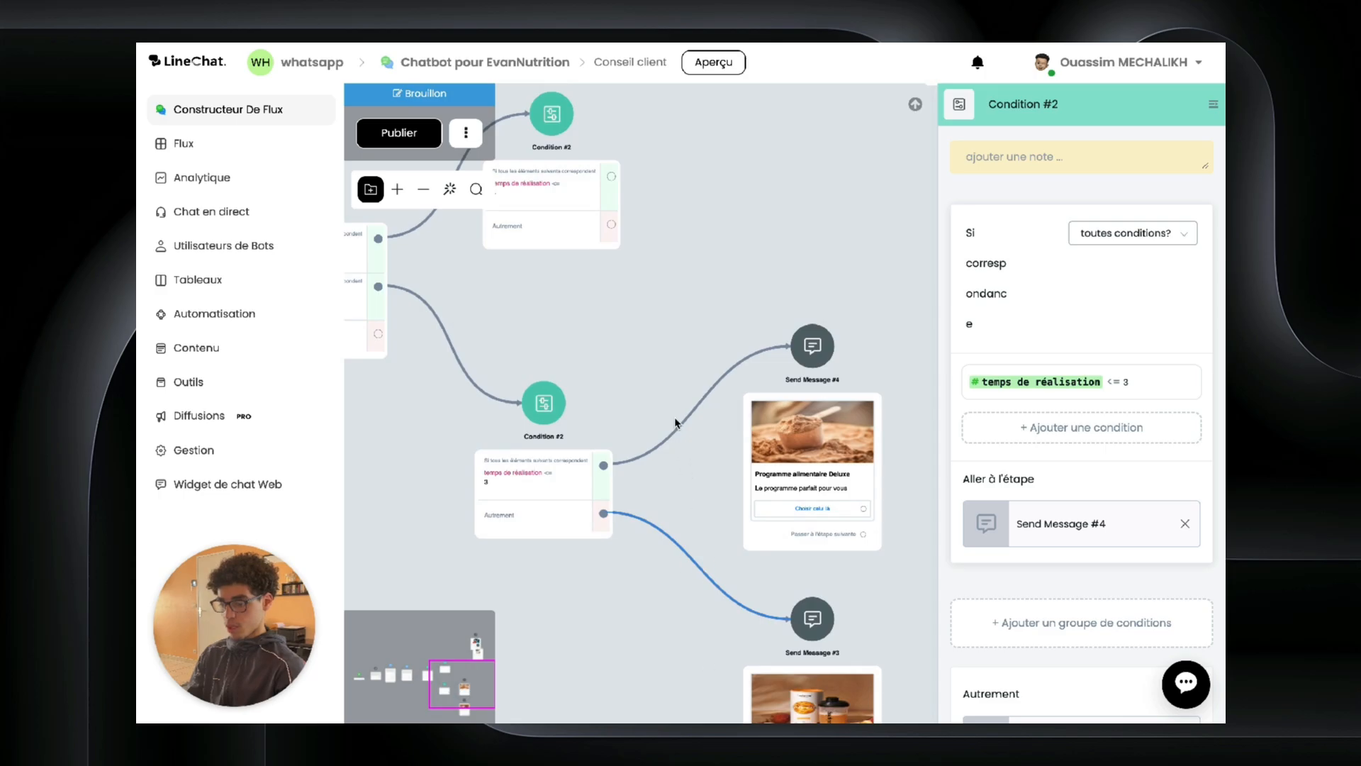
drag(638, 335, 593, 659)
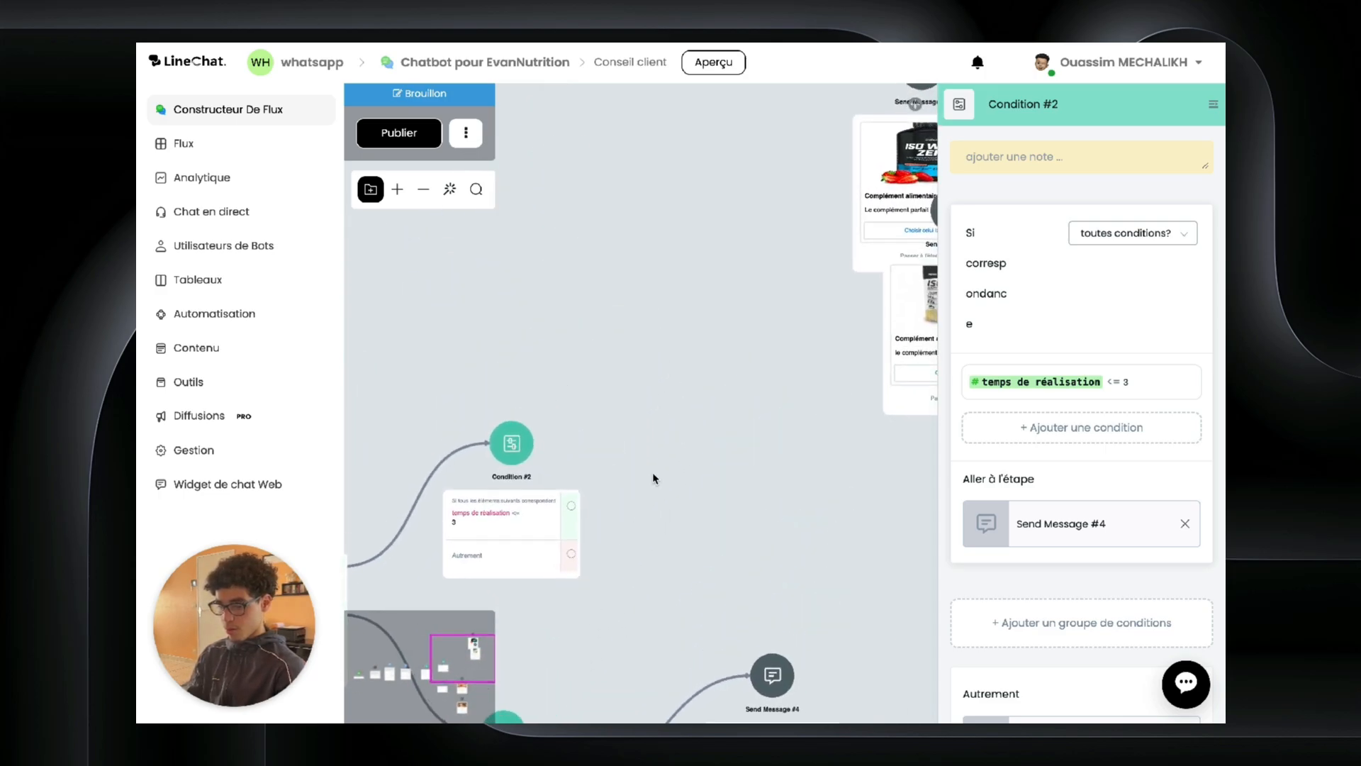
drag(672, 404, 641, 396)
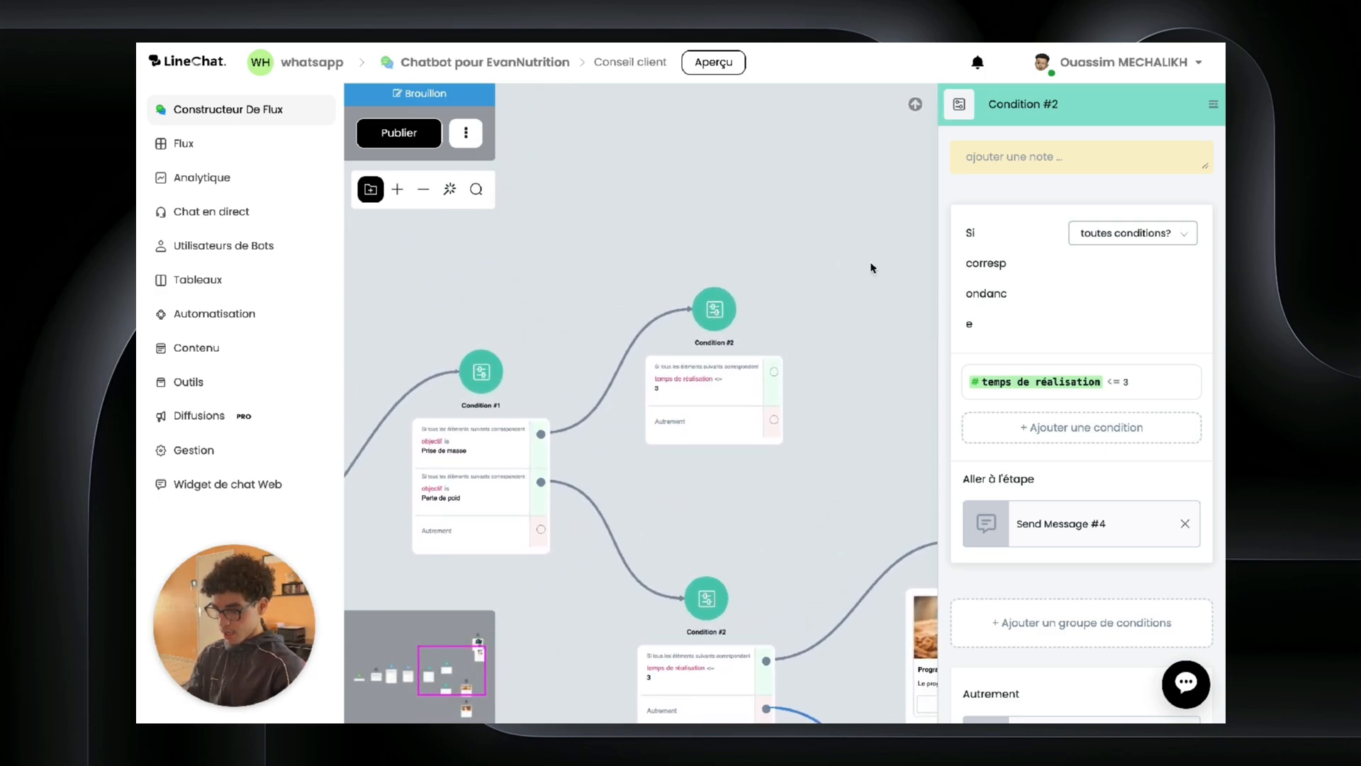
drag(642, 396, 690, 378)
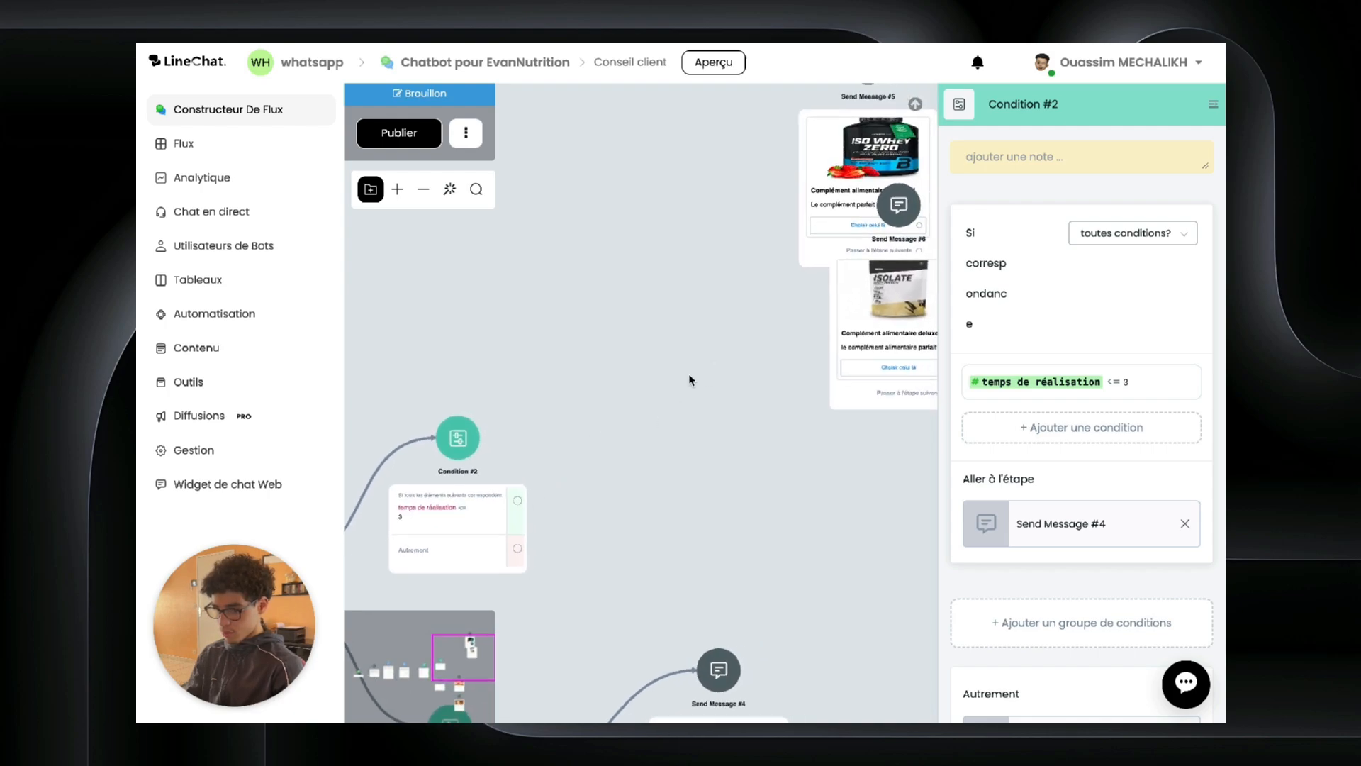
drag(831, 174, 650, 175)
Step: Wire Condition #2's true branch to Send Message #6 and its otherwise branch to Send Message #5
drag(840, 311, 589, 423)
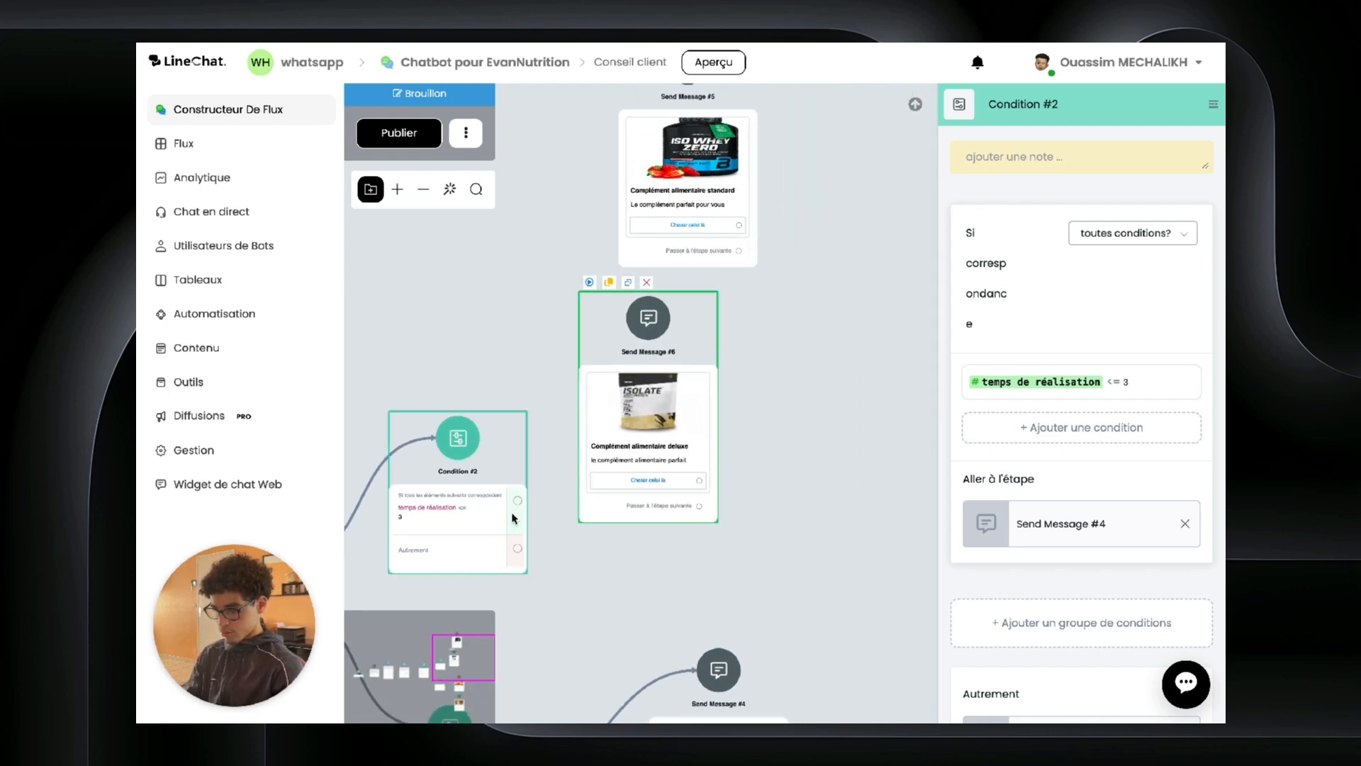
drag(519, 502, 647, 318)
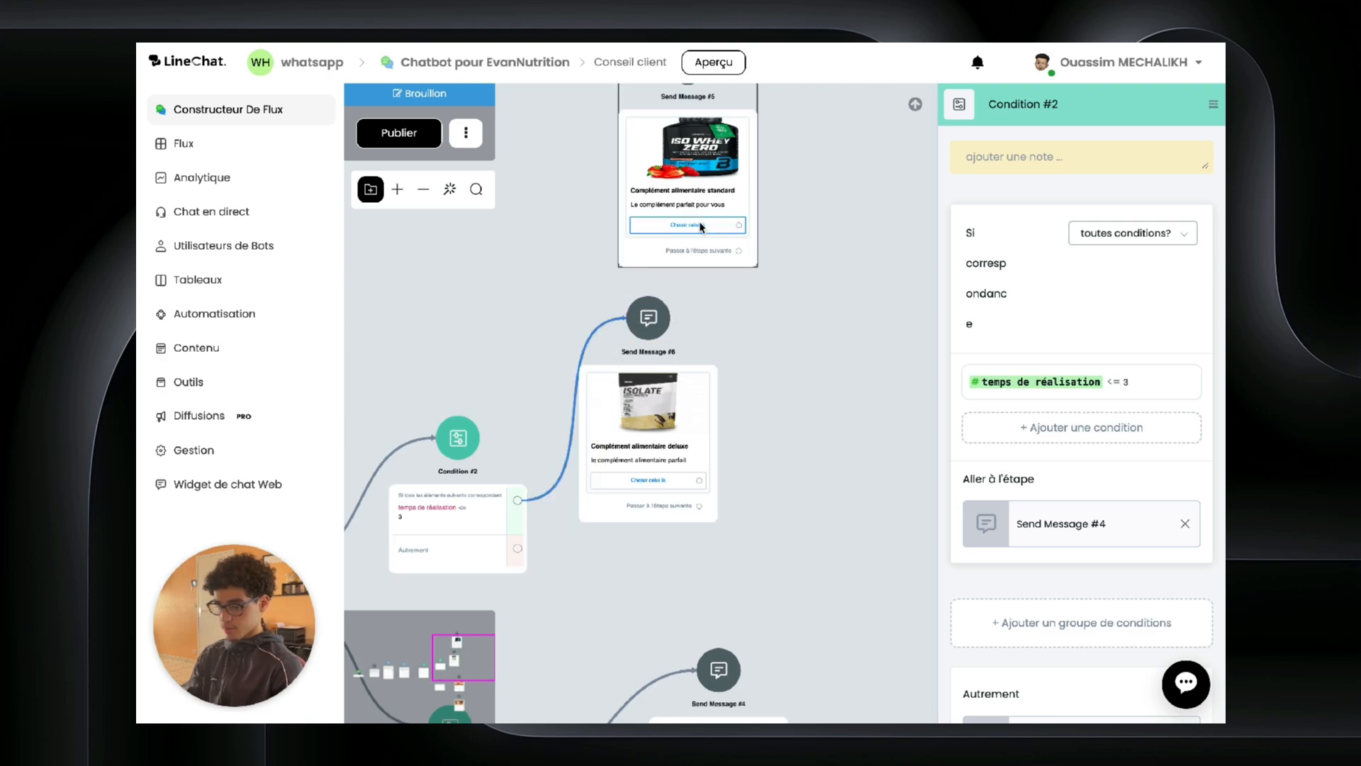
drag(723, 162, 913, 451)
drag(518, 549, 876, 353)
Step: Leave the Choisir celui là button's next step unset and close all editing panels
click(713, 377)
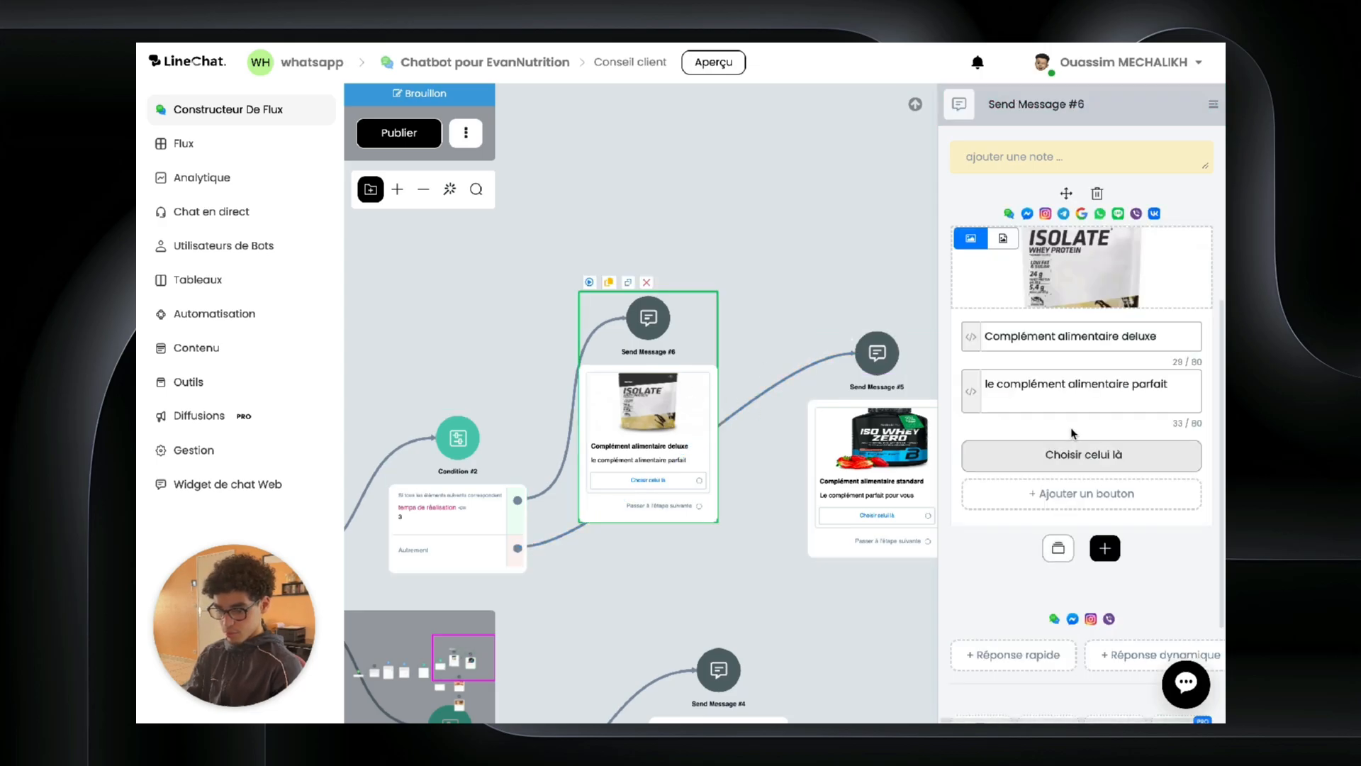
click(1062, 458)
click(716, 308)
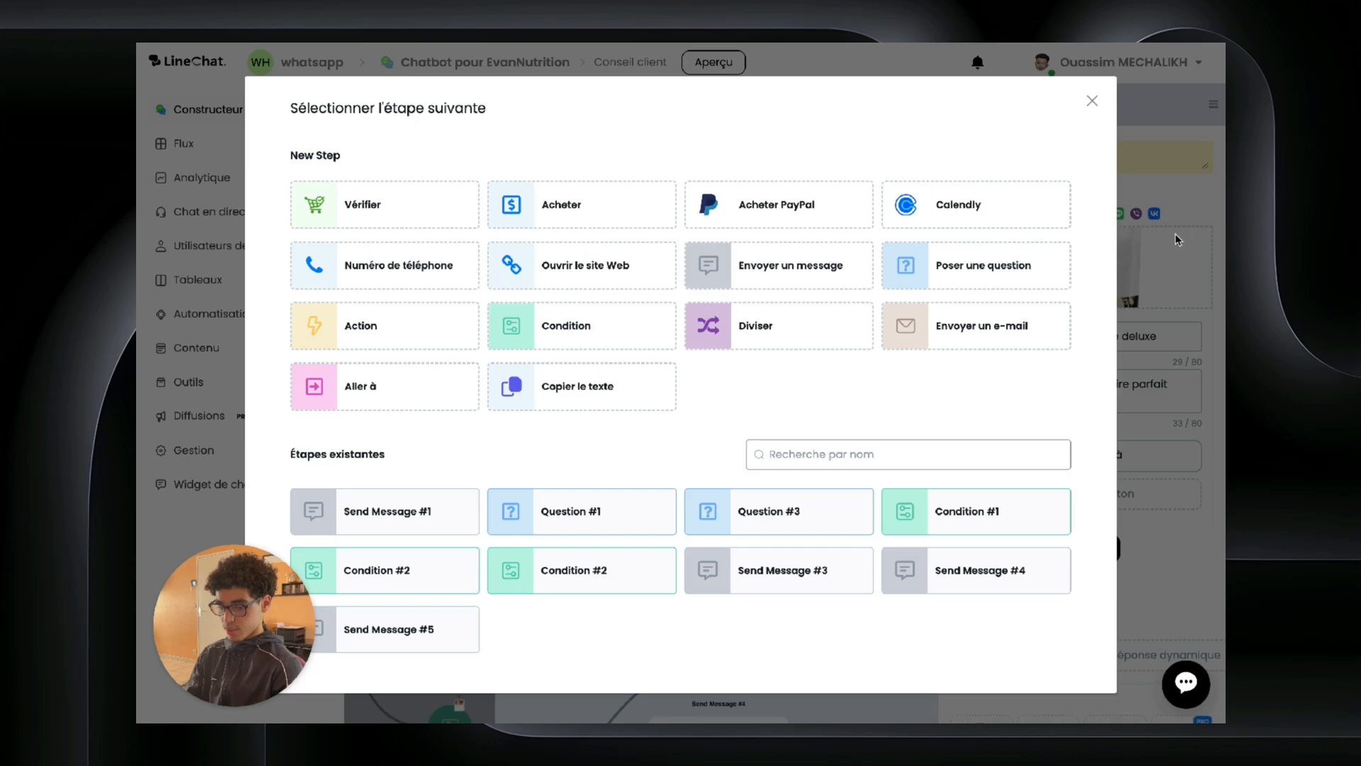
click(1091, 100)
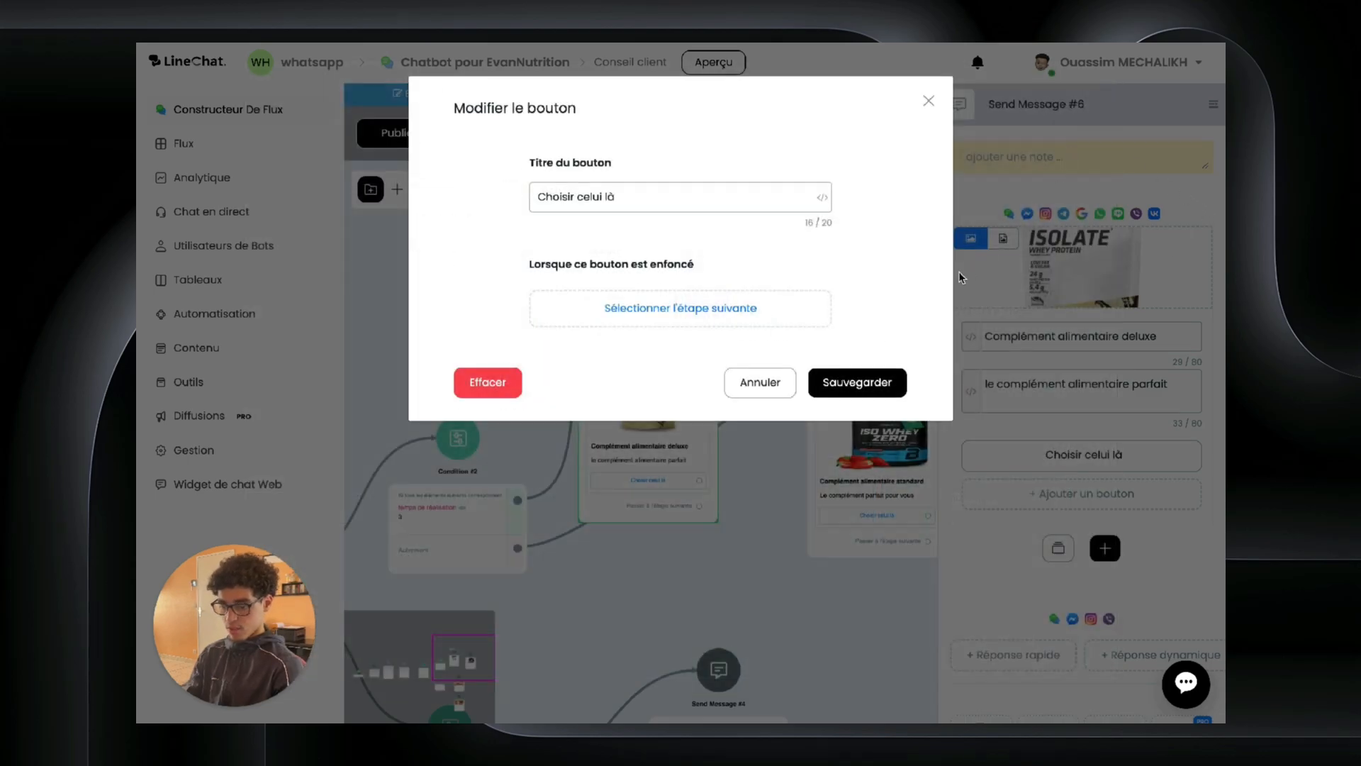
click(928, 101)
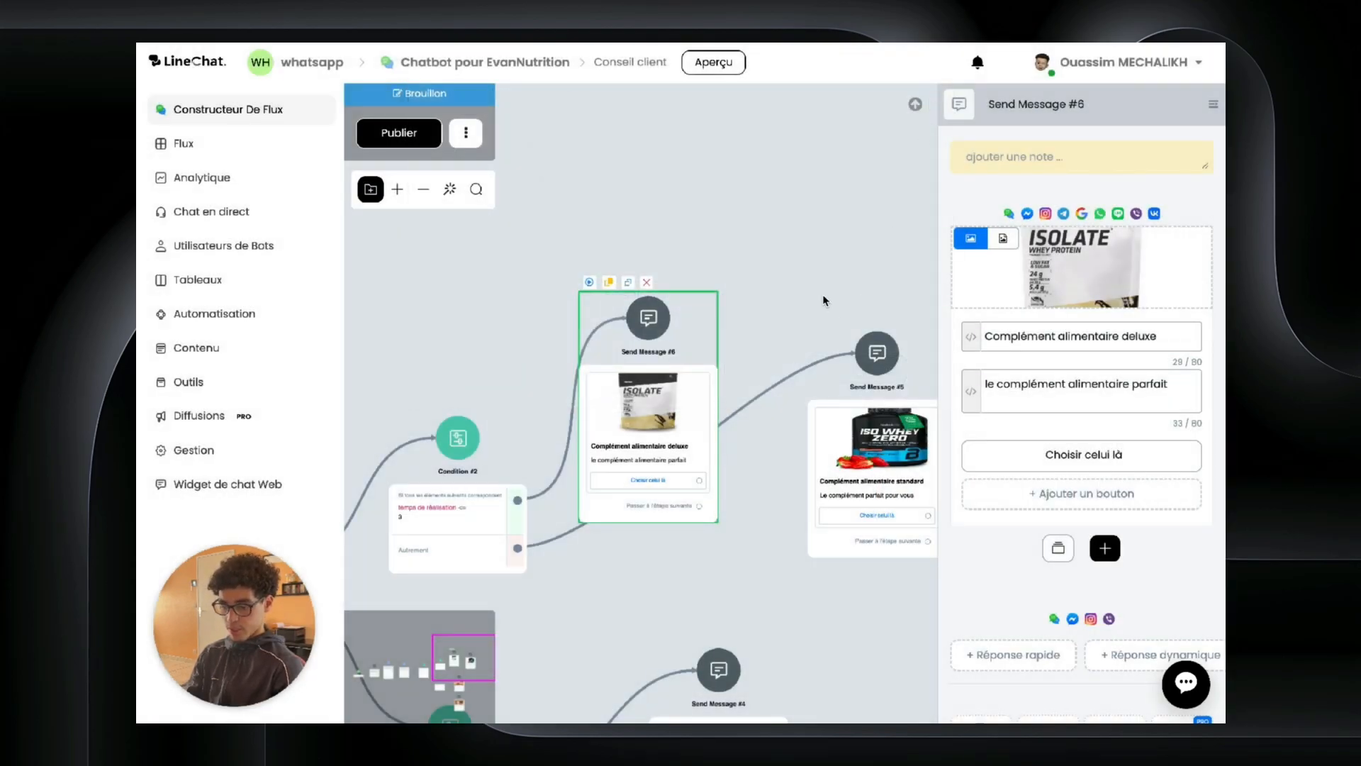
click(827, 305)
scroll(840, 407, down, 2)
scroll(840, 408, down, 5)
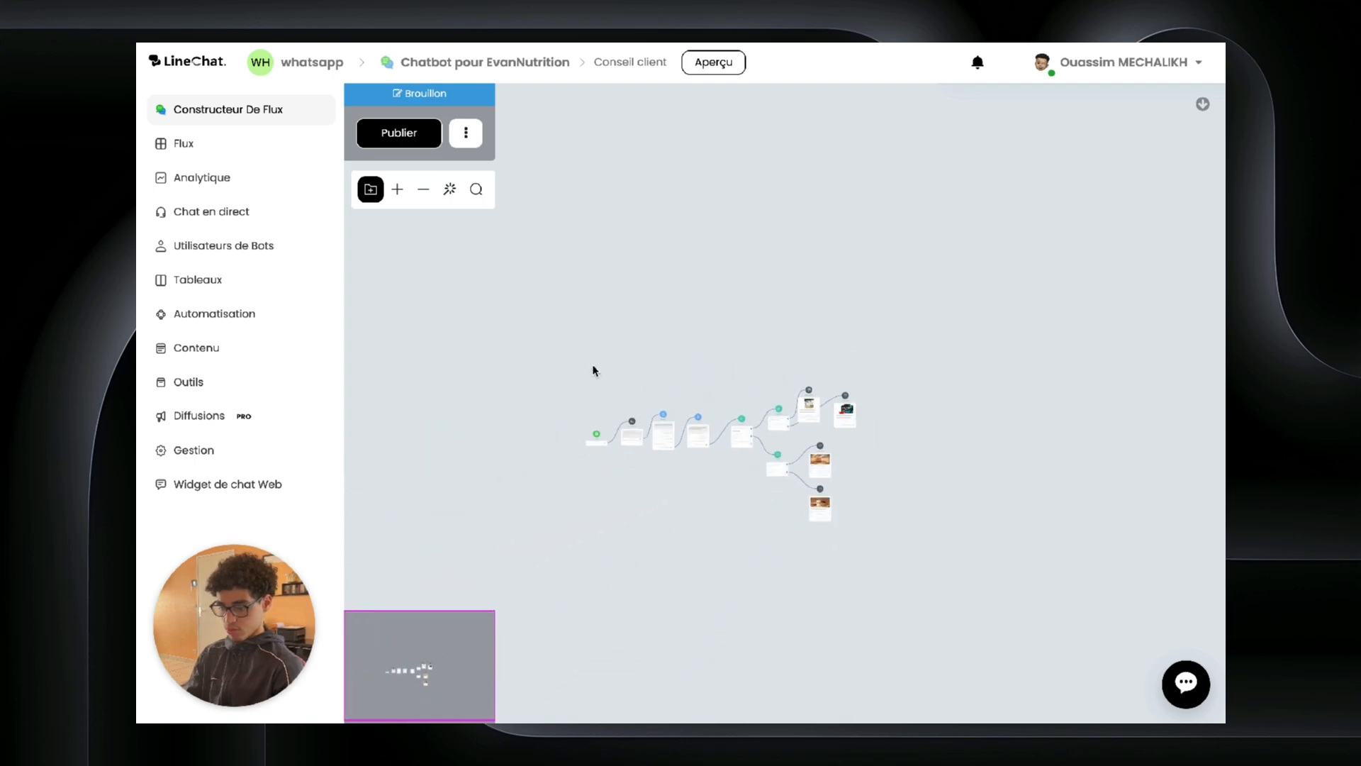
Step: Publish the centred Conseil client flow, then return to the subflows list
drag(593, 368, 704, 368)
scroll(705, 368, up, 2)
scroll(705, 369, down, 1)
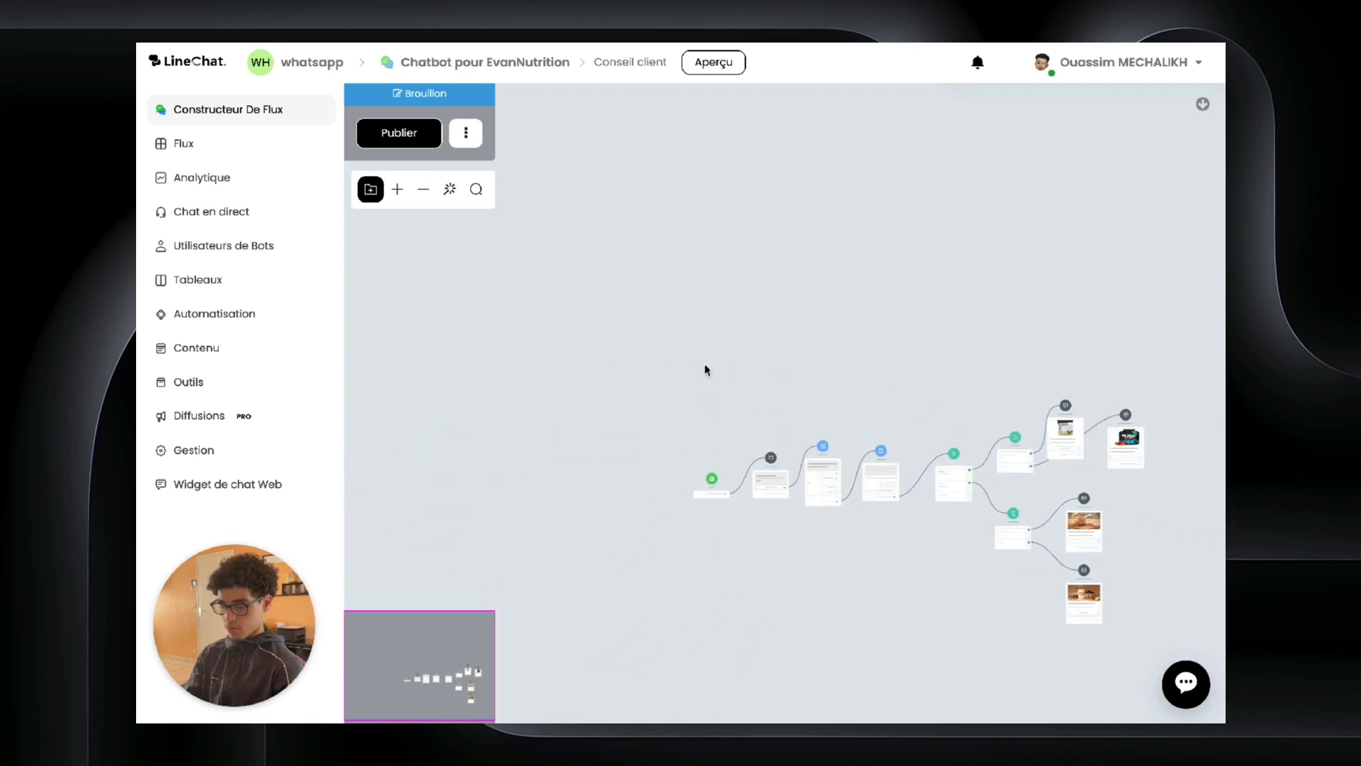
drag(798, 540, 617, 495)
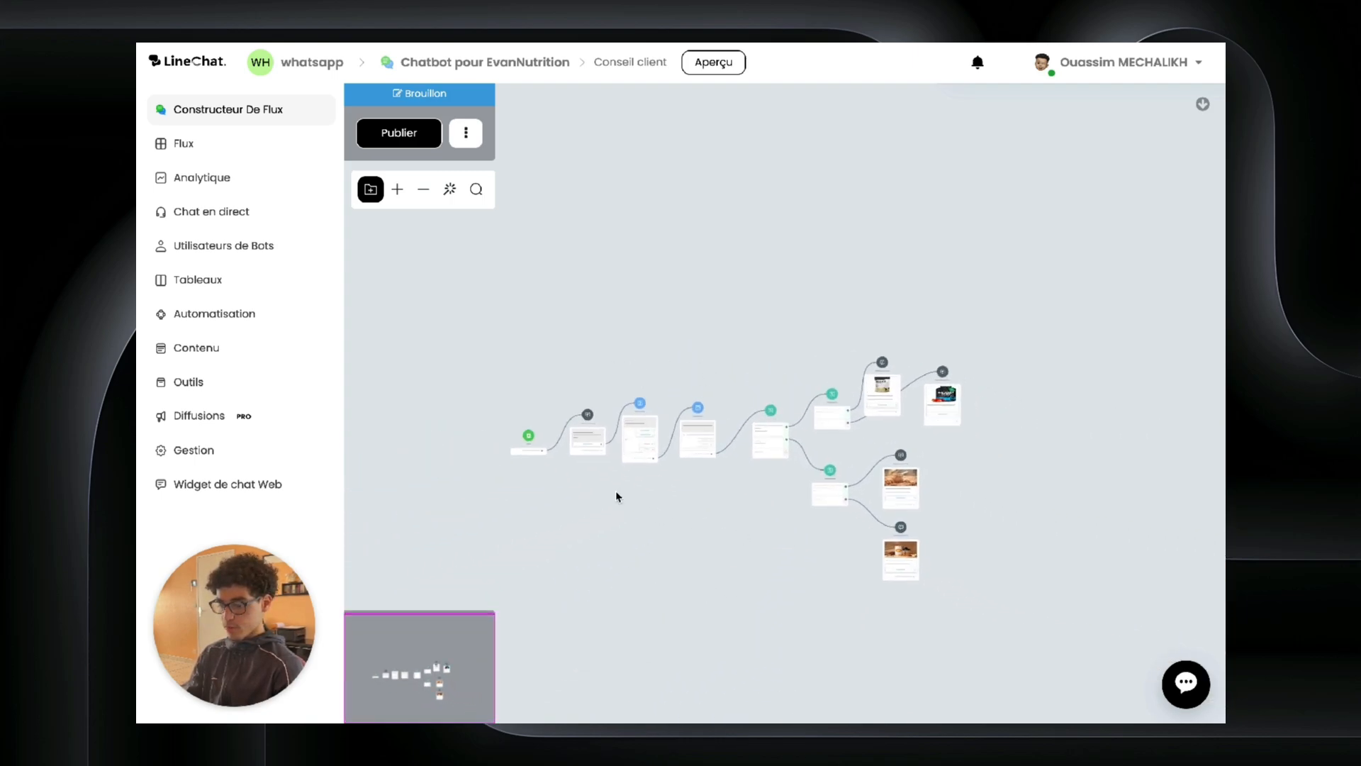
click(401, 133)
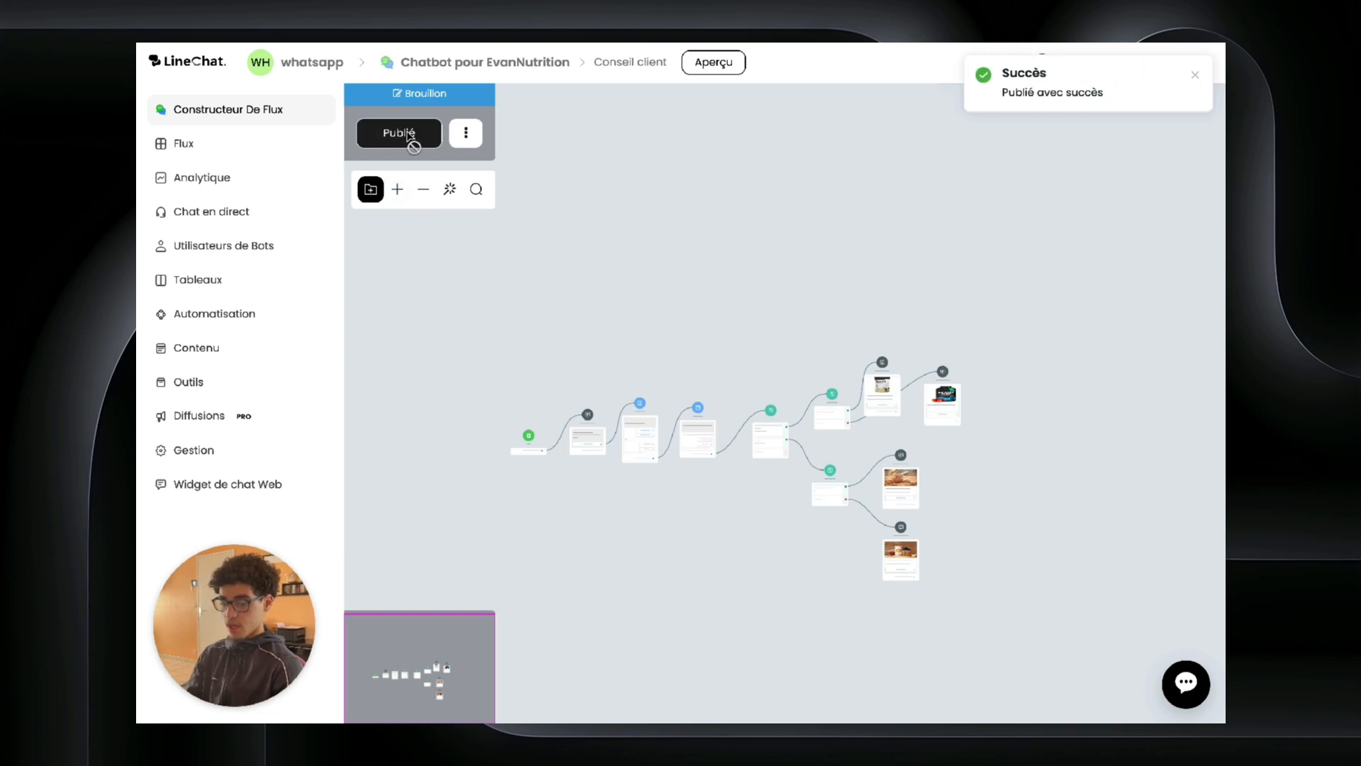
click(207, 141)
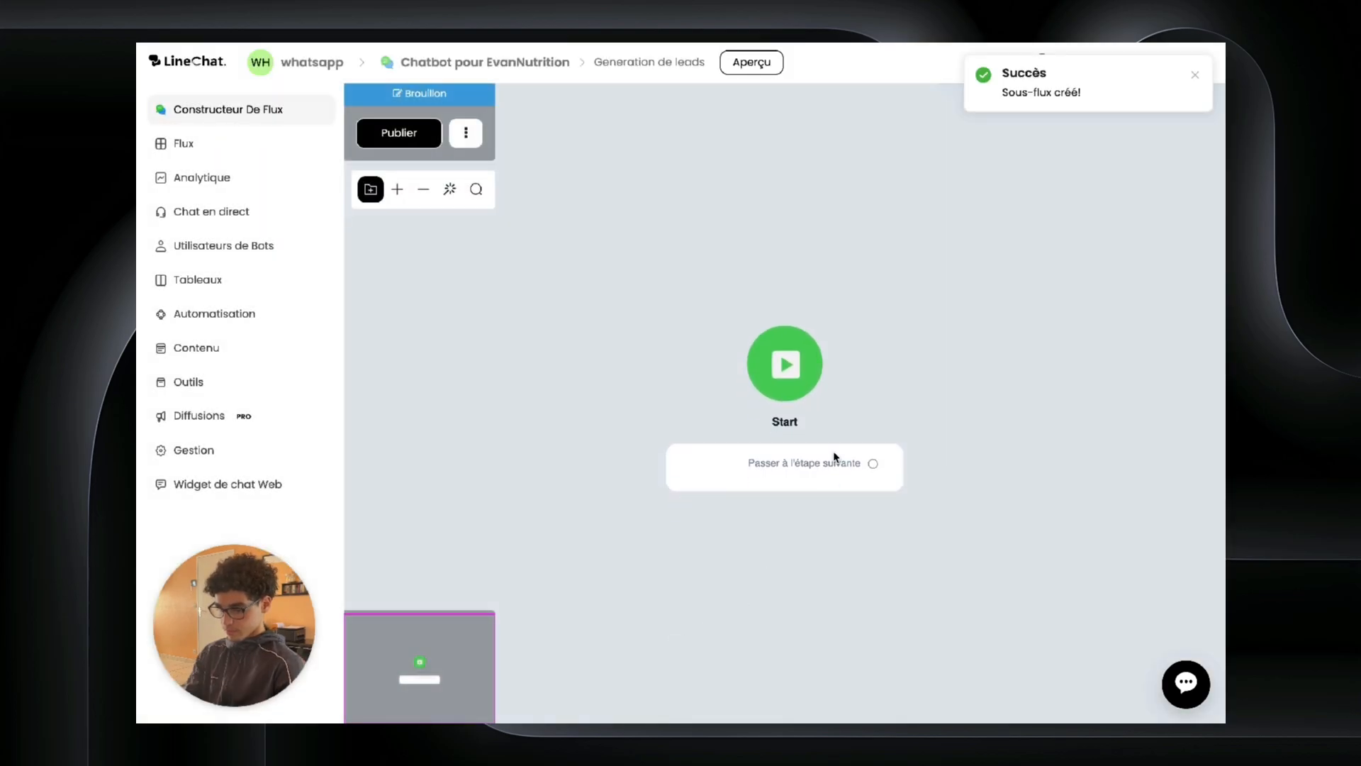
Step: Add an Histoire répondue trigger to the Generation de leads Start step and open its settings
click(811, 393)
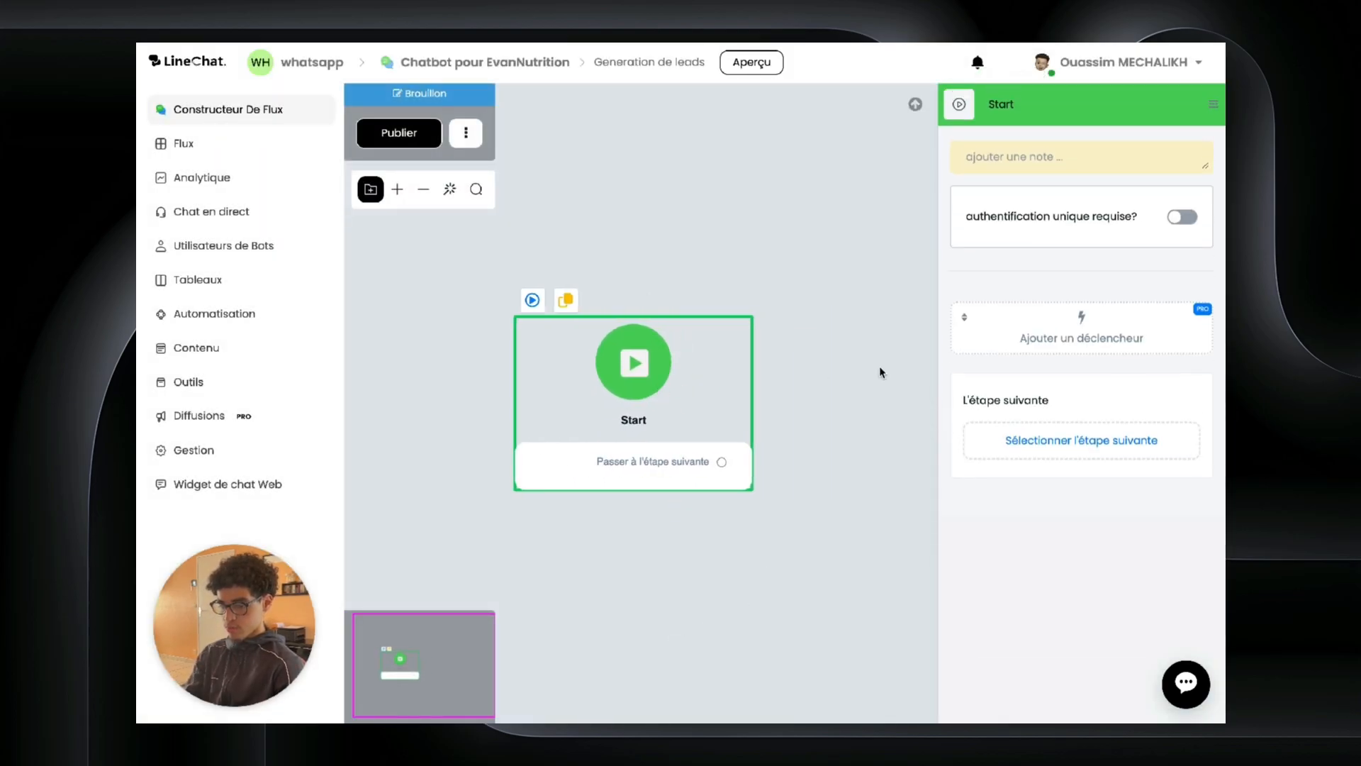
click(1036, 343)
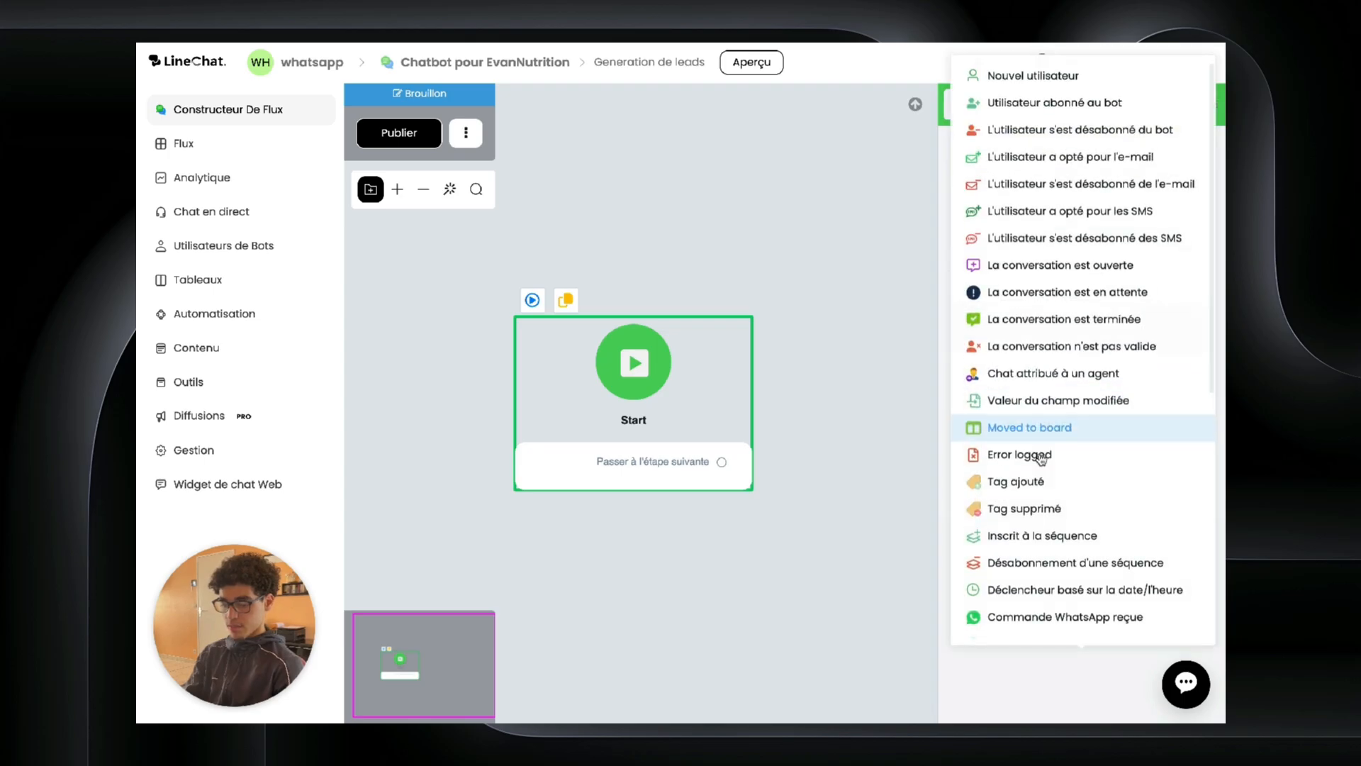
scroll(1024, 496, down, 6)
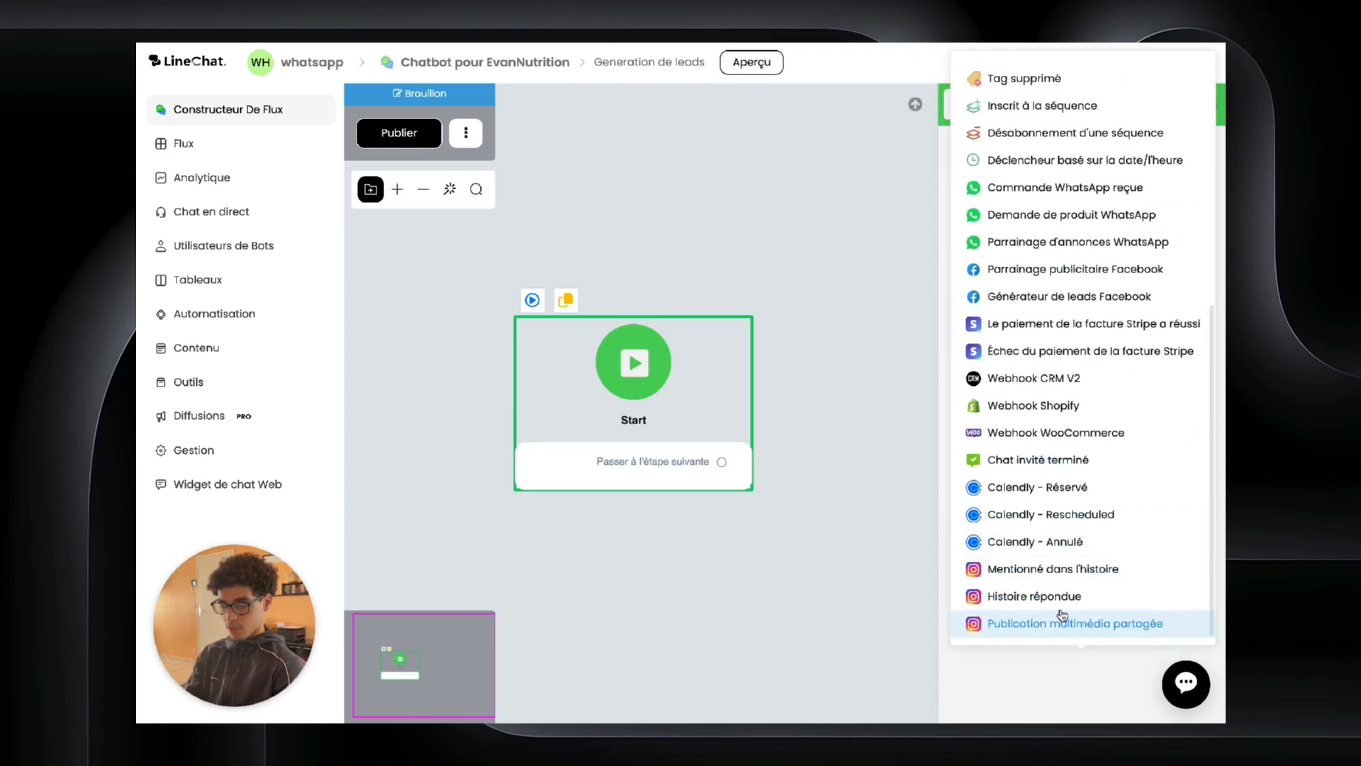
click(1021, 602)
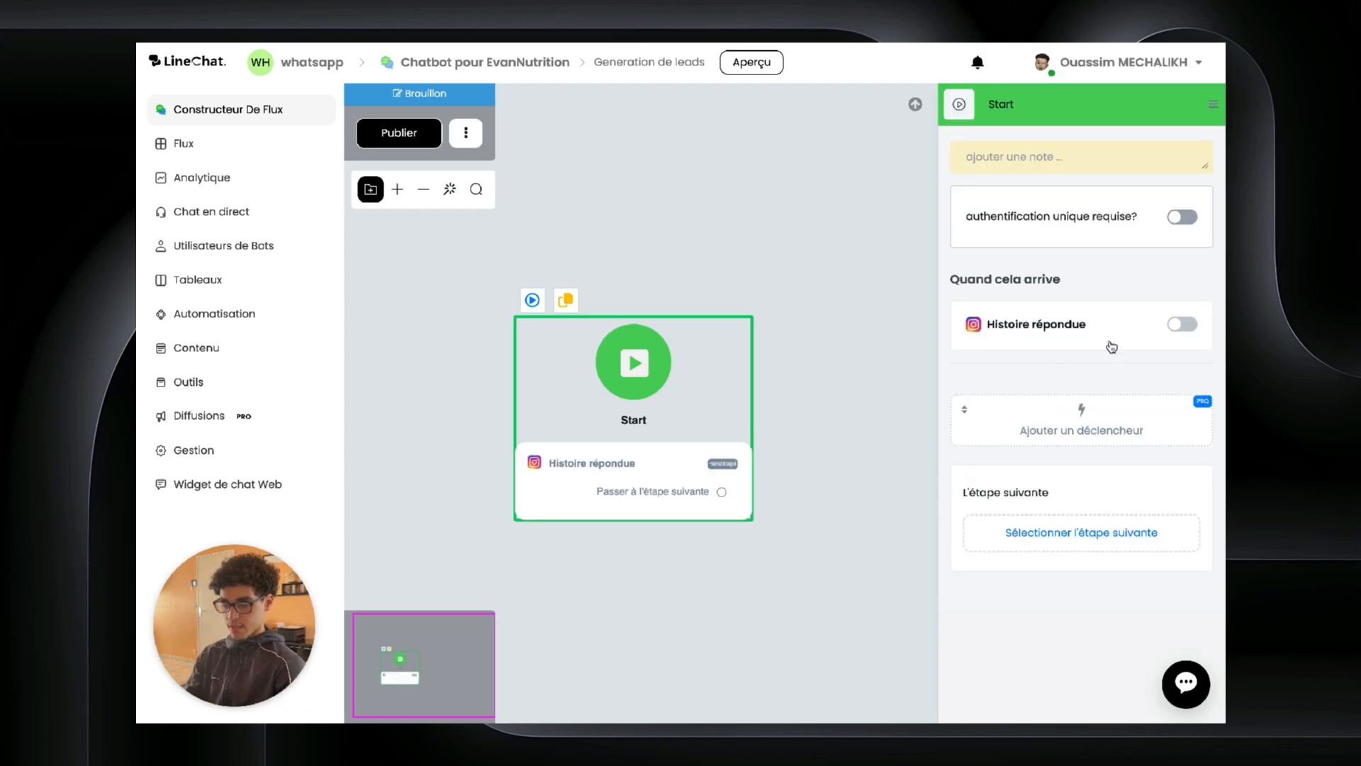
click(1163, 325)
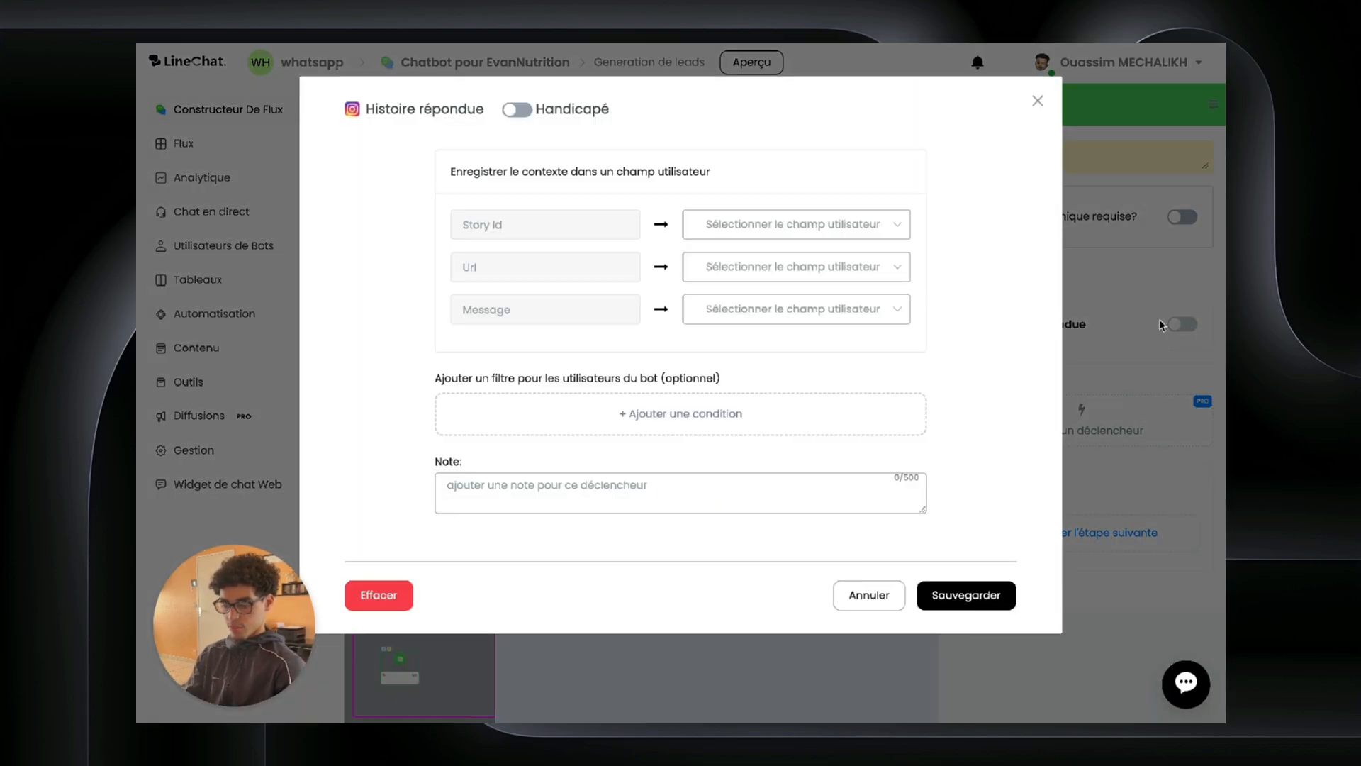
Step: Enable the Histoire répondue trigger and map its Message to the message-instagram user field
click(516, 110)
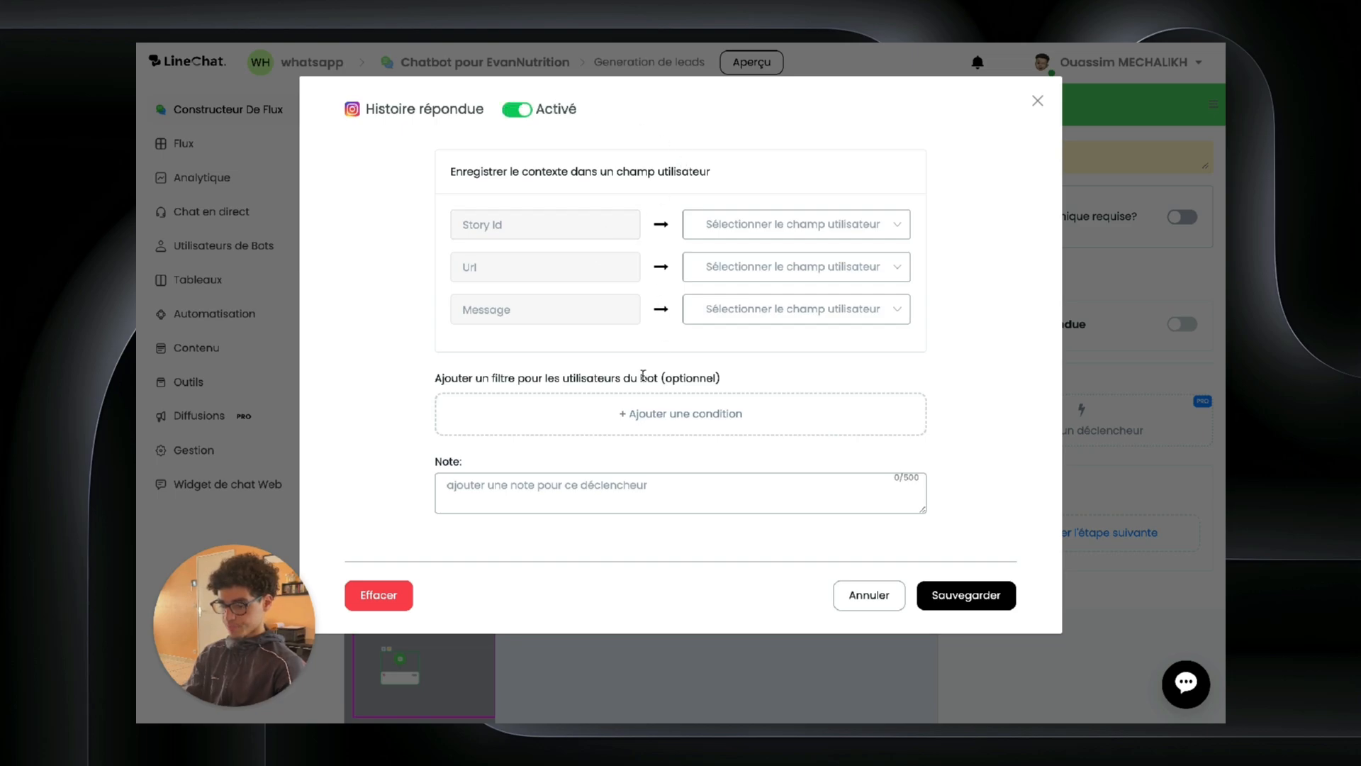
click(724, 314)
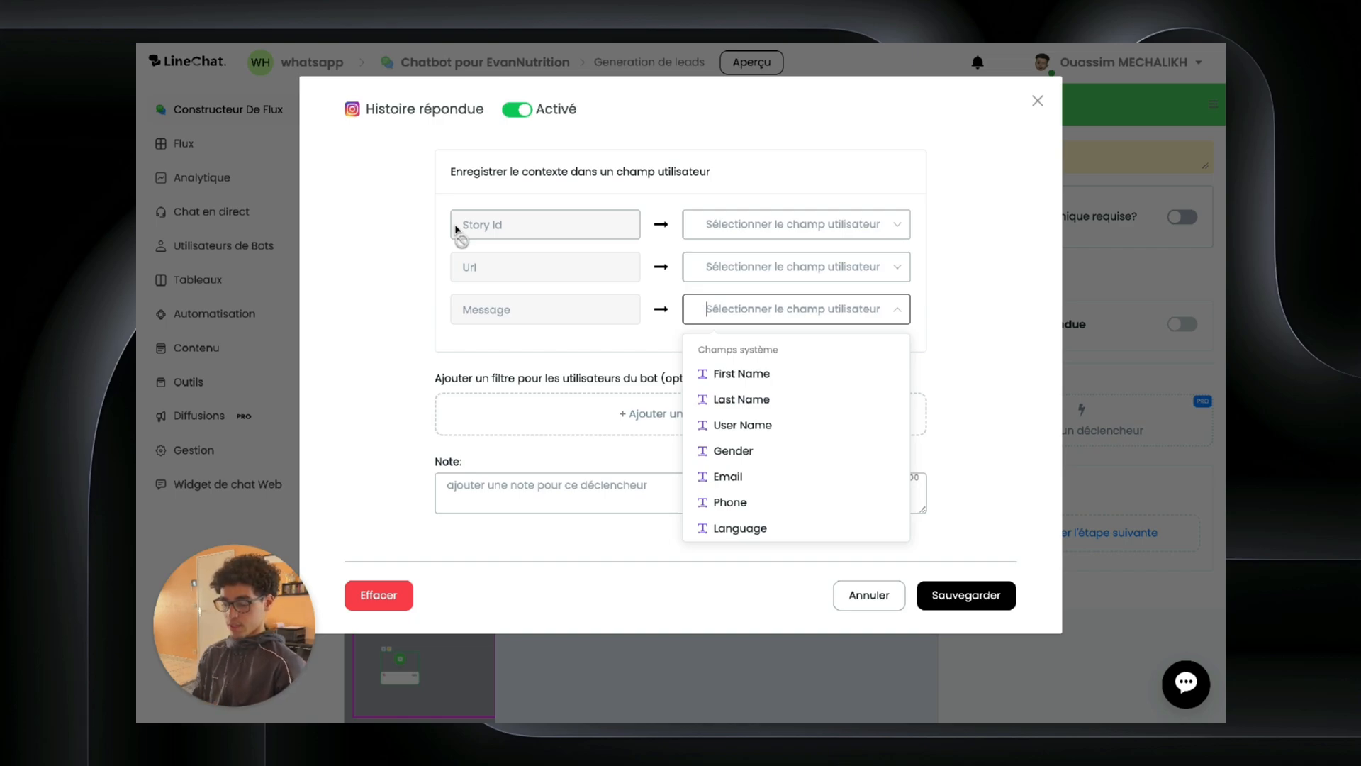
scroll(726, 407, down, 3)
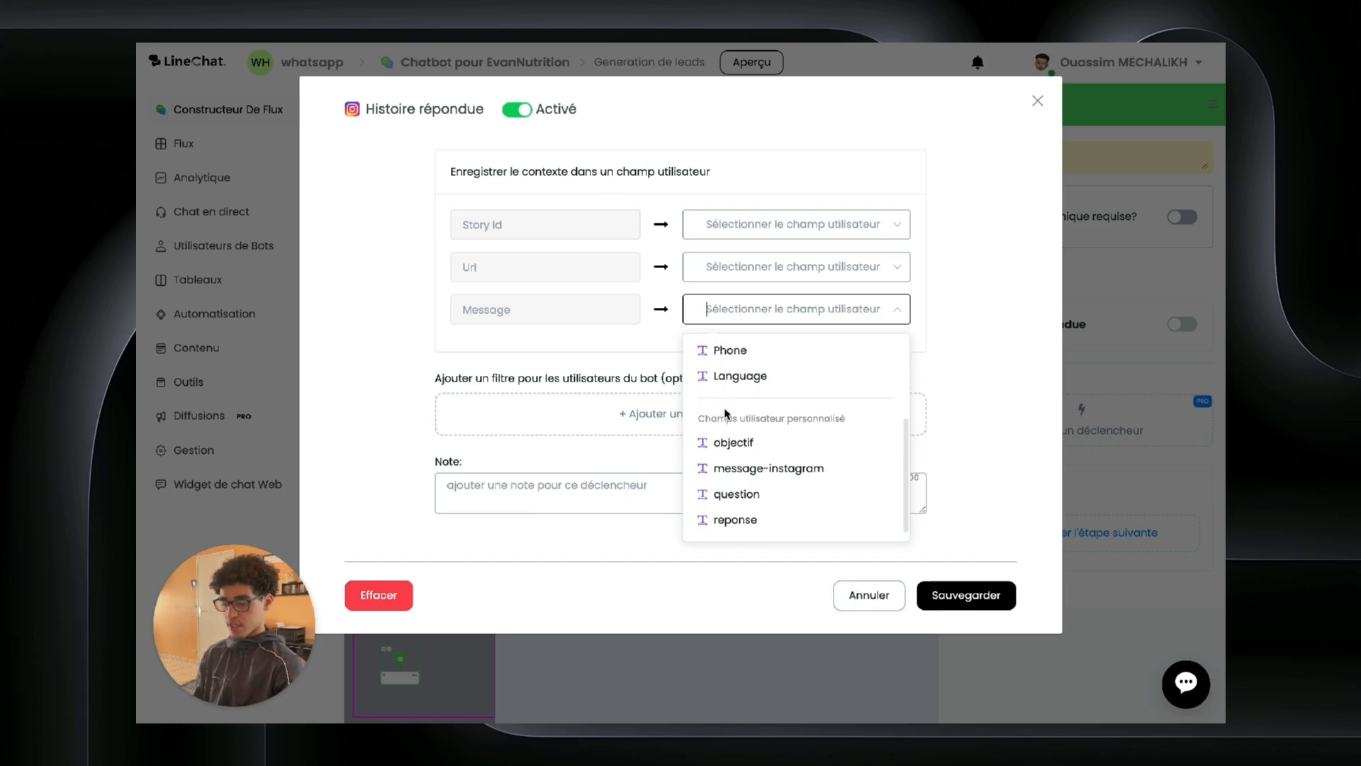
scroll(723, 402, up, 1)
scroll(723, 401, down, 1)
scroll(721, 397, up, 3)
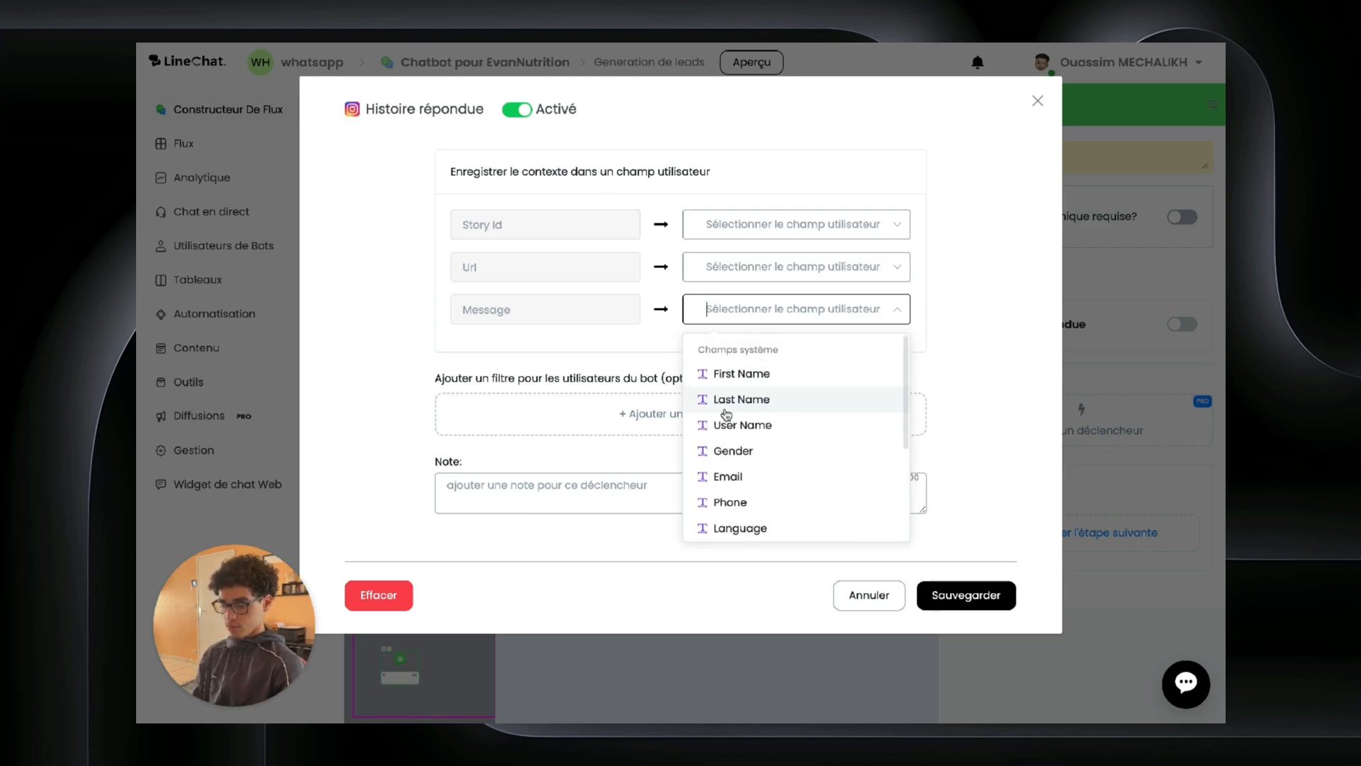
click(596, 354)
click(744, 310)
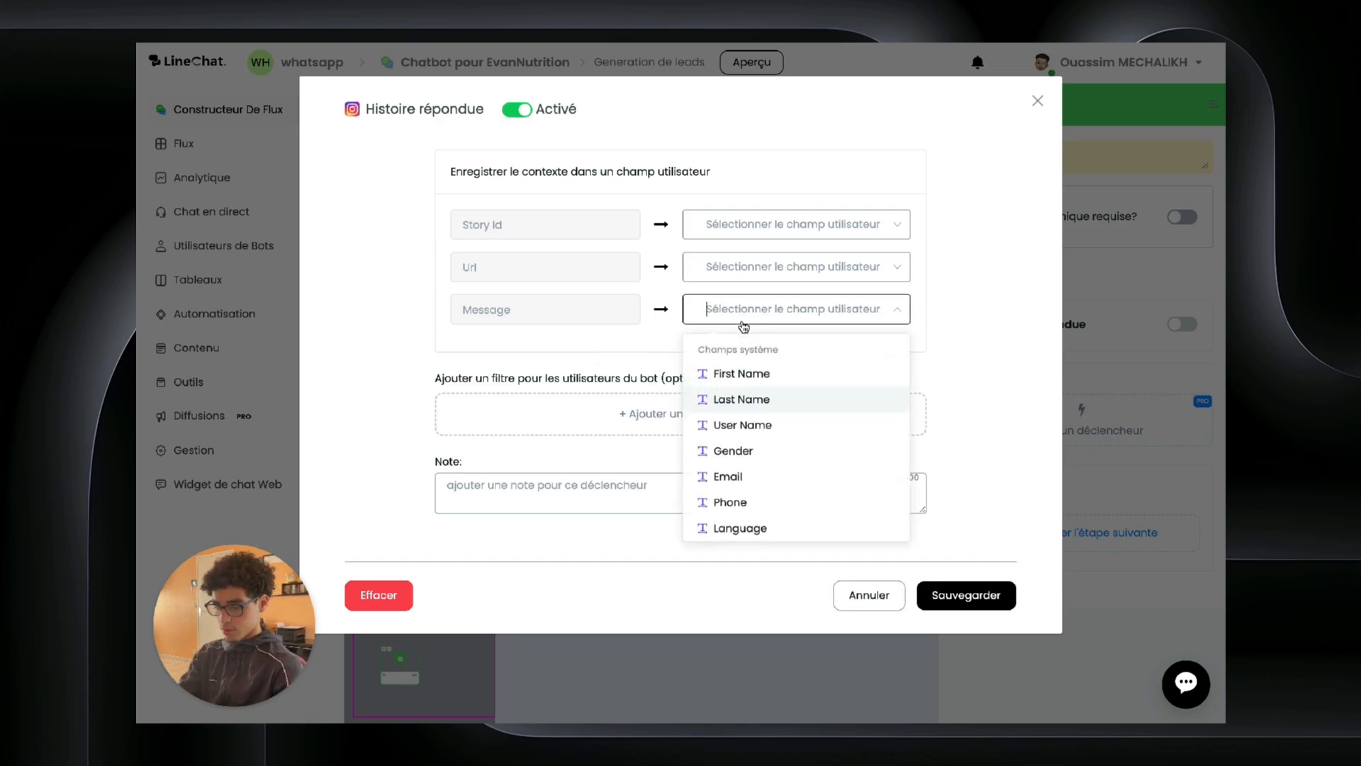
text(messa)
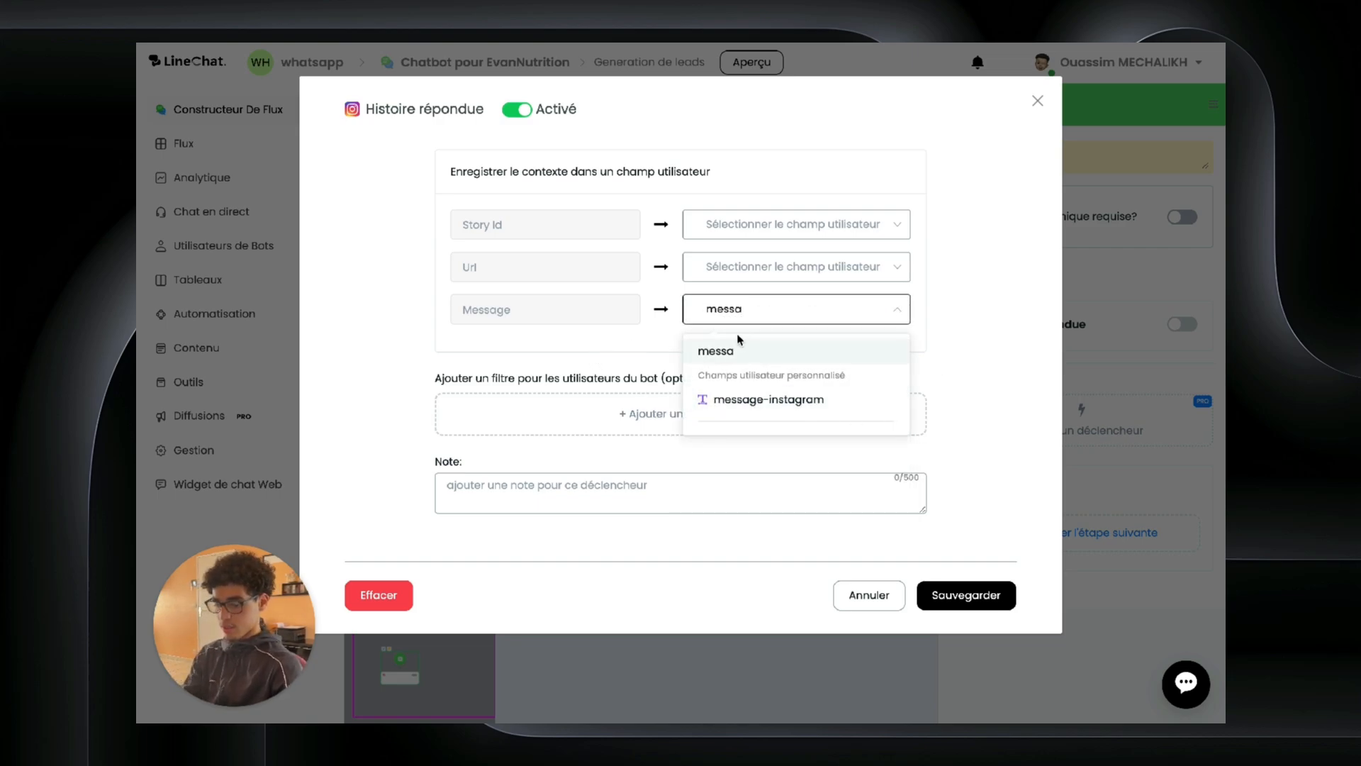
click(730, 398)
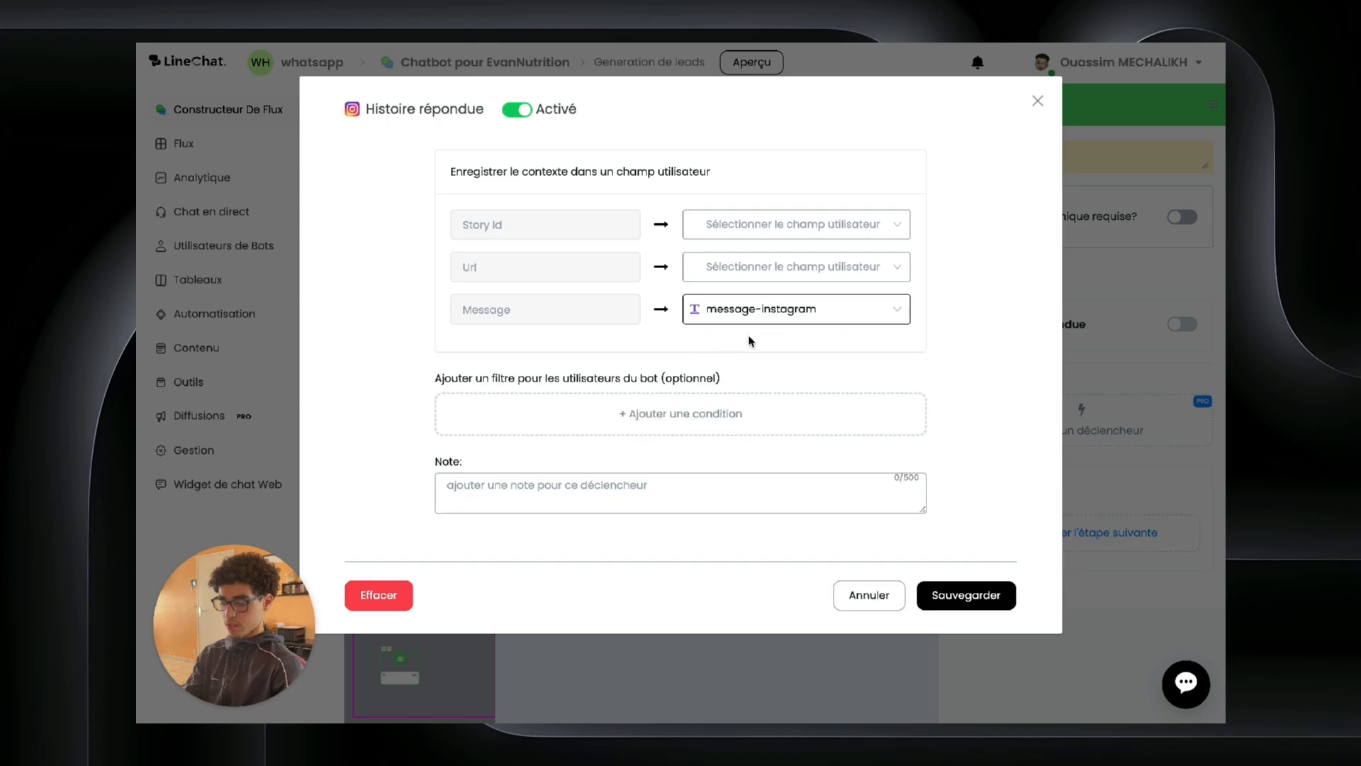
Step: Save the trigger and add a Condition step after Start with a new condition group
click(965, 595)
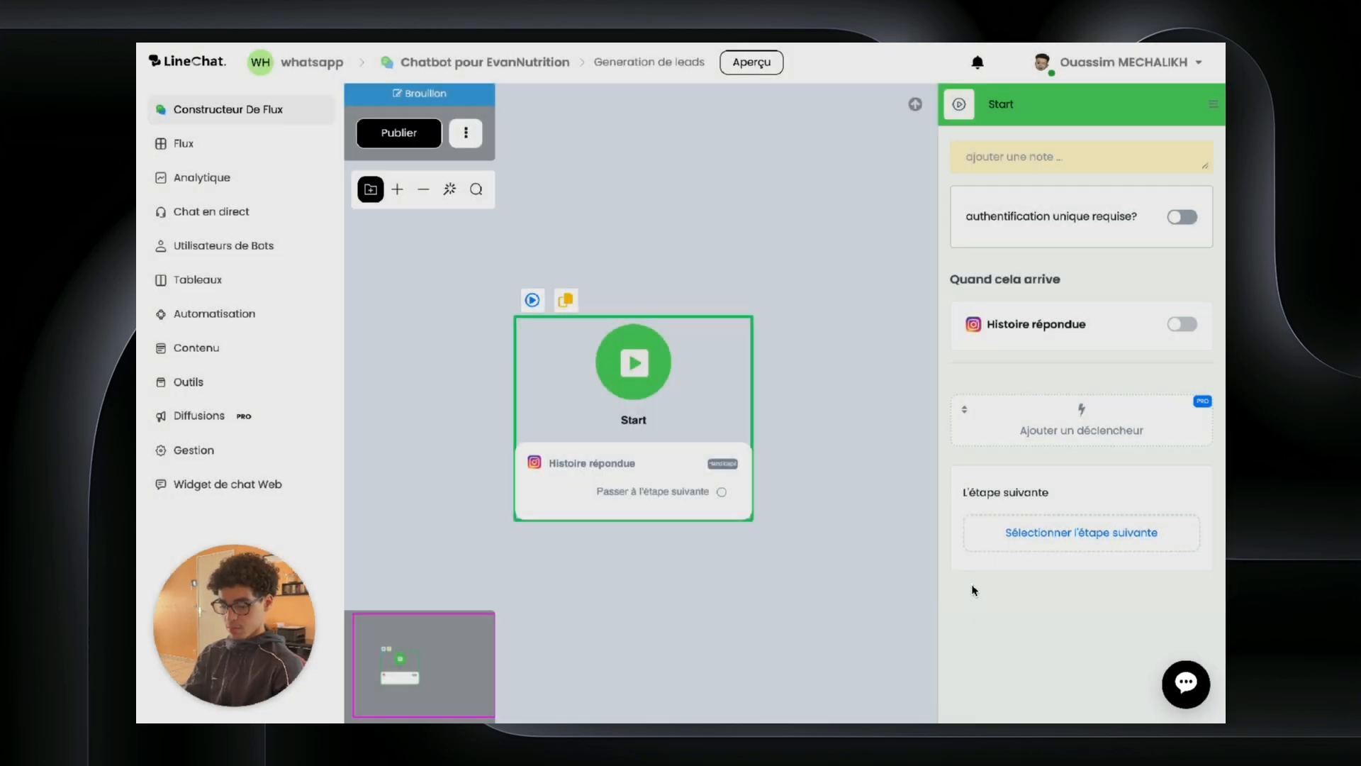
drag(822, 529, 631, 536)
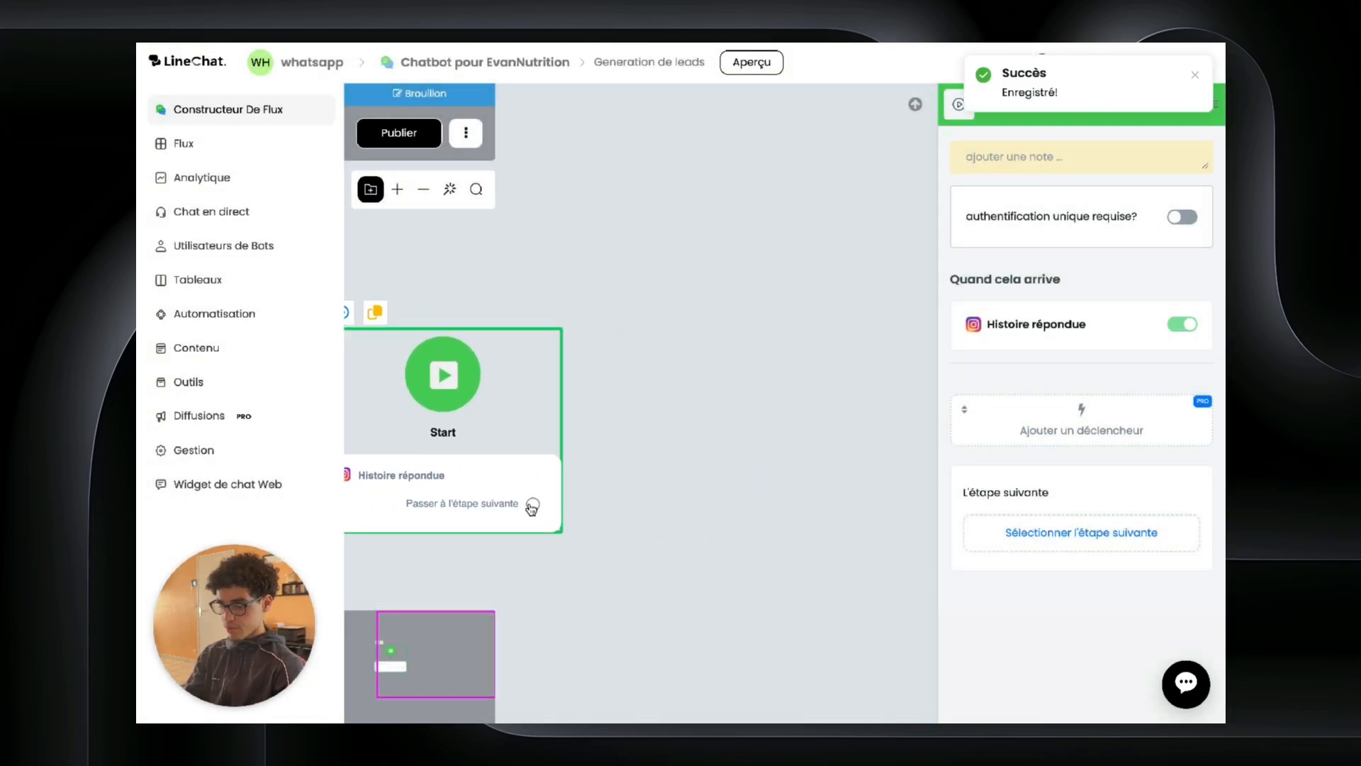
drag(534, 504, 705, 350)
click(774, 504)
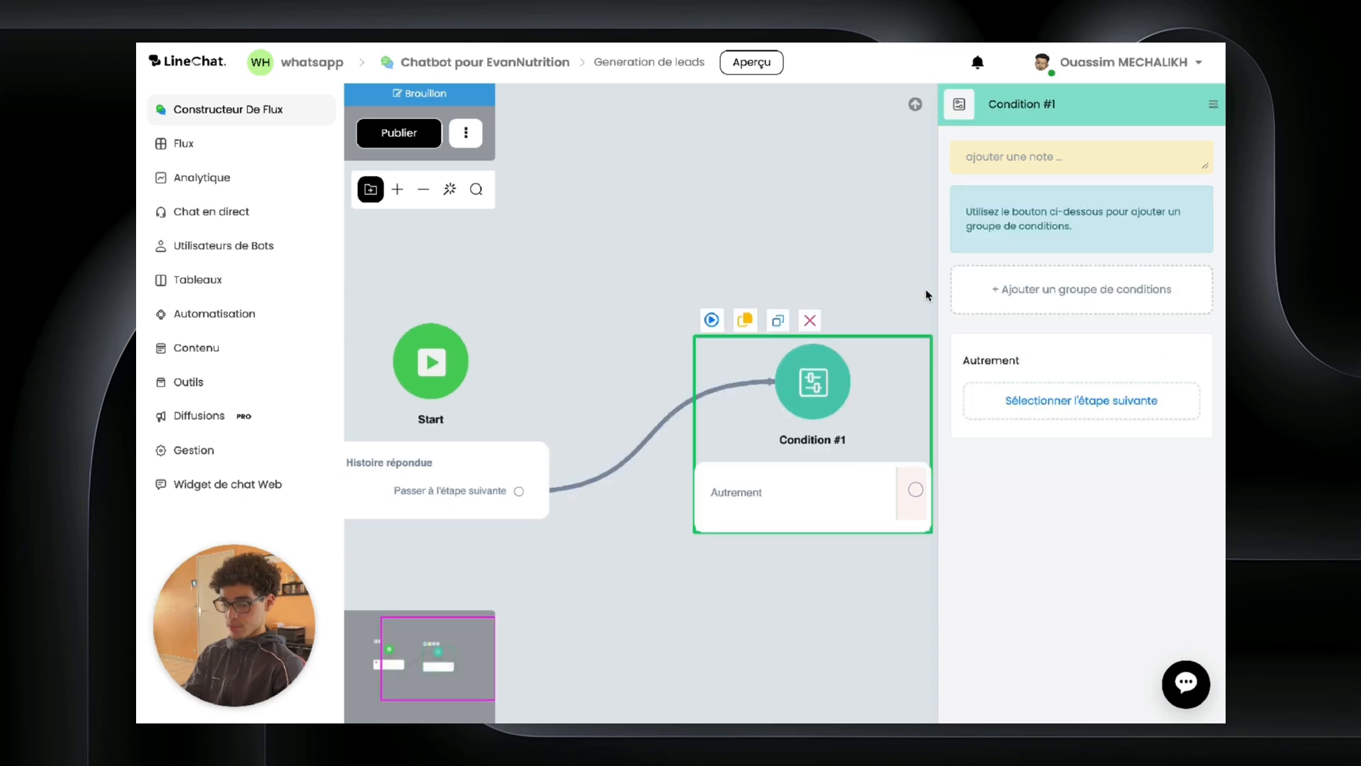
click(989, 295)
click(1106, 352)
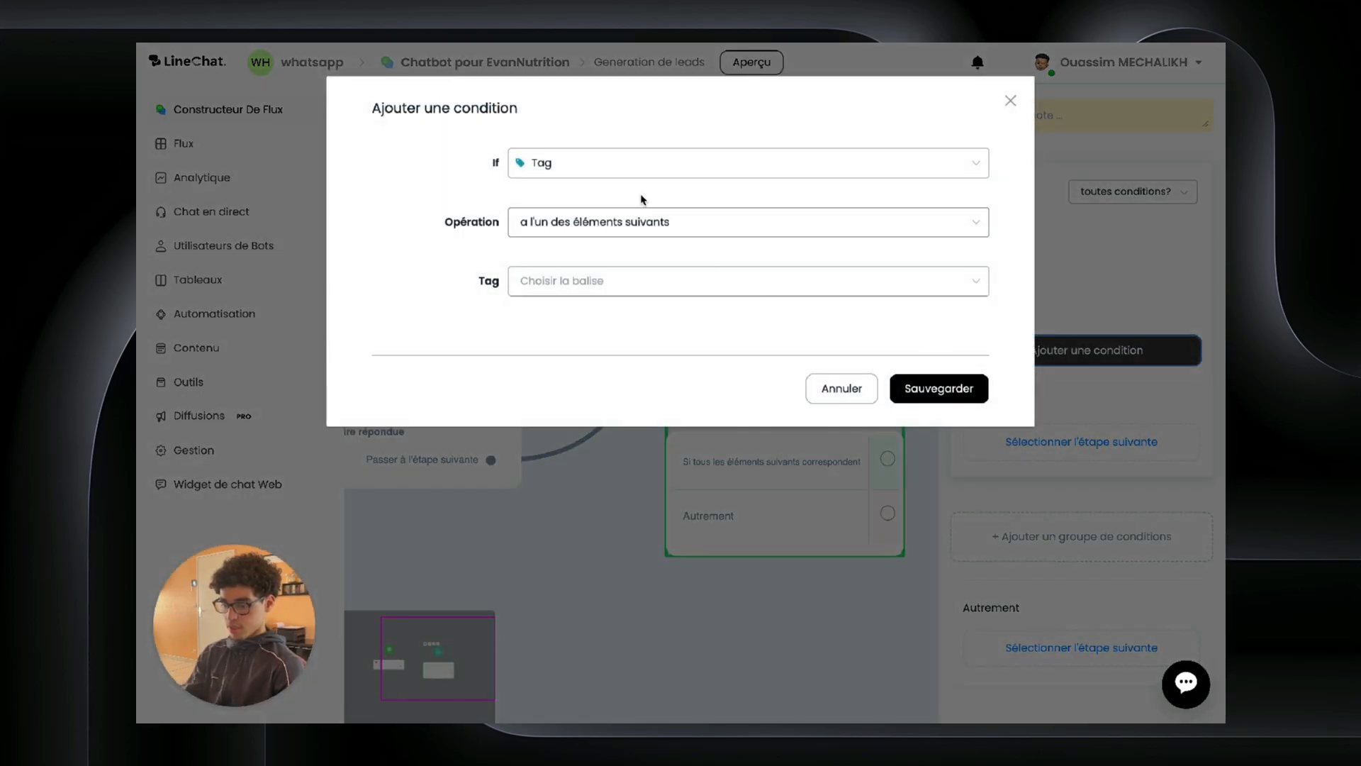
Step: Set the condition to message-instagram is Ebook and start a step from its matching branch
click(631, 164)
scroll(619, 262, down, 15)
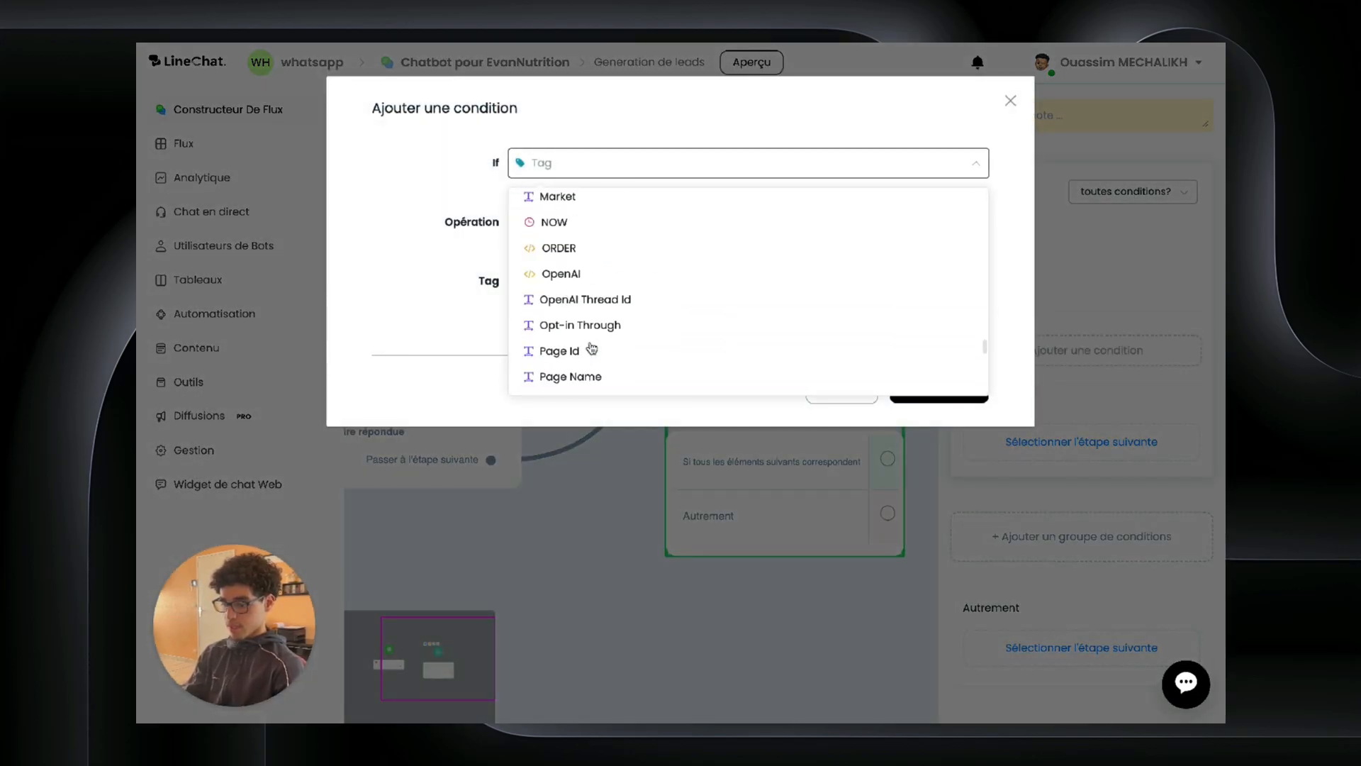
scroll(586, 338, down, 3)
click(584, 257)
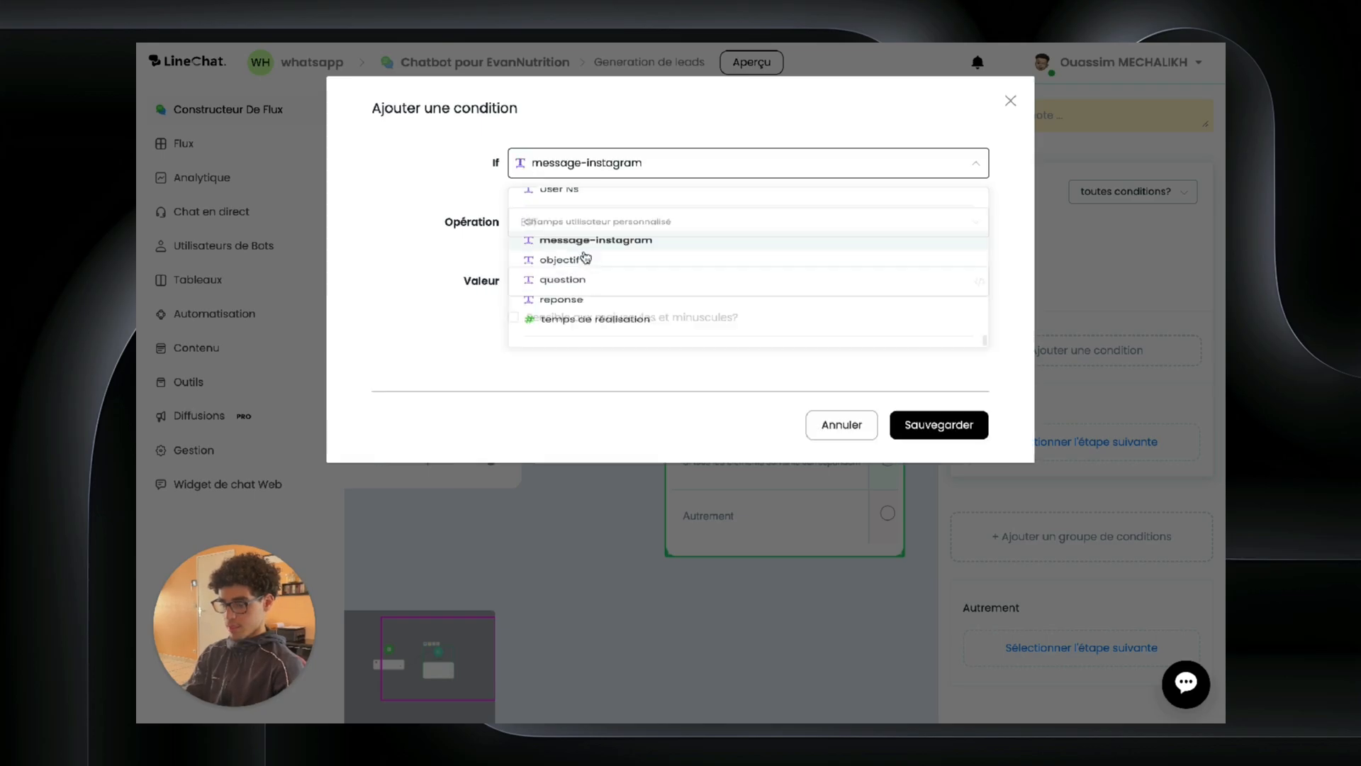
click(543, 281)
text(Eboo)
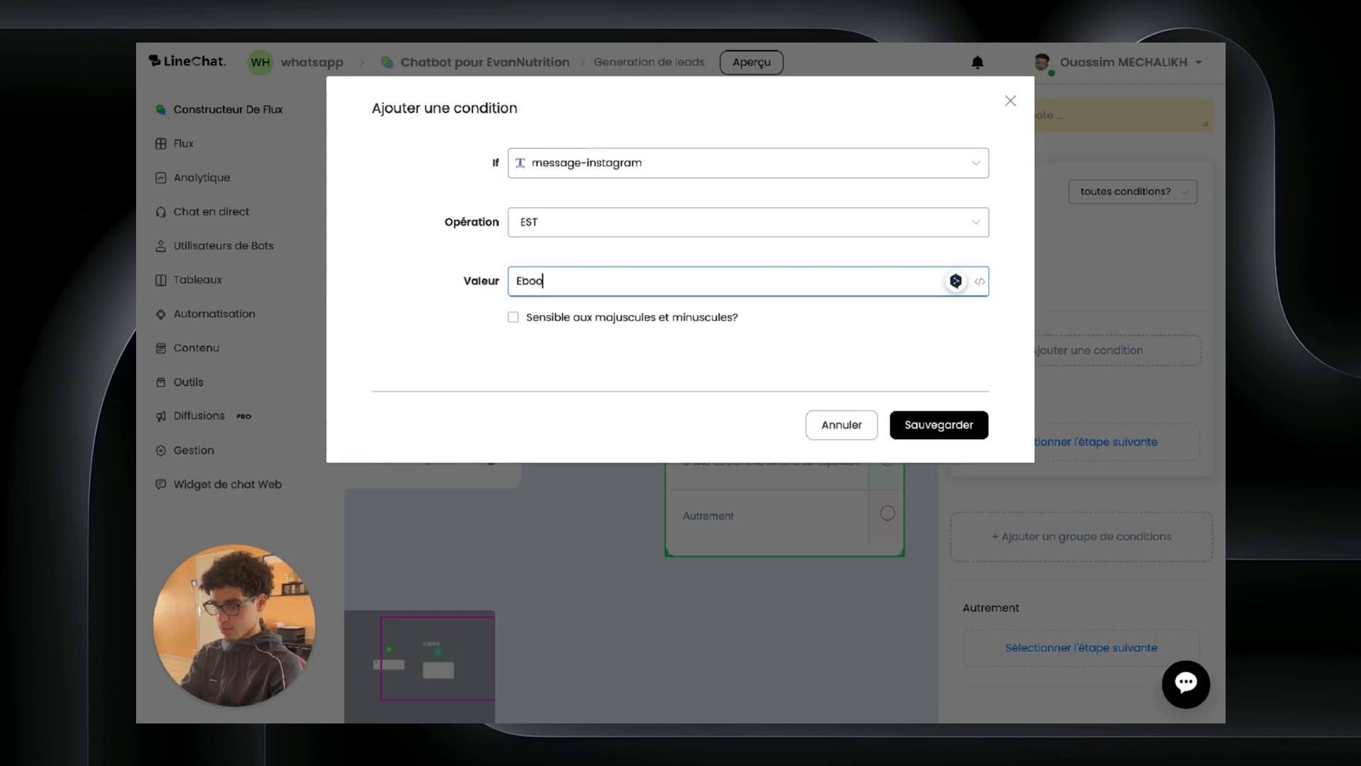
text(k)
click(907, 422)
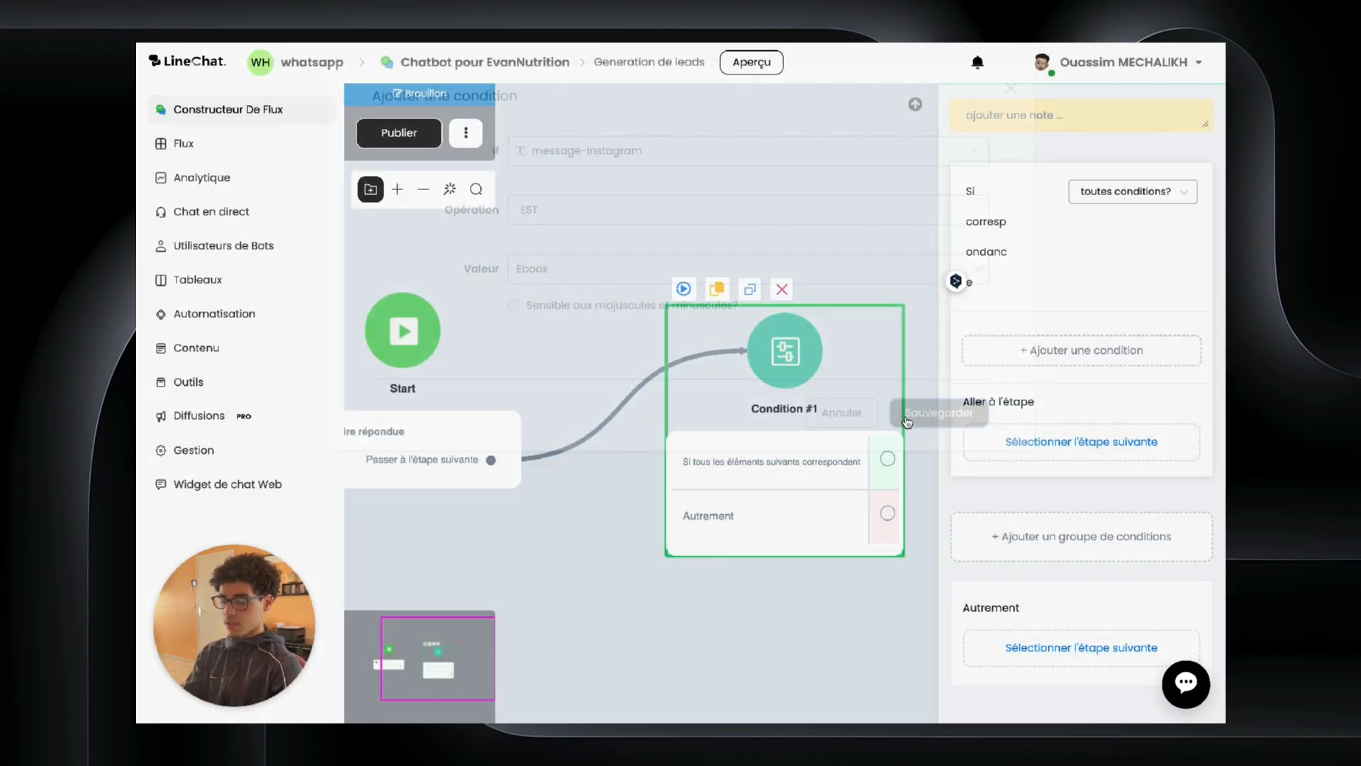
drag(857, 244, 559, 245)
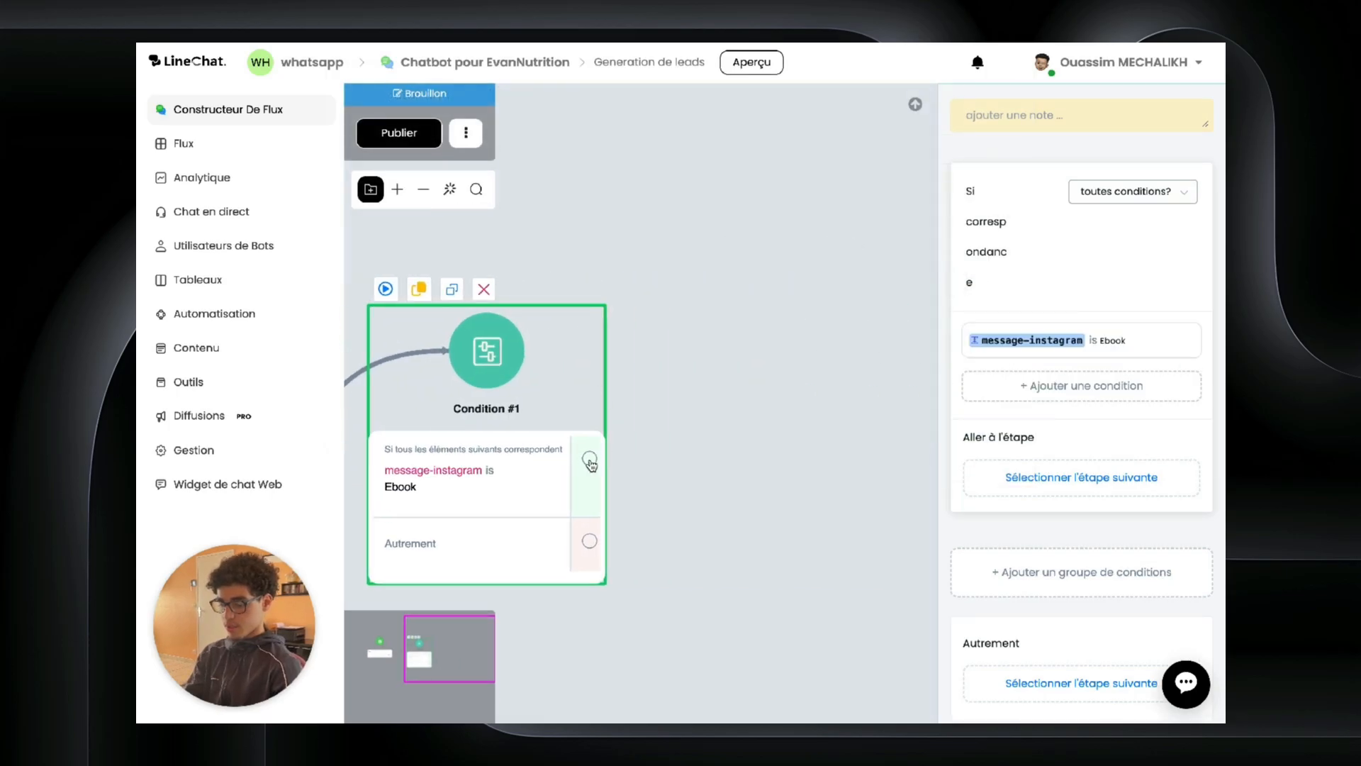
drag(590, 462, 808, 287)
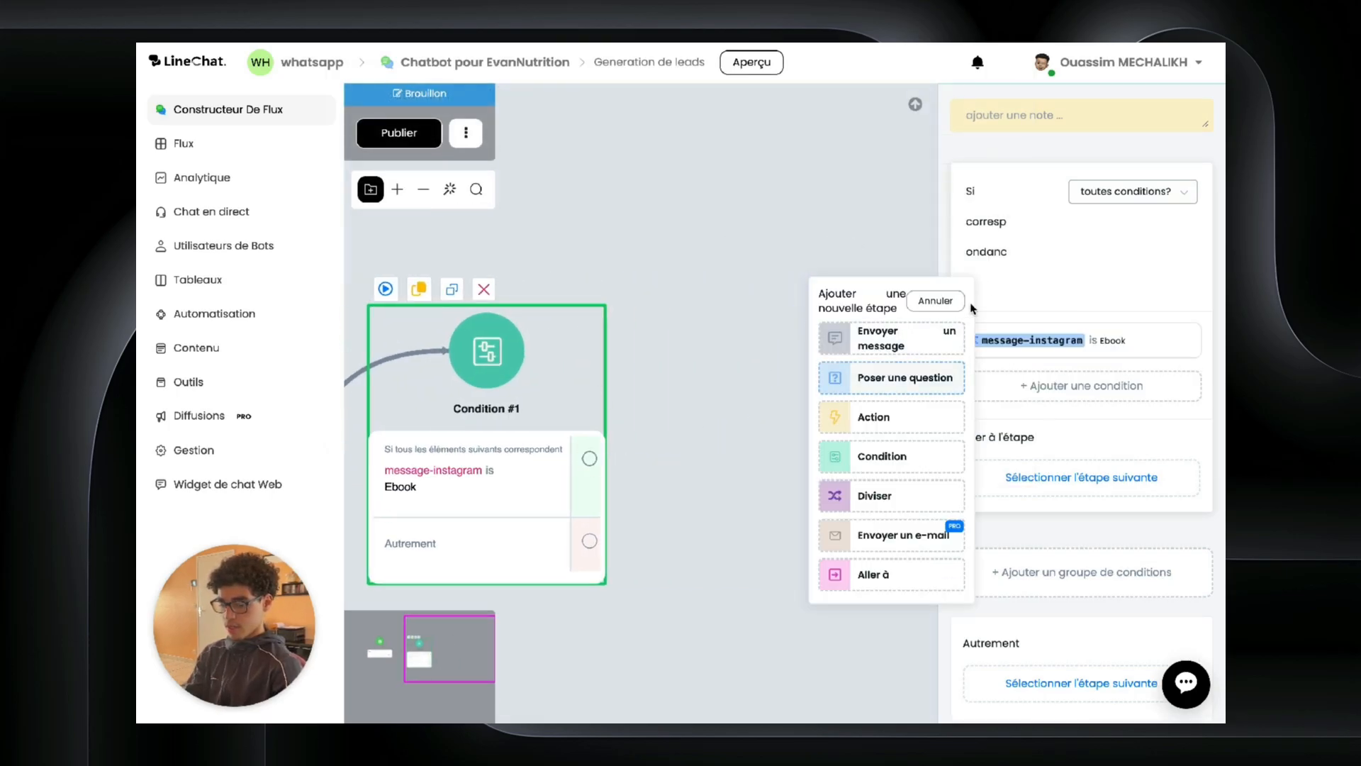
Step: Add a question step to the Ebook branch, copy its question sentence, and delete the Text block
click(891, 377)
click(981, 273)
click(1007, 206)
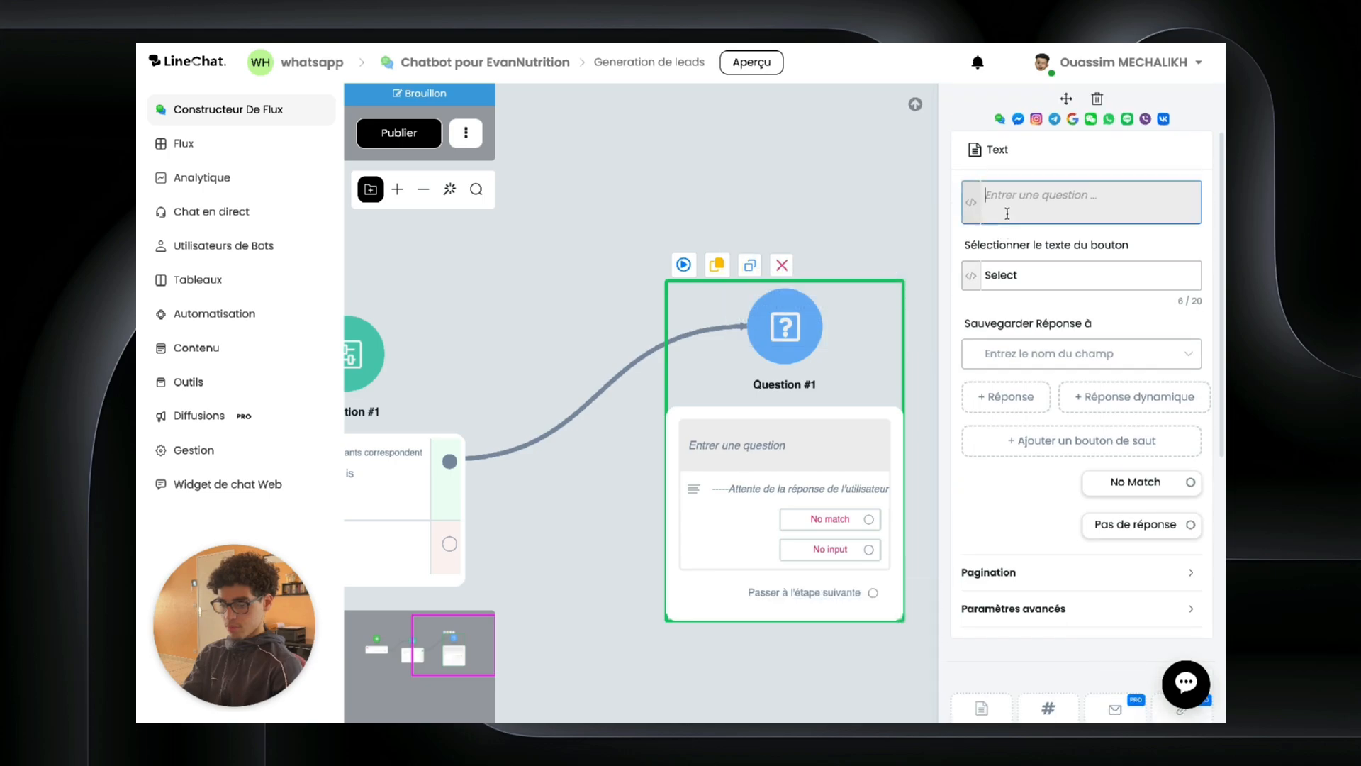
text(Mzr)
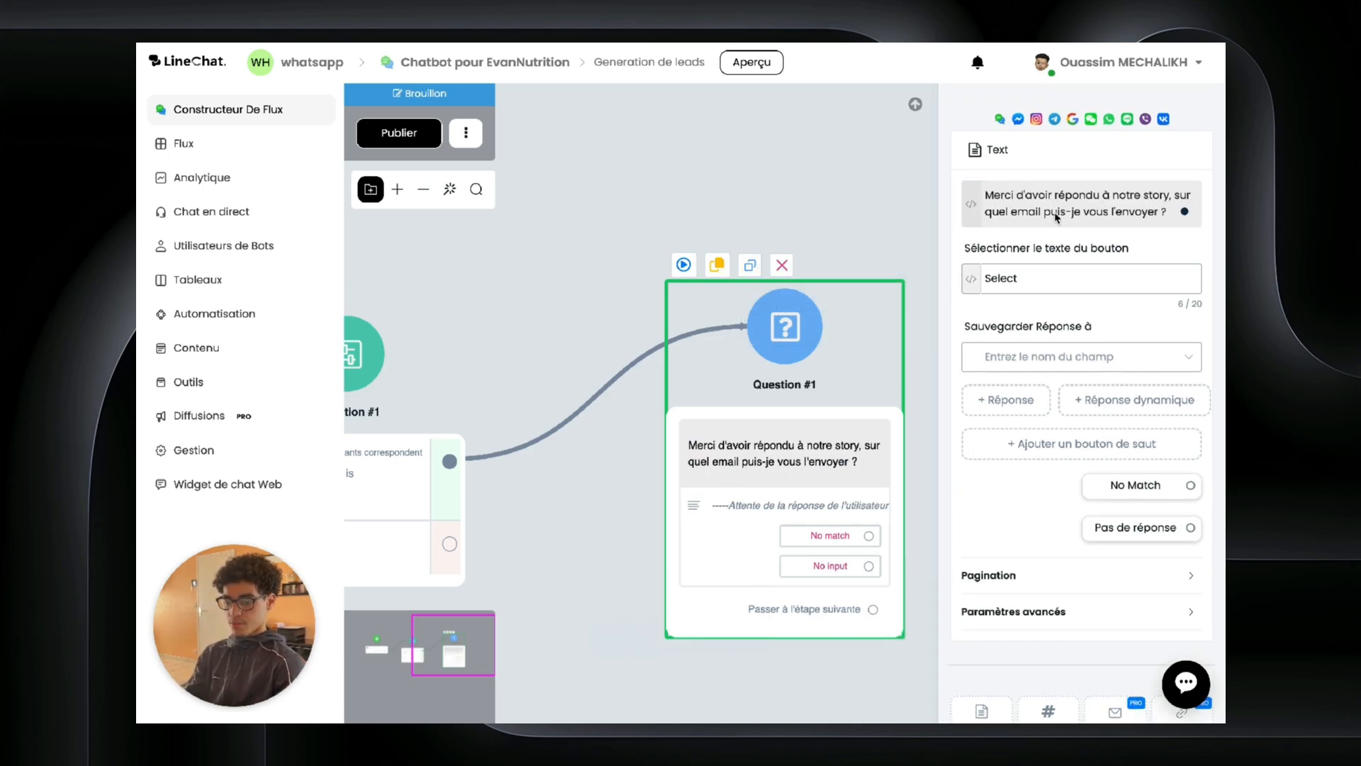
triple_click(1055, 212)
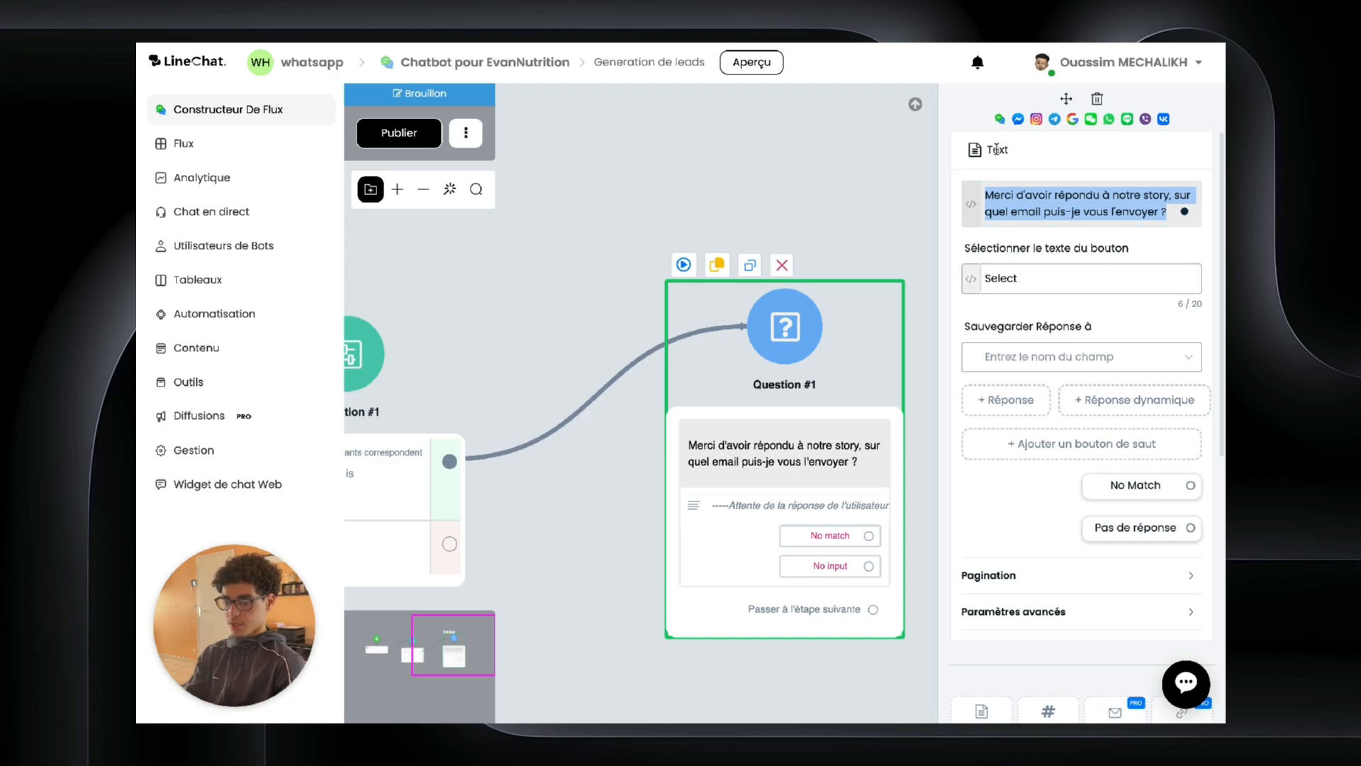
key(super+c)
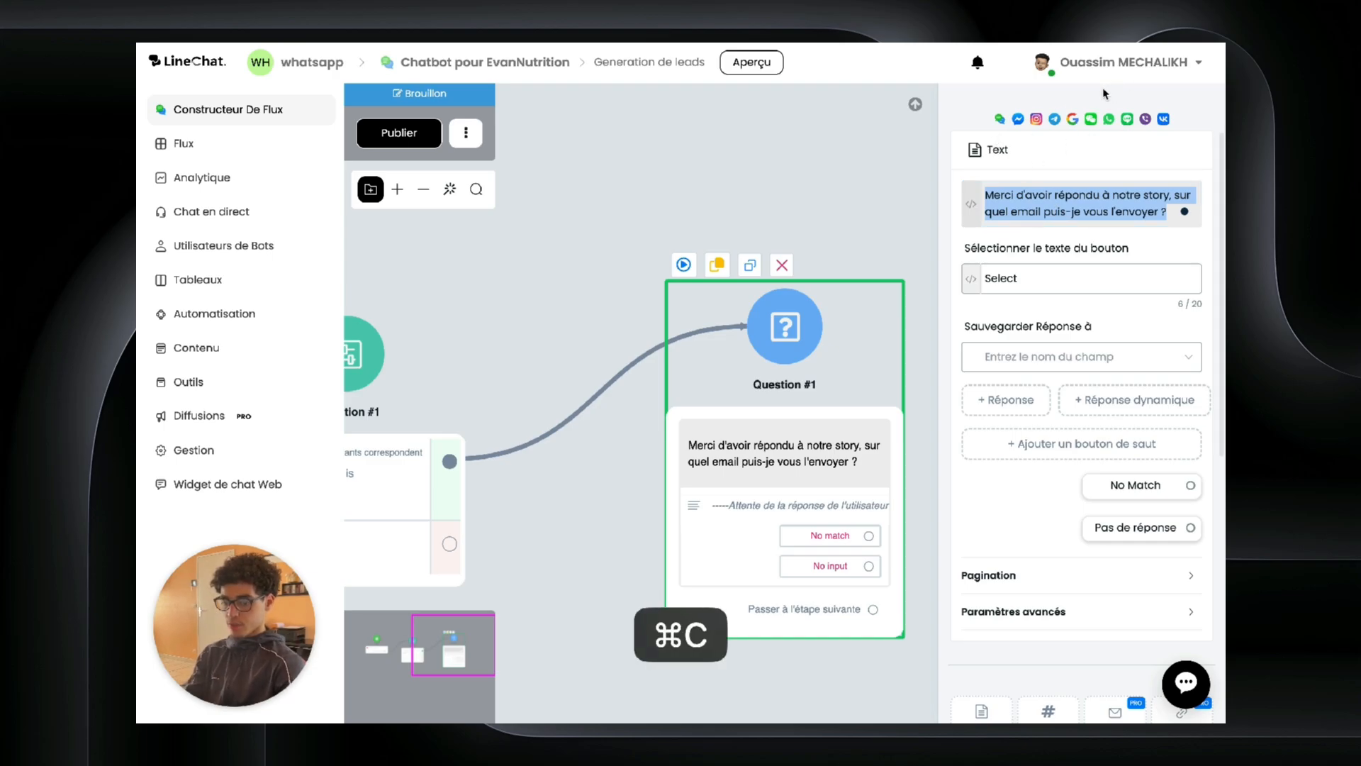
click(1097, 98)
click(792, 409)
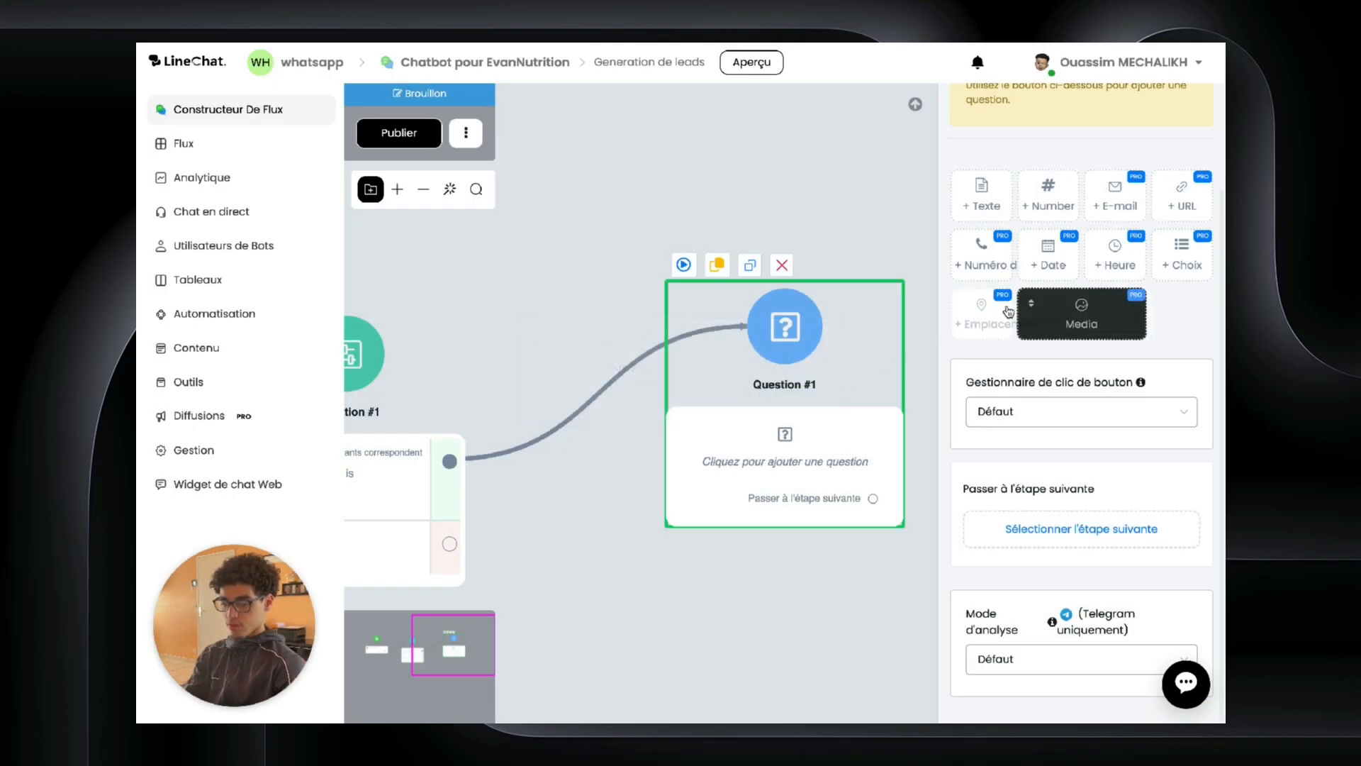
Step: Add an E-mail question block containing the copied sentence asking where to send the story
click(1135, 207)
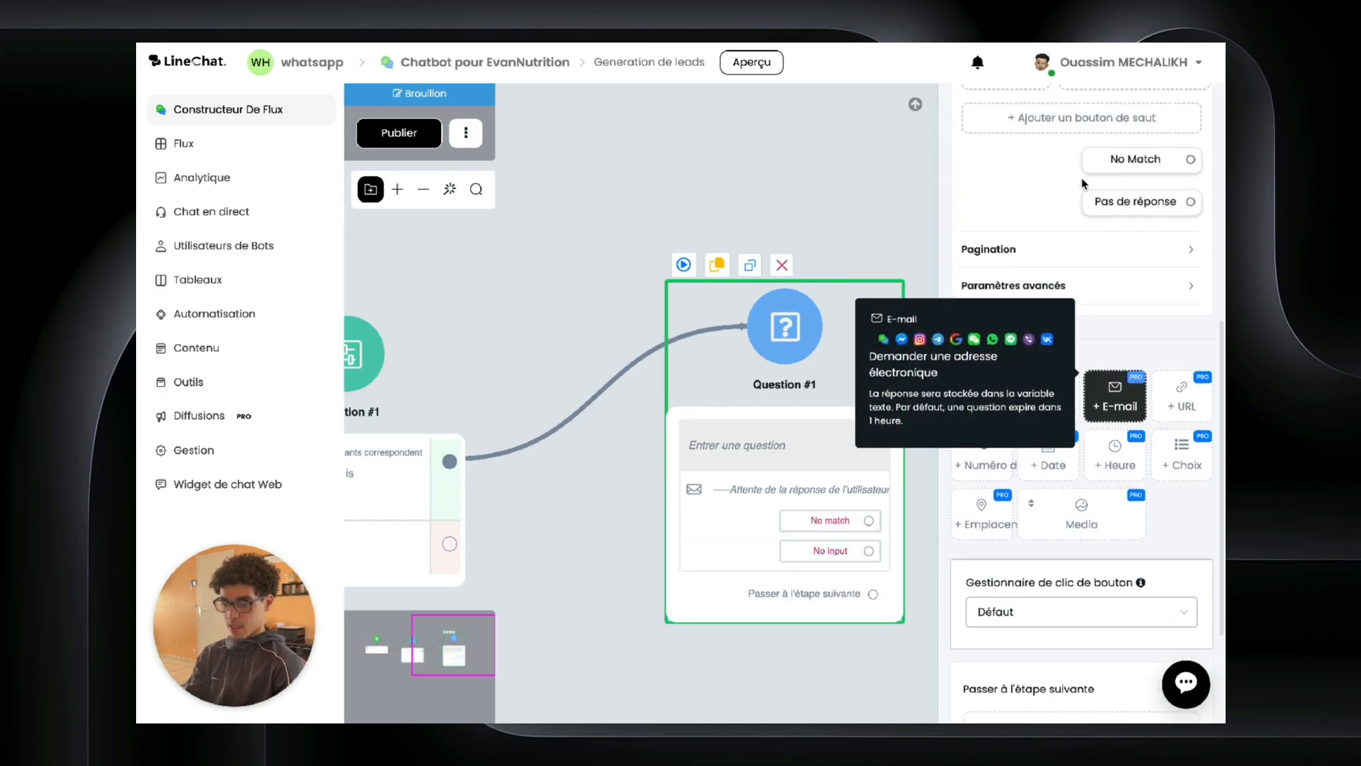
click(1030, 216)
key(super+v)
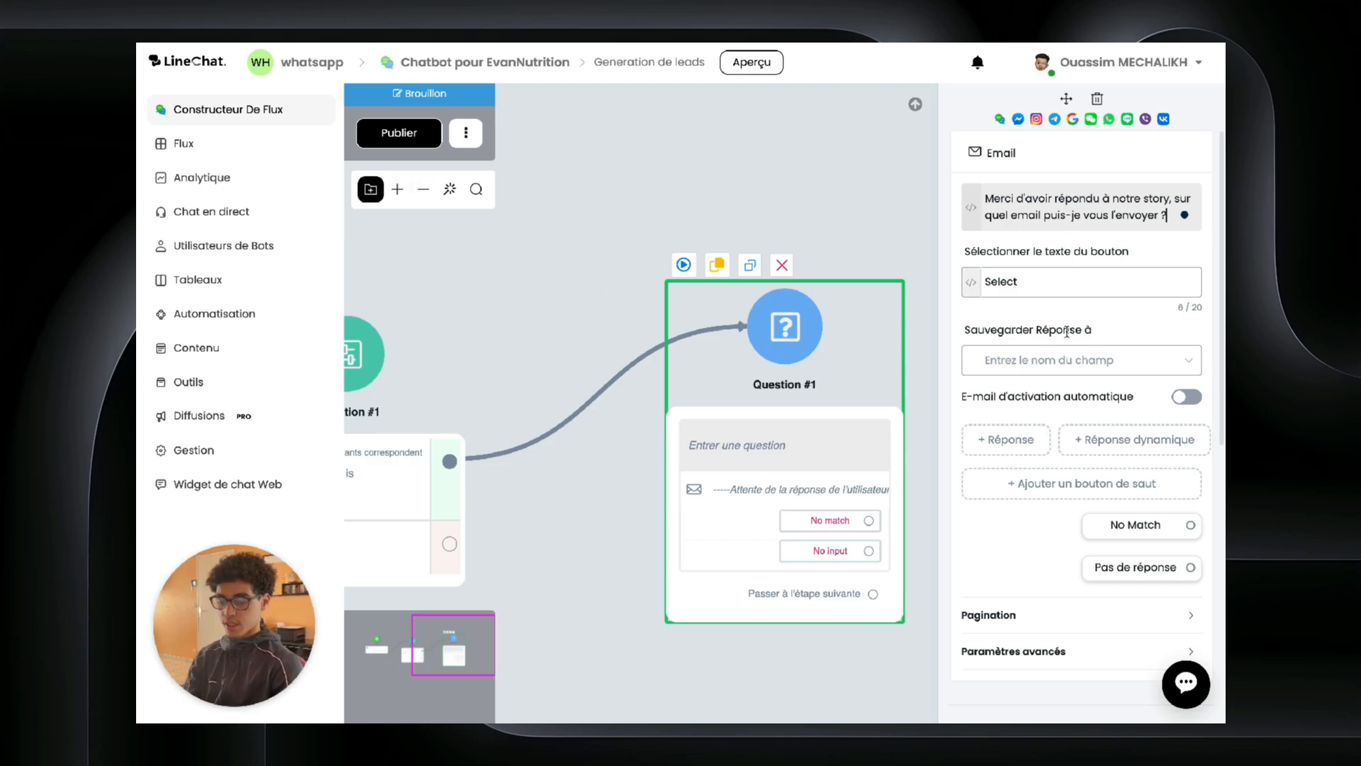
scroll(1067, 331, down, 7)
scroll(1142, 232, up, 1)
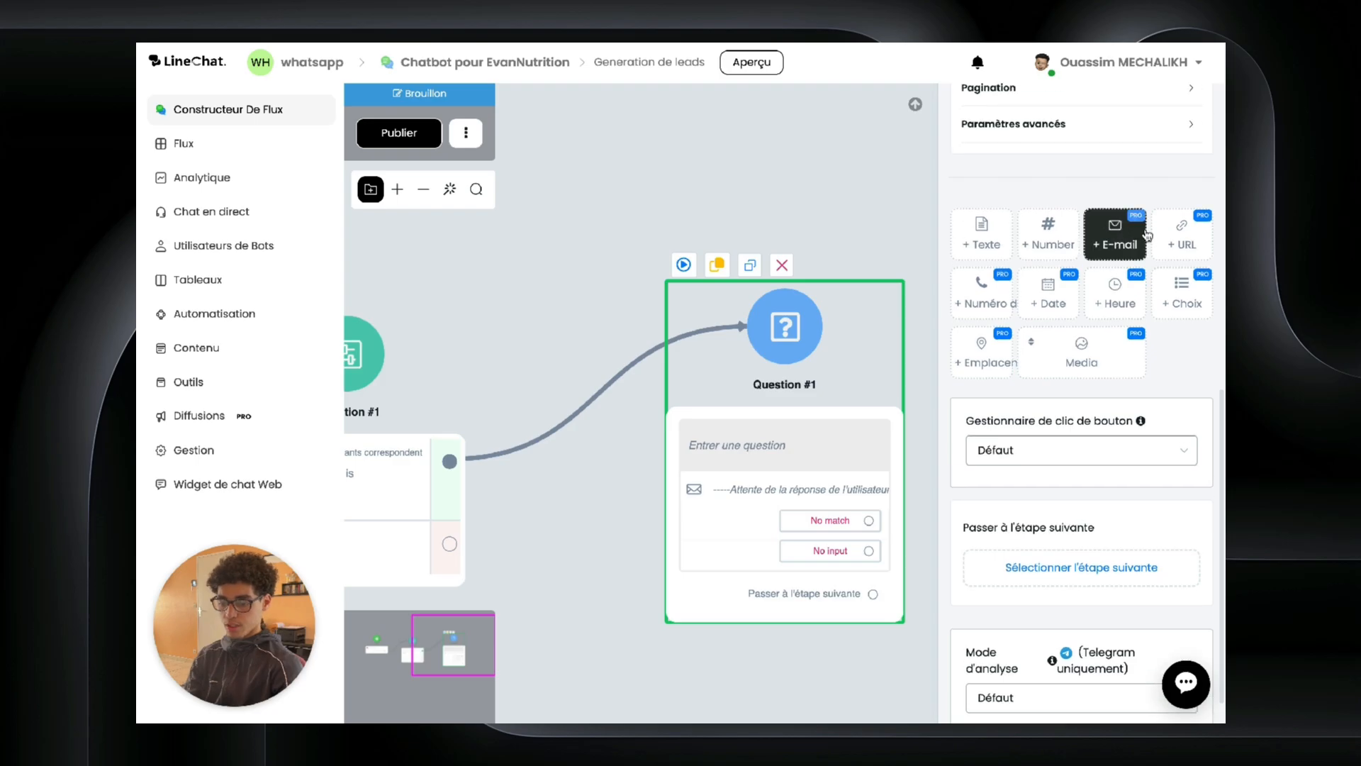
click(1133, 246)
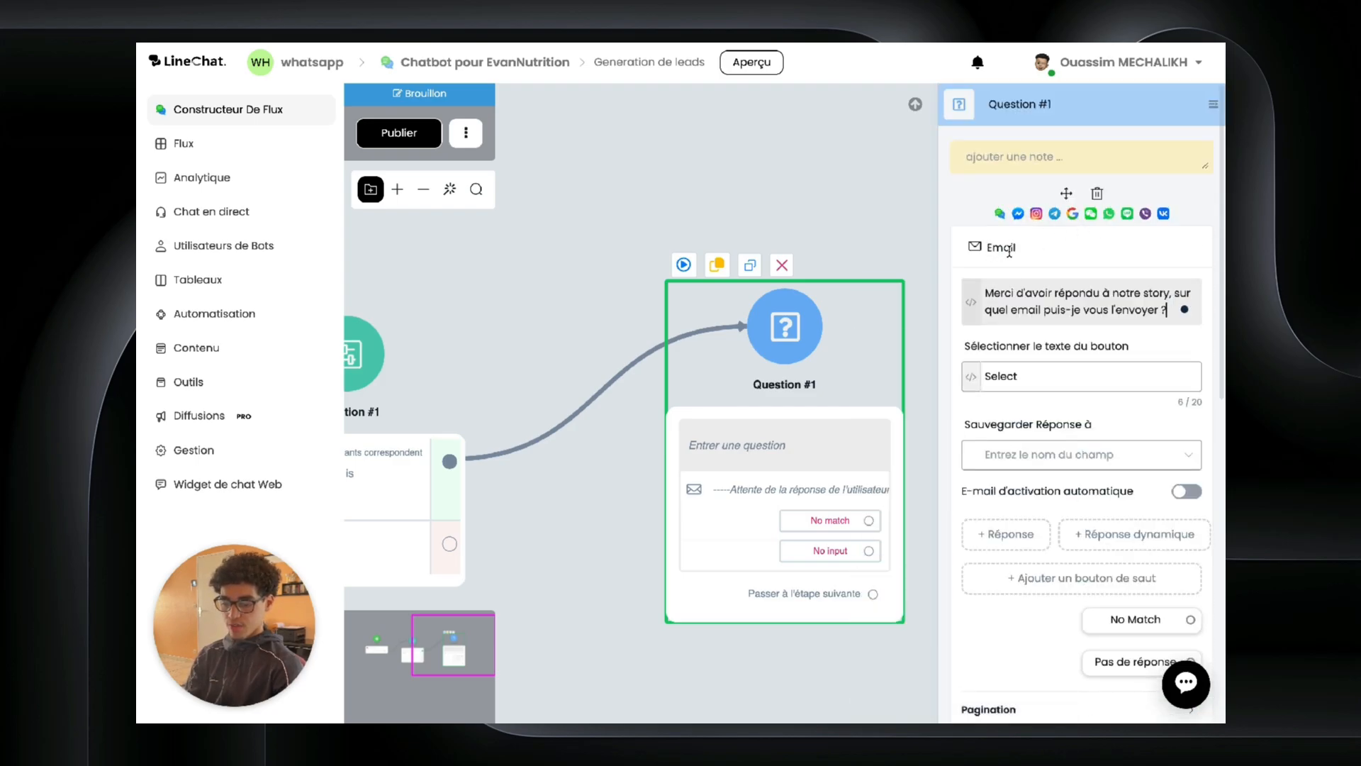
click(1112, 320)
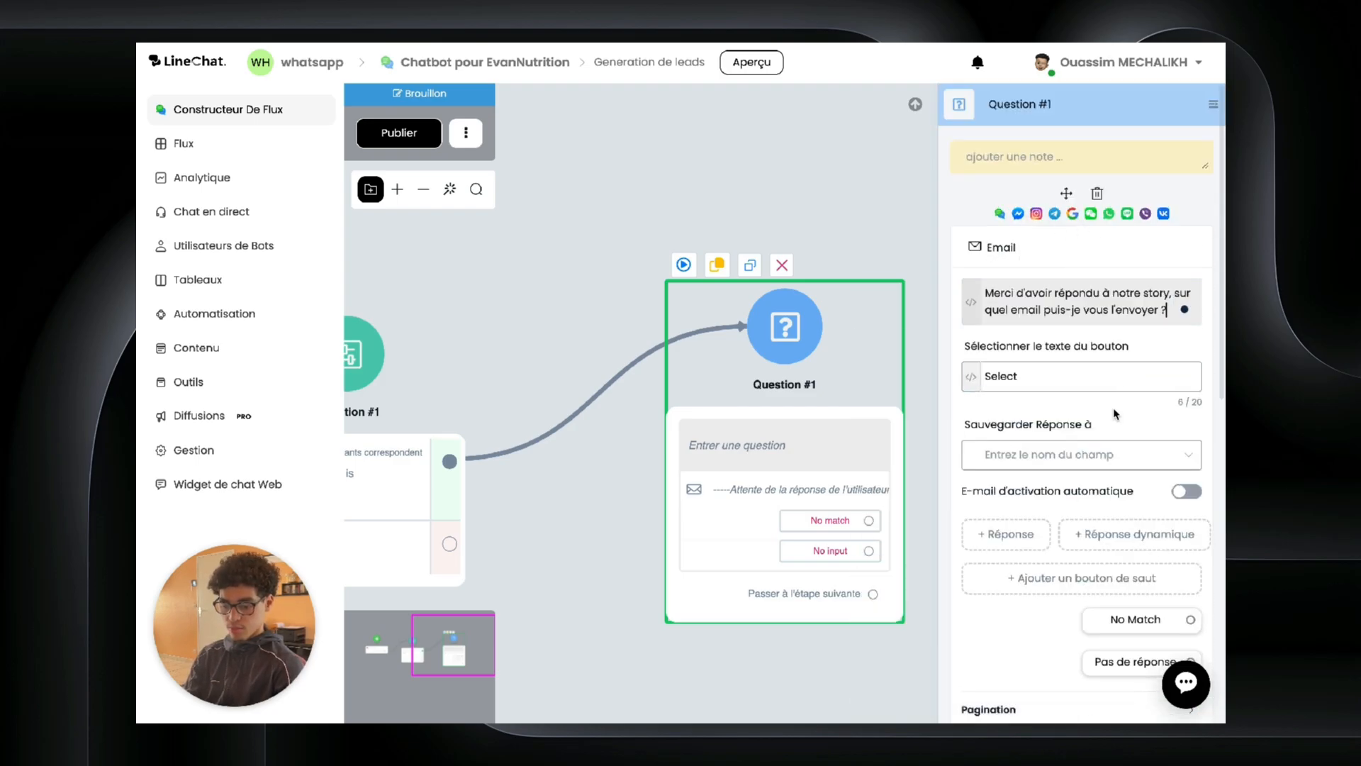
Step: Save the e-mail question's answer to the Email field
drag(850, 283, 750, 270)
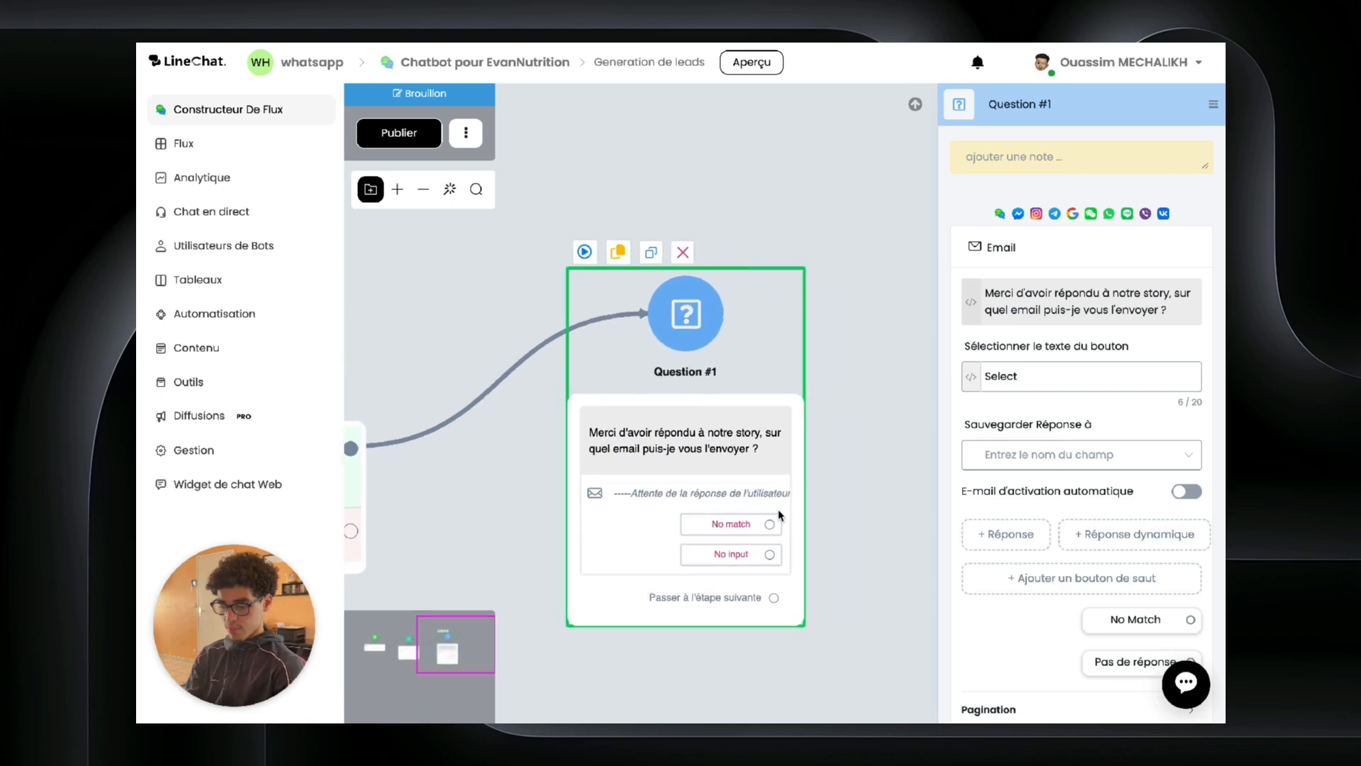
drag(866, 432, 728, 404)
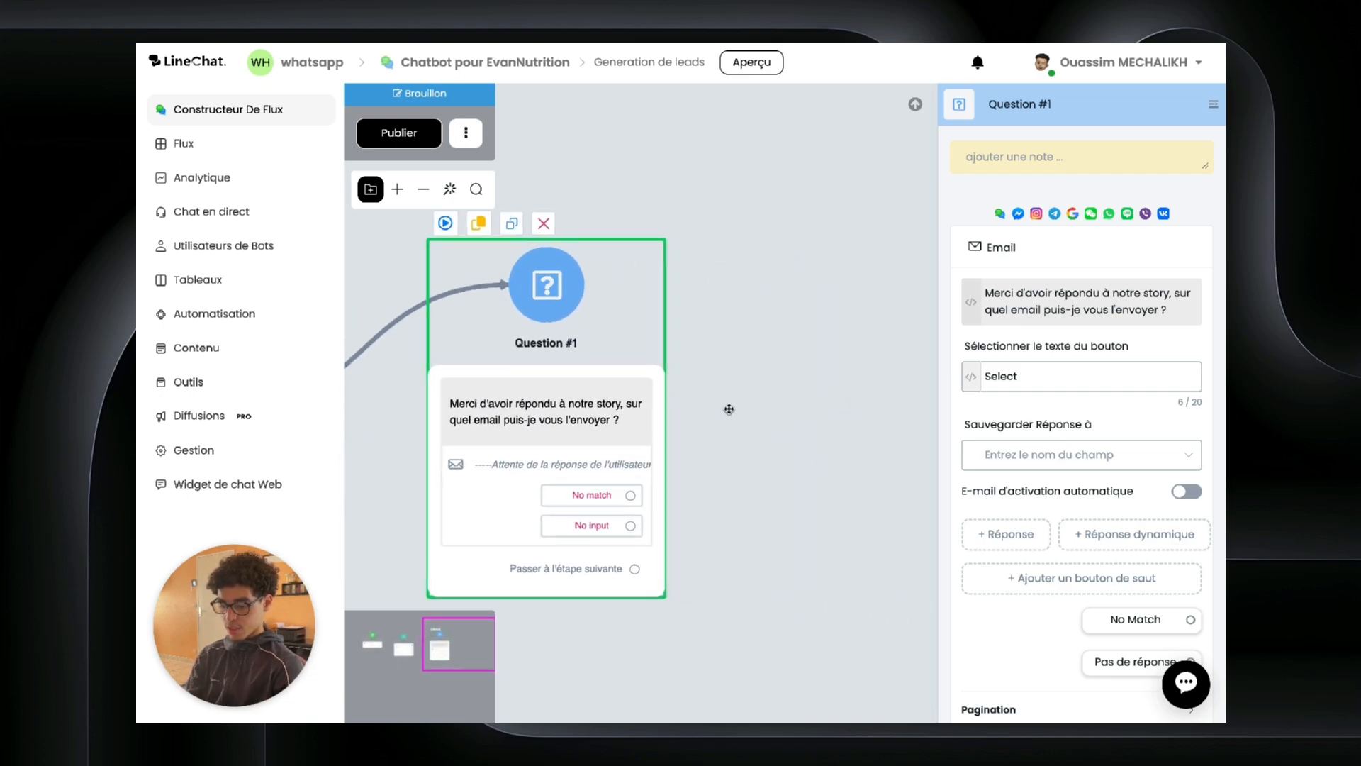
click(1000, 448)
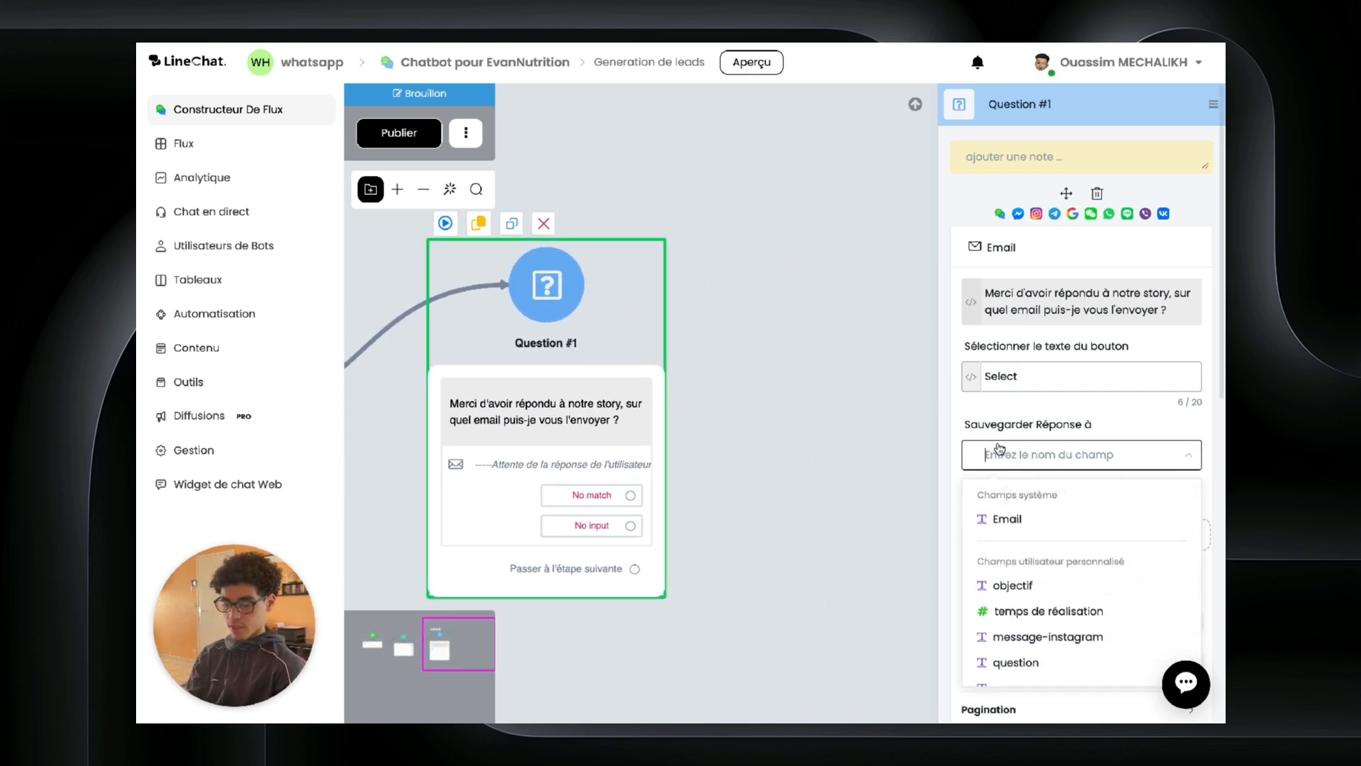
click(1007, 518)
click(779, 464)
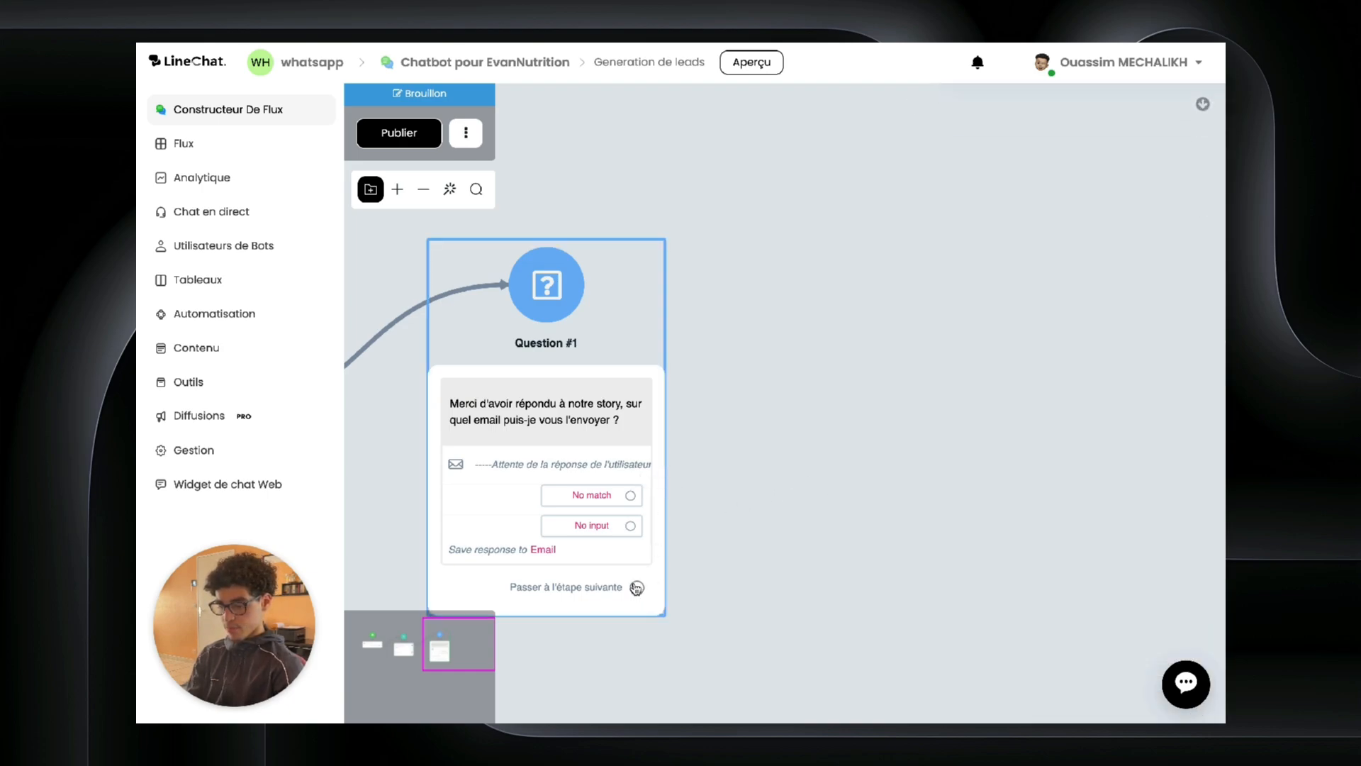
Step: Add a Send Email step after the question using the SMTP 2431 profile, then return to the bot's settings
drag(637, 587, 809, 248)
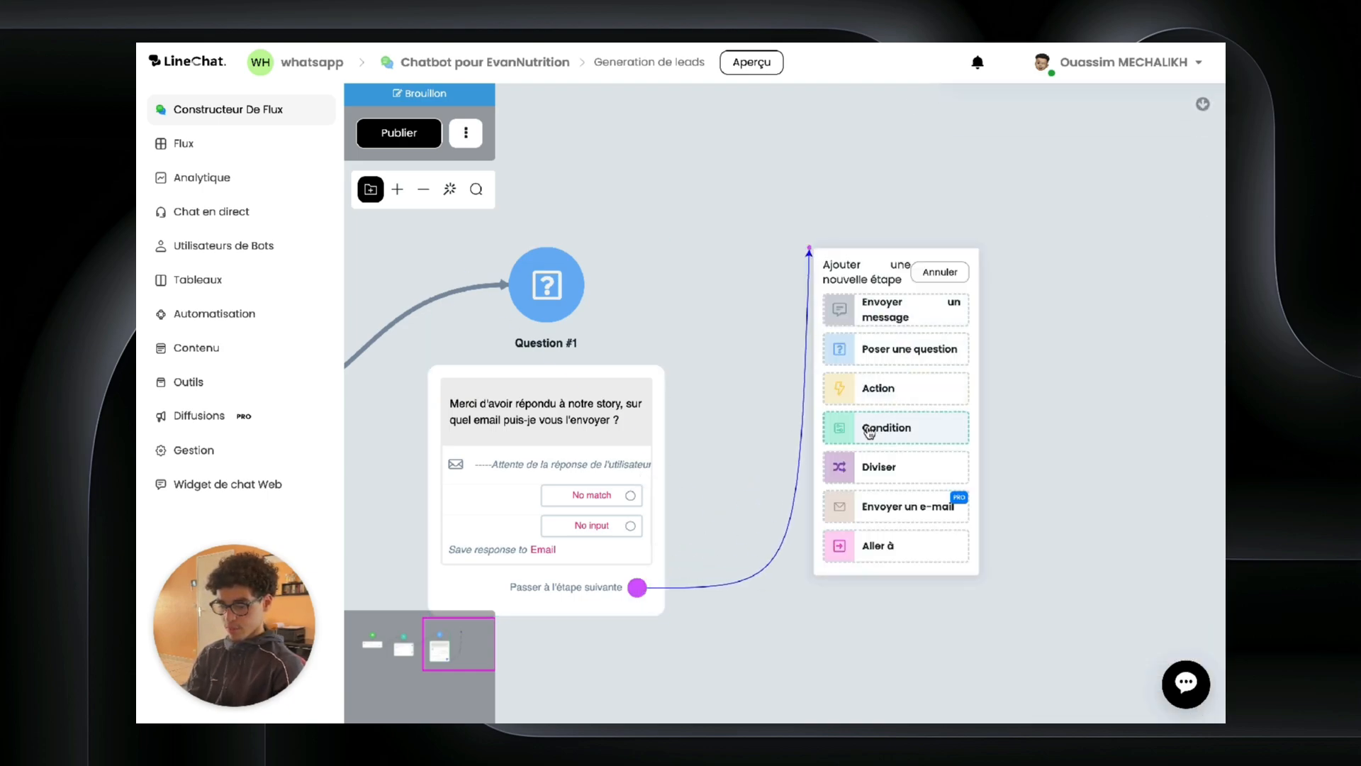
click(865, 507)
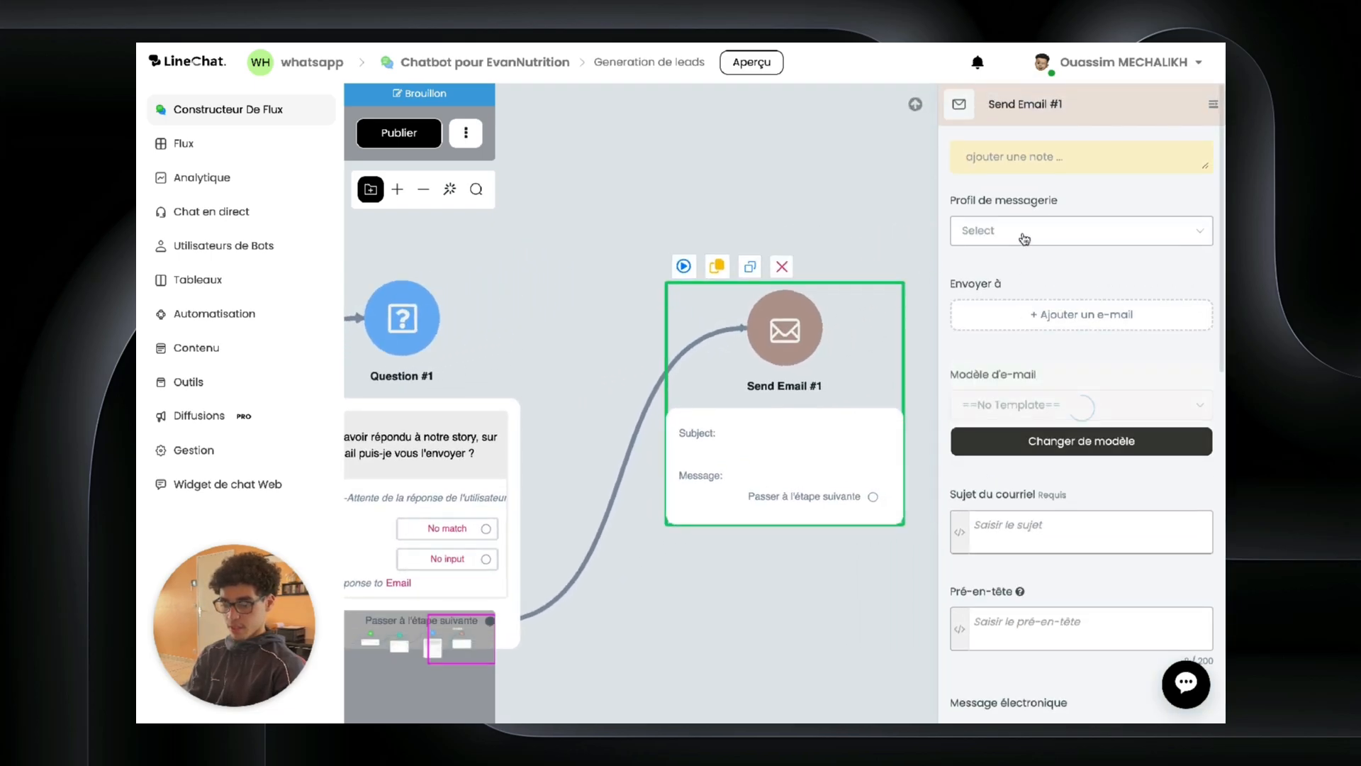
click(1022, 232)
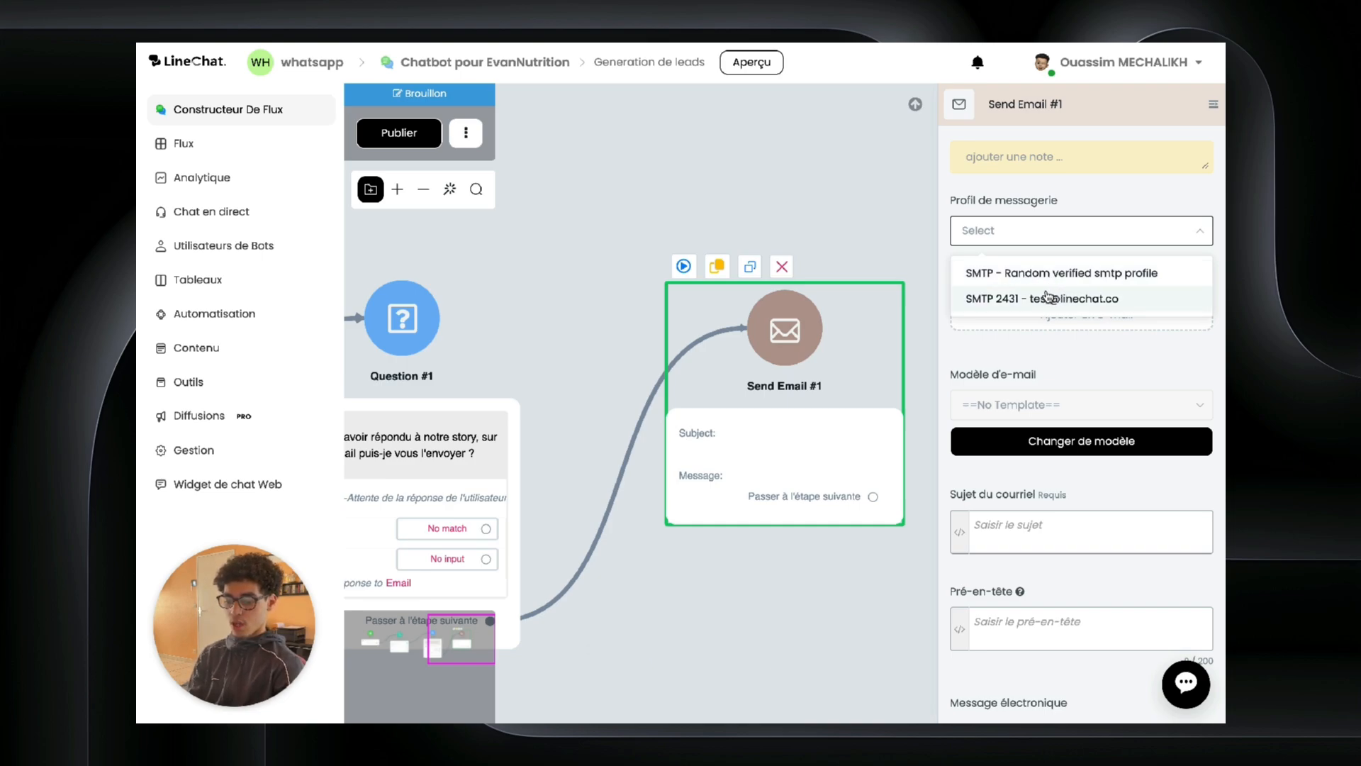
click(1016, 299)
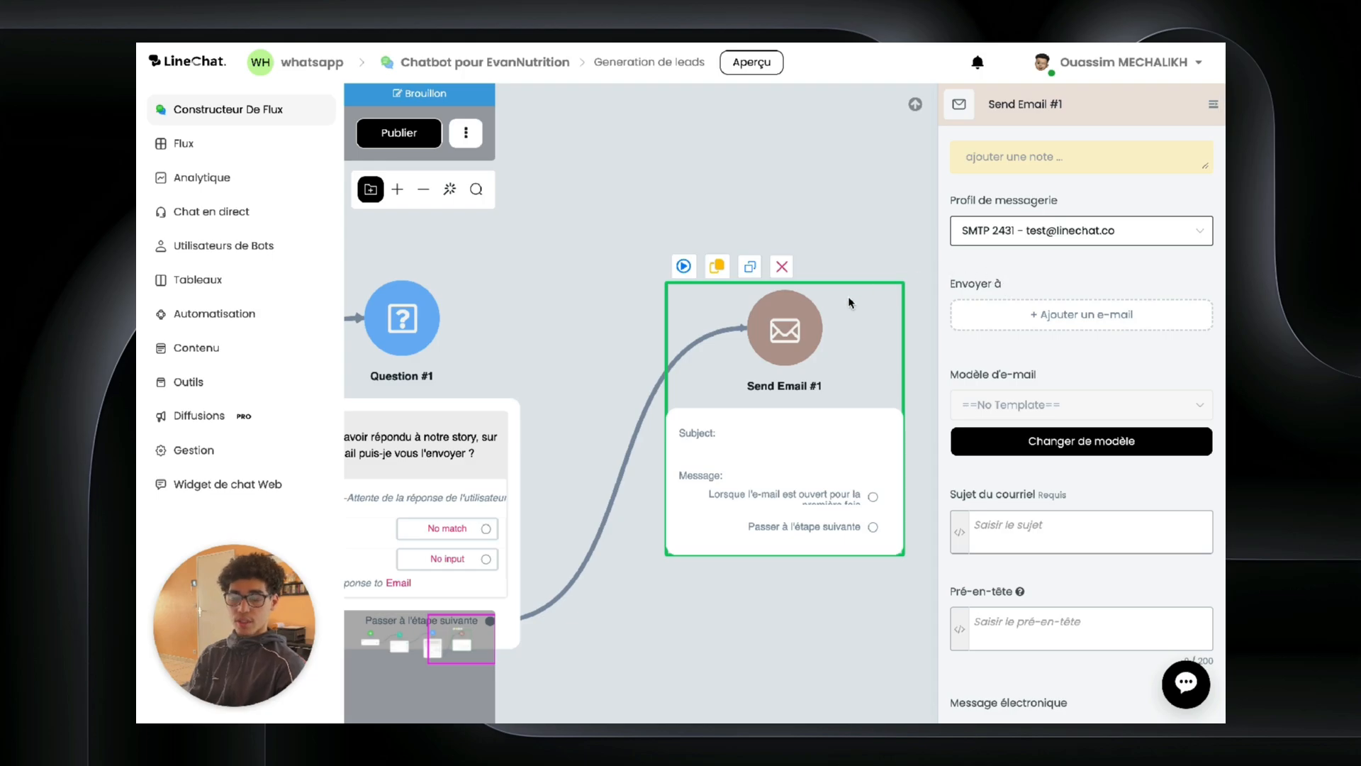
click(294, 62)
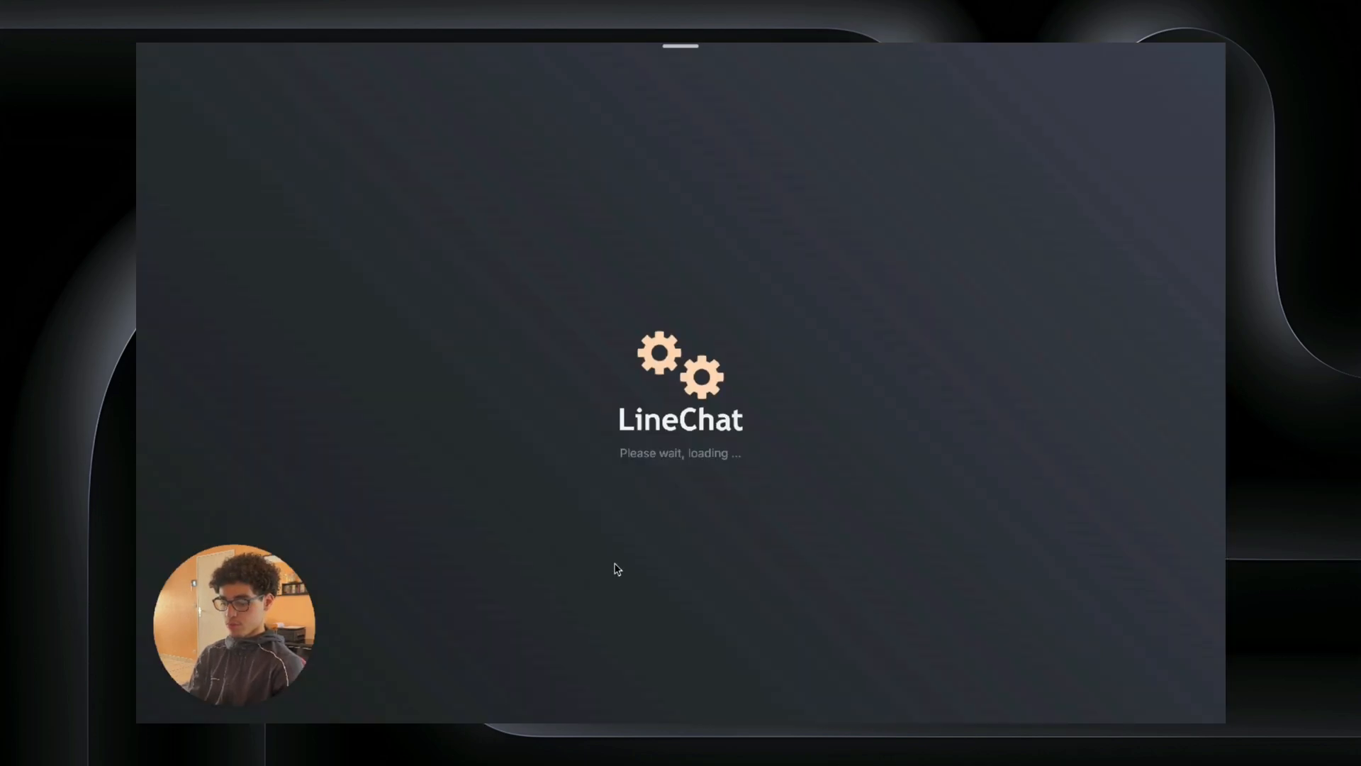
Step: Check the Gmail and SMTP integrations, confirming profile 2431 is verified, then reopen the EvanNutrition flow
scroll(453, 524, down, 15)
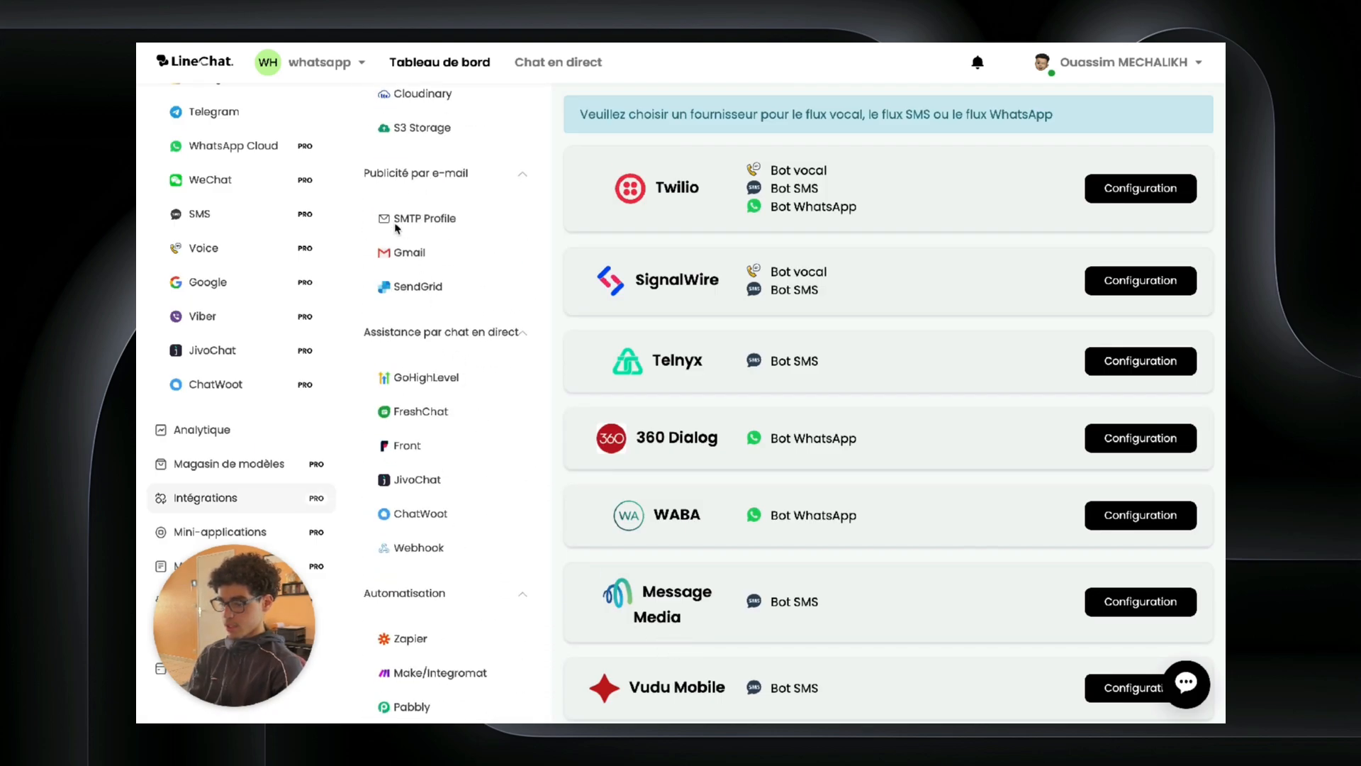
click(404, 253)
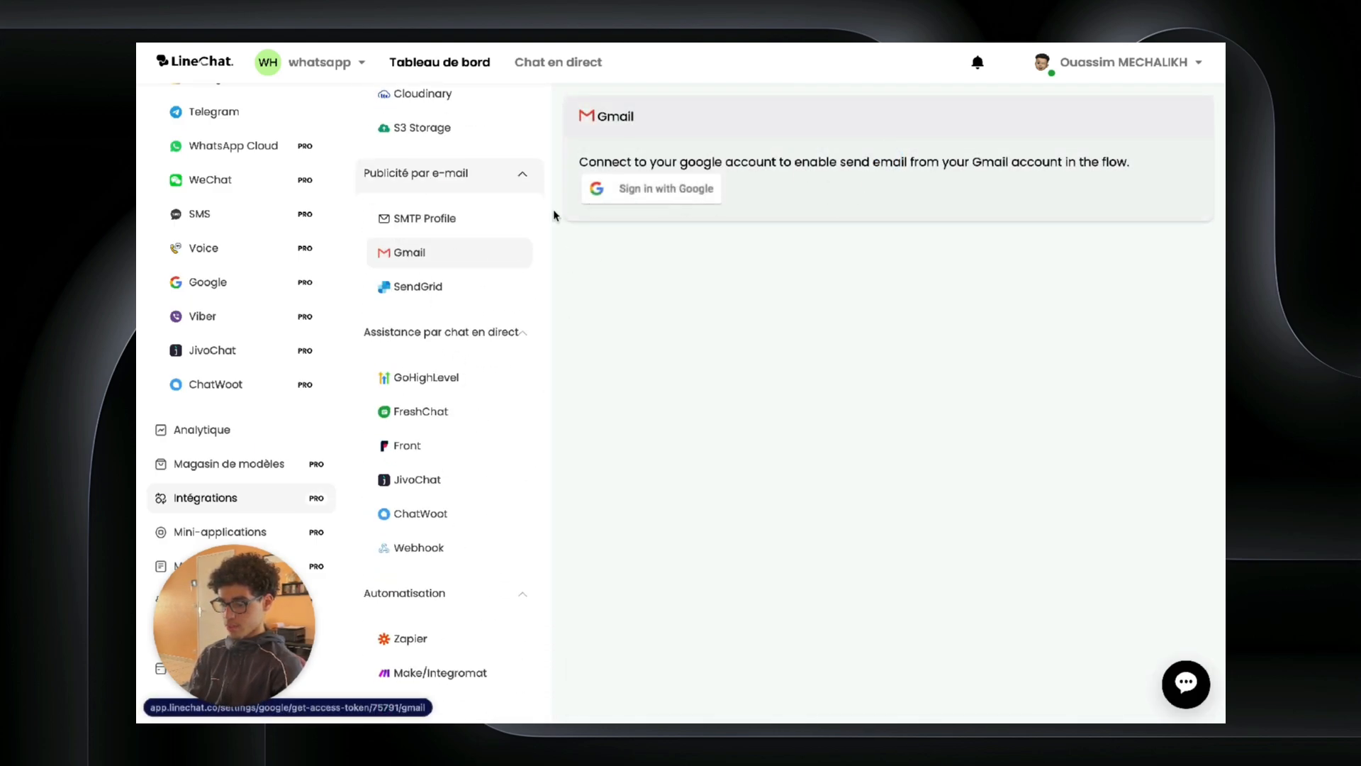
click(454, 222)
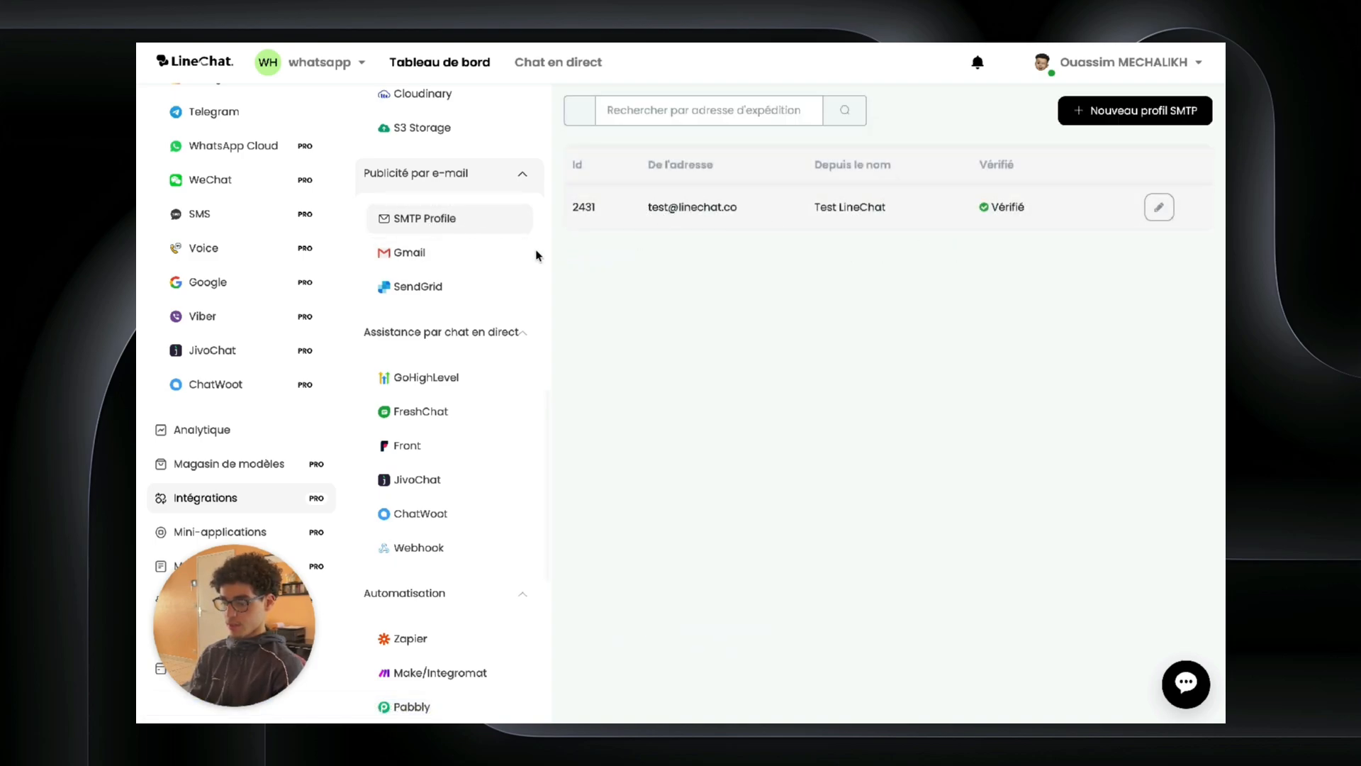
scroll(312, 212, up, 5)
click(277, 144)
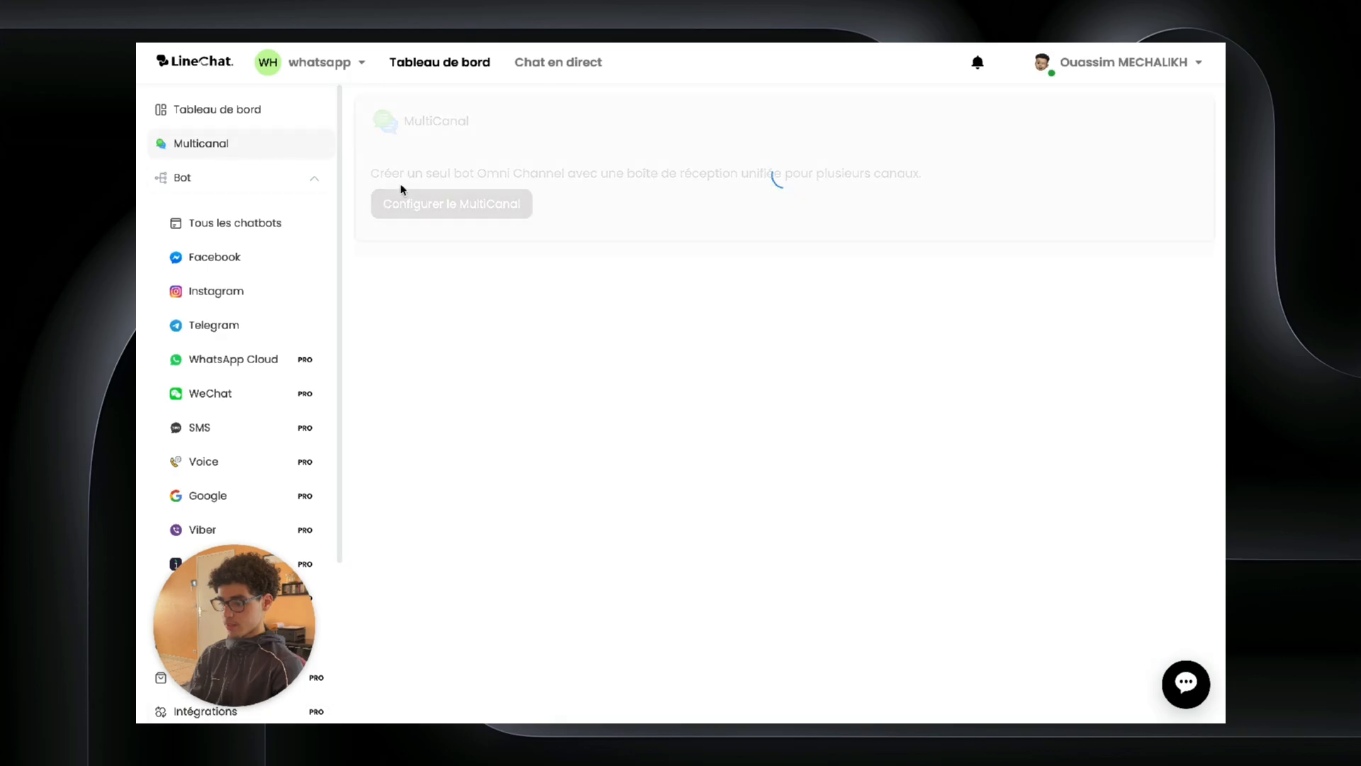
click(461, 213)
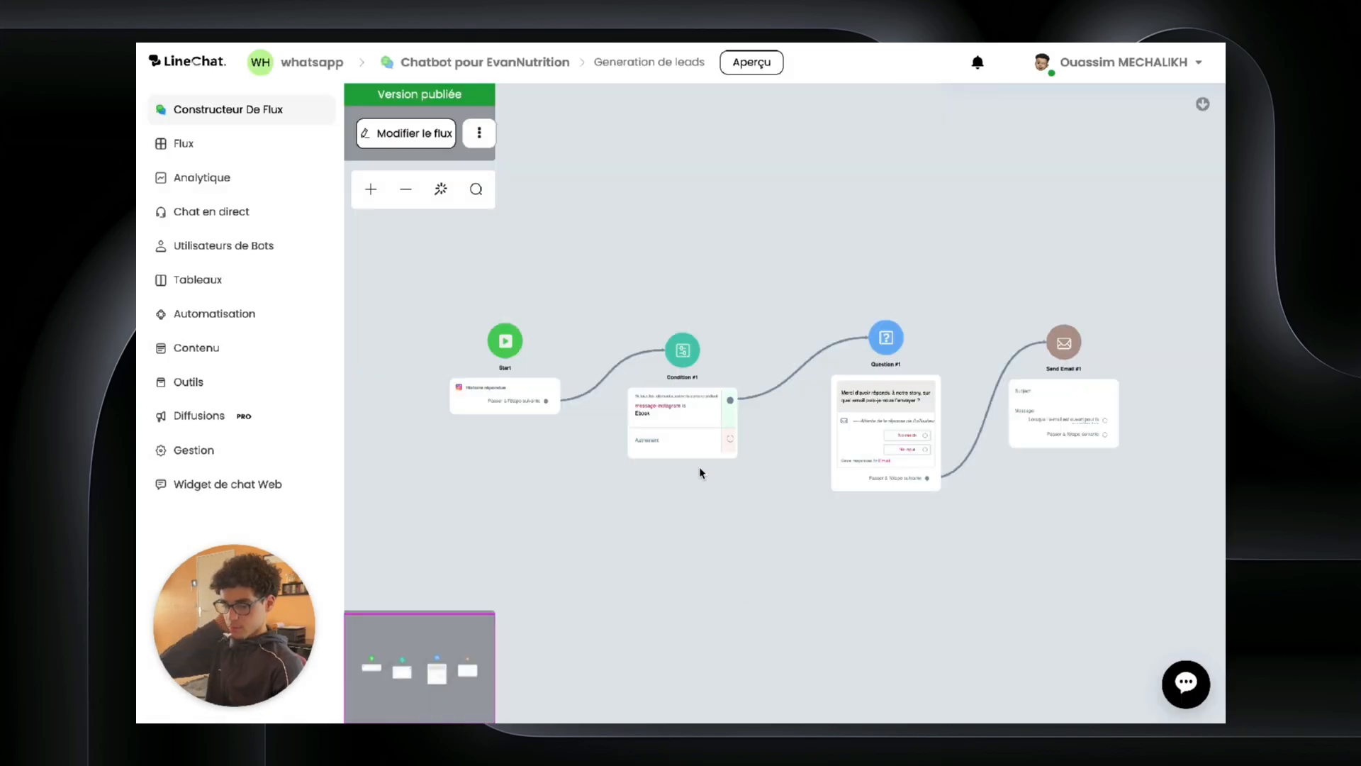
Step: Switch the flow to draft and address Send Email #1 to the user's Email field
drag(1200, 553, 820, 525)
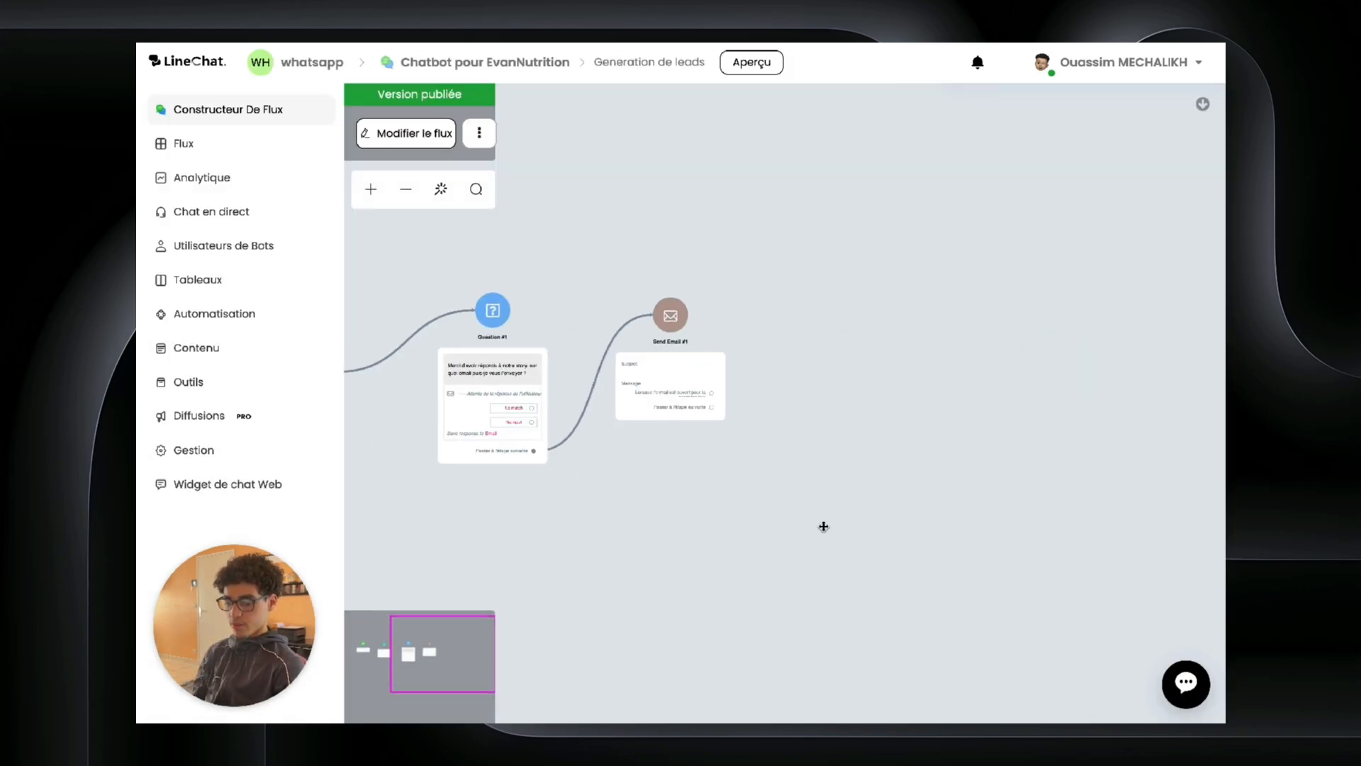
click(708, 371)
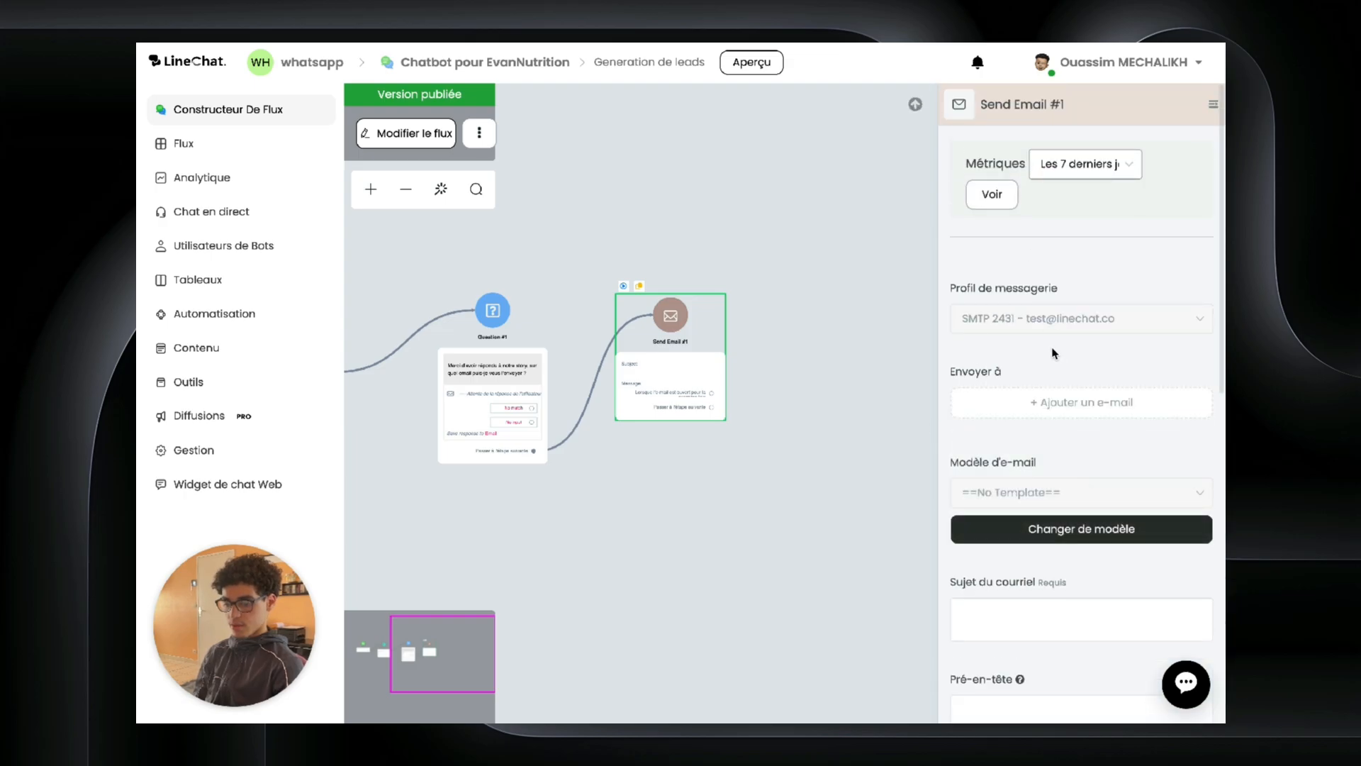
click(397, 133)
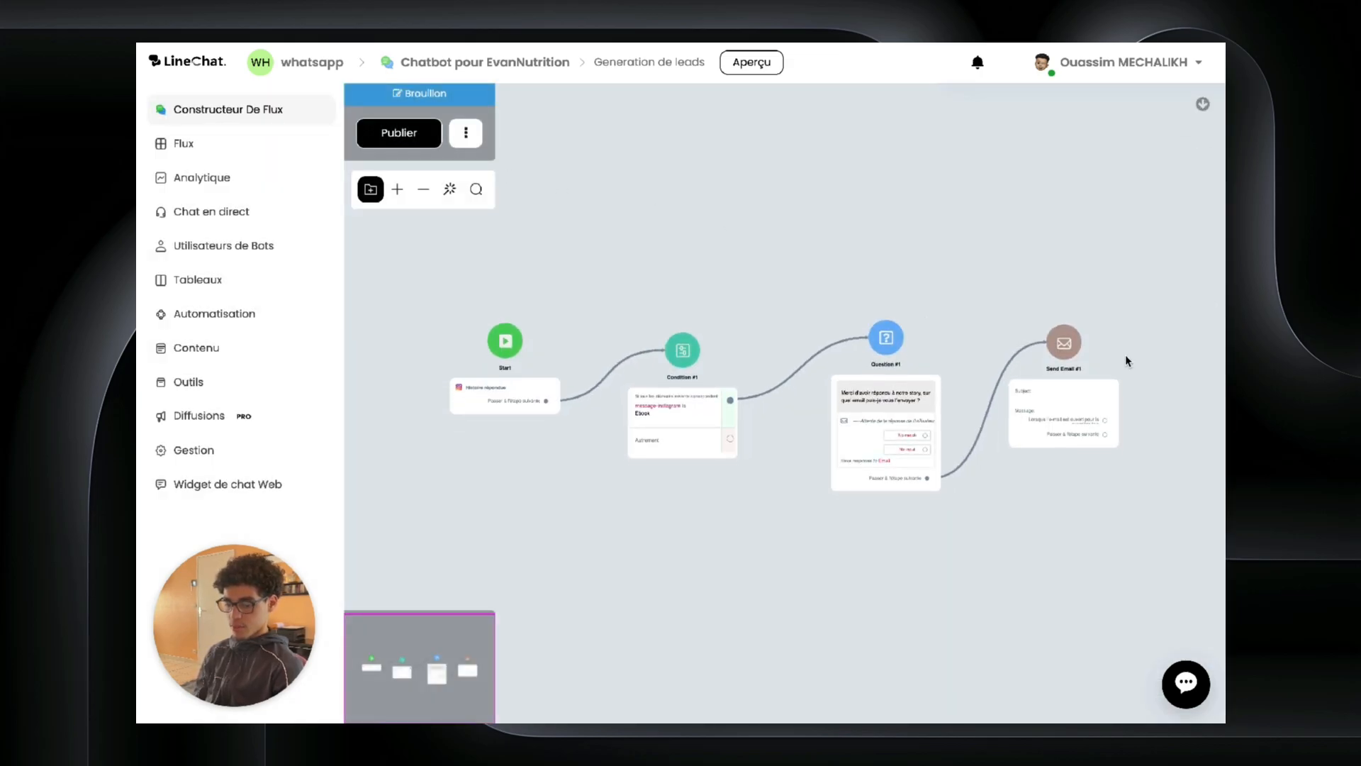
click(1094, 359)
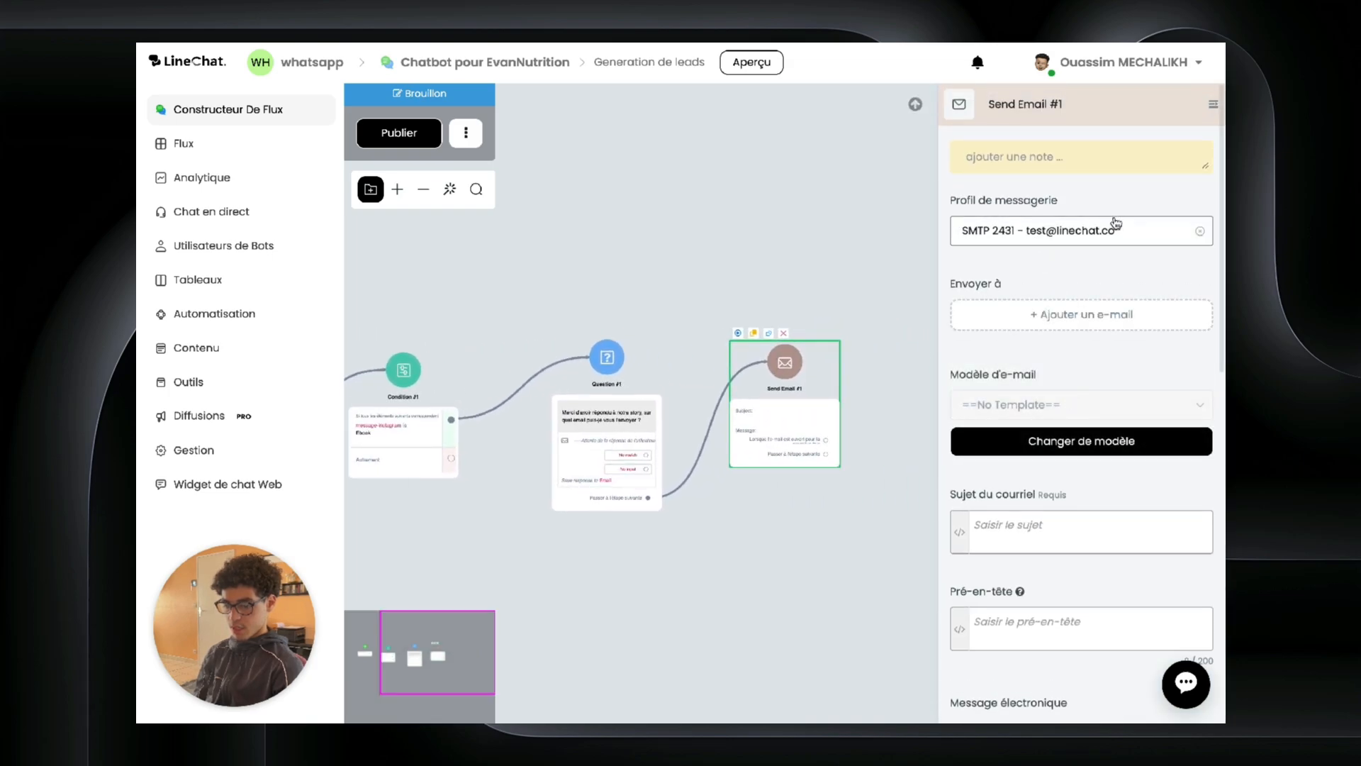
scroll(1063, 340, down, 1)
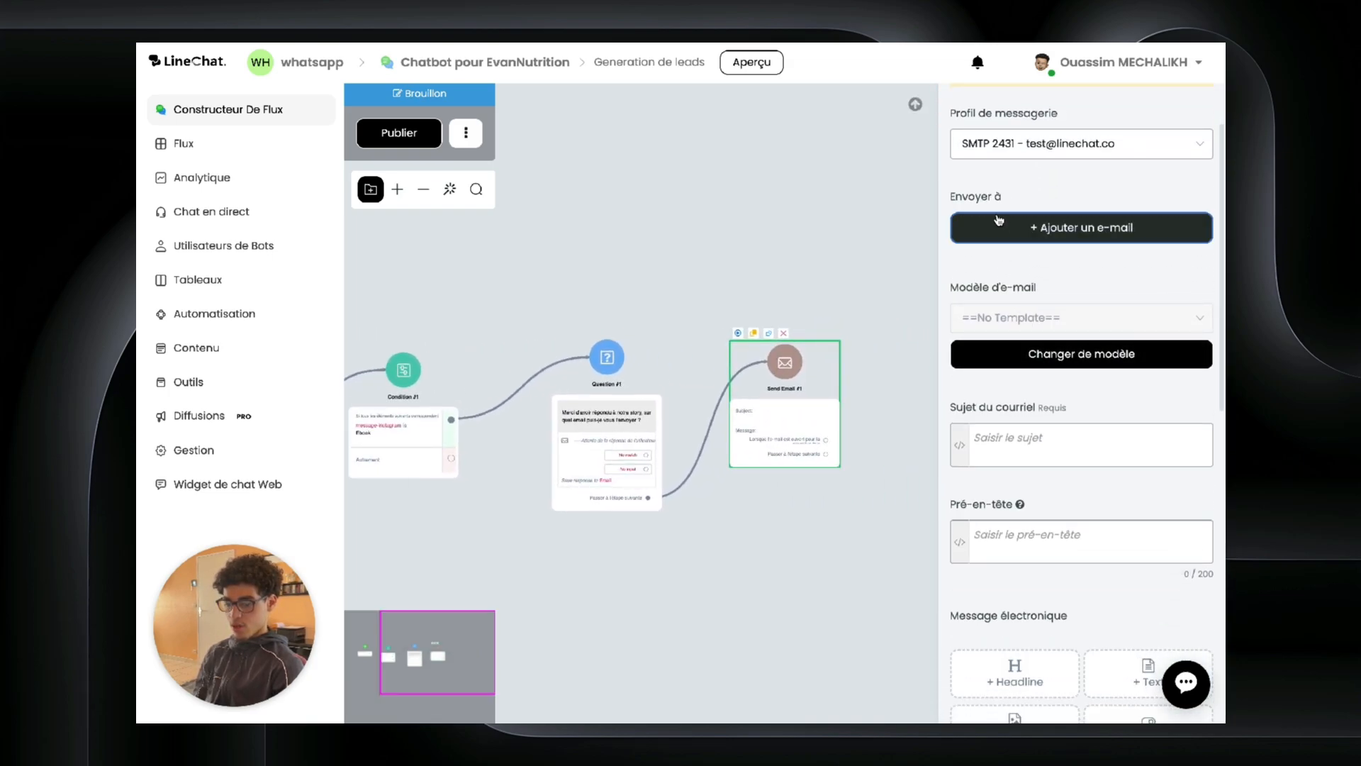
click(991, 237)
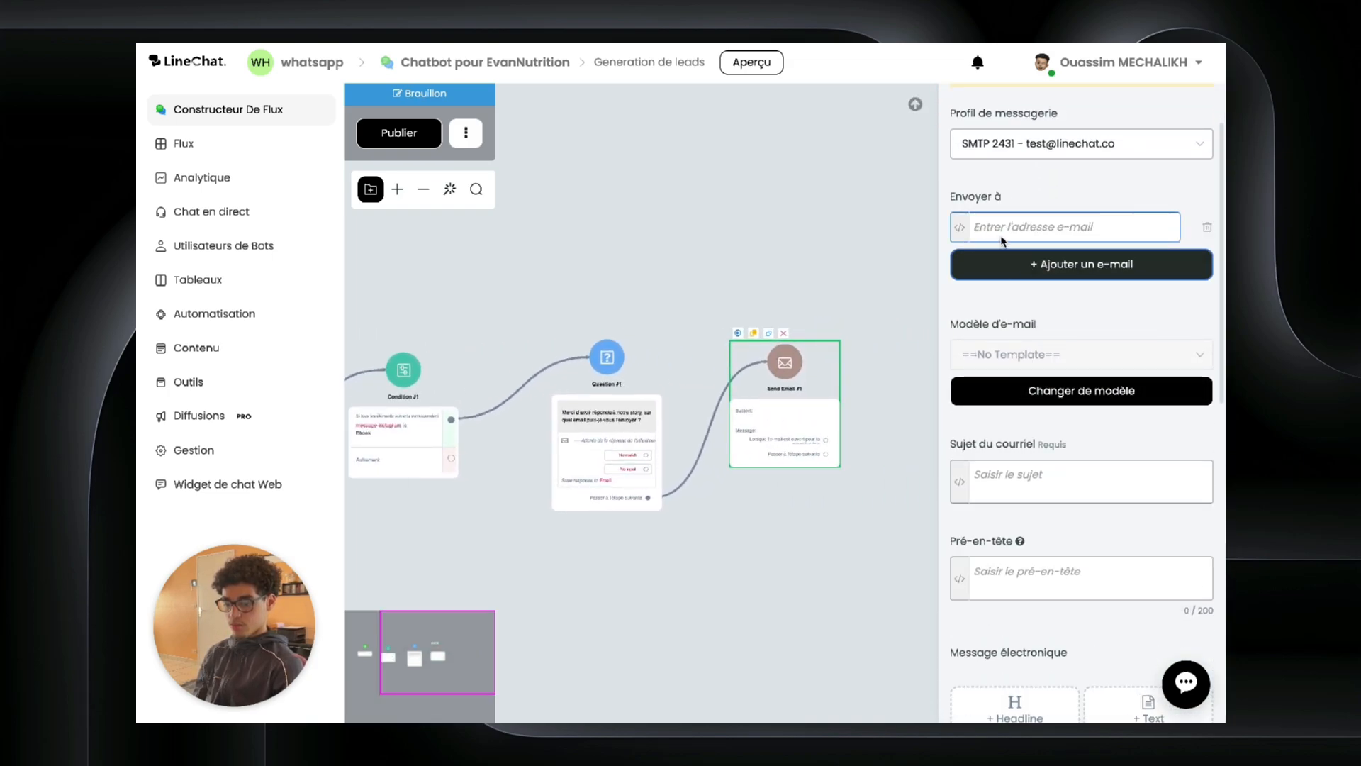
click(959, 227)
scroll(755, 341, down, 1)
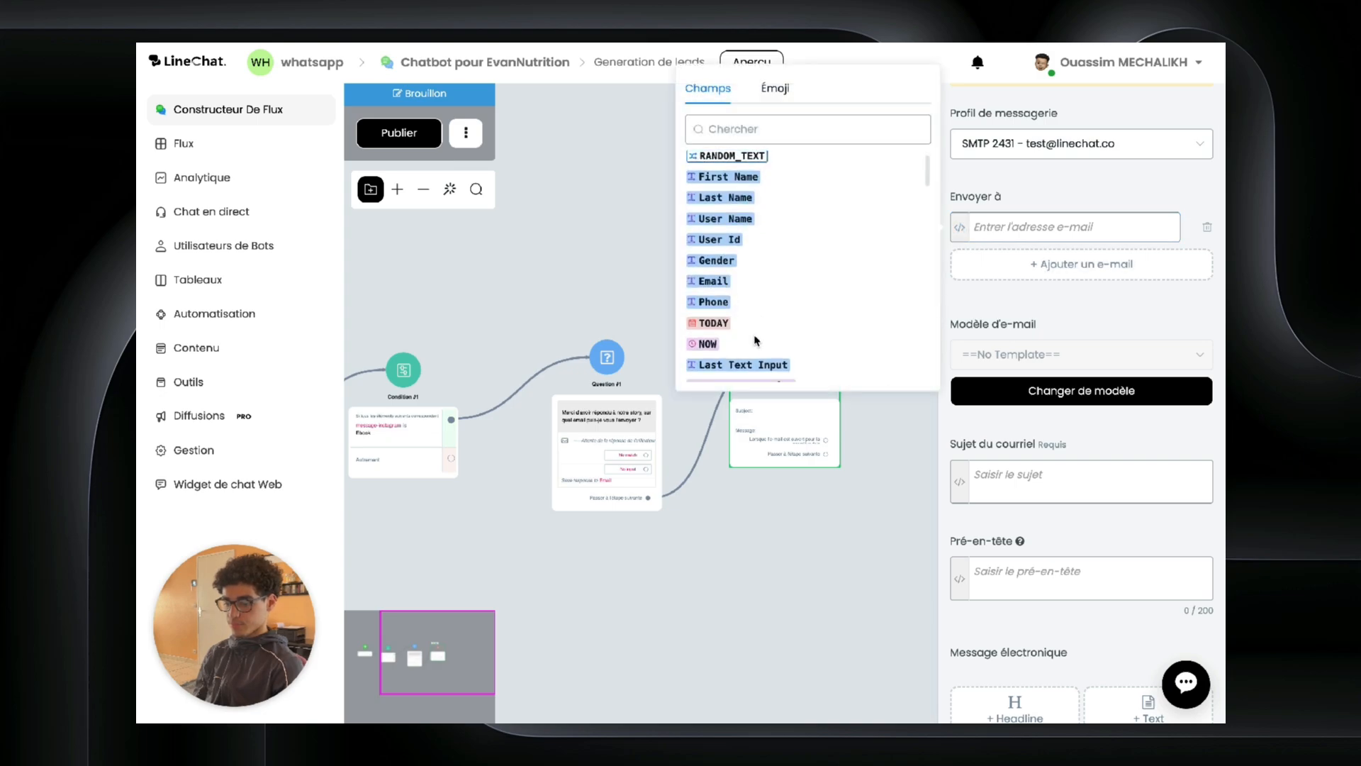
click(709, 281)
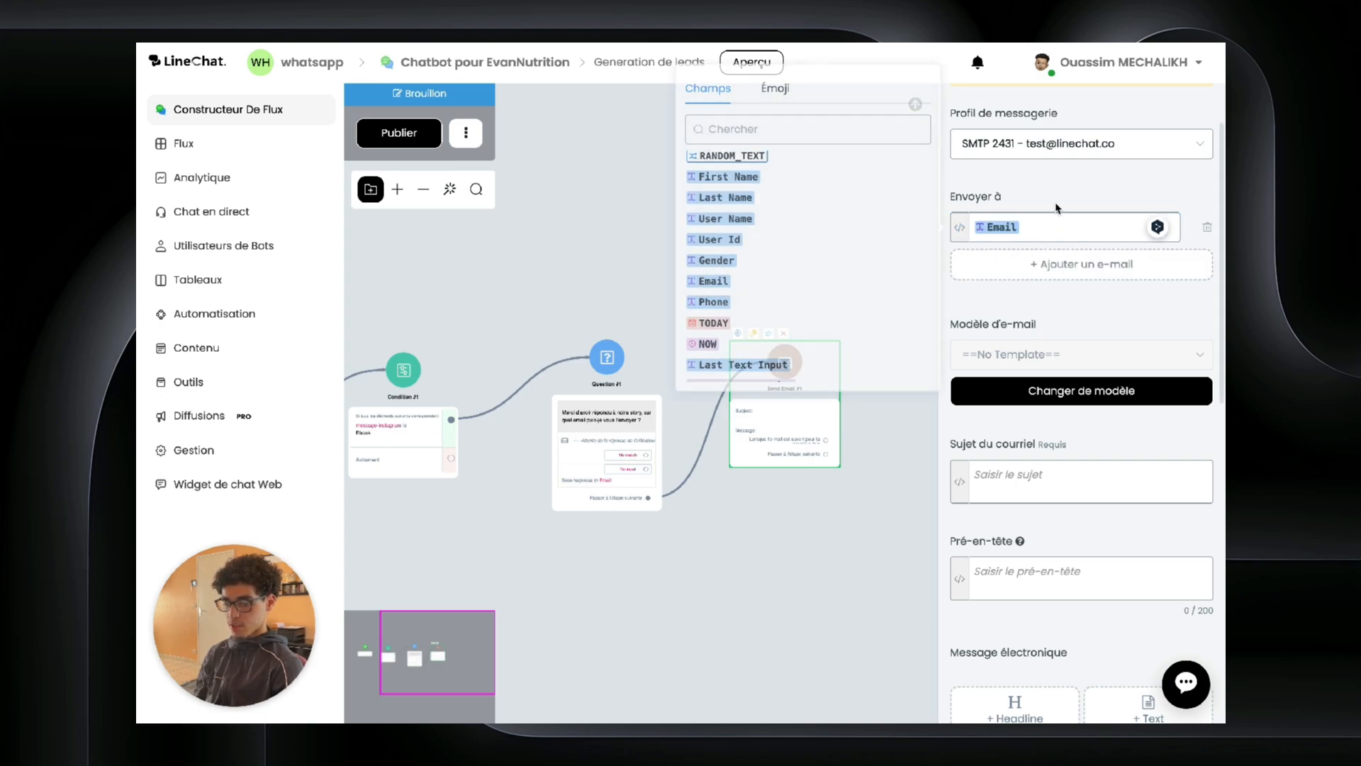
Step: Set the email subject to 'Votre ebook [First Name] !'
scroll(1025, 326, down, 2)
click(1021, 277)
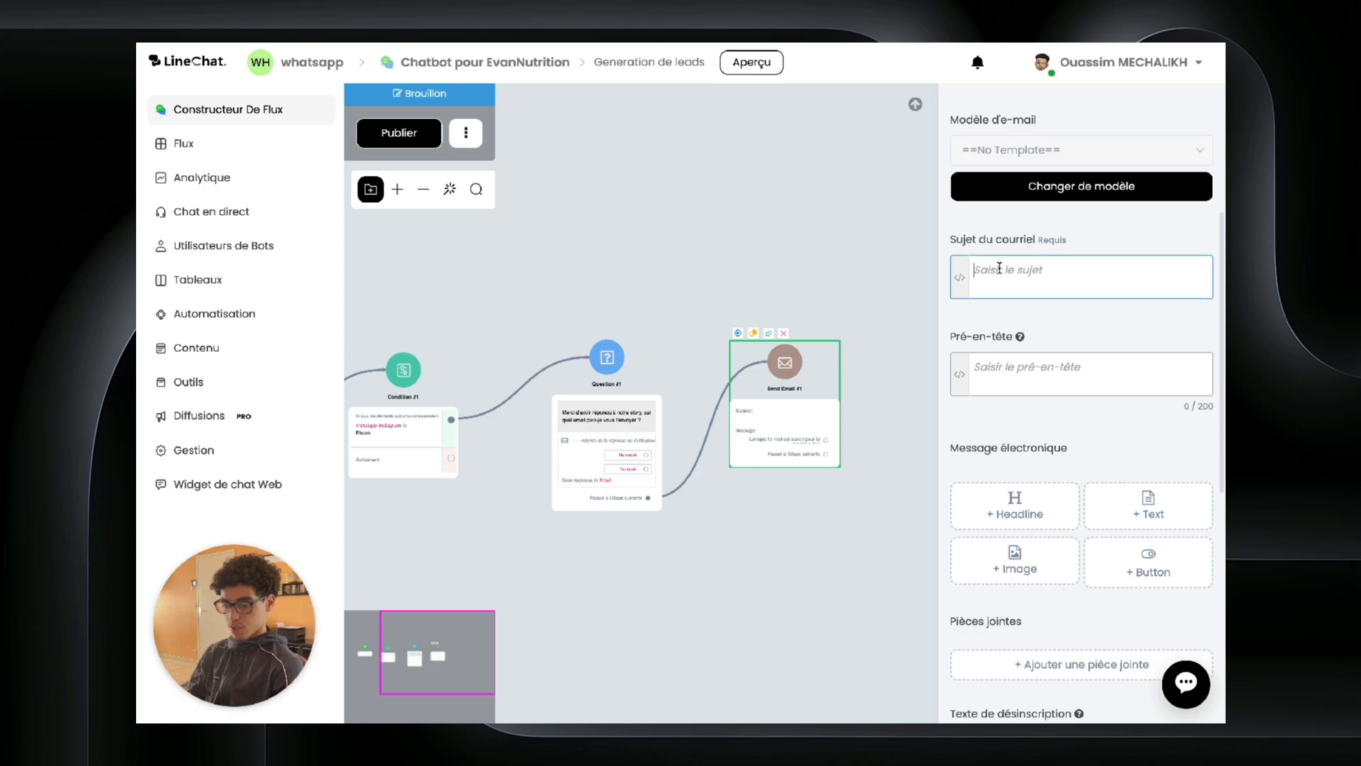
text(Votre ebook)
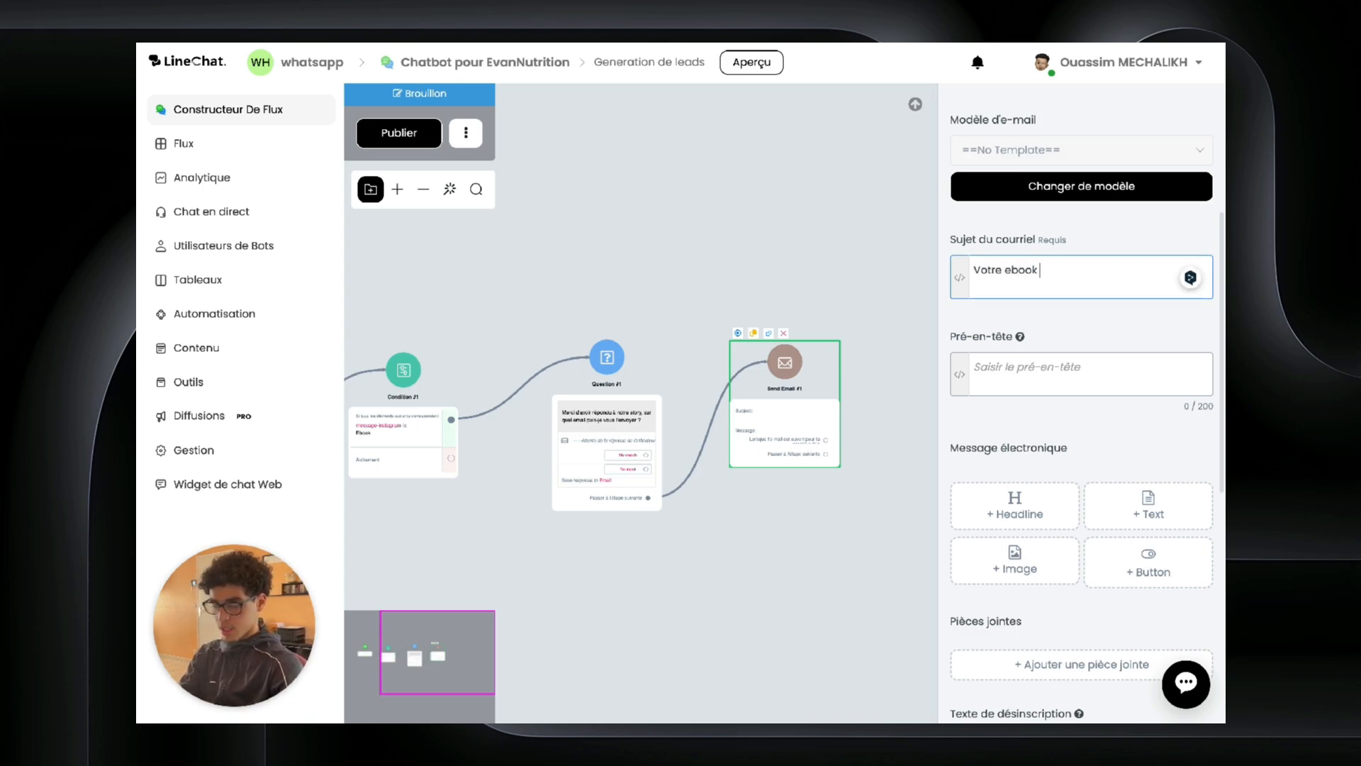
click(961, 279)
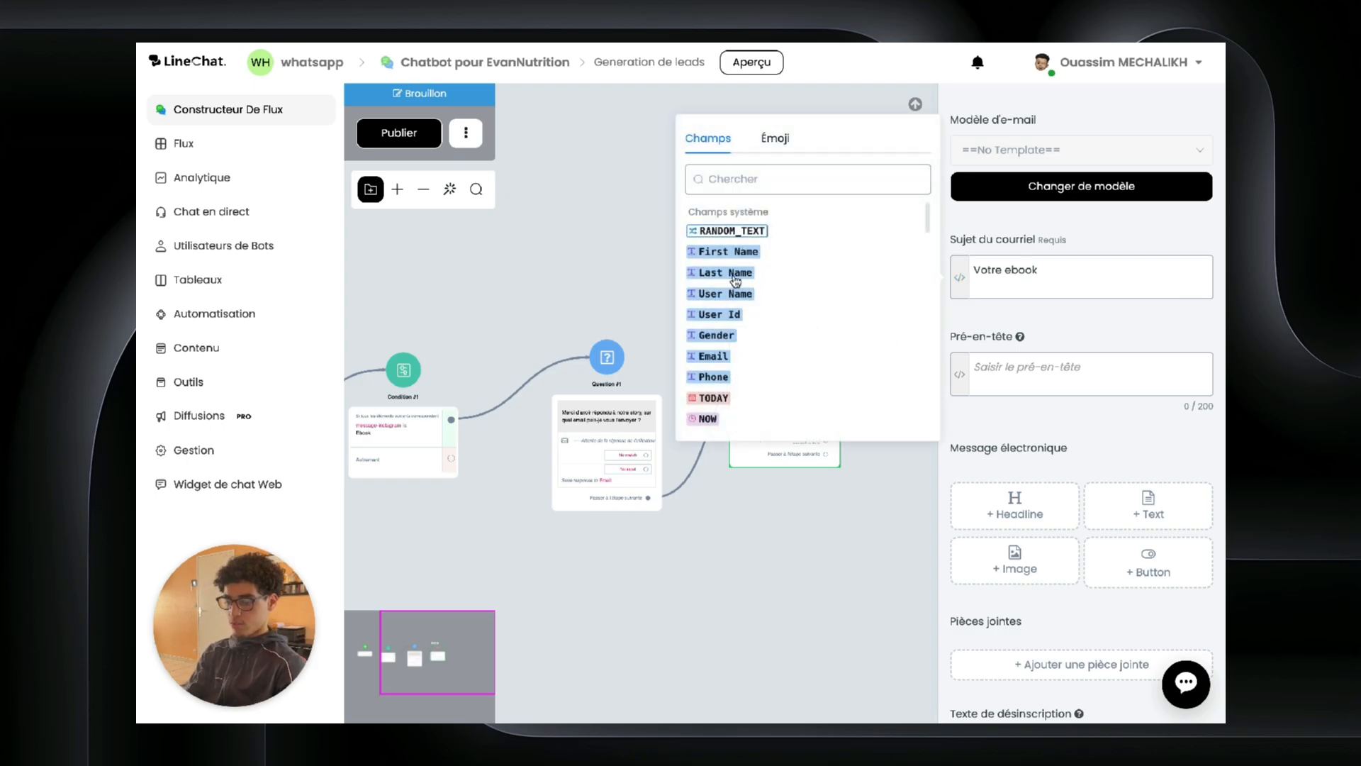
click(736, 281)
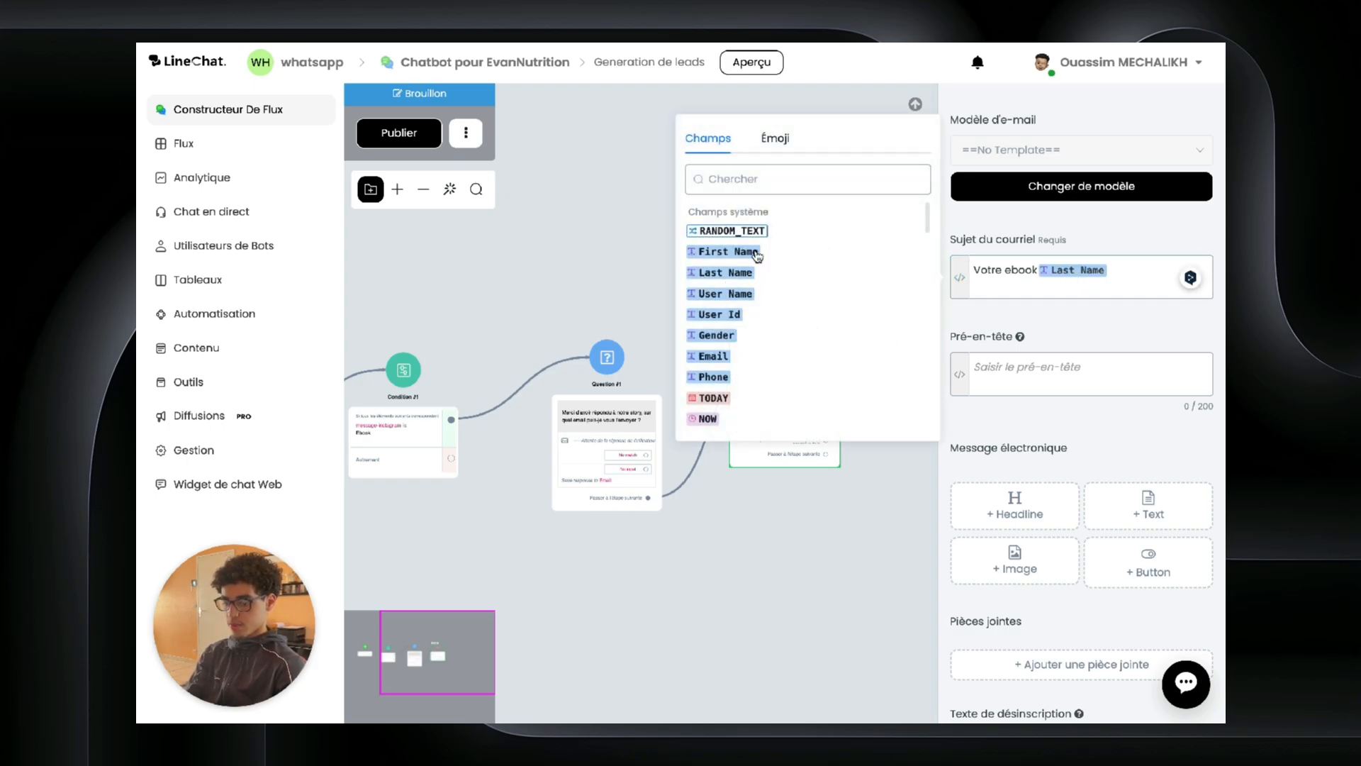
click(758, 255)
Step: Add a text body 'Voici le lien de votre ebook' to the email and review the settings
scroll(1106, 355, down, 3)
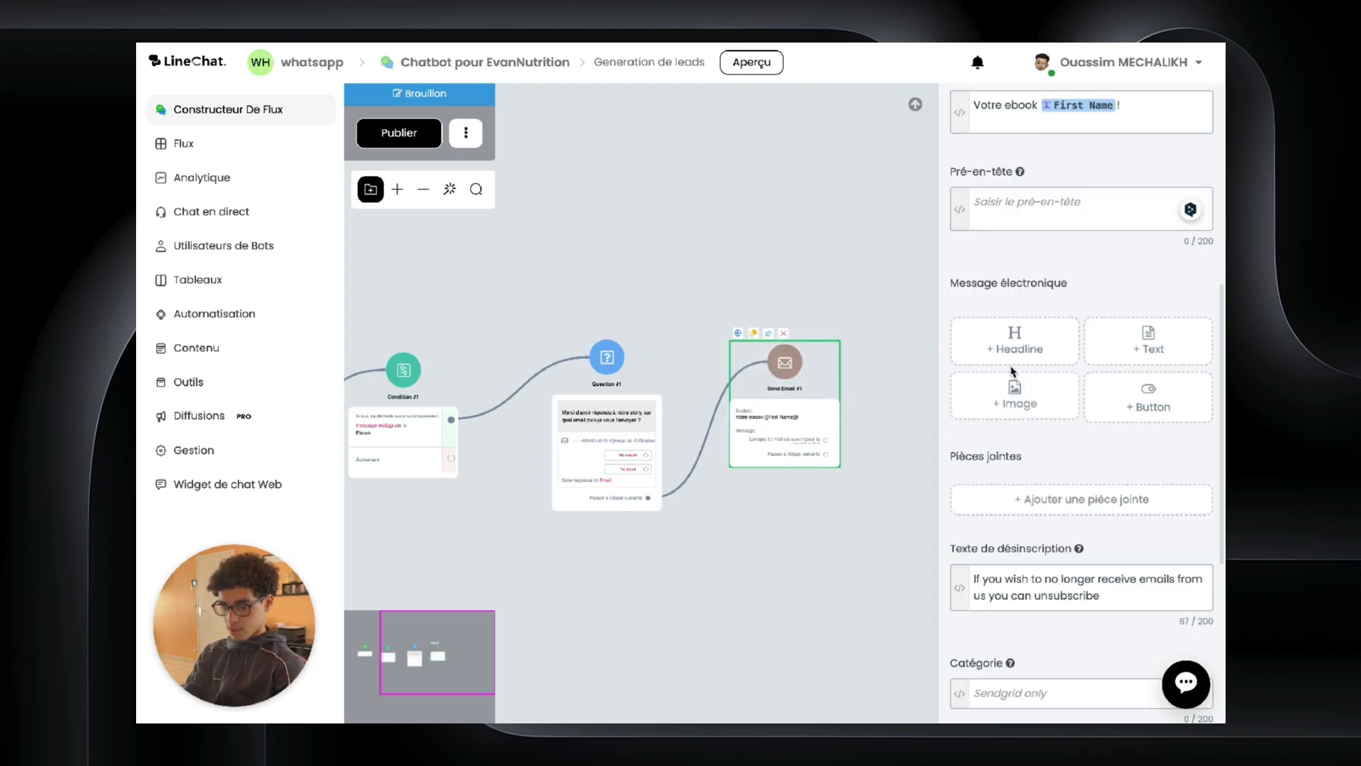
click(1107, 355)
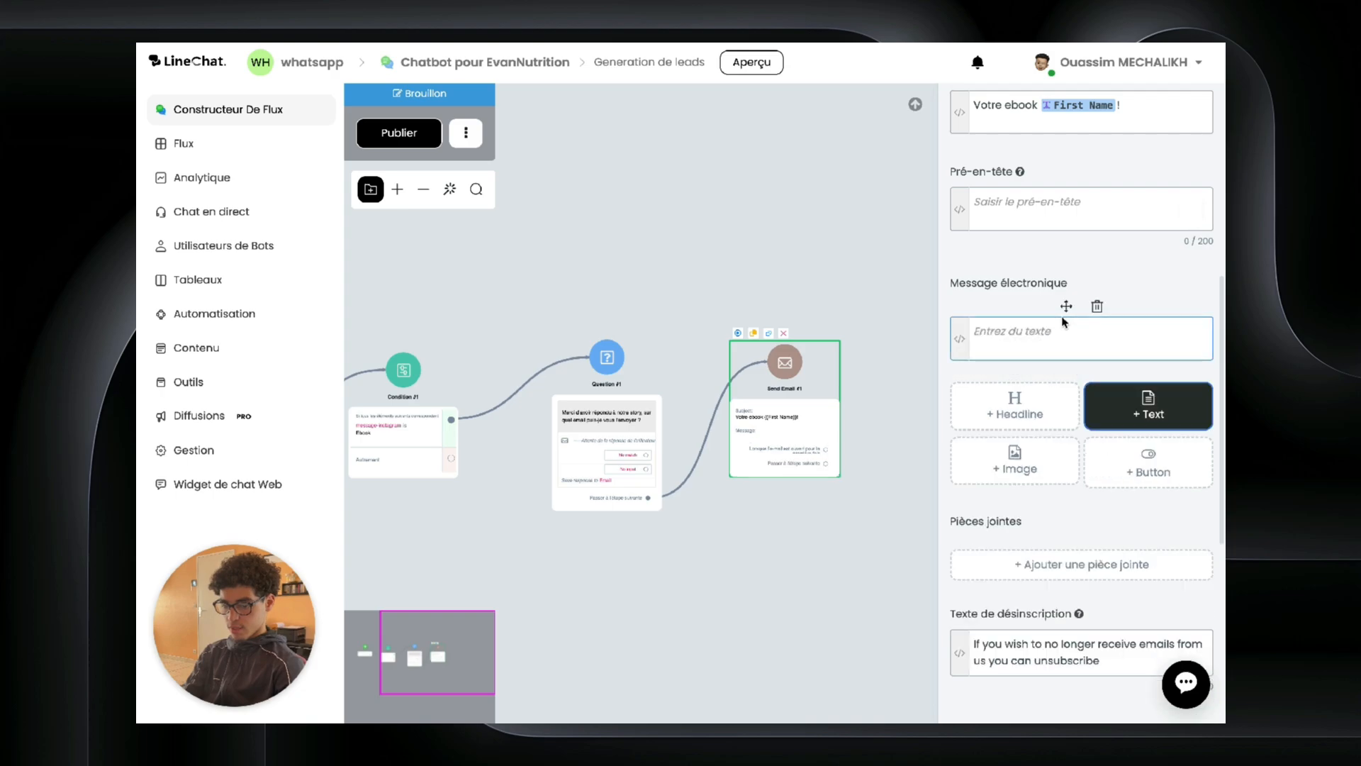
click(1021, 338)
text(V)
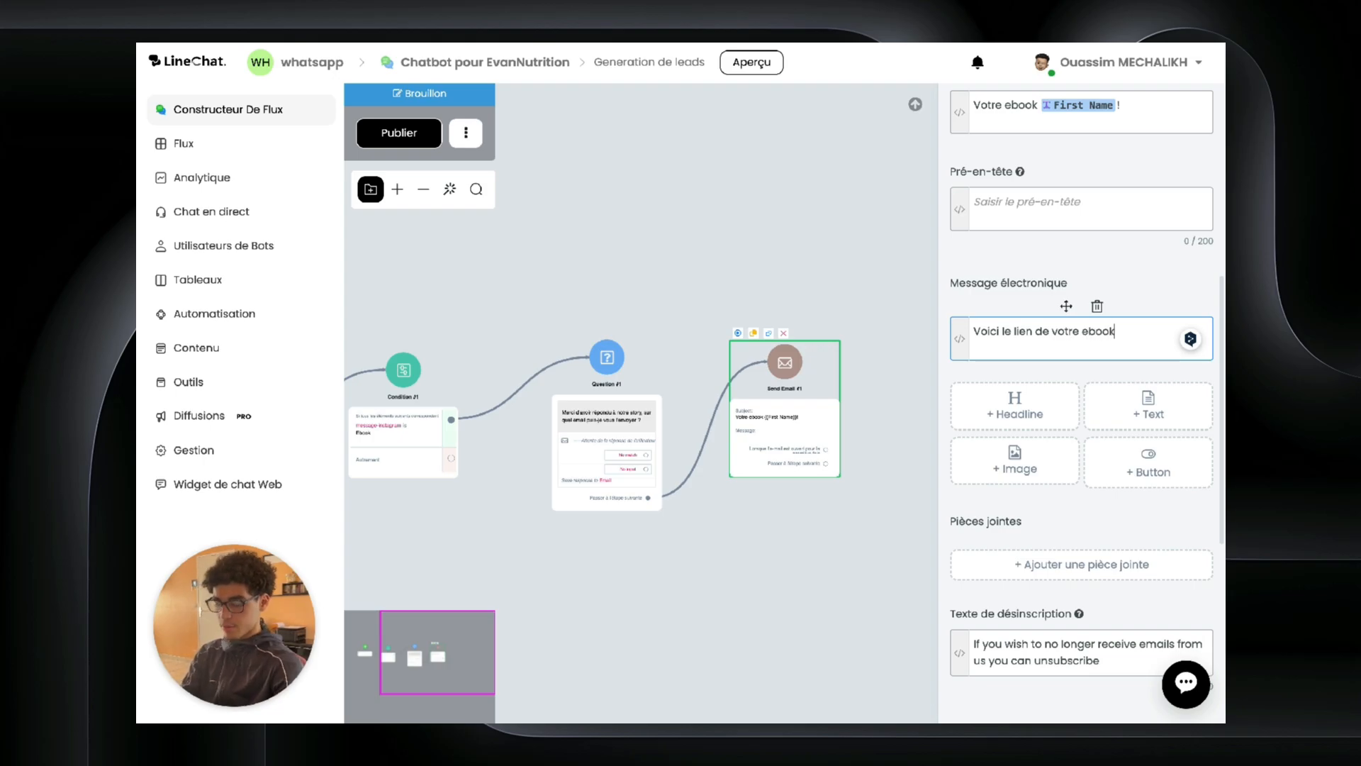
text(oici le lien de votre ebook)
click(801, 241)
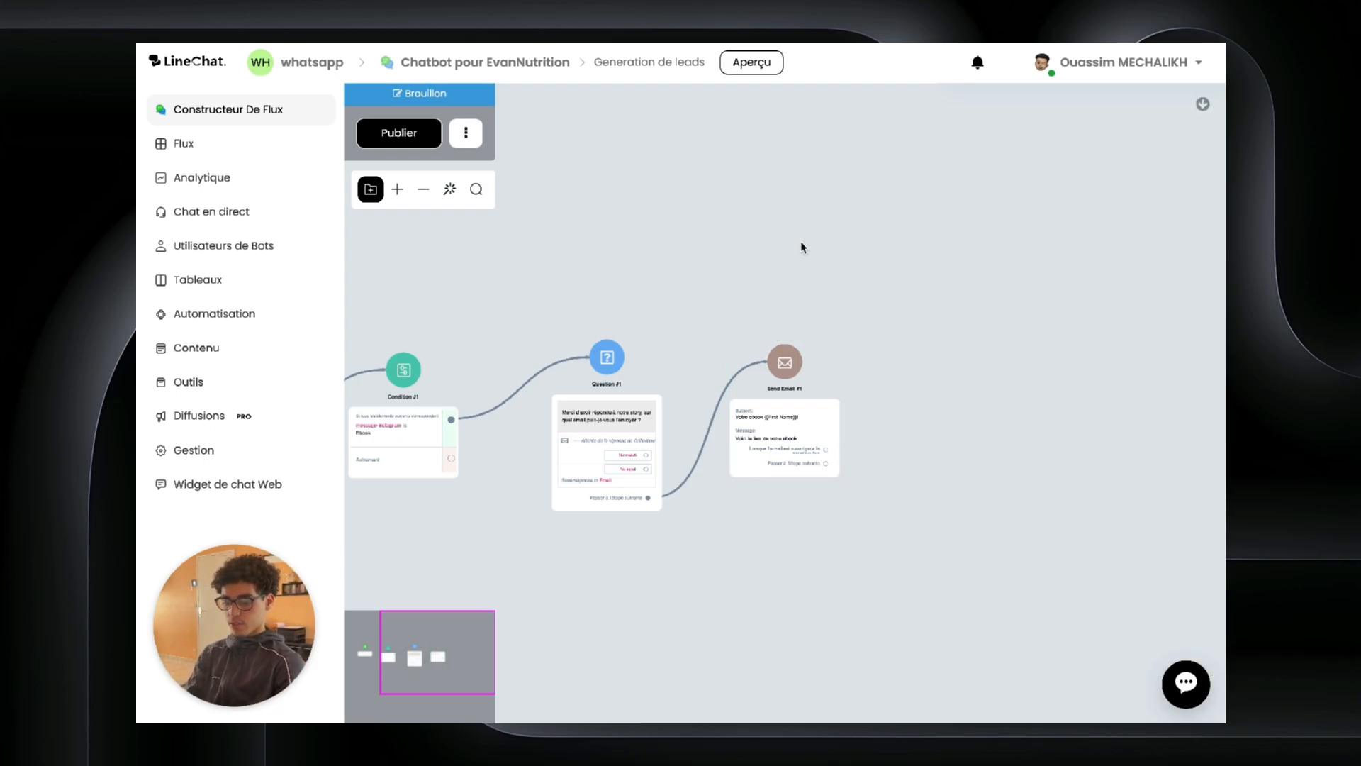
click(748, 392)
scroll(1092, 457, down, 4)
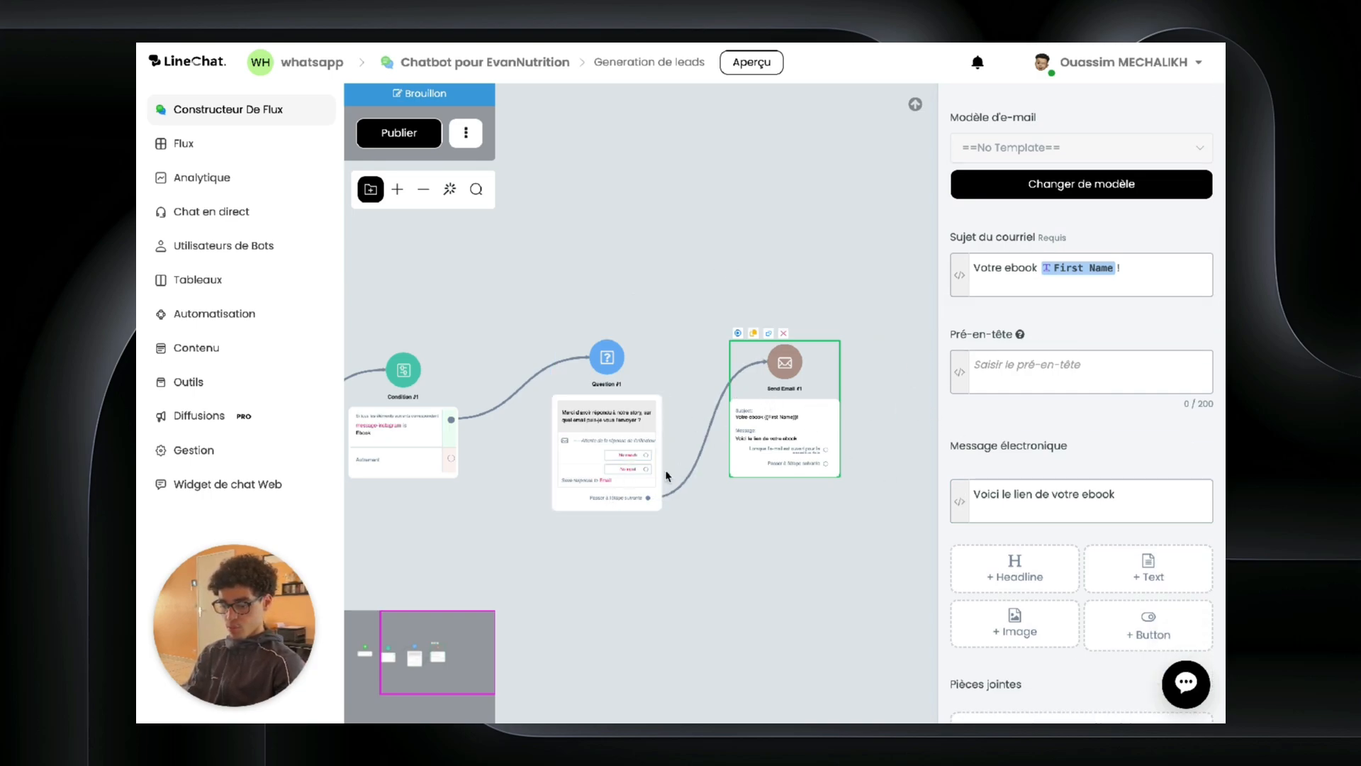
click(822, 266)
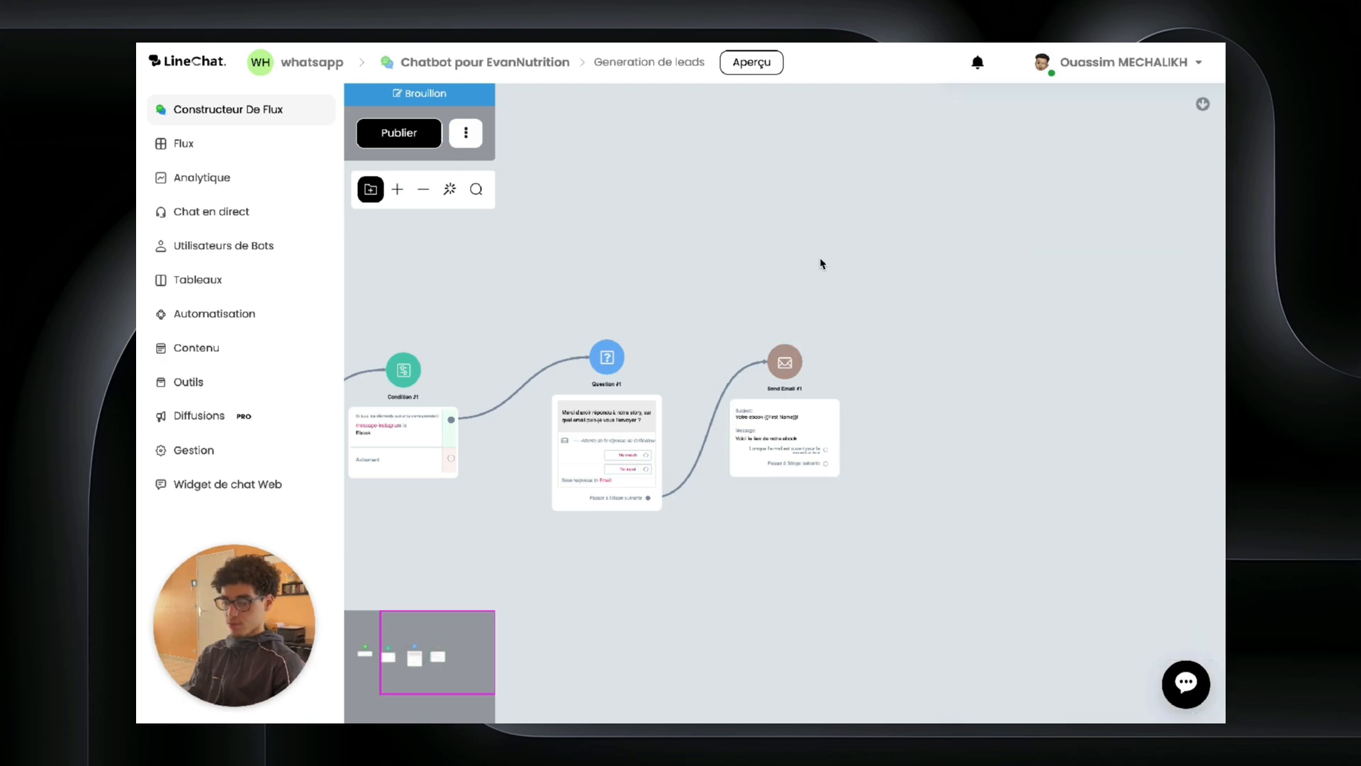
Step: Add a Send Message step after Send Email #1 saying 'Verifiez votre boite de reception, c'est envoyé !'
click(806, 369)
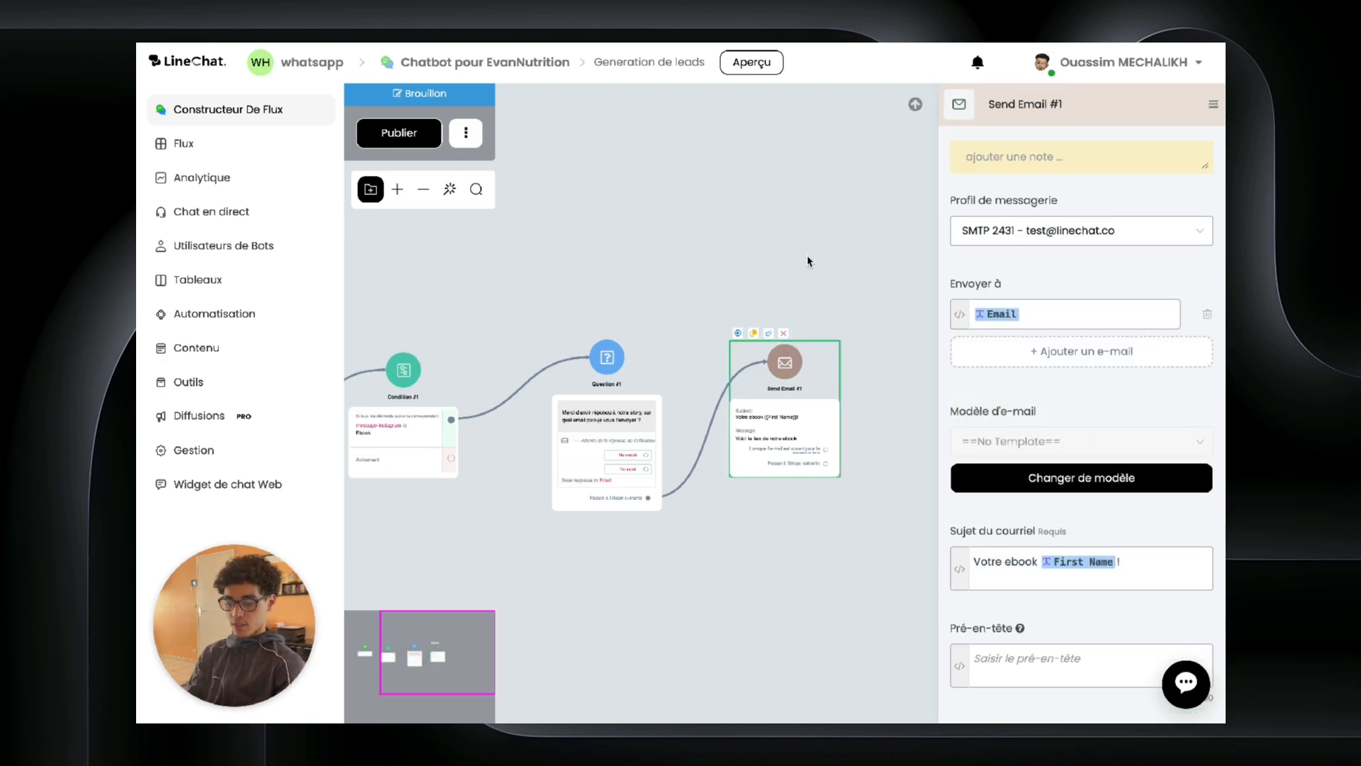
drag(809, 262, 615, 269)
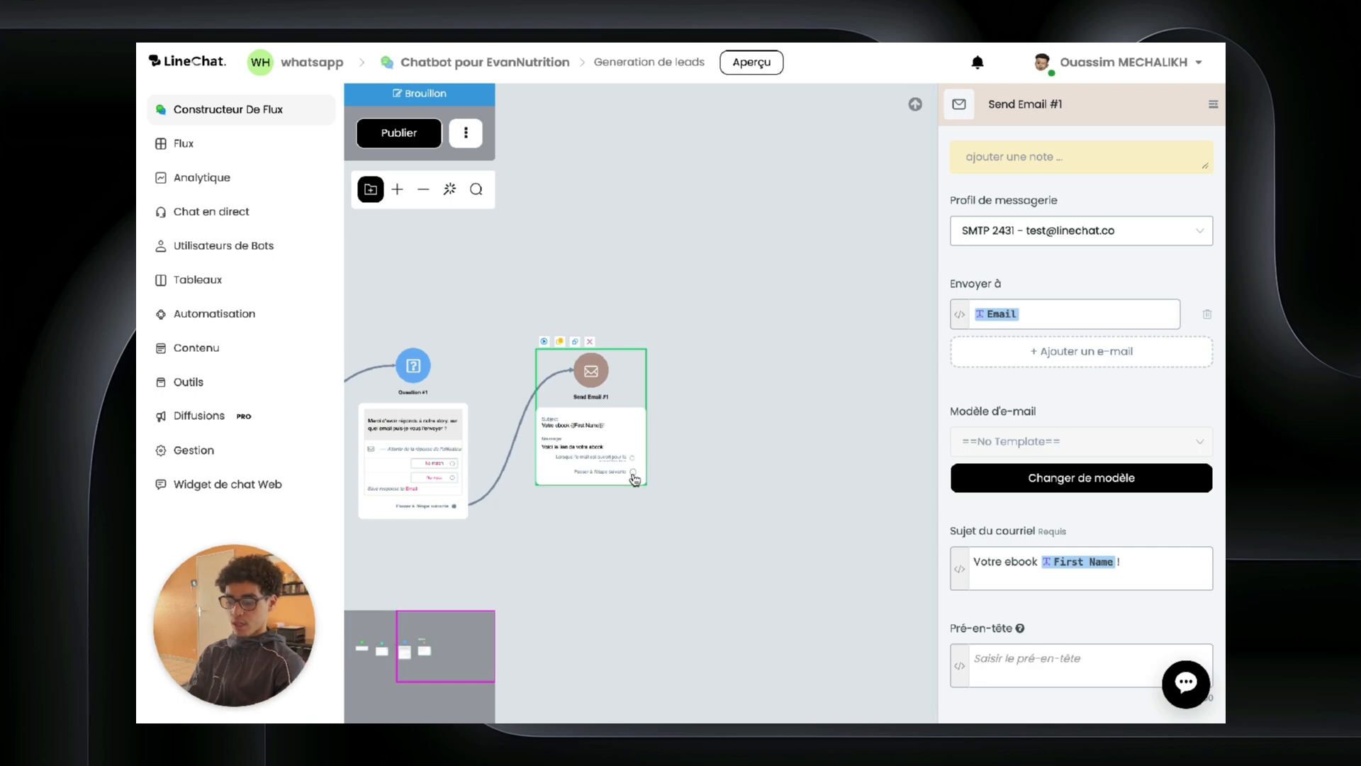
drag(633, 472, 728, 295)
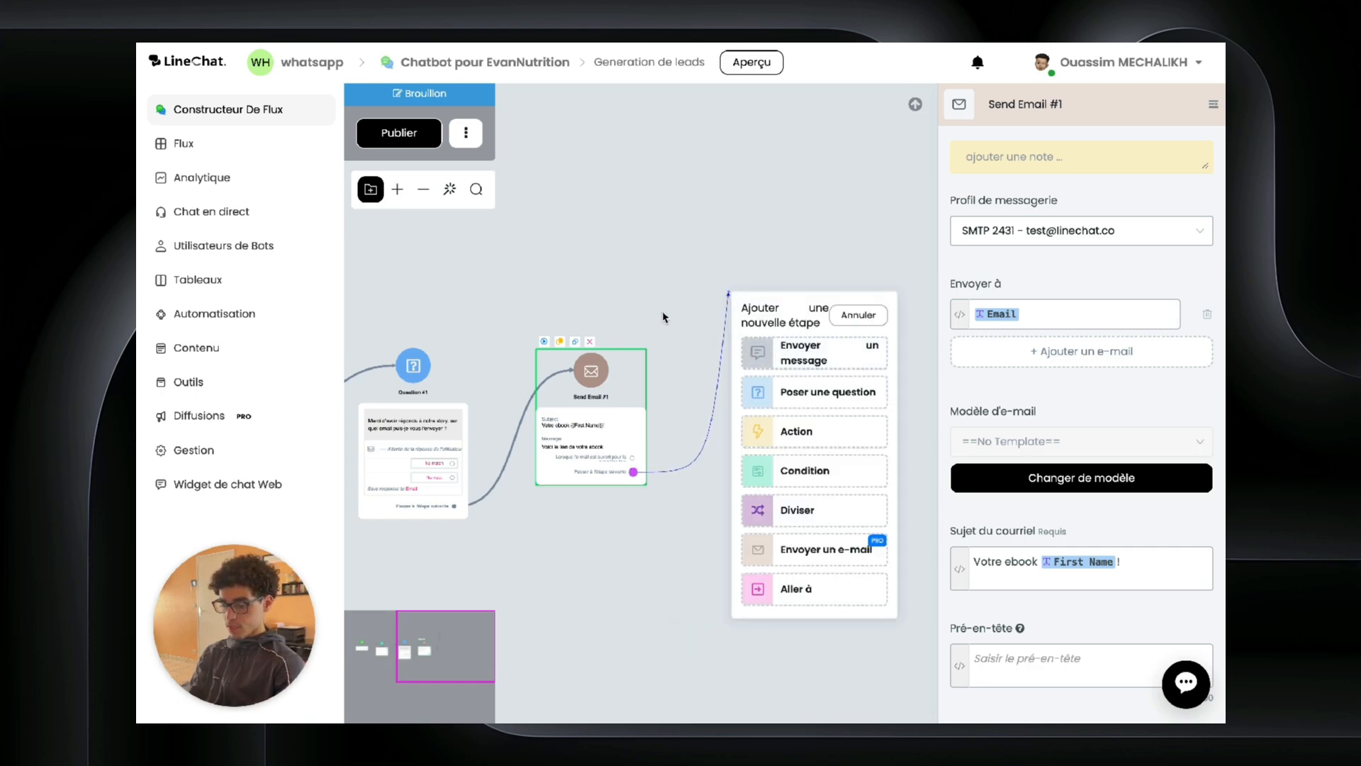
click(600, 448)
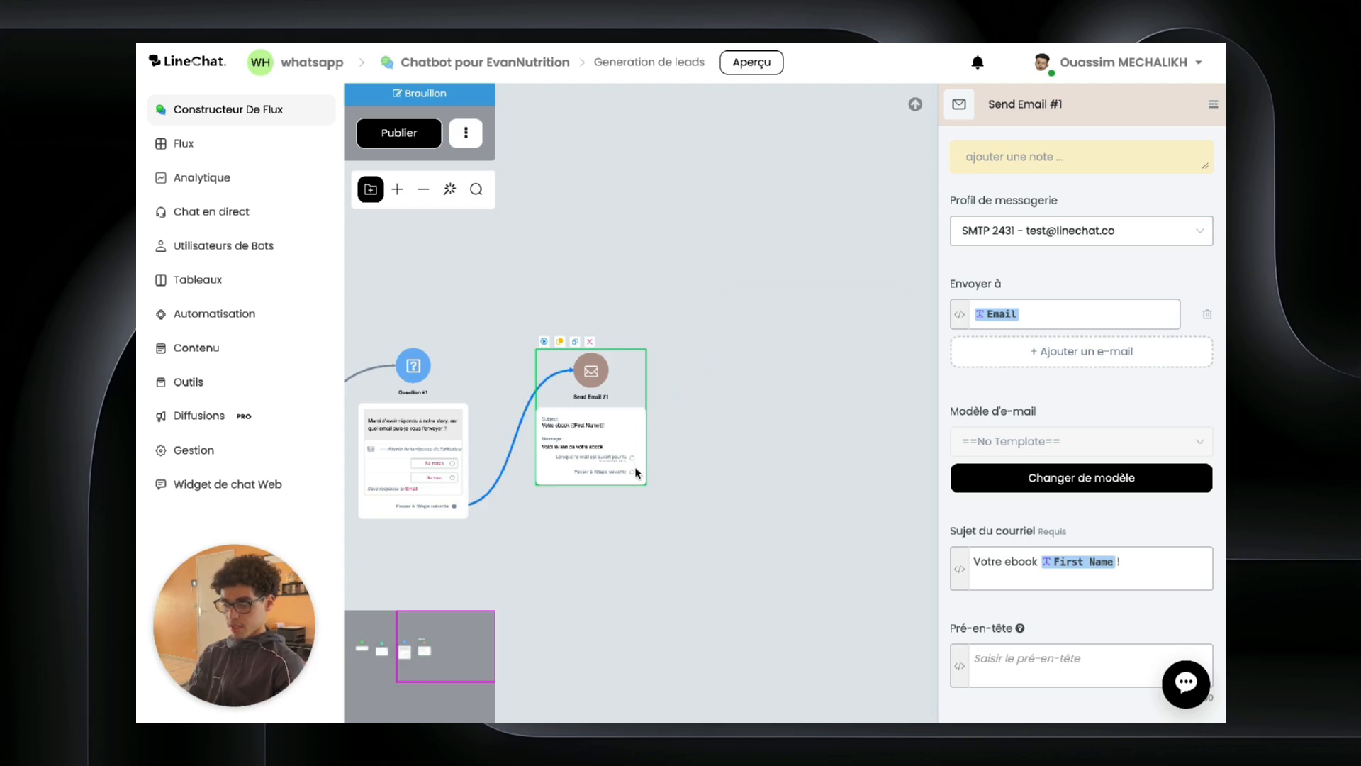
drag(636, 477, 738, 347)
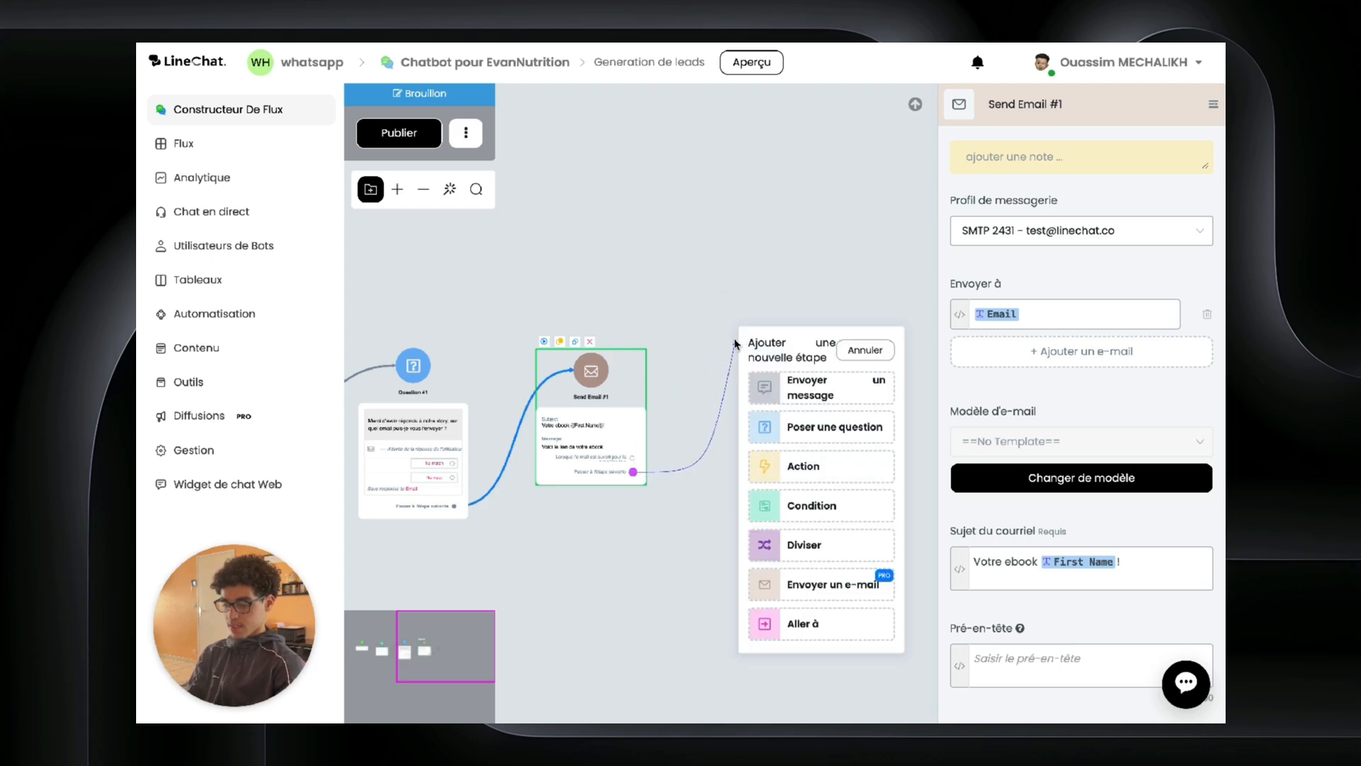
click(811, 387)
click(967, 319)
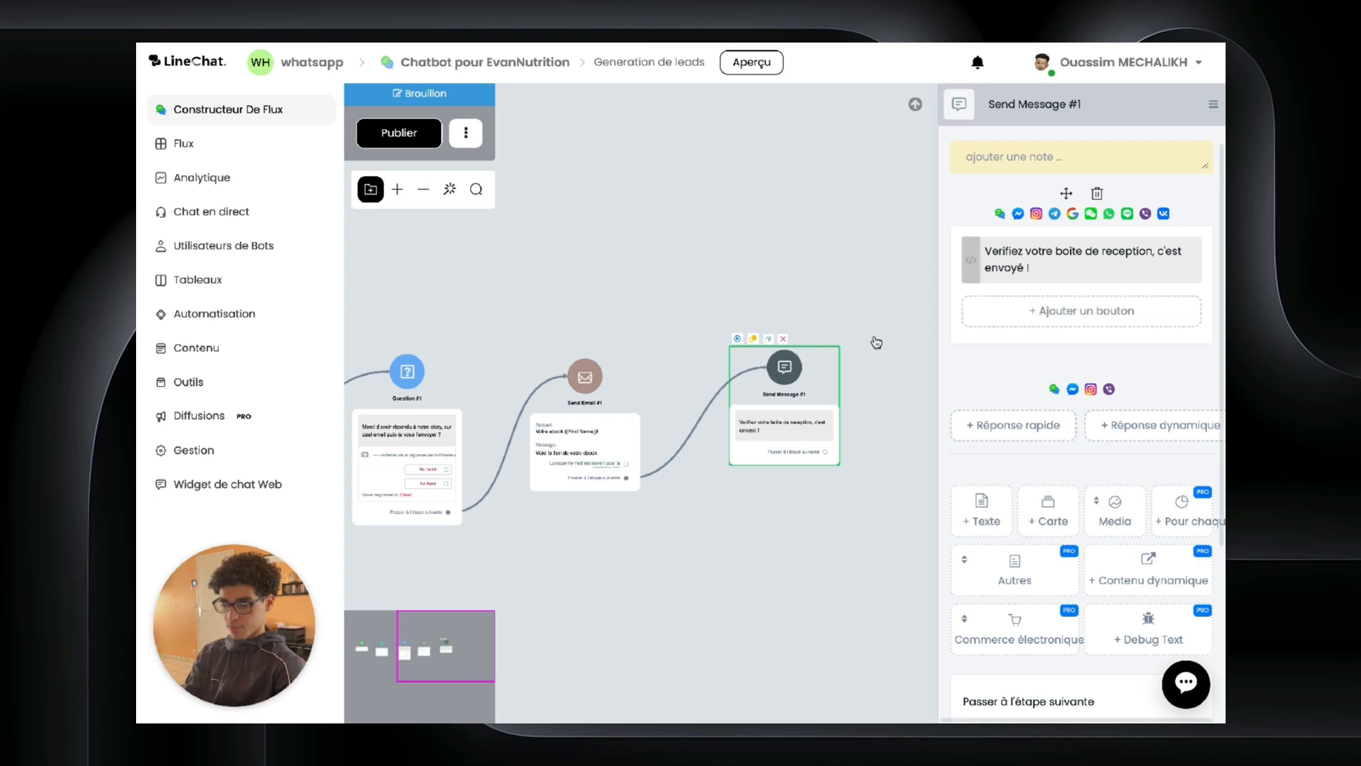
click(777, 326)
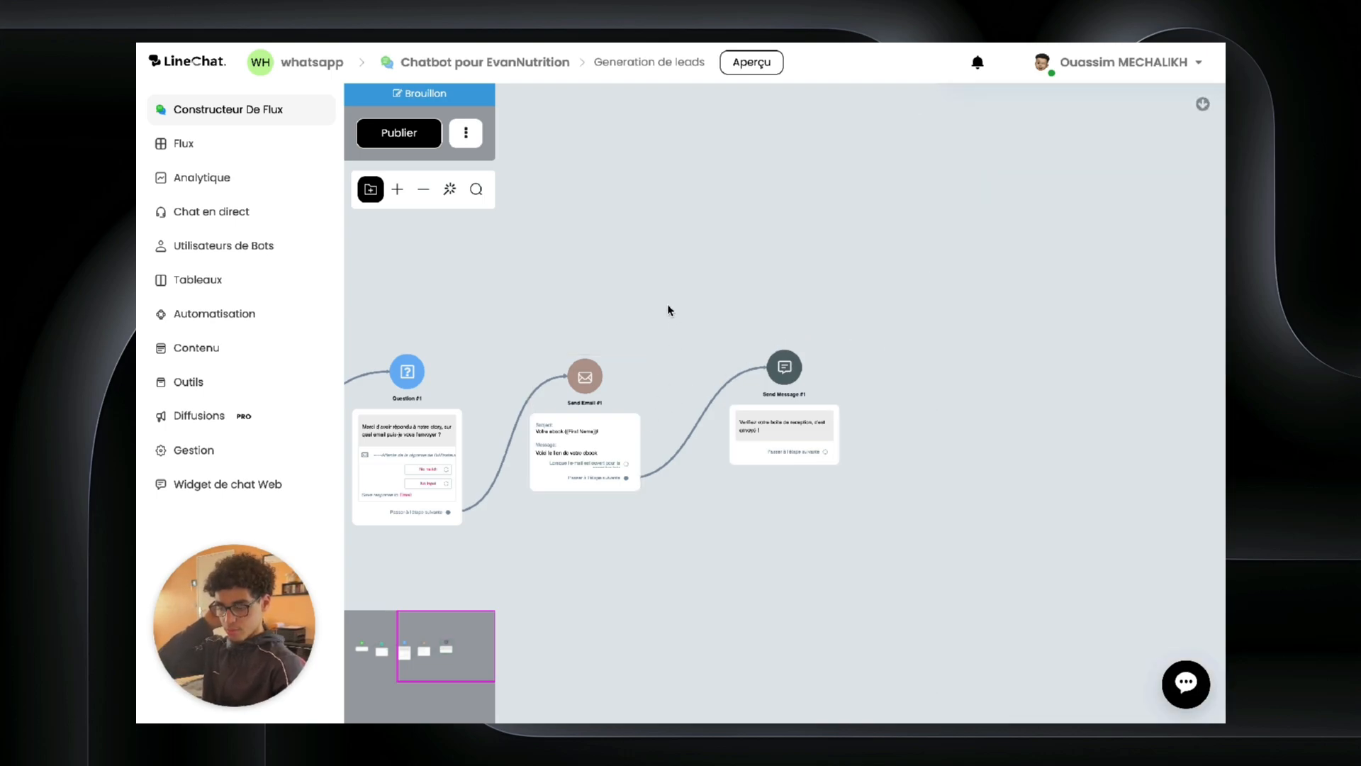
drag(669, 307, 845, 219)
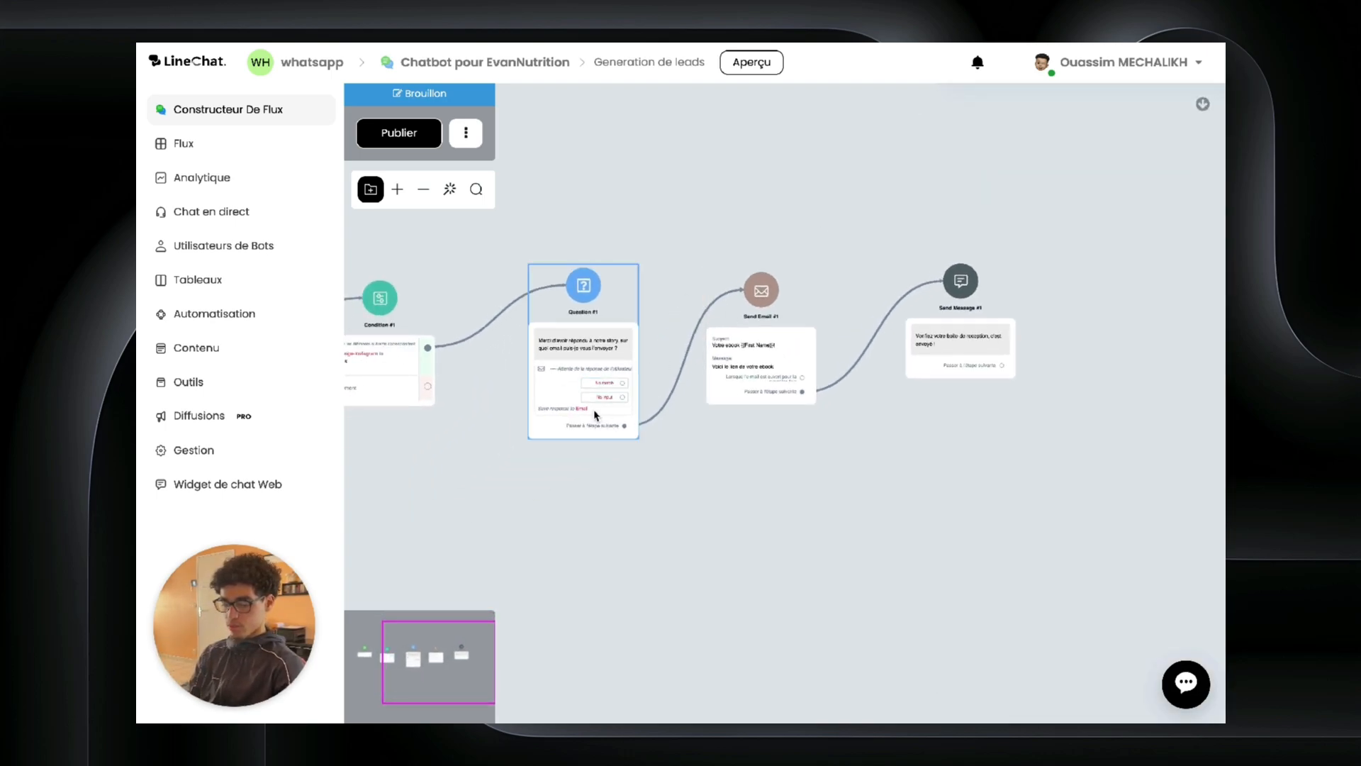
click(544, 296)
Step: Move Hubspot Action #1 above the message step and connect it onward to Send Message #1
click(670, 362)
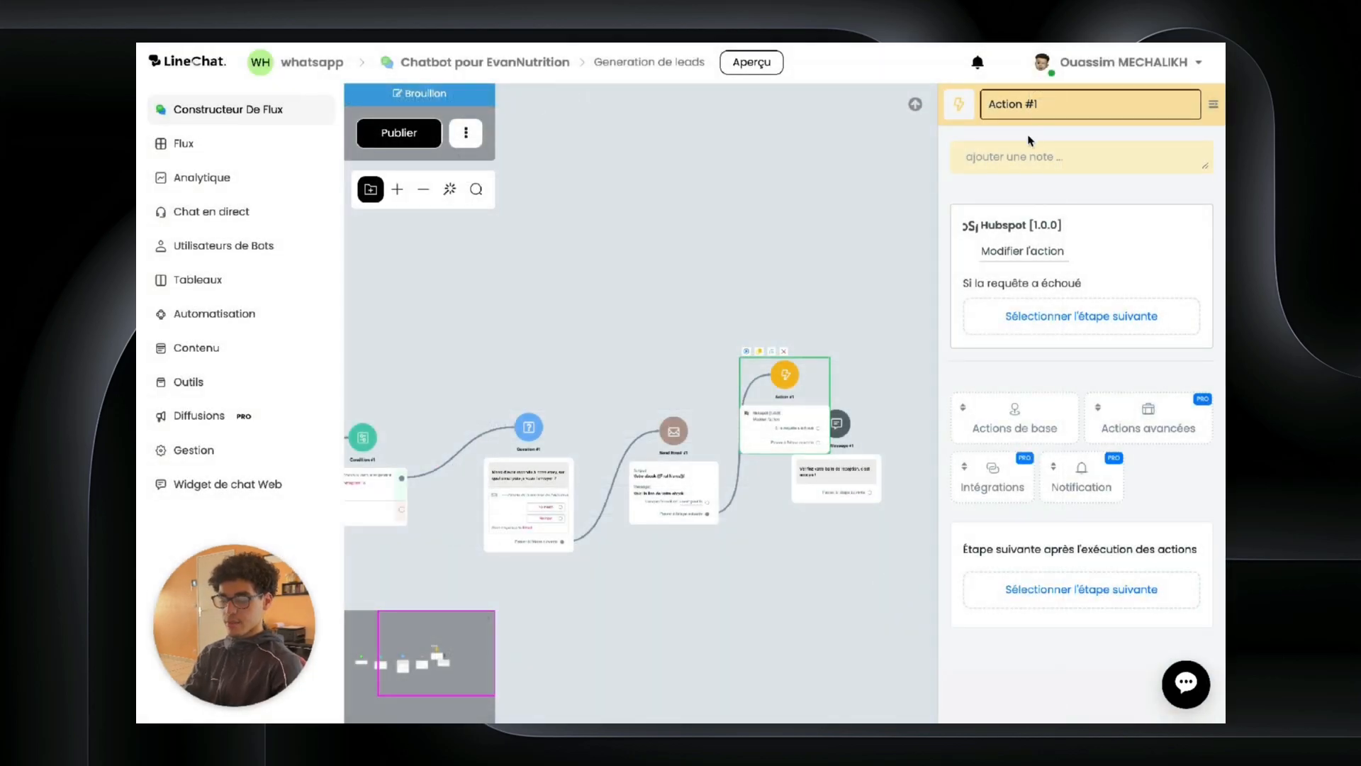
click(819, 257)
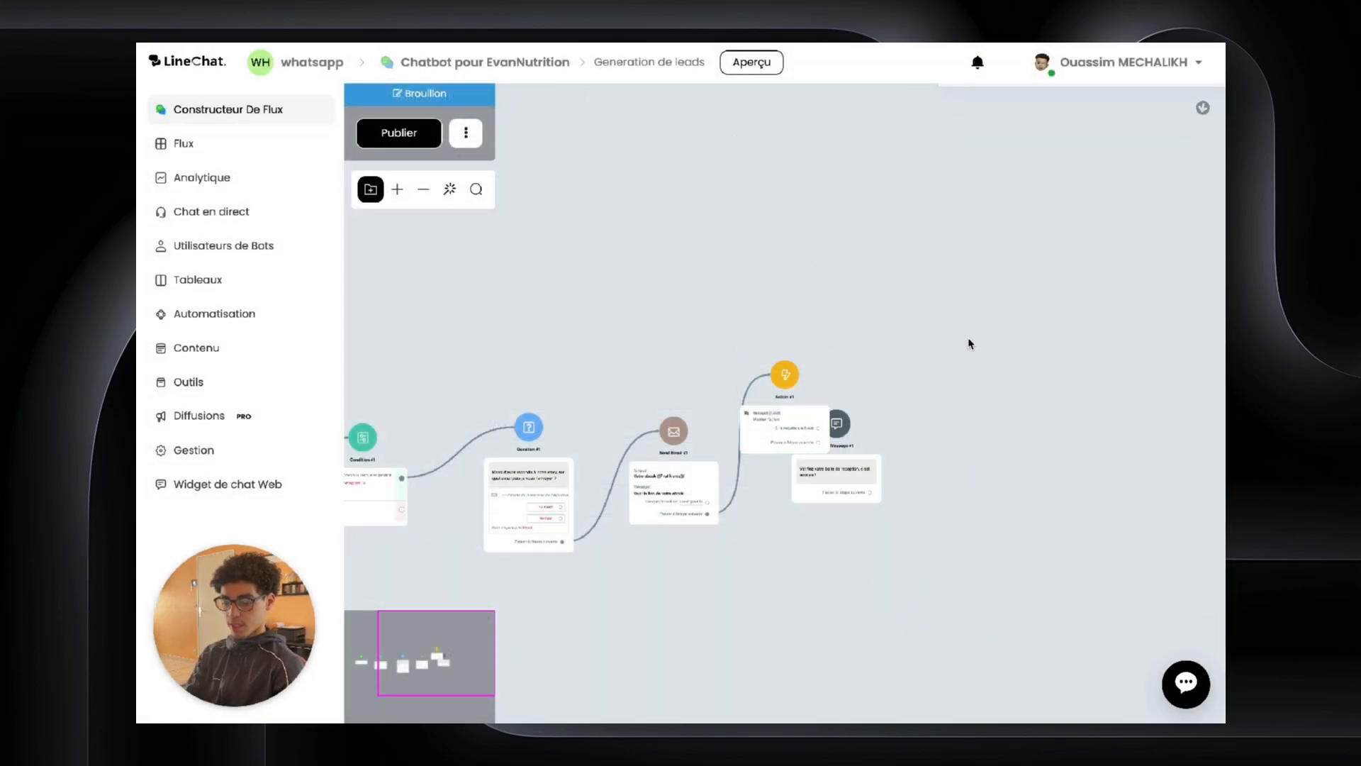
click(788, 397)
click(954, 479)
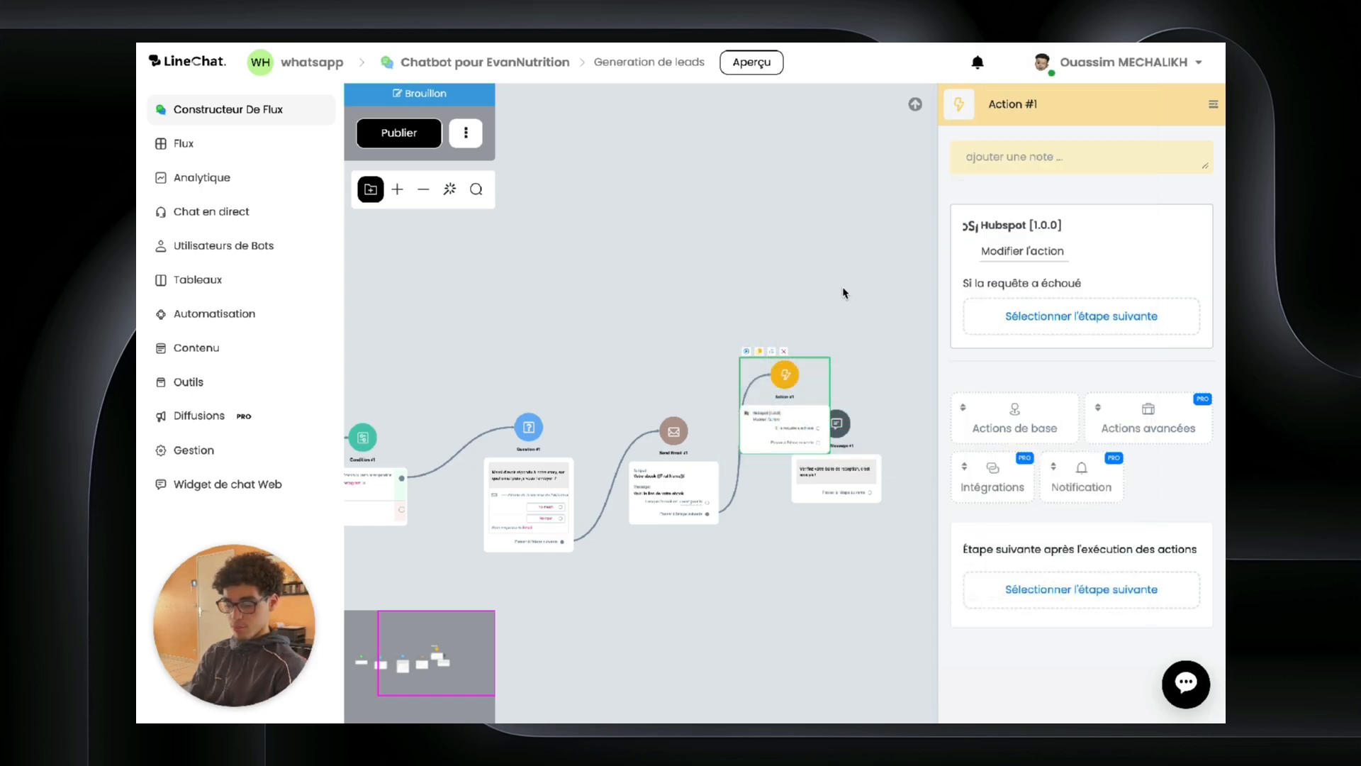
drag(820, 381, 793, 341)
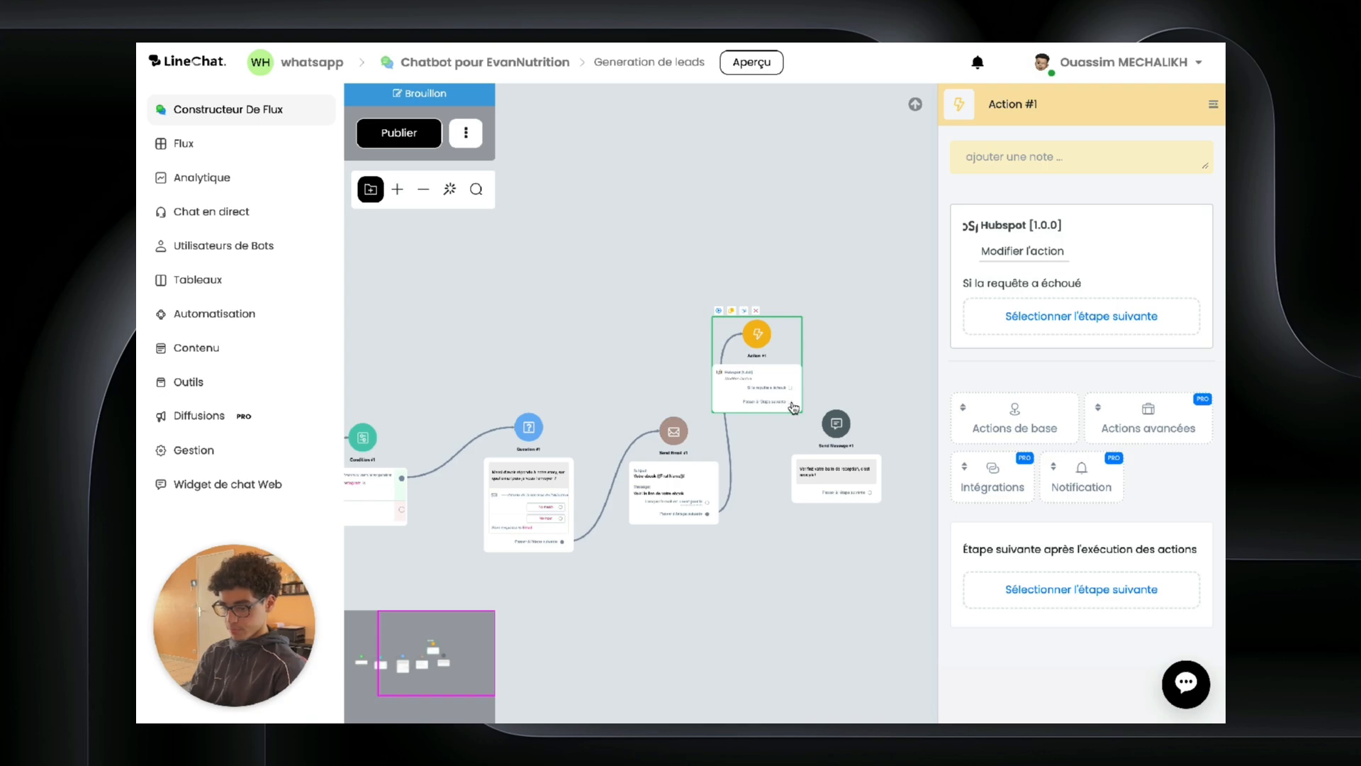
drag(793, 406, 835, 423)
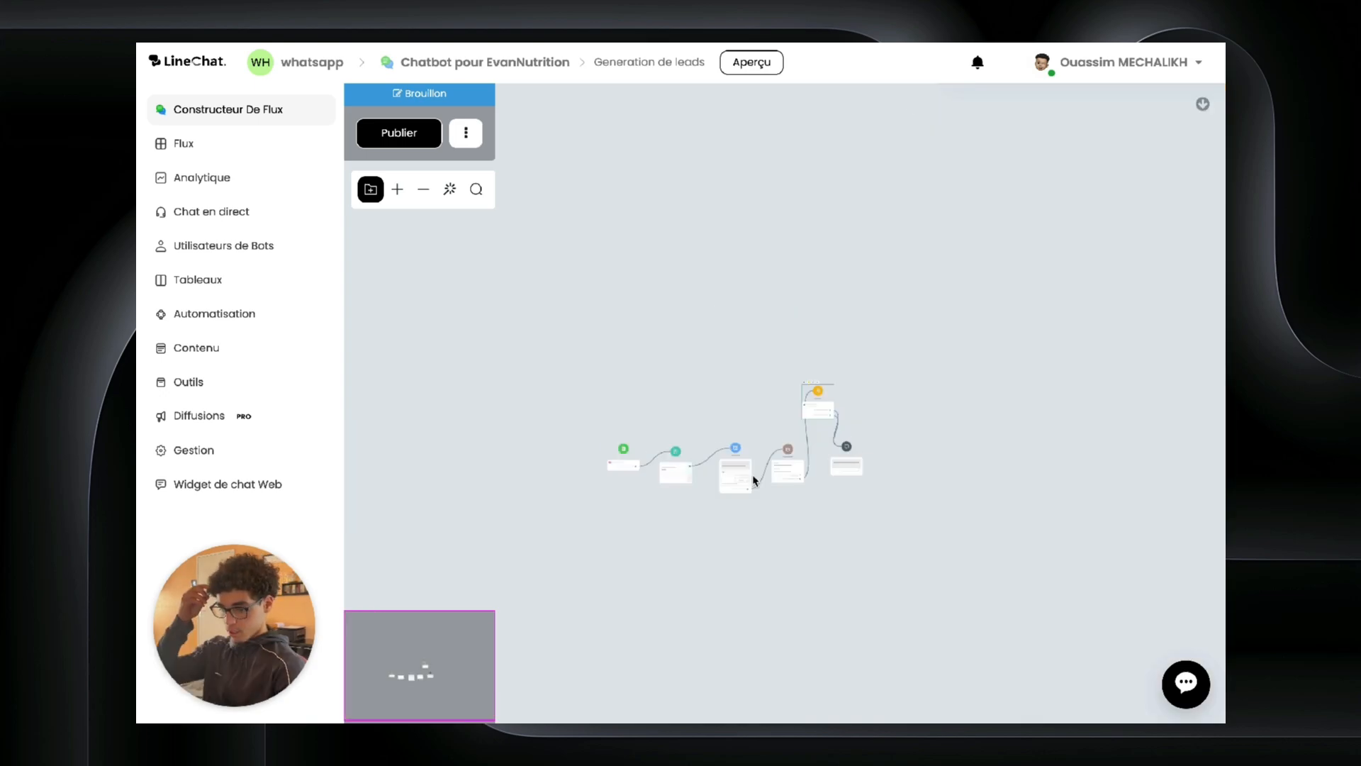
scroll(754, 479, up, 10)
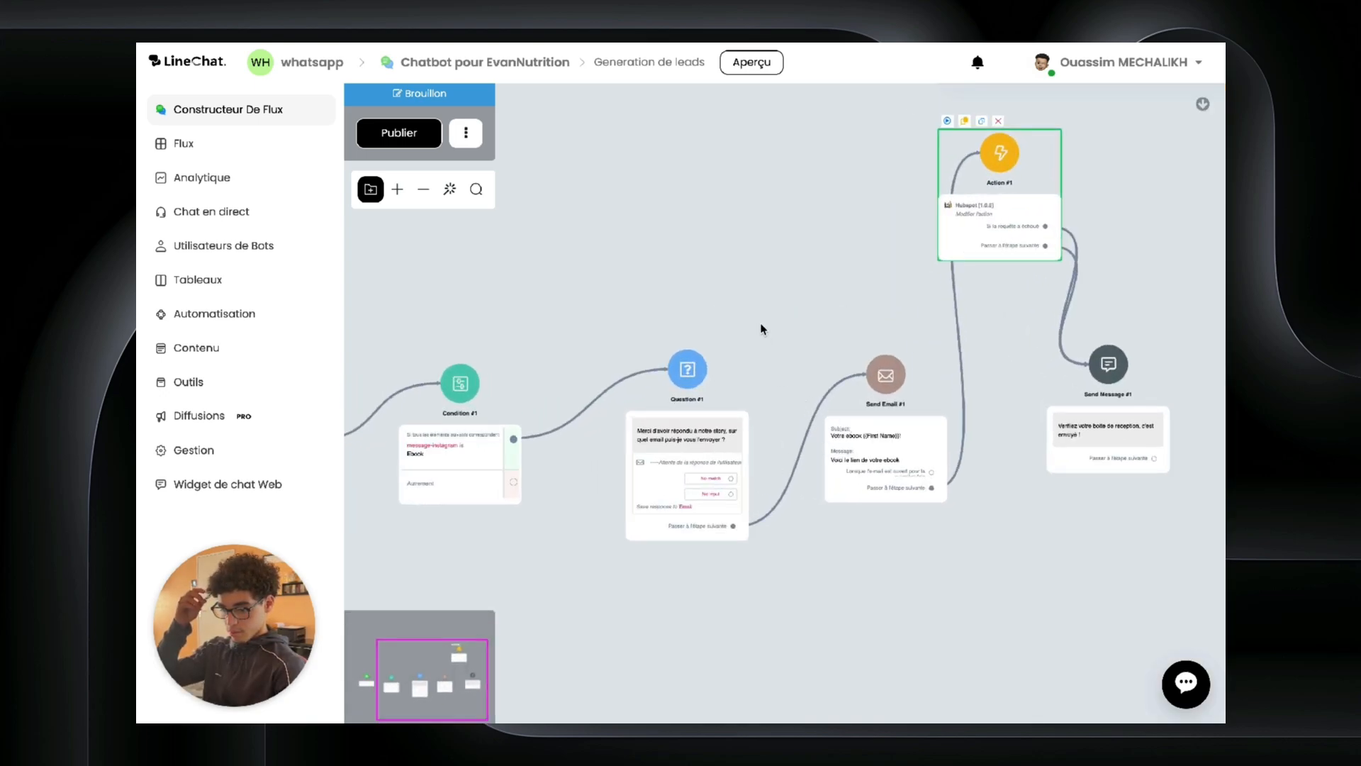
drag(630, 236, 960, 213)
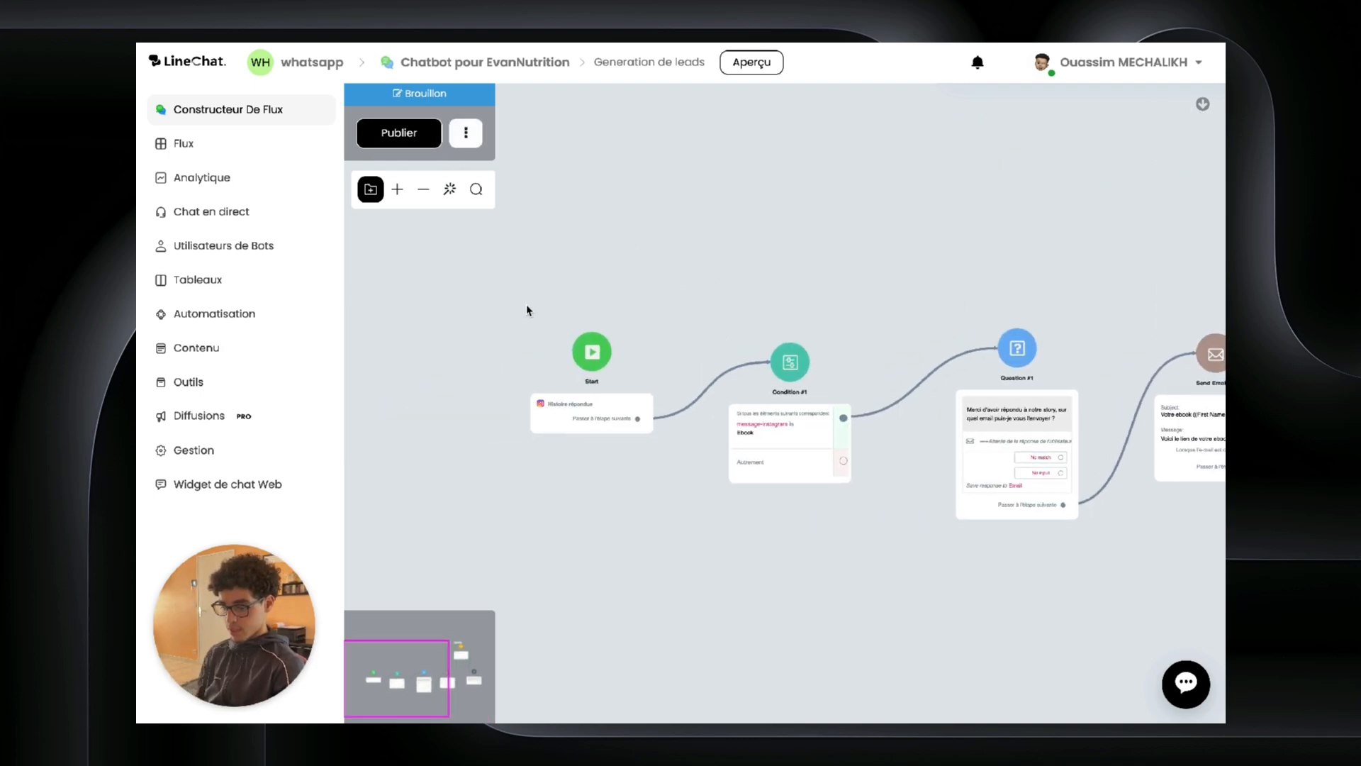
Step: Publish Generation de leads and start a new sub-flow named Service client
click(399, 130)
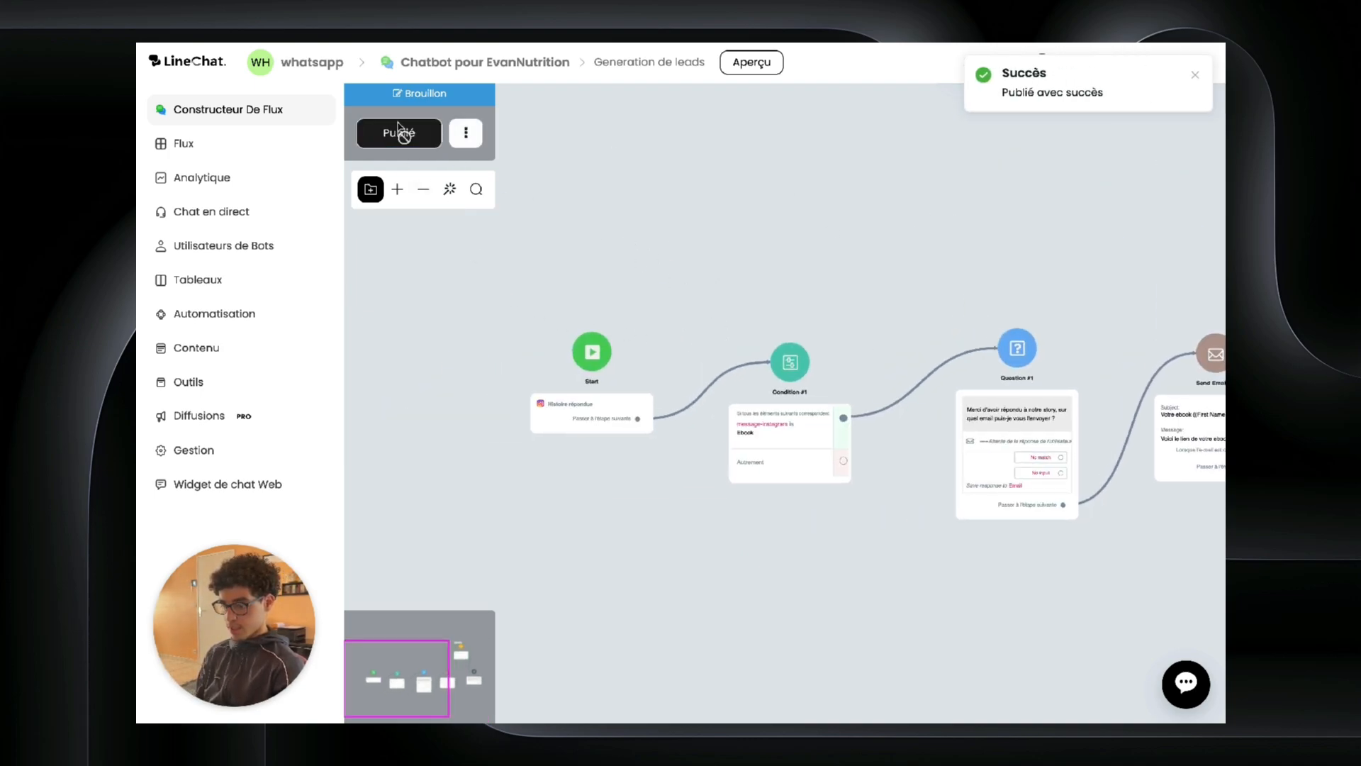
click(232, 143)
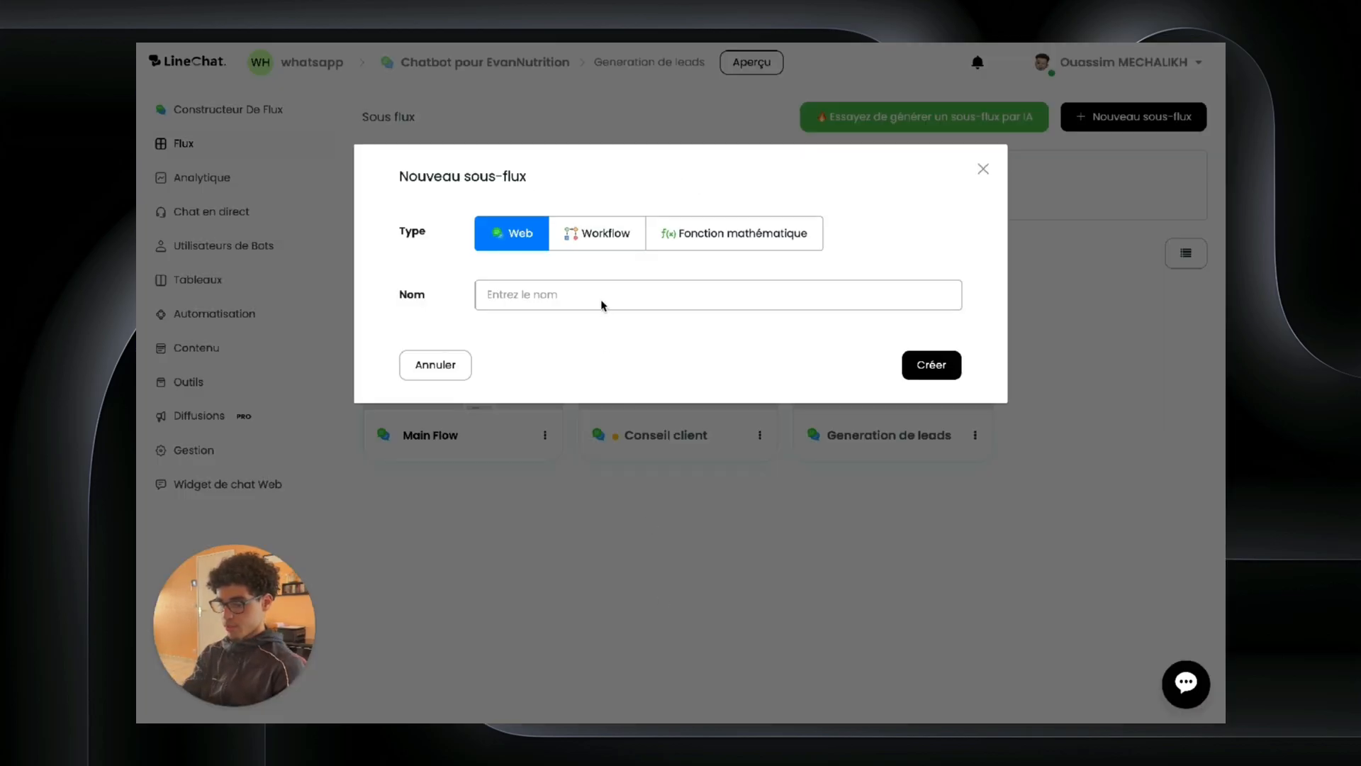
click(588, 295)
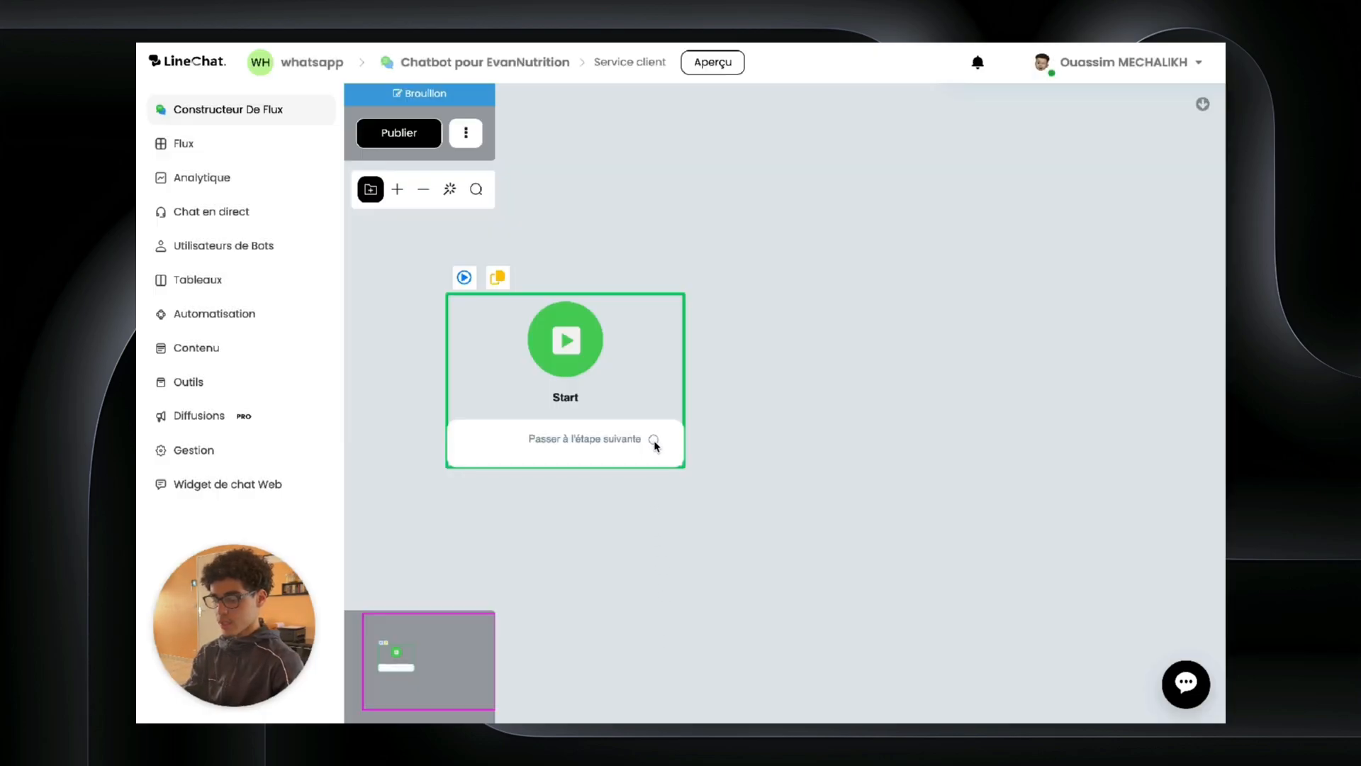
Step: Link Start to an EvanNutrition welcome message with Poser une question and Parler à l'équipe buttons
drag(655, 446, 853, 331)
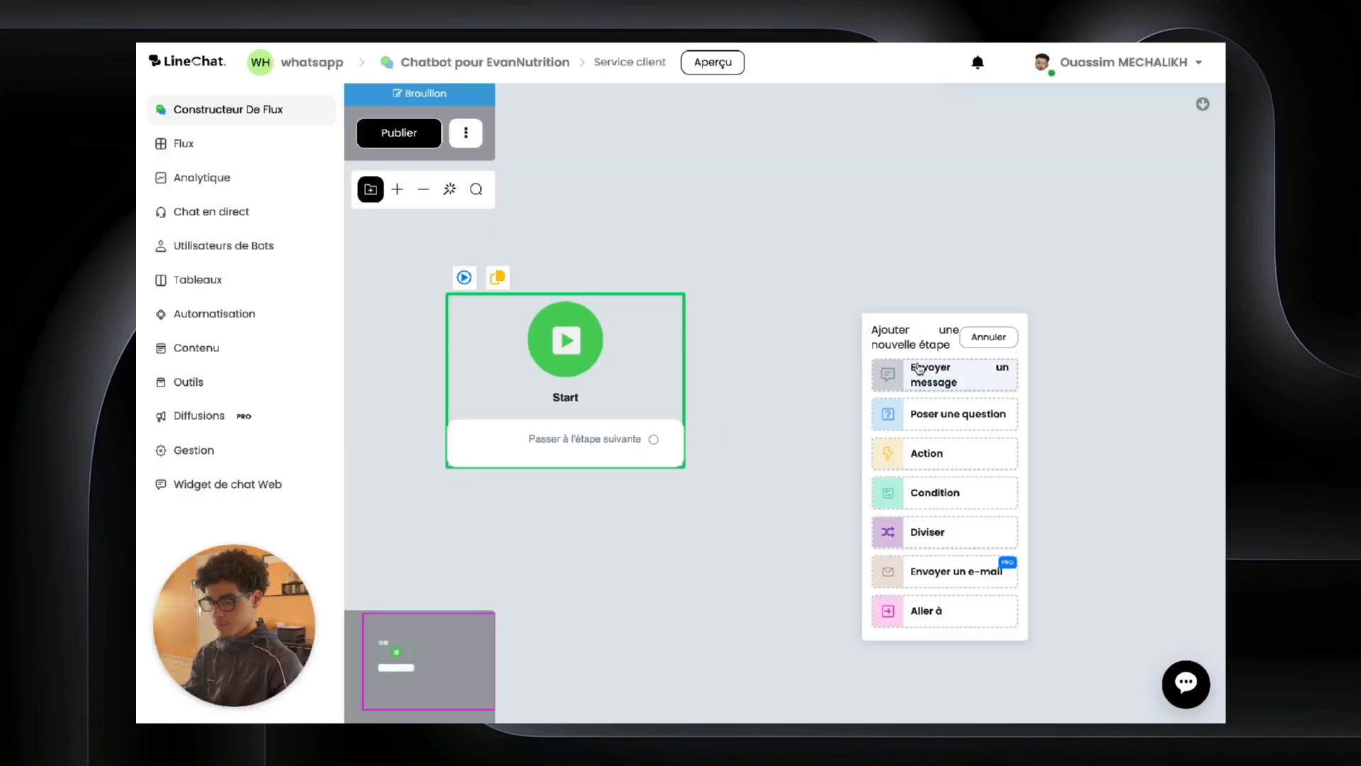
click(911, 370)
click(981, 324)
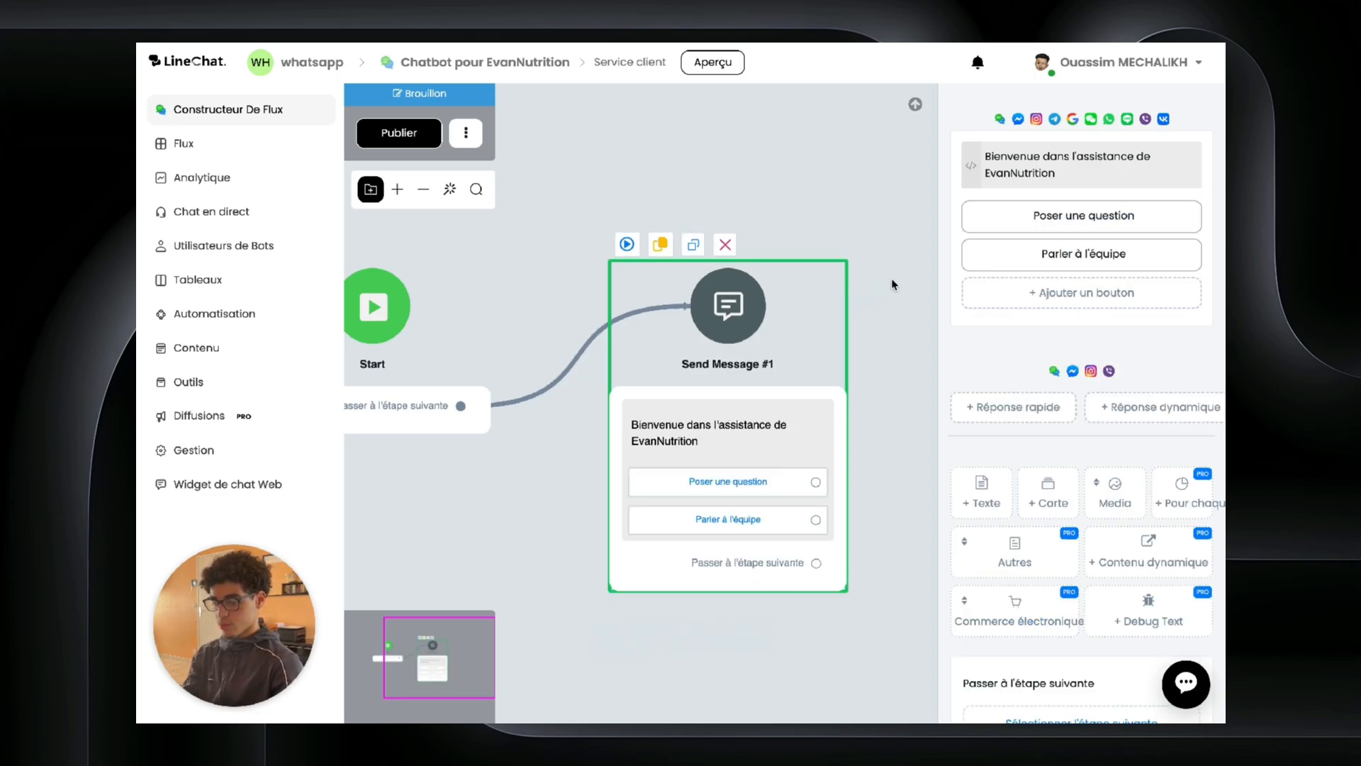
drag(893, 284, 683, 289)
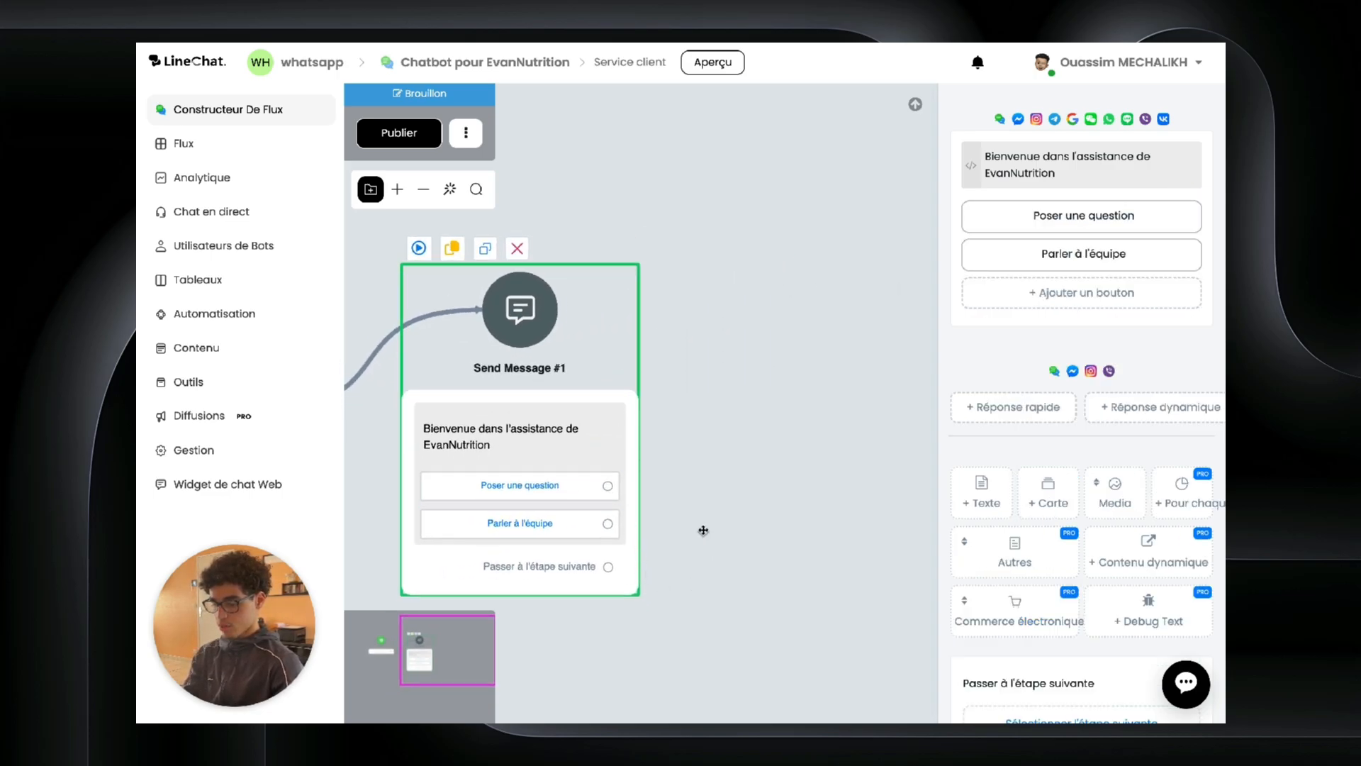
drag(704, 532, 686, 383)
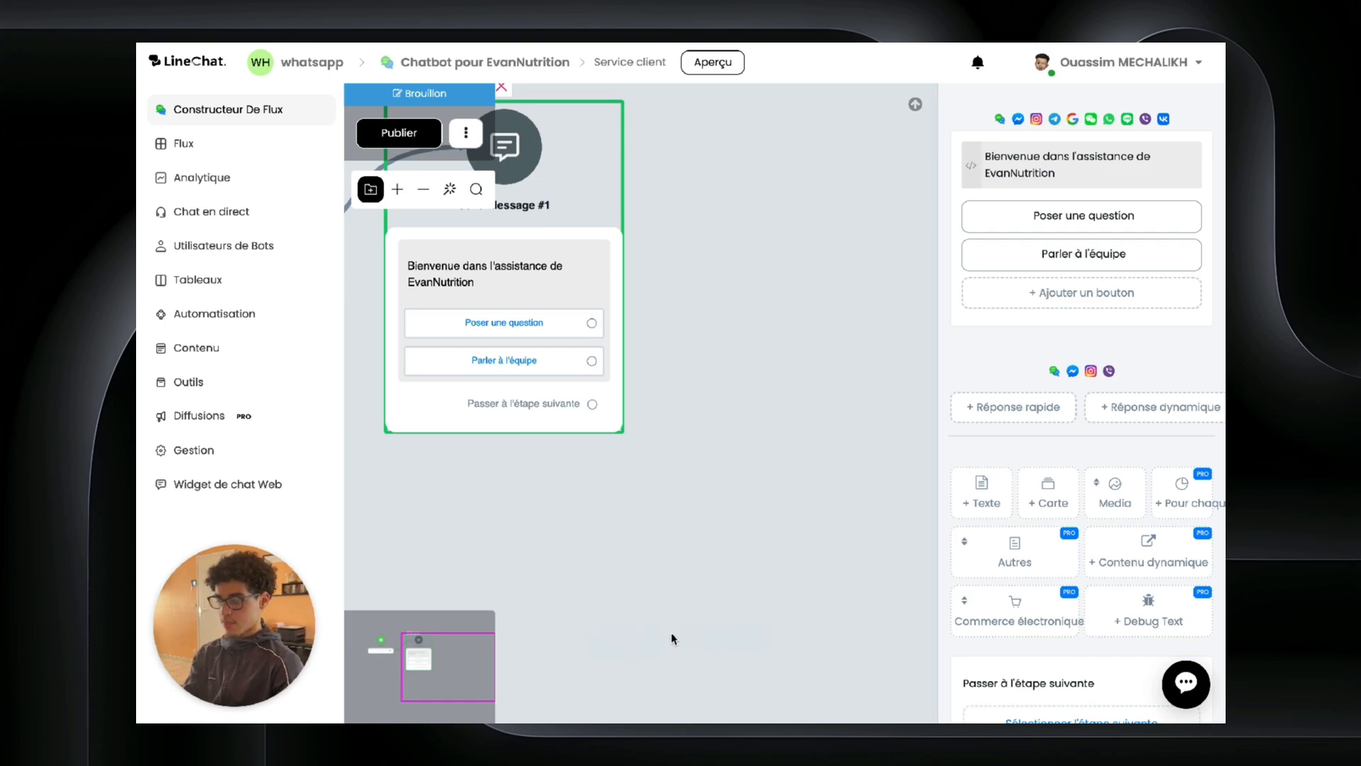
click(197, 222)
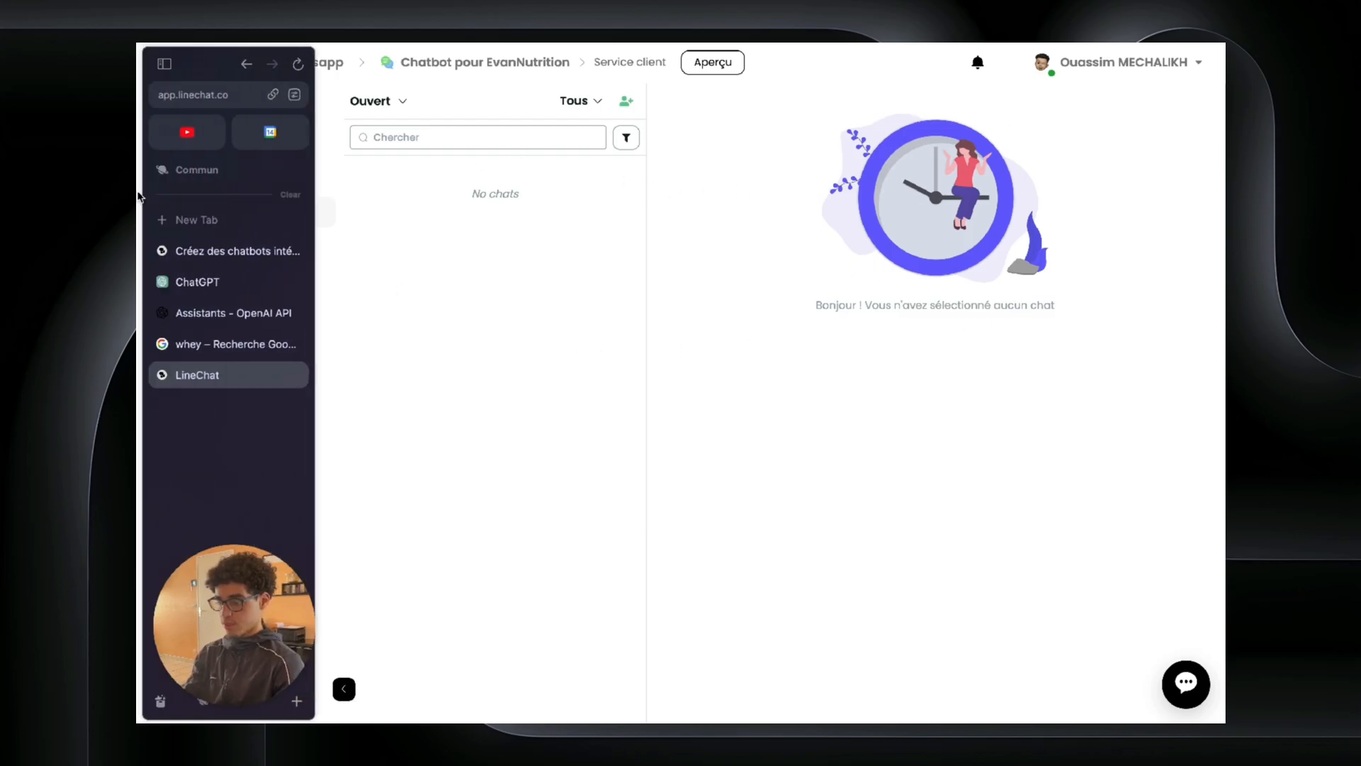
click(230, 109)
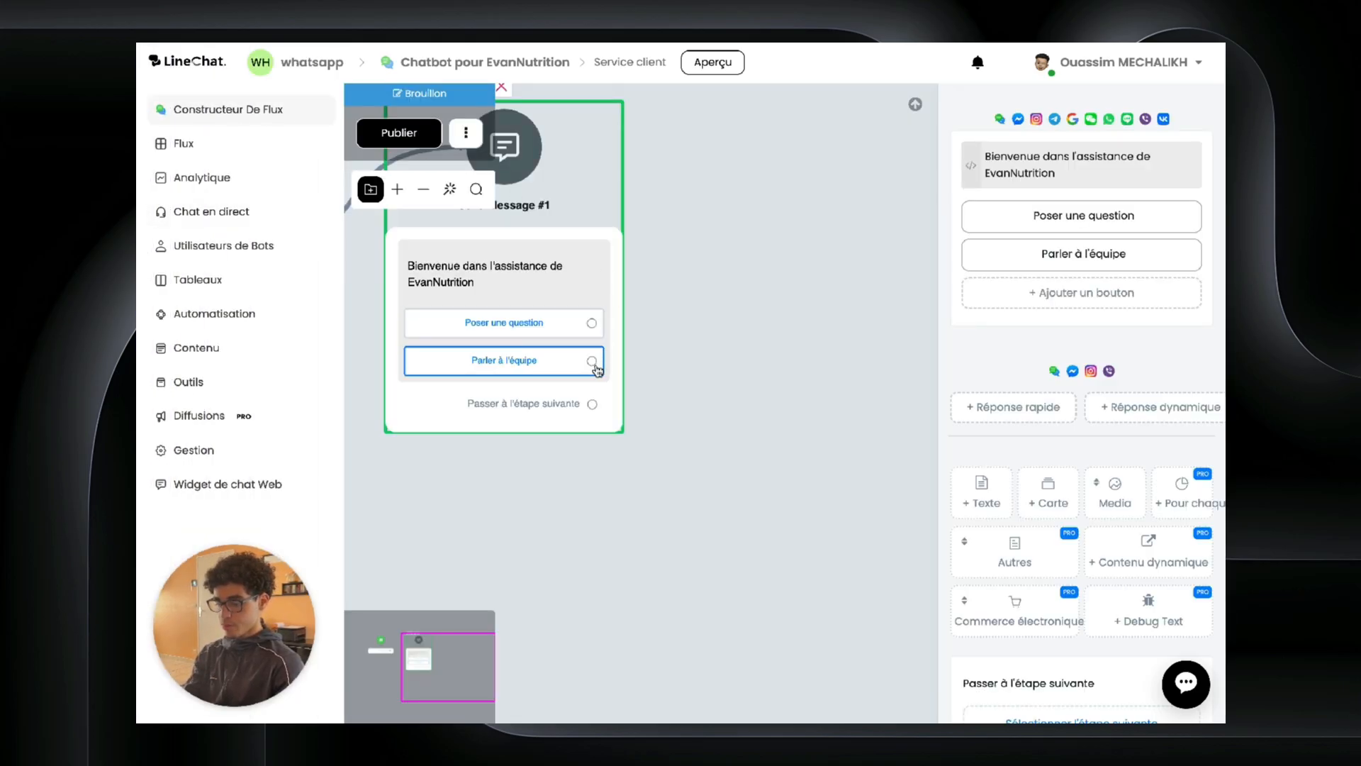
Step: Link the Parler à l'équipe choice to a new Condition step with a condition group
drag(591, 361, 733, 453)
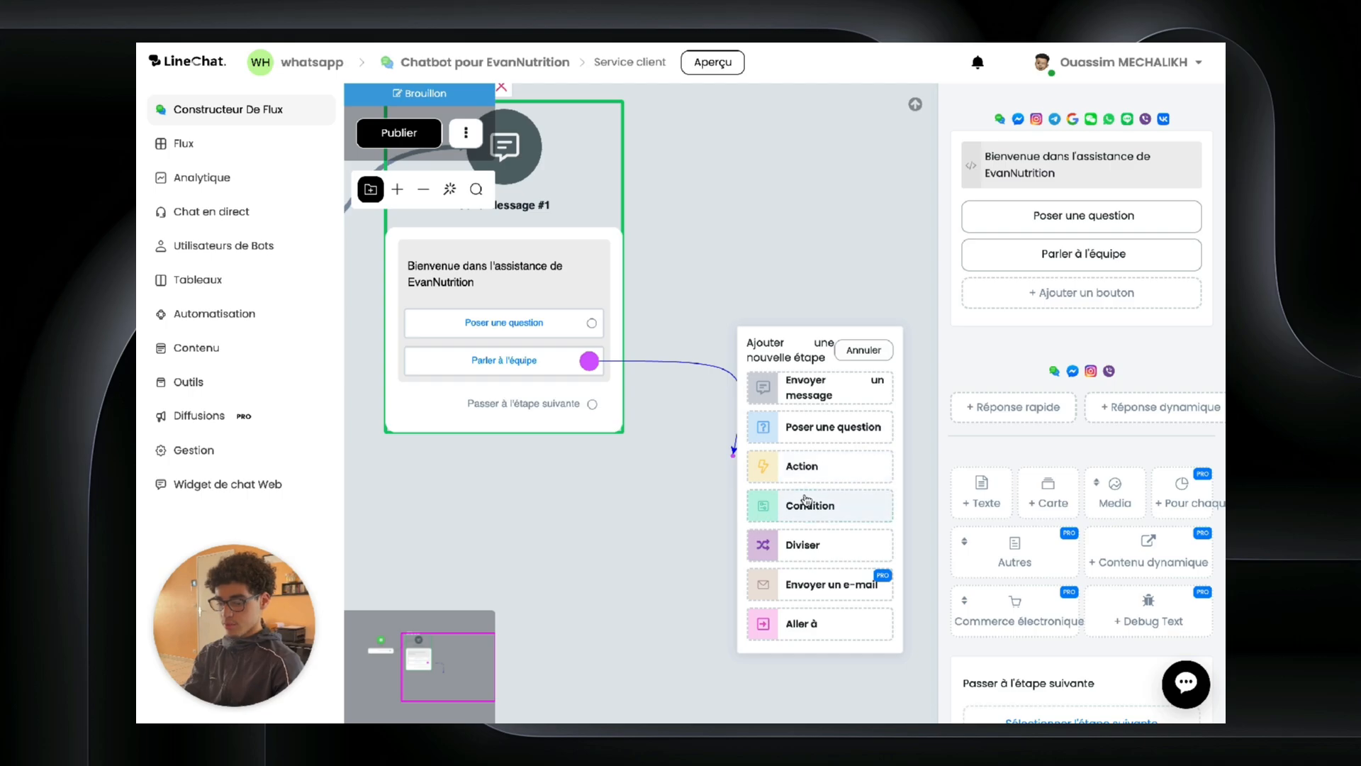
click(804, 504)
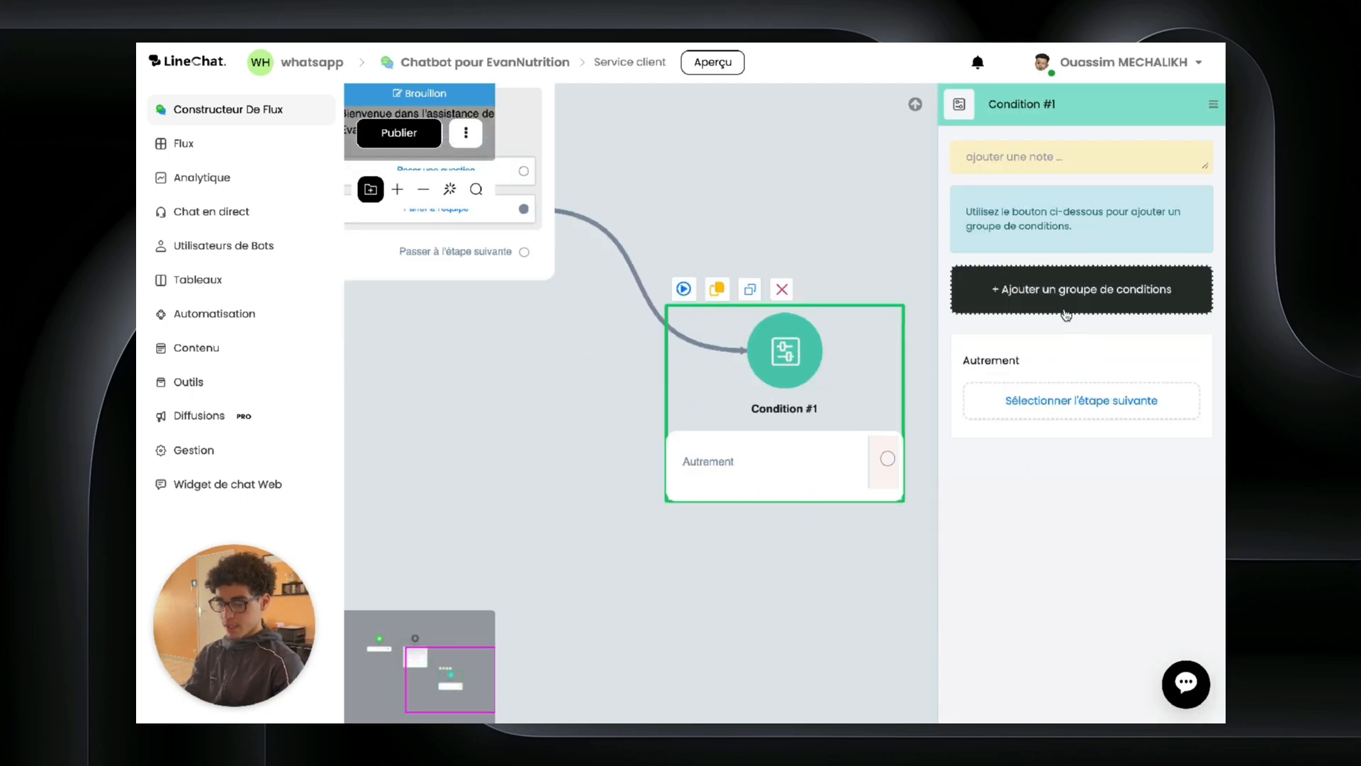
click(1063, 309)
click(1045, 349)
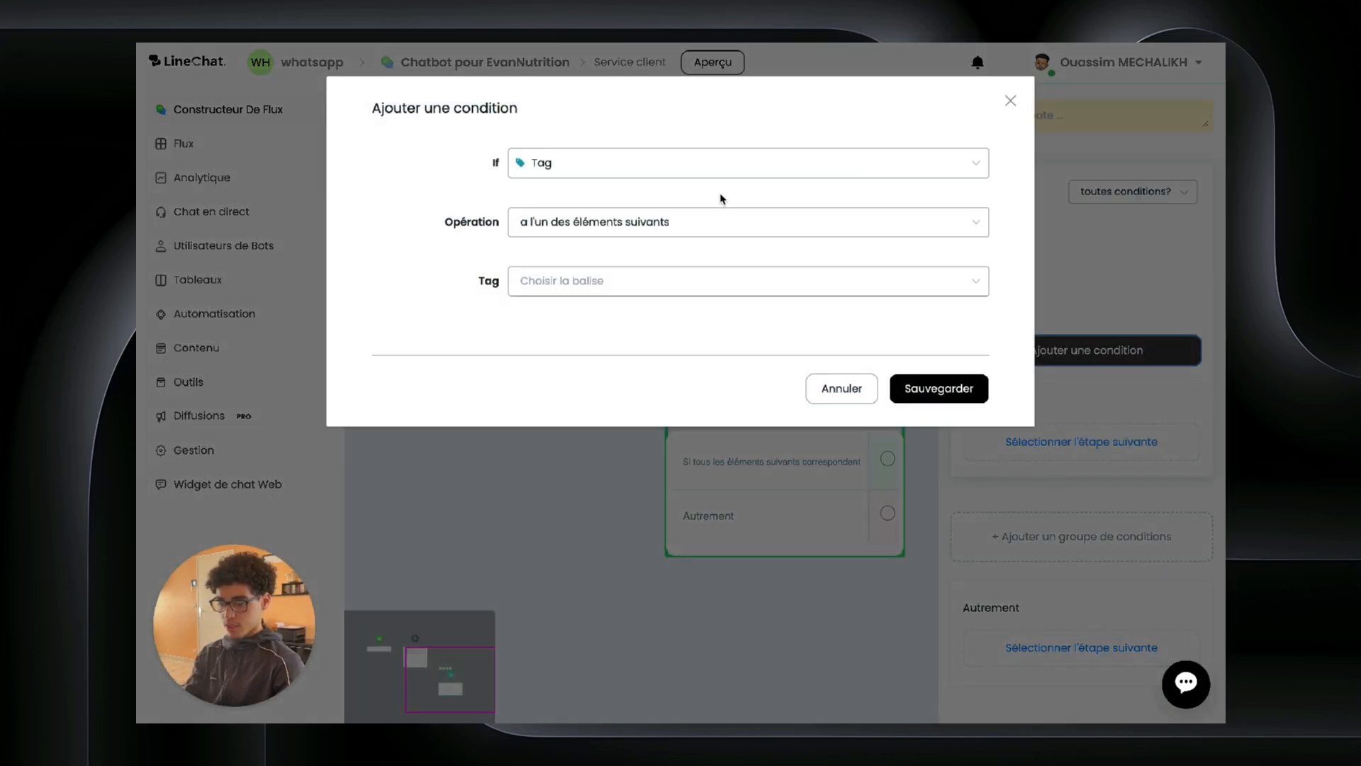
Step: Set and save the condition rule 'A des agents en ligne est Oui'
click(653, 165)
scroll(663, 304, down, 8)
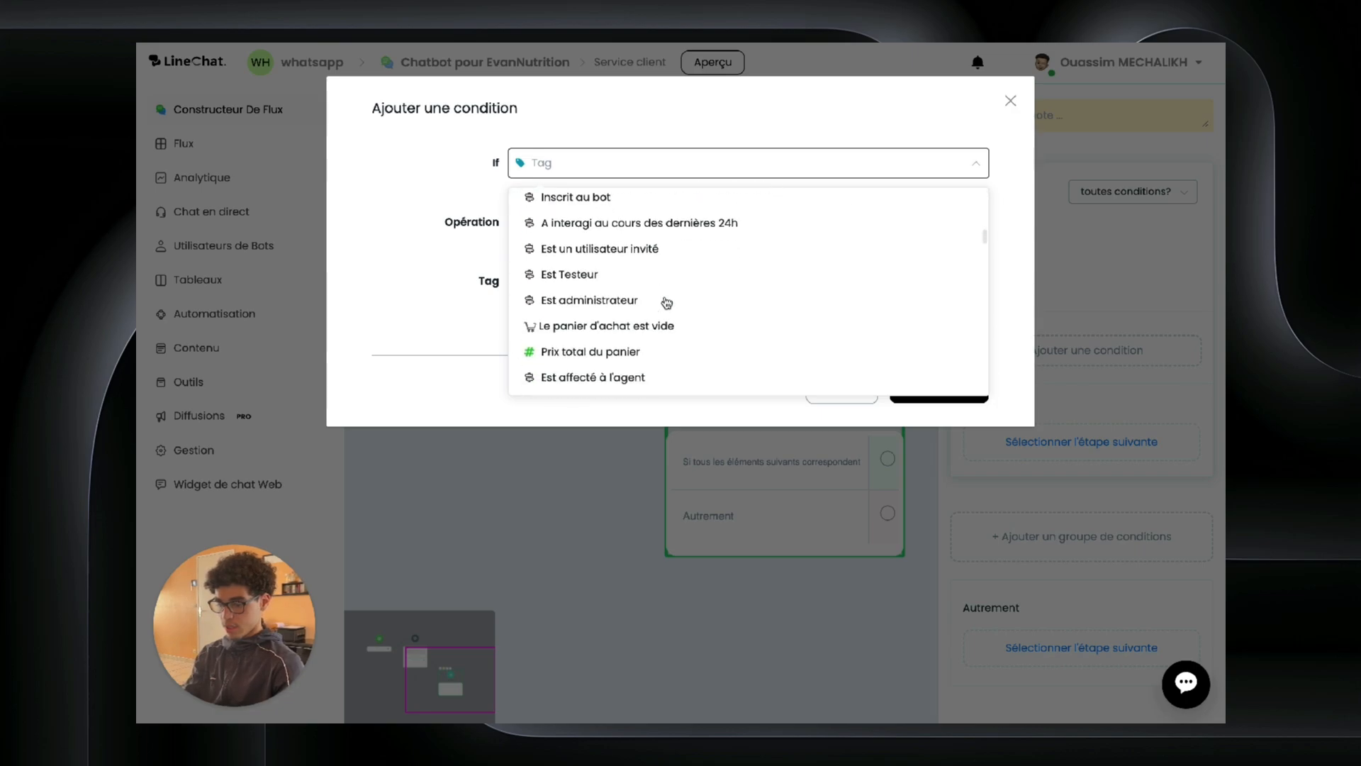
scroll(666, 302, down, 4)
scroll(665, 304, up, 3)
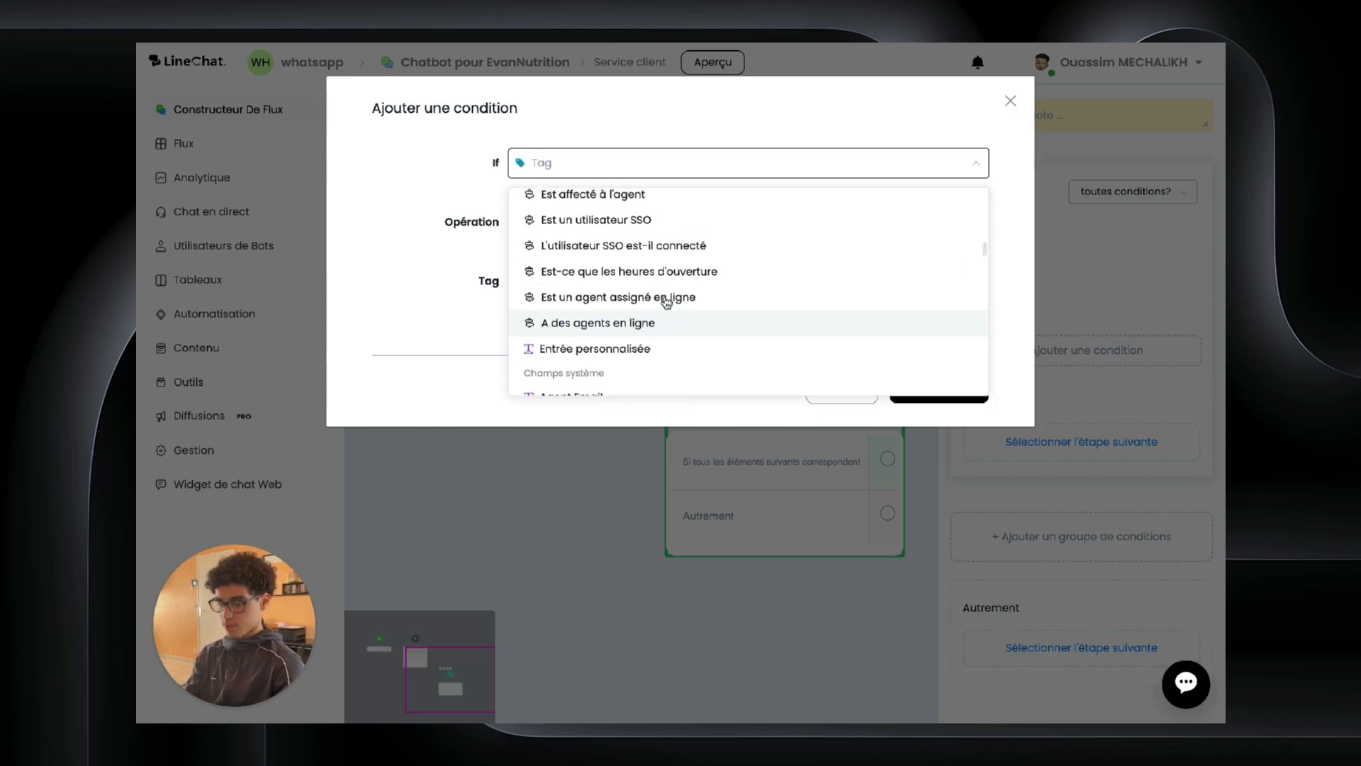
scroll(598, 303, up, 2)
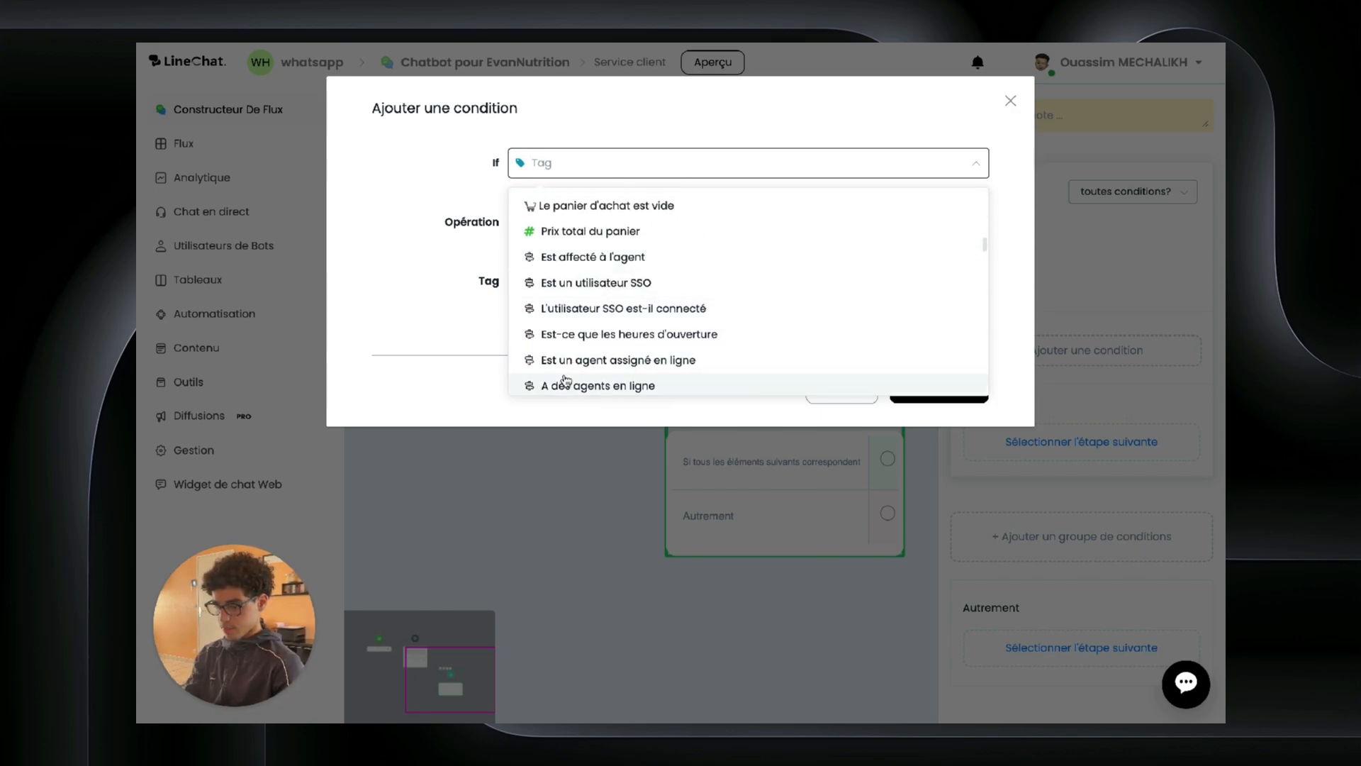
click(561, 385)
click(626, 227)
click(560, 261)
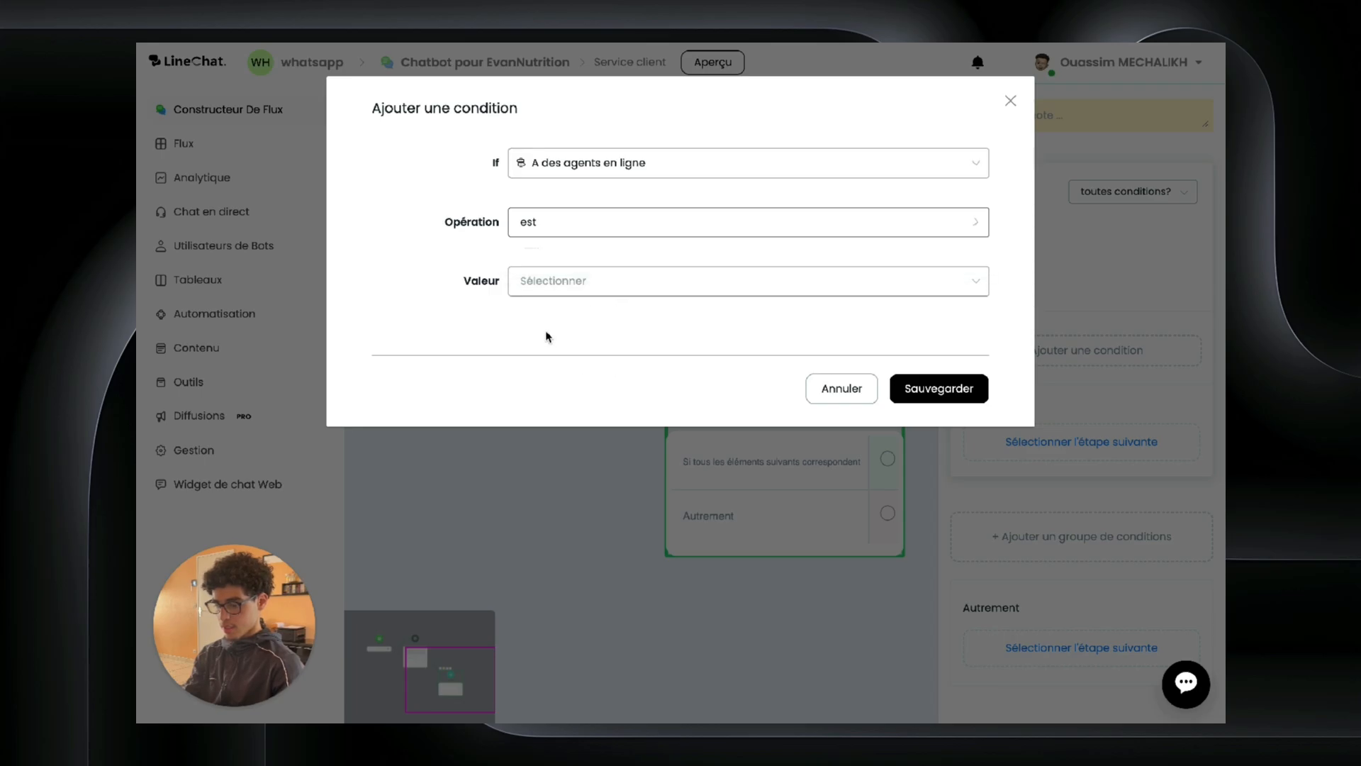
click(564, 286)
click(562, 323)
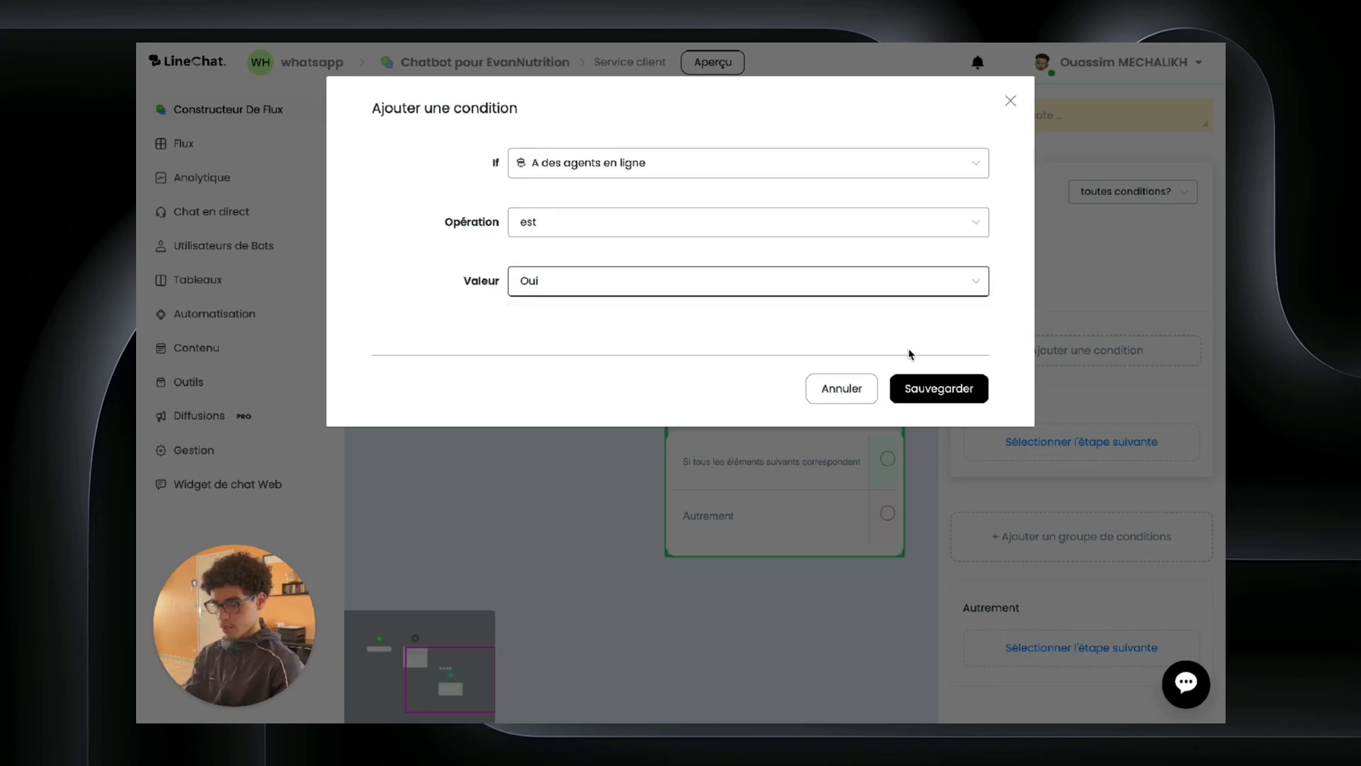
click(929, 390)
drag(861, 213, 644, 207)
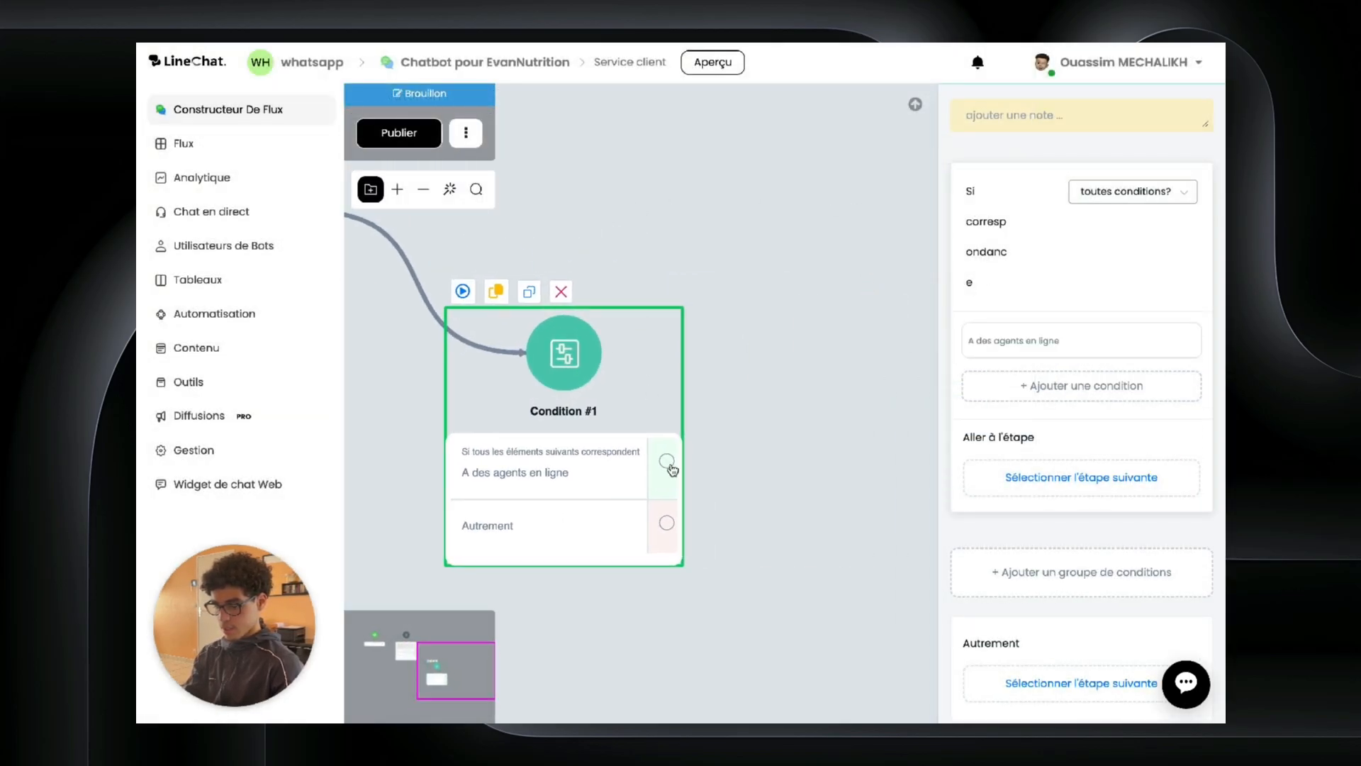
drag(665, 466, 780, 465)
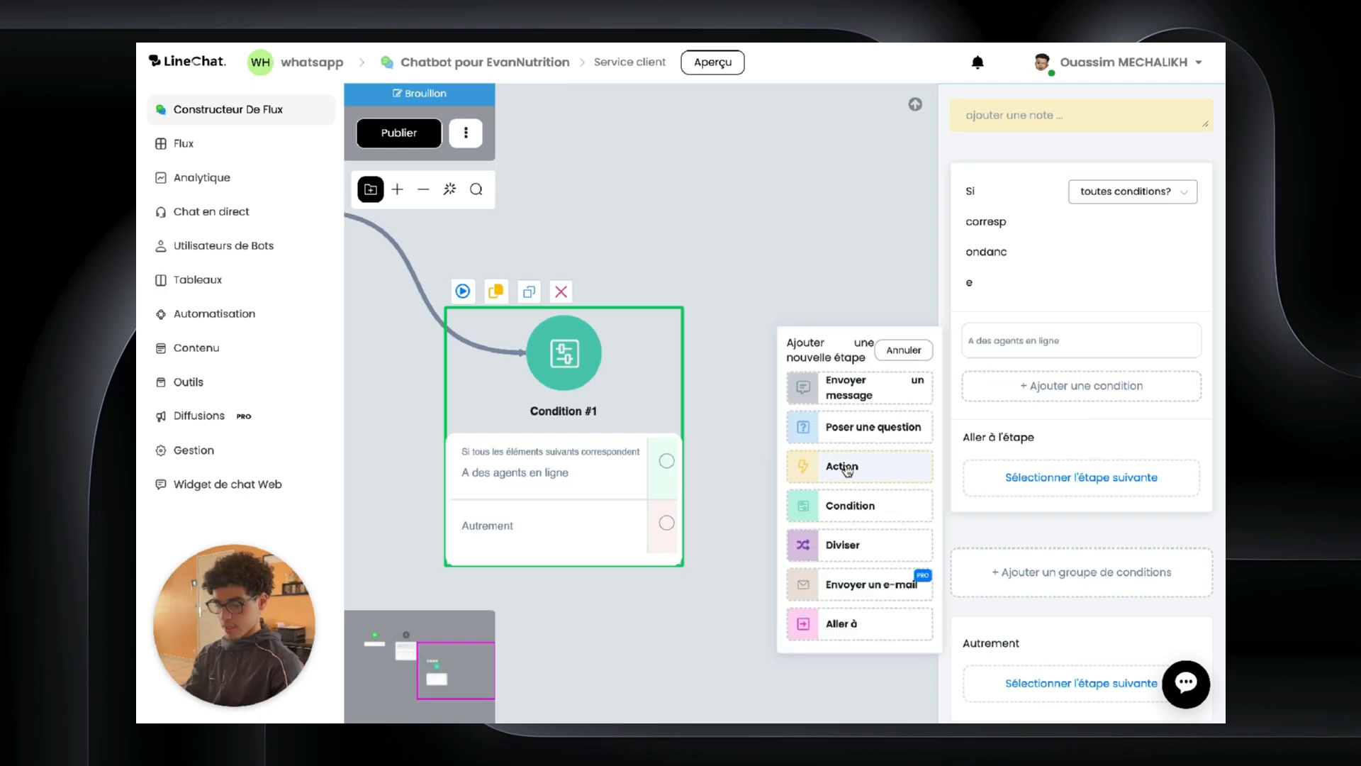
Step: Add an Action step assigning Groupe par défaut 1, placed above the 30-minute pause
click(836, 467)
click(969, 387)
scroll(992, 461, down, 3)
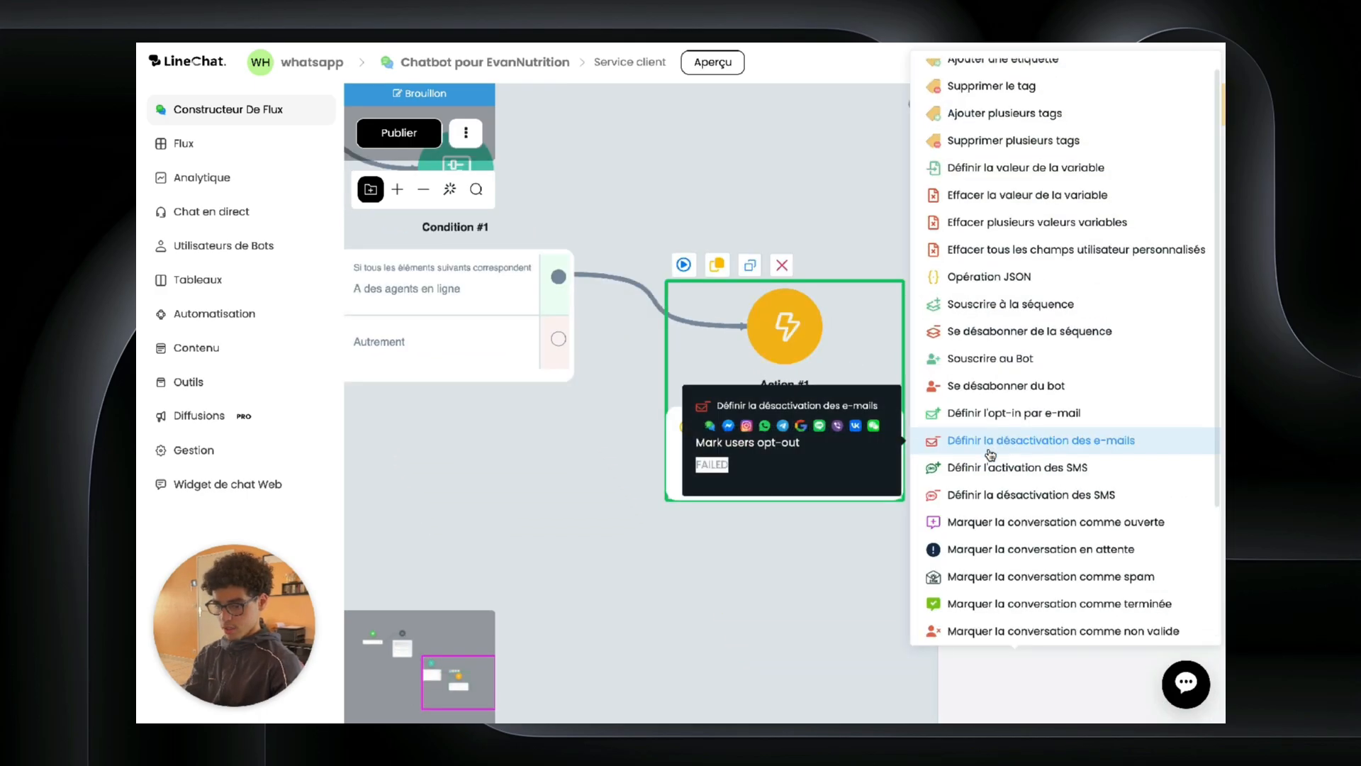
click(1002, 566)
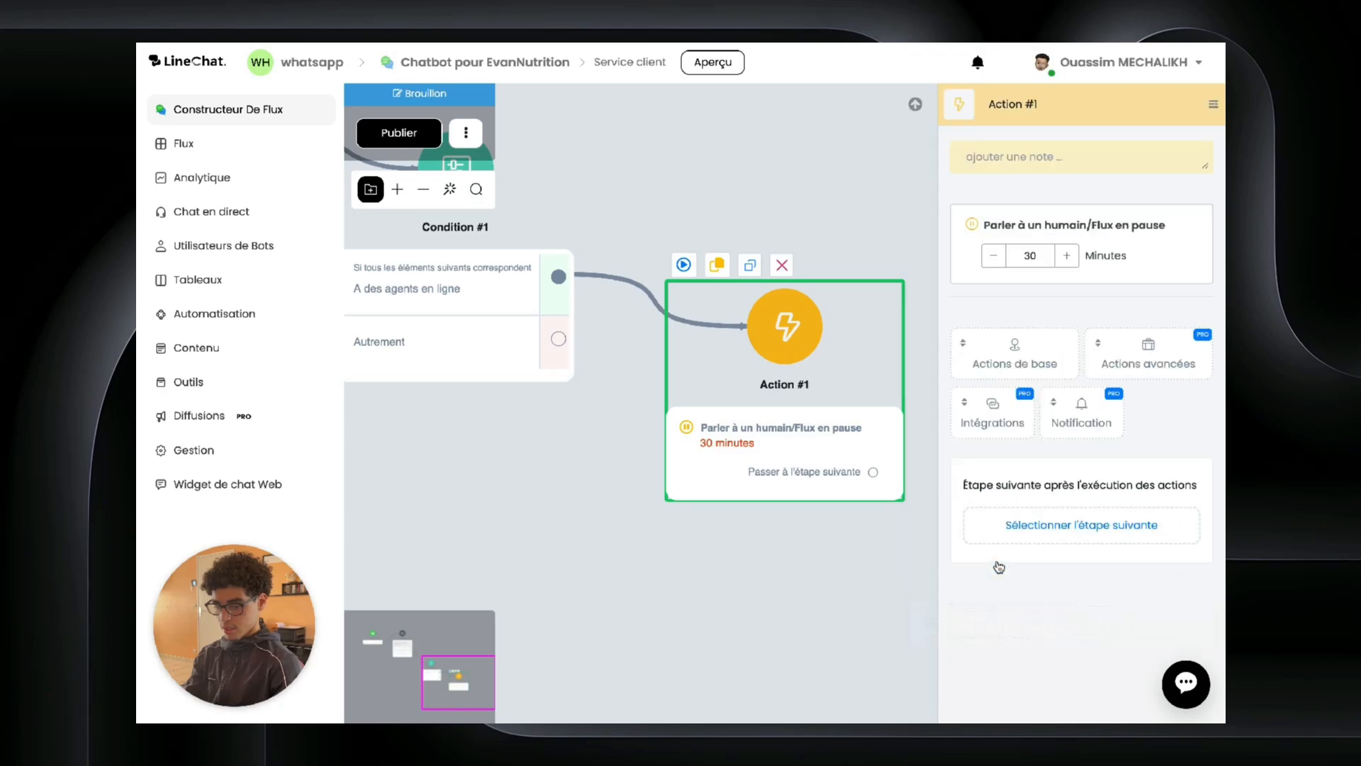
click(1049, 365)
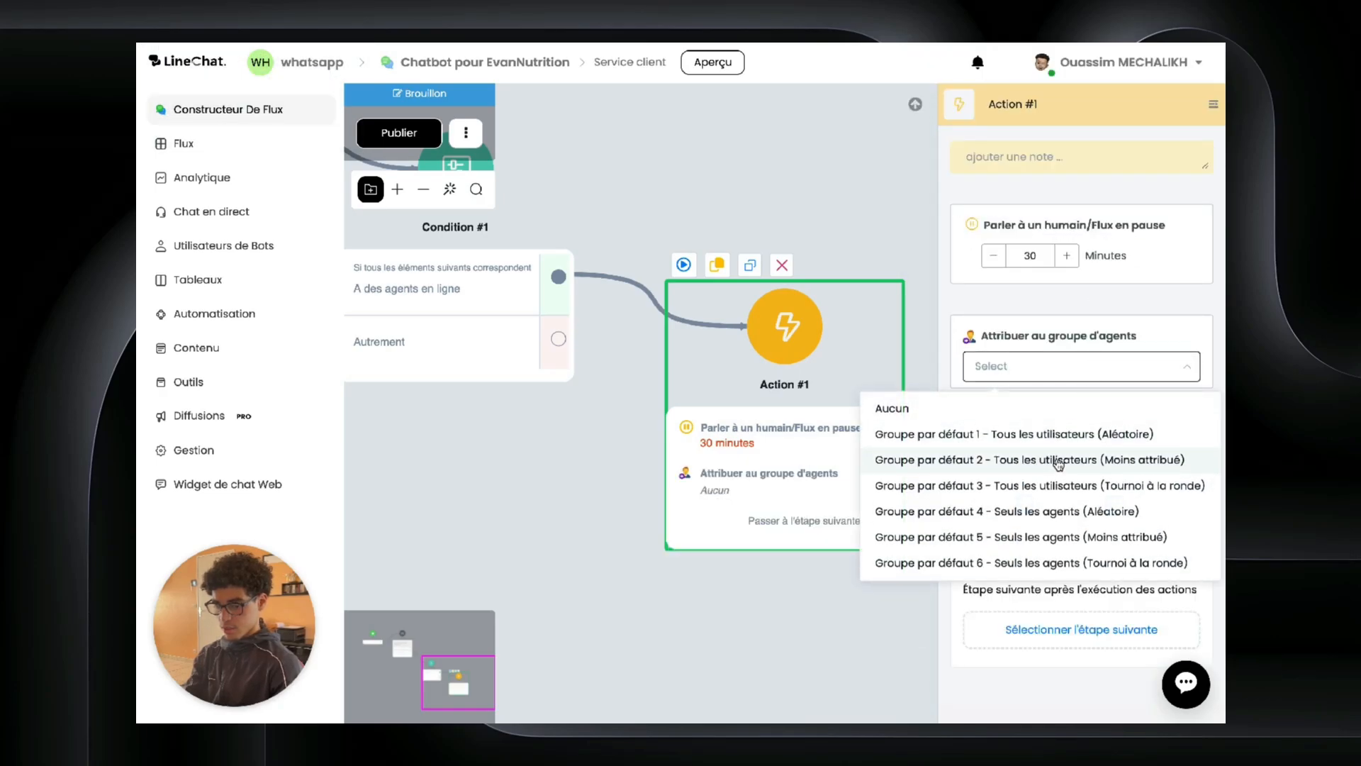
click(1060, 436)
drag(1066, 303, 1067, 202)
Step: Add Marquer la conversation en attente to the action and move it to the top
click(1014, 450)
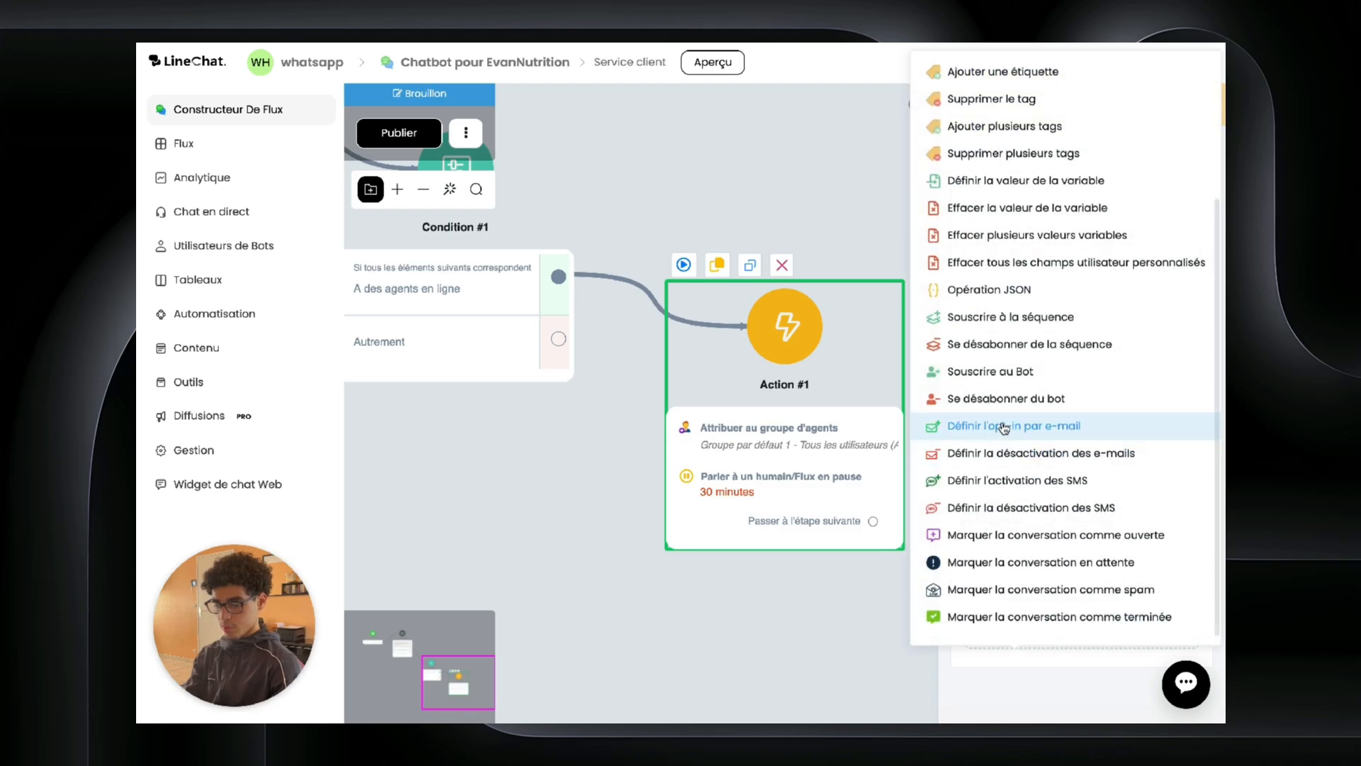
click(1021, 559)
scroll(1109, 321, down, 1)
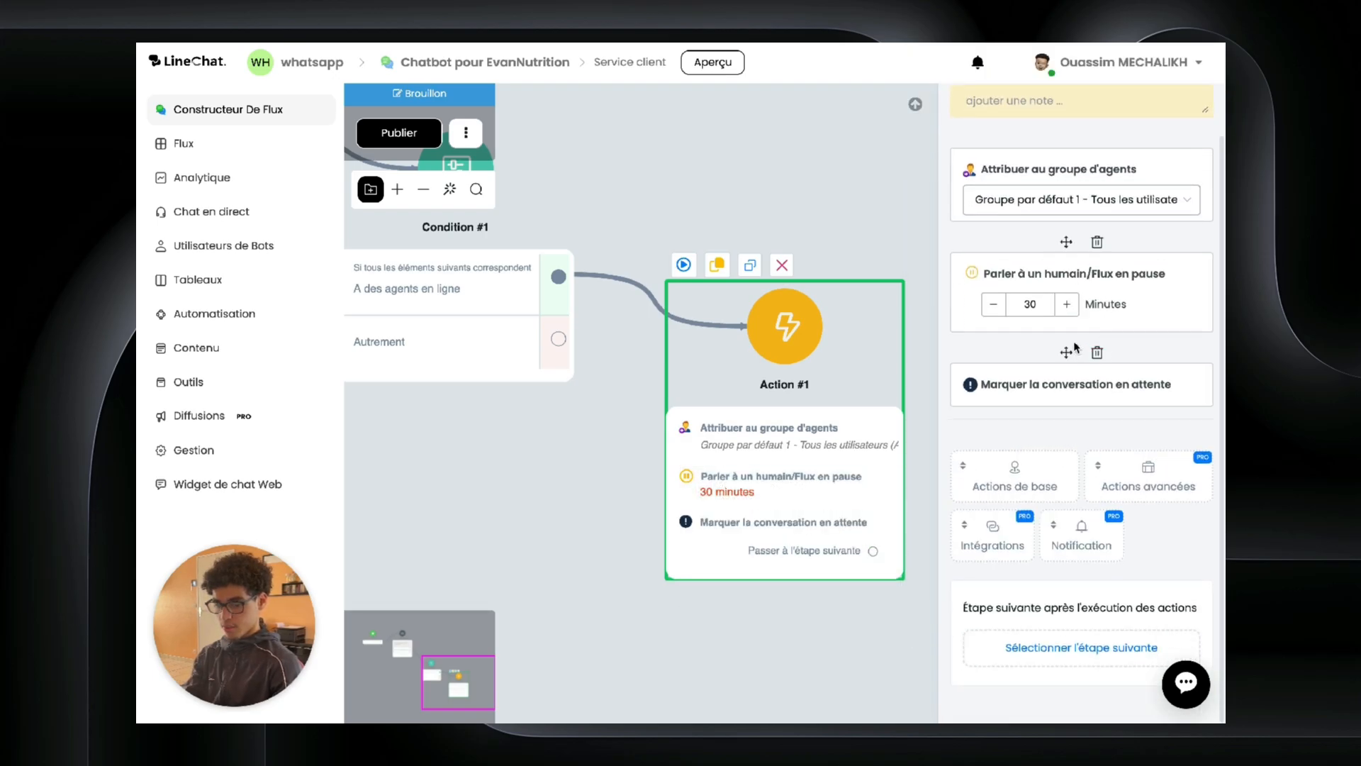
drag(1066, 352, 1066, 277)
click(806, 204)
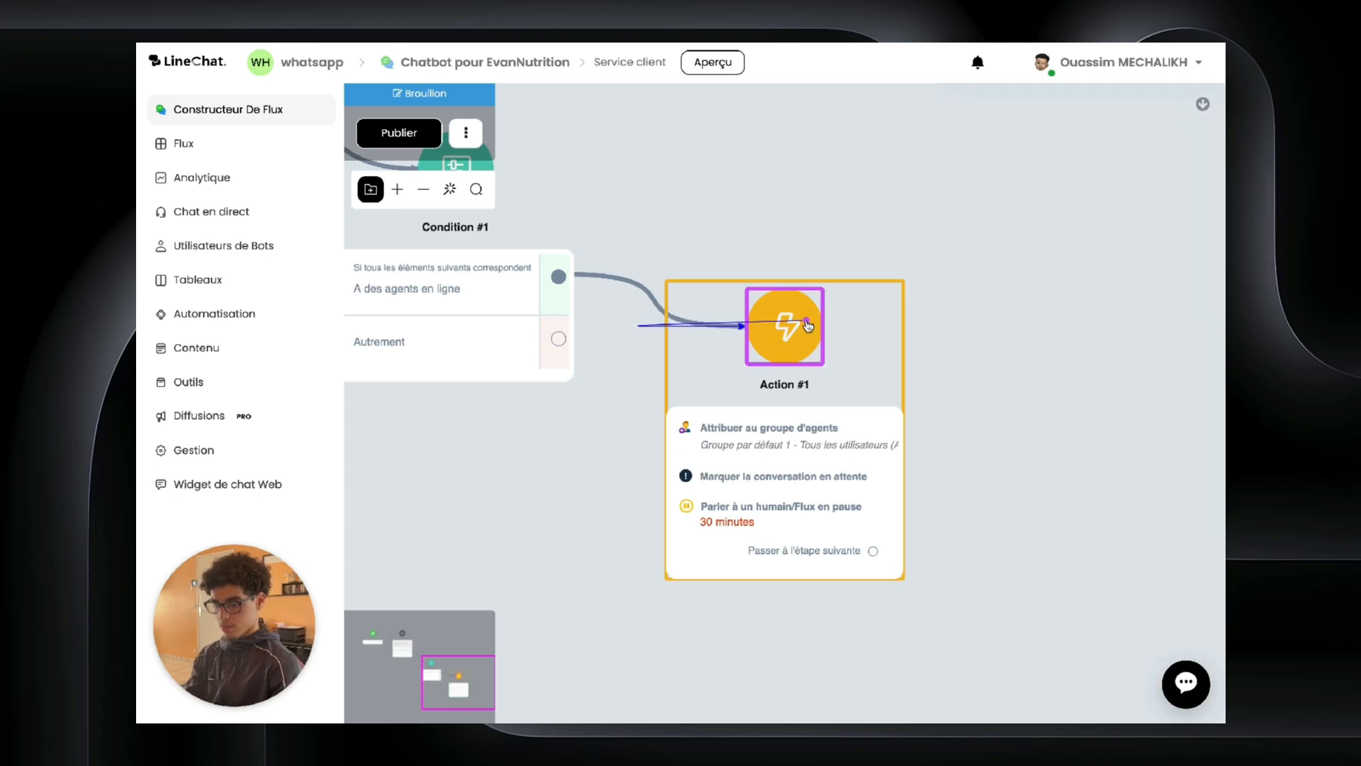
drag(866, 340, 1103, 444)
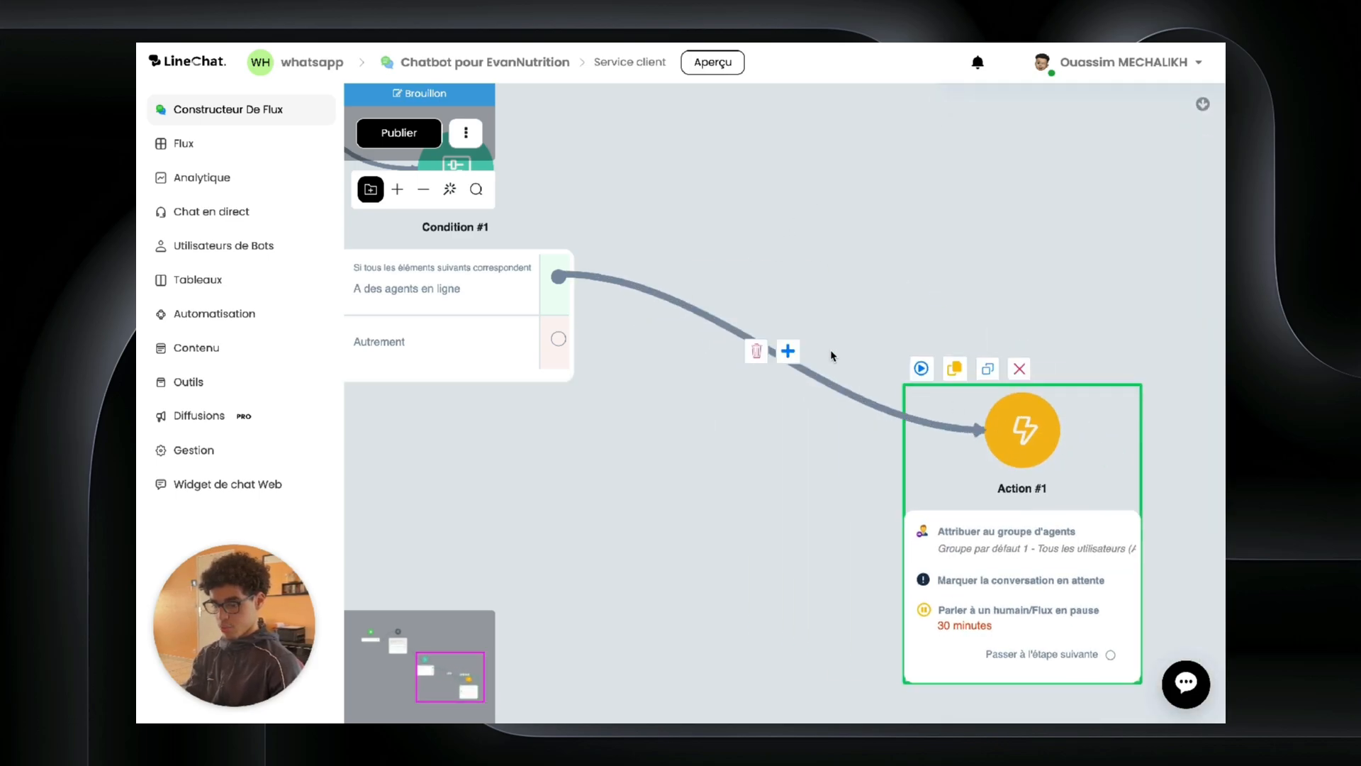
Step: Replace the condition-to-Action #1 link with a new Send Message step on the agents-online output
click(757, 350)
click(786, 410)
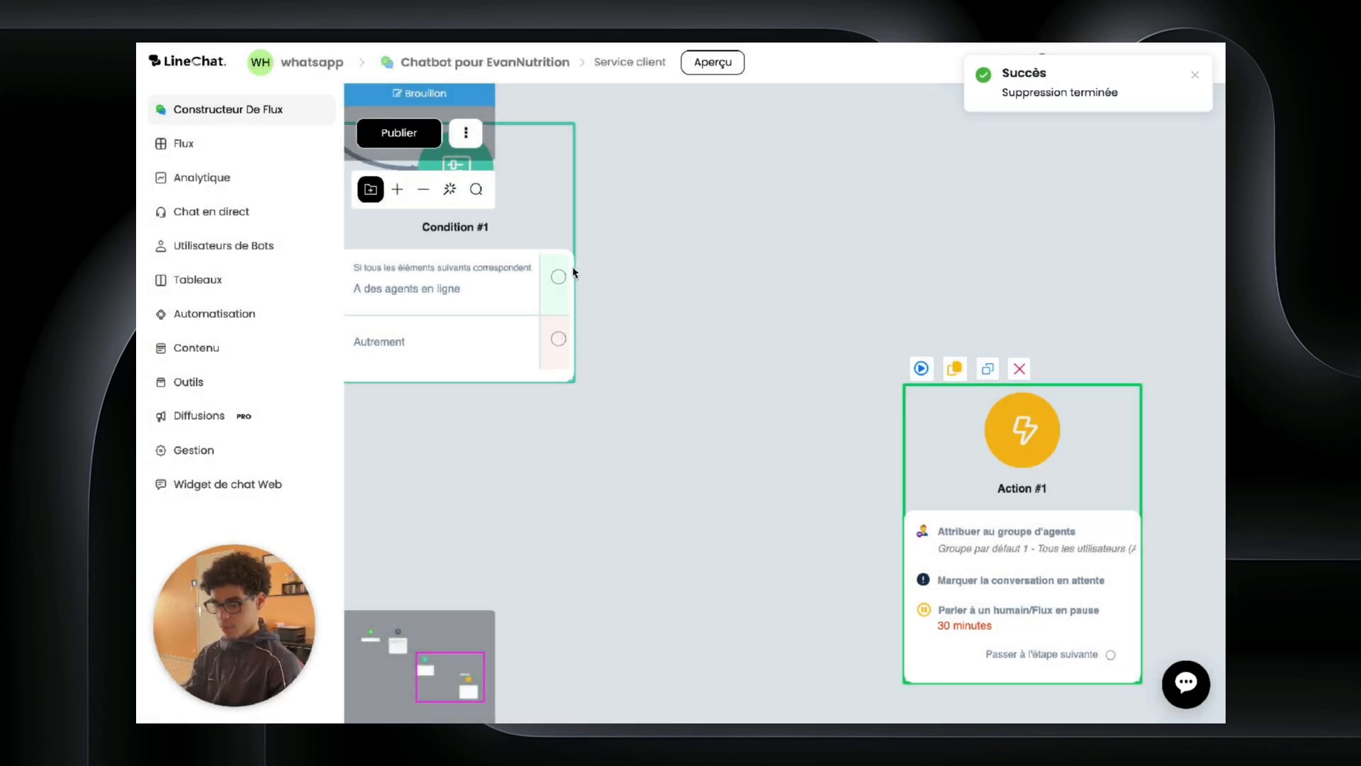
drag(560, 279, 711, 226)
click(787, 278)
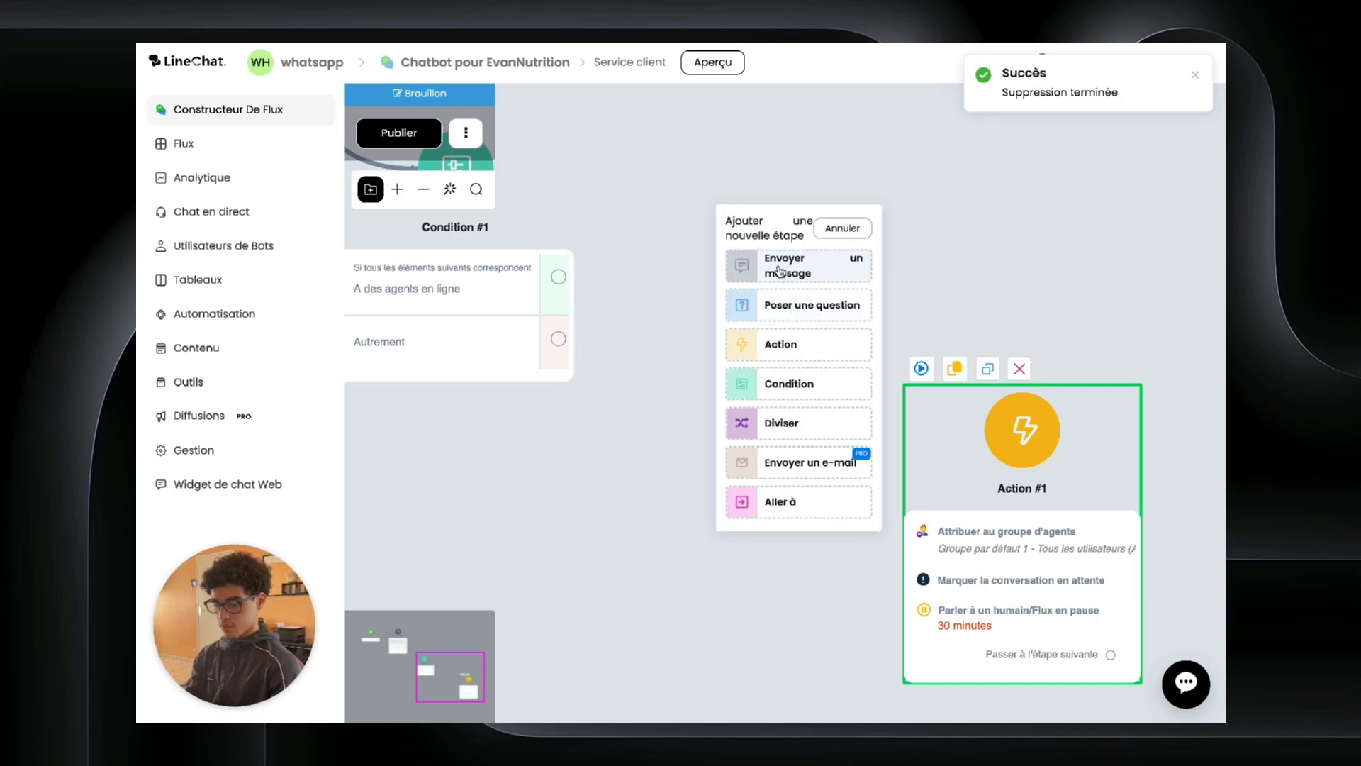
Step: Enter the text 'Vous allez etre mis en relation avec un membre de l'équipe' and reposition Send Message #2
click(982, 323)
click(986, 154)
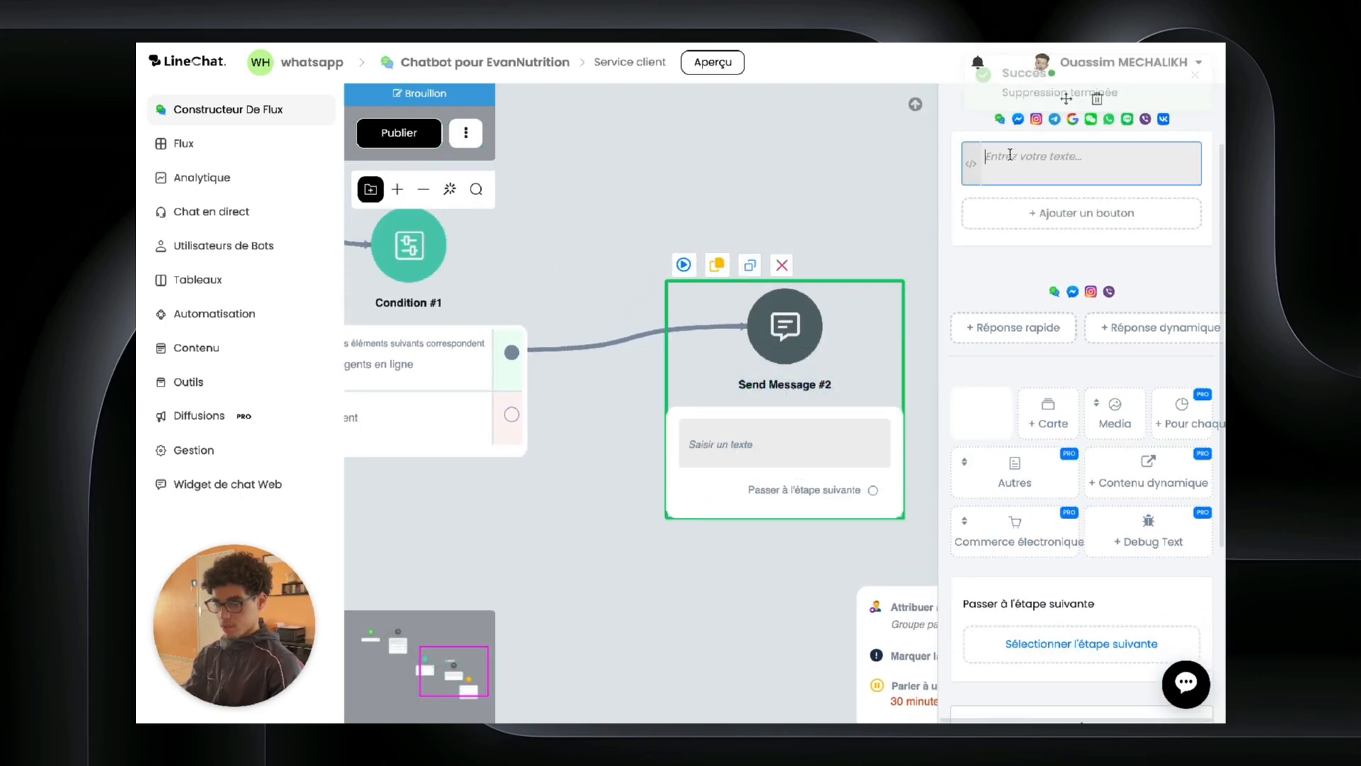
drag(858, 152, 842, 180)
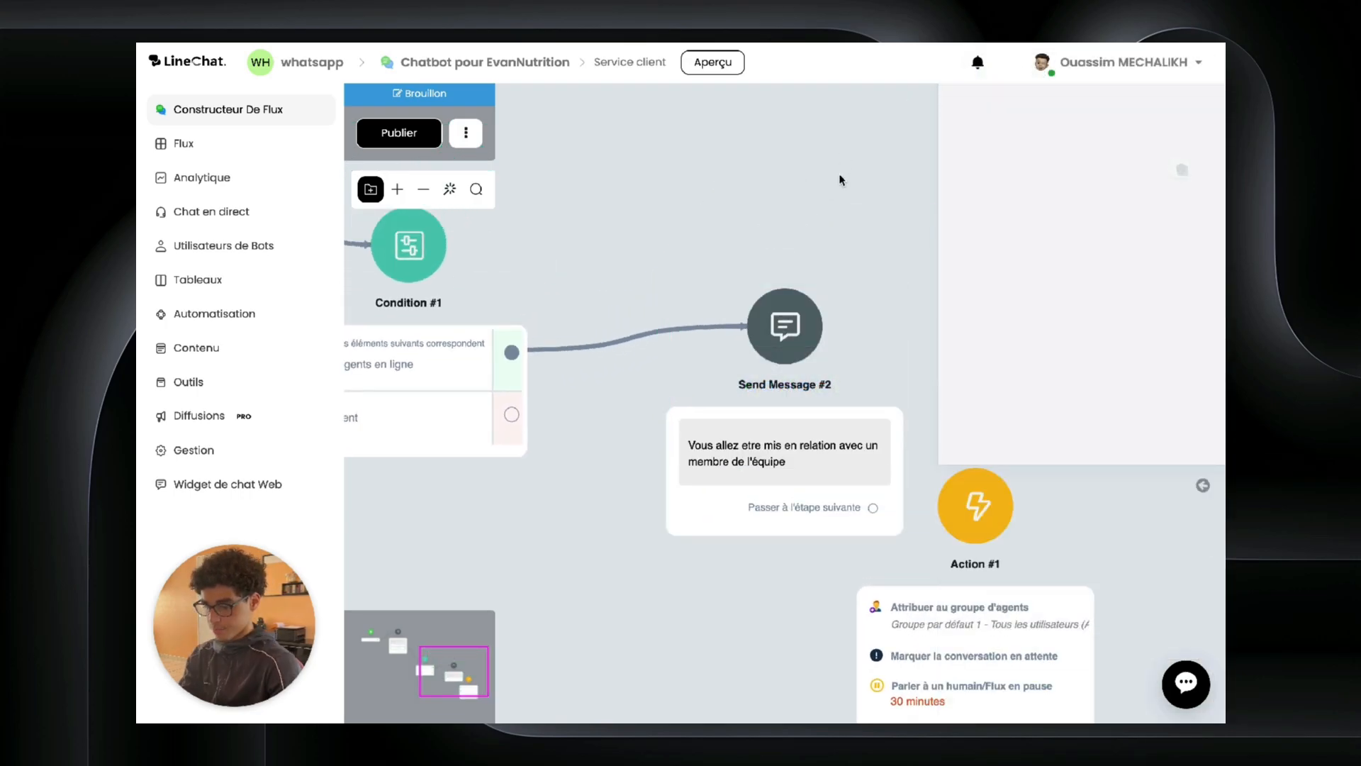
drag(887, 512, 1100, 610)
drag(700, 342, 723, 584)
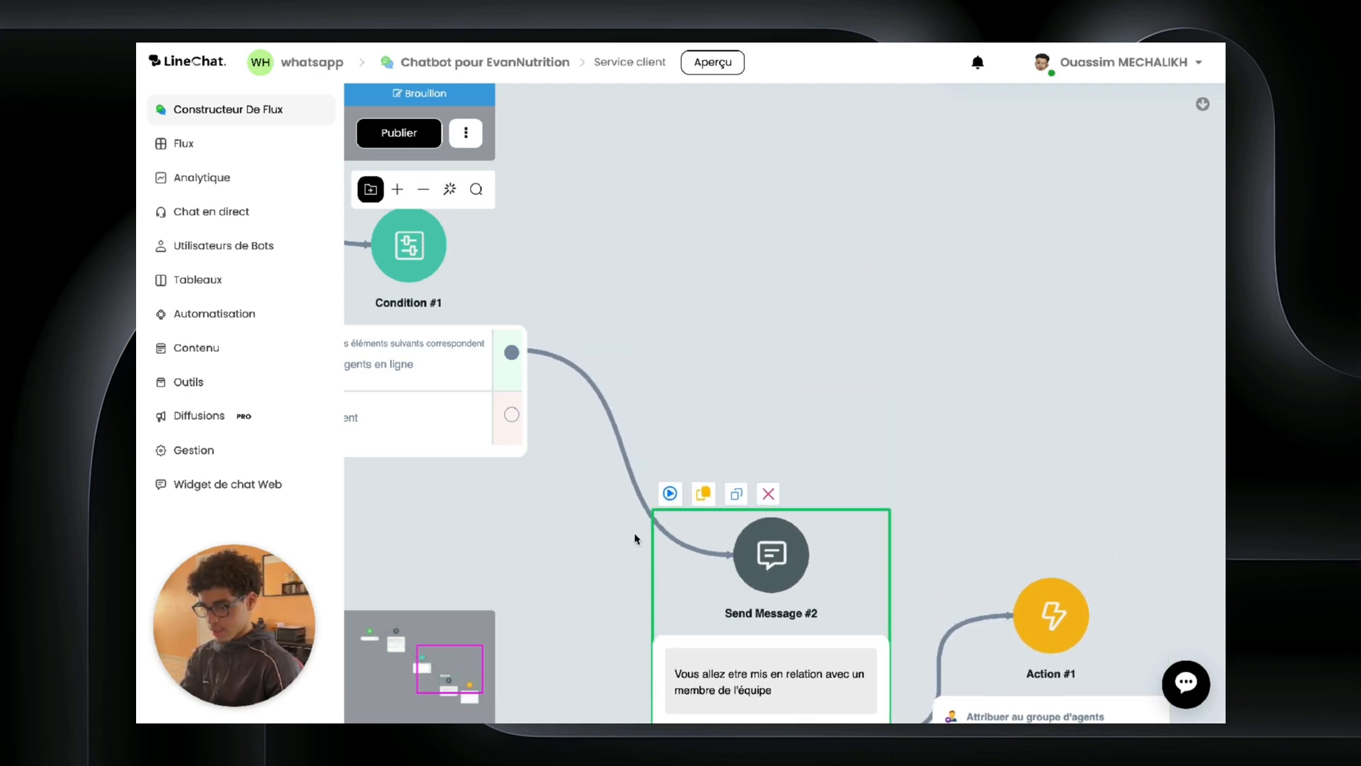
drag(511, 414, 779, 188)
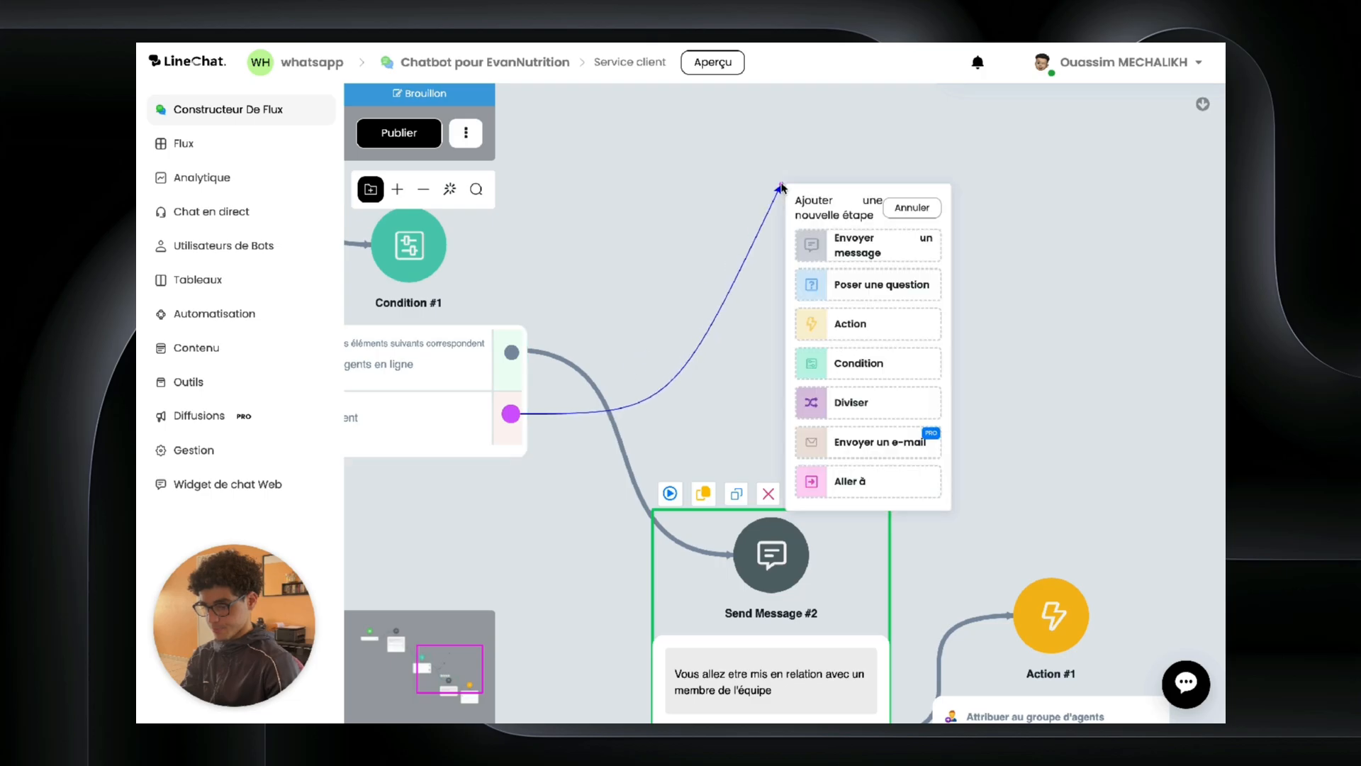
Step: Add a Question step on the Autrement branch saving replies to a new text field 'demande direction'
click(858, 245)
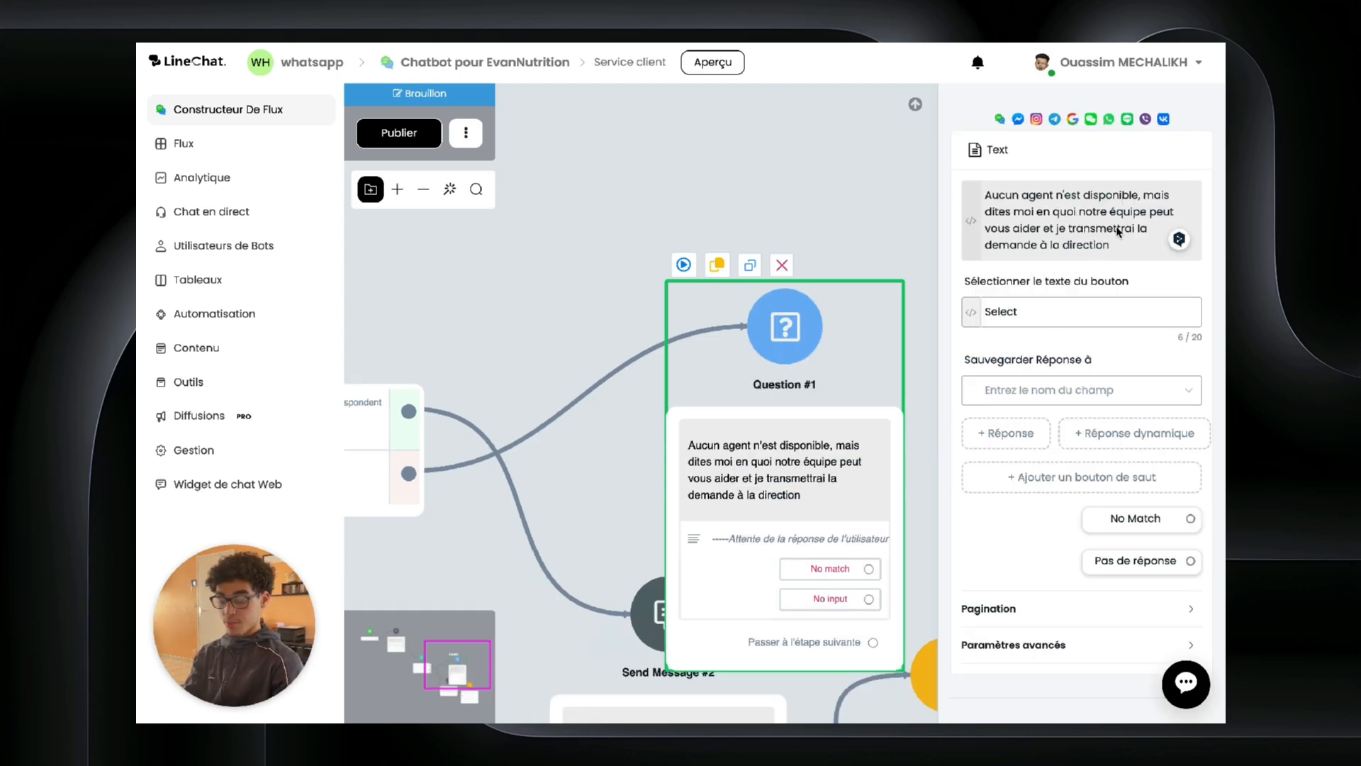
click(1014, 391)
text(demande direct)
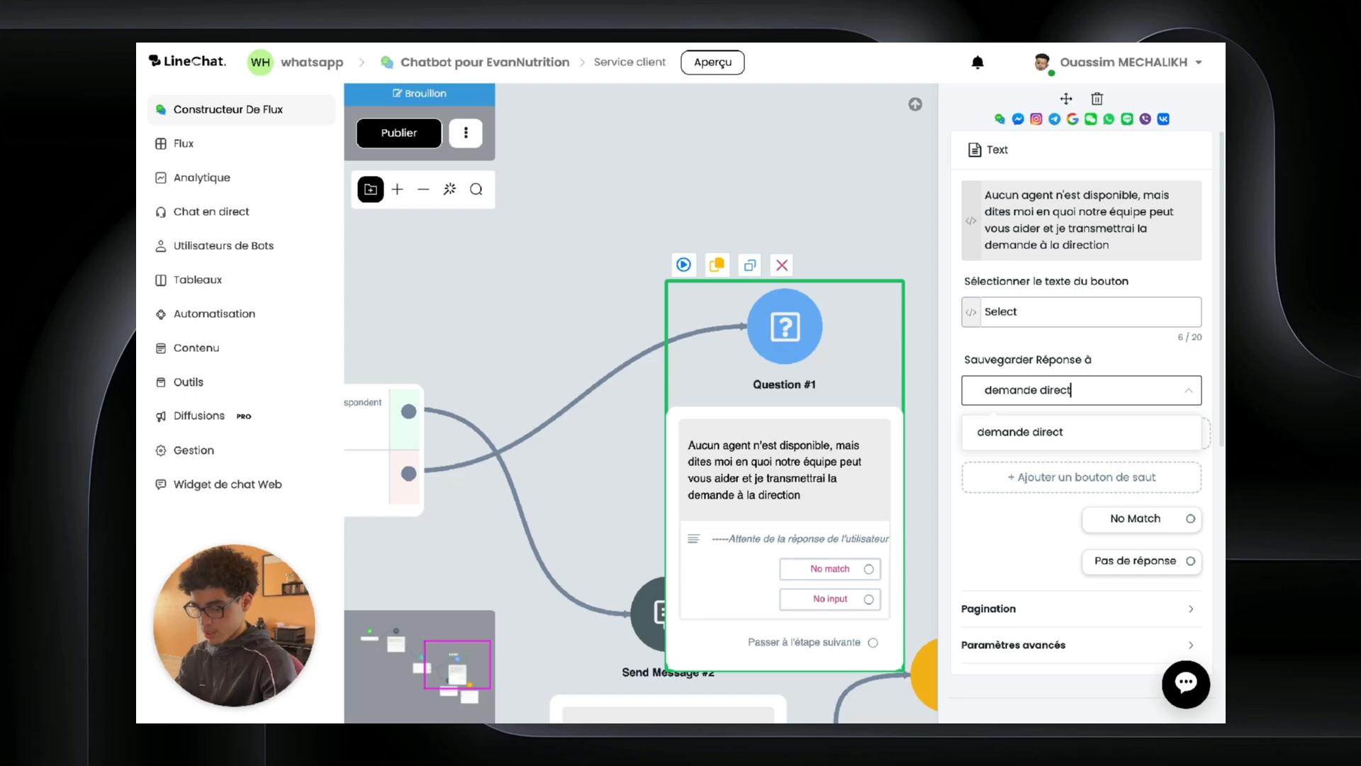
text(ion)
click(1092, 434)
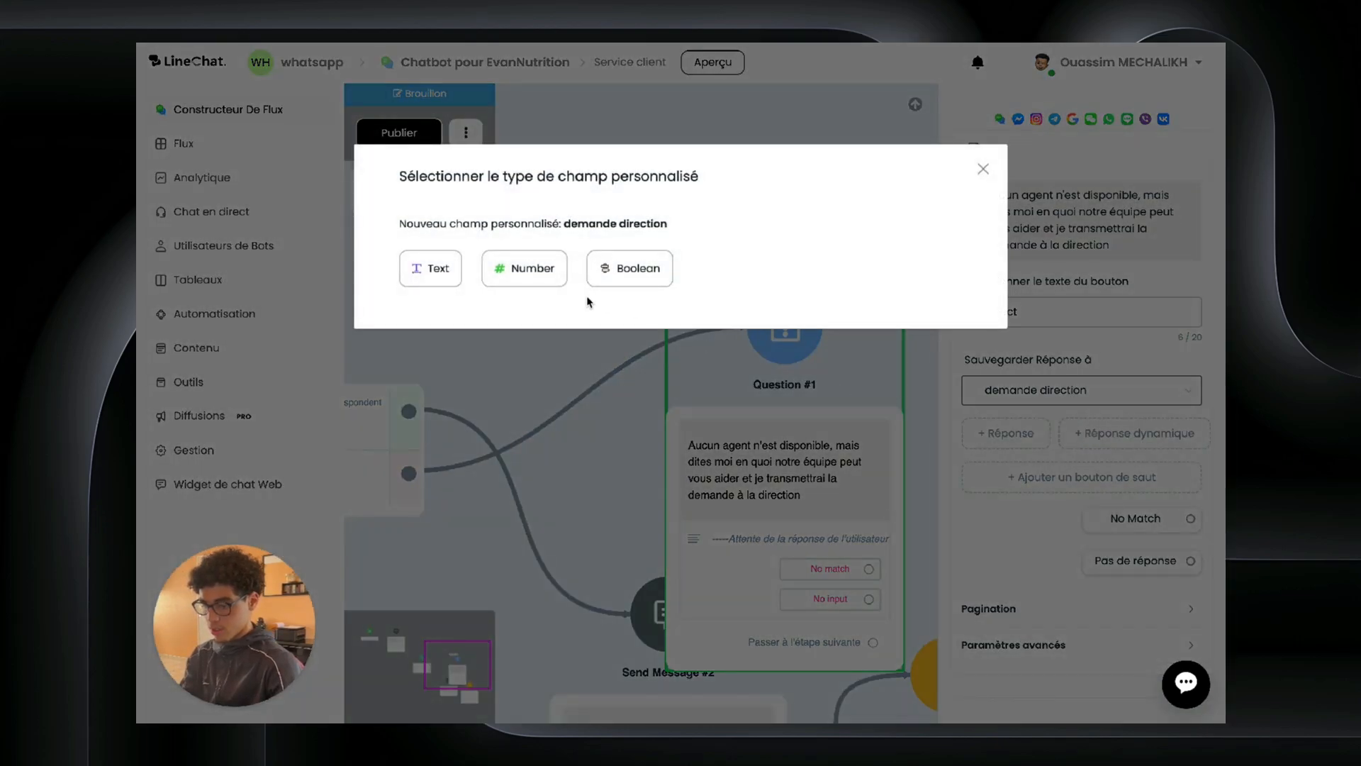
click(453, 270)
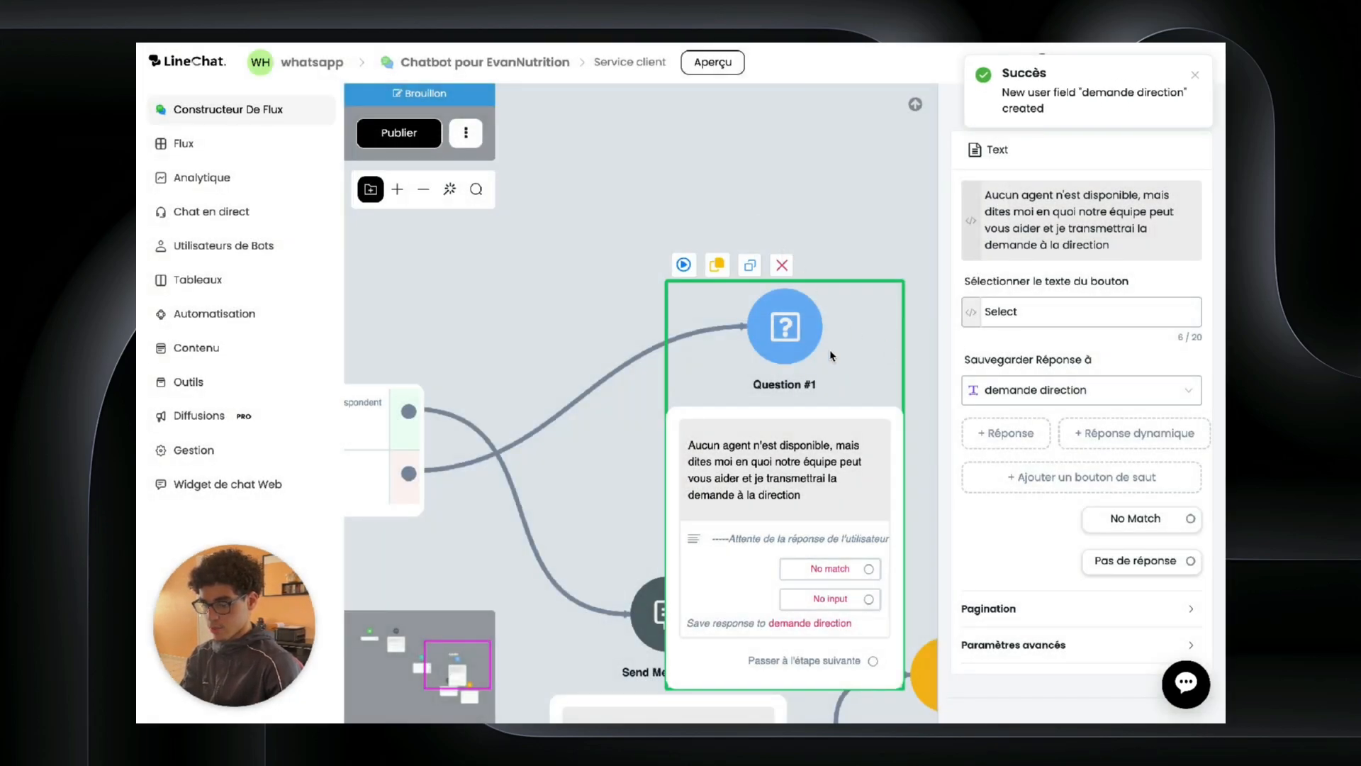
drag(850, 343, 817, 185)
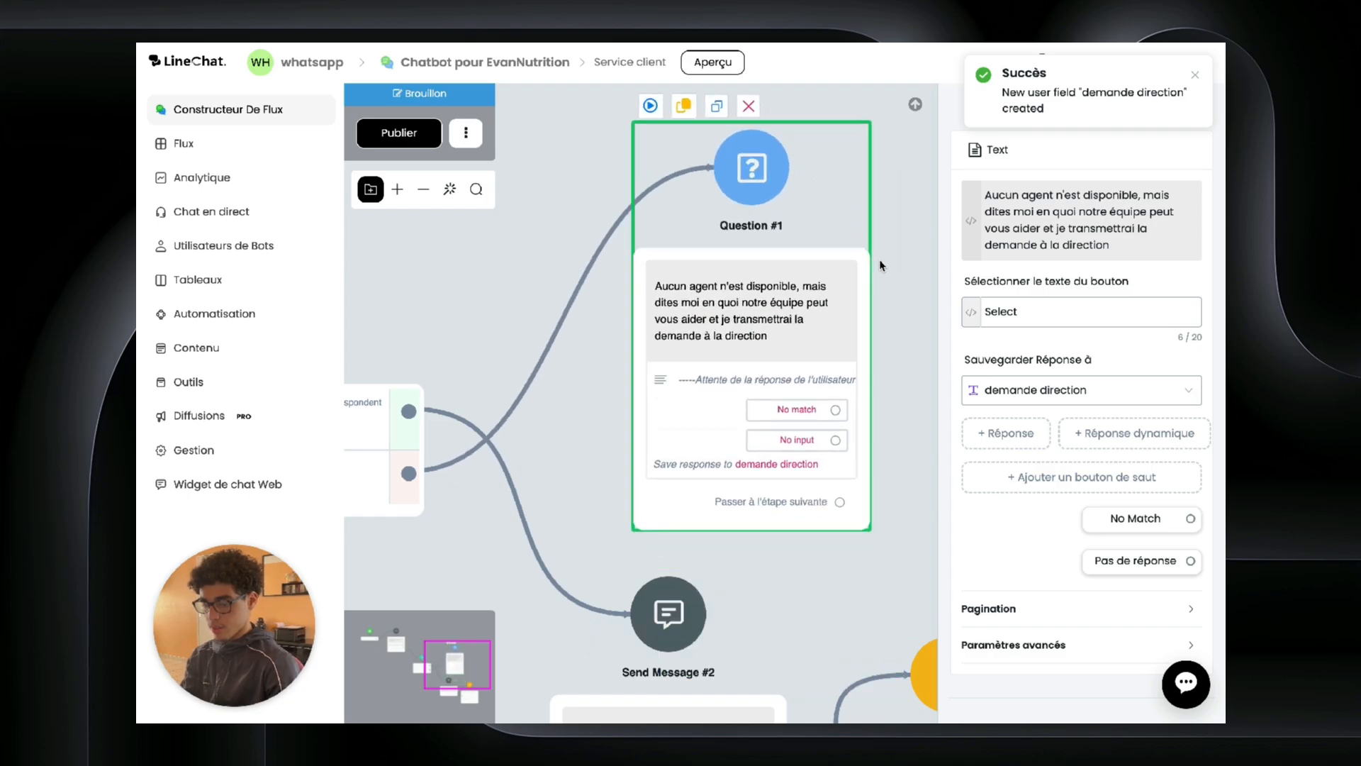
drag(880, 266, 555, 326)
drag(517, 562, 776, 245)
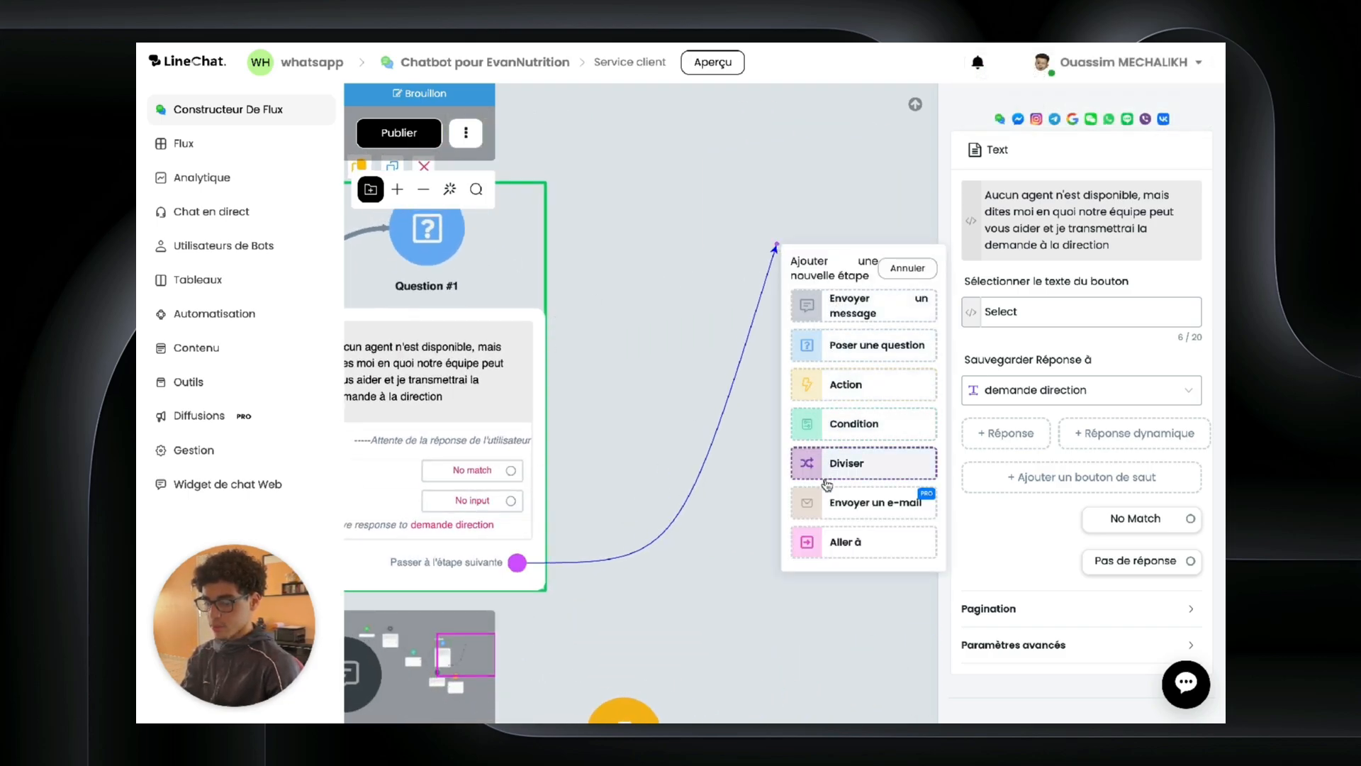
Step: Add a Send Email step after the question, addressed to support with subject Demande client
click(858, 503)
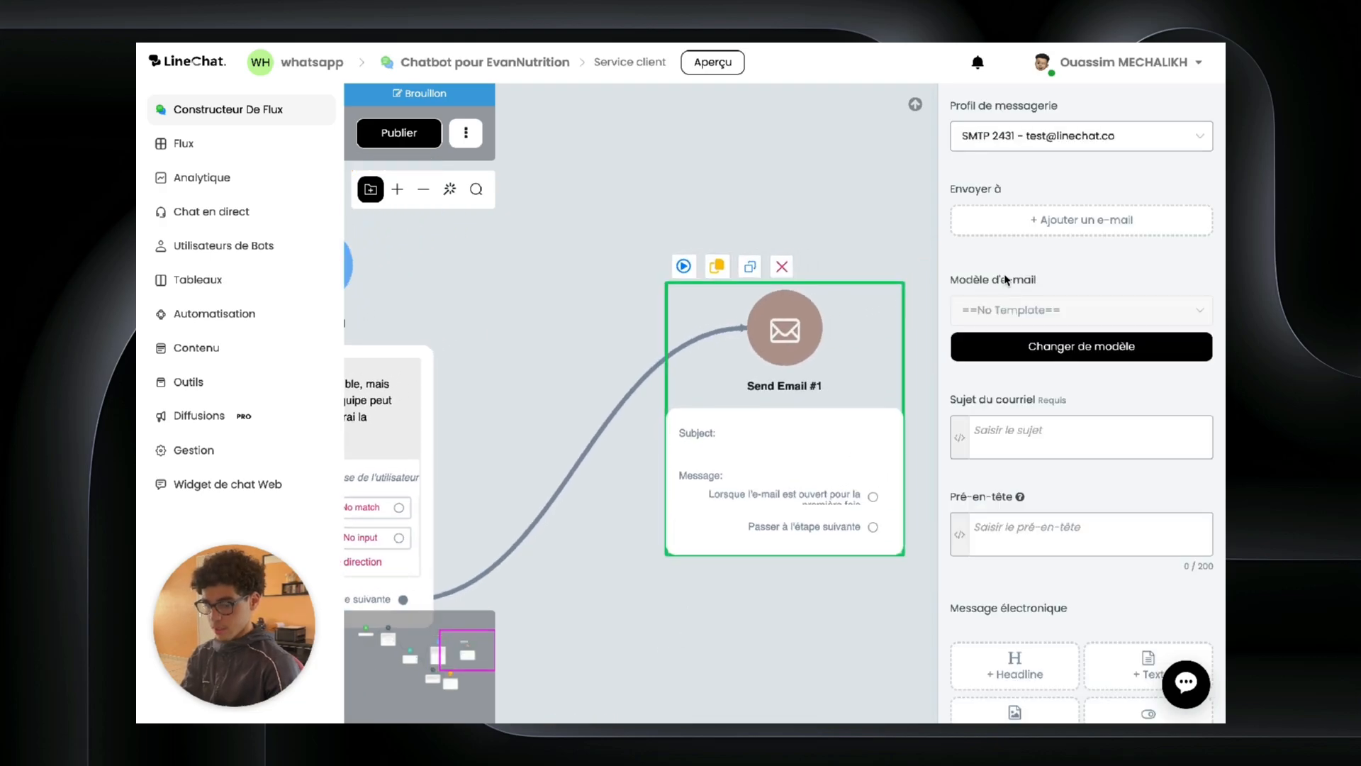
click(1046, 225)
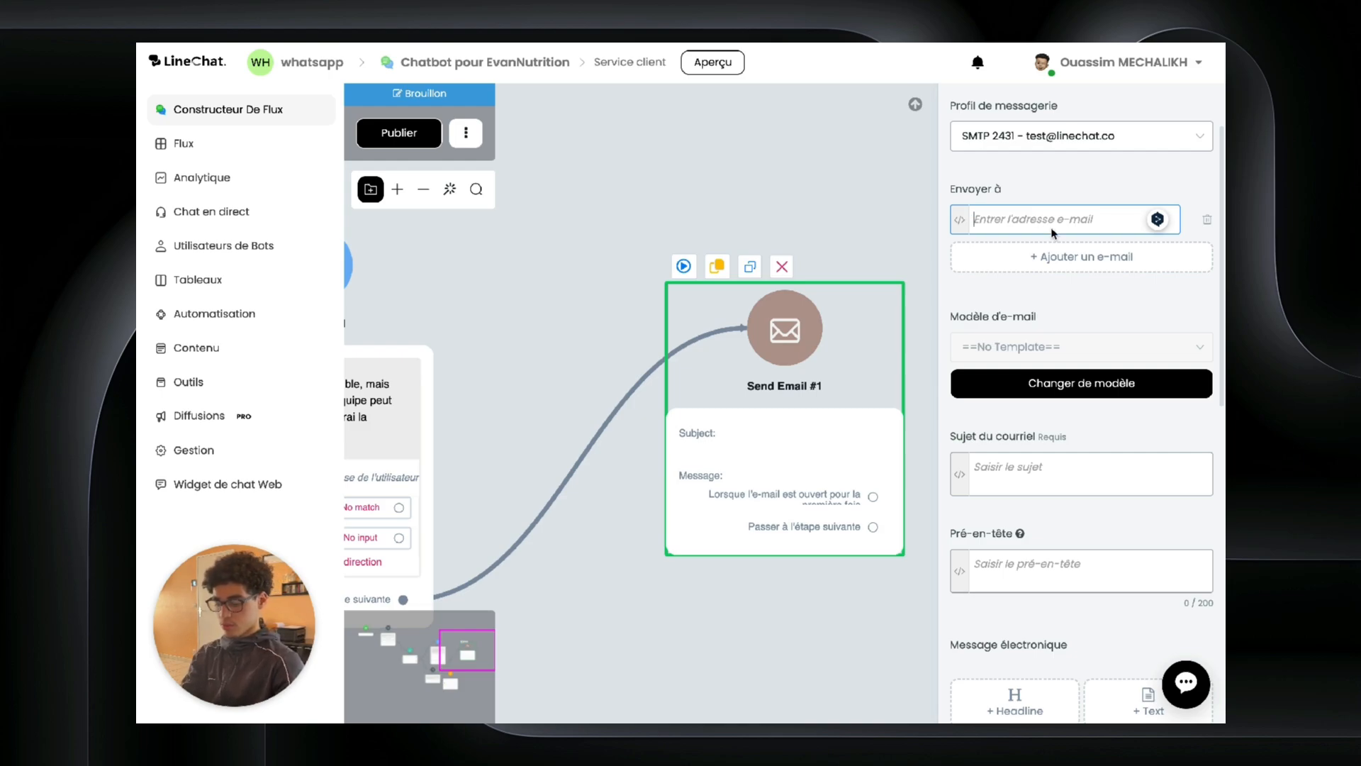
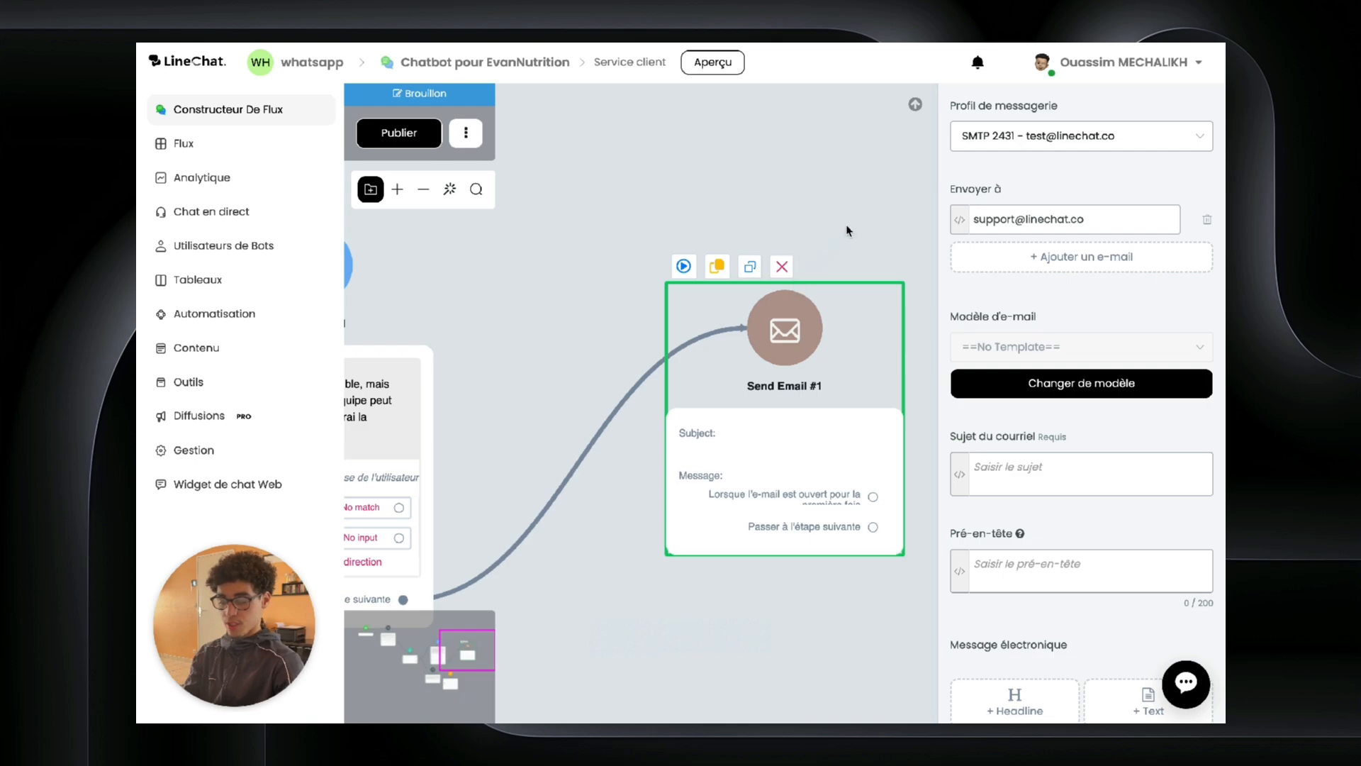
drag(835, 342, 789, 280)
click(877, 254)
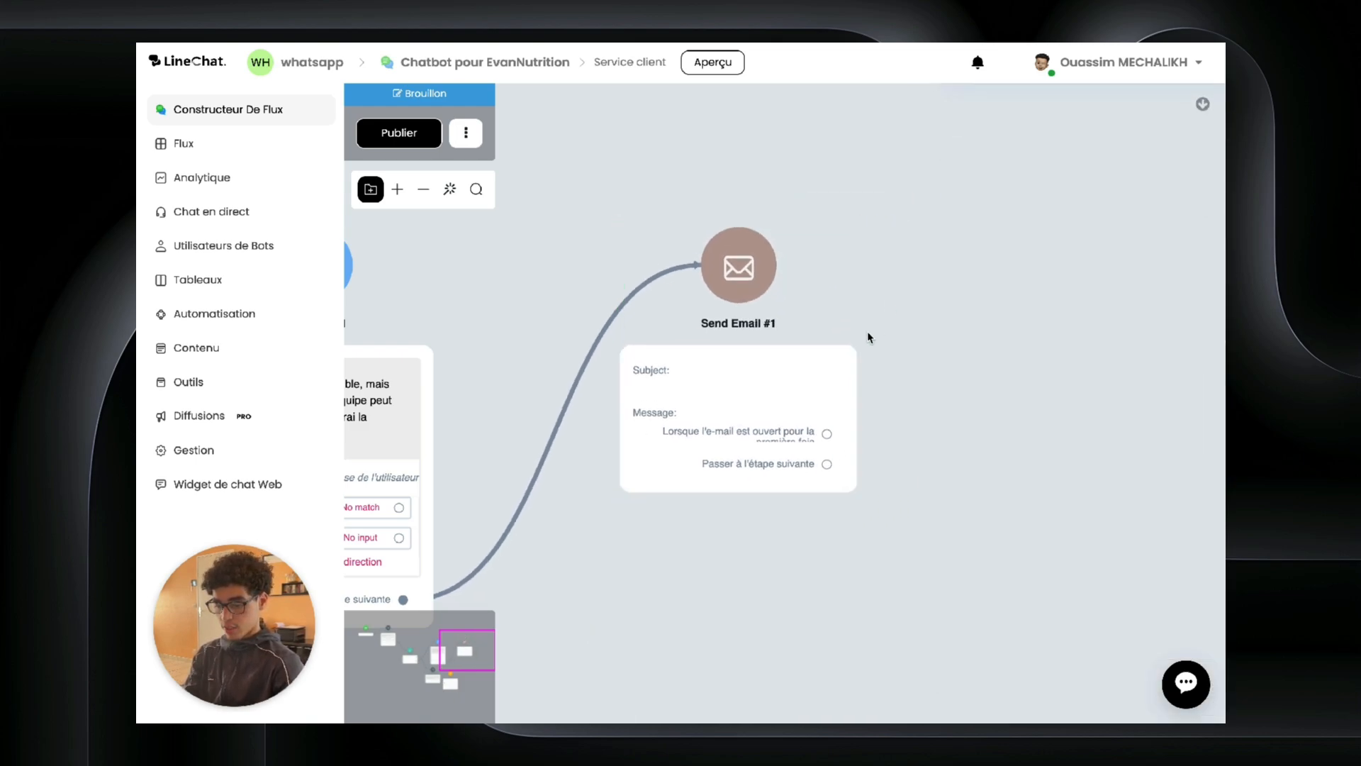
click(778, 353)
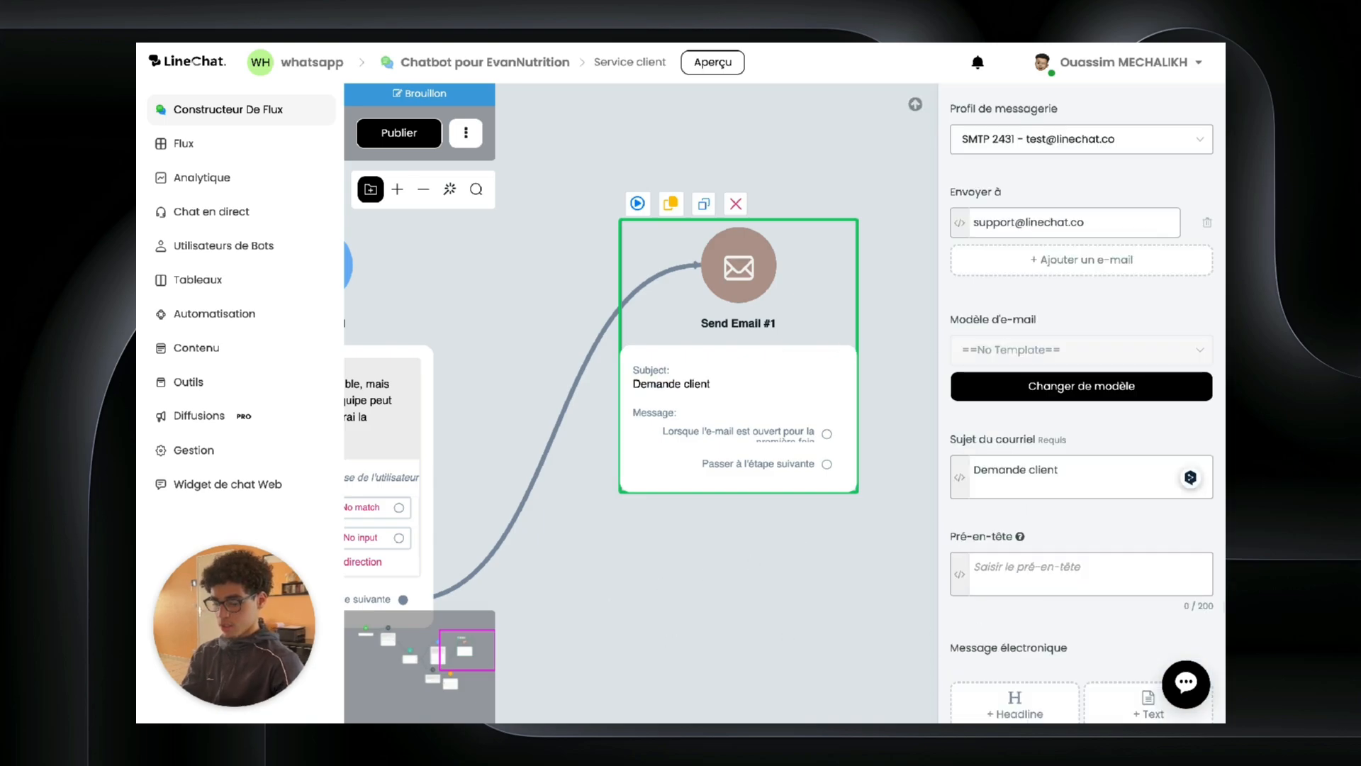
Step: Insert the demande direction field into the email body text
scroll(1135, 553, down, 3)
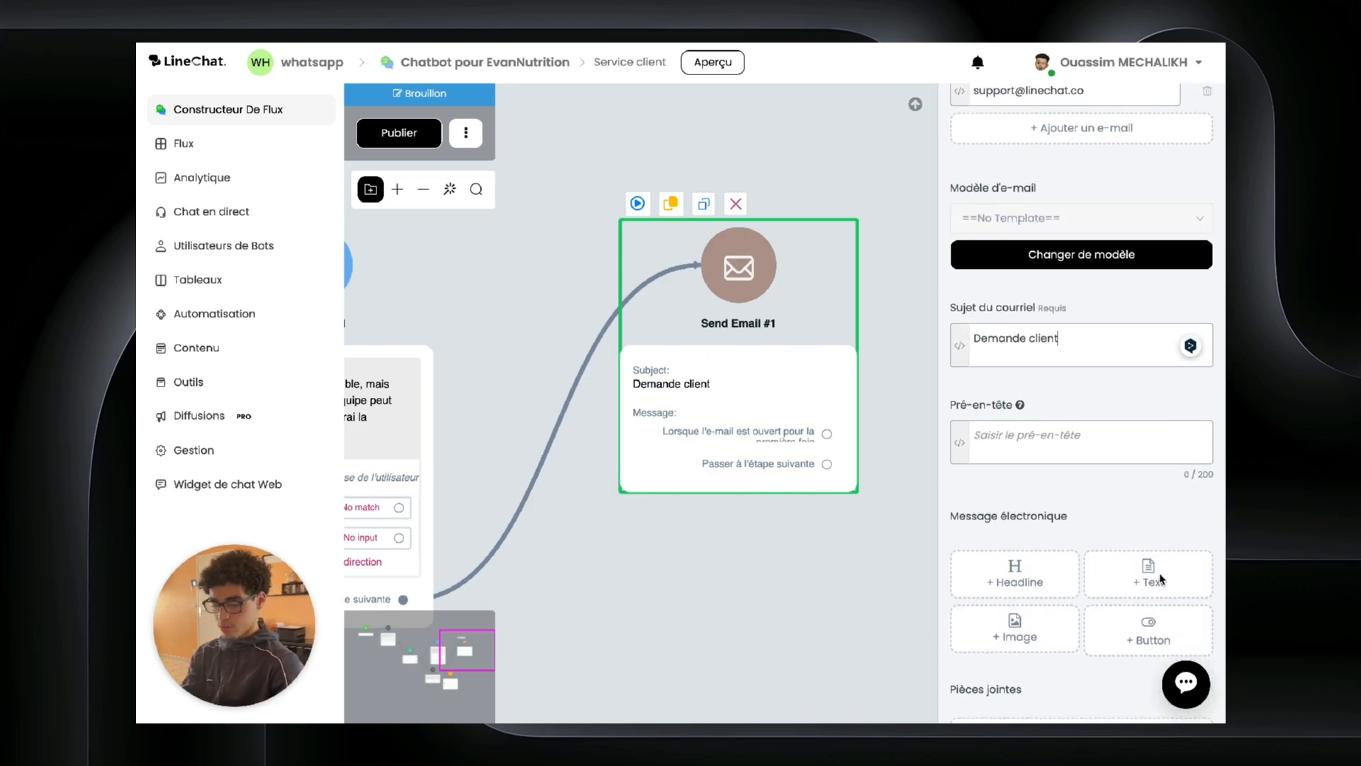
click(1145, 576)
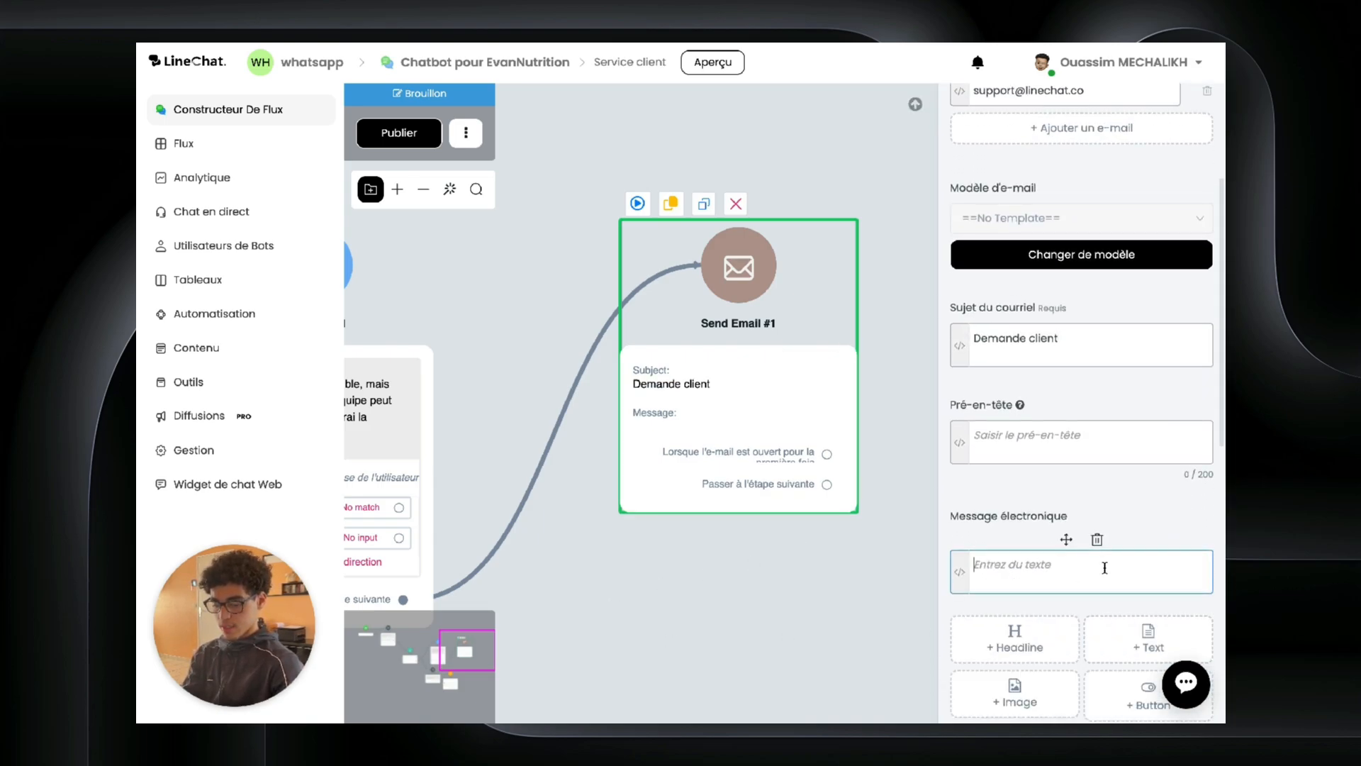
click(959, 572)
scroll(866, 538, down, 5)
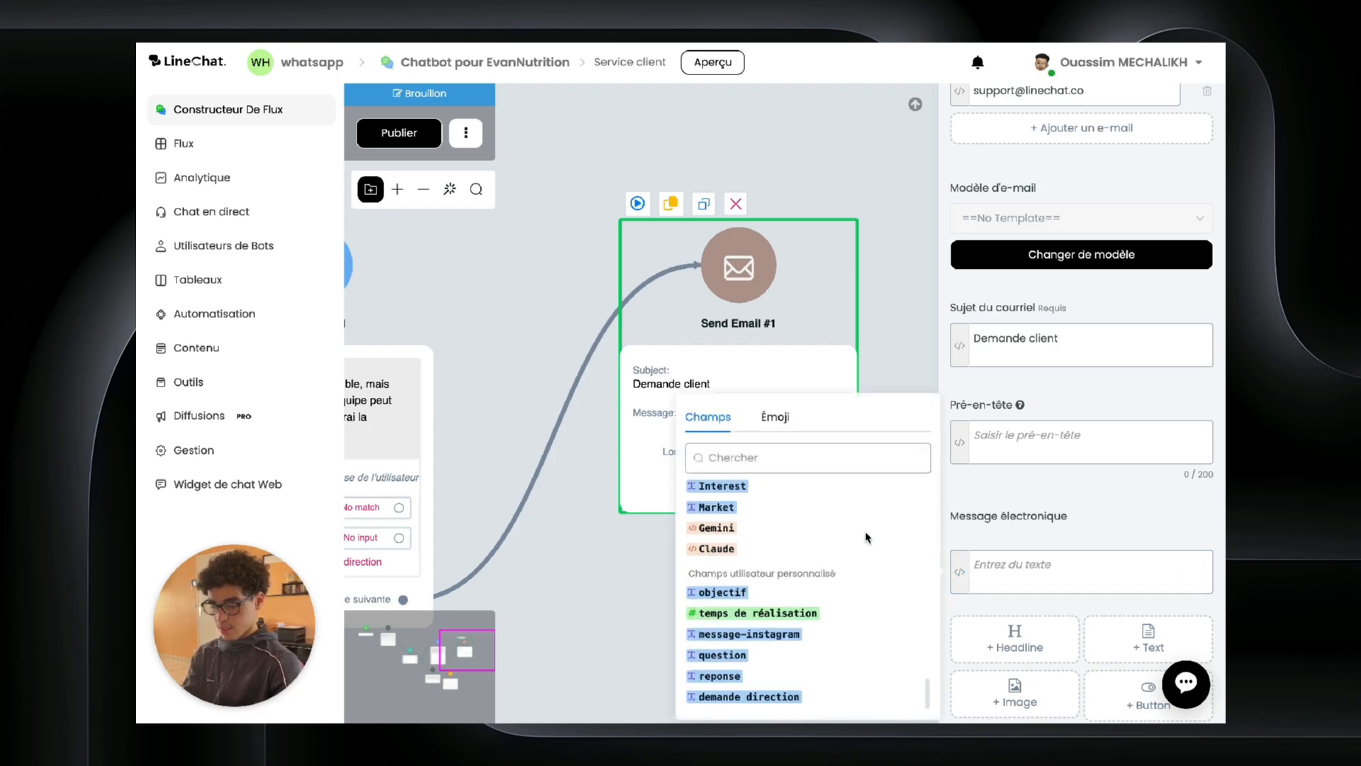
click(733, 697)
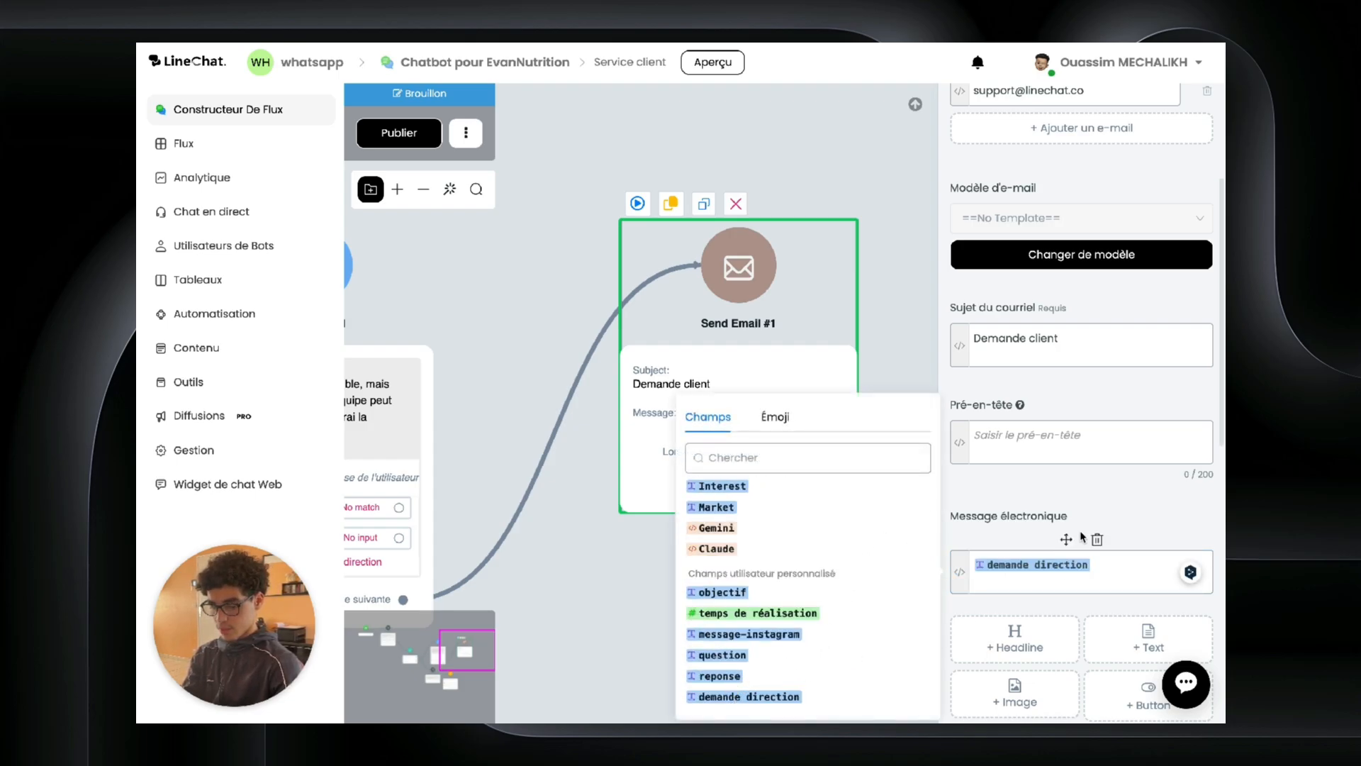
click(1095, 539)
scroll(1067, 357, up, 5)
click(924, 351)
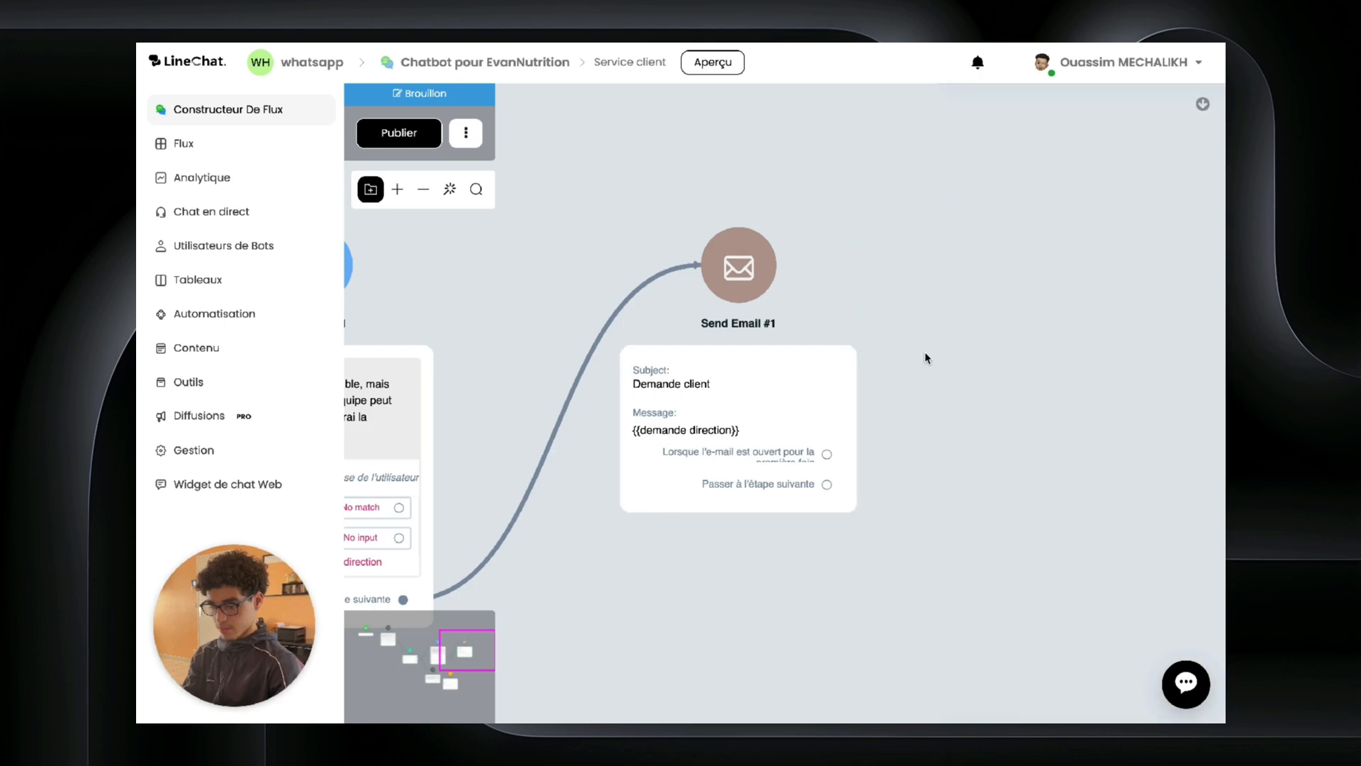
drag(828, 485, 877, 478)
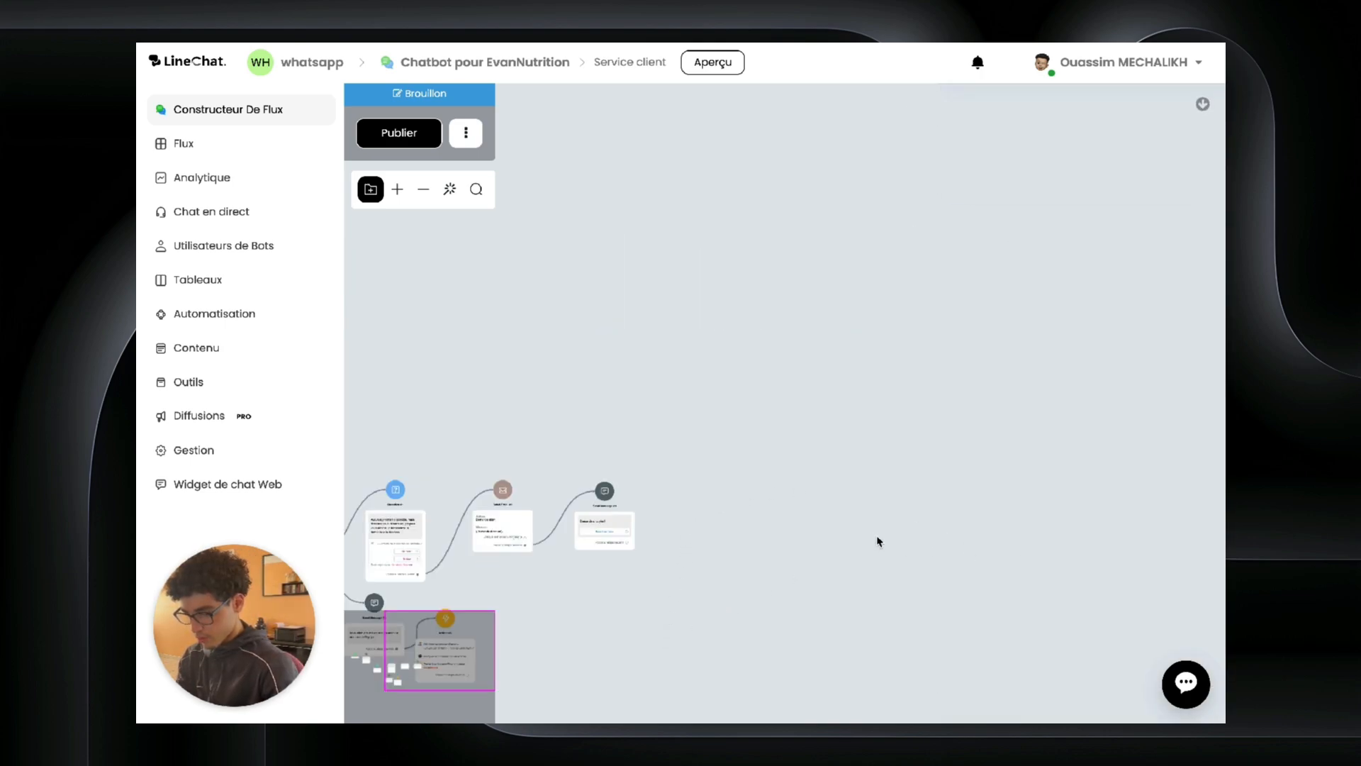
Step: Connect the follow-up message's button to a Go-to step jumping back to Send Message #1
drag(877, 541, 1100, 420)
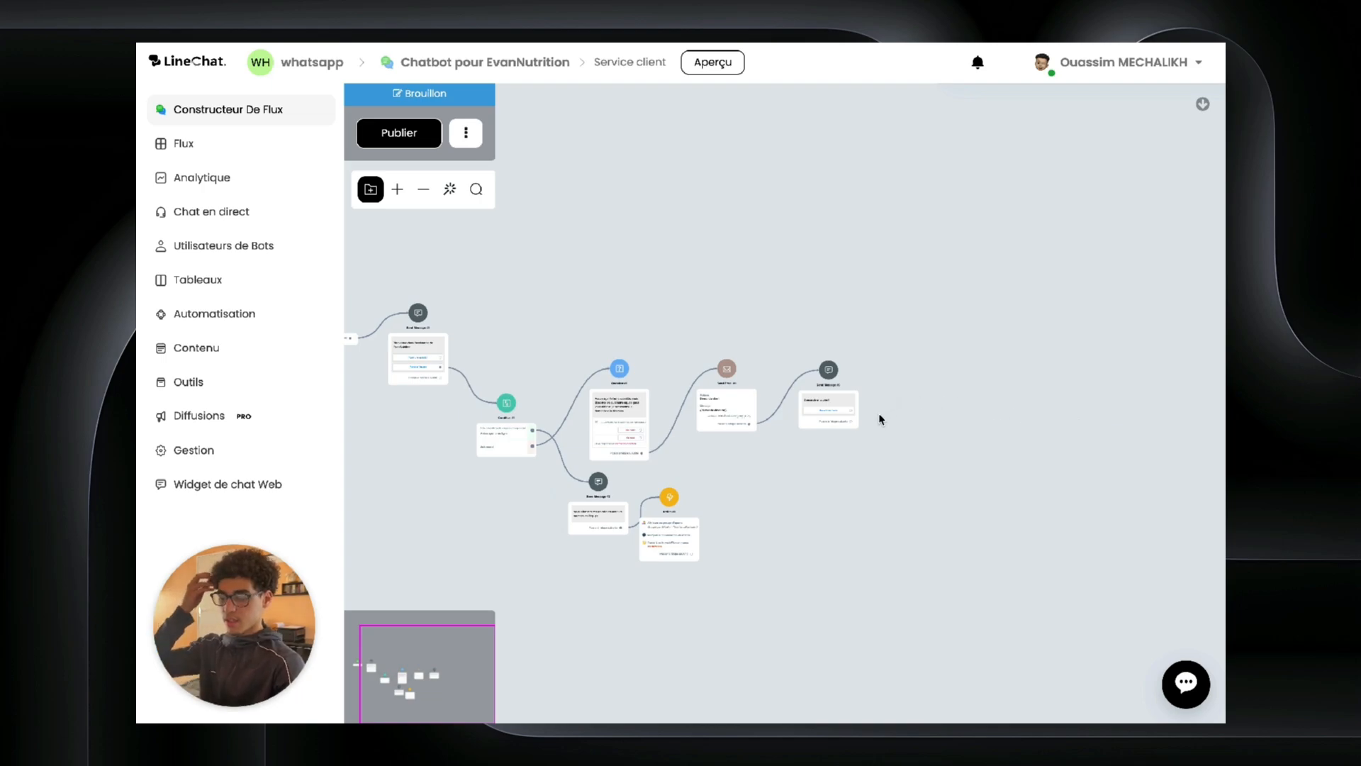
scroll(856, 422, up, 3)
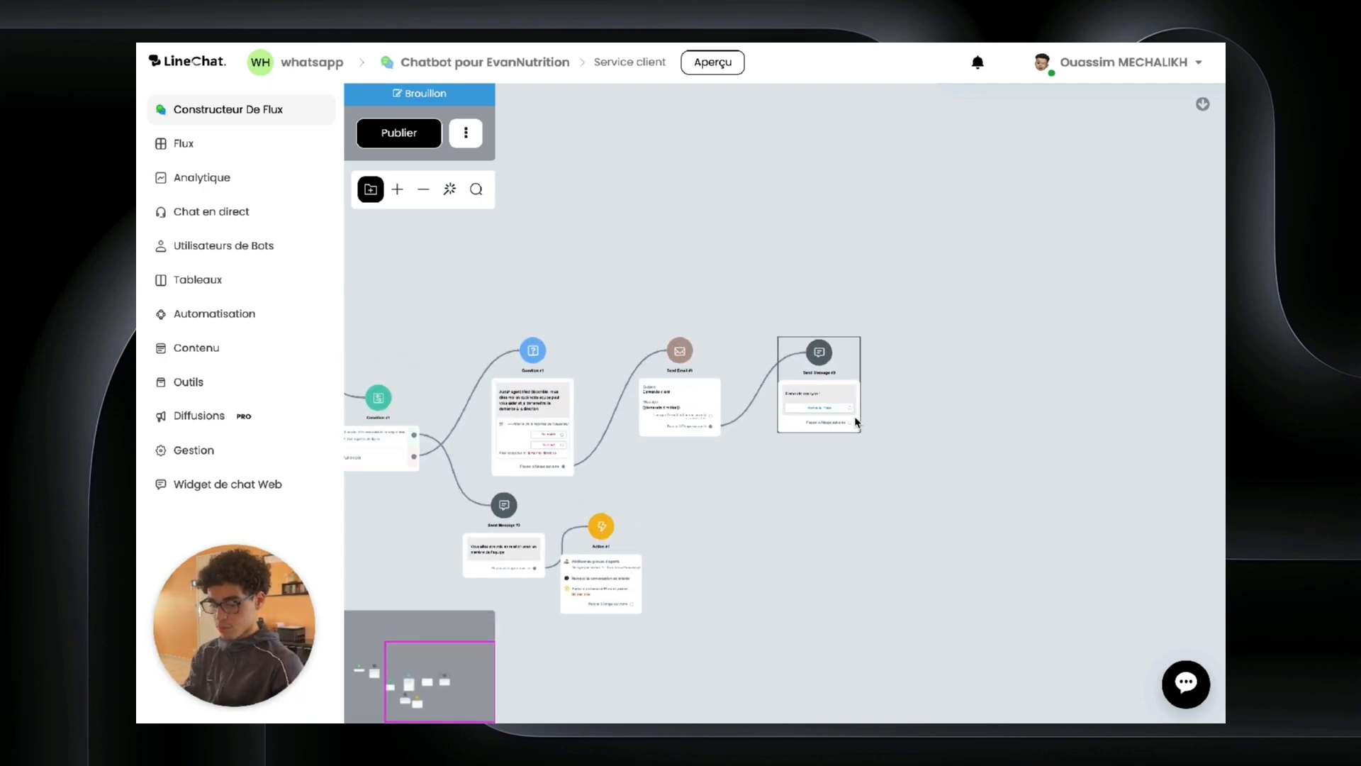
drag(848, 408, 906, 390)
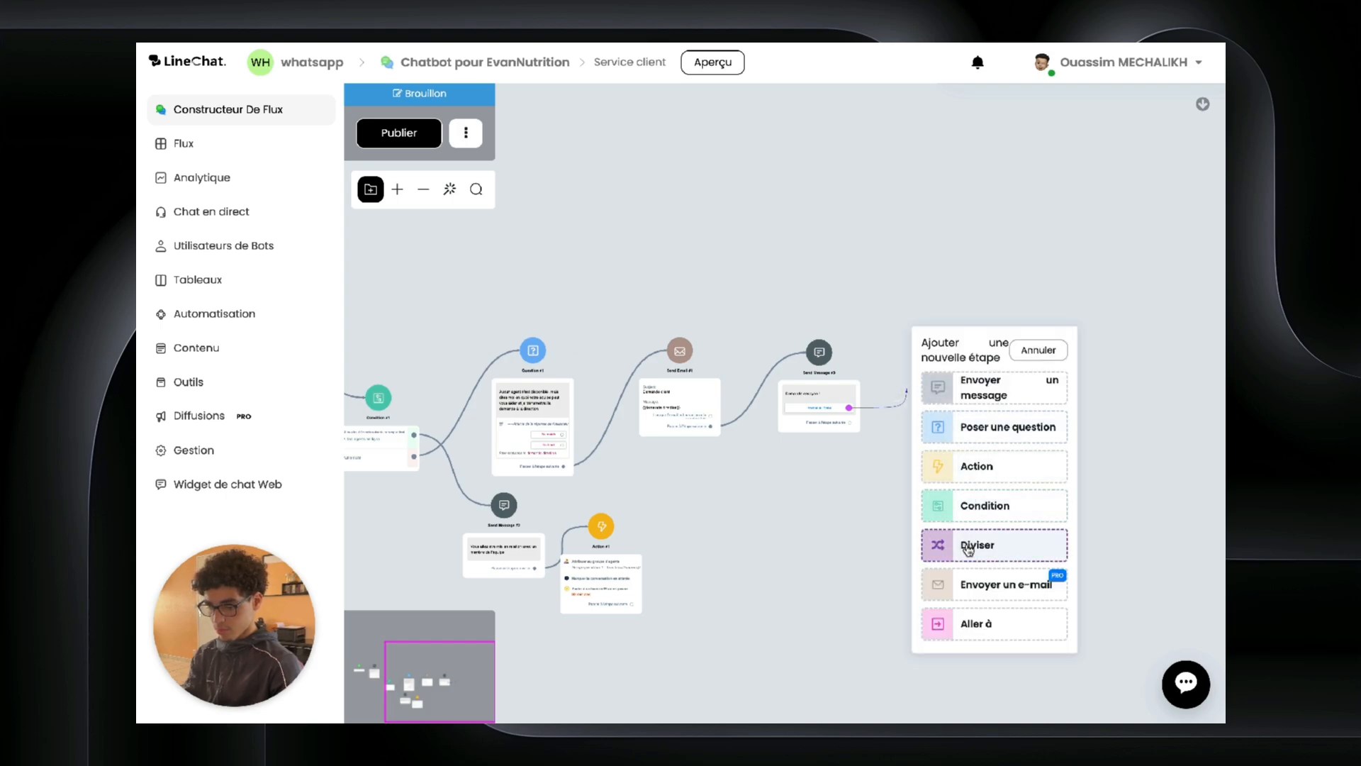
click(975, 629)
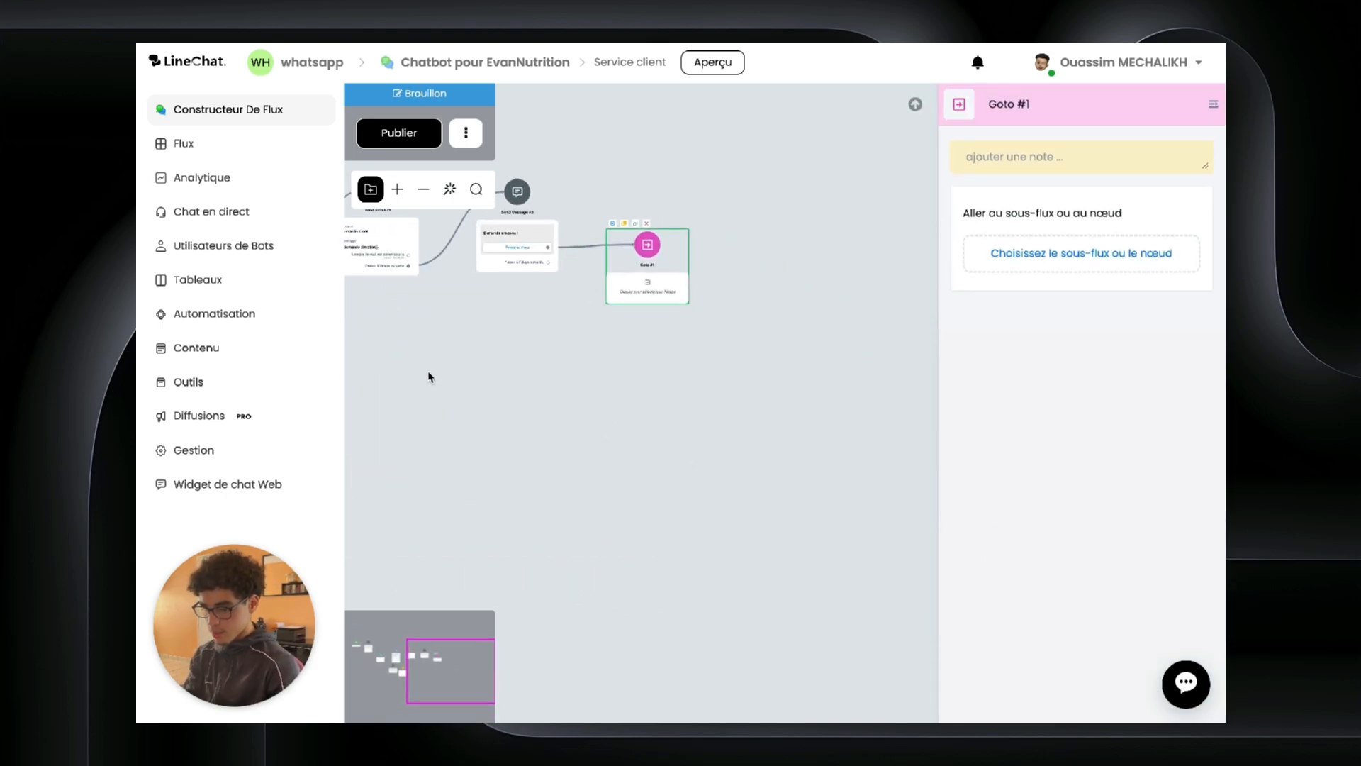
click(1081, 253)
click(426, 164)
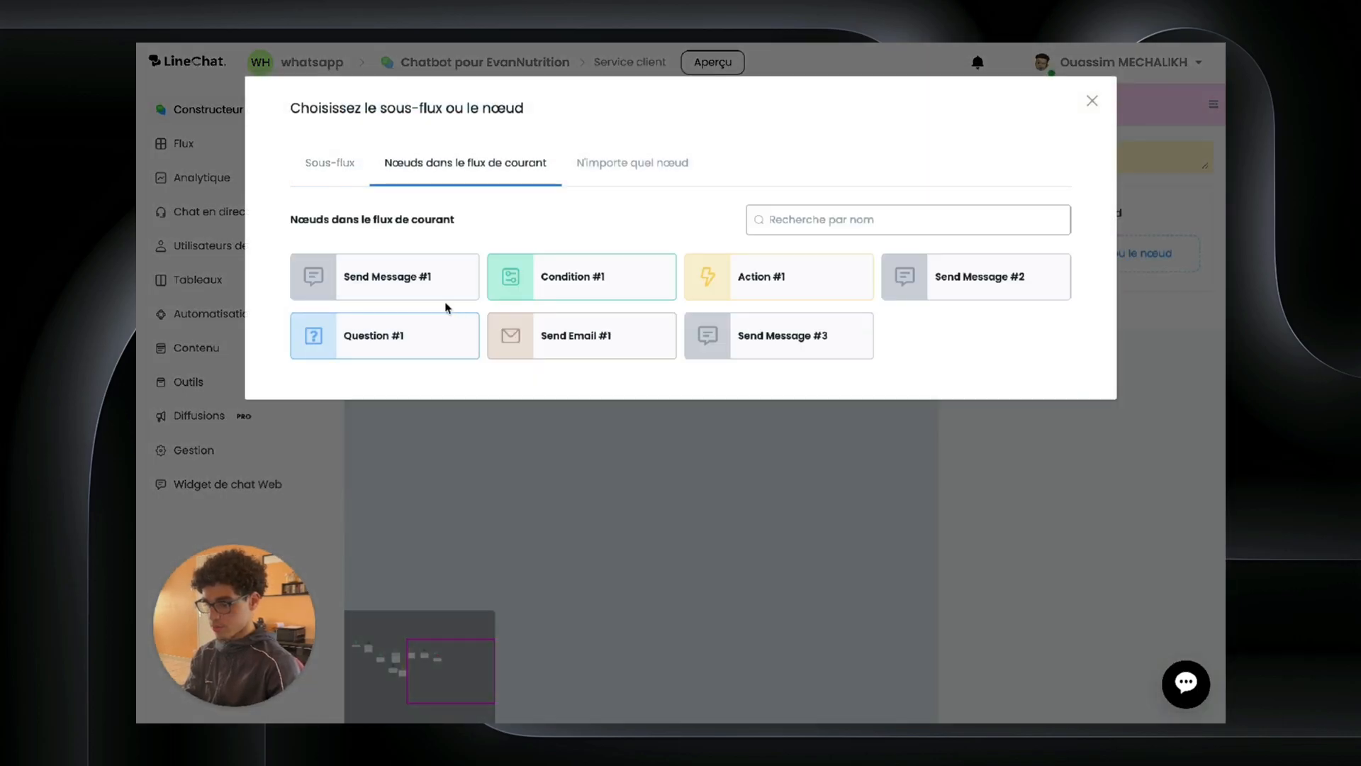
click(405, 270)
click(647, 362)
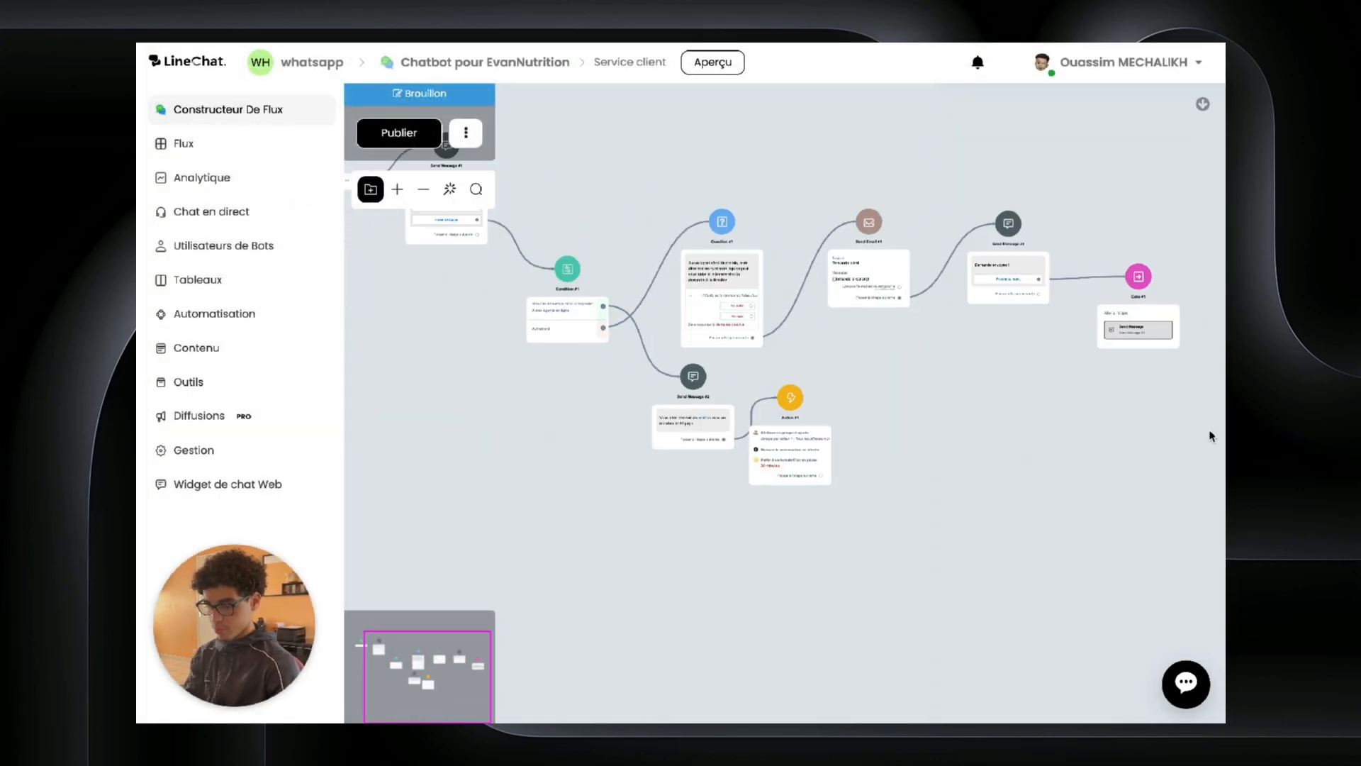
Step: Bring Send Message #1 into view and pull a new link from its Poser une question button
drag(492, 465, 742, 571)
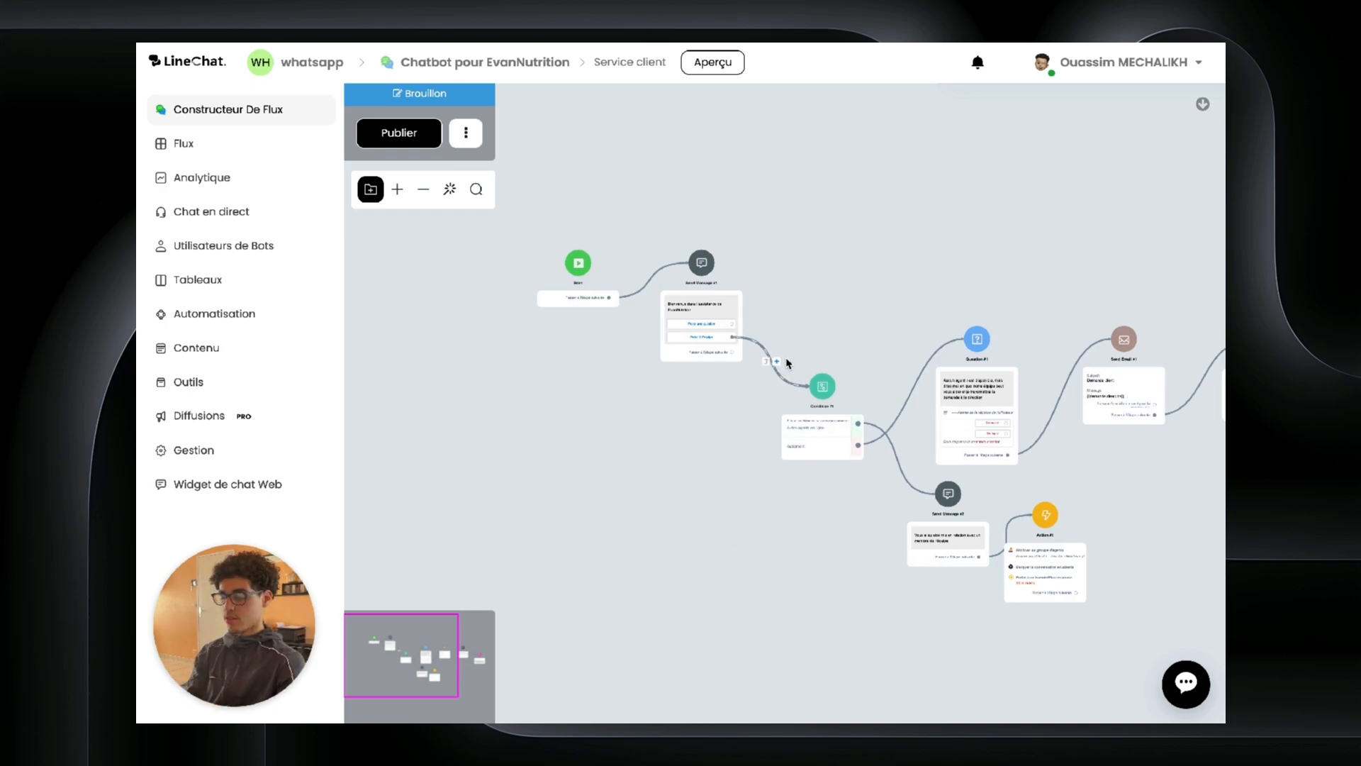
drag(844, 271, 672, 280)
drag(559, 305, 557, 312)
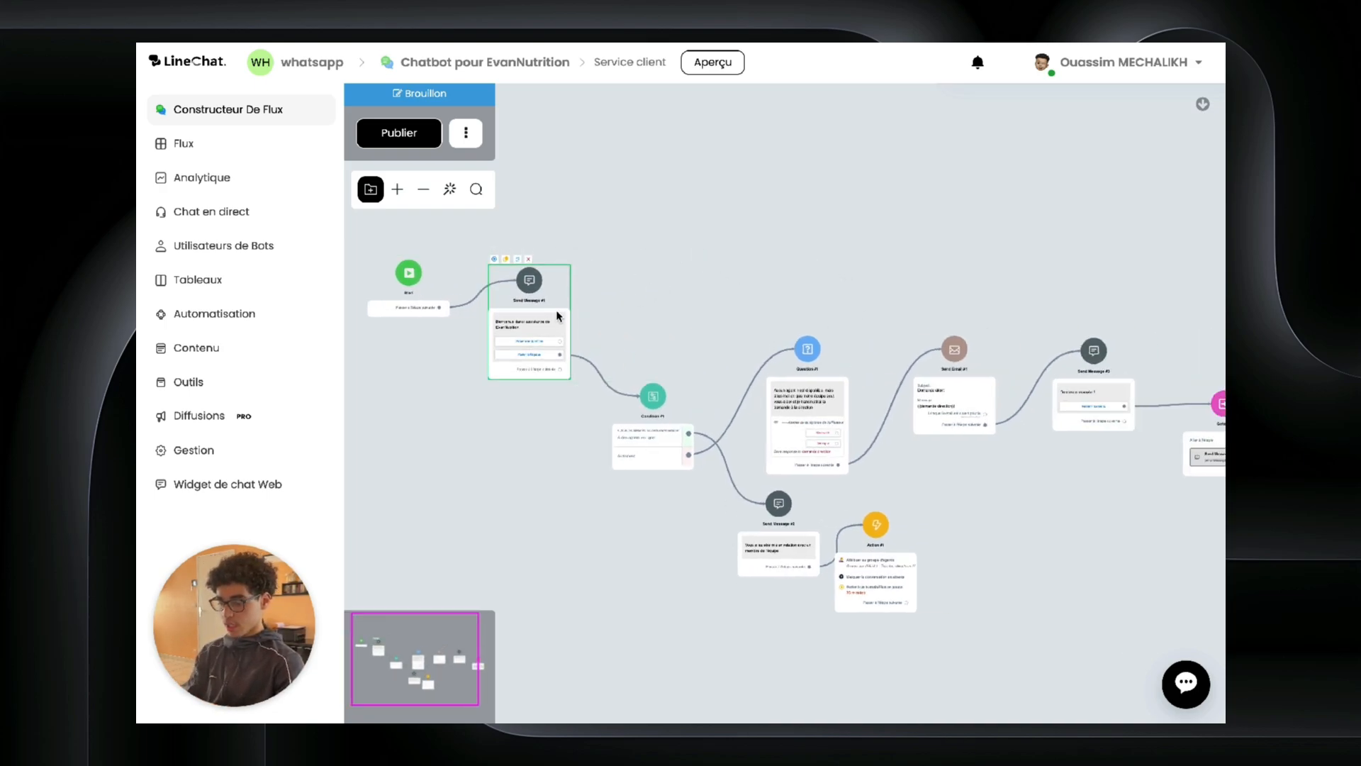
scroll(607, 278, up, 5)
scroll(607, 275, down, 2)
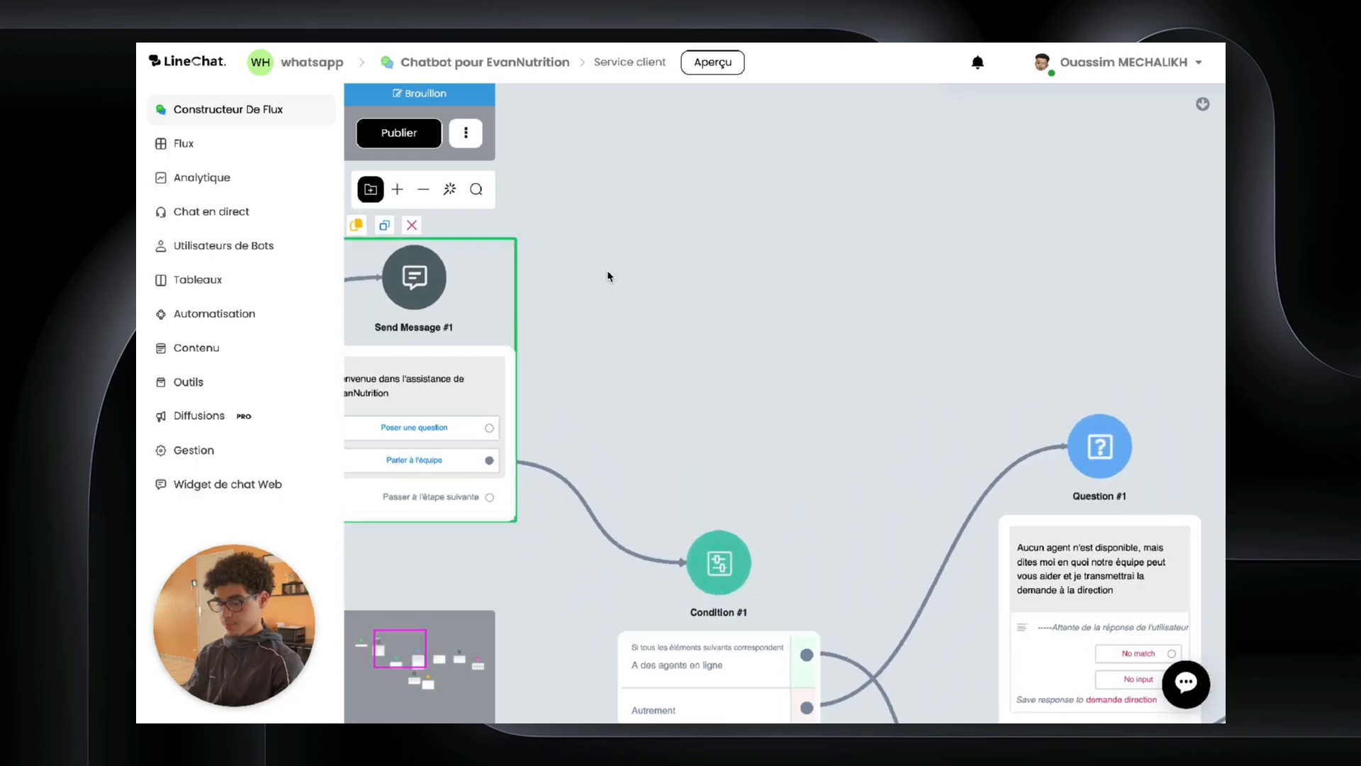
drag(489, 428, 691, 158)
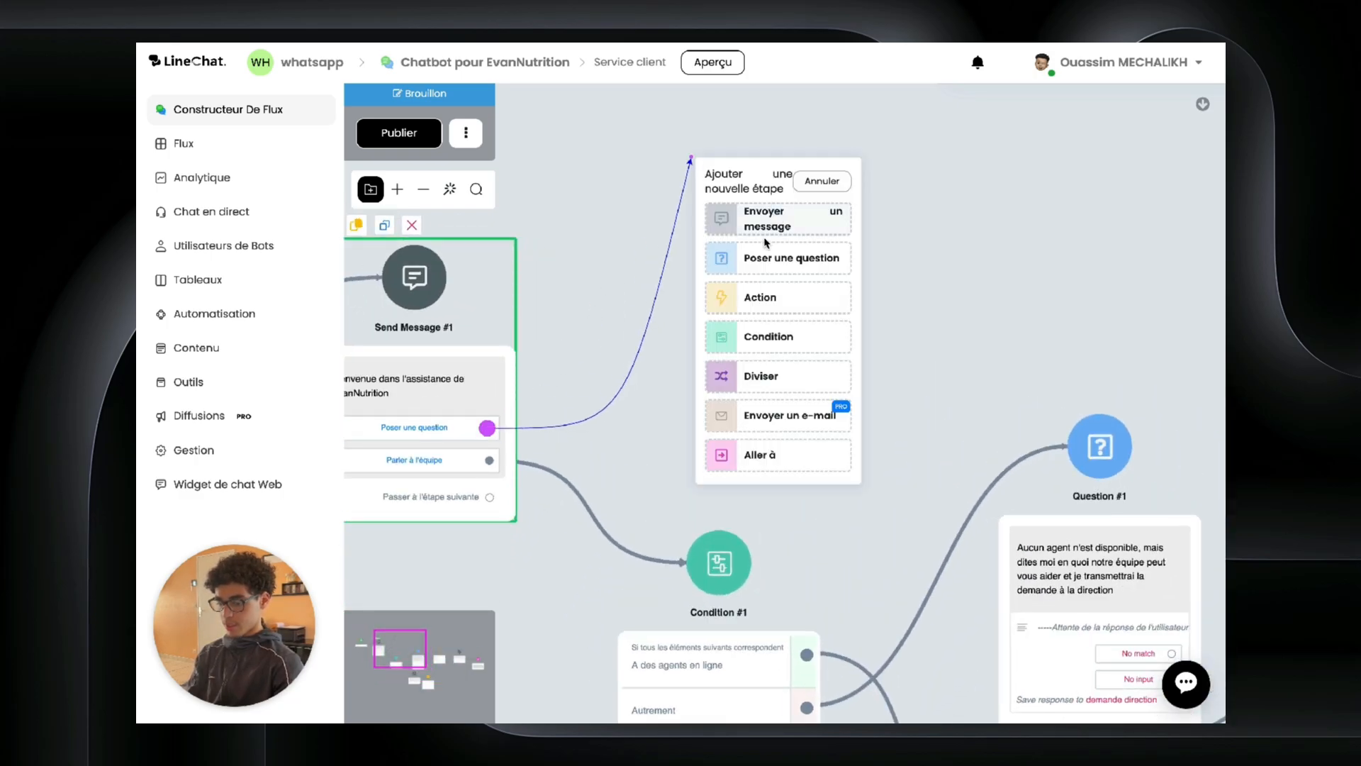
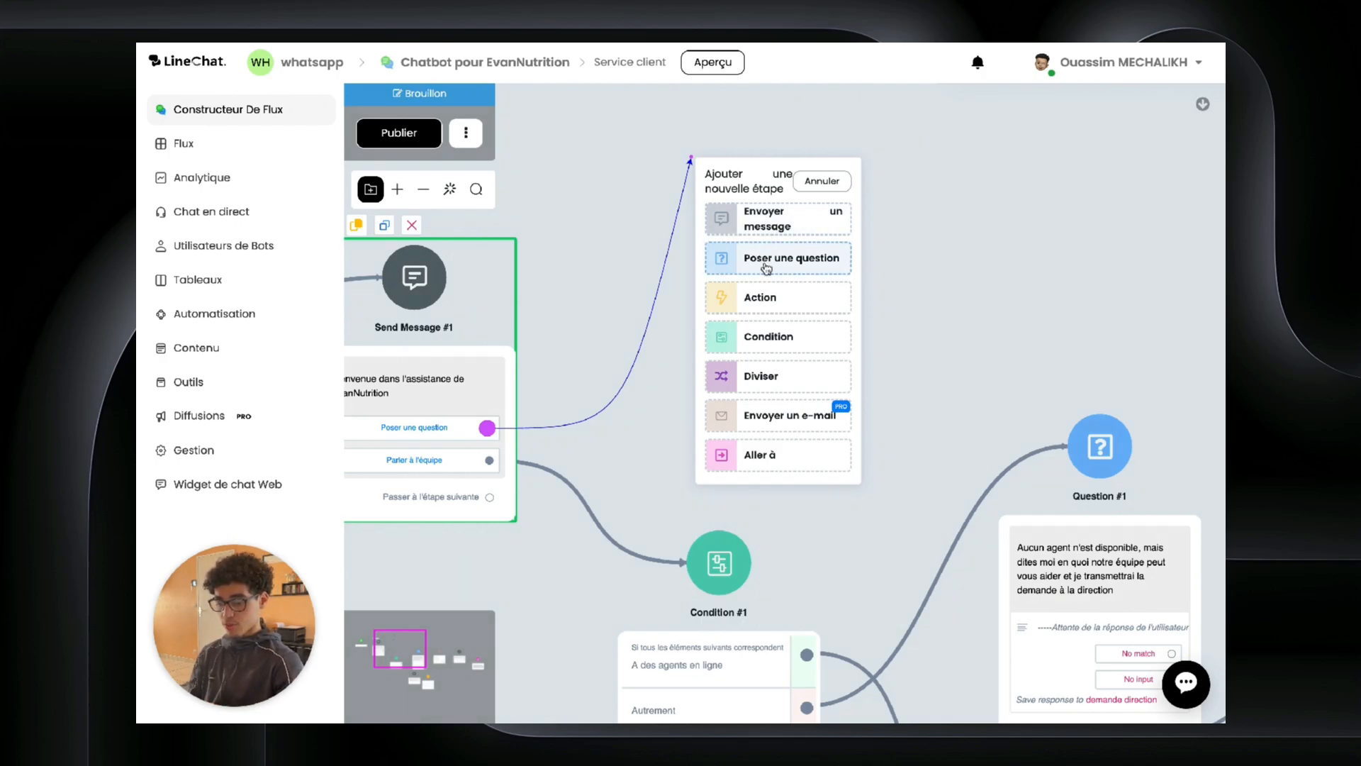
Step: Start adding an action step, browse the integrations list, then cancel without choosing one
click(767, 300)
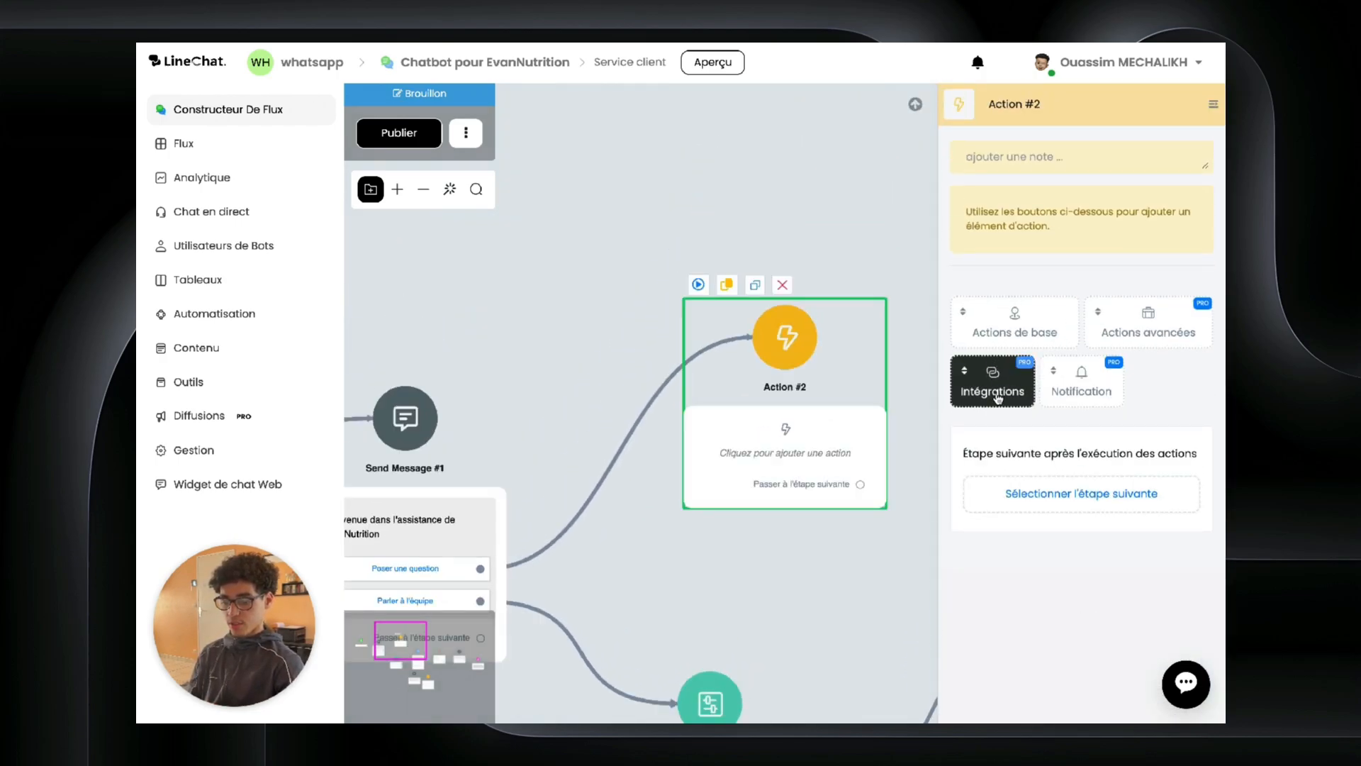
click(998, 388)
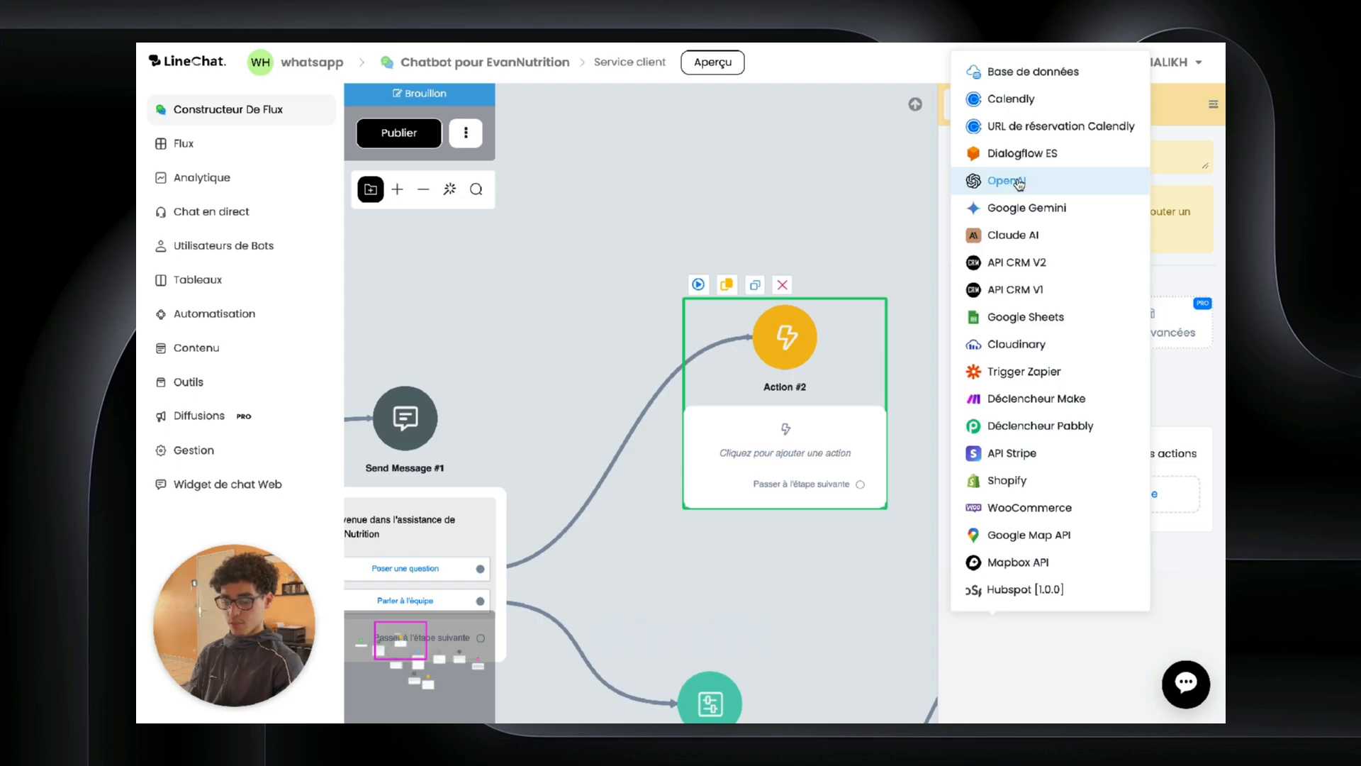
click(770, 309)
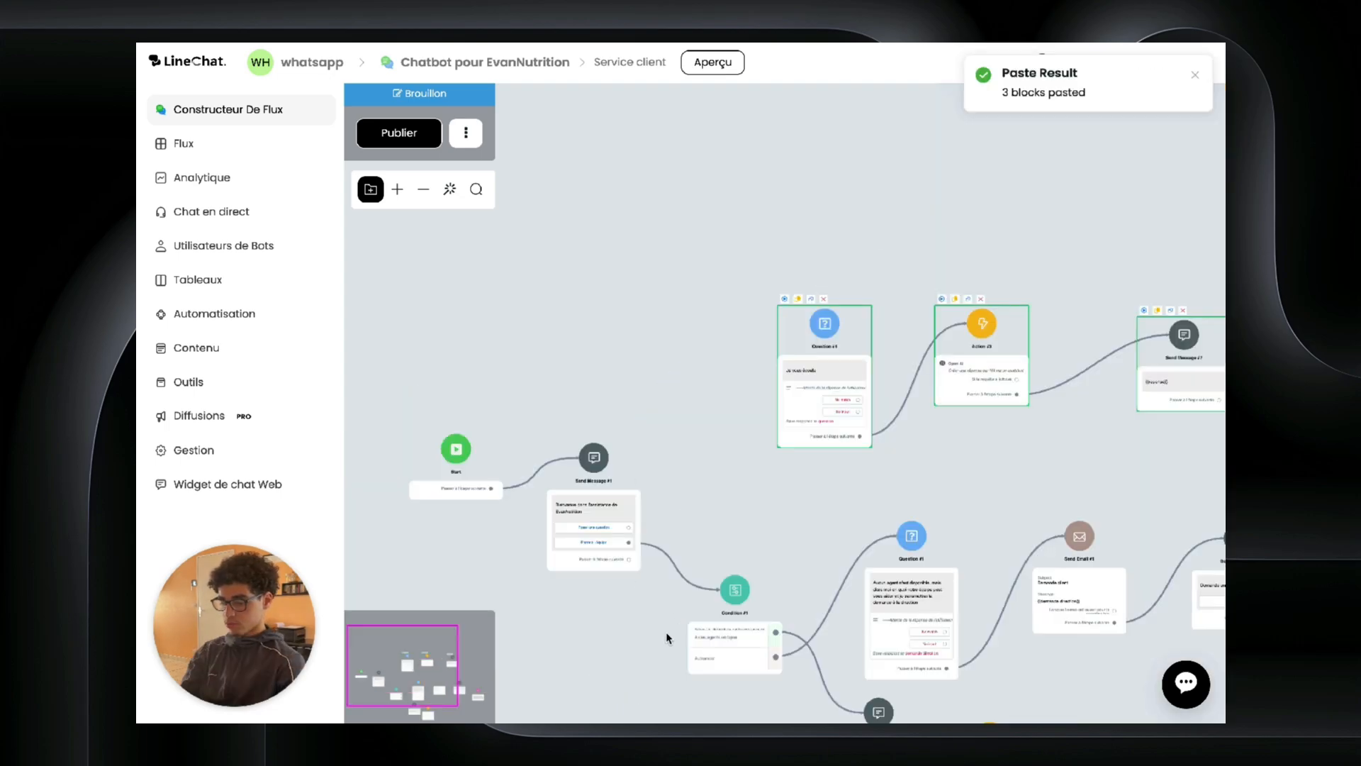
scroll(642, 526, up, 3)
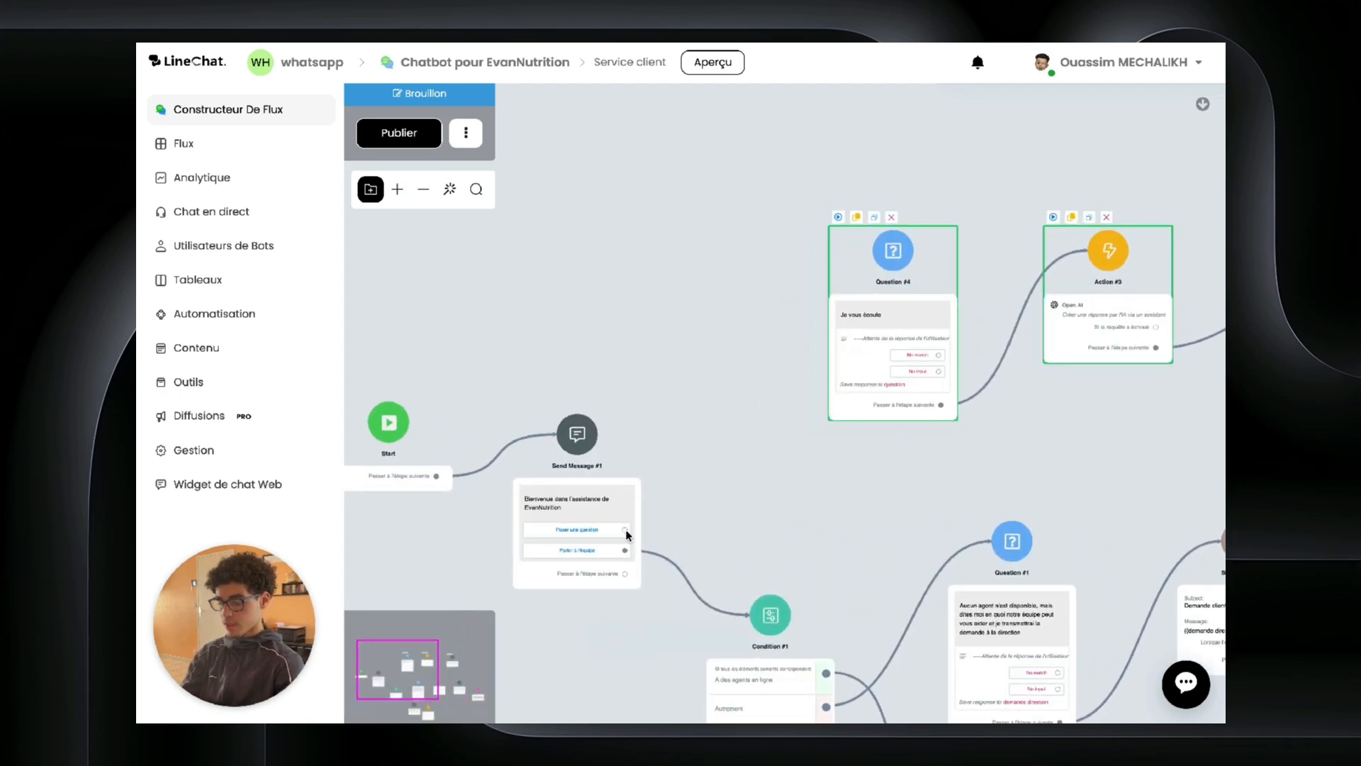
Step: Link Send Message #1's Poser une question choice to Question #4 and select that step
drag(624, 530, 893, 251)
drag(746, 444, 494, 526)
click(586, 459)
scroll(586, 459, up, 3)
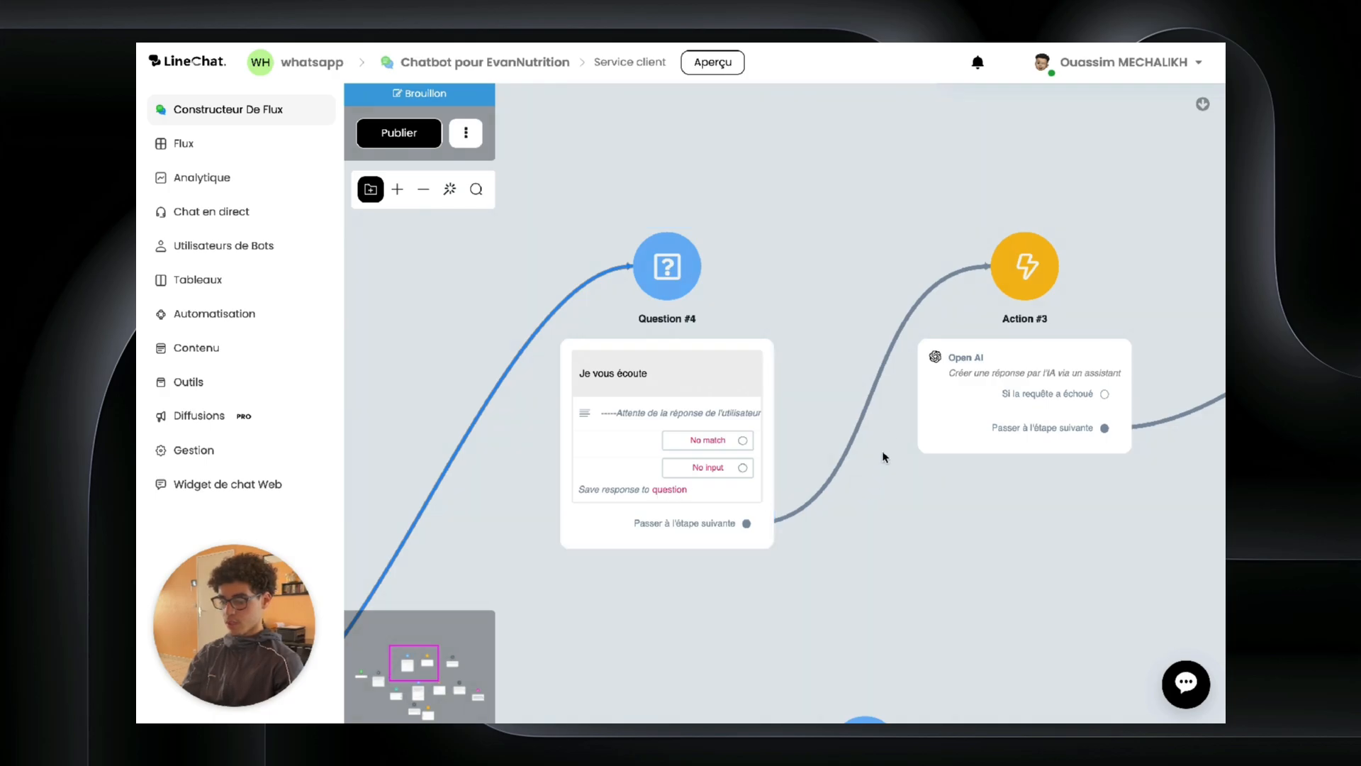
Step: Open Action #3's Open AI configuration and keep 'Créer une réponse par l'IA via un assistant'
click(1012, 300)
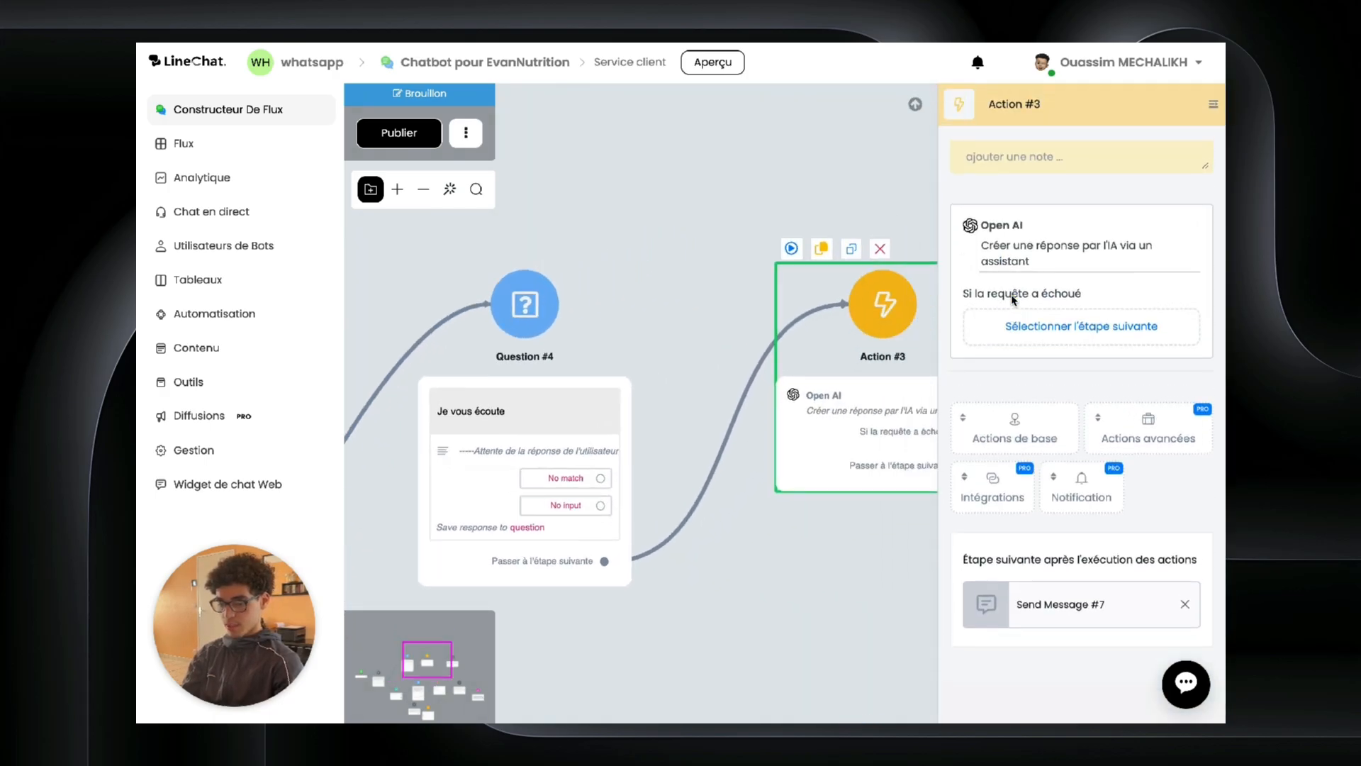
click(1023, 268)
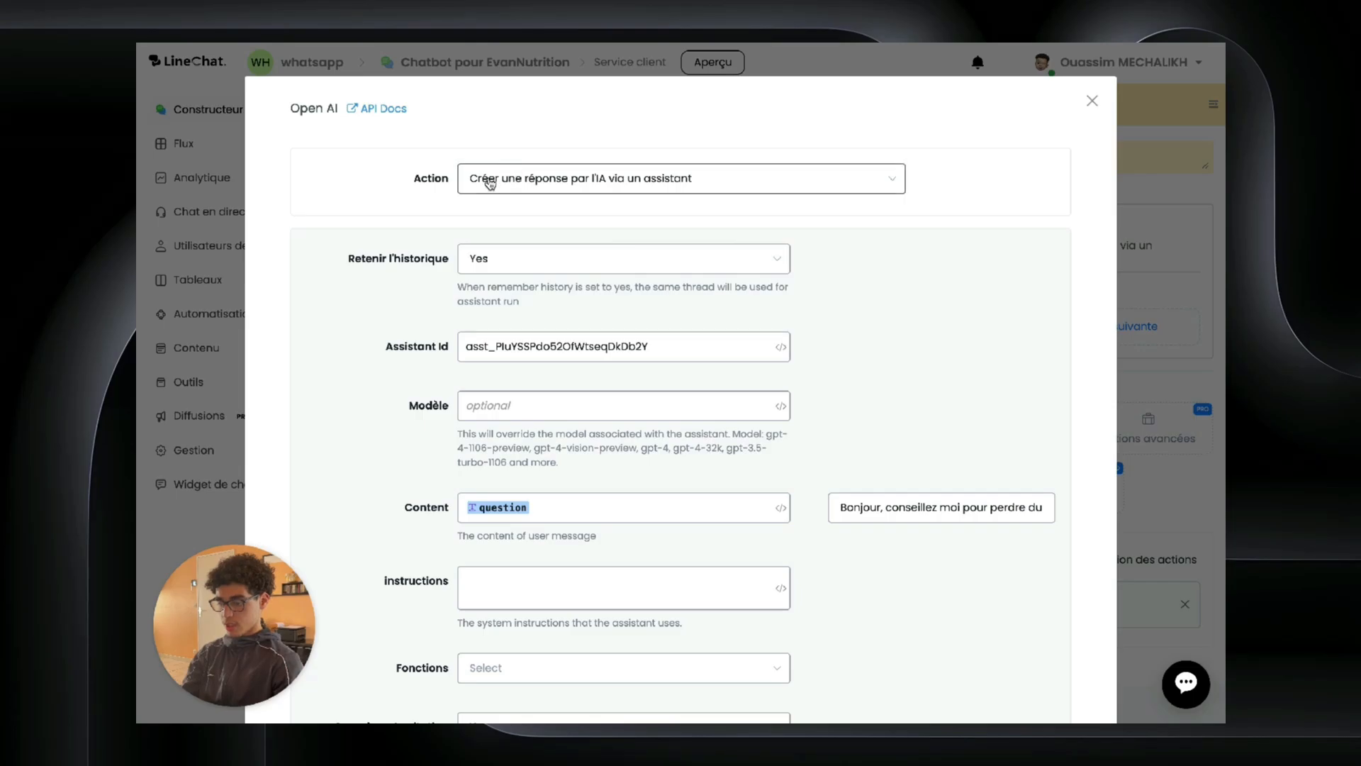
click(489, 181)
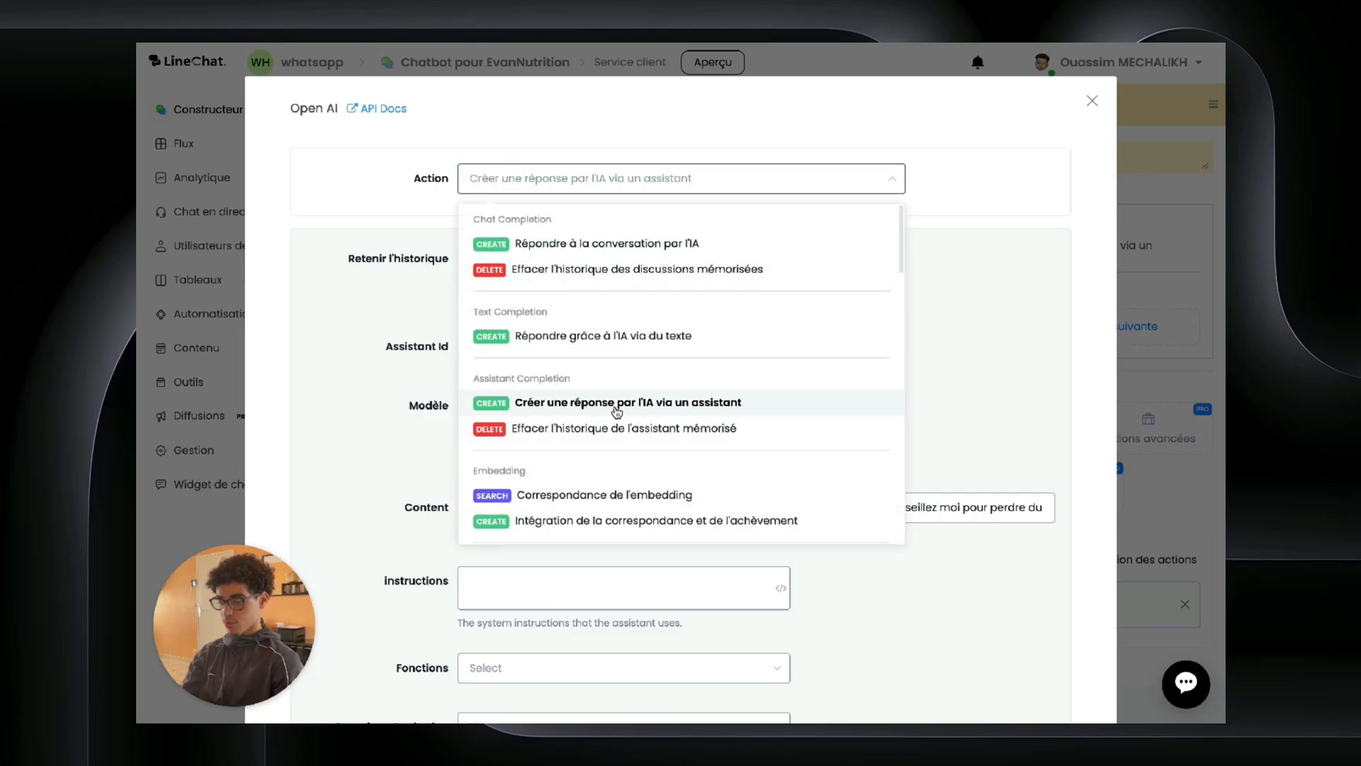
click(945, 304)
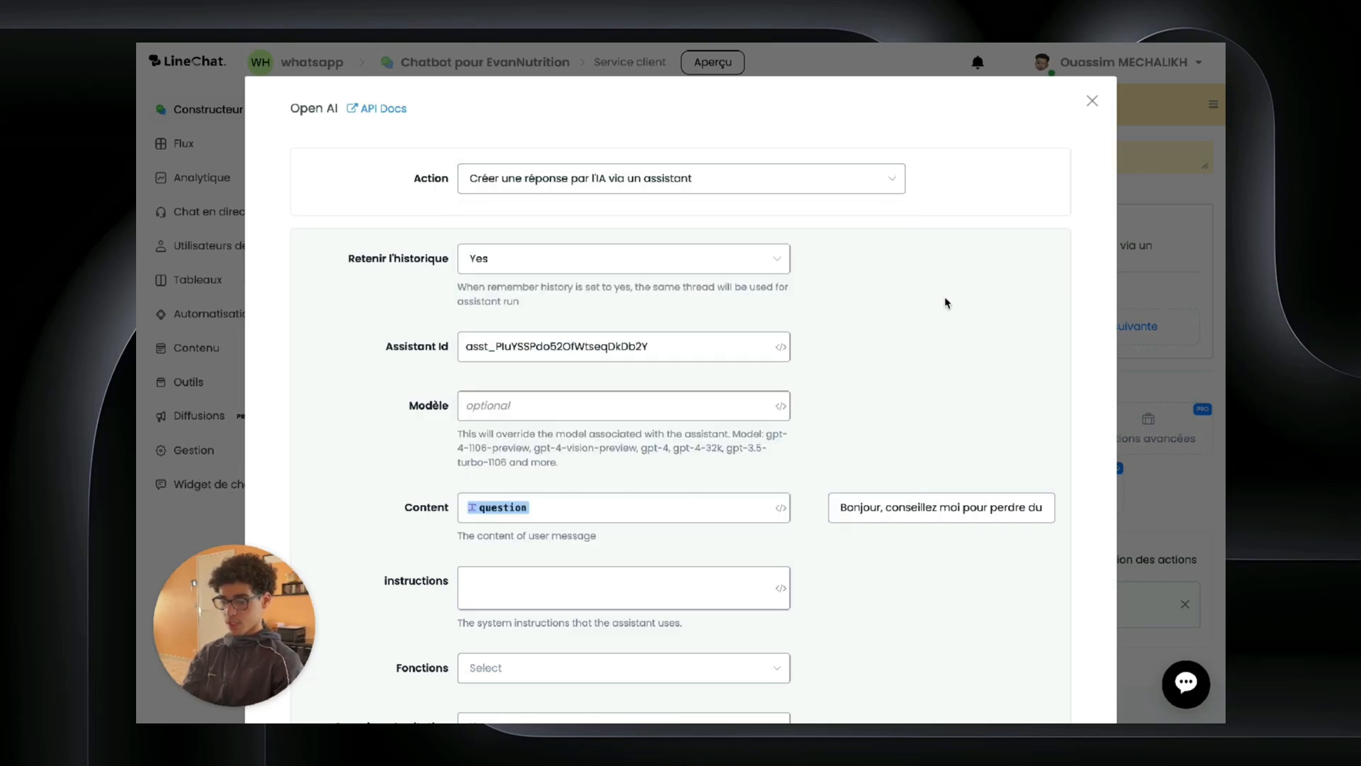
click(636, 185)
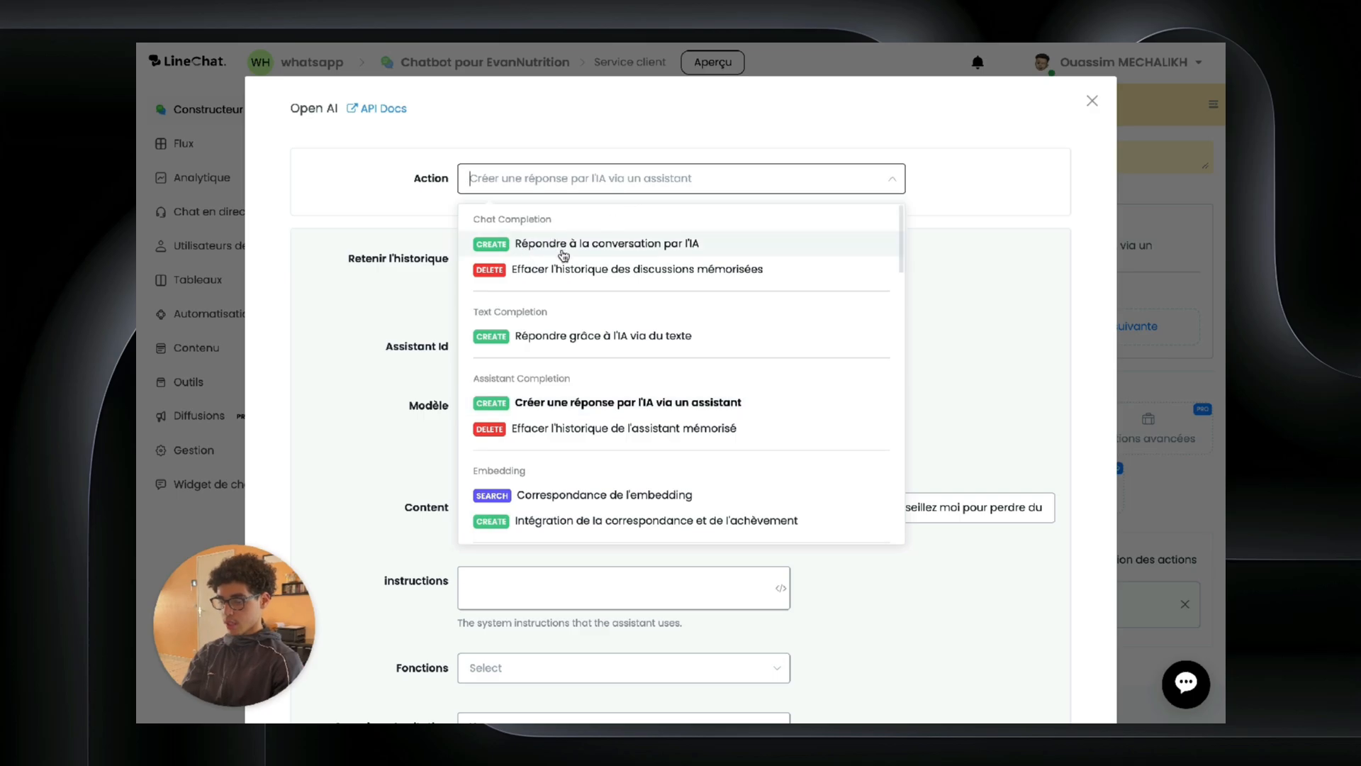
click(968, 209)
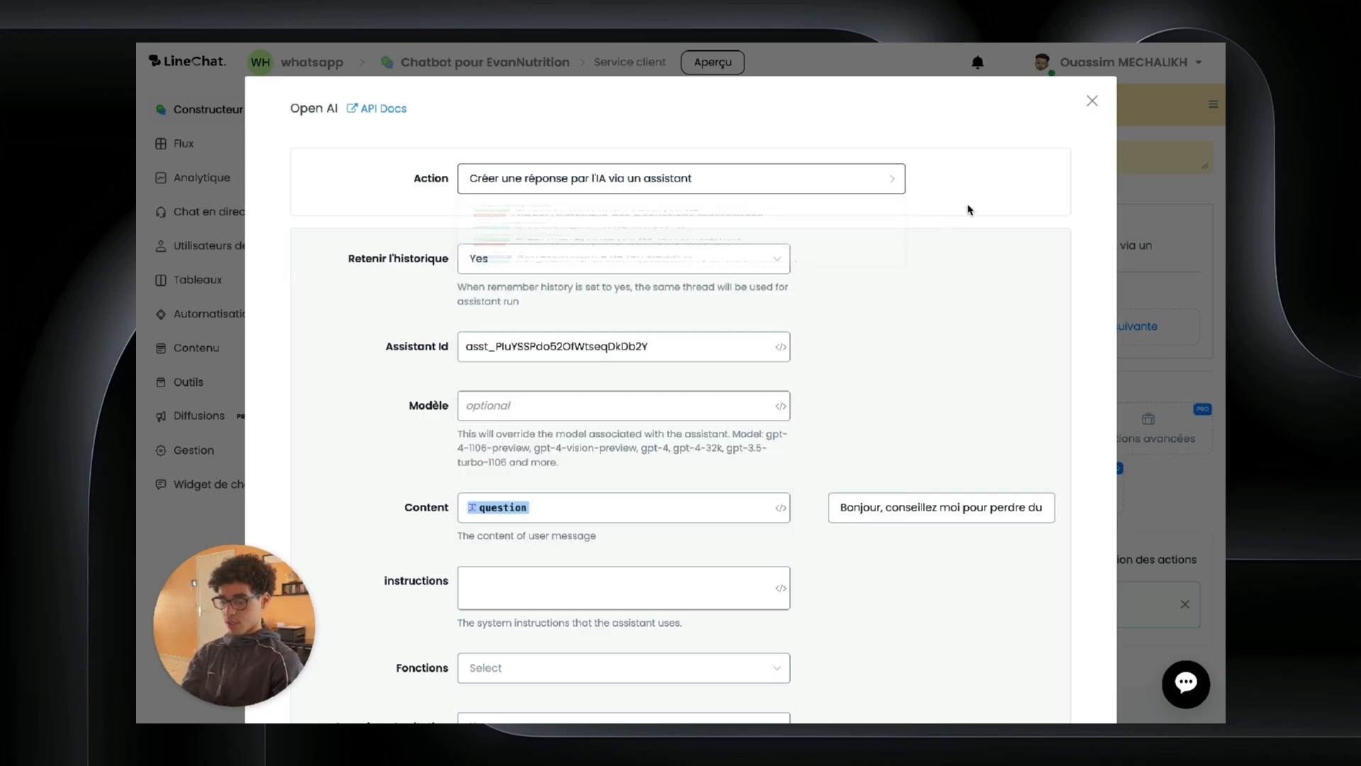
scroll(536, 308, down, 4)
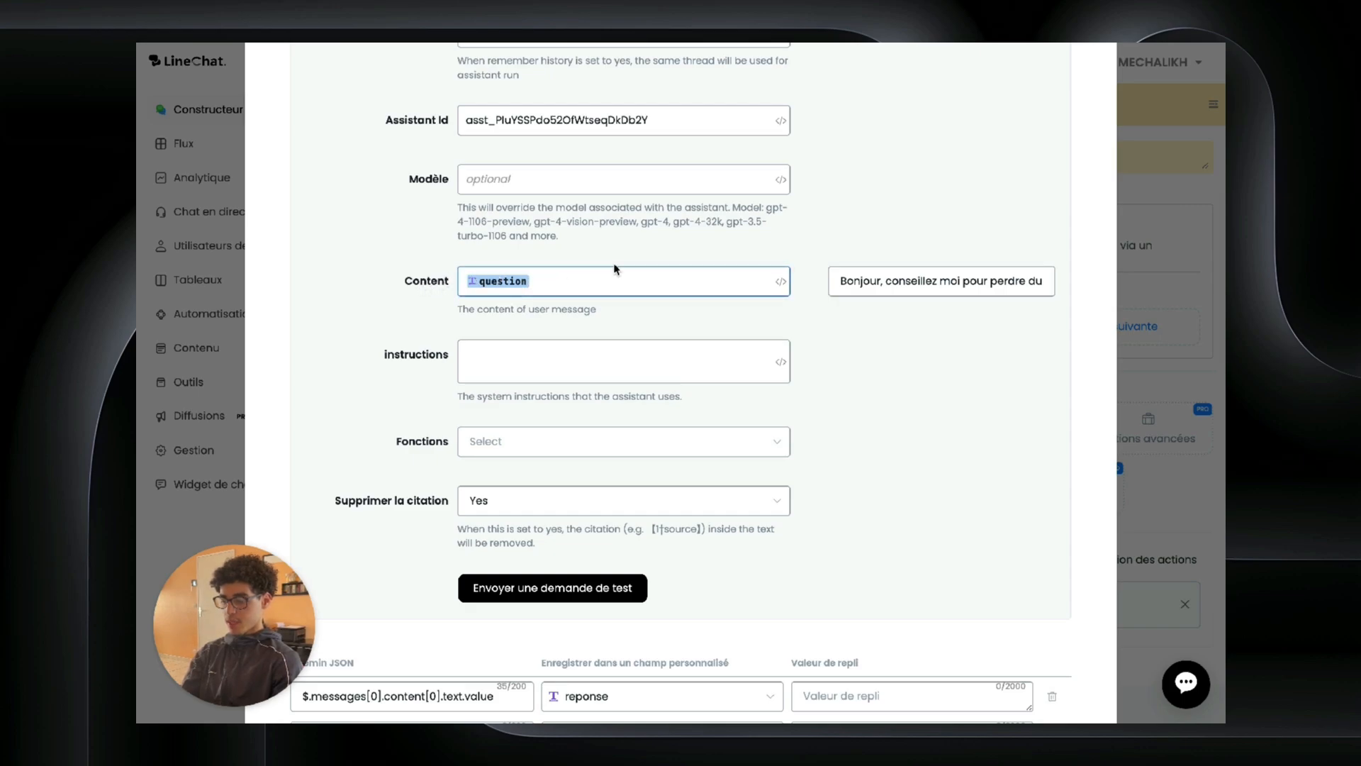
scroll(779, 280, down, 3)
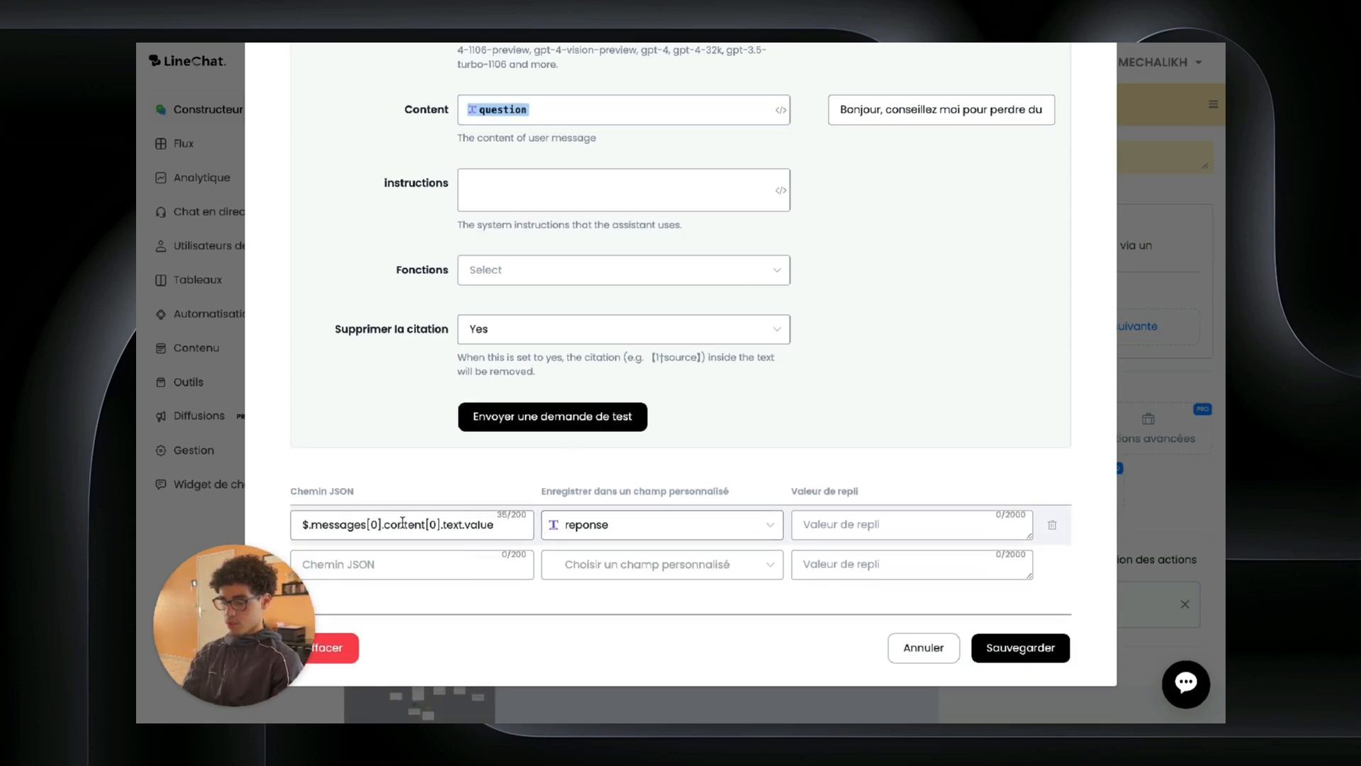
scroll(623, 336, up, 3)
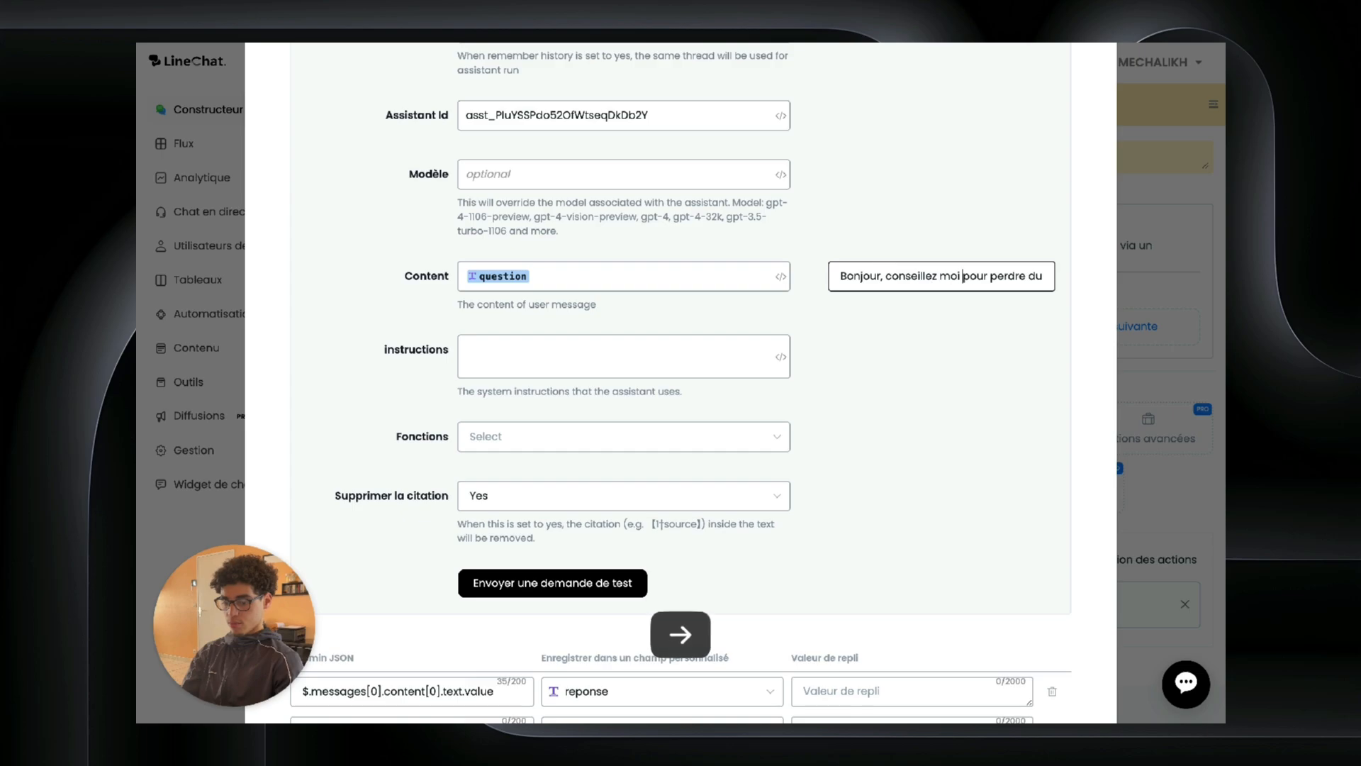
Step: Check the sample weight-loss question and send a test request to the assistant
click(1028, 276)
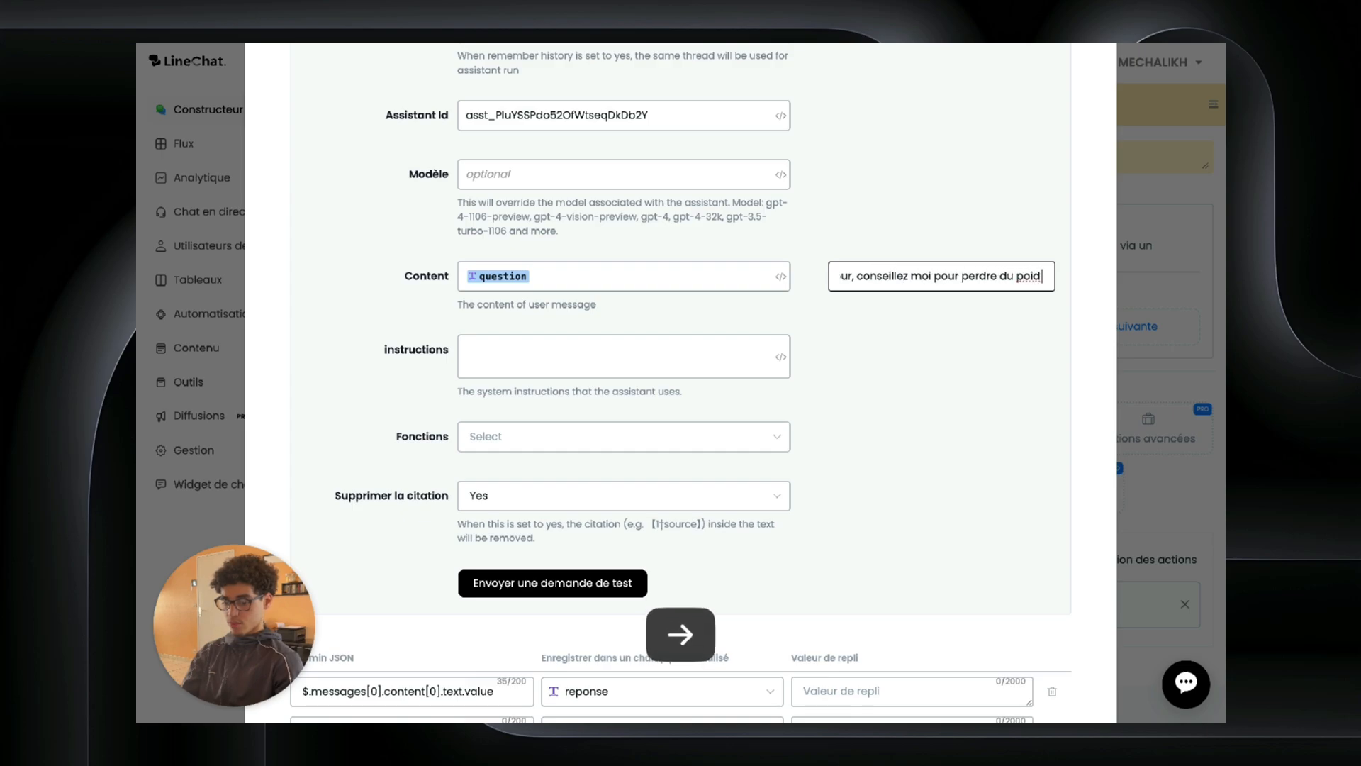
double_click(990, 278)
click(971, 430)
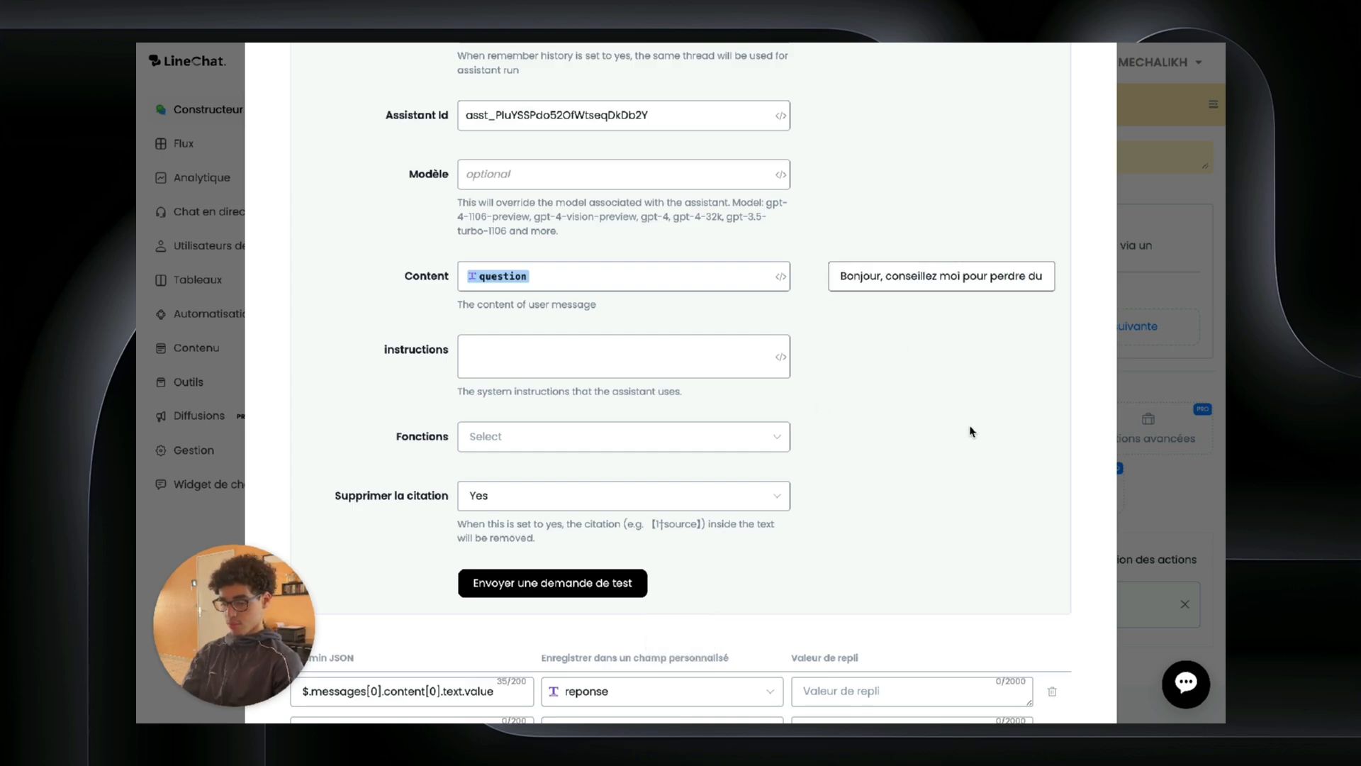
click(601, 580)
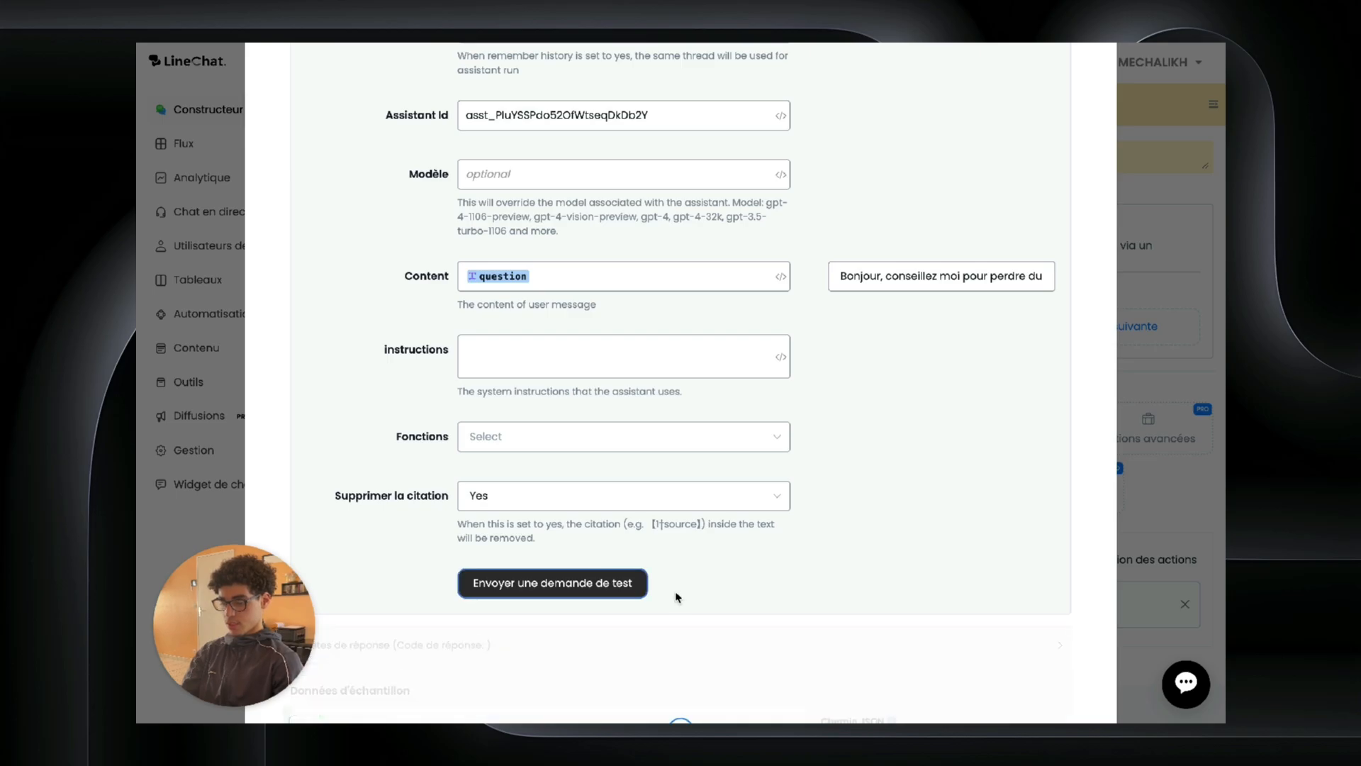
scroll(668, 641, down, 1)
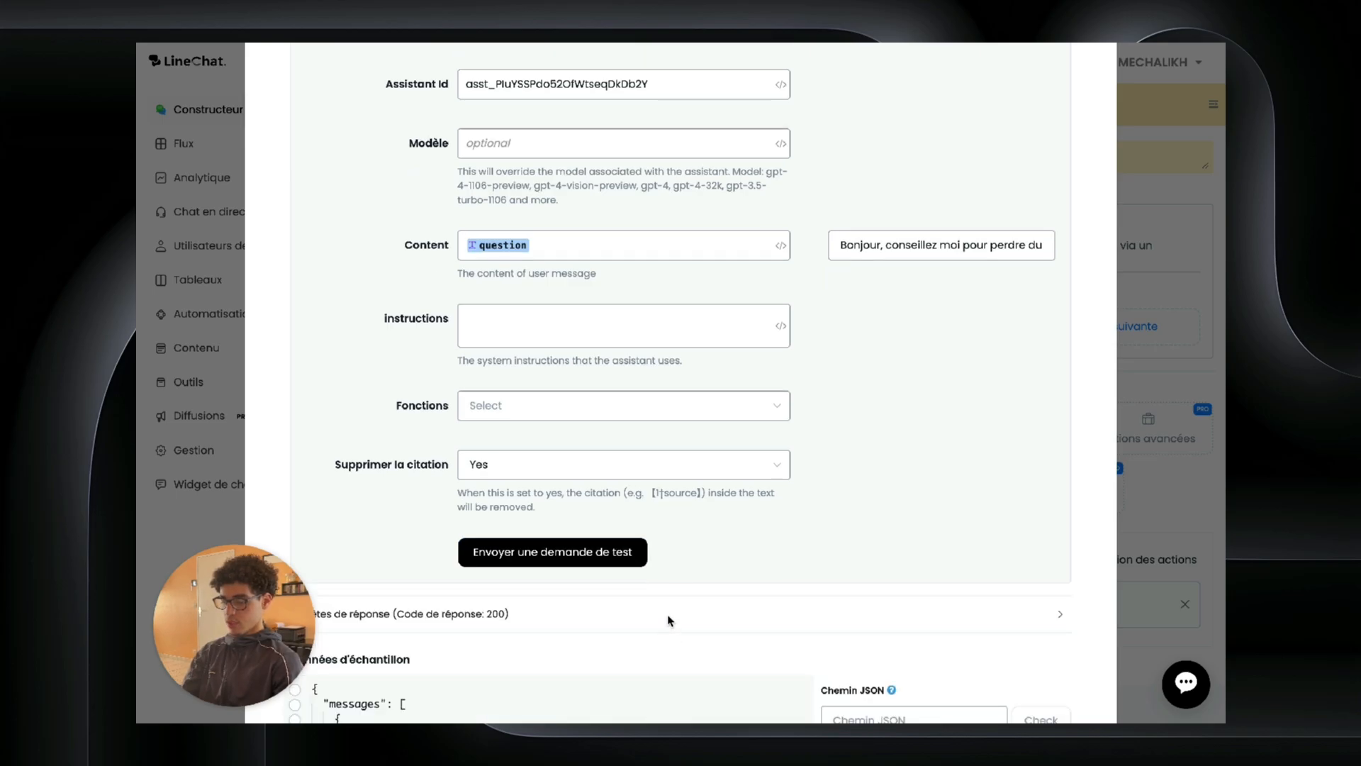
scroll(669, 621, down, 5)
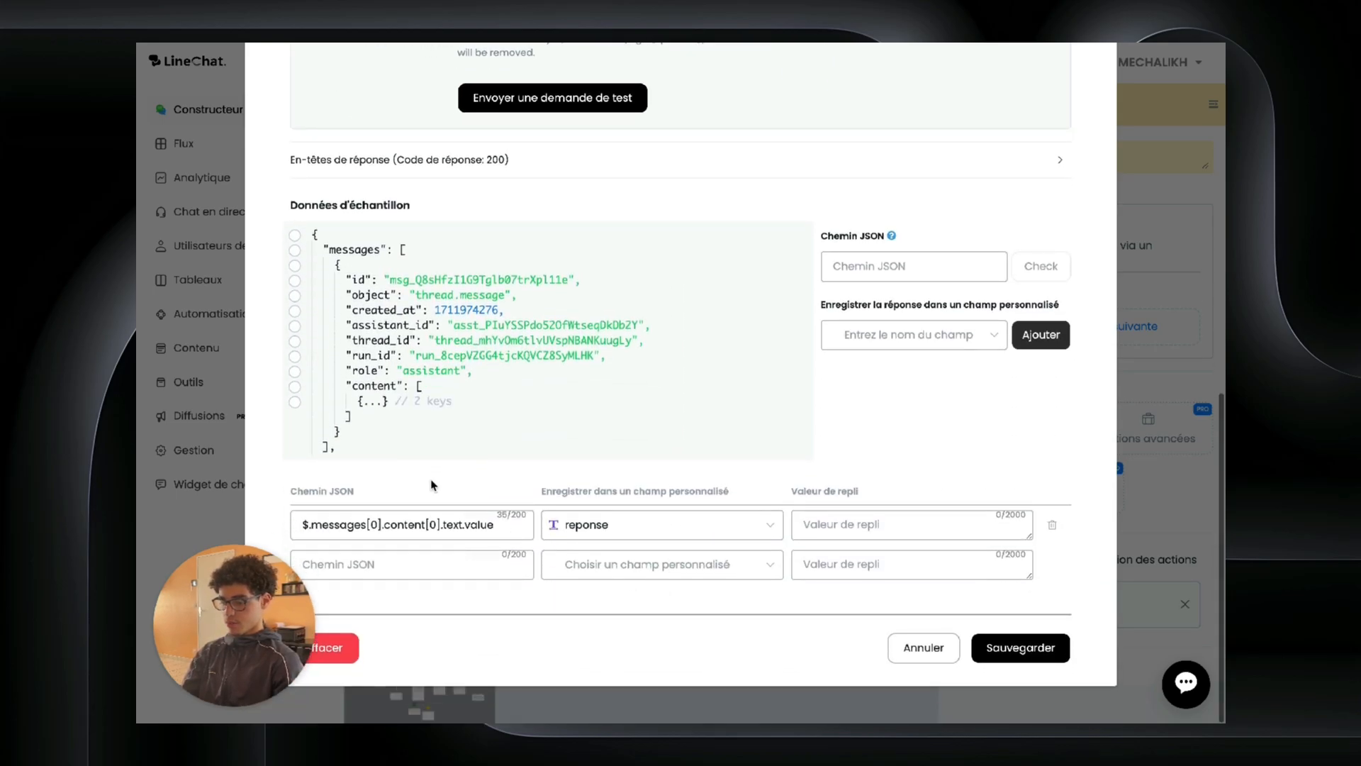
Step: Map the reply path $.messages[0].content[0].text.value into the reponse custom field
click(373, 402)
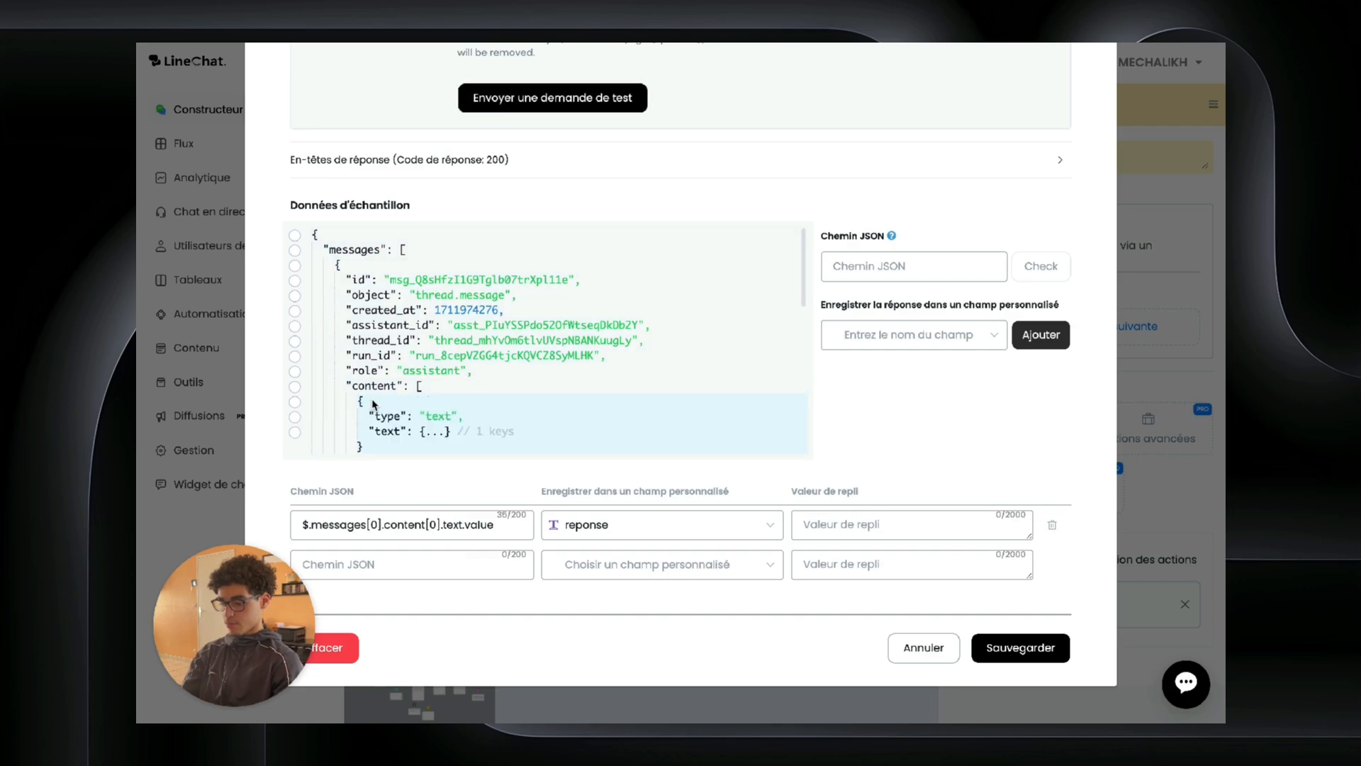
click(444, 443)
scroll(443, 425, down, 4)
scroll(442, 417, up, 2)
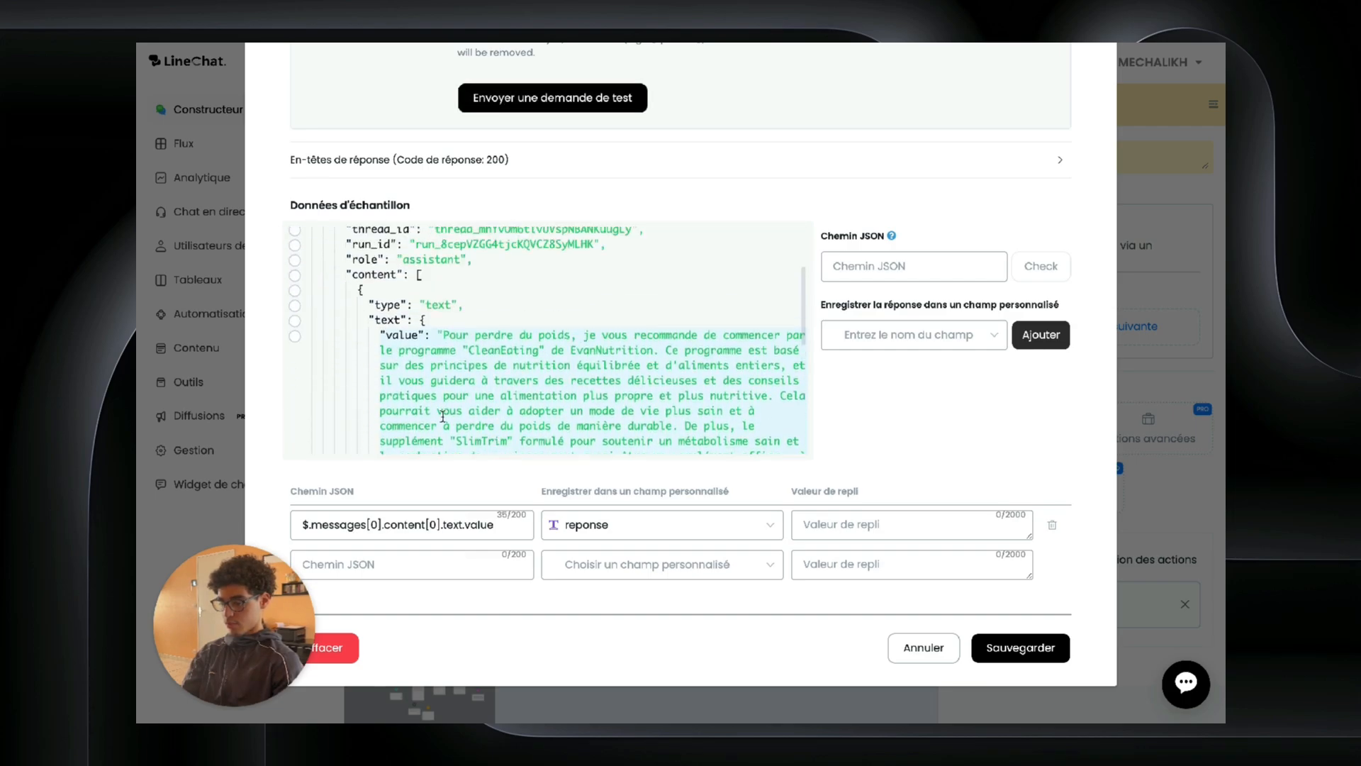
click(295, 341)
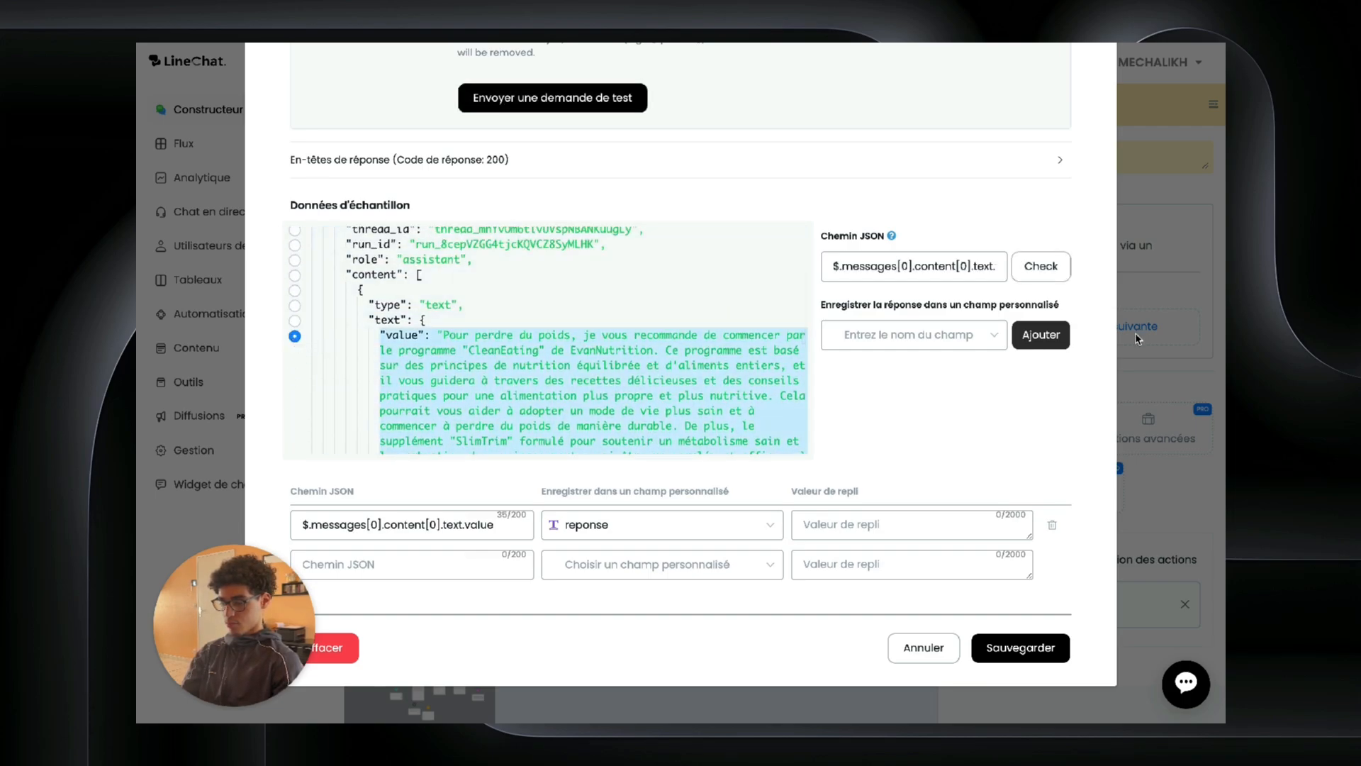
click(909, 335)
scroll(895, 468, down, 4)
click(874, 505)
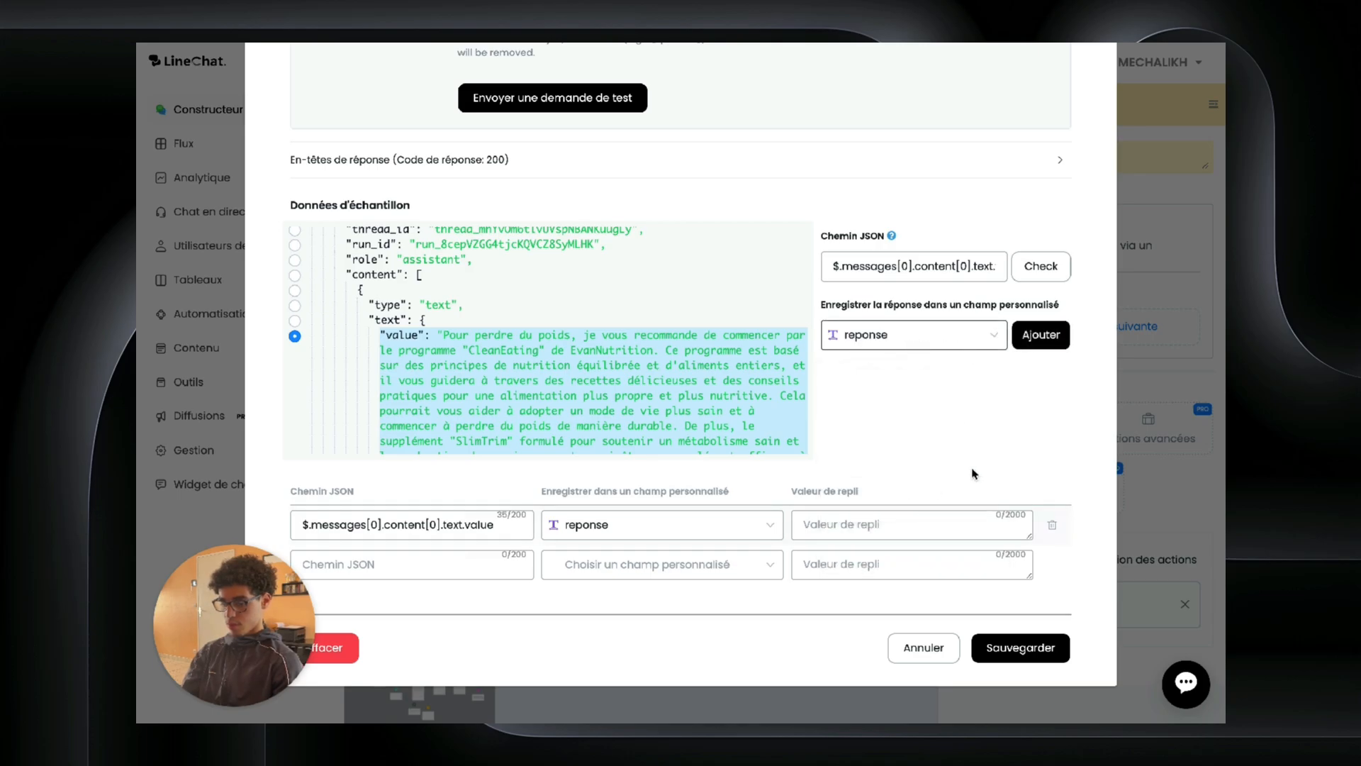
right_click(1053, 639)
Step: Save the Open AI action and connect Send Message #7 to the final pink node
click(1096, 555)
click(1019, 647)
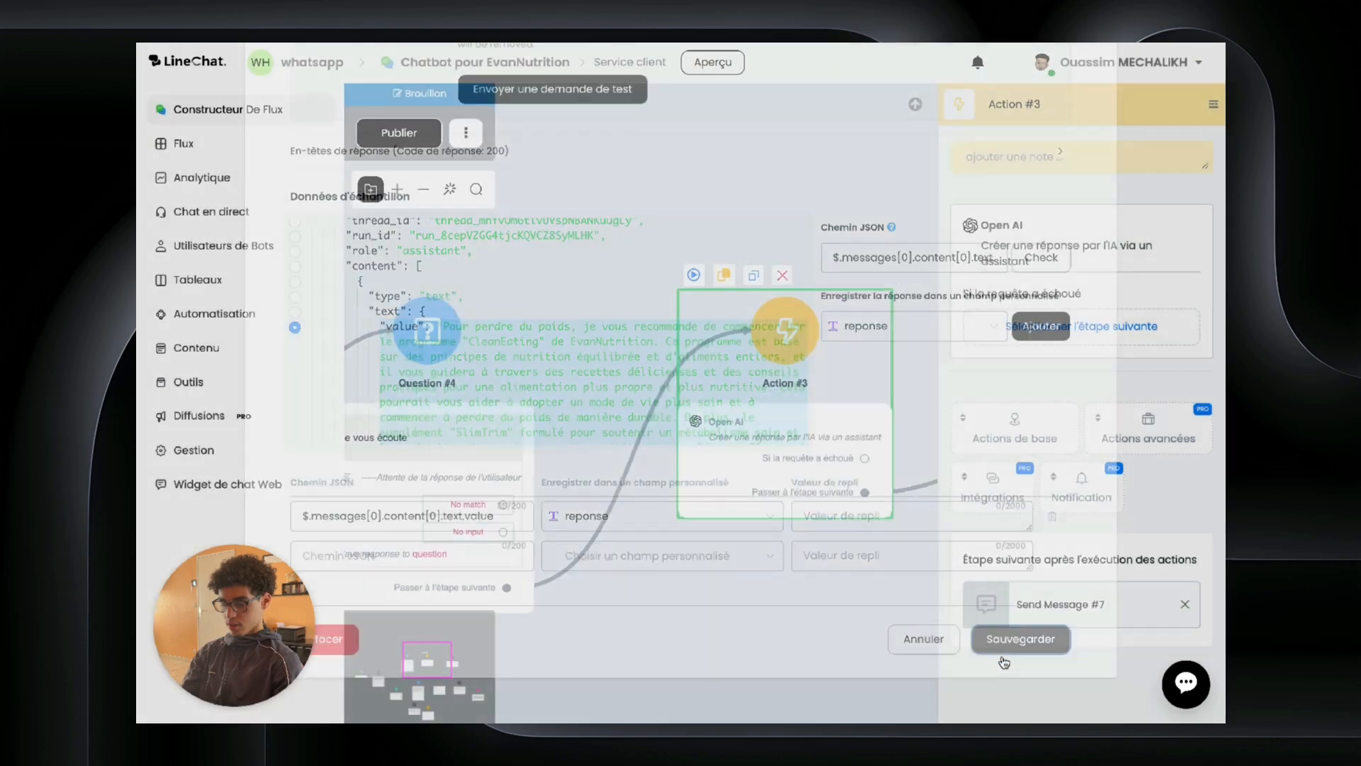
click(845, 572)
drag(845, 571, 485, 572)
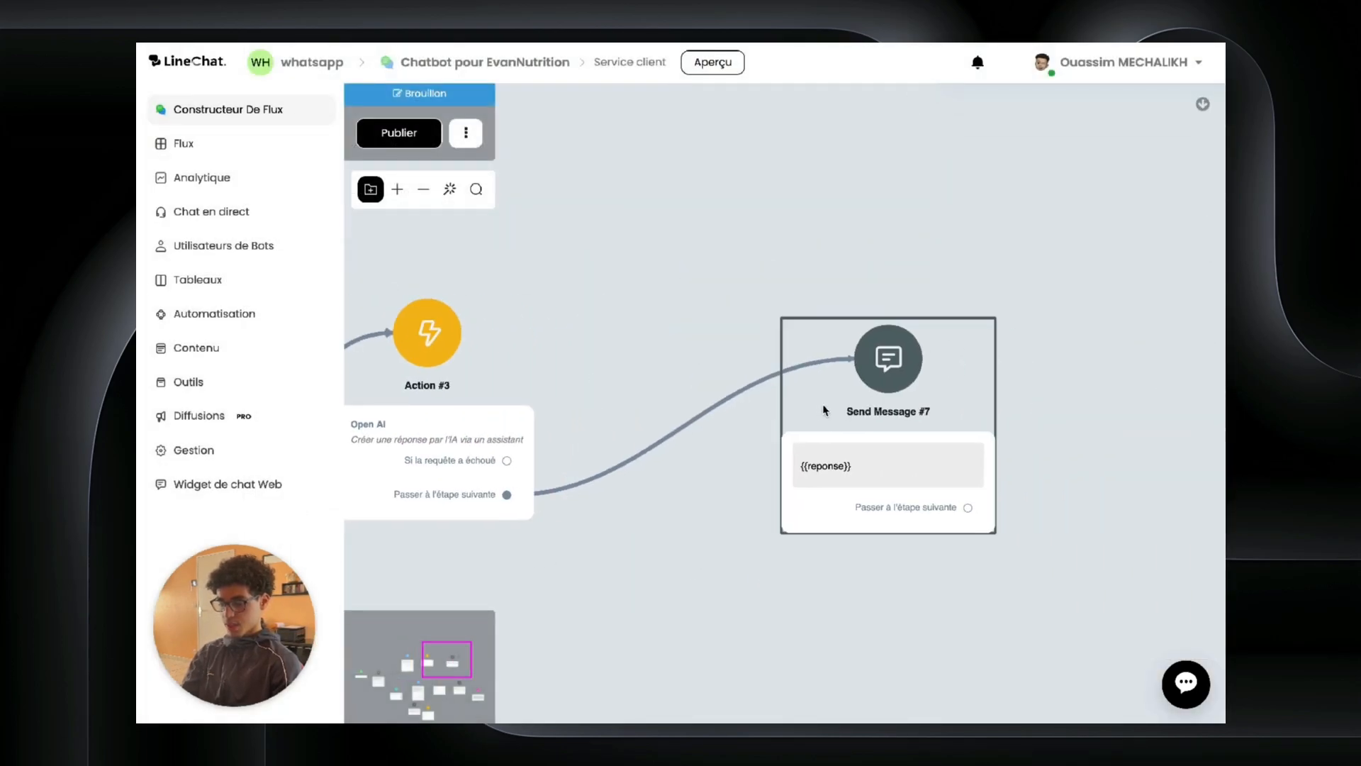
scroll(1027, 557, down, 5)
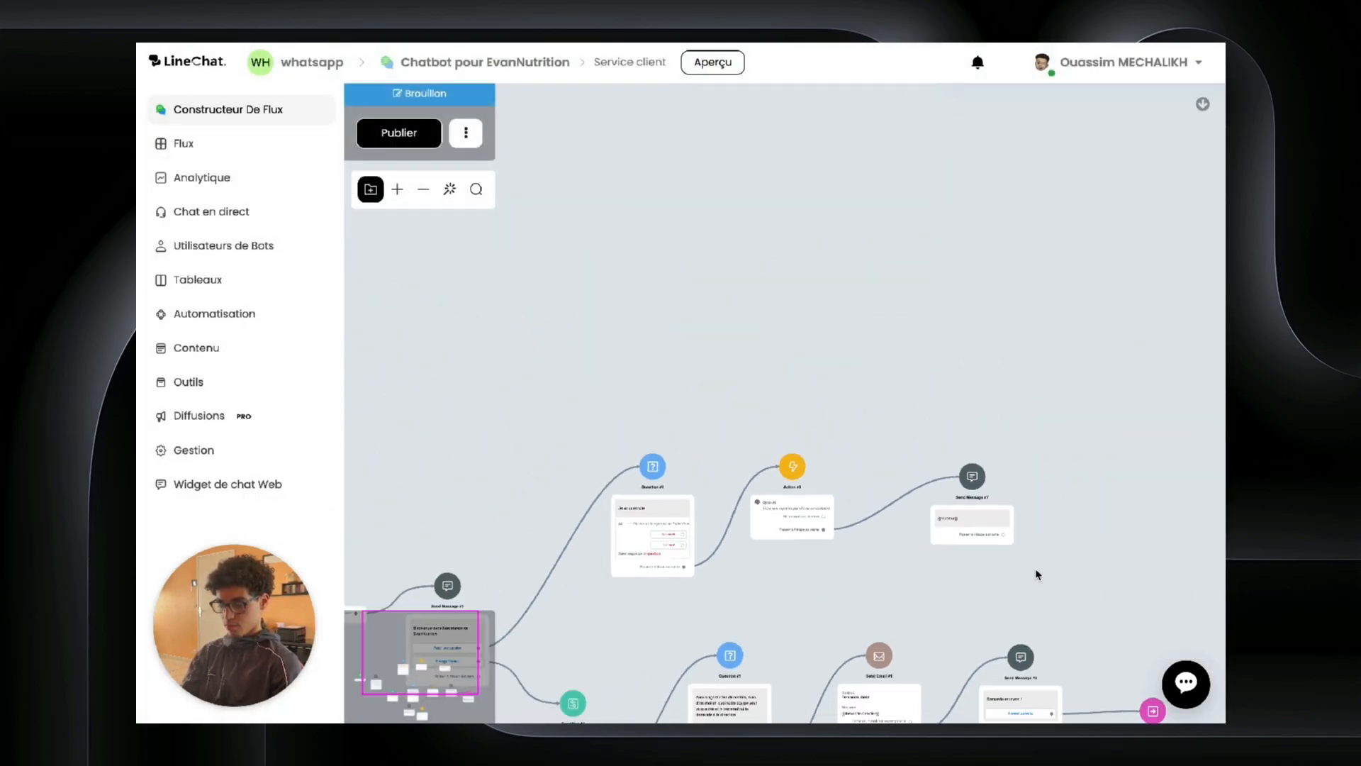
drag(1003, 536, 1152, 711)
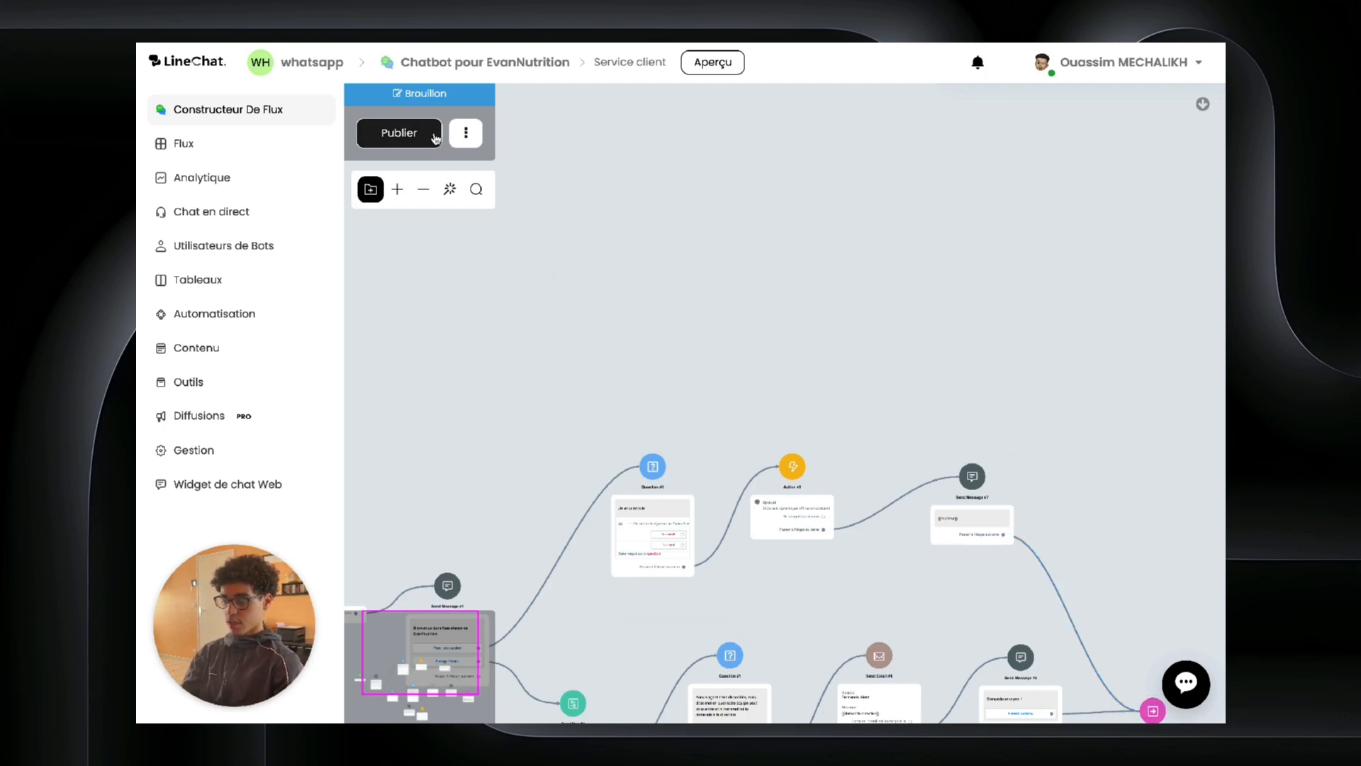
Step: Publish the Service client flow and reopen Action #3's settings
click(399, 132)
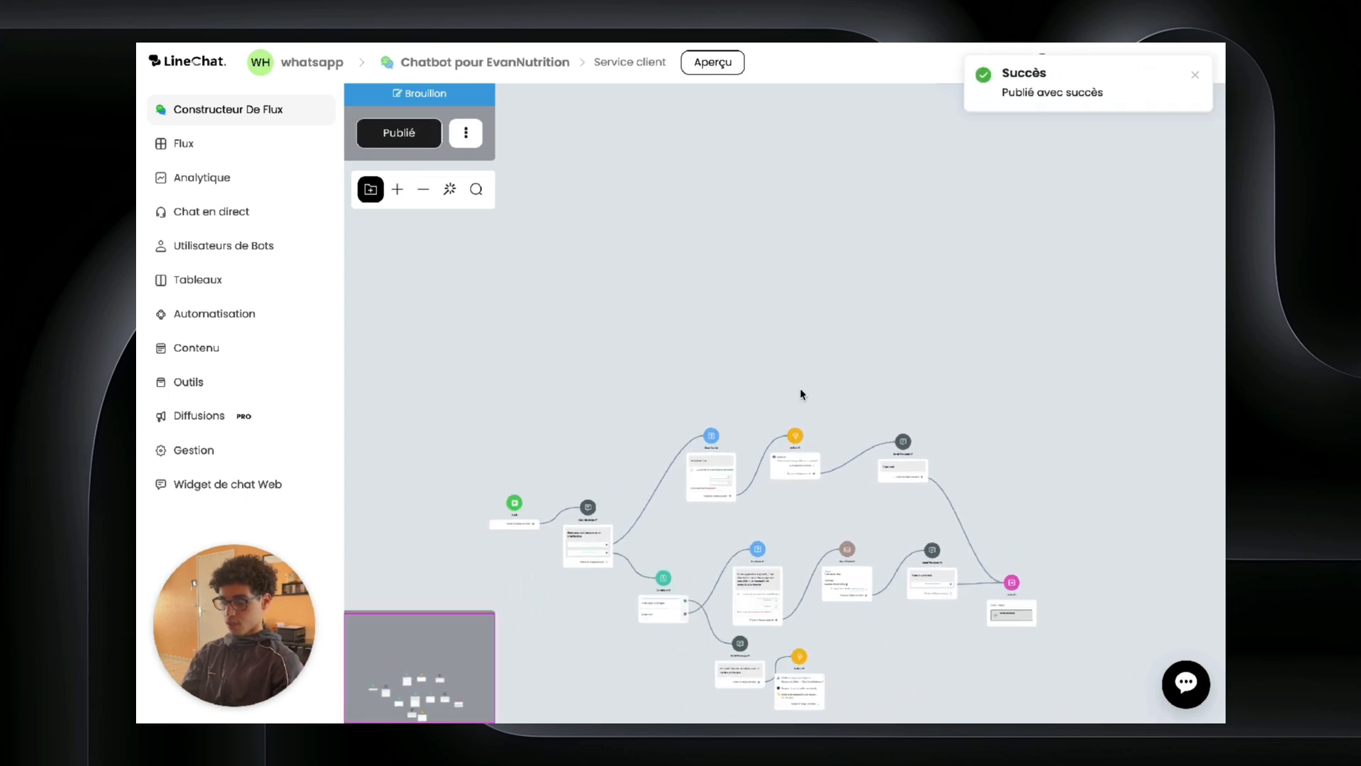
scroll(816, 247, up, 3)
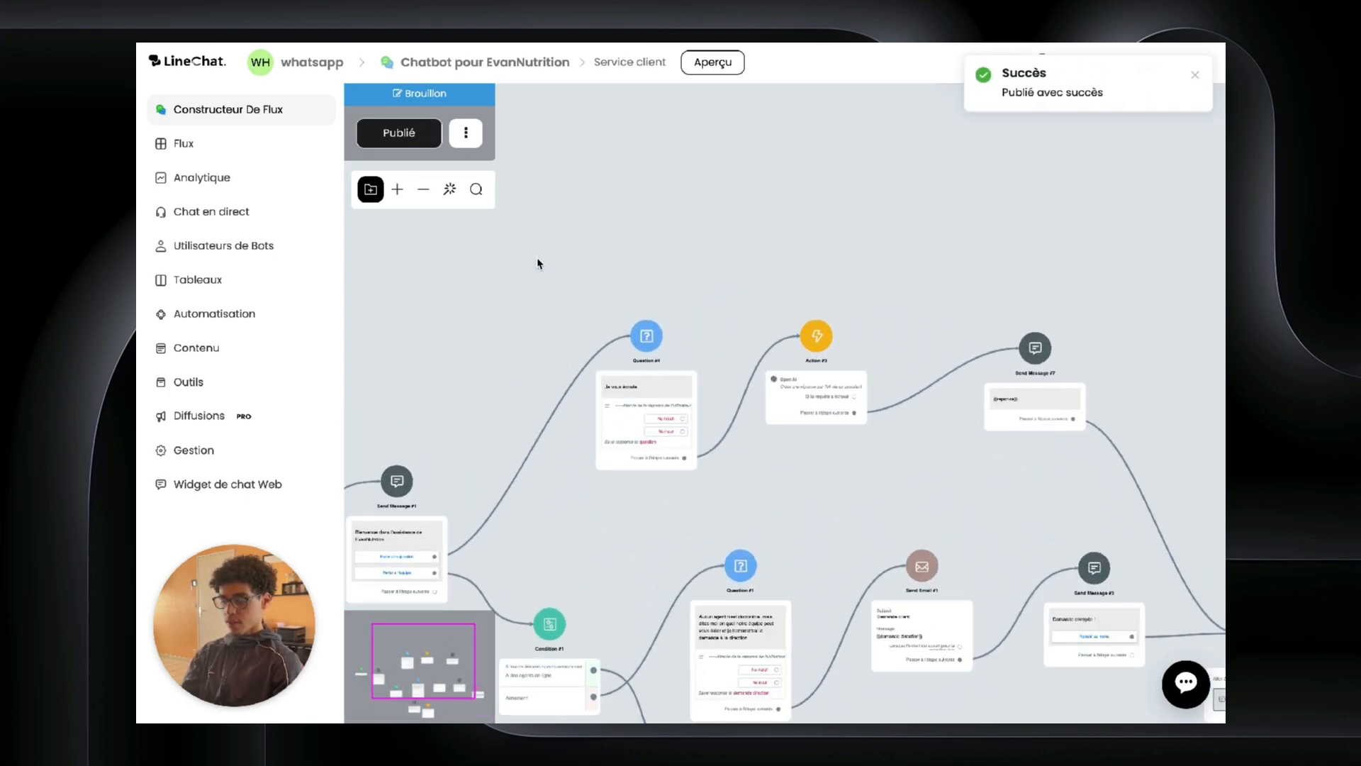
drag(537, 264, 693, 265)
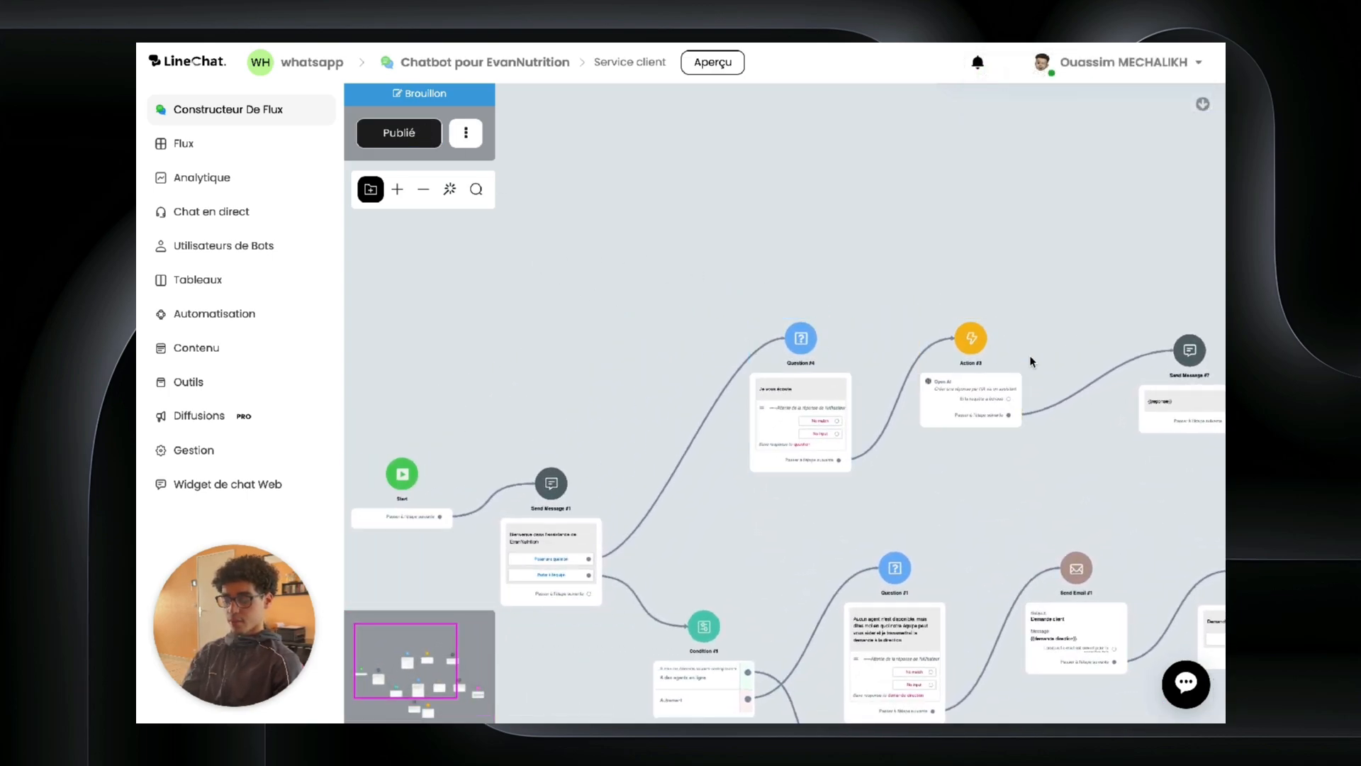
click(972, 339)
click(1001, 475)
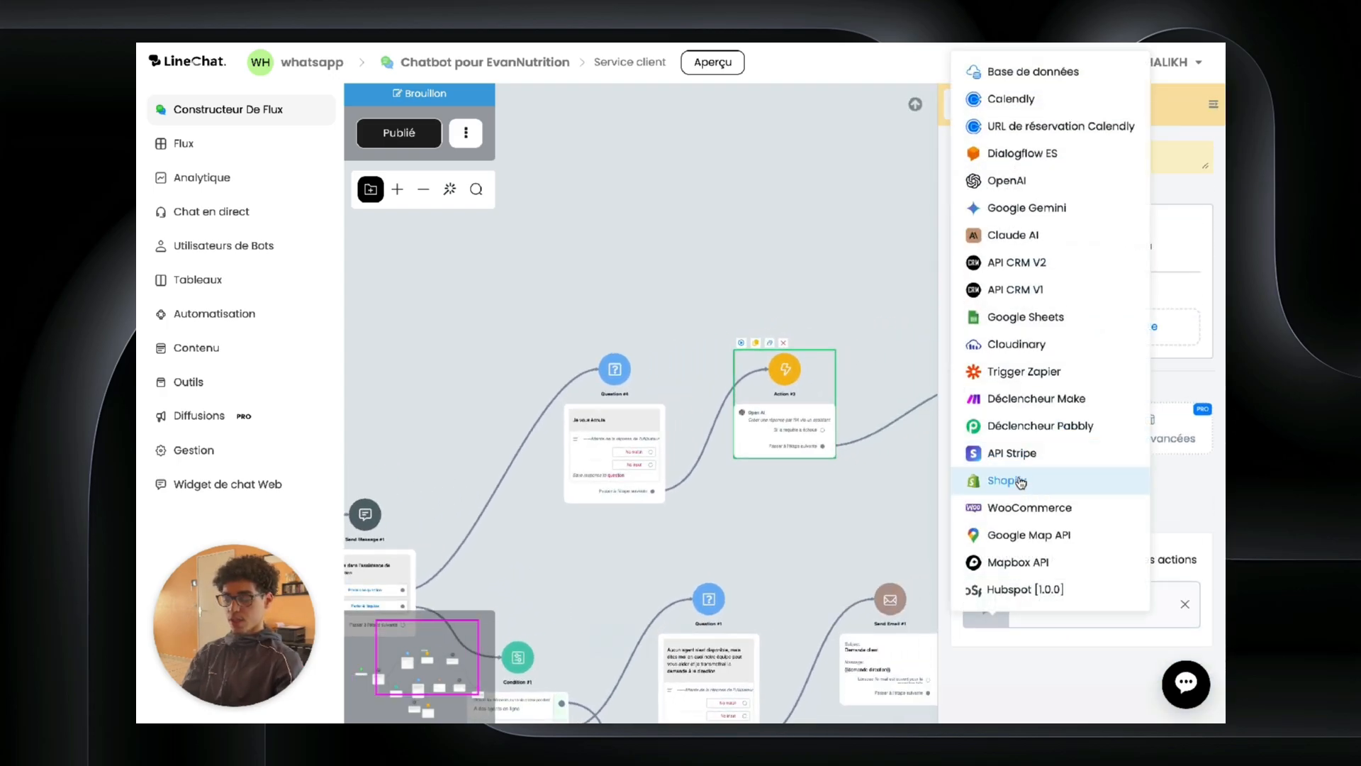
click(1020, 481)
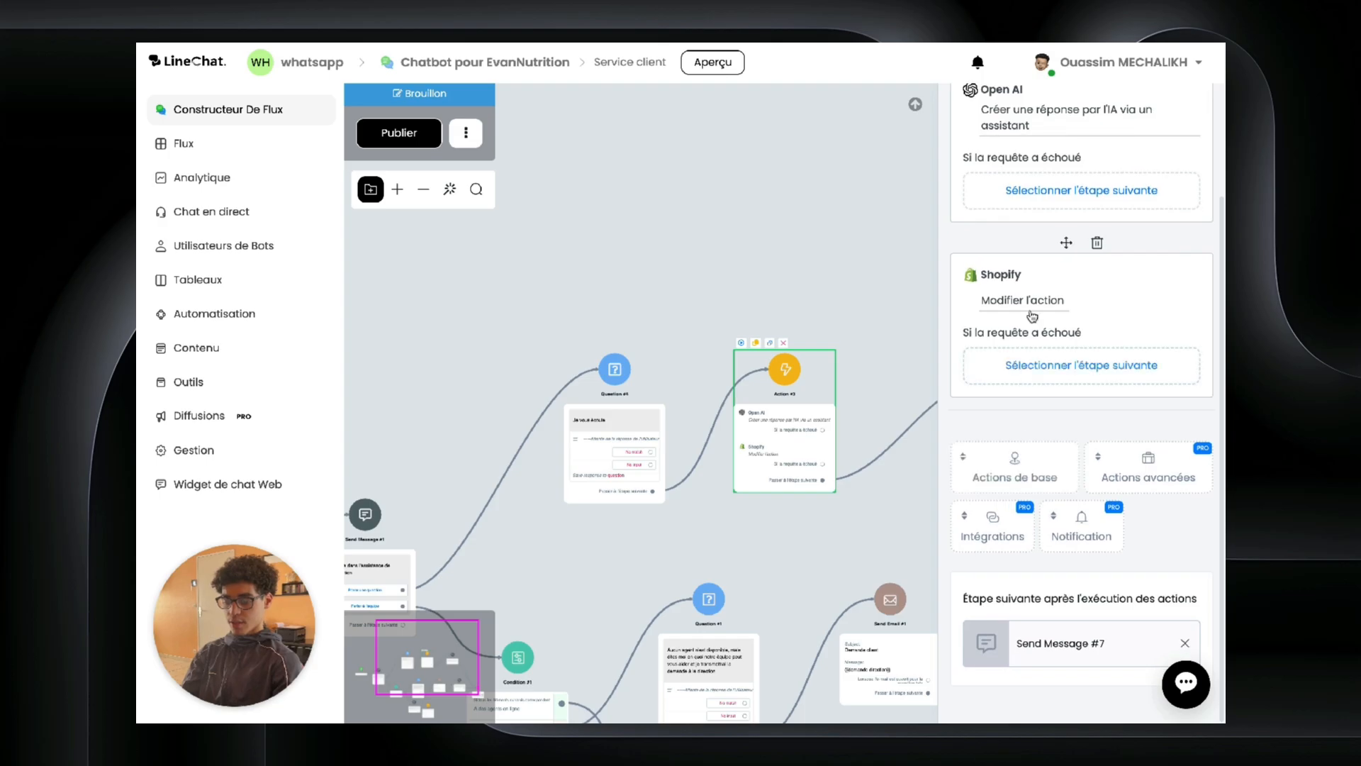
click(1031, 314)
click(653, 183)
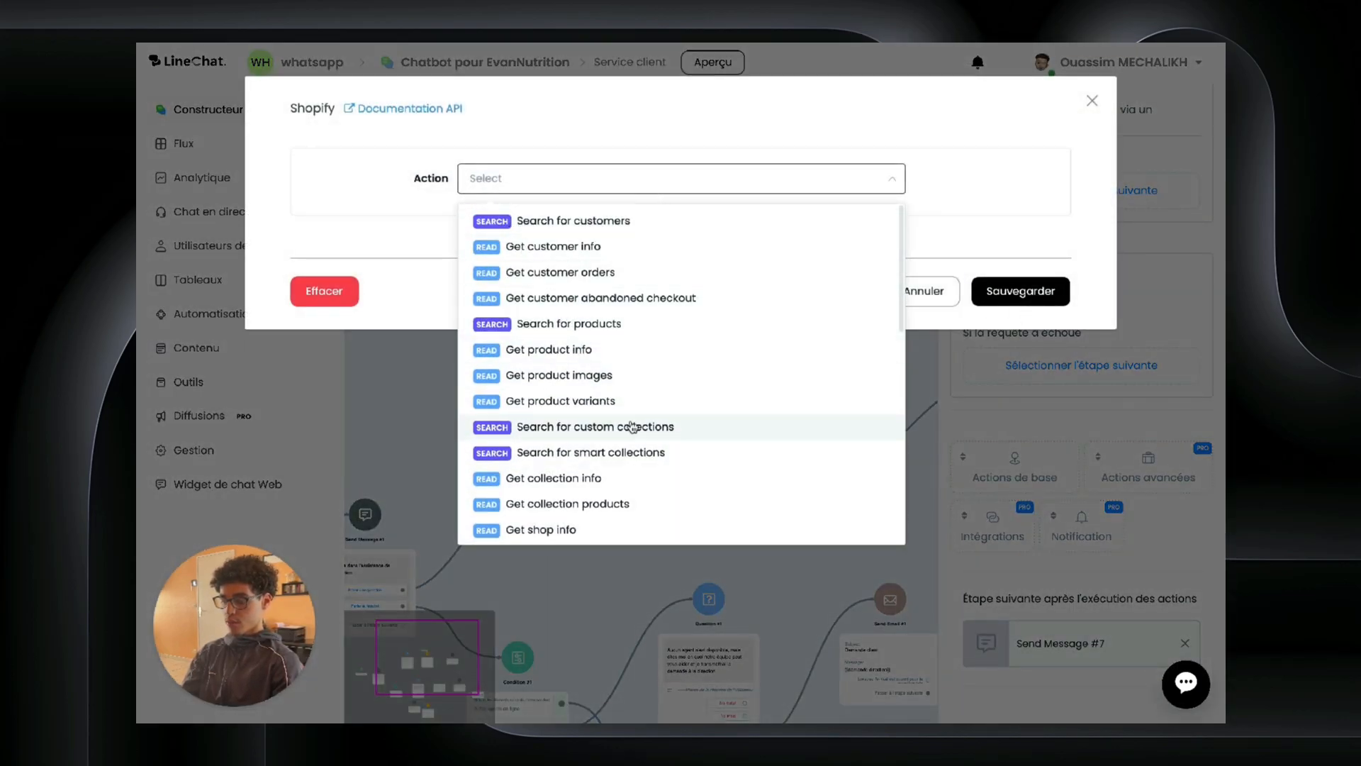
scroll(596, 415, down, 2)
scroll(596, 496, down, 1)
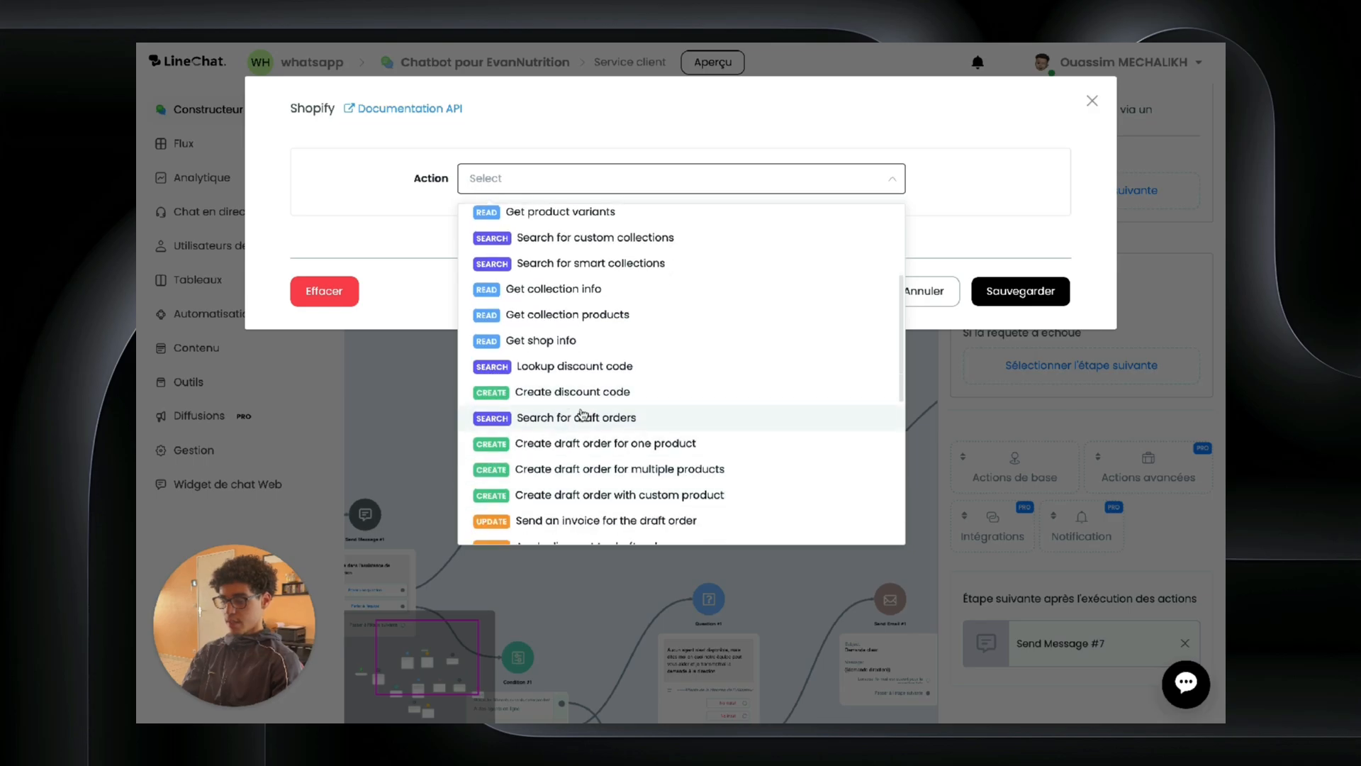
scroll(577, 444, down, 3)
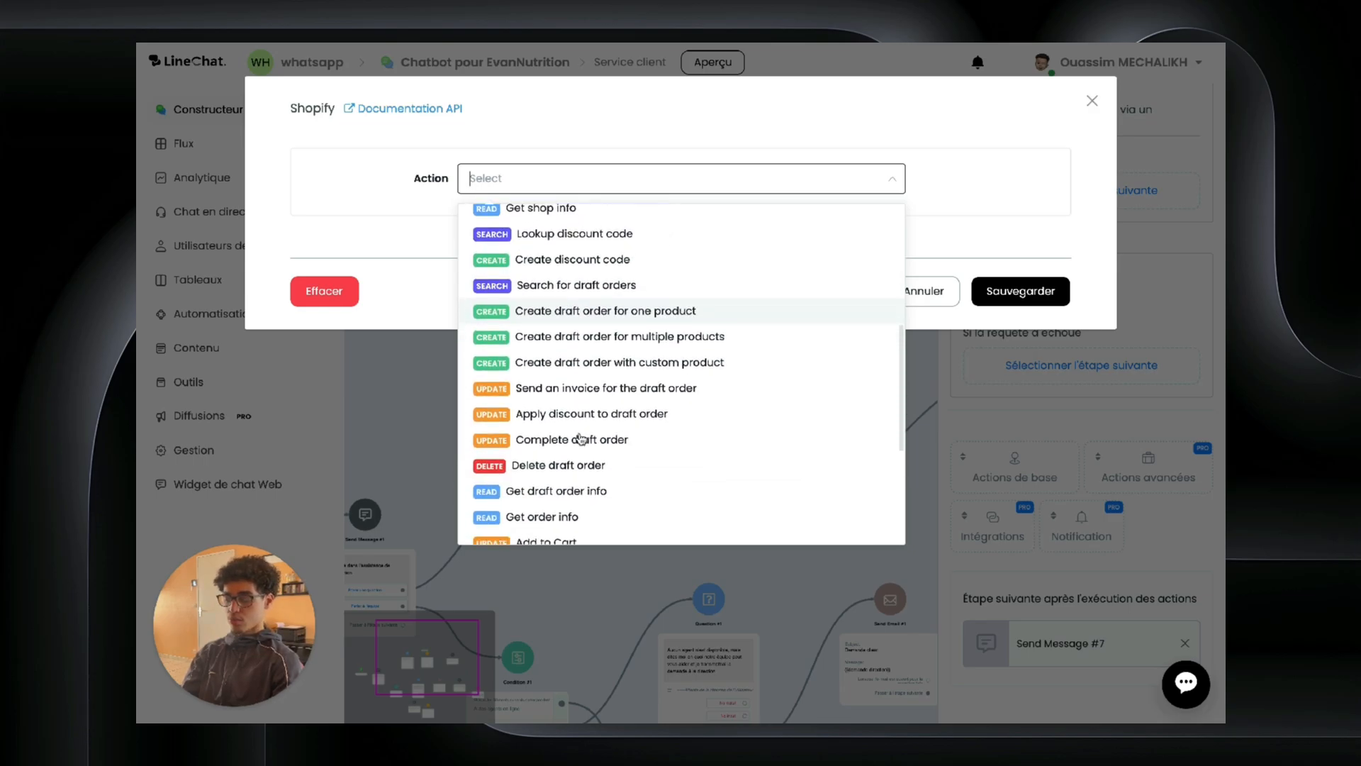
scroll(569, 305, up, 1)
scroll(569, 305, down, 1)
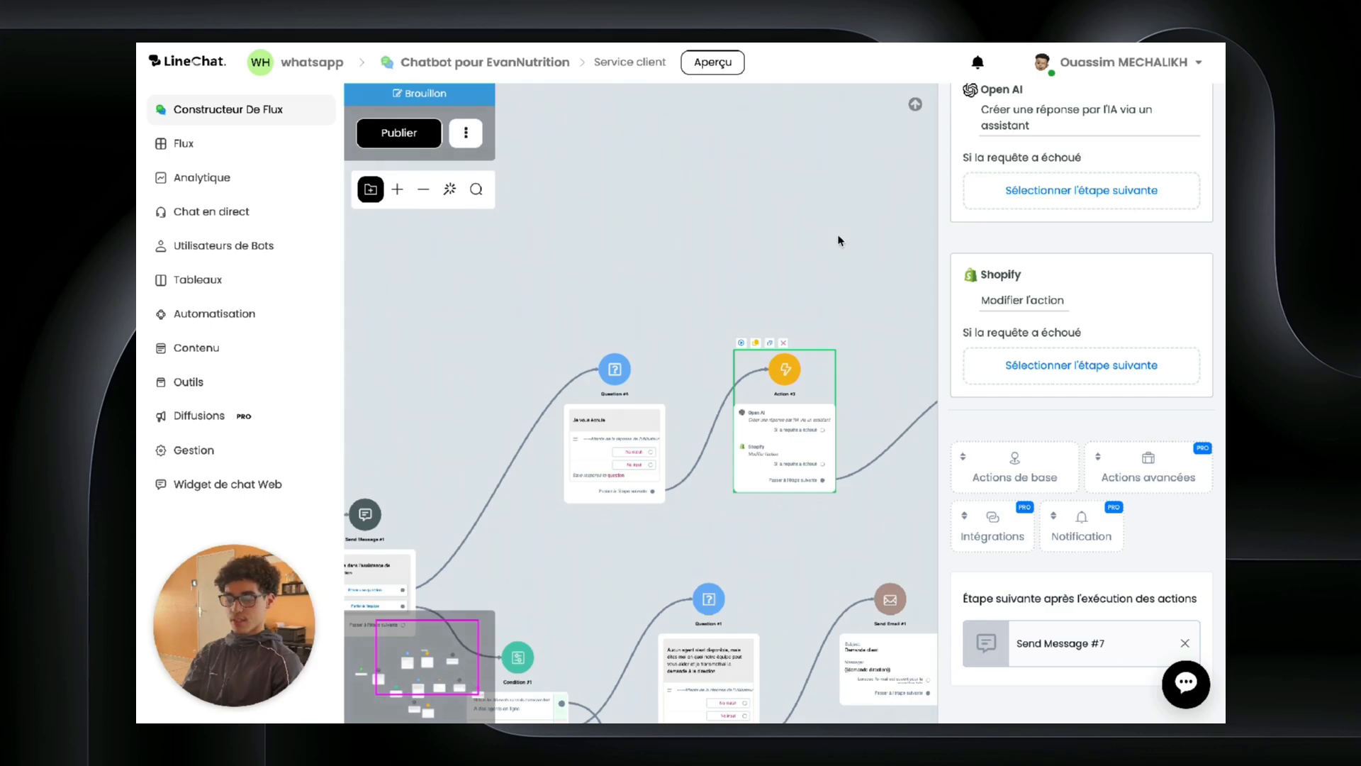
click(1098, 243)
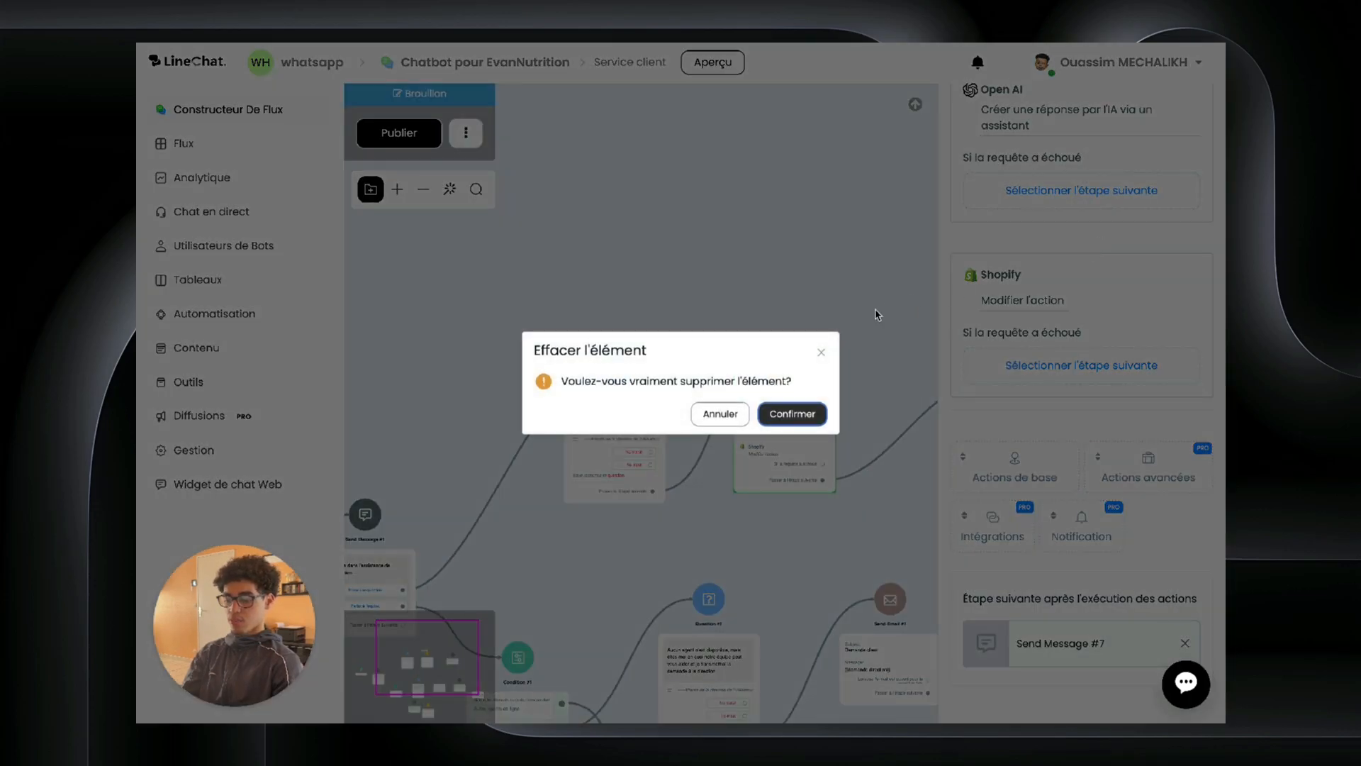
click(791, 413)
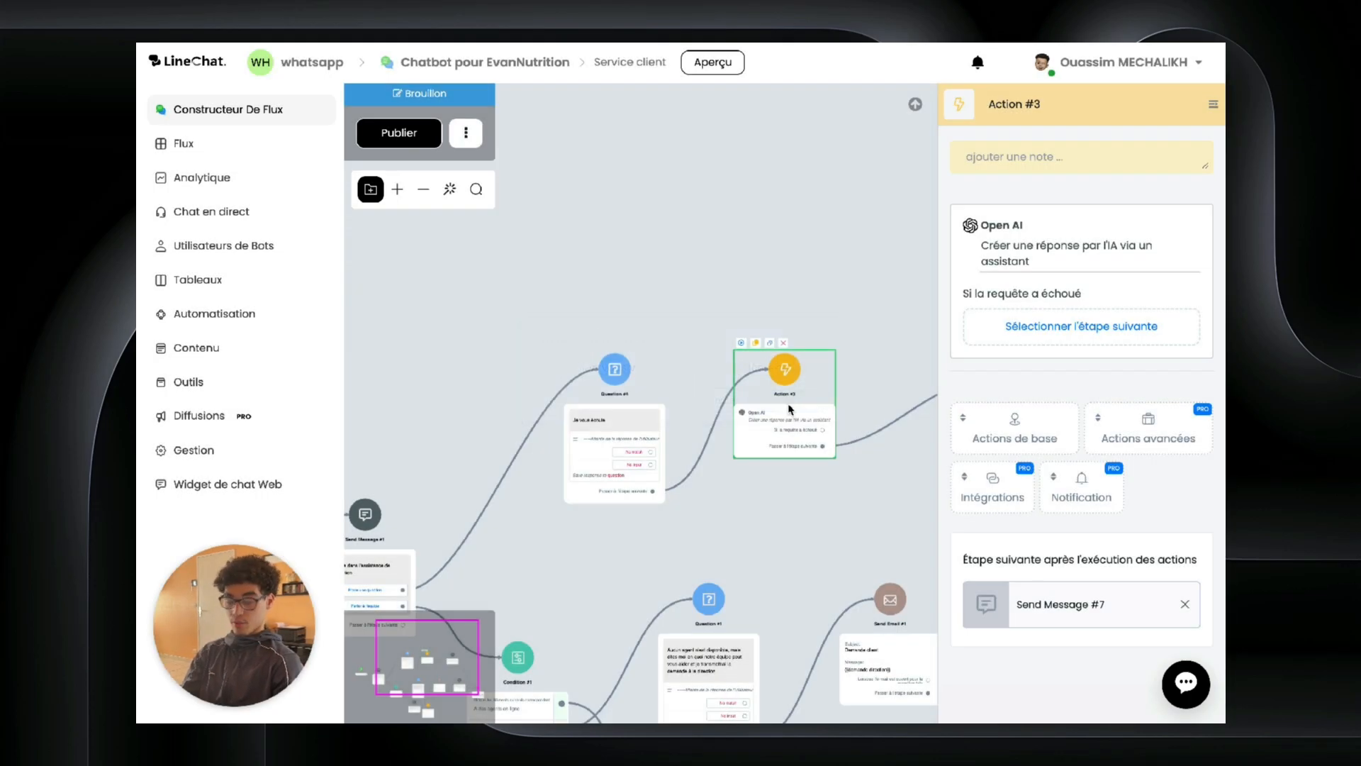
click(778, 312)
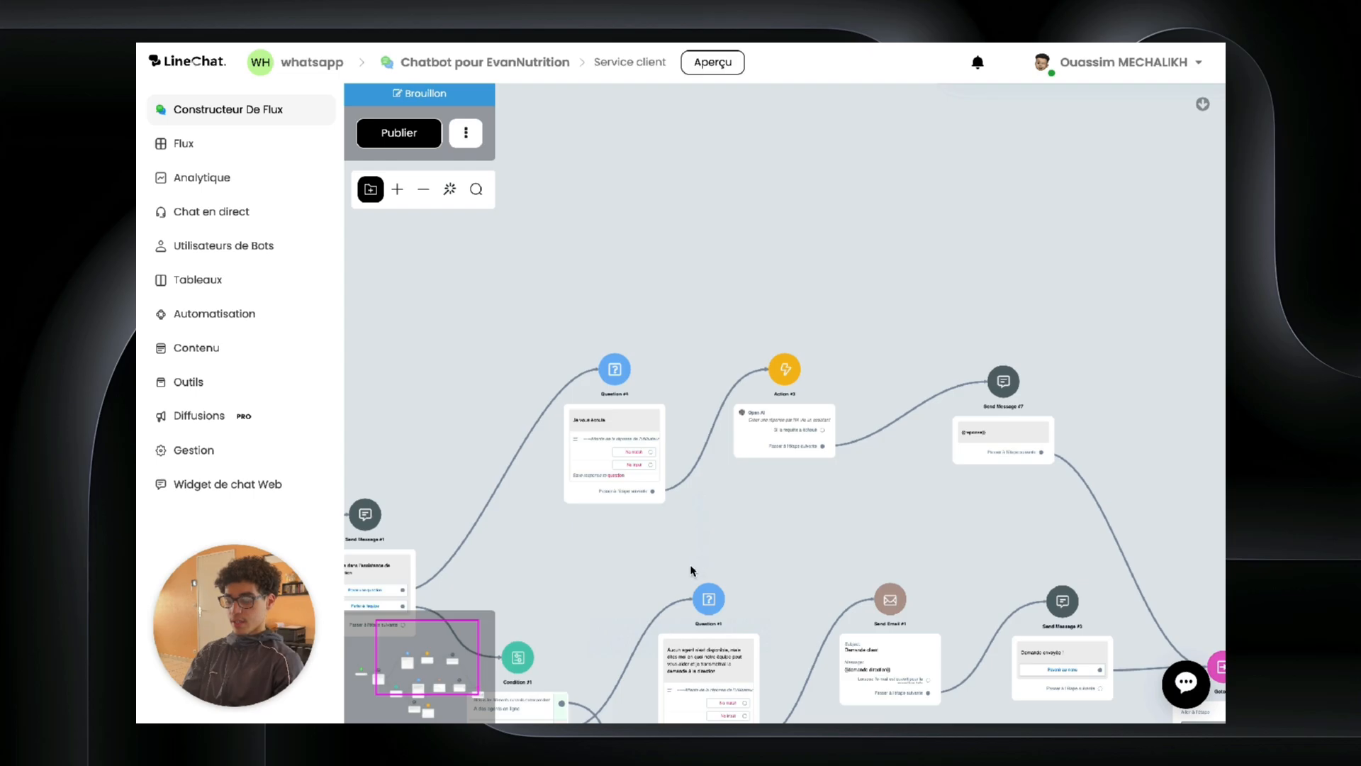
scroll(665, 639, left, 3)
scroll(665, 639, down, 2)
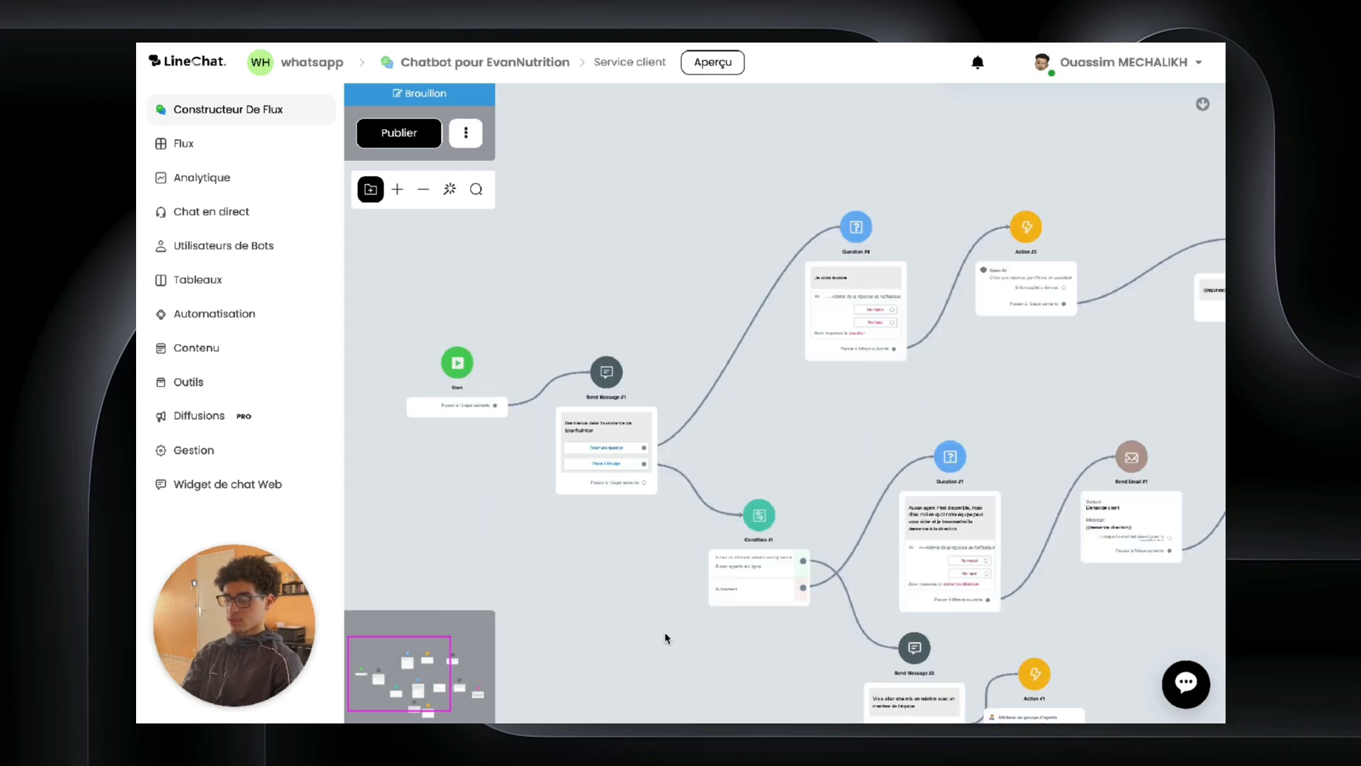
Step: In the Main Flow, route the Instagram branch through a go-to step to Génération de leads
click(410, 137)
click(234, 147)
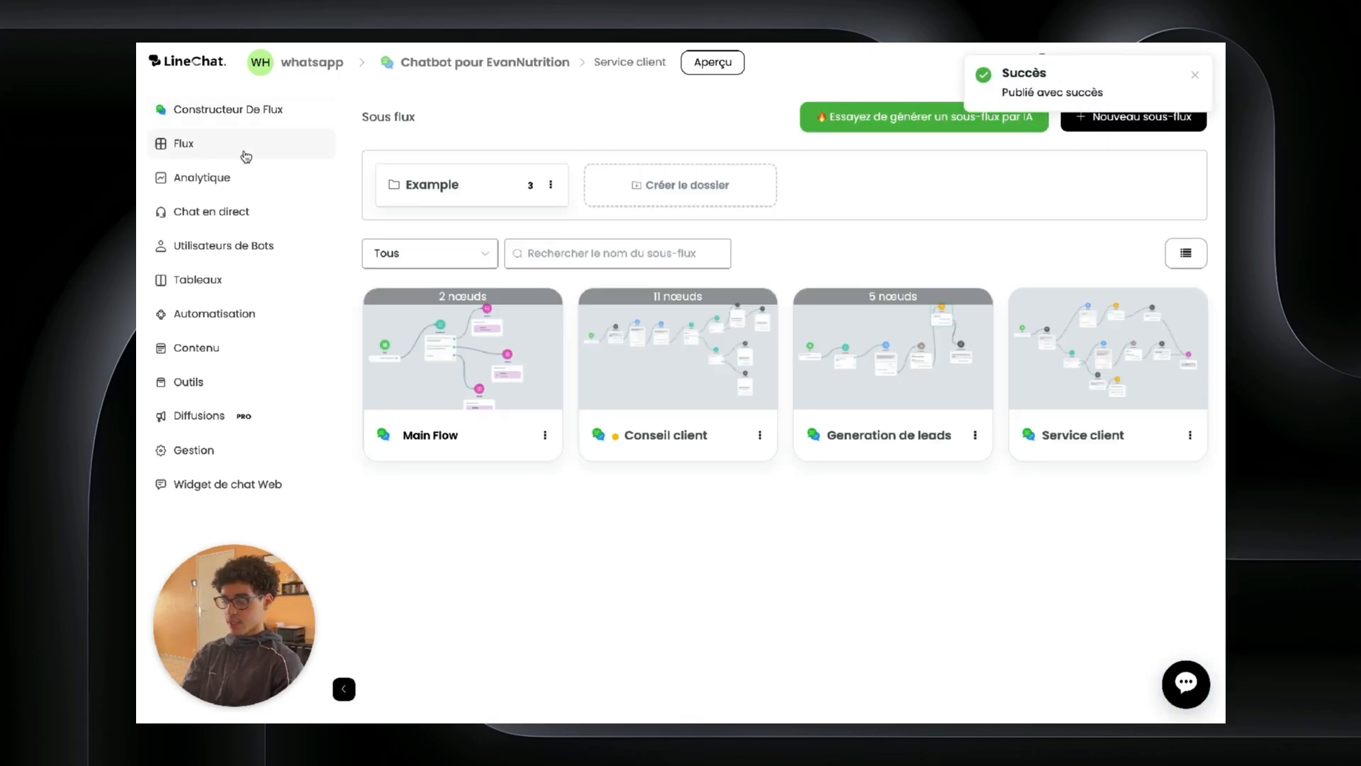
click(508, 424)
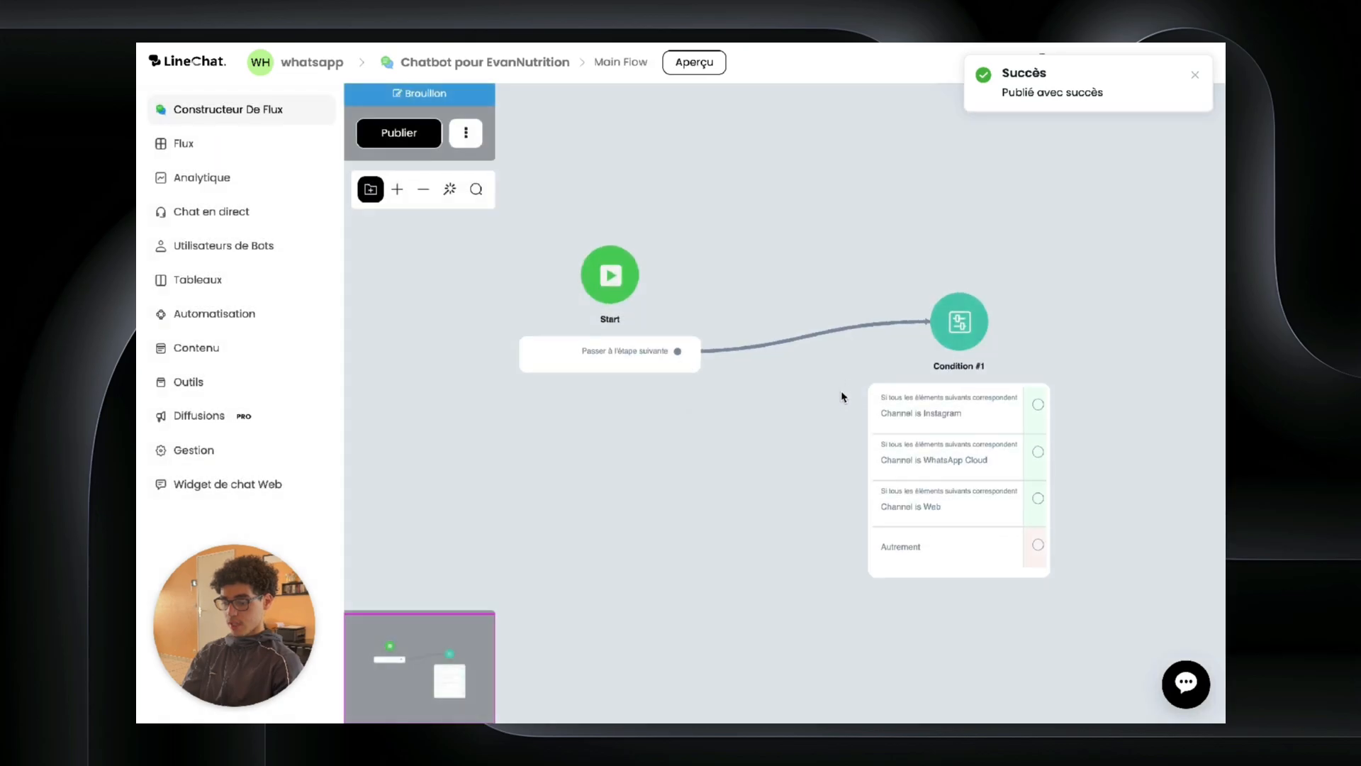
drag(843, 396, 529, 403)
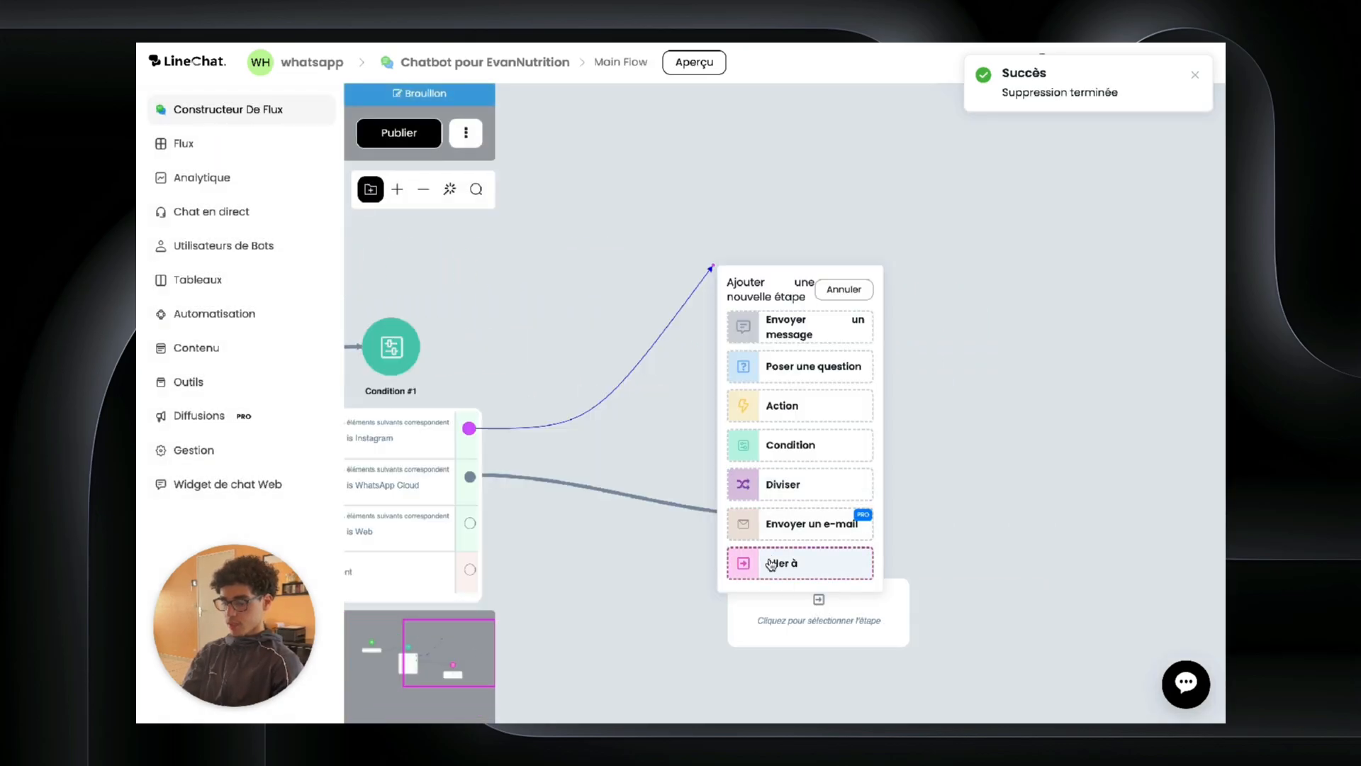
click(771, 564)
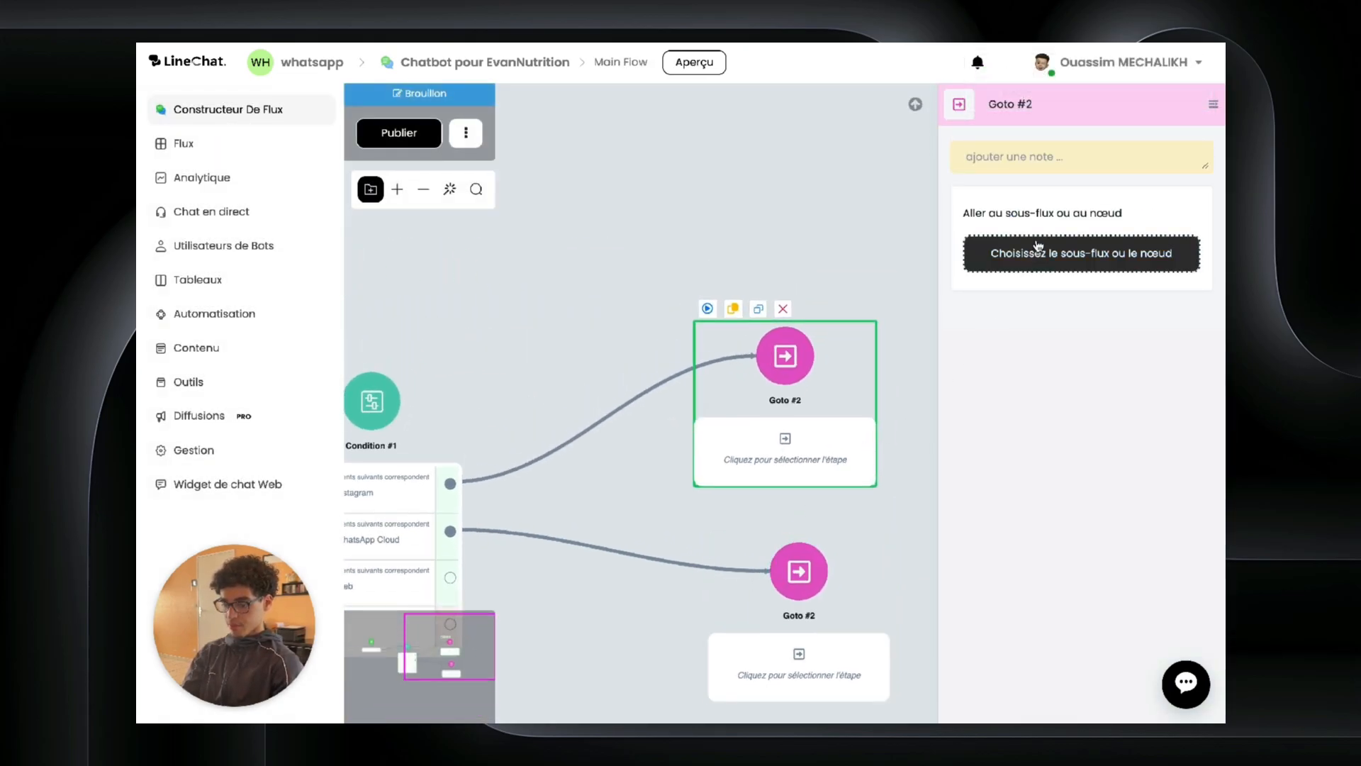
click(1037, 245)
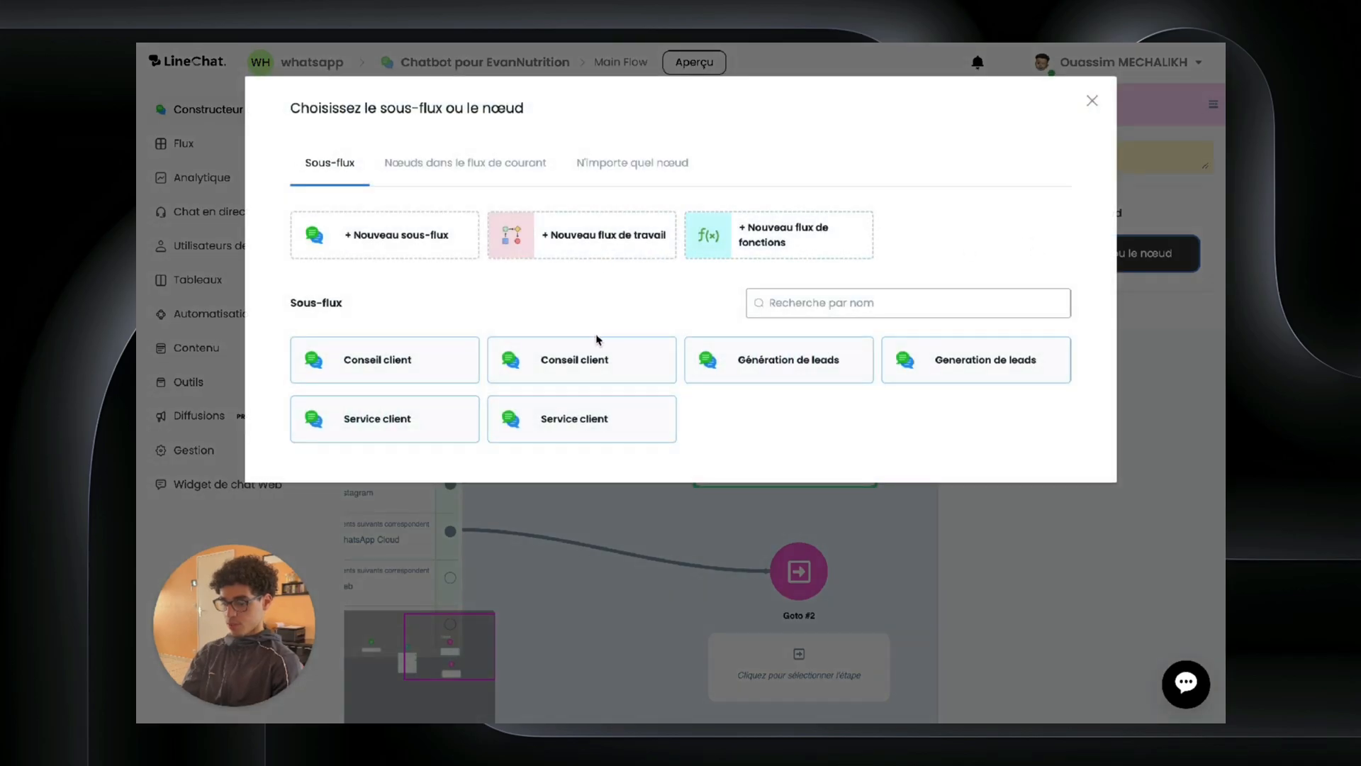
click(748, 377)
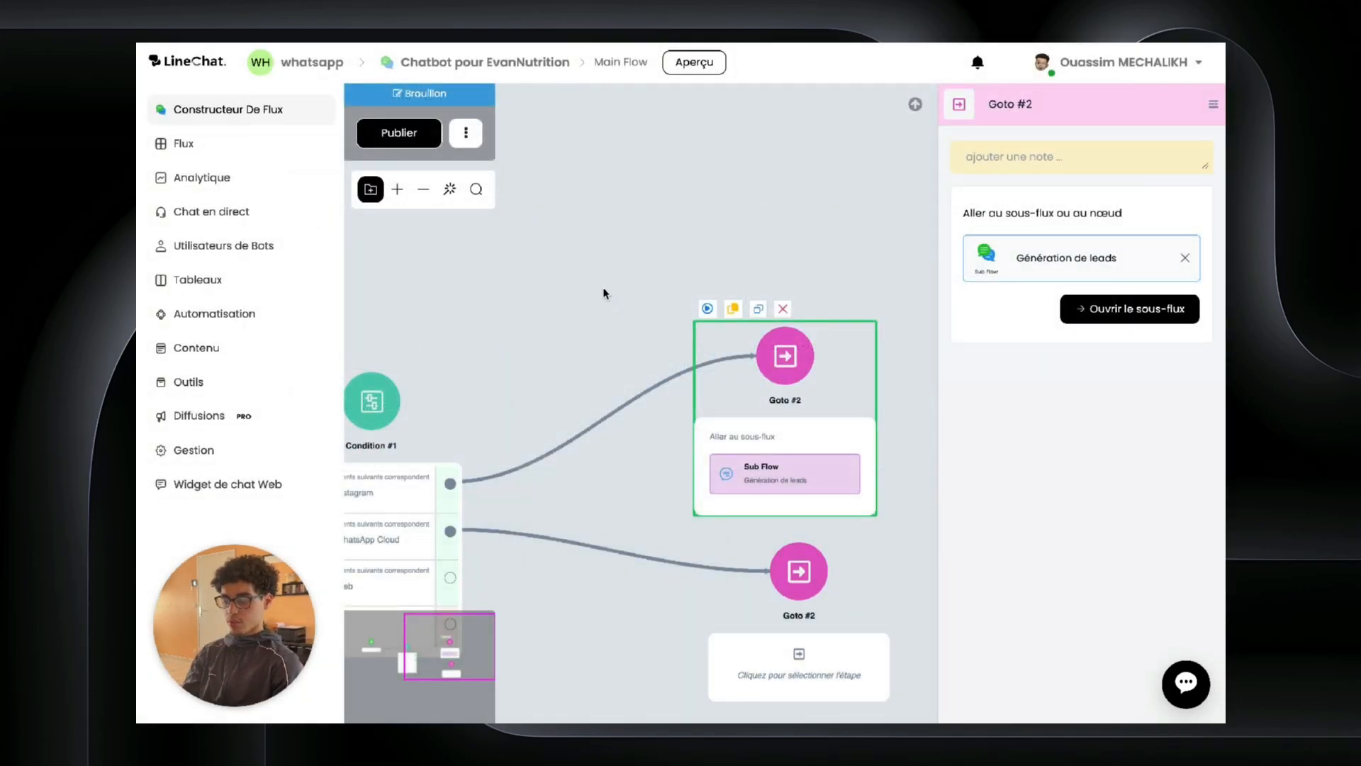
click(603, 293)
Step: Point the WhatsApp Cloud branch's go-to step to the Service client sub-flow
drag(605, 292, 731, 113)
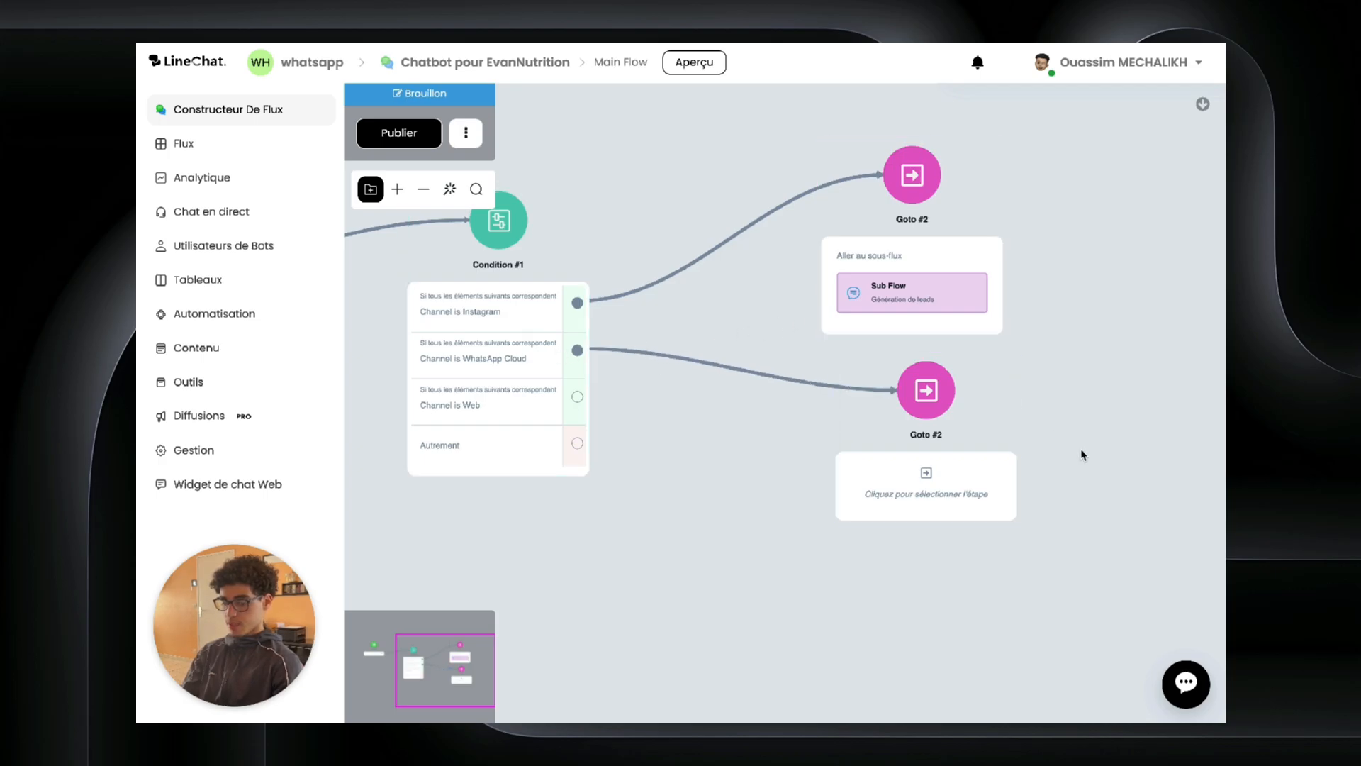
click(918, 411)
click(1027, 264)
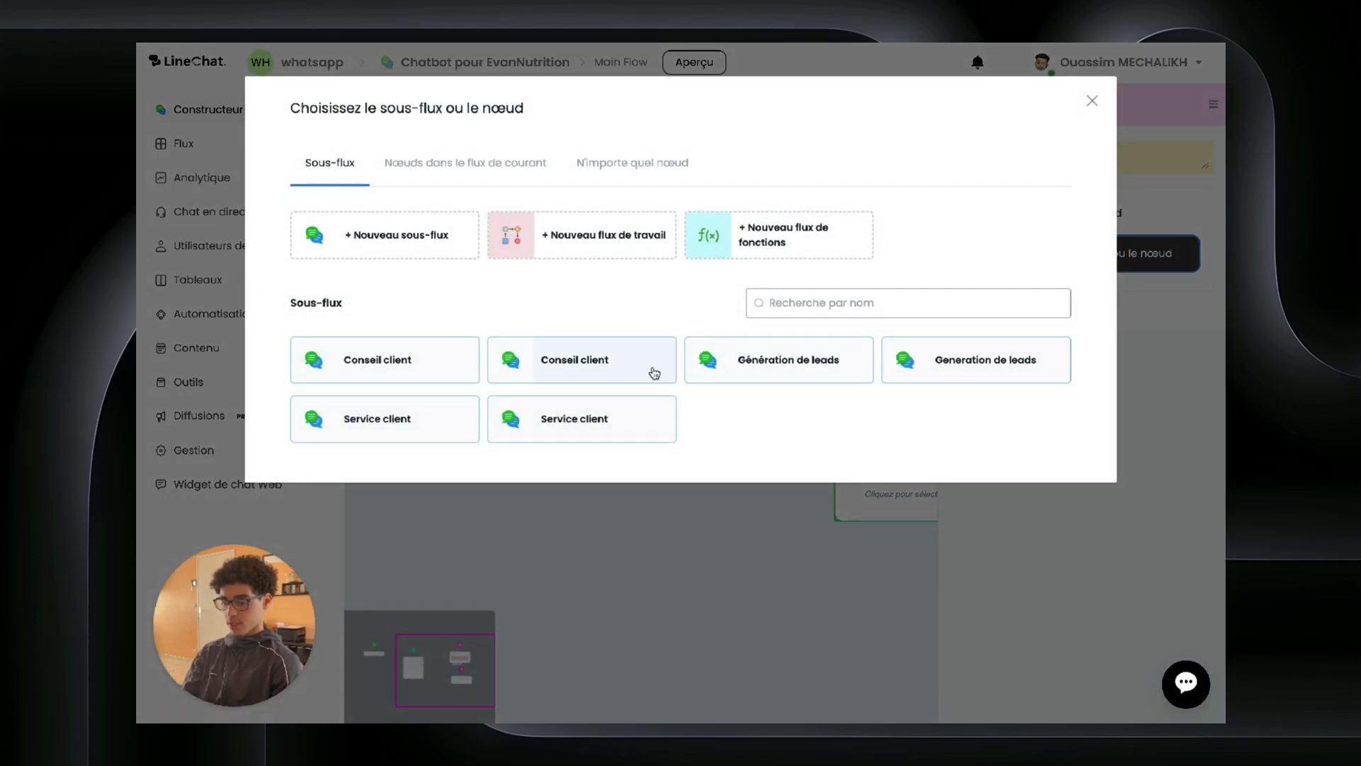
click(575, 418)
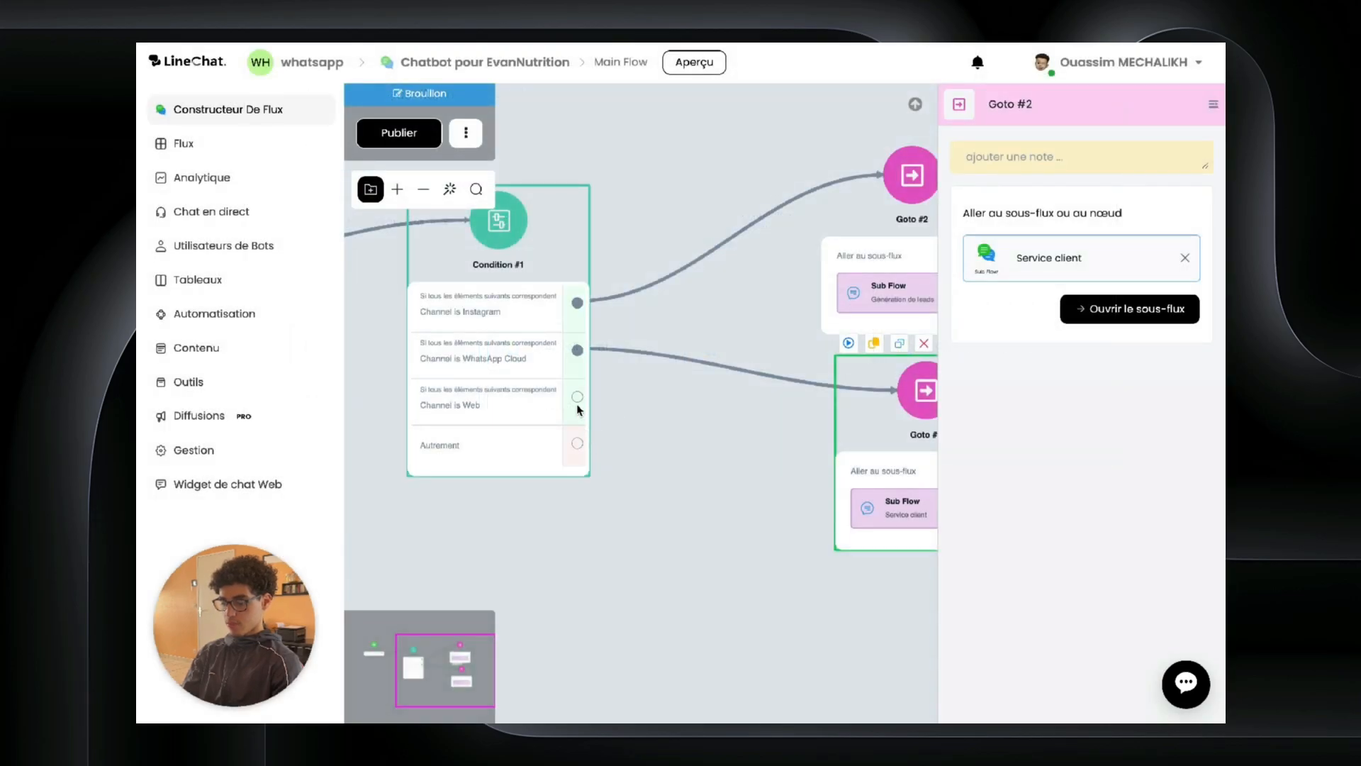
Step: Add Goto #3 on the Web branch leading to Conseil client, then publish
drag(578, 400, 669, 564)
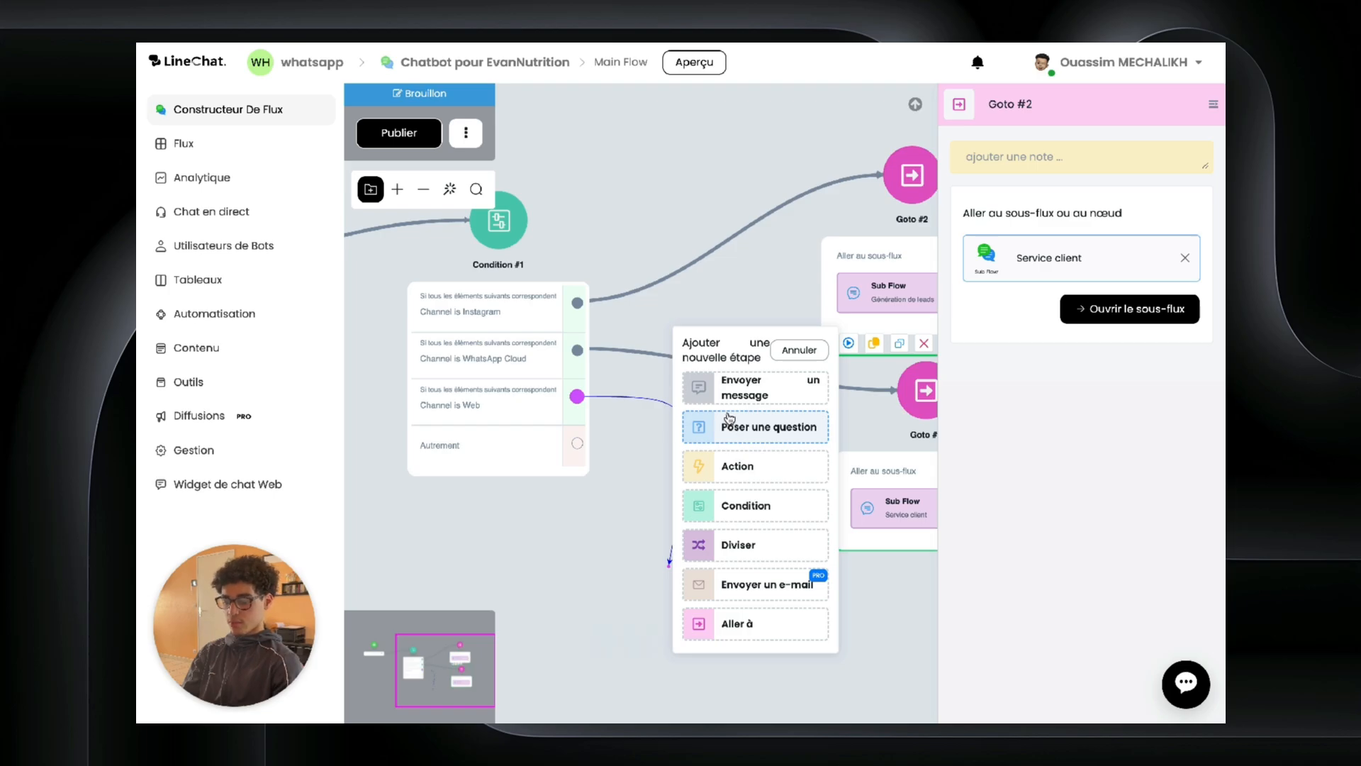
click(789, 629)
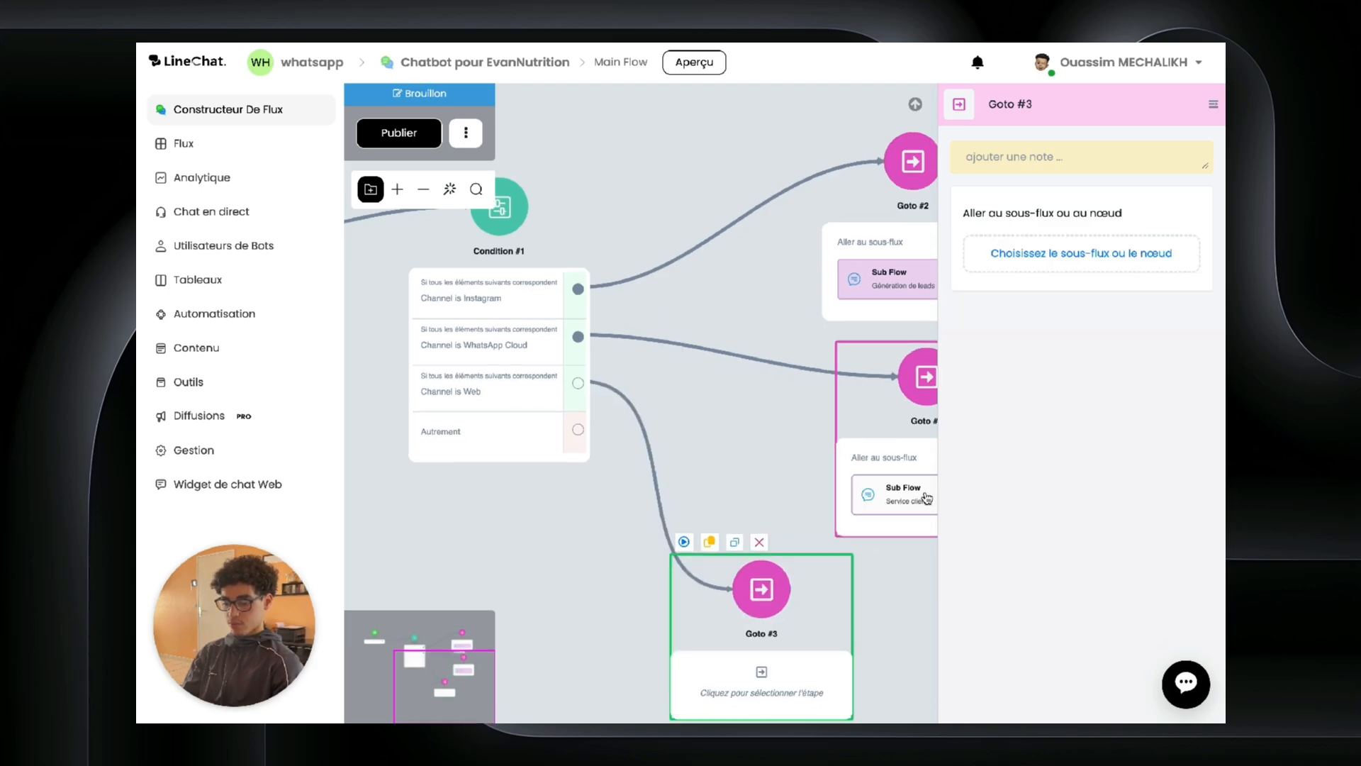
click(1081, 253)
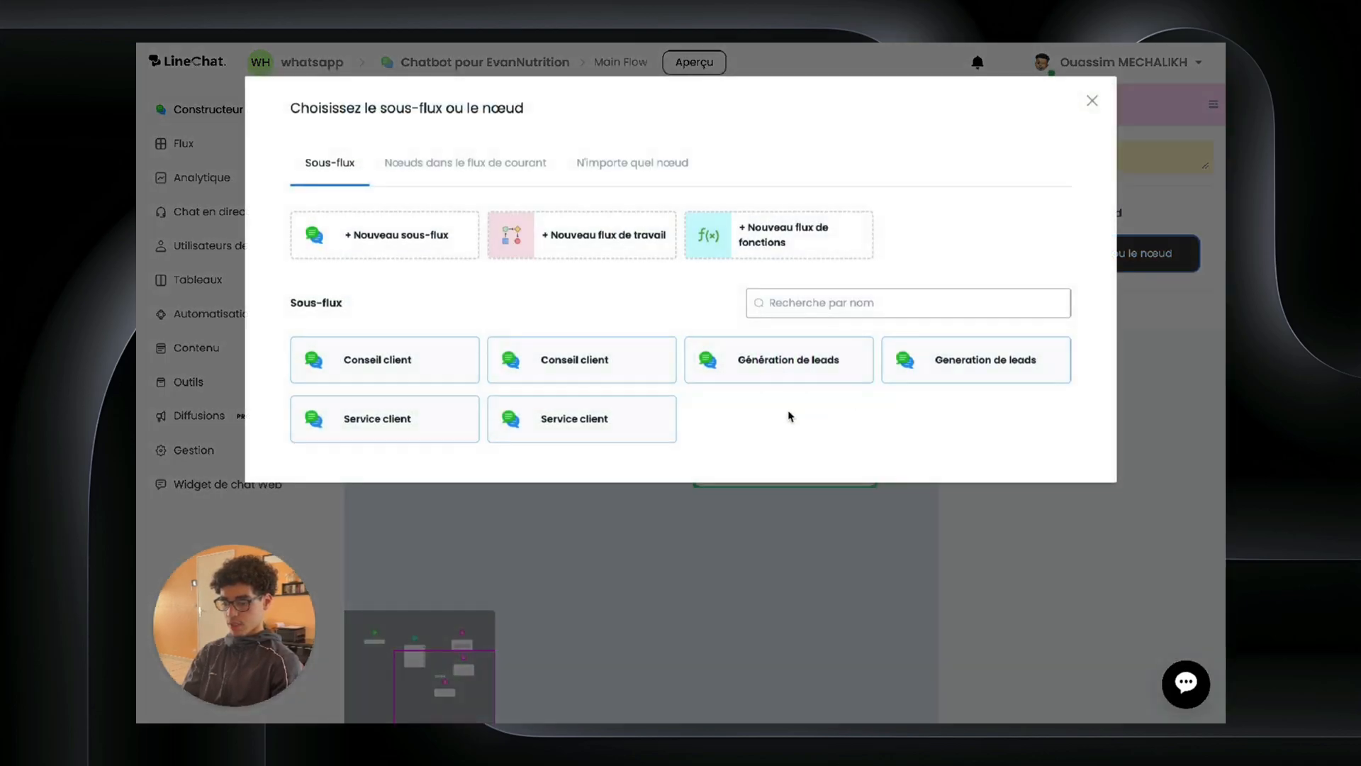
click(556, 376)
click(584, 441)
drag(638, 395, 550, 573)
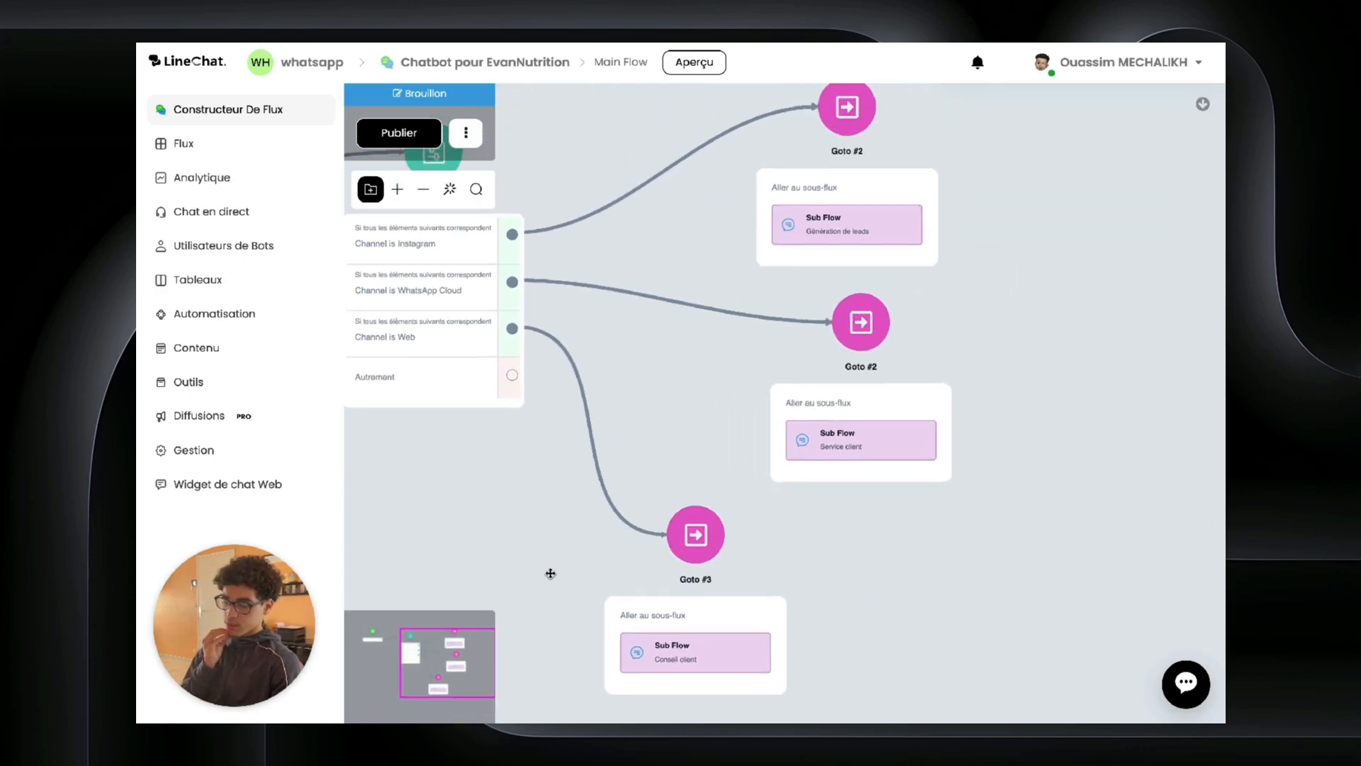
click(401, 134)
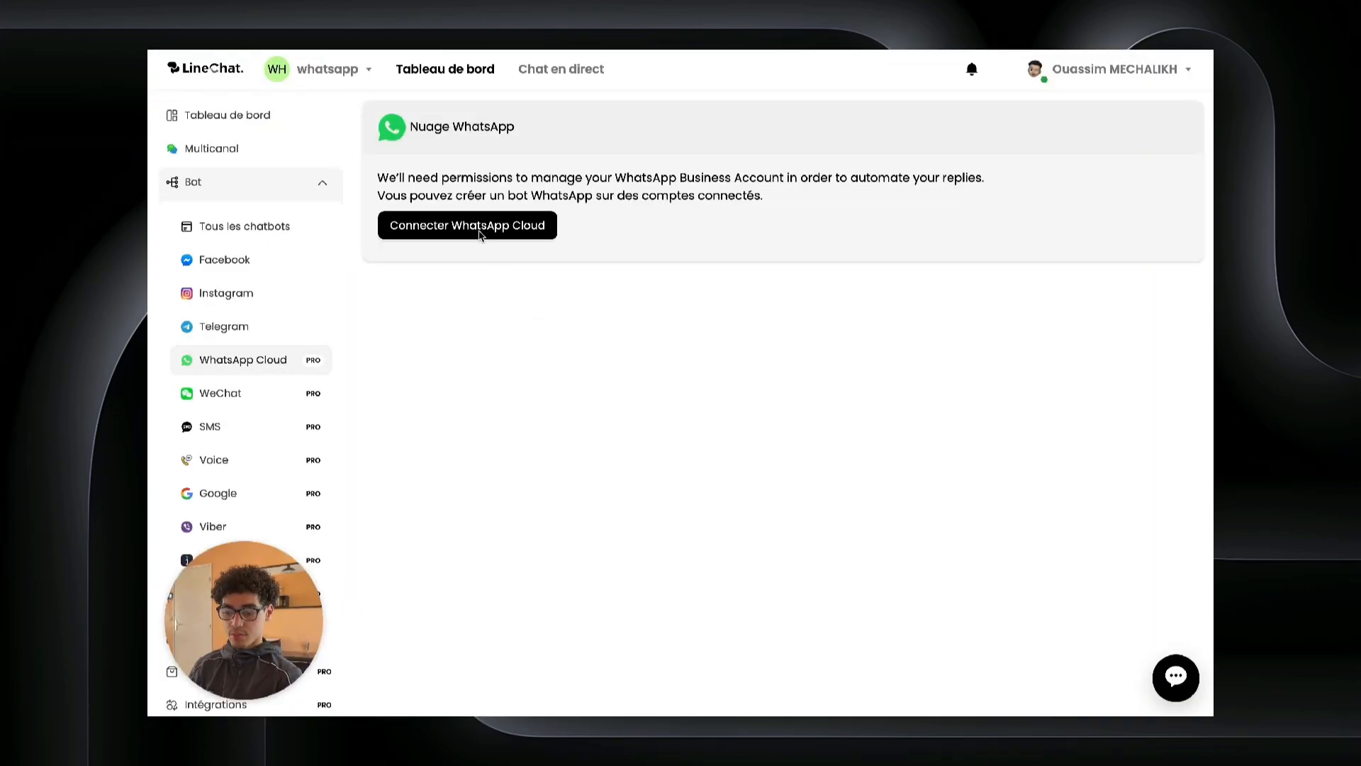
Step: Launch the WhatsApp Cloud connection via 'Connecter WhatsApp Cloud' to open Facebook's Smart Link window
click(479, 232)
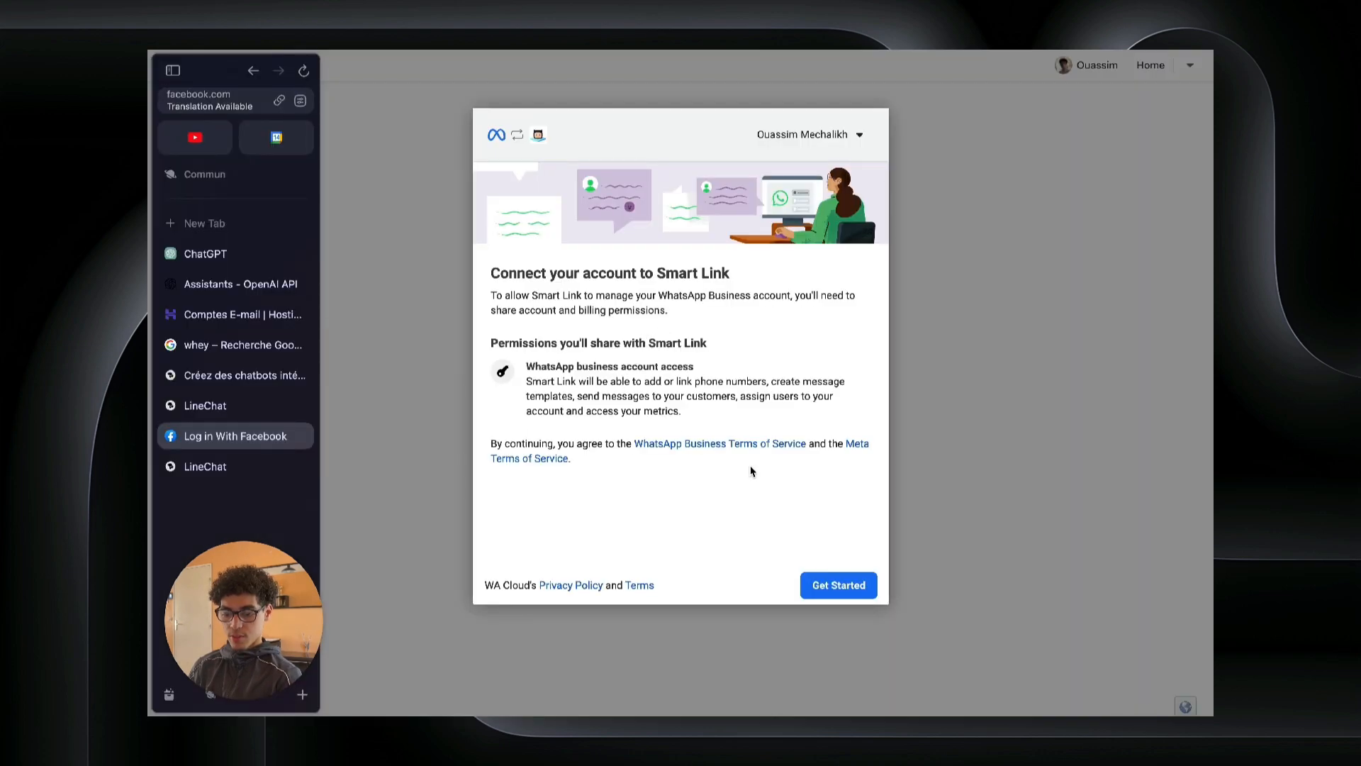
Step: Accept the business information and create a new WhatsApp Business account
click(841, 585)
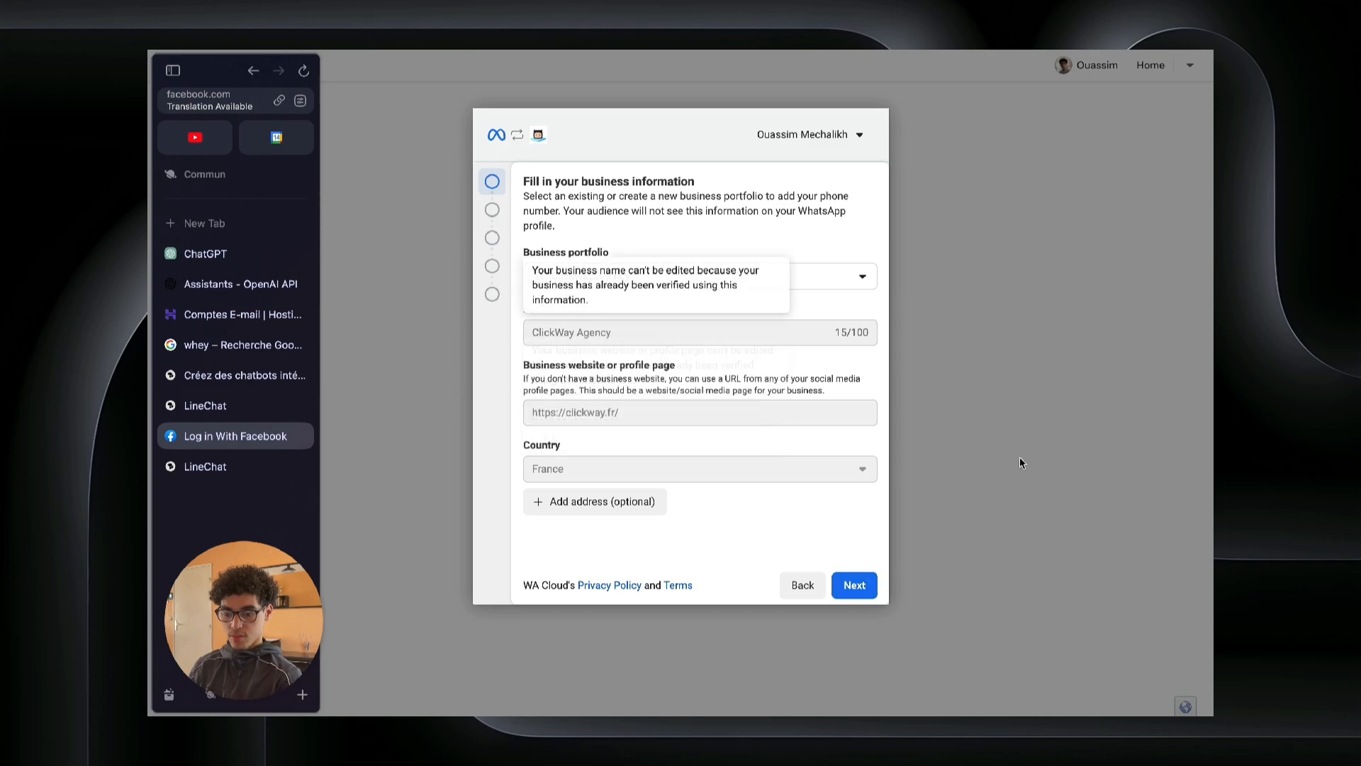
click(854, 584)
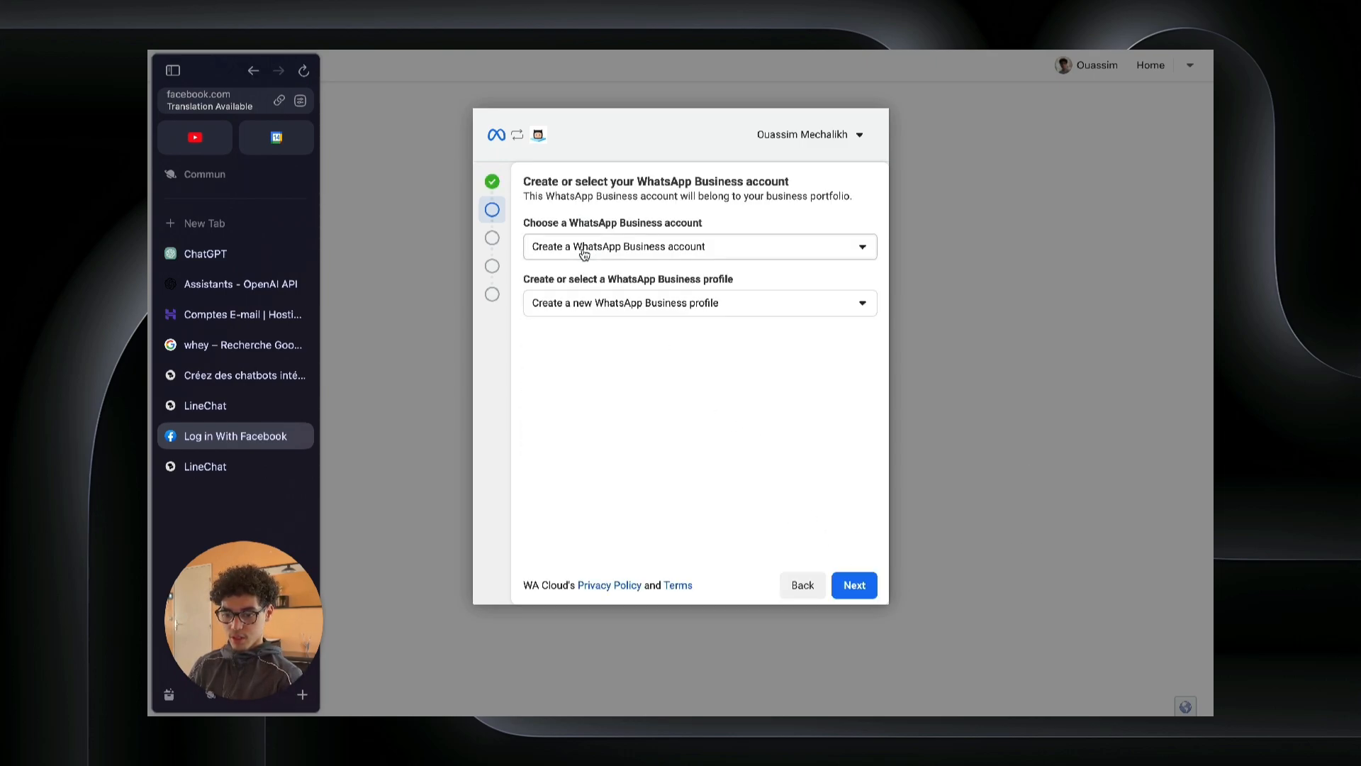
click(624, 253)
click(624, 253)
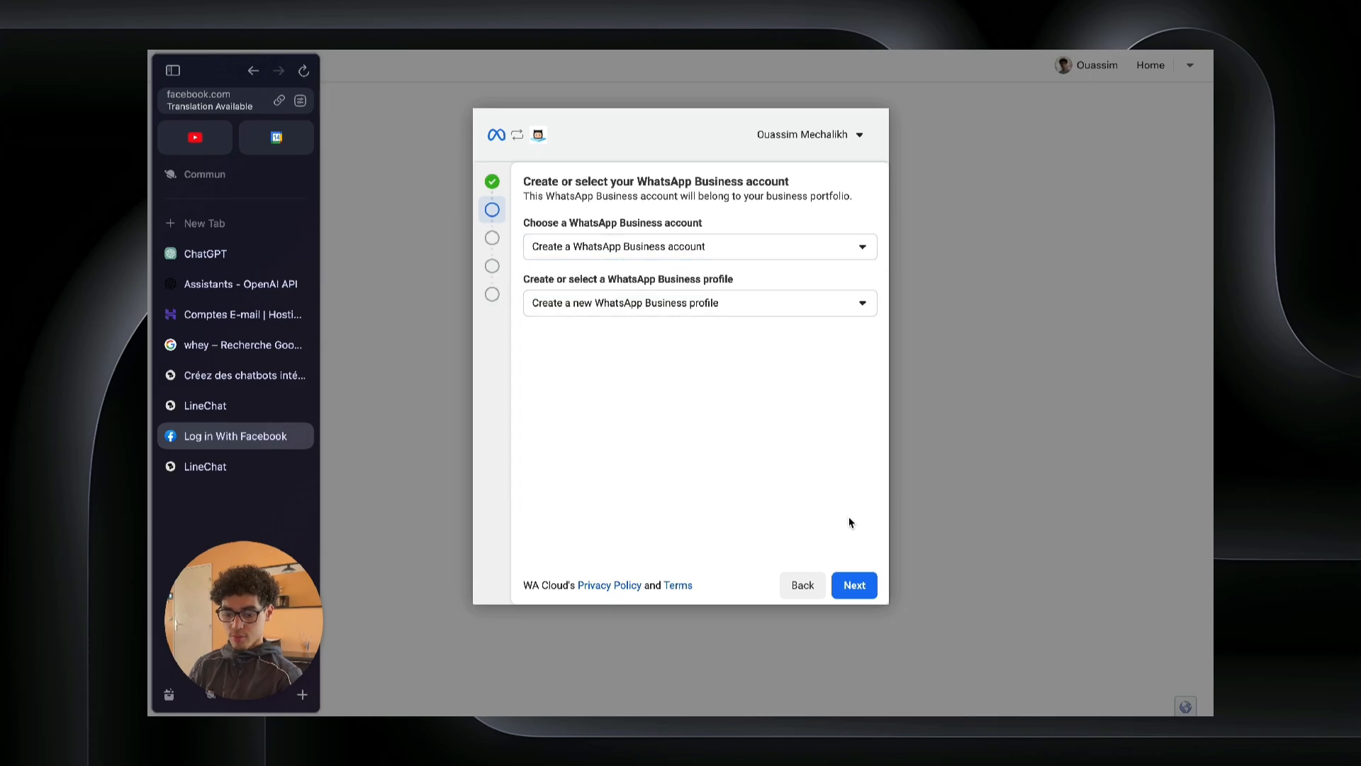
click(855, 584)
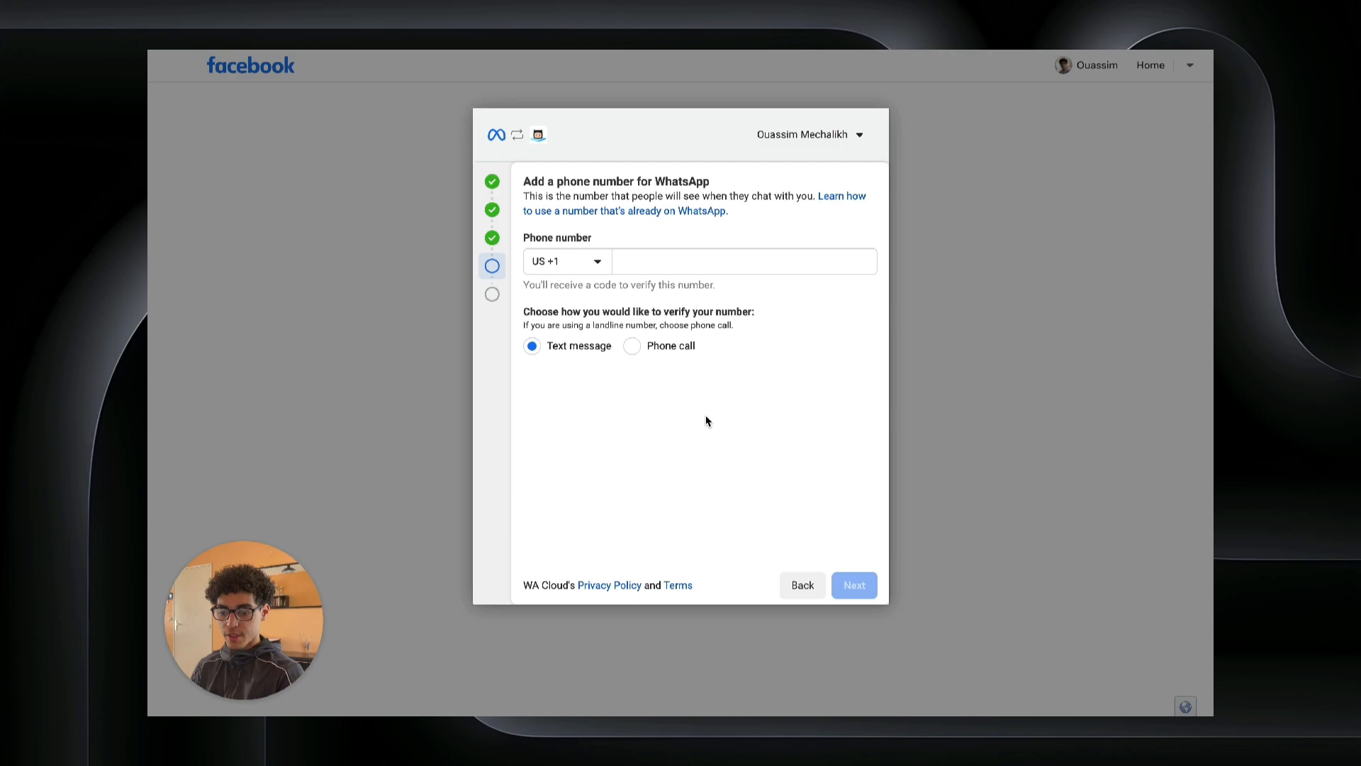
Step: Verify the pasted business phone number with France +33 and accept the permissions
click(586, 267)
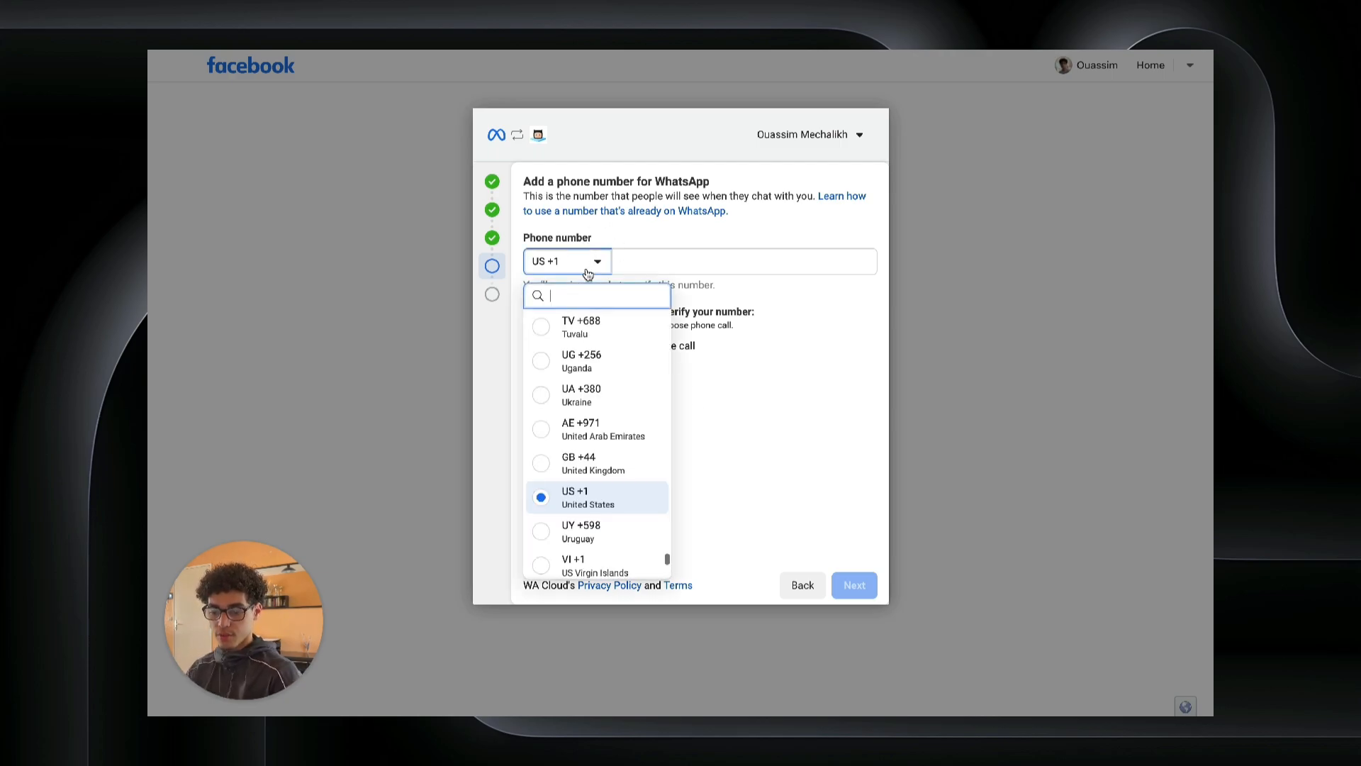
text(33)
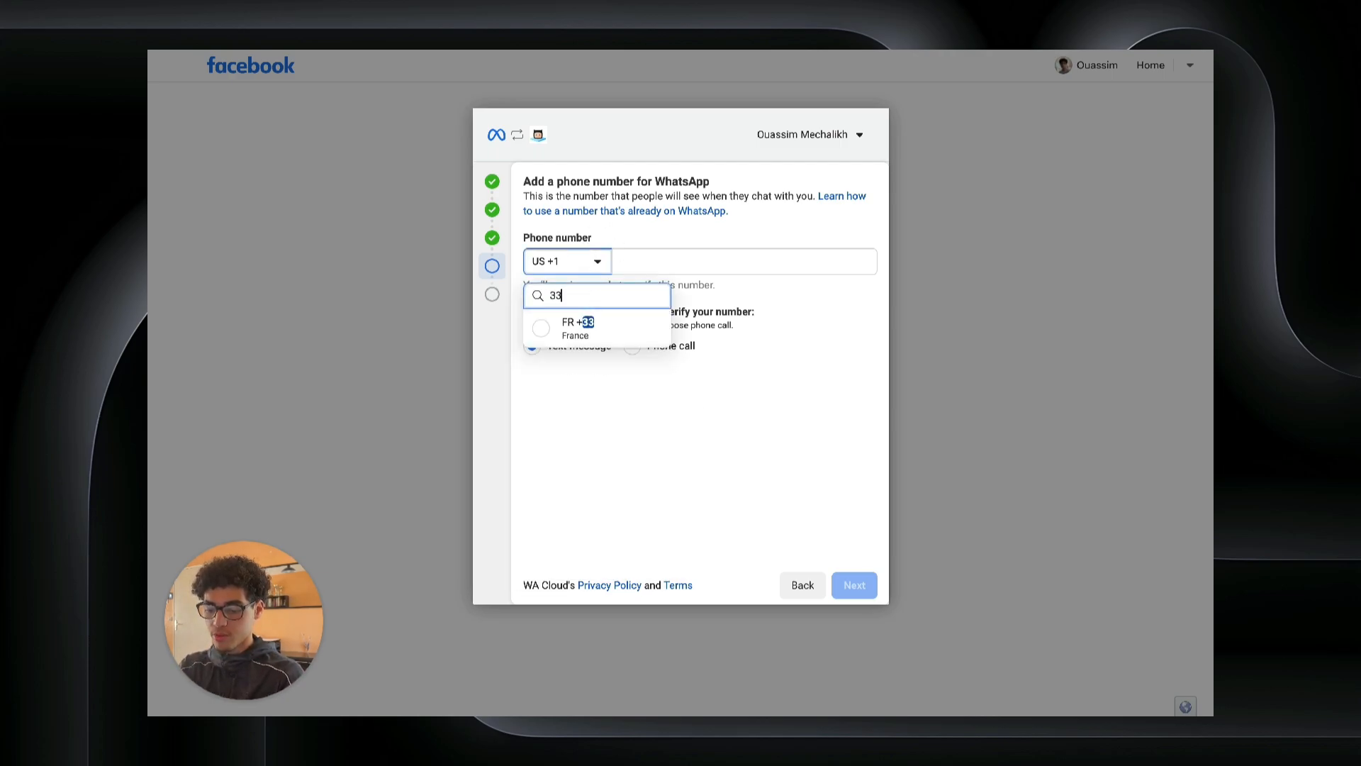
click(580, 333)
click(664, 266)
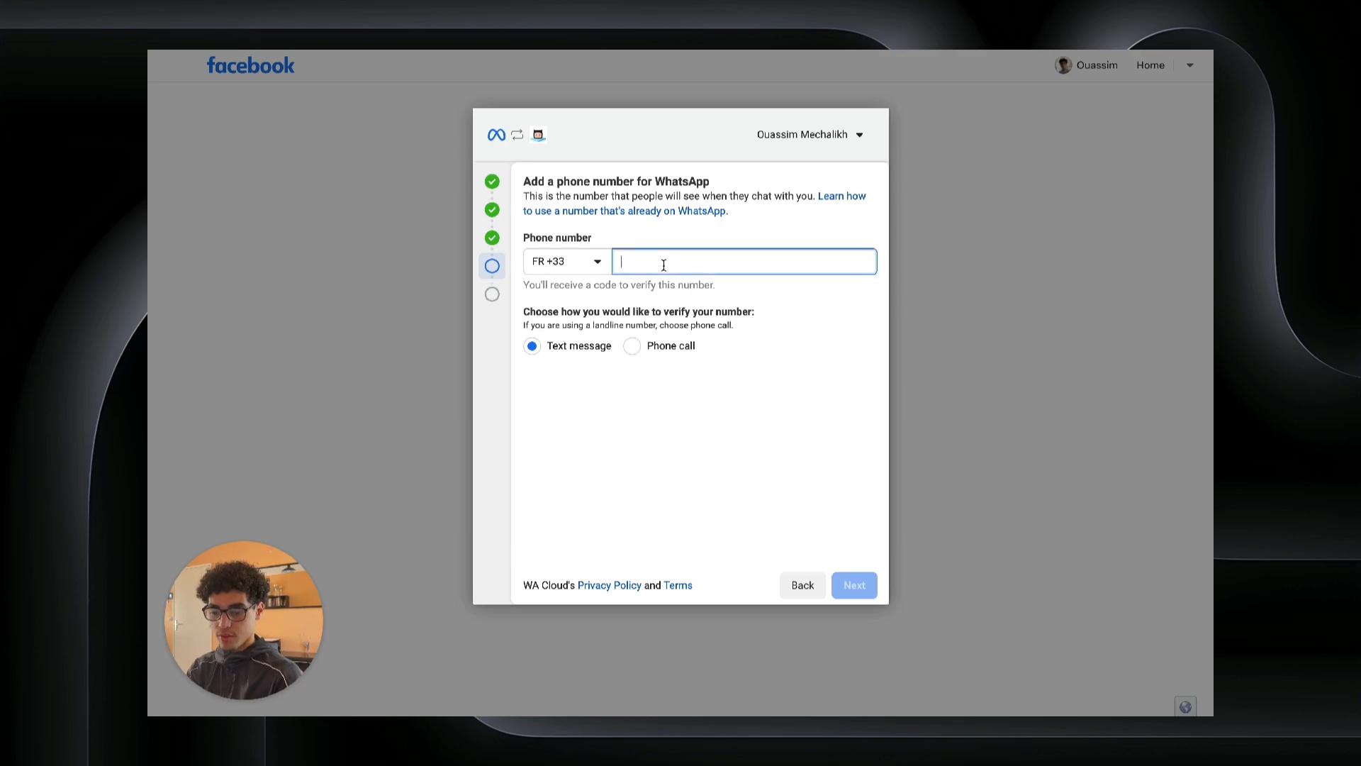
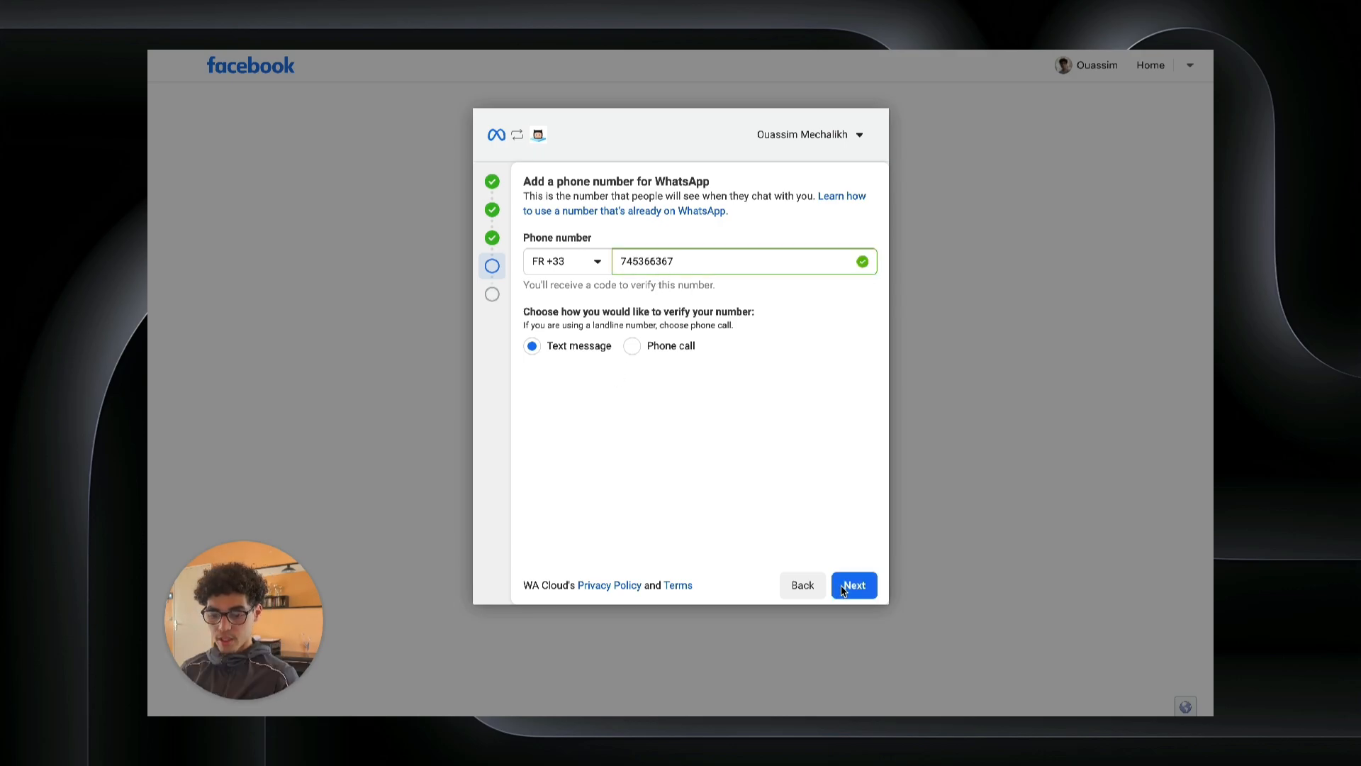
click(854, 584)
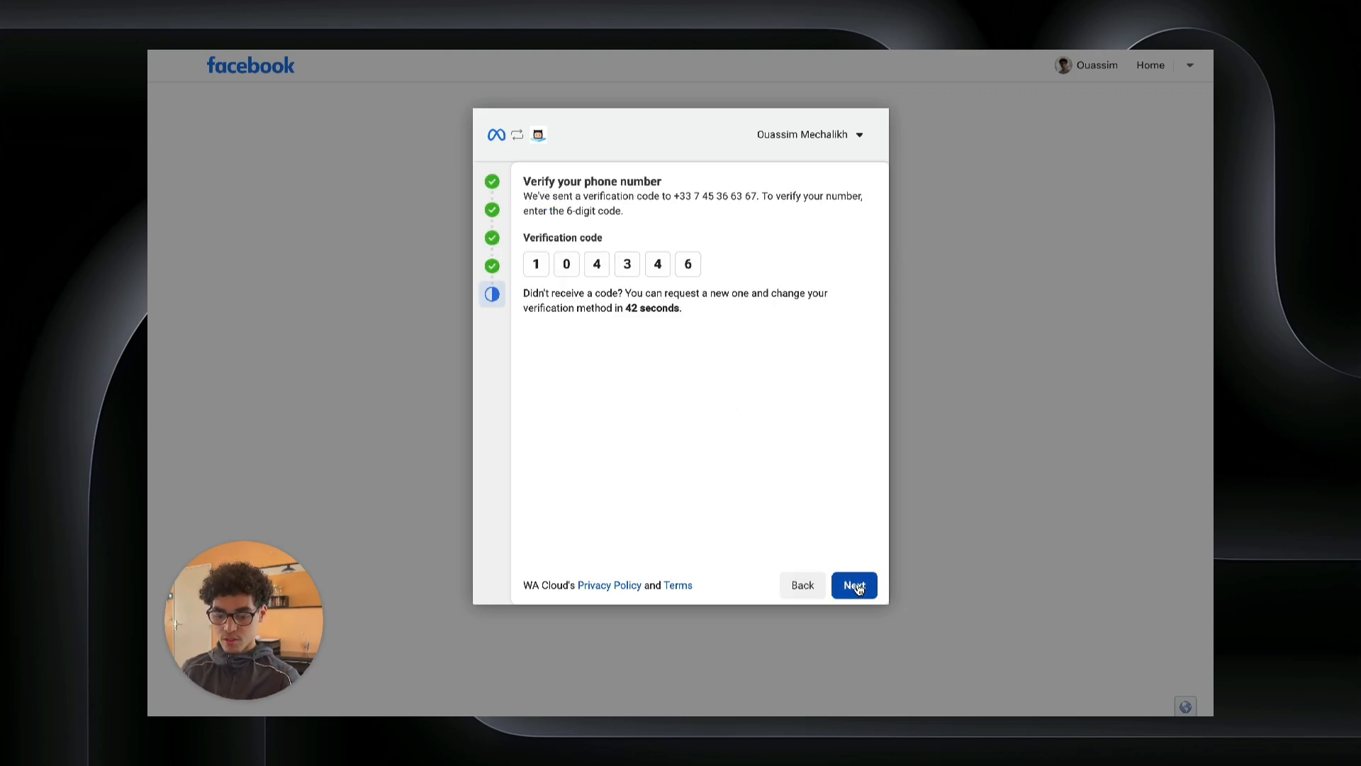
click(855, 584)
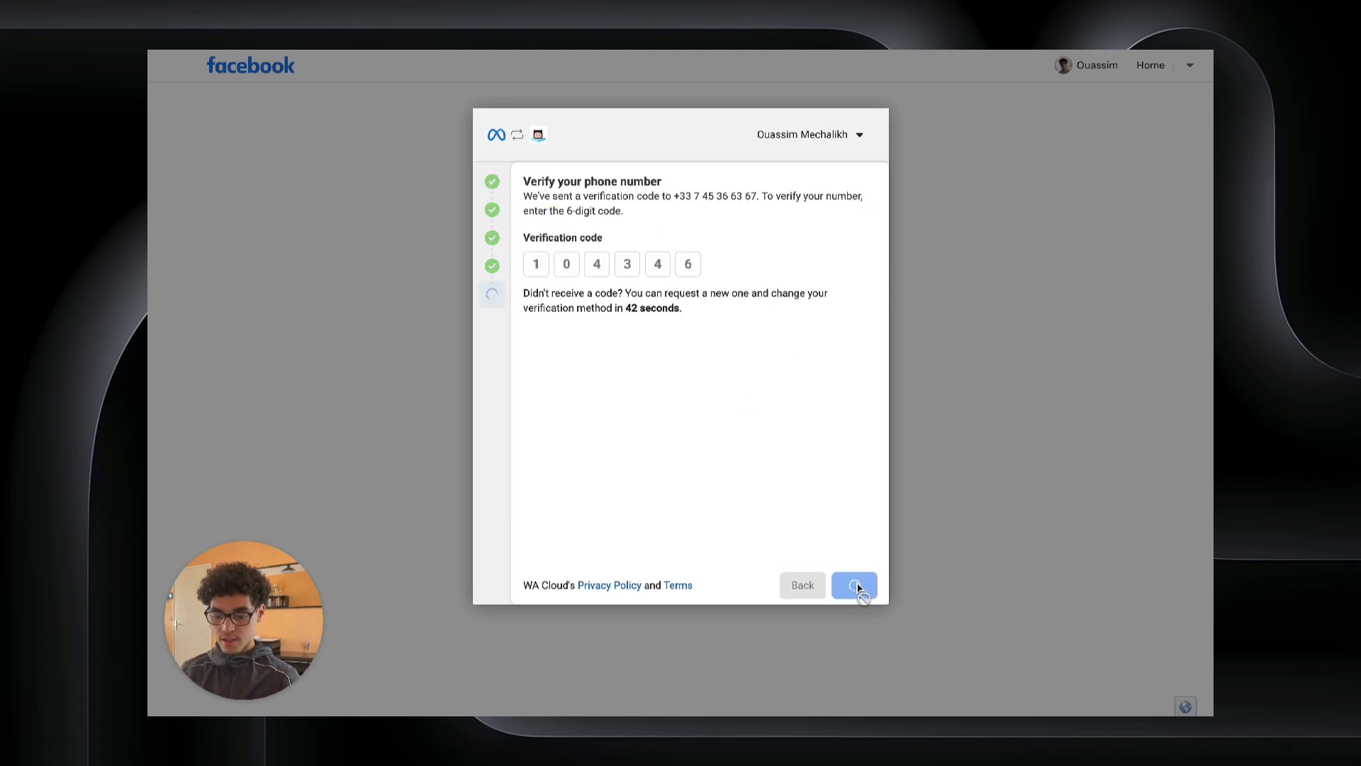
click(826, 580)
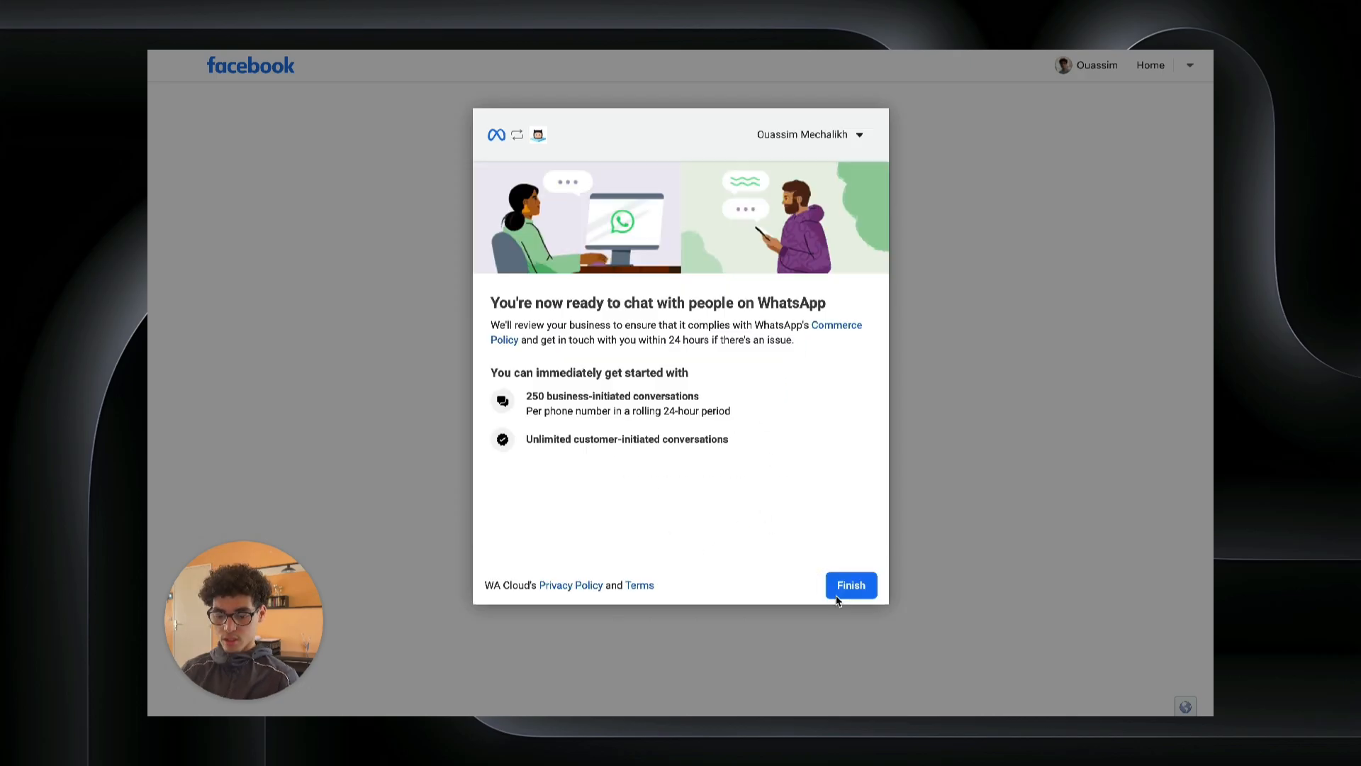
Step: Finish the WhatsApp setup and sync the business numbers under ClickWay Agency
click(850, 586)
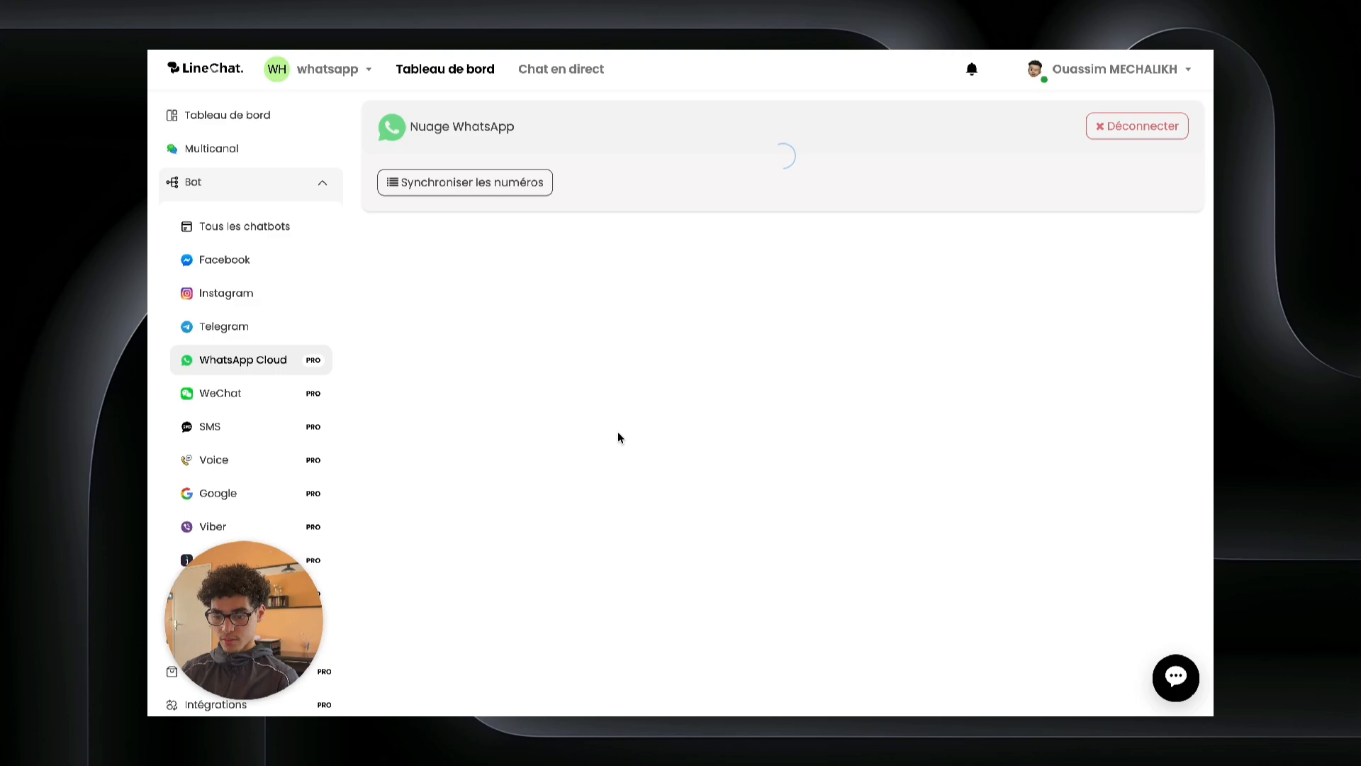
click(459, 195)
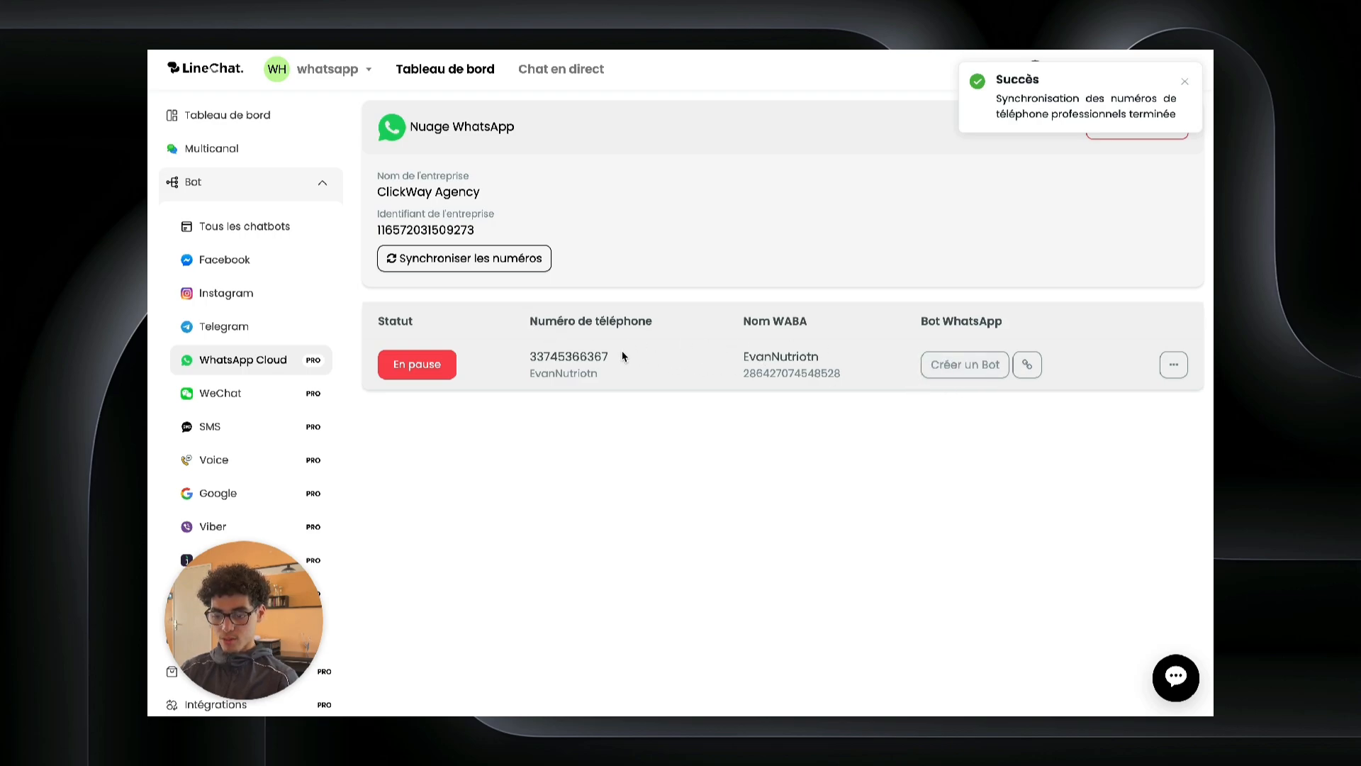
Step: Link the chatbot's WhatsApp Cloud channel to the synced number, confirming with LINK
click(221, 153)
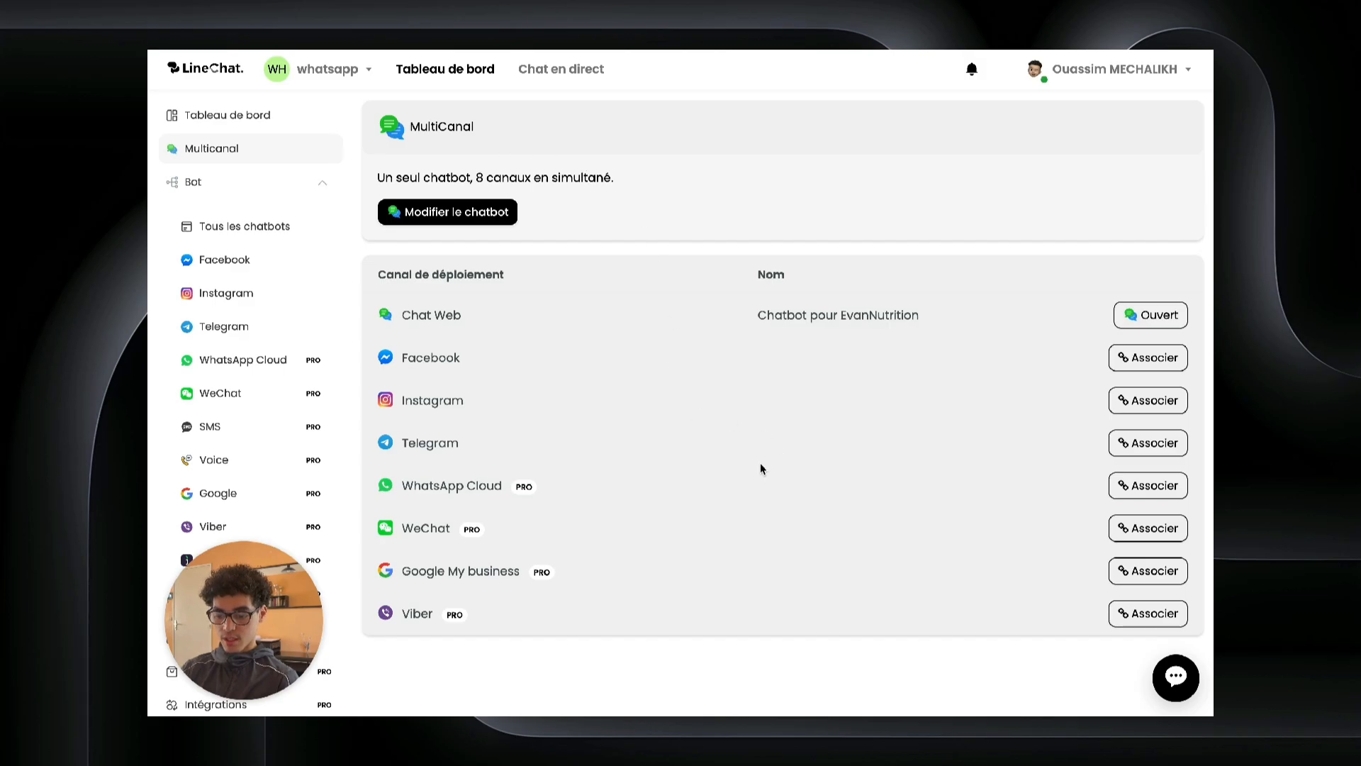
click(1134, 485)
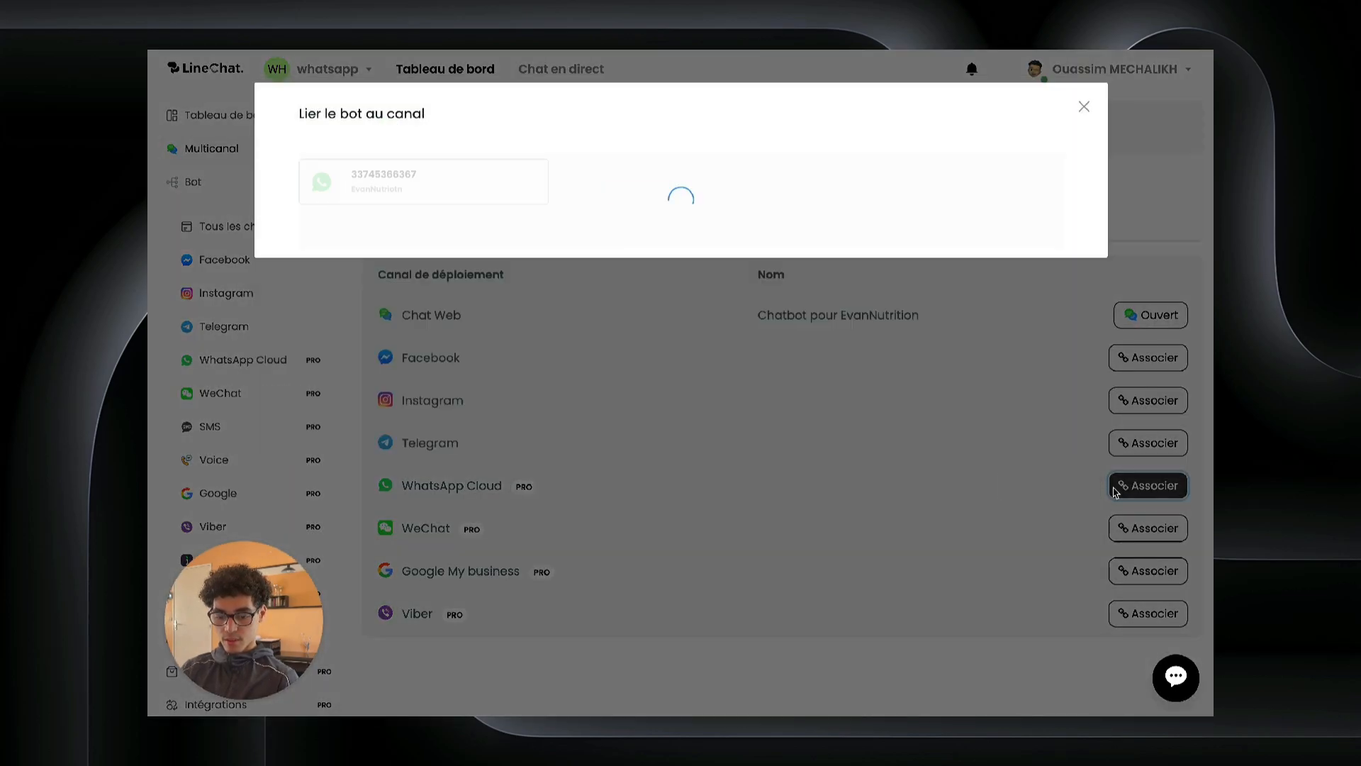
click(426, 188)
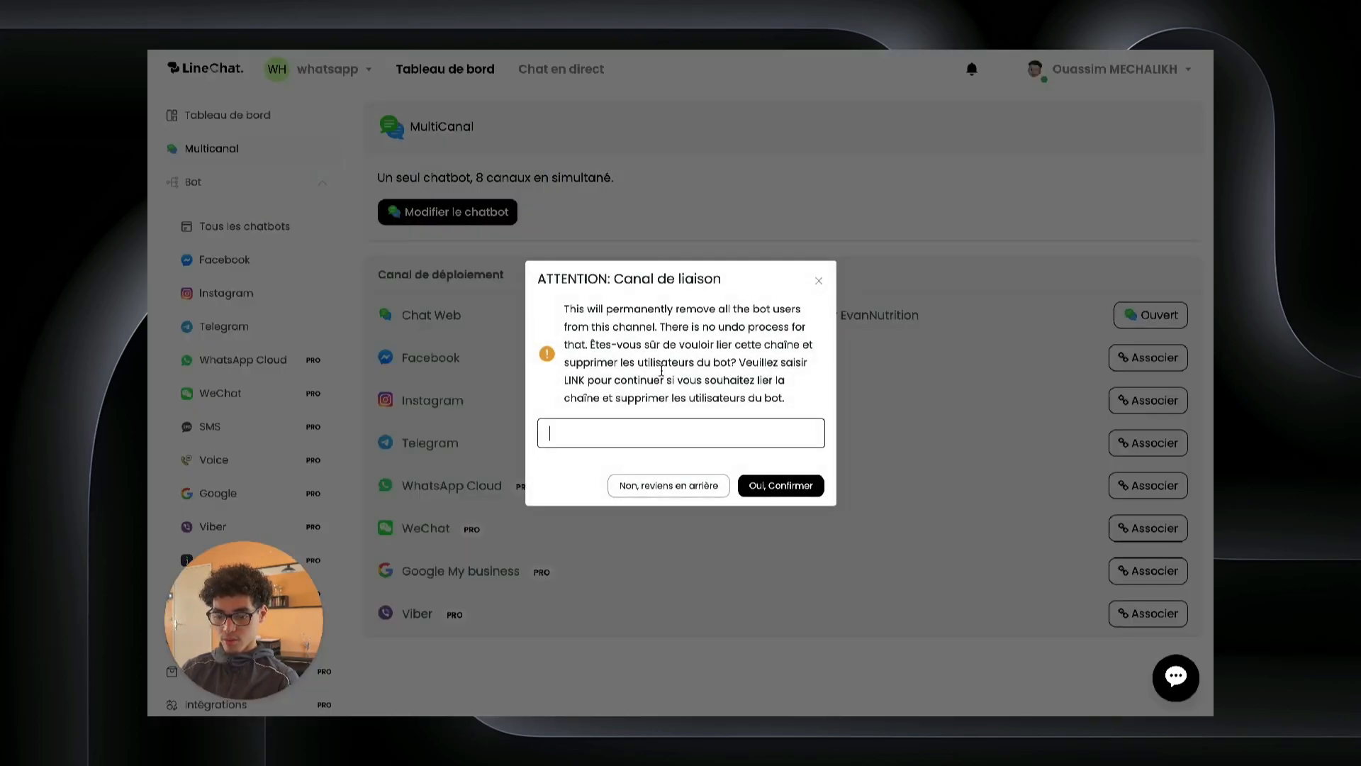
text(LINK)
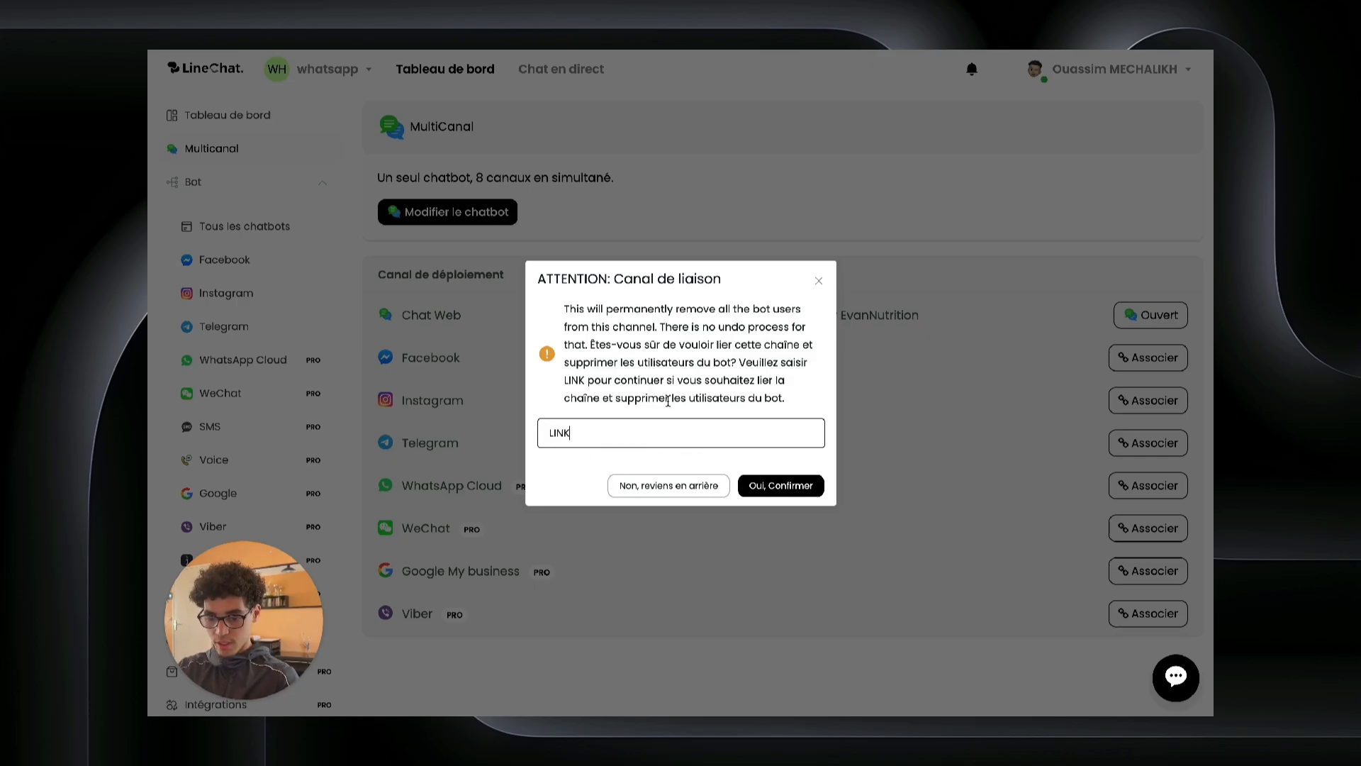
click(748, 486)
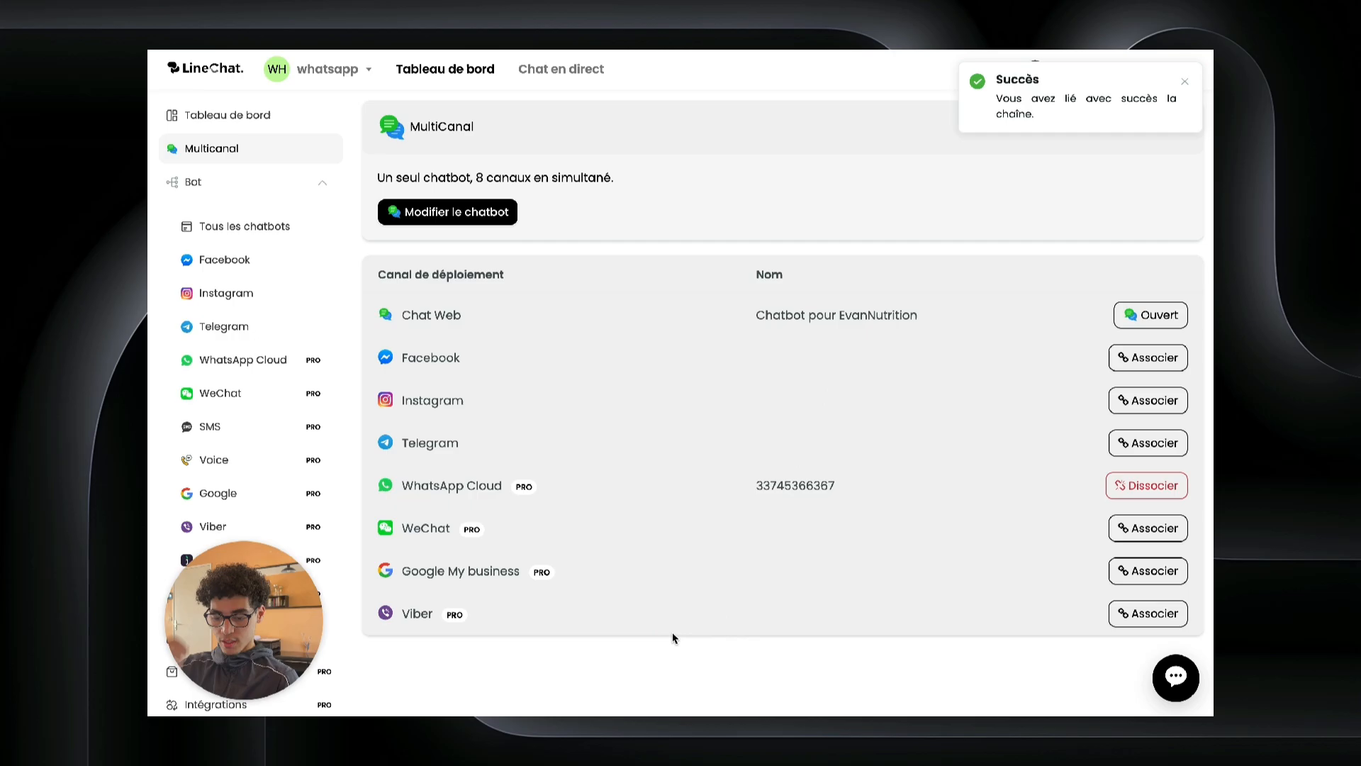
Step: Start the Facebook connection and select only the ClickWay - IA & Numérique pour tous page
click(248, 260)
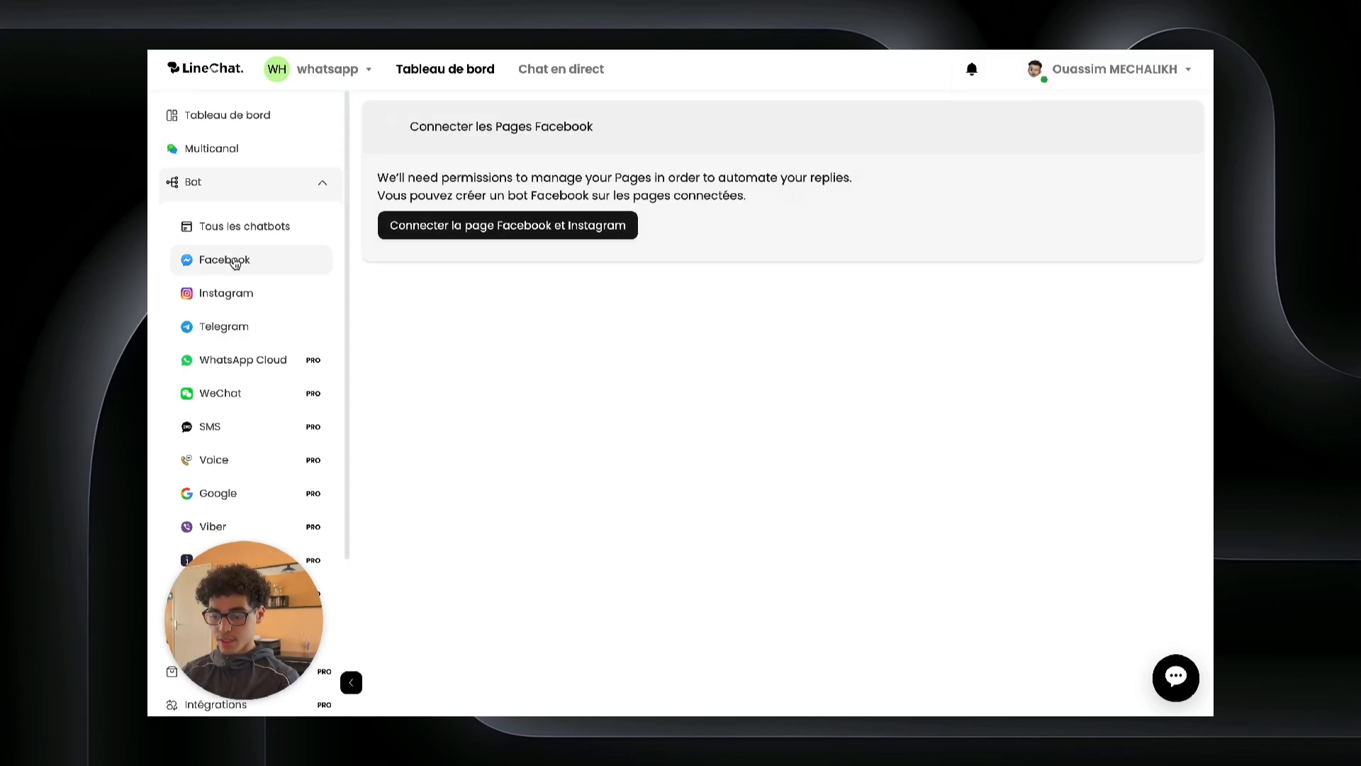
click(467, 226)
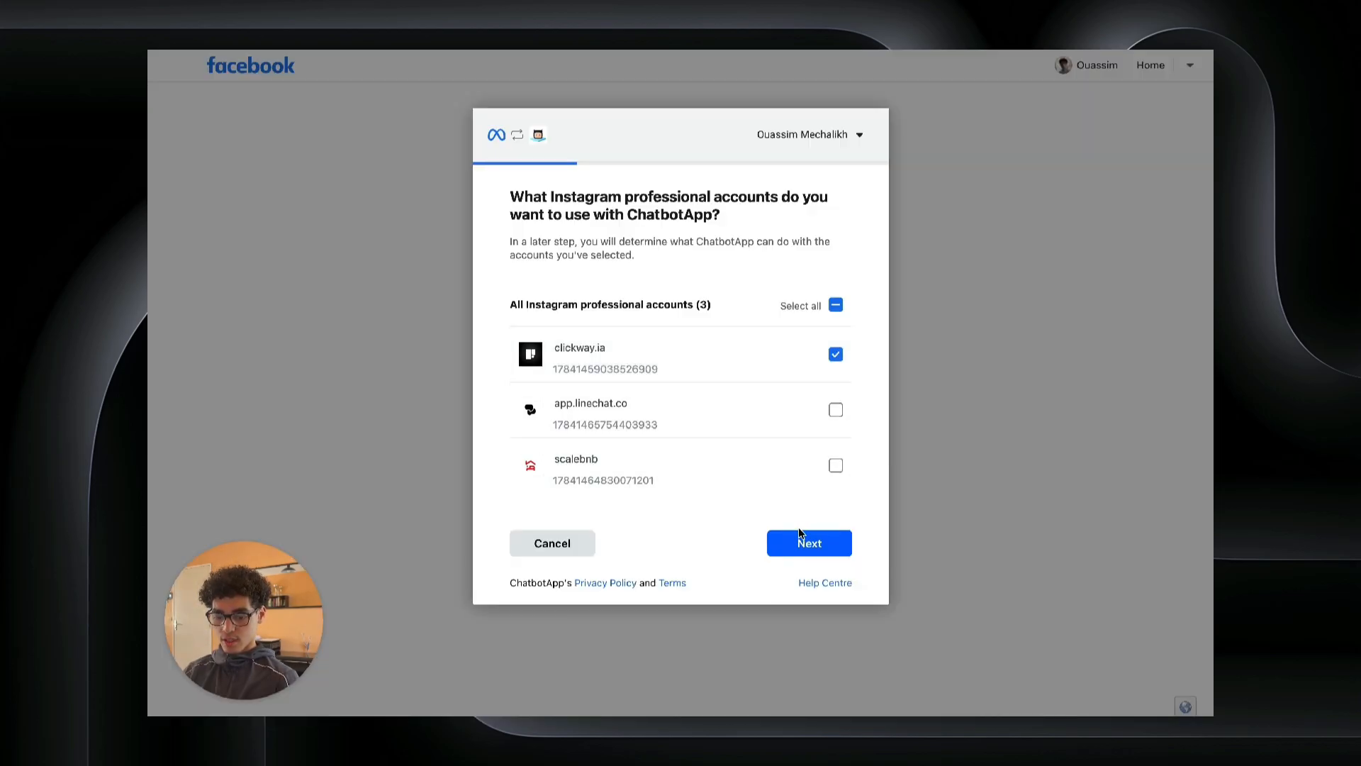
click(799, 535)
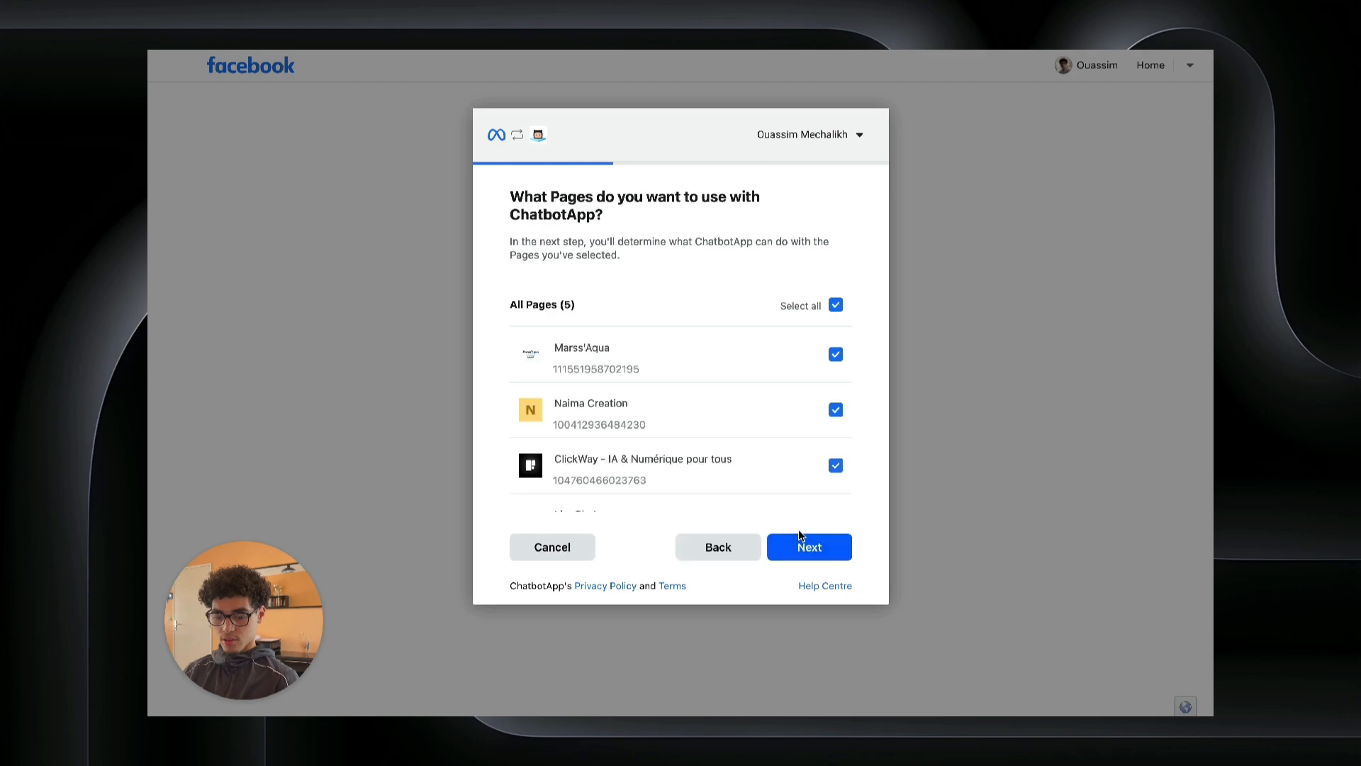
click(836, 306)
click(836, 466)
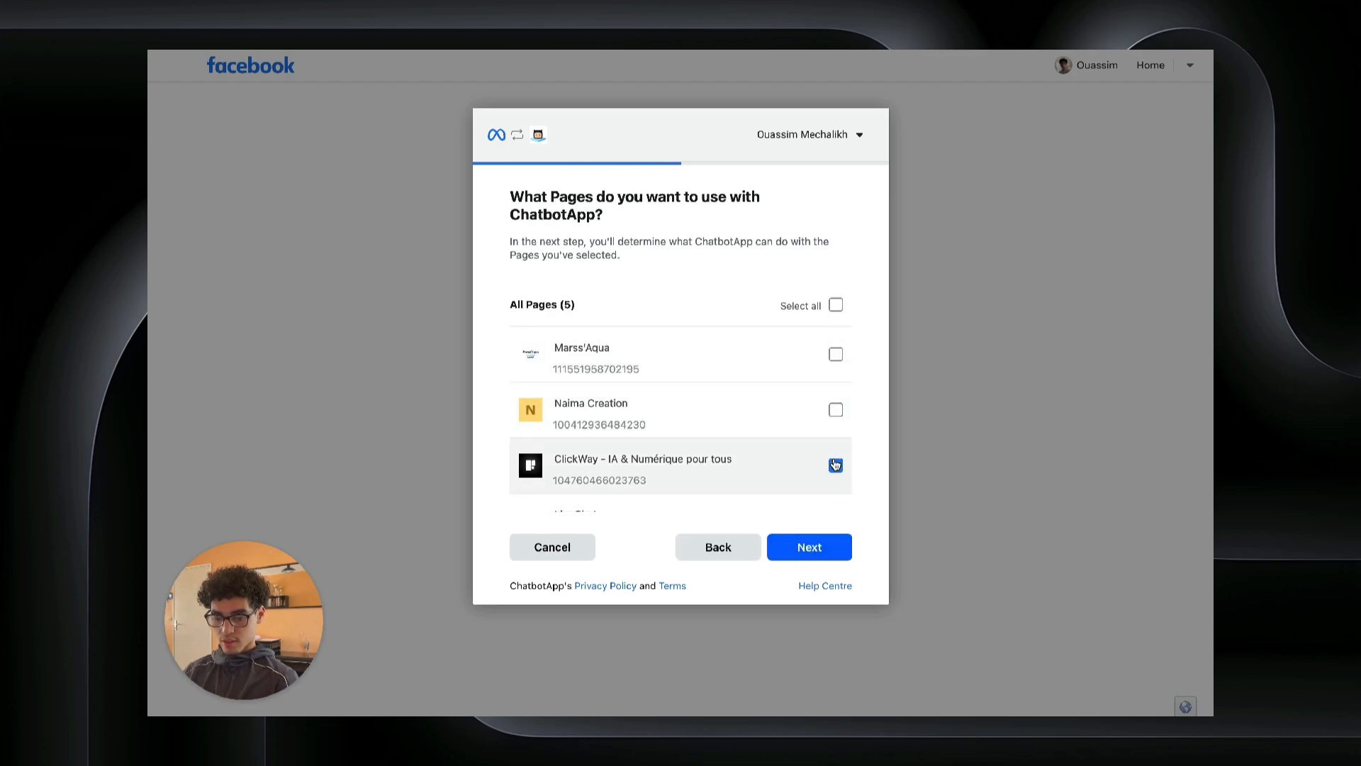
Step: Approve all requested permissions to link ChatbotApp, then return to Multicanal
click(817, 545)
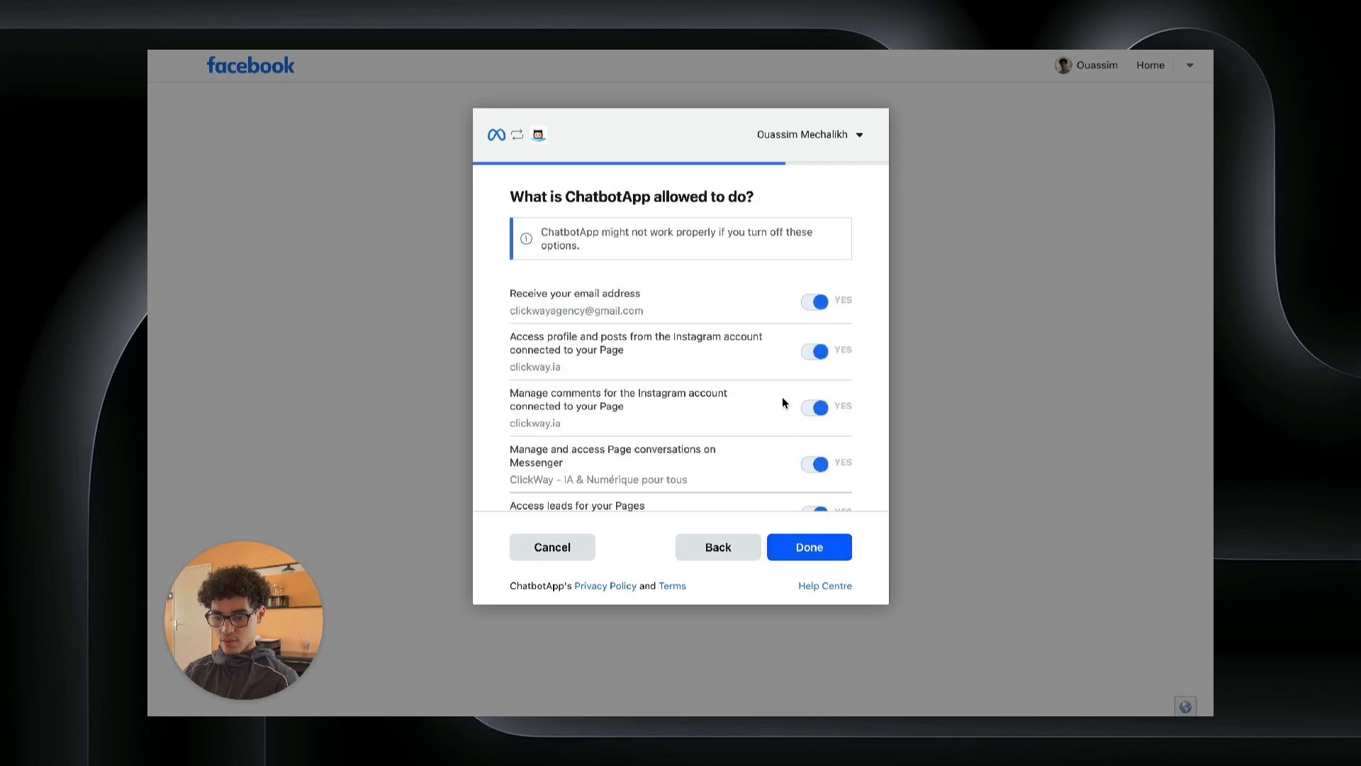
scroll(782, 402, down, 5)
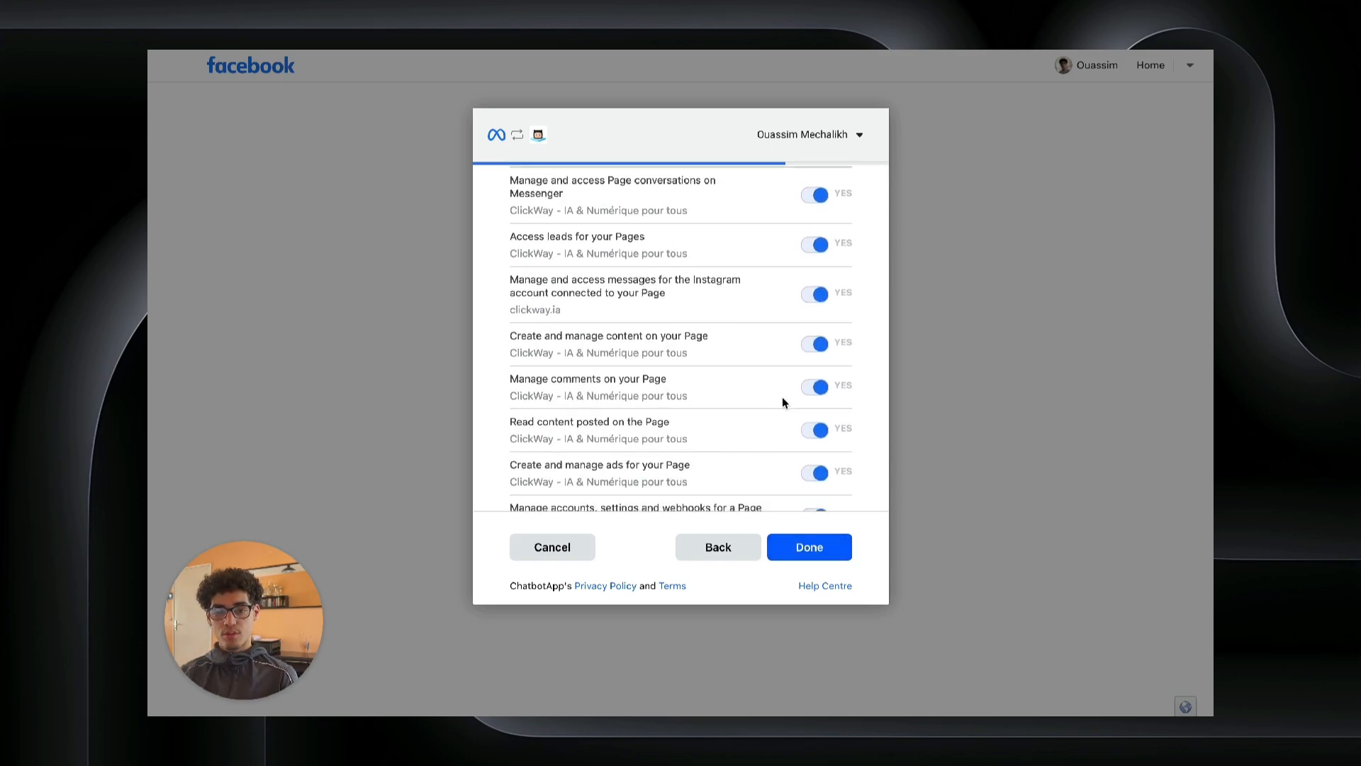
click(795, 547)
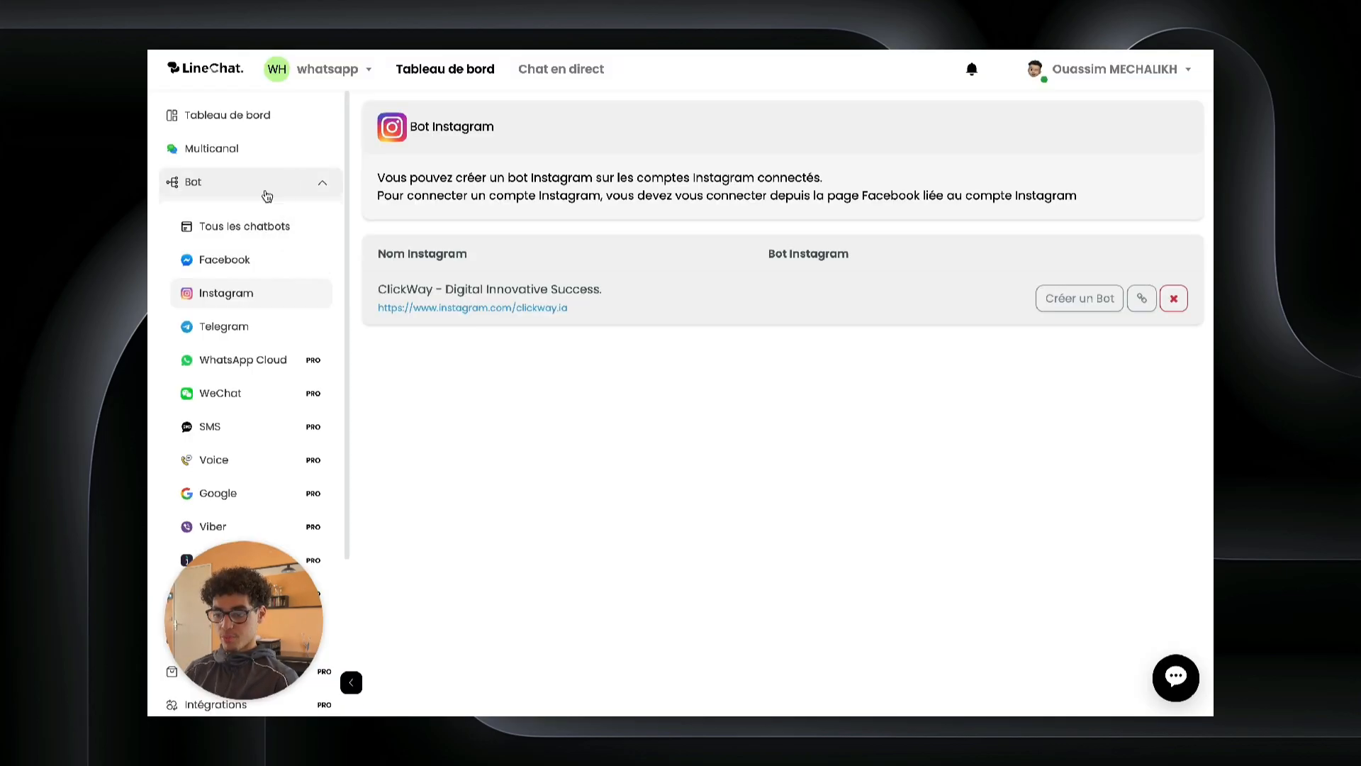
click(247, 150)
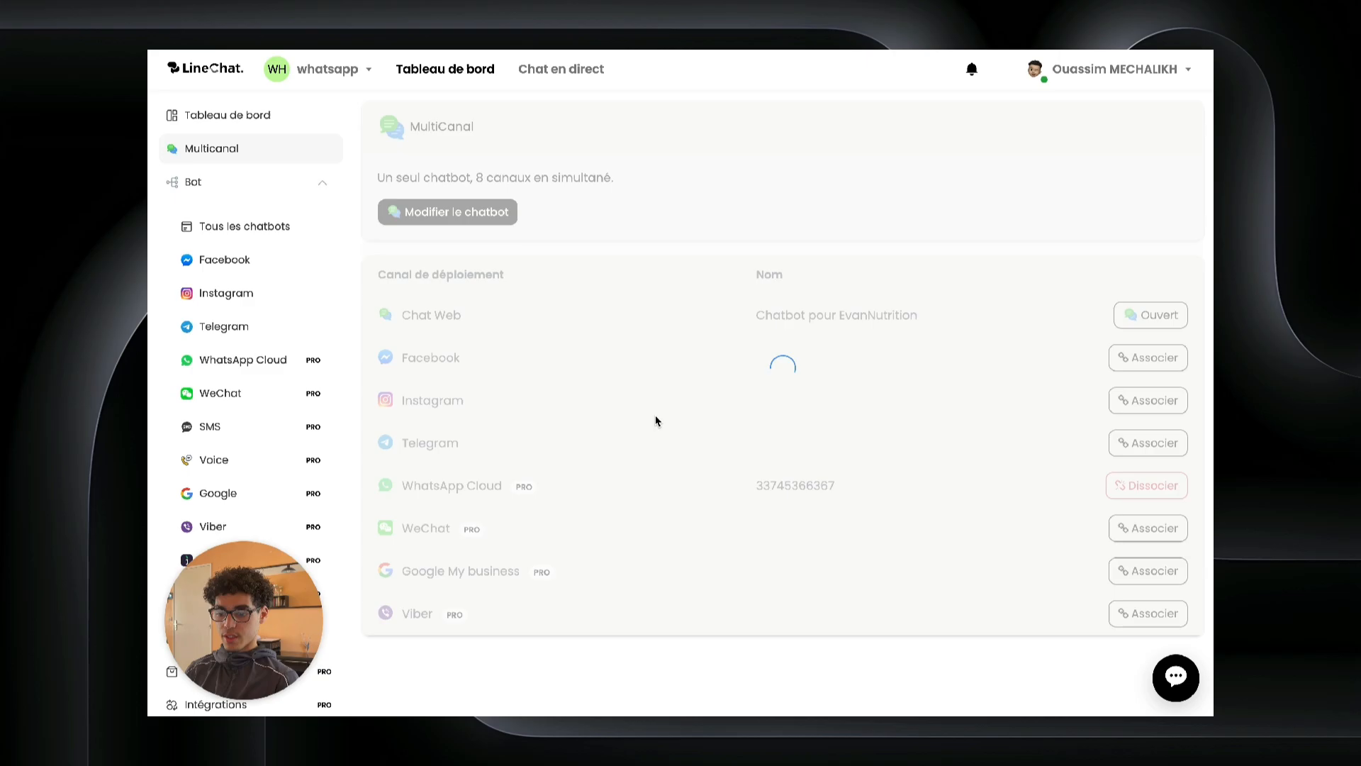
Step: Link the Instagram channel to the ClickWay - Digital Innovative Success account, confirming with LINK
click(1149, 403)
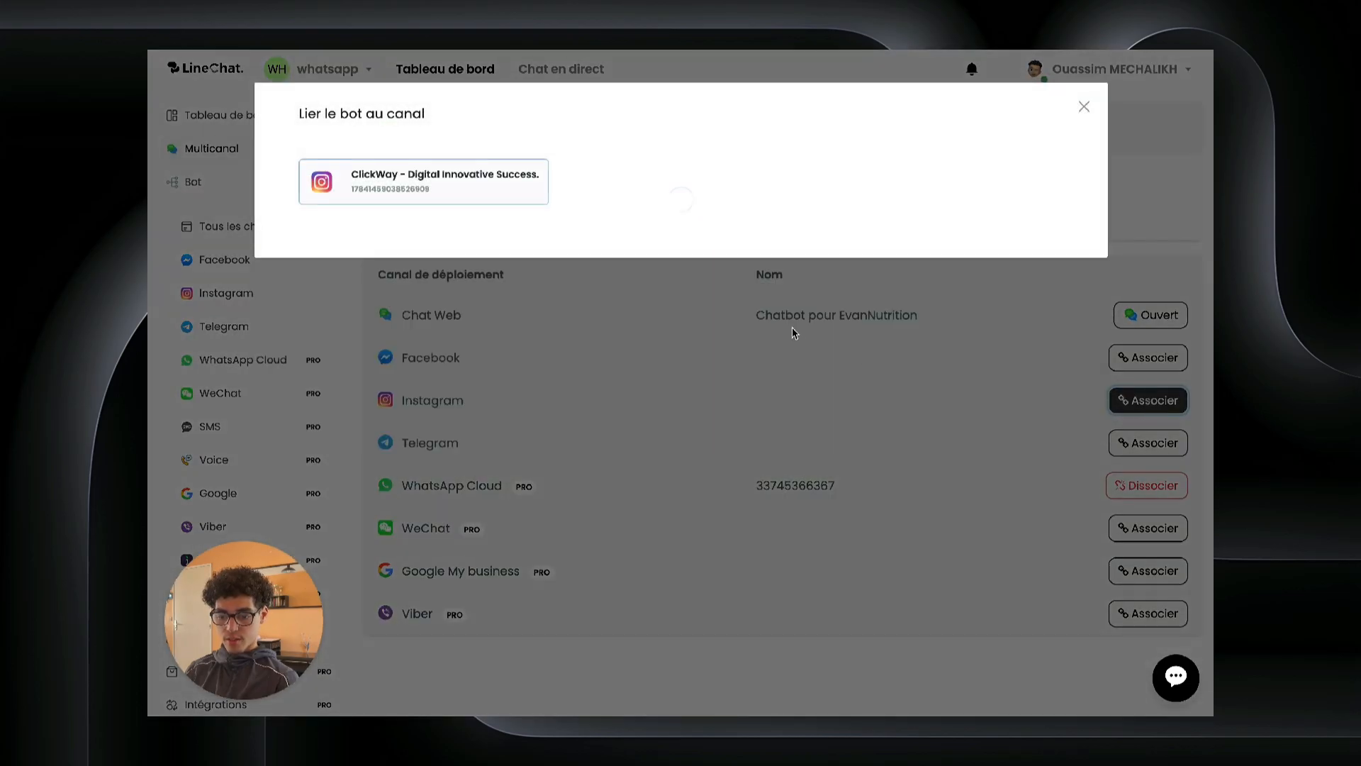
click(481, 186)
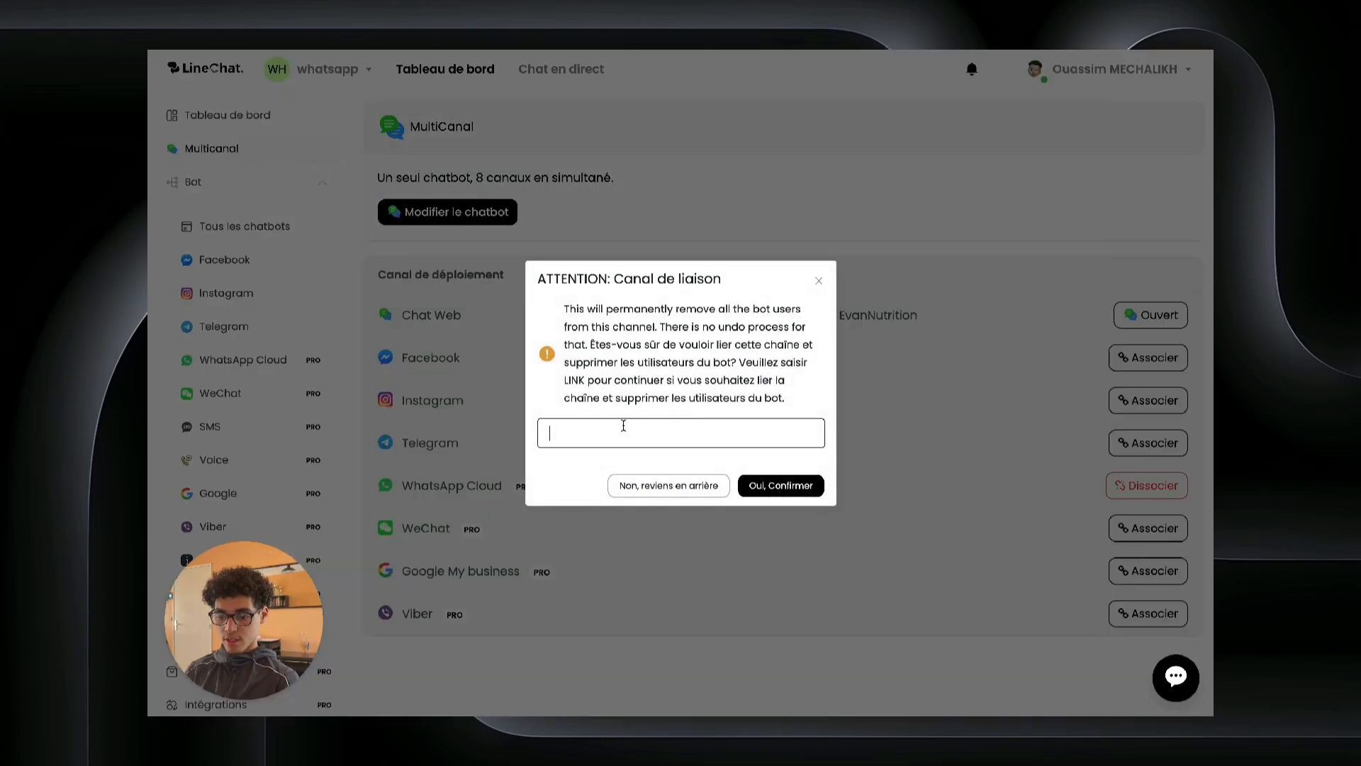
text(LINK)
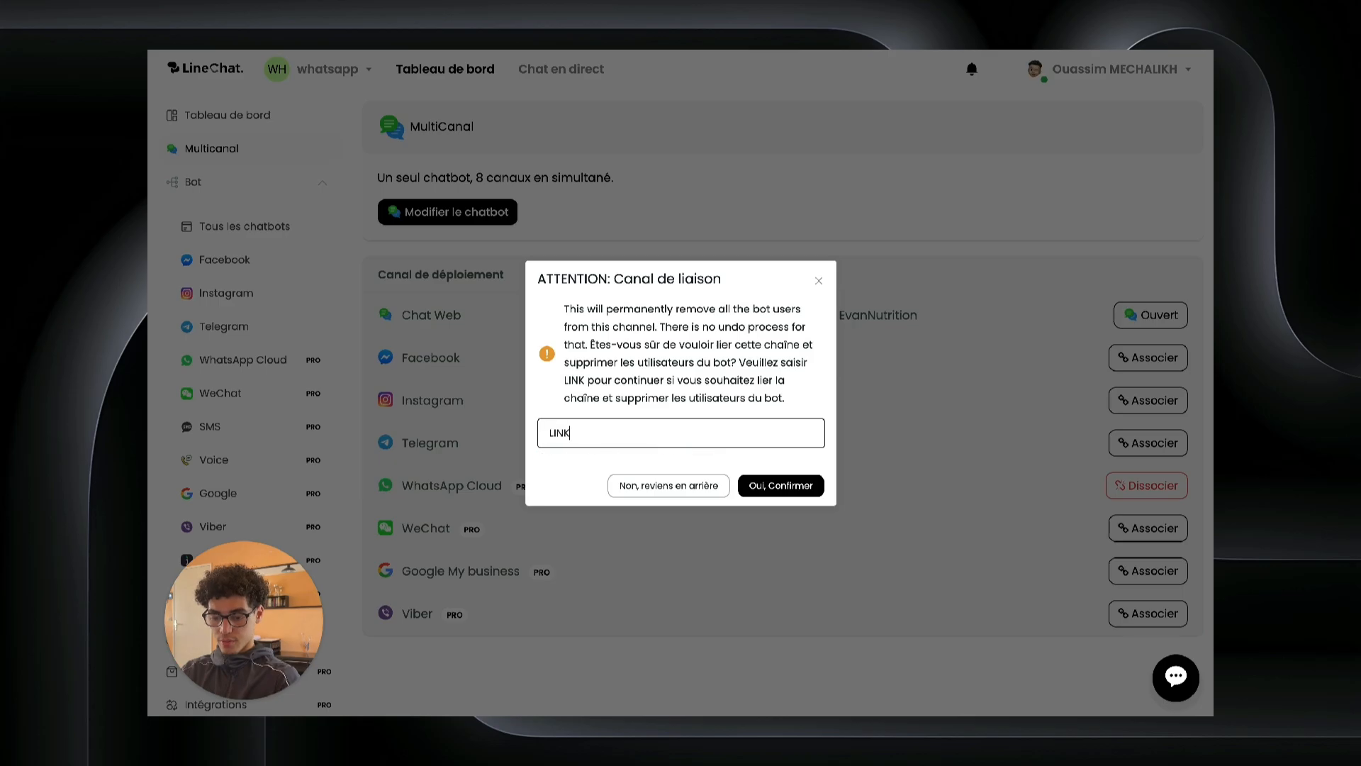
click(762, 486)
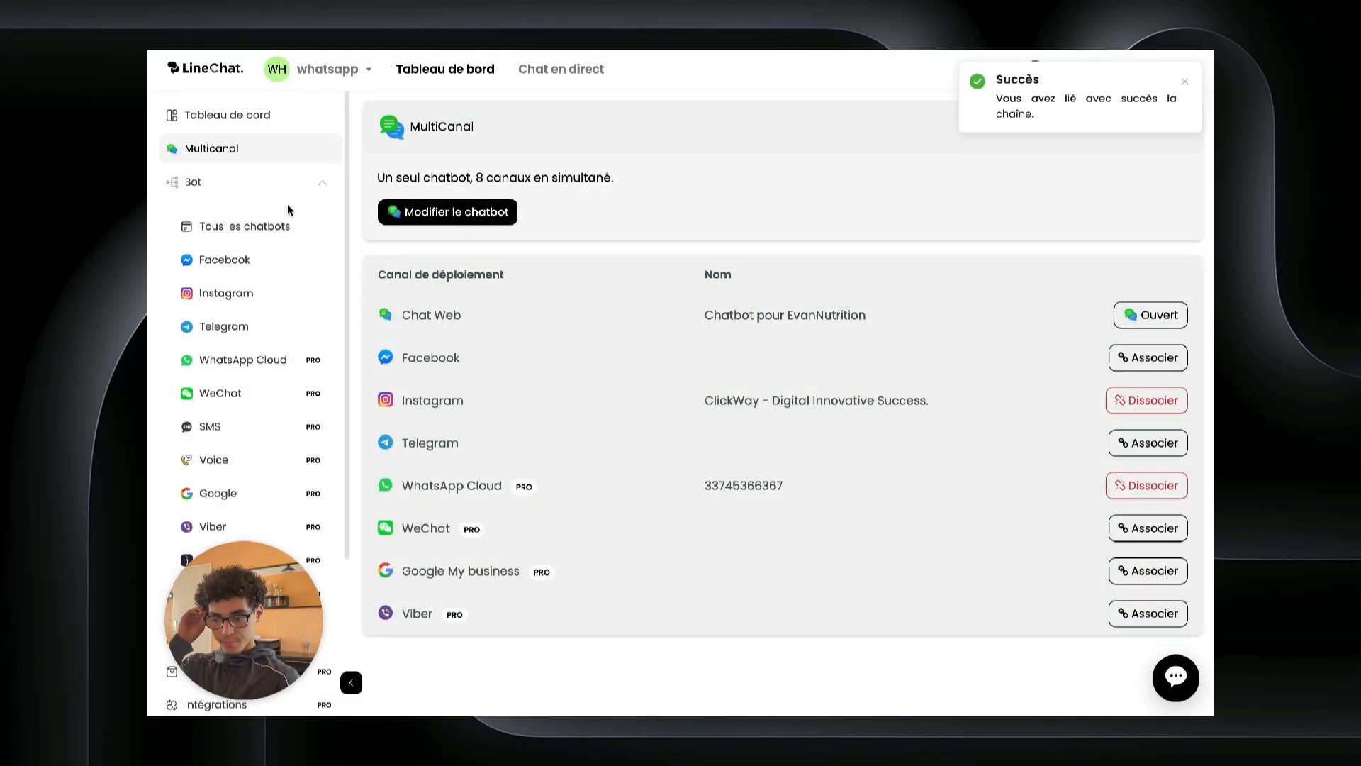
Step: Open the chatbot's Main Flow for editing from the Multicanal list
click(261, 117)
click(254, 147)
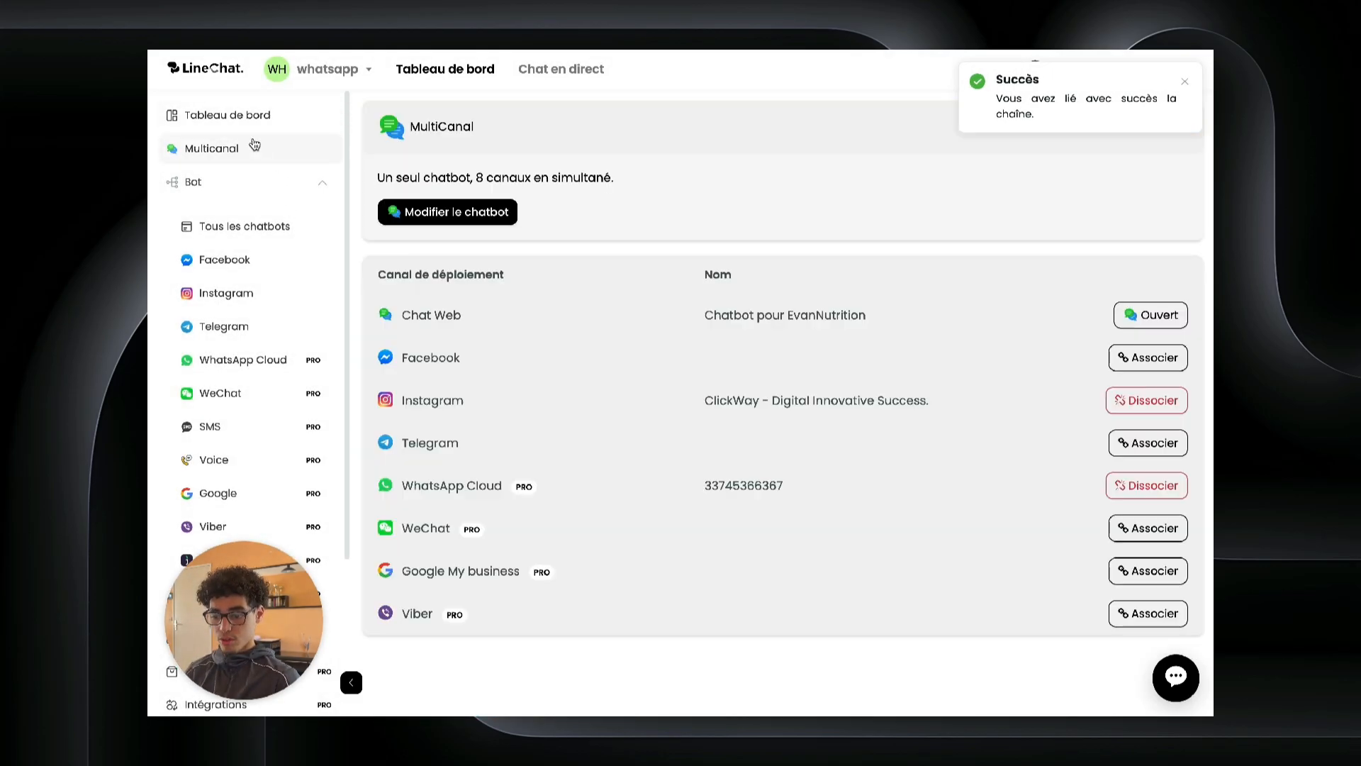
click(438, 222)
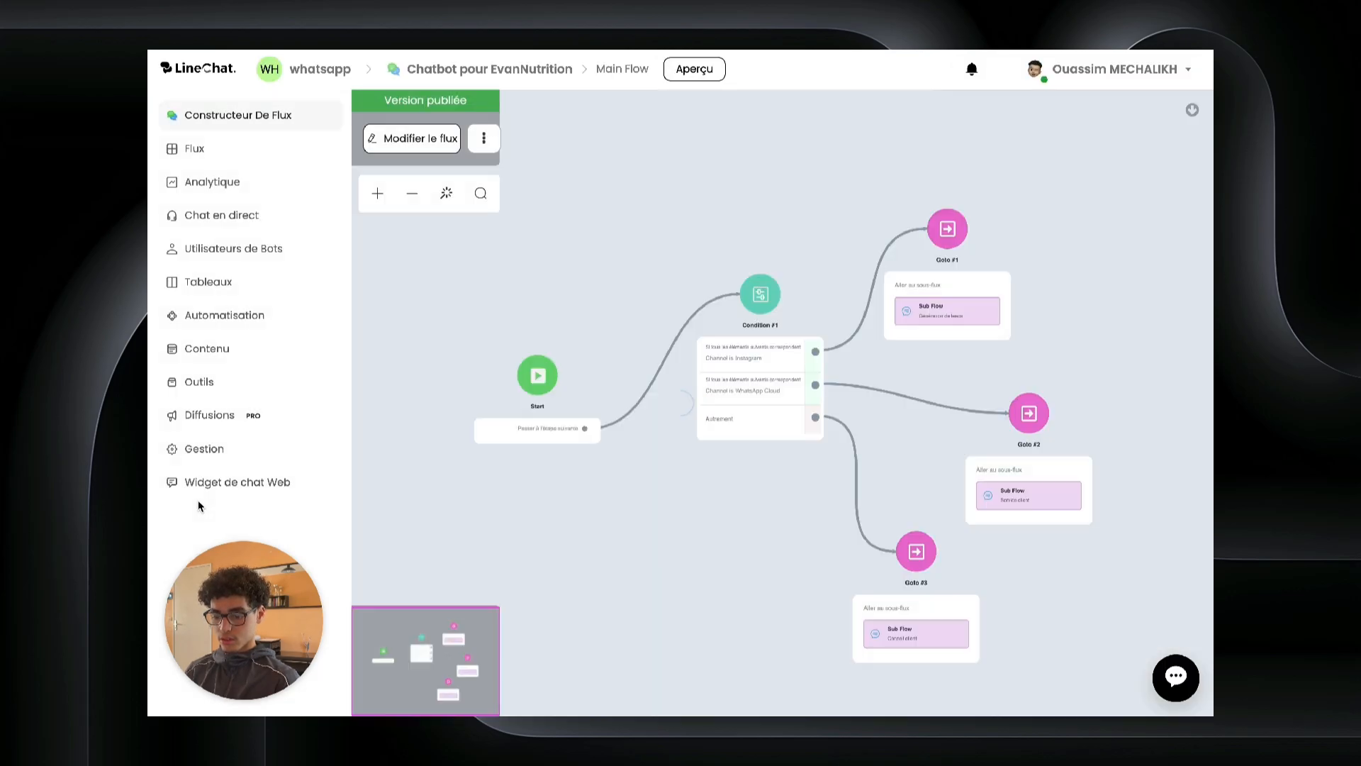
Step: Check the web widget's Gestion, Appearance and Display Style panels and its install code, then apply the changes
click(206, 482)
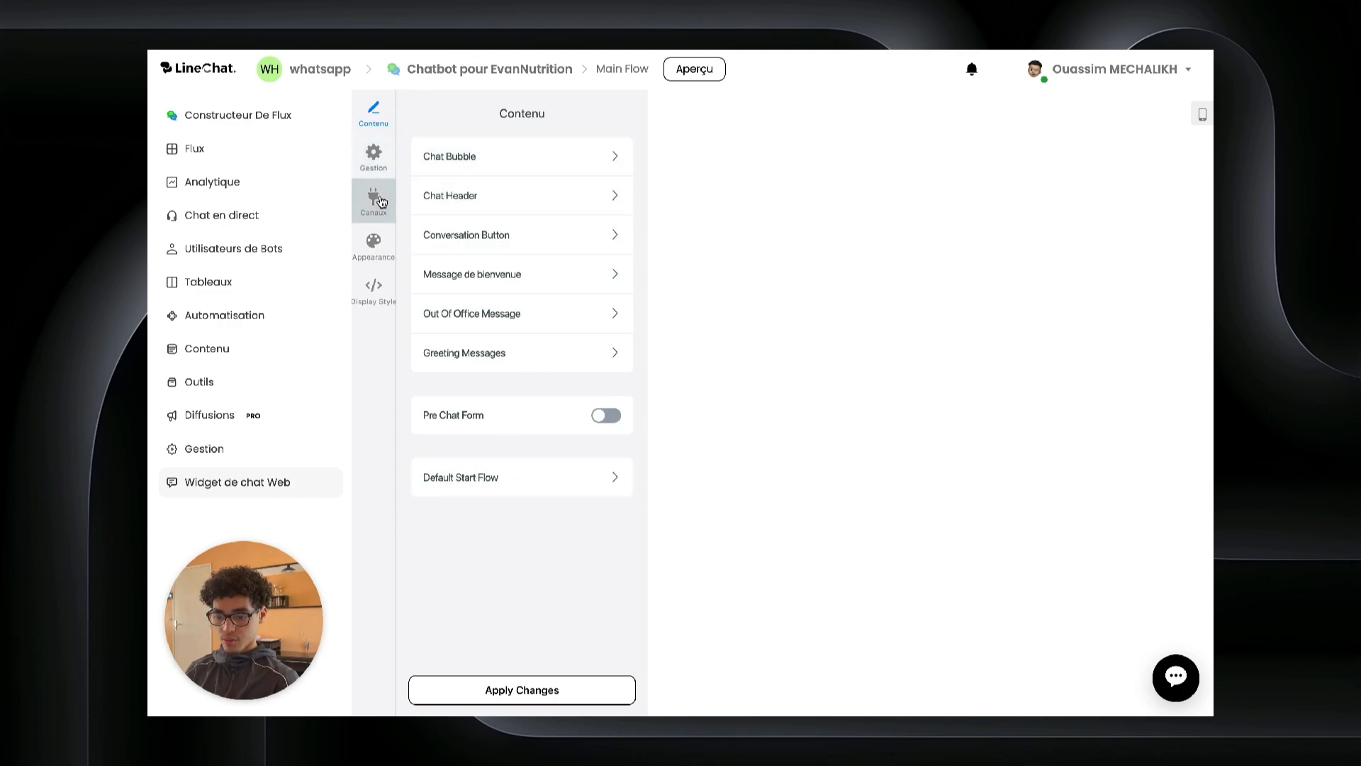
click(374, 152)
mouse_move(1141, 697)
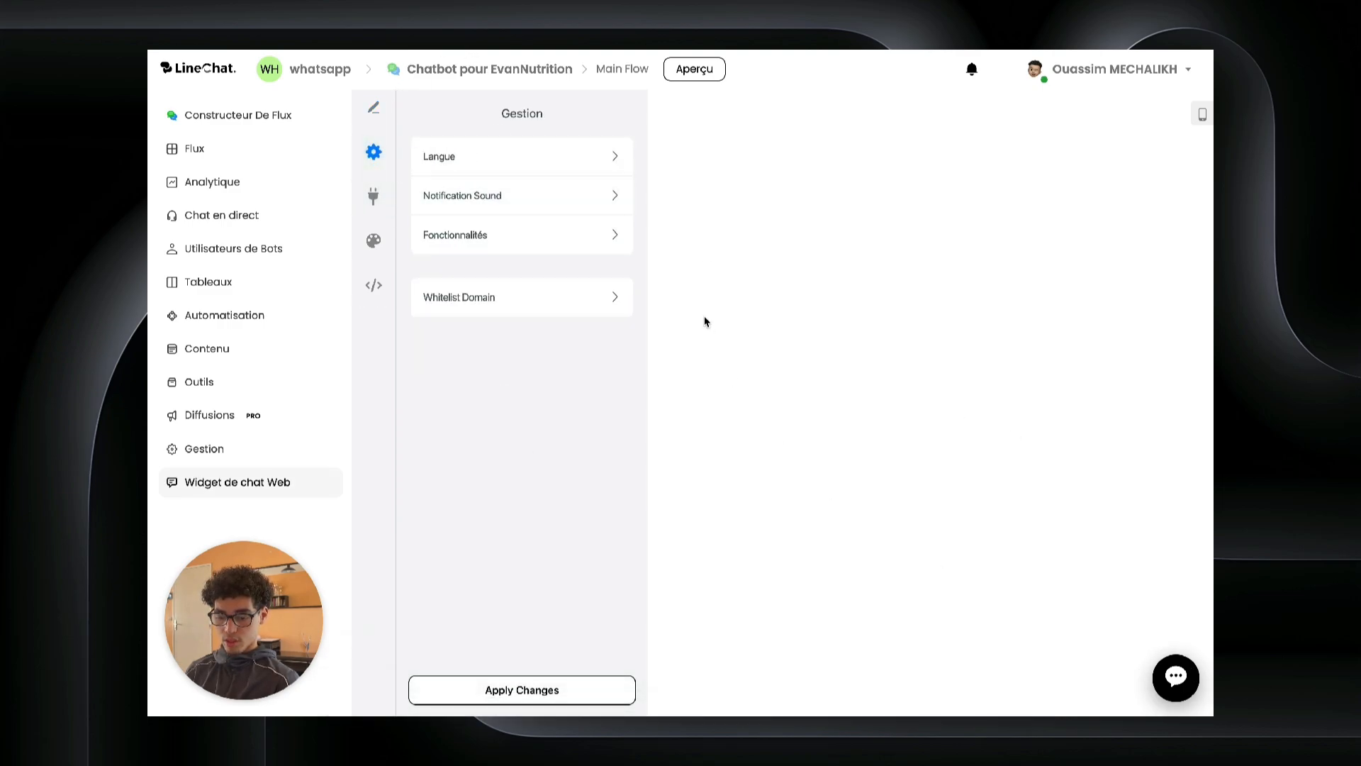
click(373, 243)
click(379, 277)
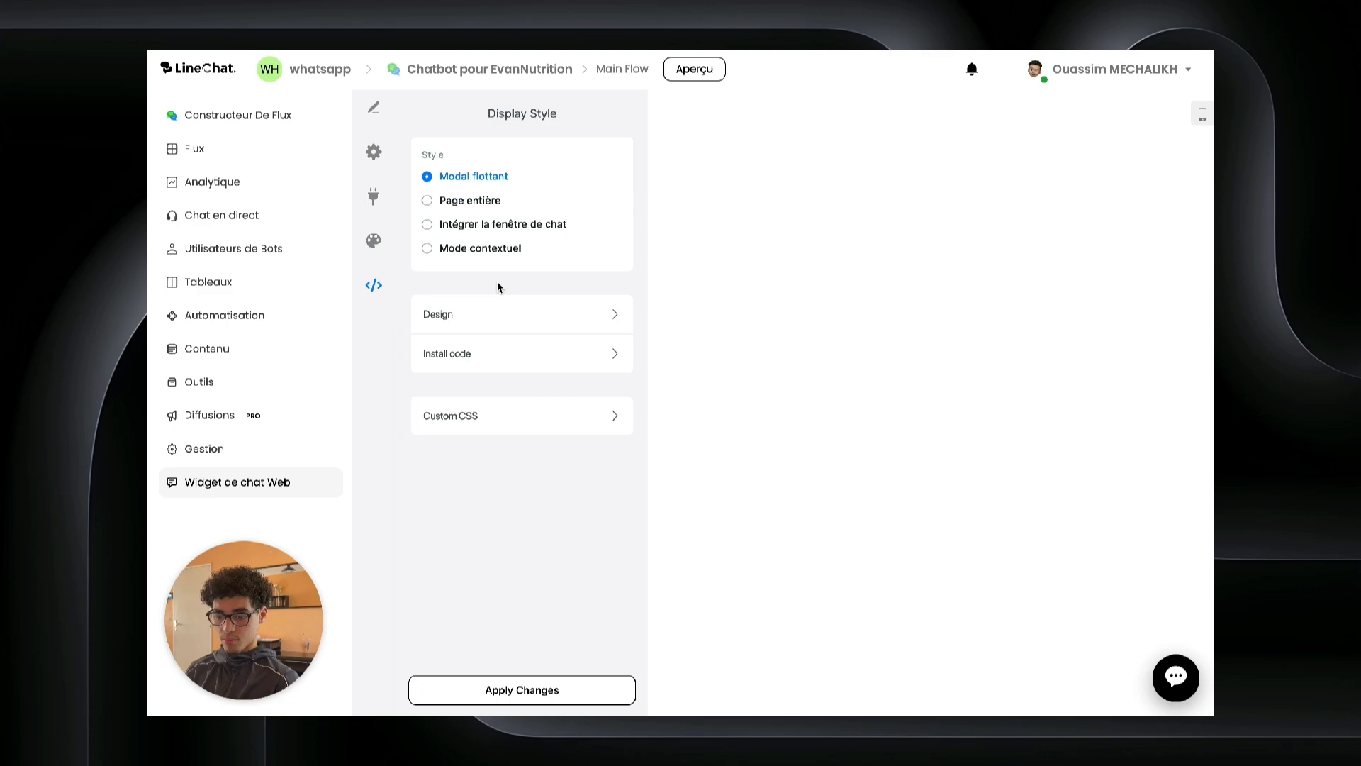
click(471, 352)
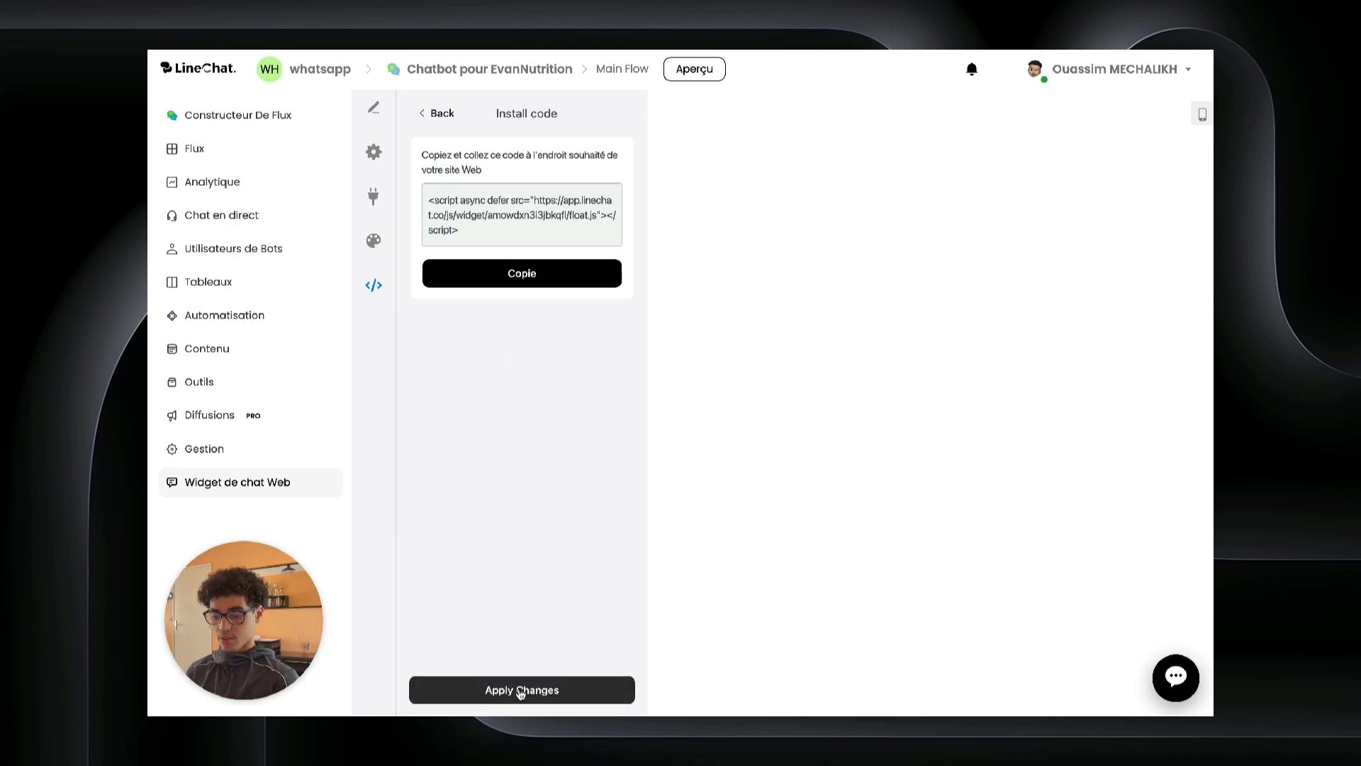
click(374, 107)
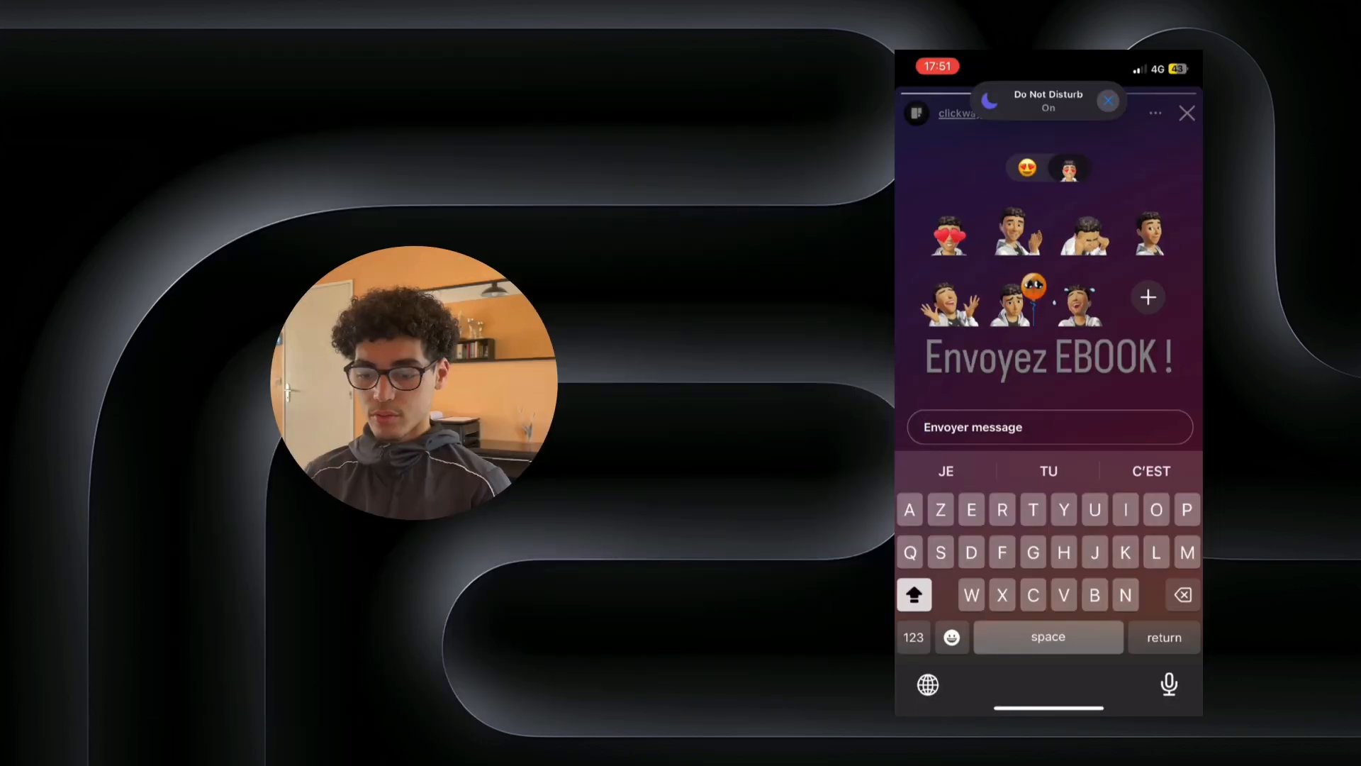
Step: Reply EBOOK to the clickway.ia story, then send the bot an e-mail address in the DM
text(EBOOK)
key(Return)
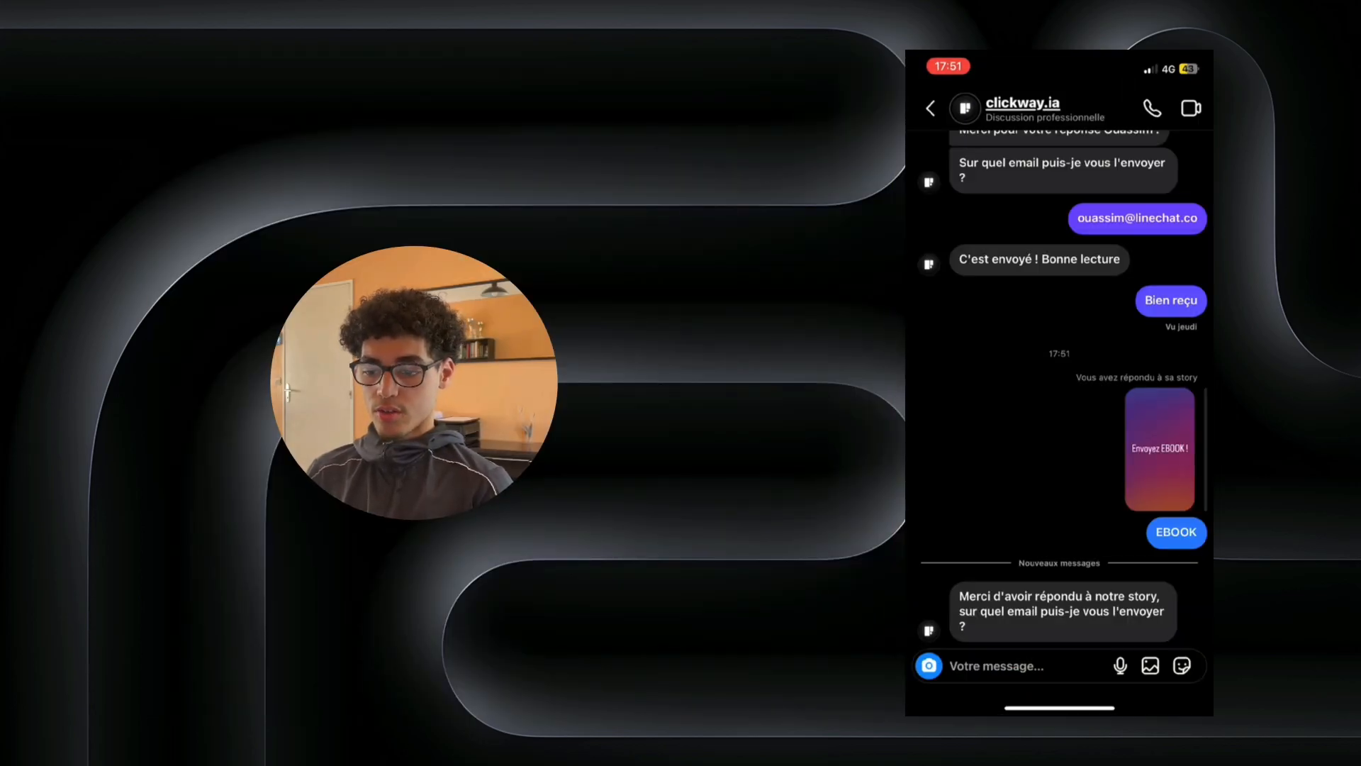
click(996, 666)
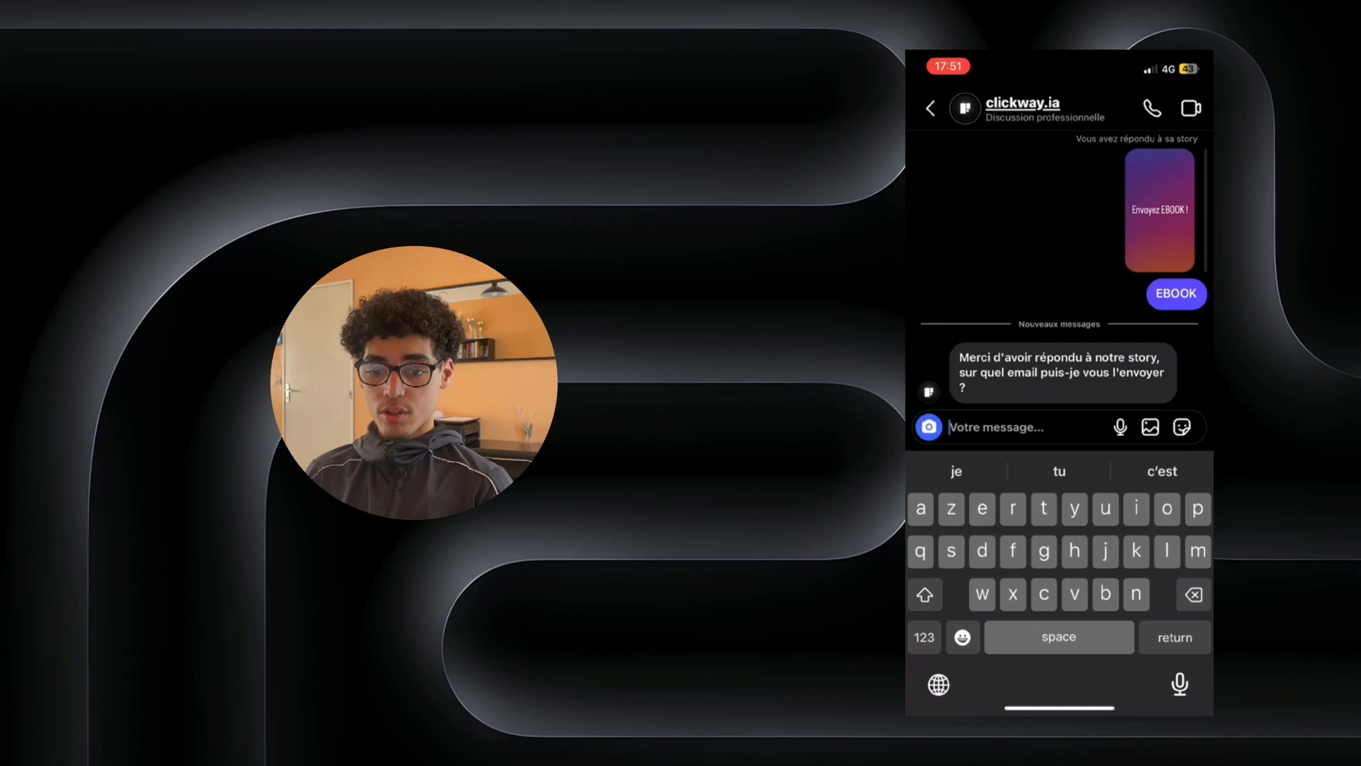
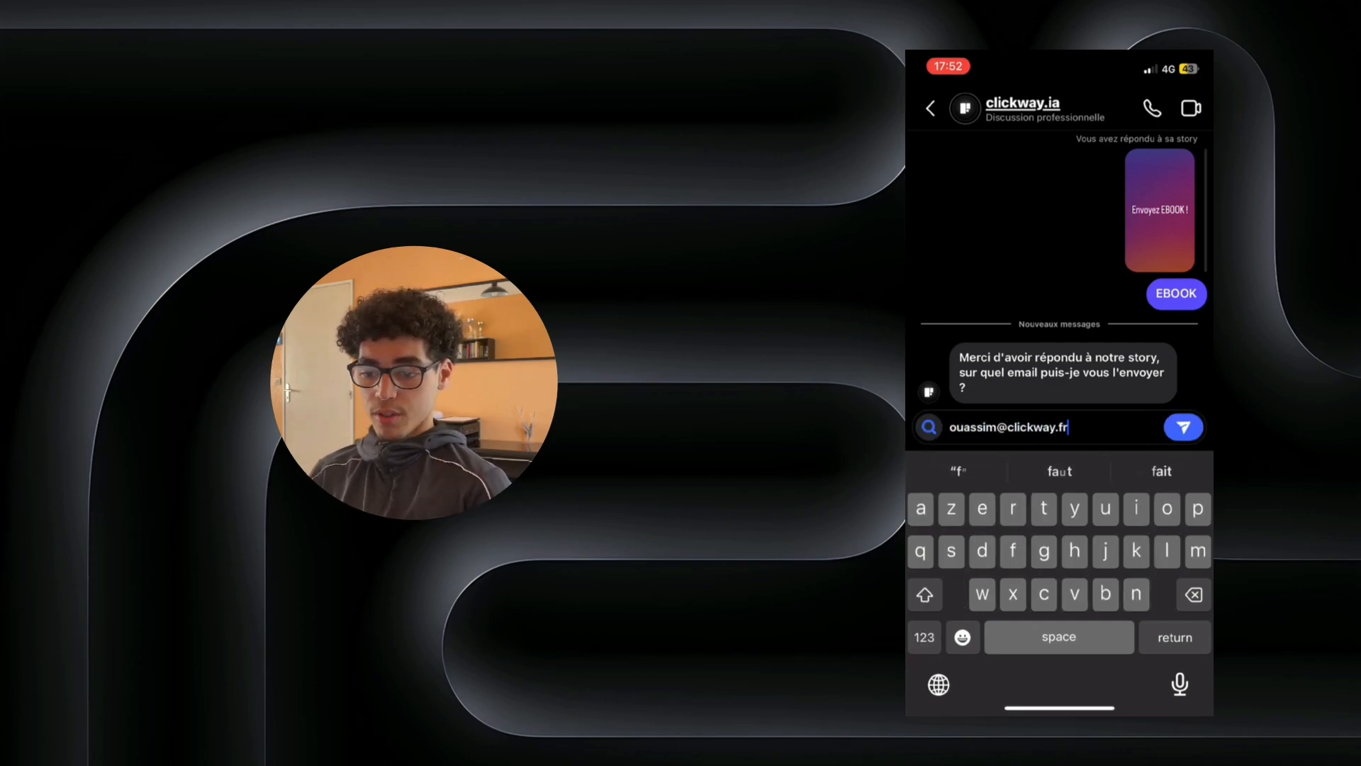
key(Return)
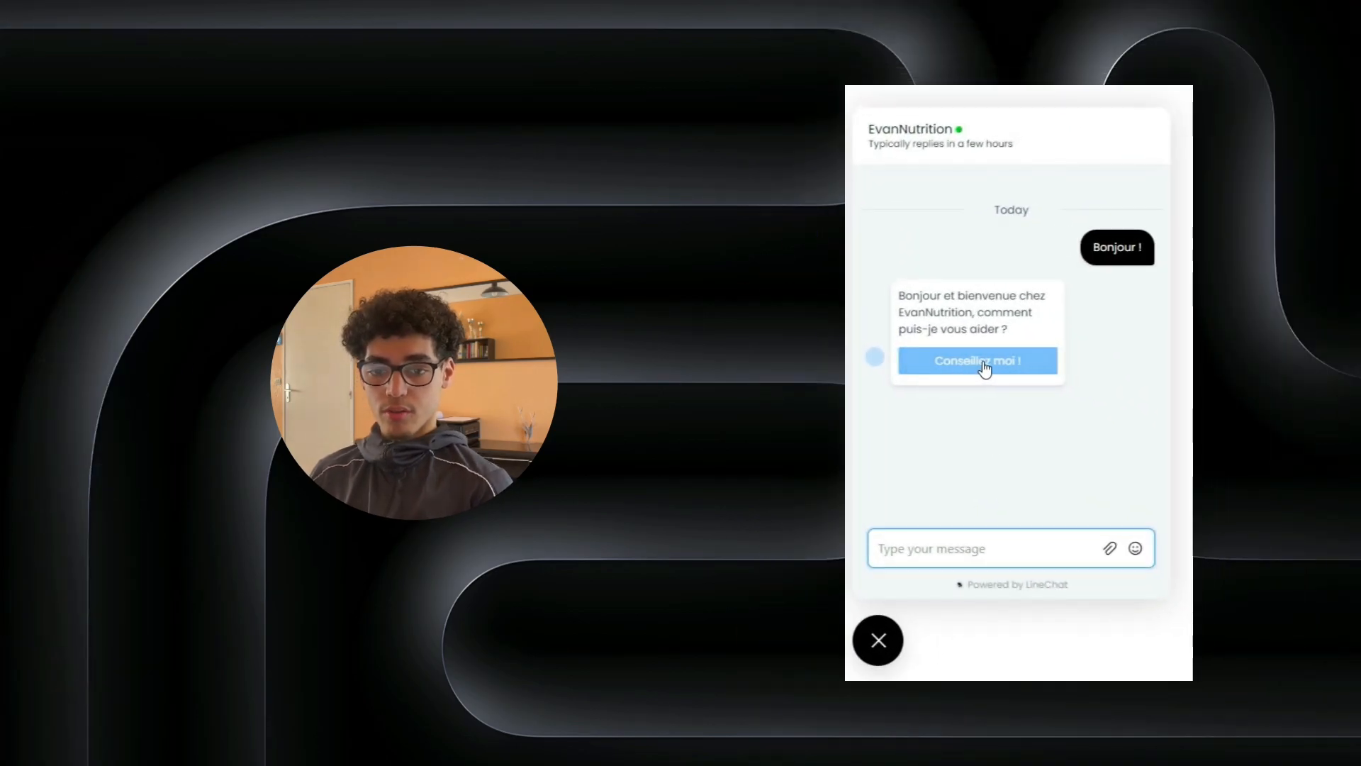
Step: Pick Conseillez moi ! and Prise de masse, then answer 4 months to get ISO WHEY ZERO
click(984, 363)
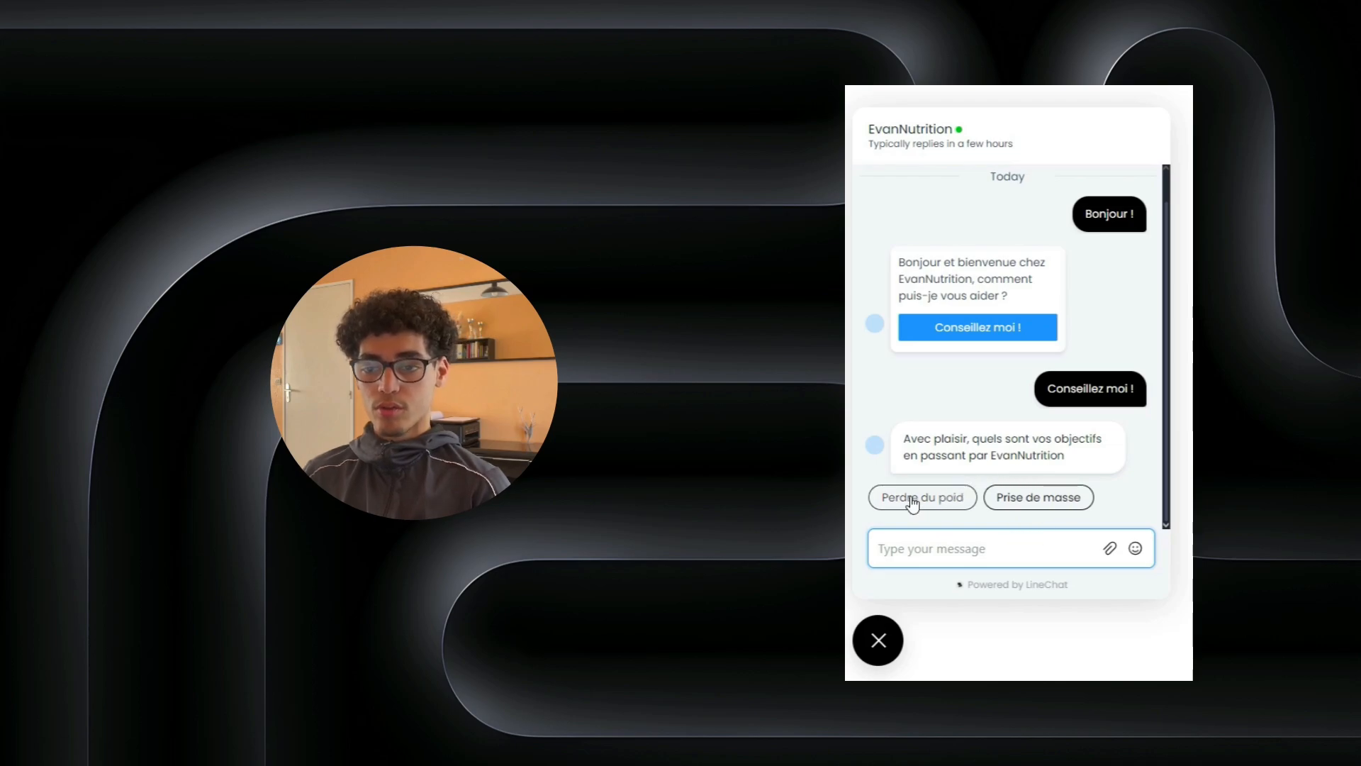
click(1033, 501)
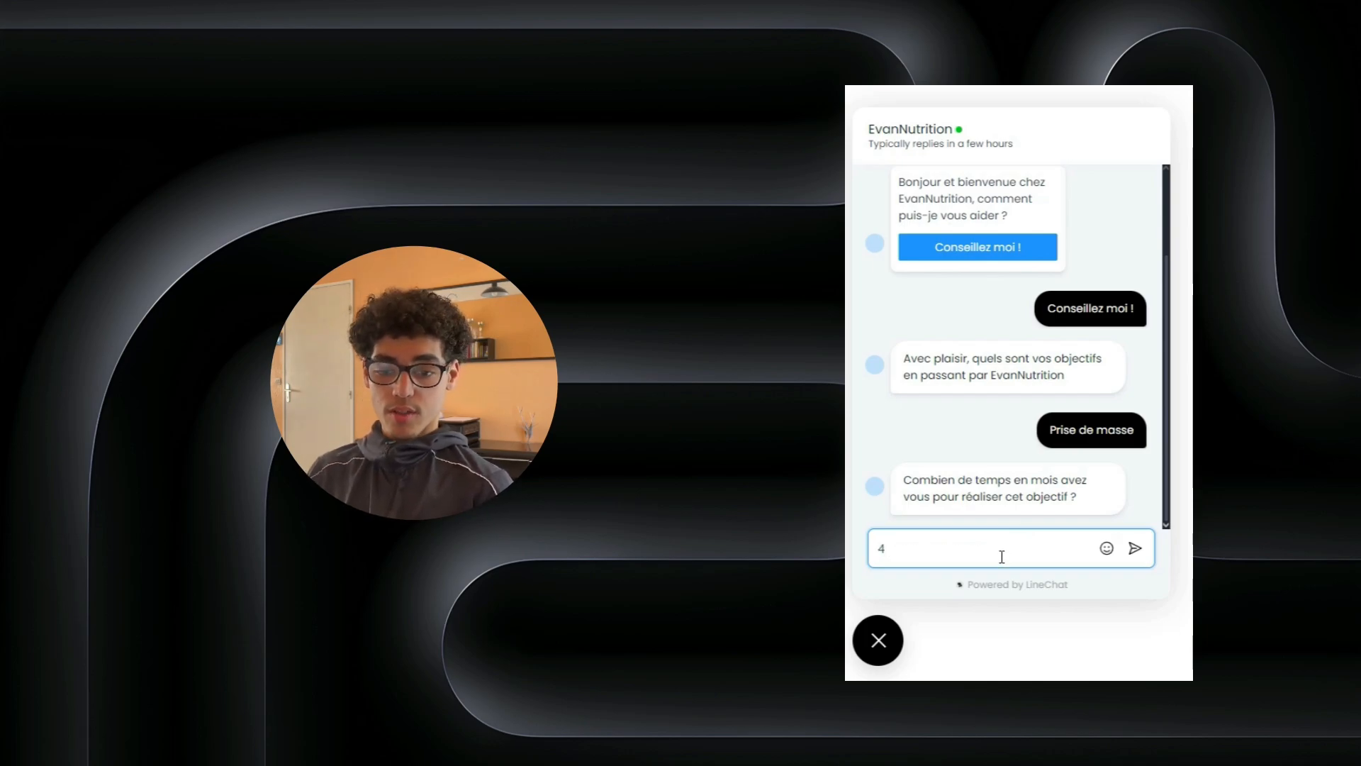
key(Return)
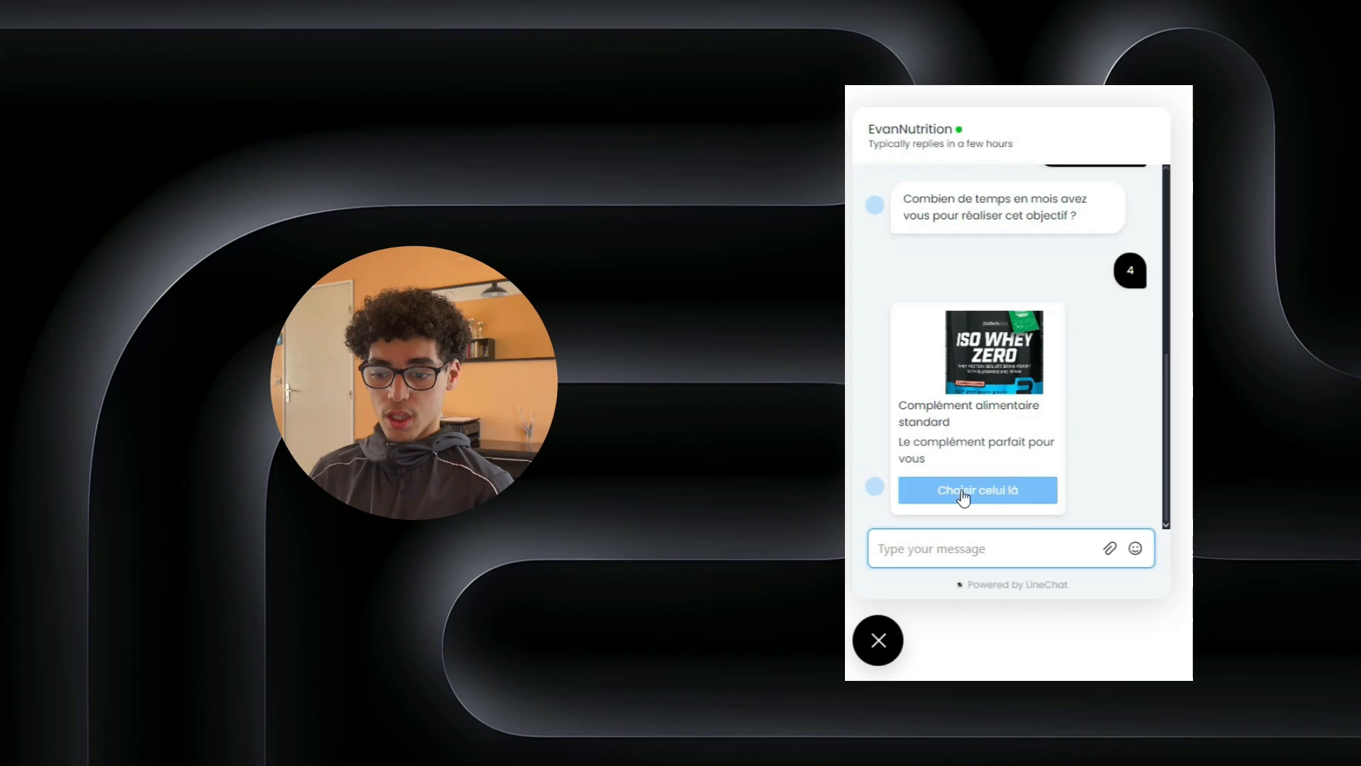